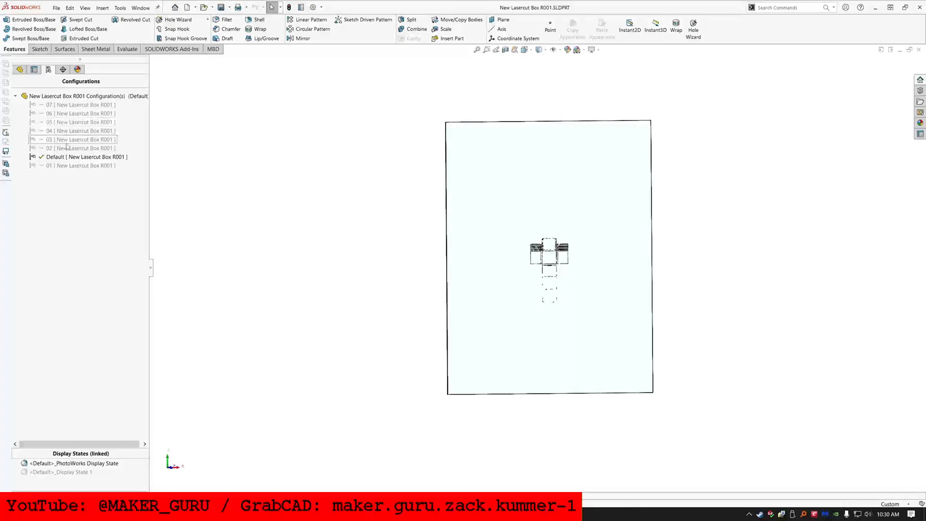
# Delete the numbered configurations, keeping Default, and rename the leftover configuration as DELETETHIS
pyautogui.keyDown('shift'); pyautogui.click(70, 106); pyautogui.keyUp('shift')
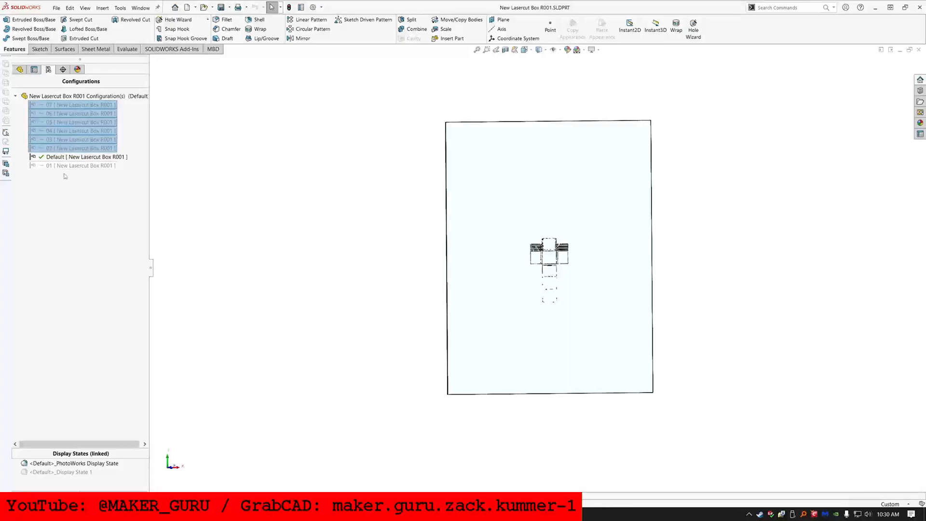
pyautogui.press('Delete')
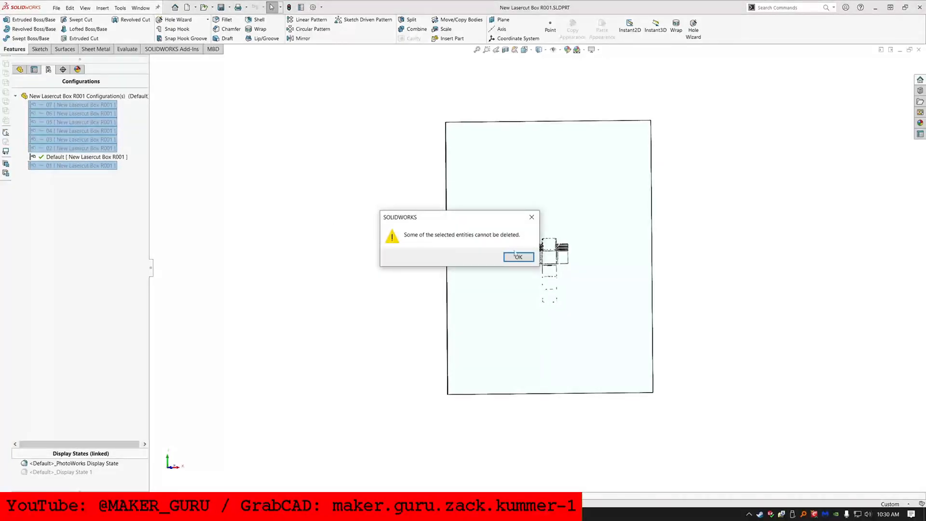
pyautogui.click(517, 257)
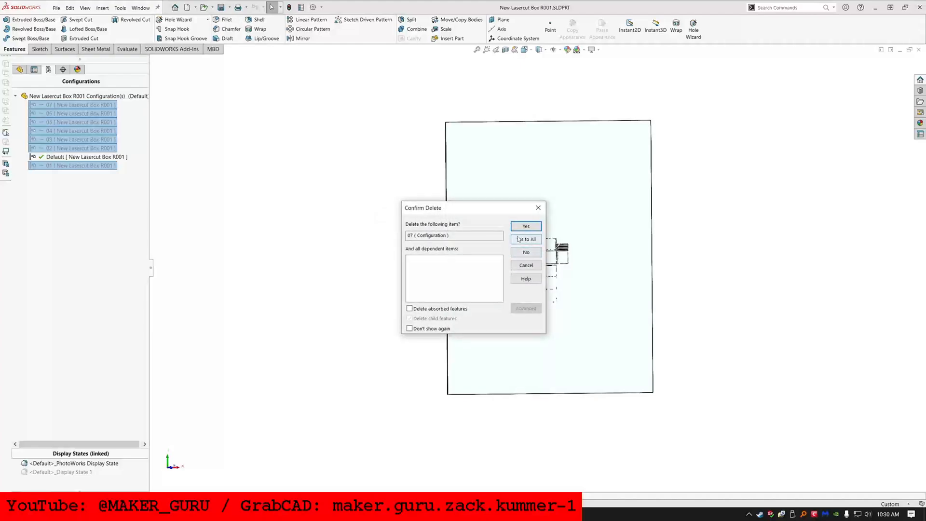
pyautogui.click(518, 239)
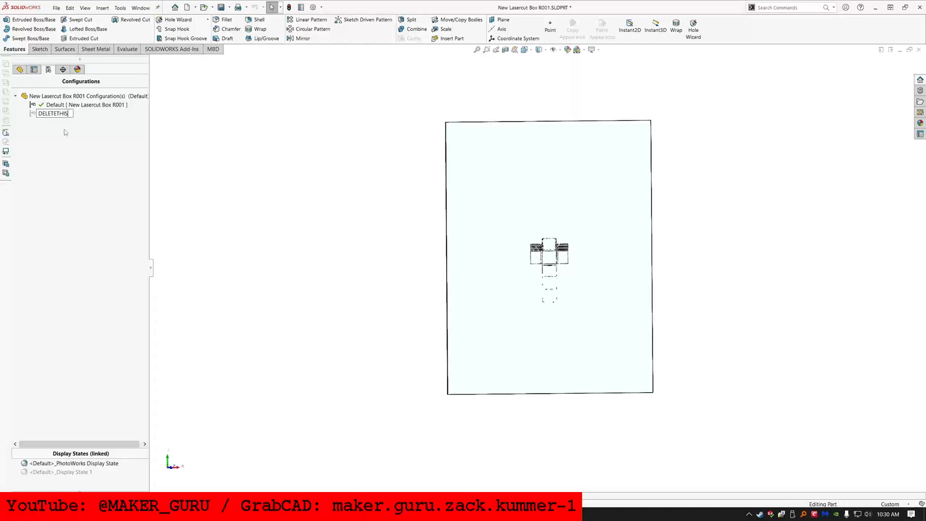
pyautogui.press('Return')
# Collapse Folder15, roll the feature history back to the early features and expand Folder5
pyautogui.click(20, 69)
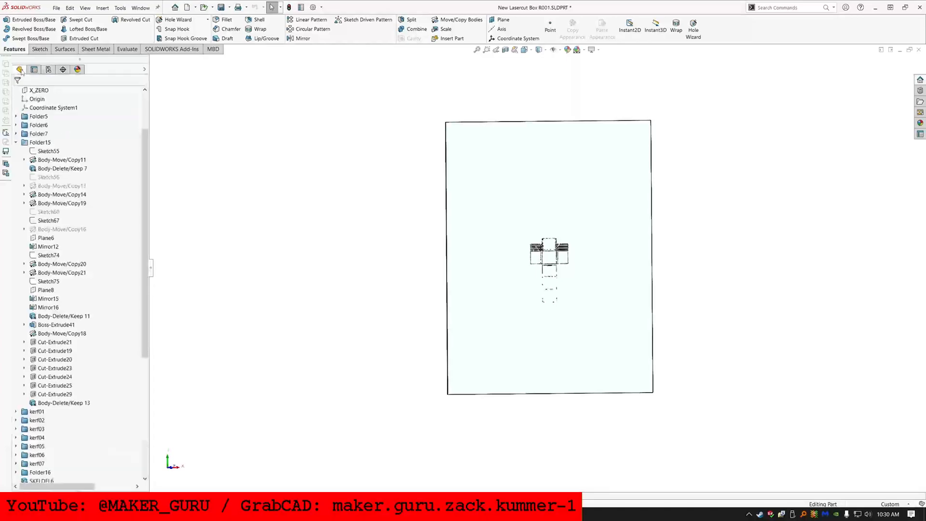
pyautogui.click(17, 142)
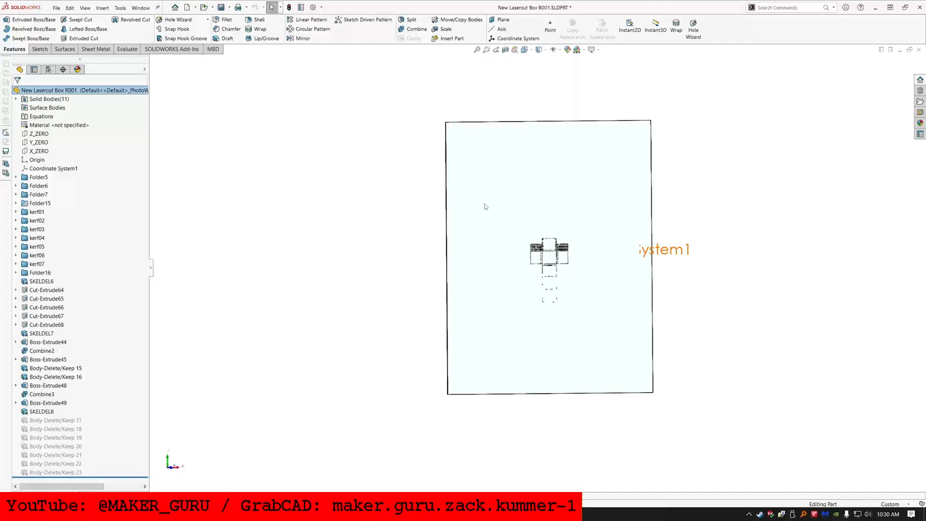
pyautogui.scroll(-3, 619, 293)
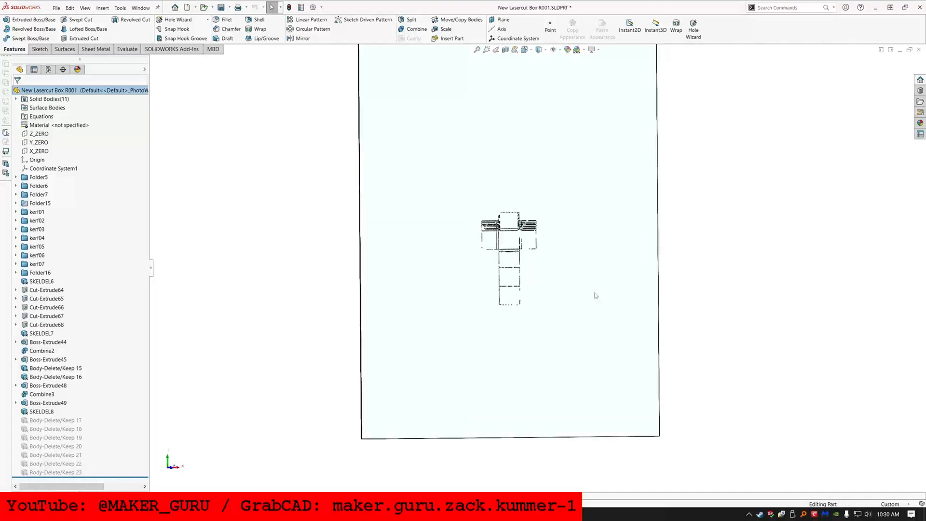
pyautogui.moveTo(589, 265)
pyautogui.mouseDown(button='middle')
pyautogui.moveTo(565, 178)
pyautogui.moveTo(598, 151)
pyautogui.moveTo(566, 200)
pyautogui.moveTo(601, 171)
pyautogui.mouseUp(button='middle')
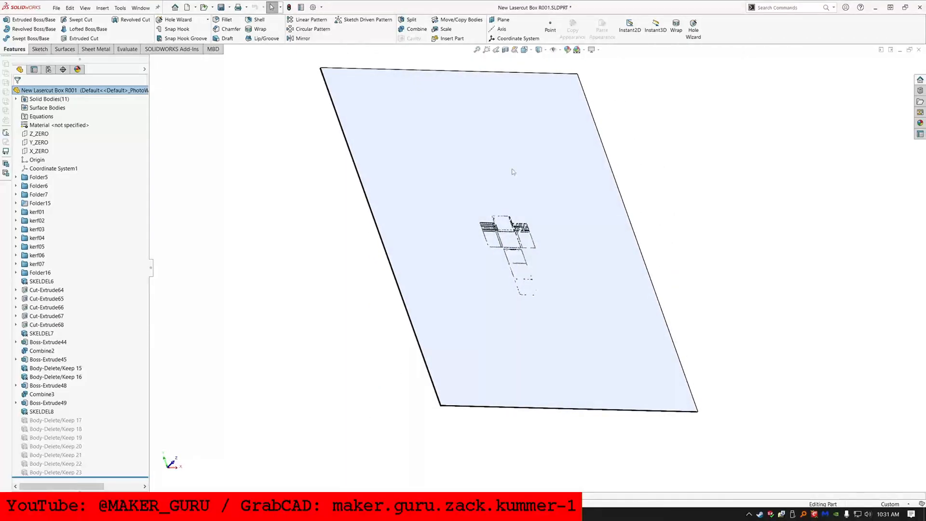
pyautogui.scroll(2, 503, 165)
pyautogui.moveTo(76, 478)
pyautogui.mouseDown()
pyautogui.moveTo(76, 180)
pyautogui.moveTo(89, 216)
pyautogui.moveTo(87, 190)
pyautogui.moveTo(39, 265)
pyautogui.moveTo(32, 255)
pyautogui.moveTo(45, 293)
pyautogui.mouseUp()
pyautogui.click(16, 177)
# Rename the first two features in Folder5 as 010 and 020, and their sketches as 005 and 015
pyautogui.click(24, 186)
pyautogui.write('005')
pyautogui.click(46, 185)
pyautogui.write('010')
pyautogui.click(25, 203)
pyautogui.click(55, 203)
pyautogui.click(53, 212)
pyautogui.write('015')
pyautogui.click(63, 202)
# Rename the third and fourth features in Folder5 as 025 and 035, and the fourth feature's sketch as 030
pyautogui.click(24, 221)
pyautogui.click(55, 220)
pyautogui.write('025')
pyautogui.click(24, 238)
pyautogui.click(47, 238)
pyautogui.write('035')
# Prefix the inserted latch part's name with 040
pyautogui.click(58, 255)
pyautogui.press('F2')
pyautogui.press('Home')
pyautogui.write('040')
pyautogui.press('BackSpace')
pyautogui.press('Return')
# Rename the extrude after the latch part as 050 and its sketch as 045
pyautogui.click(24, 264)
pyautogui.click(53, 264)
pyautogui.write('050045')
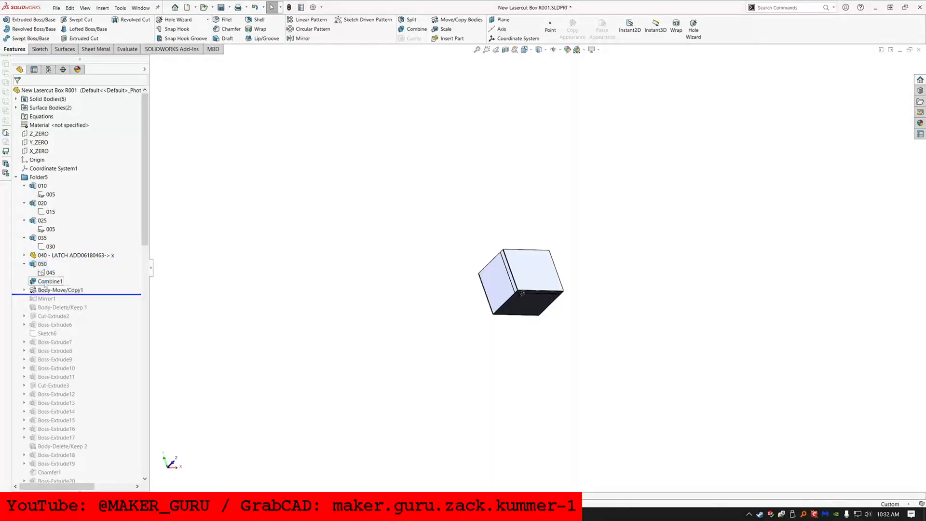
# Roll the feature history forward and rename Body-Delete/Keep 1 as 070
pyautogui.moveTo(428, 283); pyautogui.dragTo(425, 338, button='middle')
pyautogui.moveTo(53, 311)
pyautogui.mouseDown()
pyautogui.moveTo(53, 303)
pyautogui.moveTo(49, 321)
pyautogui.moveTo(96, 337)
pyautogui.moveTo(92, 355)
pyautogui.moveTo(120, 364)
pyautogui.moveTo(94, 381)
pyautogui.mouseUp()
pyautogui.write('070')
# Rename Cut-Extrude2 as 080 - UPSIDE DOWN ALIGNMENT CUT and its sketch as 075
pyautogui.click(24, 315)
pyautogui.write('075')
pyautogui.click(44, 317)
pyautogui.press('F2')
pyautogui.write('080')
# Rename Boss-Extrude6 as 085 and Sketch6 as 090 - HINGE BASE SKETCH
pyautogui.click(25, 333)
pyautogui.click(50, 342)
pyautogui.click(48, 334)
pyautogui.write('085')
pyautogui.click(47, 350)
pyautogui.write('090 - HINGE BASE SKETCH')
pyautogui.press('Return')
# Rename Boss-Extrude7 as 100 and its sketch as 095 - BOTTOM HINGE BASE SKETCH
pyautogui.click(24, 359)
pyautogui.click(54, 368)
pyautogui.press('F2')
pyautogui.write('095 -')
pyautogui.click(55, 359)
pyautogui.press('F2')
pyautogui.write('100')
# Rename the sketch of Boss-Extrude8 as 105 - TOP HINGE BASE SKETCH
pyautogui.click(25, 376)
pyautogui.click(54, 385)
pyautogui.press('F2')
pyautogui.write('105 - TOP HINGE BASE SKETCH')
pyautogui.press('Return')
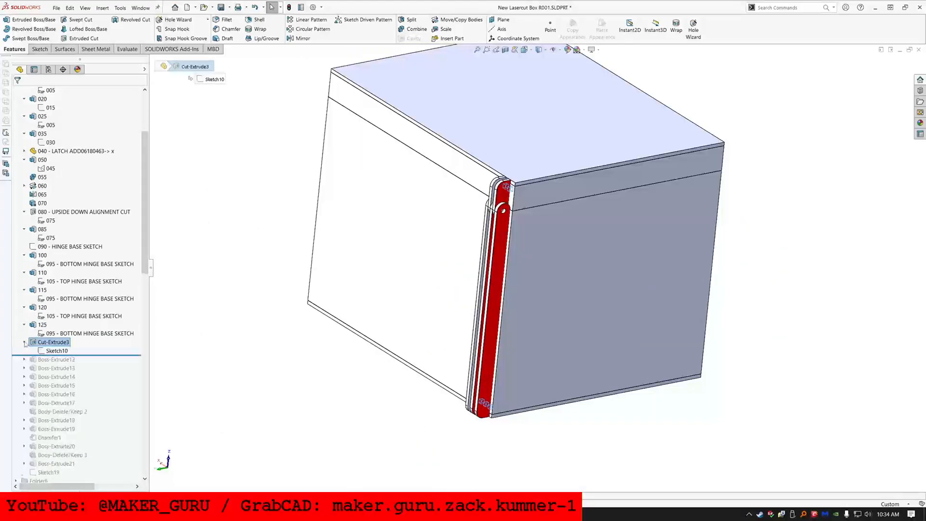
# Rename the Cut-Extrude3 sketch as 130 - HINGE SQUARE HOLE BASE SKETCH and the Boss-Extrude12 sketch as 140 - BOTTOM HINGE STOP SKETCH
pyautogui.write('130 - HINGE SQUARE HOLE BASE SKET')
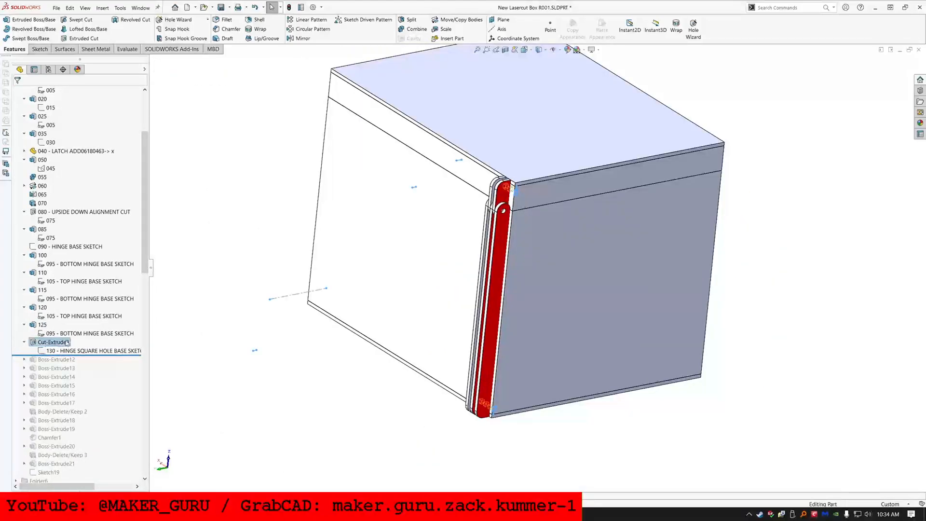
pyautogui.click(56, 360)
pyautogui.click(24, 359)
pyautogui.click(57, 368)
pyautogui.press('F2')
pyautogui.write('140 - BOTTOM HINGE STOP SKETCH')
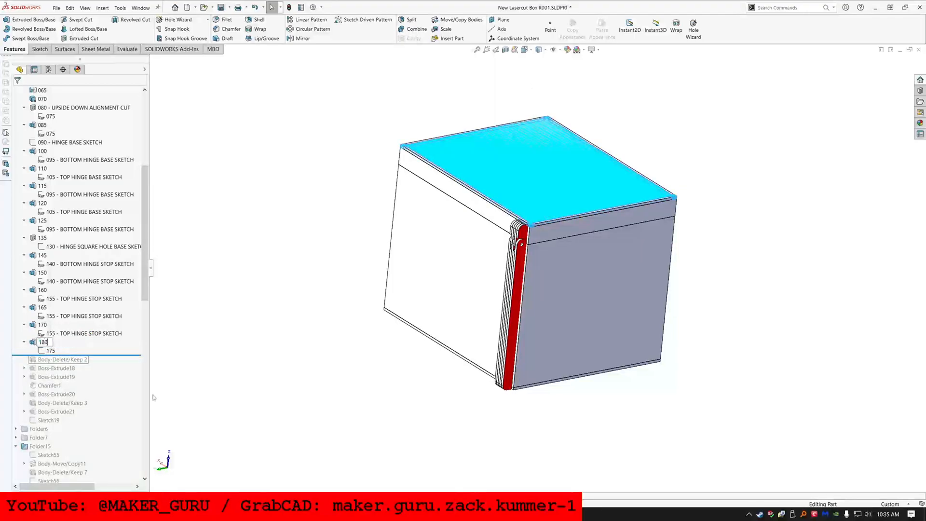
# Roll the history forward and rename the Boss-Extrude18 sketch as 190 - TOP-BOTTOM PLATE TOOTH SKETCH 1
pyautogui.moveTo(112, 361); pyautogui.dragTo(97, 374)
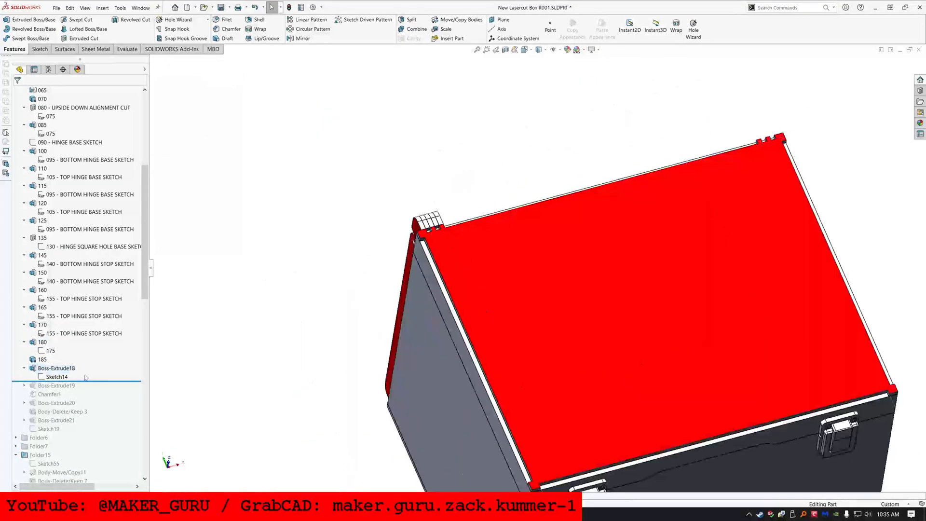
pyautogui.press('Home')
pyautogui.write('190')
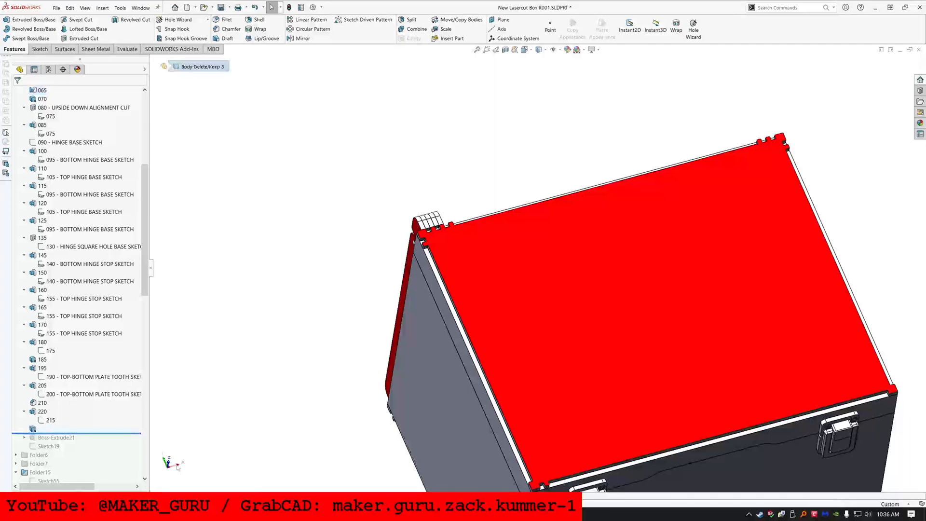
# Rename Body-Delete/Keep 3 as 225 and roll the history forward past Sketch19
pyautogui.rightClick(41, 429)
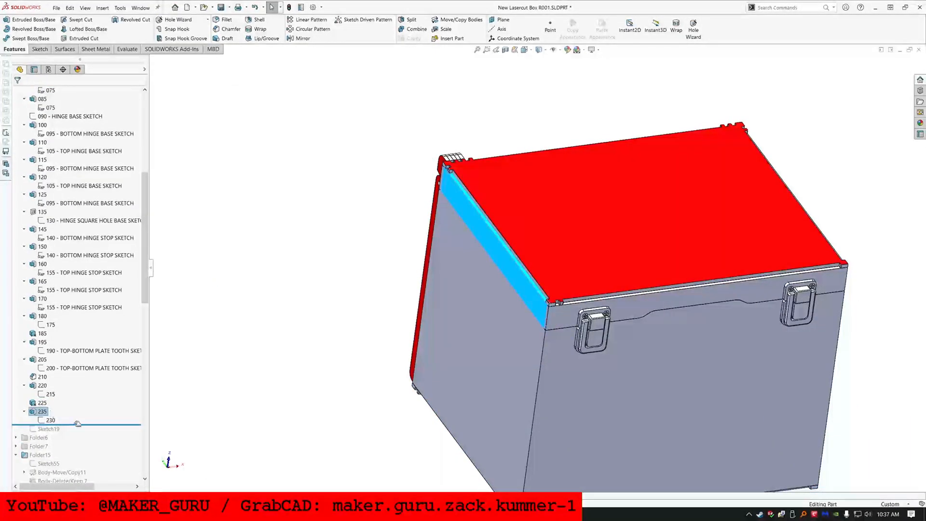
pyautogui.moveTo(78, 423); pyautogui.dragTo(78, 433)
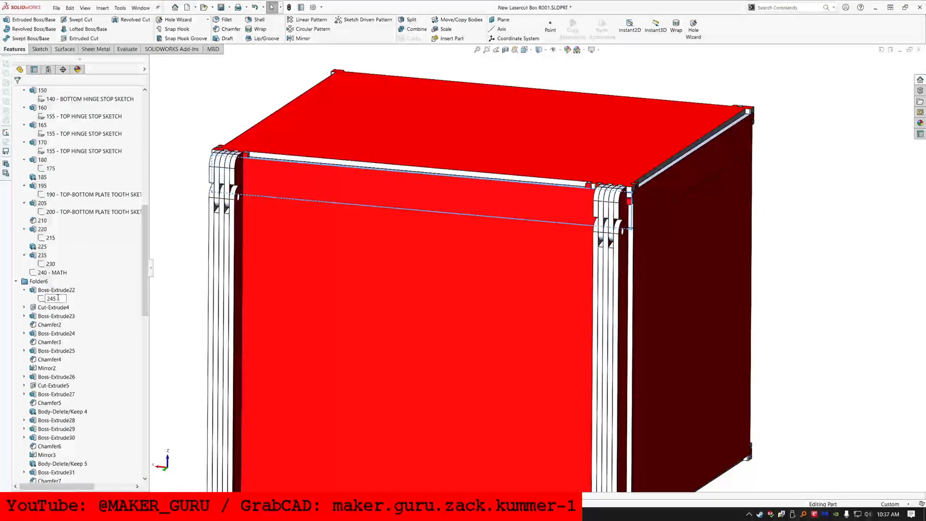
# Rename the sketch of Cut-Extrude4 as 255 - TOP REAR PANEL TOOTH SKETCH 1
pyautogui.rightClick(53, 307)
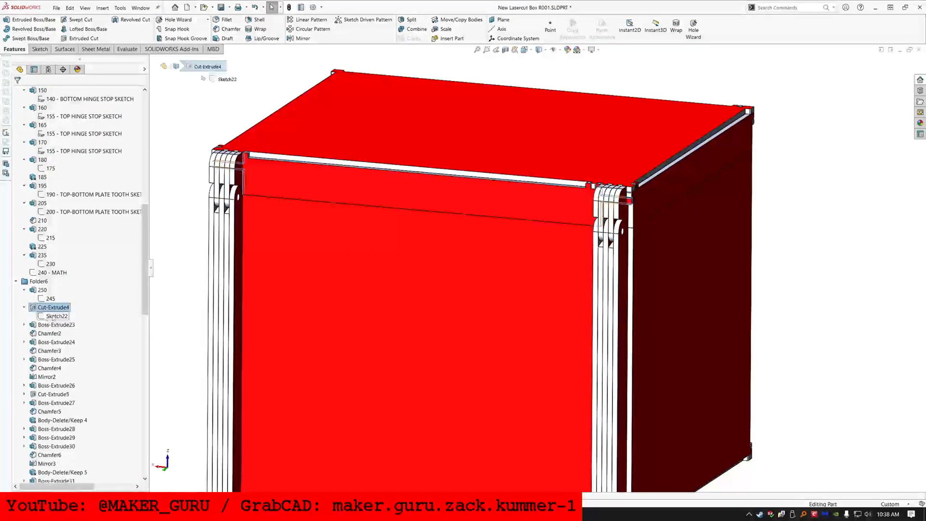
pyautogui.click(54, 316)
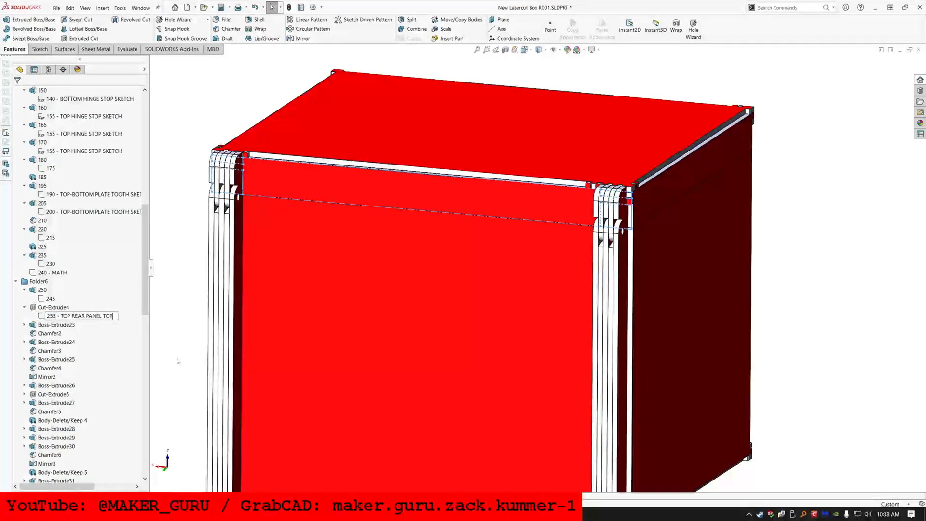
pyautogui.press('Return')
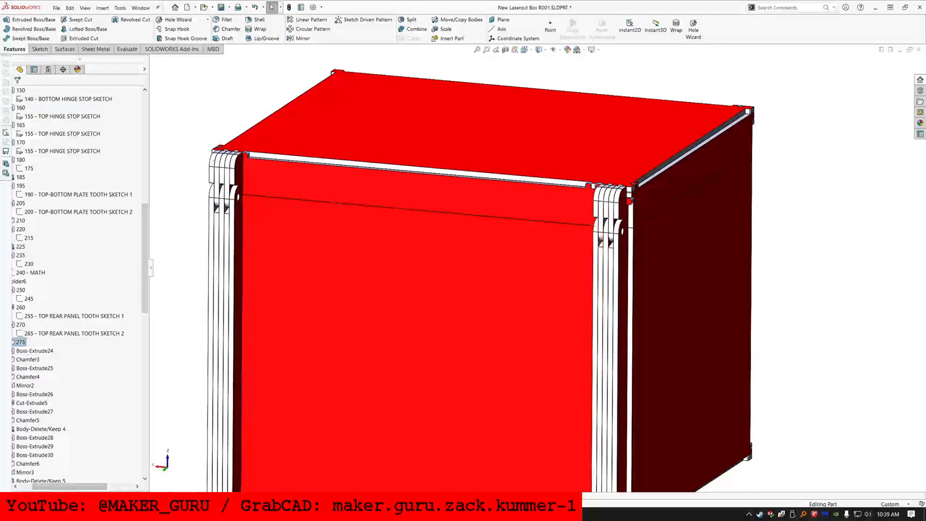
# Rename Boss-Extrude24 as 285 with its sketch as 280, and Boss-Extrude25 as 300
pyautogui.click(35, 350)
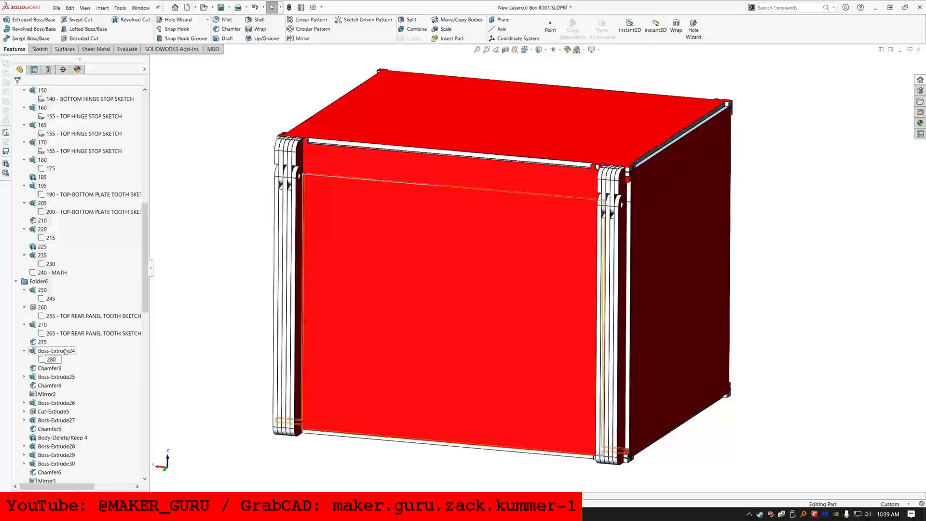
pyautogui.click(56, 376)
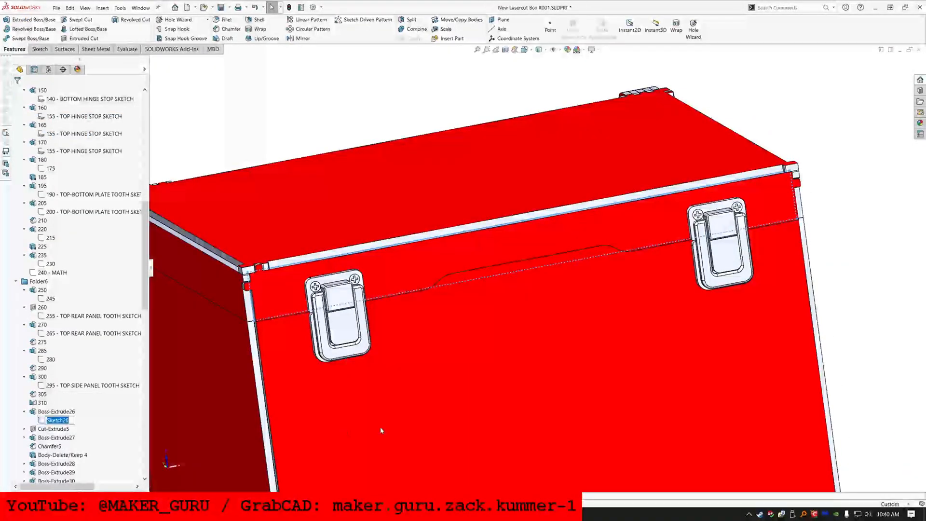
# Rename Boss-Extrude27 as 340, Body-Delete/Keep 4 as 350 and the last chamfer in Folder6 as 410
pyautogui.click(51, 437)
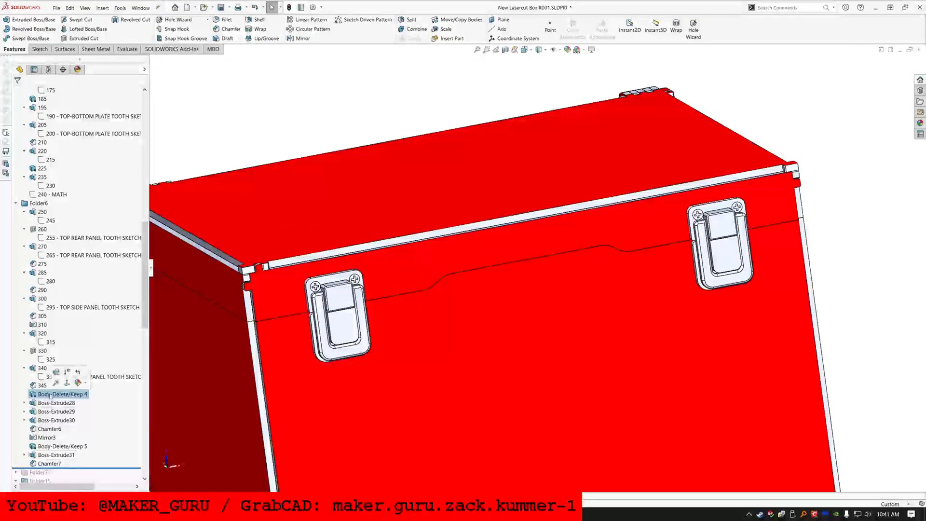
pyautogui.click(65, 394)
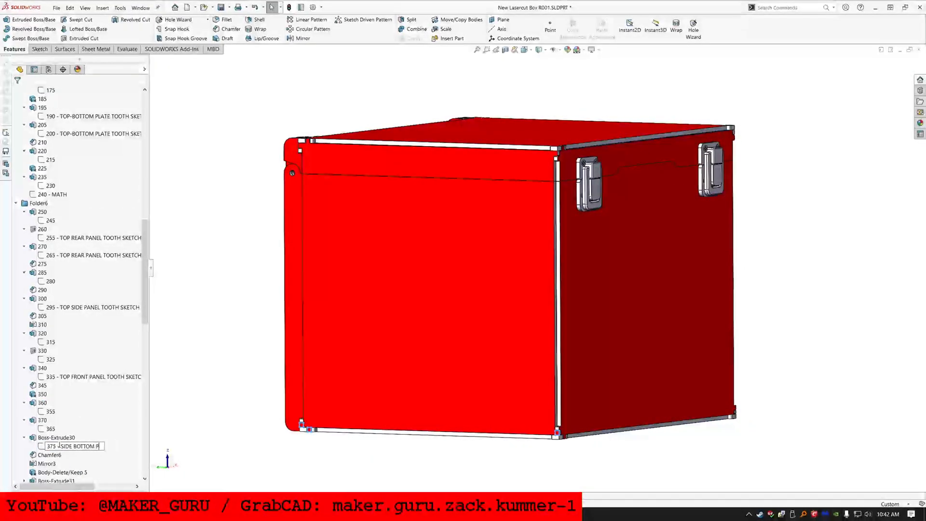
pyautogui.rightClick(33, 316)
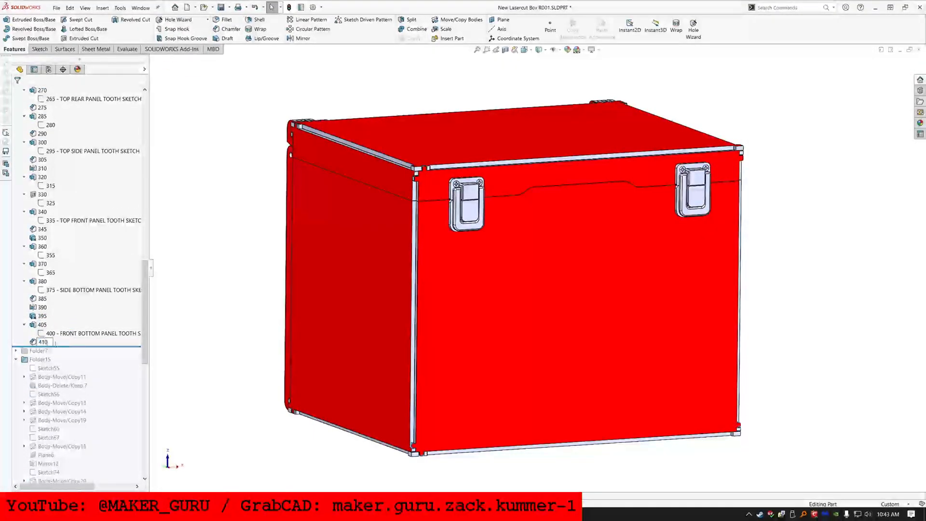
pyautogui.press('Return')
# Expand Folder7 and set the history rollback to just after Boss-Extrude34
pyautogui.moveTo(77, 347); pyautogui.dragTo(85, 354)
pyautogui.click(16, 350)
pyautogui.scroll(-10, 95, 246)
pyautogui.moveTo(58, 406); pyautogui.dragTo(52, 119)
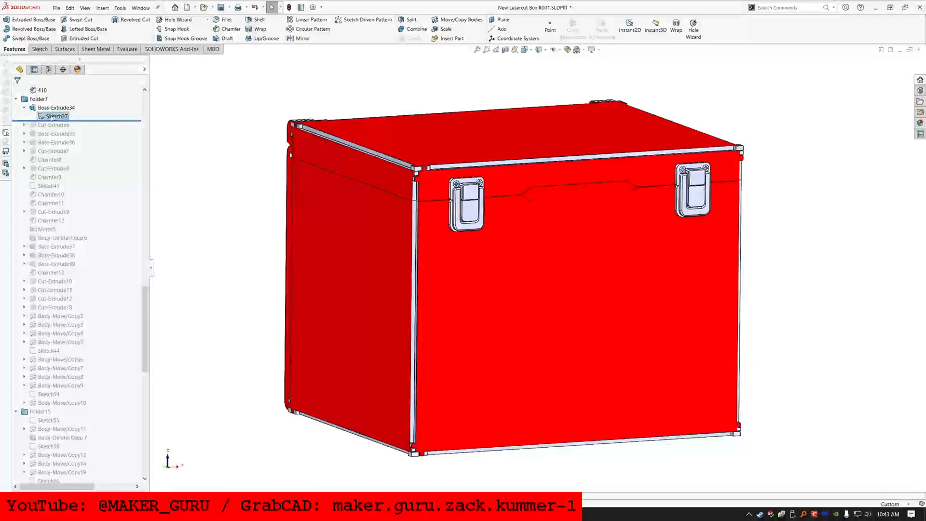
# Rename Boss-Extrude34 as 420 and its sketch as 415 - ALIGNER FLIP SKETCH
pyautogui.moveTo(487, 217); pyautogui.dragTo(496, 270, button='middle')
pyautogui.scroll(4, 68, 217)
pyautogui.click(51, 221)
pyautogui.press('F2')
pyautogui.press('Return')
pyautogui.click(56, 212)
pyautogui.press('F2')
pyautogui.write('420')
pyautogui.press('Return')
# Rename Cut-Extrude6 as 425 and roll the history forward past Boss-Extrude35
pyautogui.click(24, 229)
pyautogui.click(57, 229)
pyautogui.moveTo(131, 226); pyautogui.dragTo(115, 251)
pyautogui.write('425')
pyautogui.press('Return')
# Rename Boss-Extrude35 as 435 and its sketch as 430 - INSIDE PANEL TOOTH SKETCH 1
pyautogui.click(25, 246)
pyautogui.click(57, 255)
pyautogui.click(57, 235)
pyautogui.press('F2')
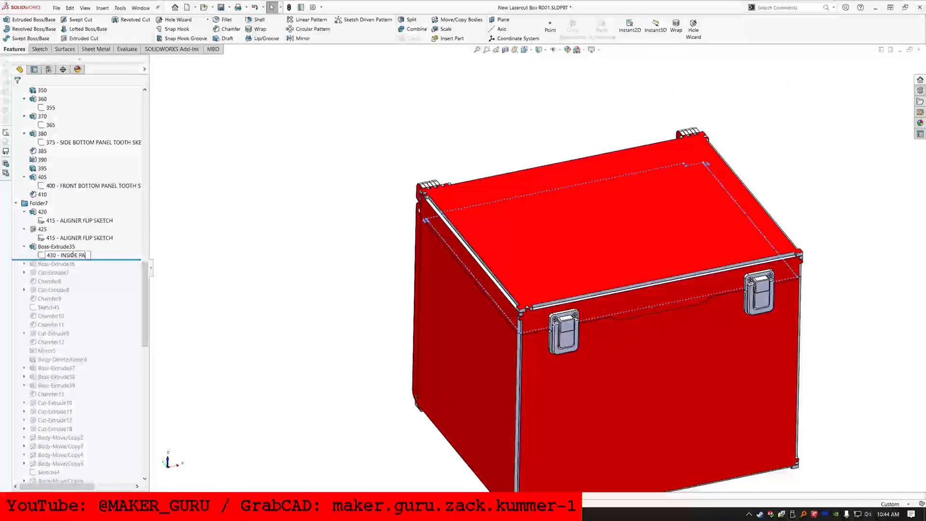
pyautogui.click(56, 246)
pyautogui.press('F2')
pyautogui.write('435')
pyautogui.press('Return')
# Rename Boss-Extrude36 as 445 and its sketch as 440 - INSIDE PANEL TOOTH SKETCH 2, and save the part
pyautogui.moveTo(107, 260); pyautogui.dragTo(106, 268)
pyautogui.click(24, 264)
pyautogui.click(54, 272)
pyautogui.write('440 - INSIDE PANEL TOOTH SKETCH 2')
pyautogui.click(51, 265)
pyautogui.click(221, 7)
# Roll forward past Cut-Extrude7, check the relations in its sketch, and rename that sketch as 450
pyautogui.moveTo(110, 277); pyautogui.dragTo(110, 286)
pyautogui.click(24, 282)
pyautogui.click(63, 289)
pyautogui.click(56, 268)
pyautogui.scroll(1, 328, 256)
pyautogui.click(31, 38)
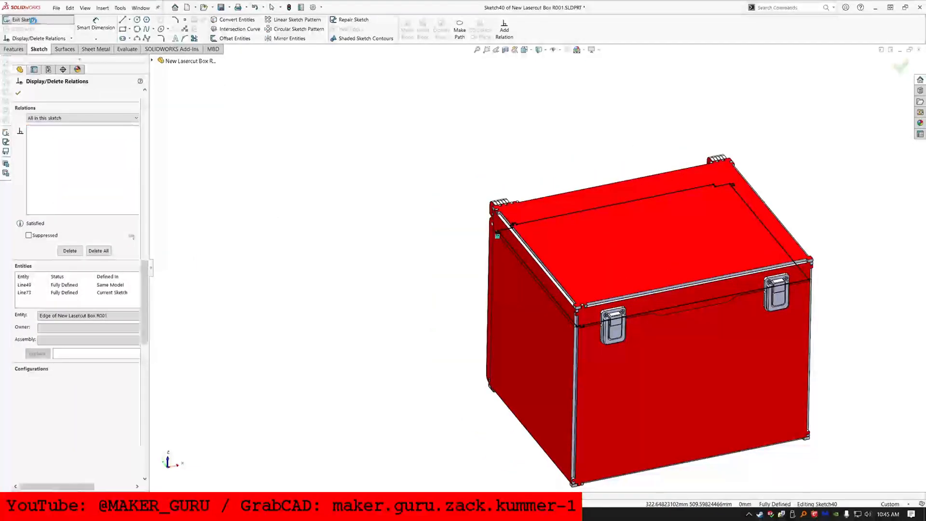
pyautogui.click(30, 21)
pyautogui.press('F2')
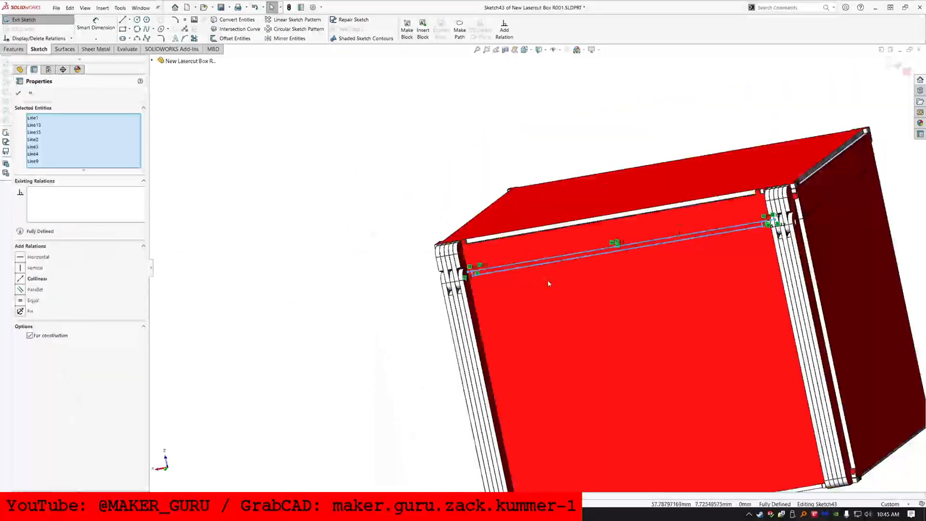
# Rename the Cut-Extrude8 sketch as 465 - REAR TOP PANEL TOOTH SKETCH and the cut itself as 470
pyautogui.scroll(-3, 548, 280)
pyautogui.scroll(3, 548, 280)
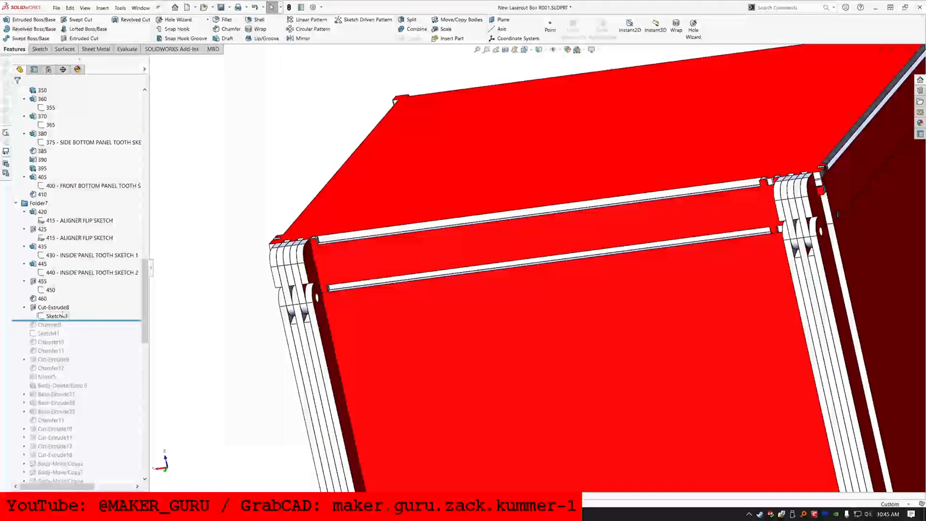
pyautogui.write('AR TOP PANEL TOOTH SKETCH')
pyautogui.press('Return')
pyautogui.press('Up')
pyautogui.press('F2')
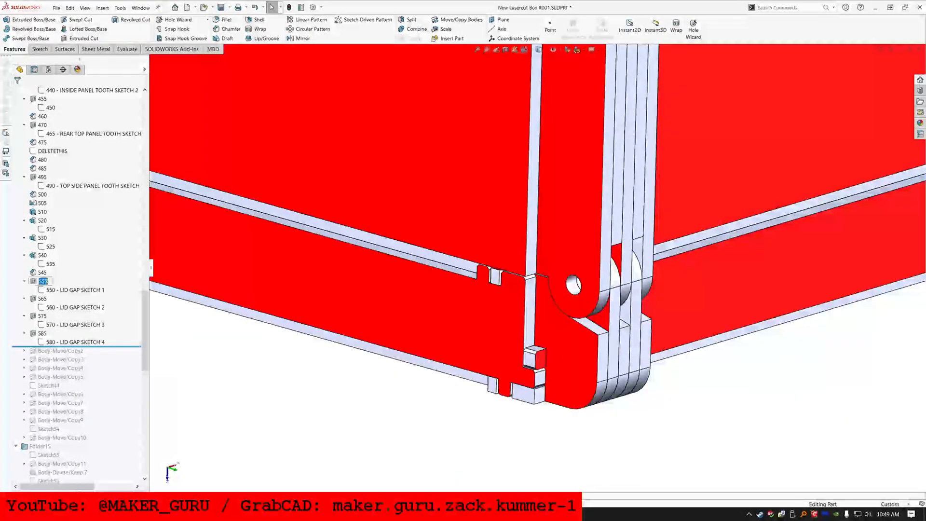
# Rename cut 555 as 555 - LID GAP 1 and roll the history forward past Body-Move/Copy5
pyautogui.write('AP 1')
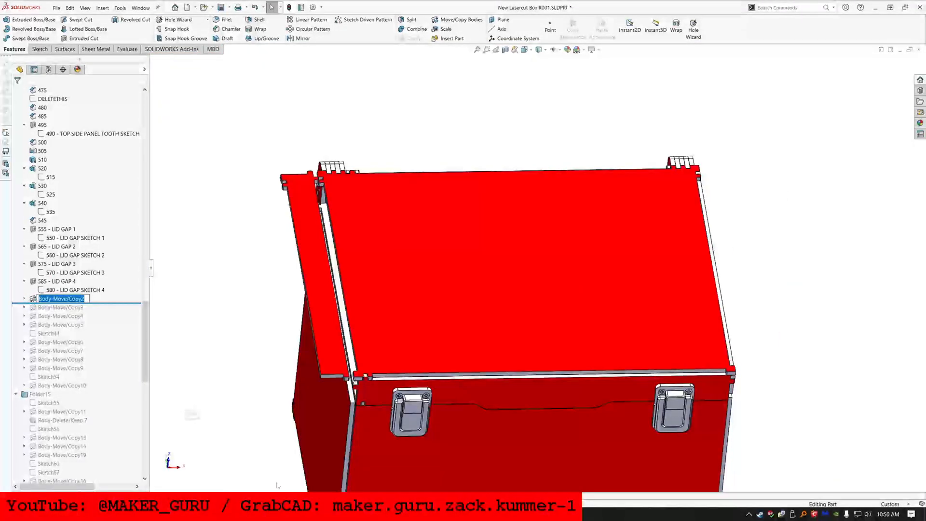
pyautogui.moveTo(118, 303); pyautogui.dragTo(119, 331)
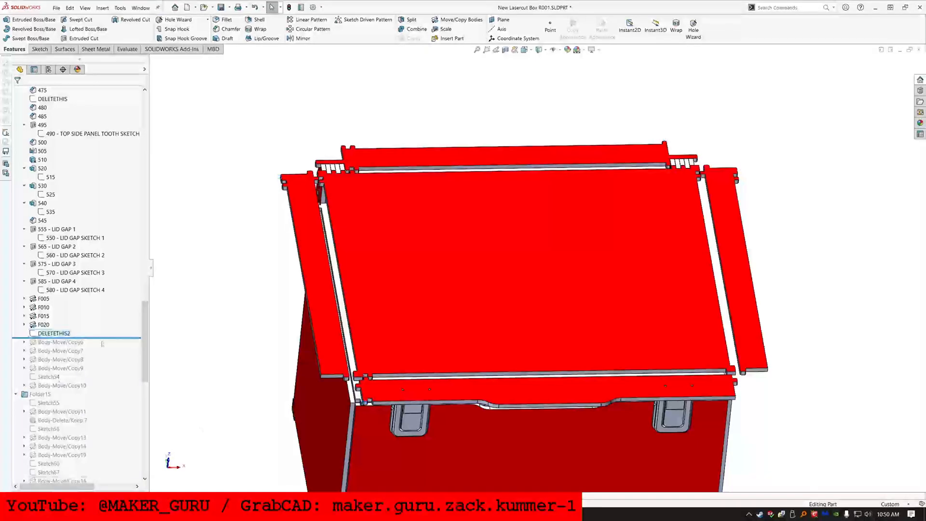
# Roll the history forward through the remaining Folder7 body moves and rename Body-Move/Copy10 as F045
pyautogui.moveTo(102, 343); pyautogui.dragTo(102, 346)
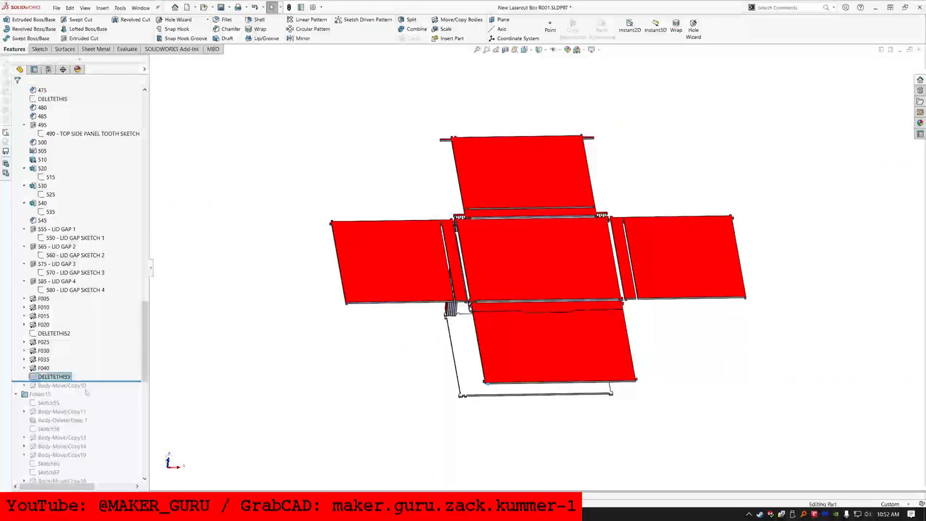
pyautogui.moveTo(87, 391); pyautogui.dragTo(87, 392)
pyautogui.doubleClick(79, 386)
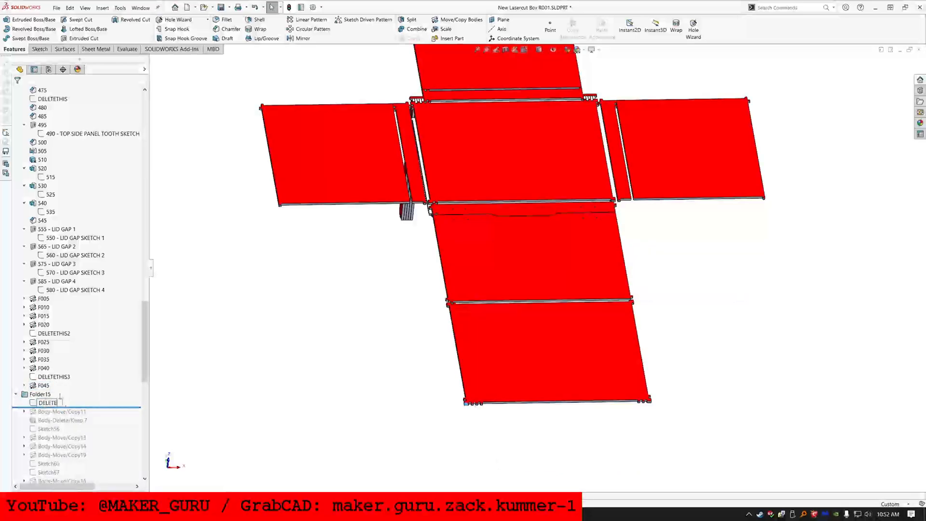
# Roll the history forward past Body-Move/Copy11 in Folder15 and rename that feature as F050
pyautogui.moveTo(72, 407); pyautogui.dragTo(72, 416)
pyautogui.doubleClick(61, 412)
pyautogui.write('F050')
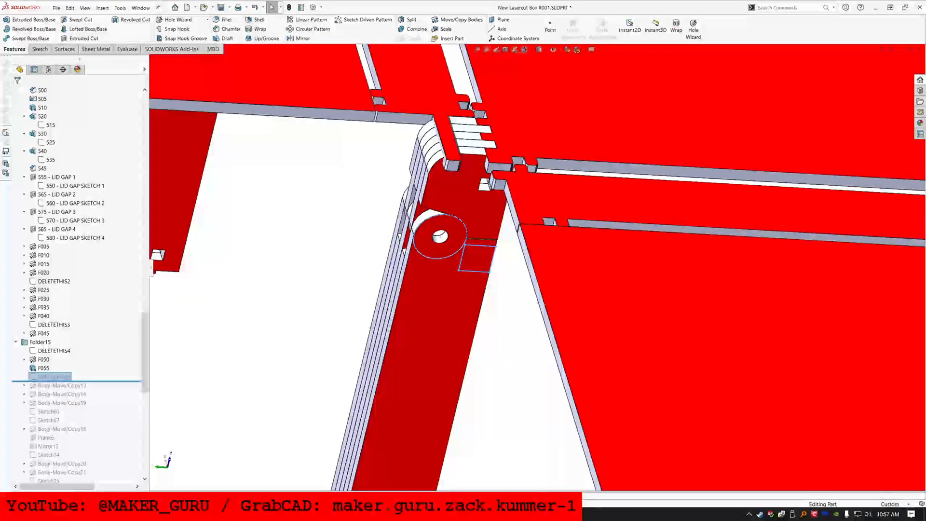
# Roll the history forward past Body-Move/Copy14 and inspect the bodies and mates in its definition
pyautogui.click(69, 386)
pyautogui.moveTo(97, 381); pyautogui.dragTo(102, 407)
pyautogui.click(59, 387)
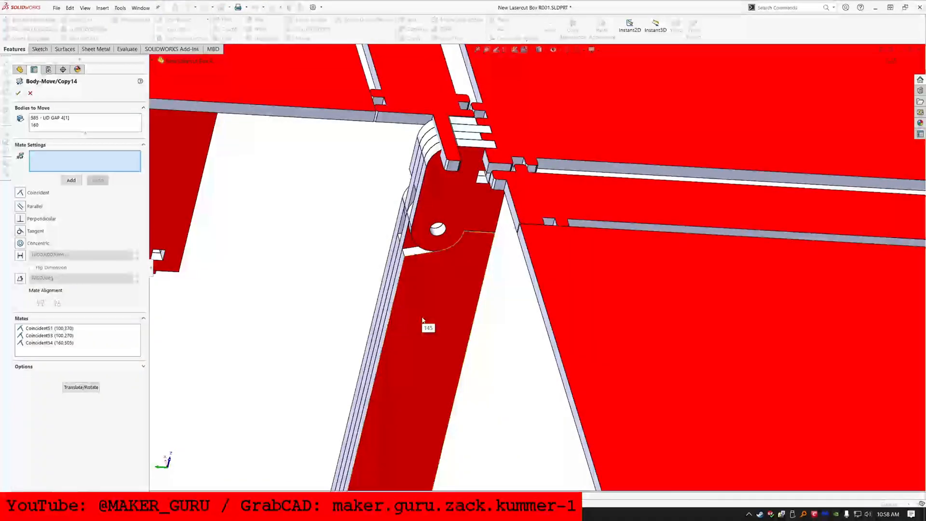
pyautogui.scroll(8, 428, 325)
pyautogui.moveTo(428, 325); pyautogui.dragTo(366, 355, button='middle')
pyautogui.press('Escape')
# Check the definition of Body-Move/Copy19 and rename that feature as F065
pyautogui.click(77, 404)
pyautogui.click(84, 381)
pyautogui.scroll(-1, 645, 171)
pyautogui.press('Escape')
pyautogui.click(65, 395)
pyautogui.press('F2')
pyautogui.write('F065')
# Roll the history forward past Sketch67, review the sketch's geometry and rename it as F070
pyautogui.moveTo(54, 407); pyautogui.dragTo(48, 415)
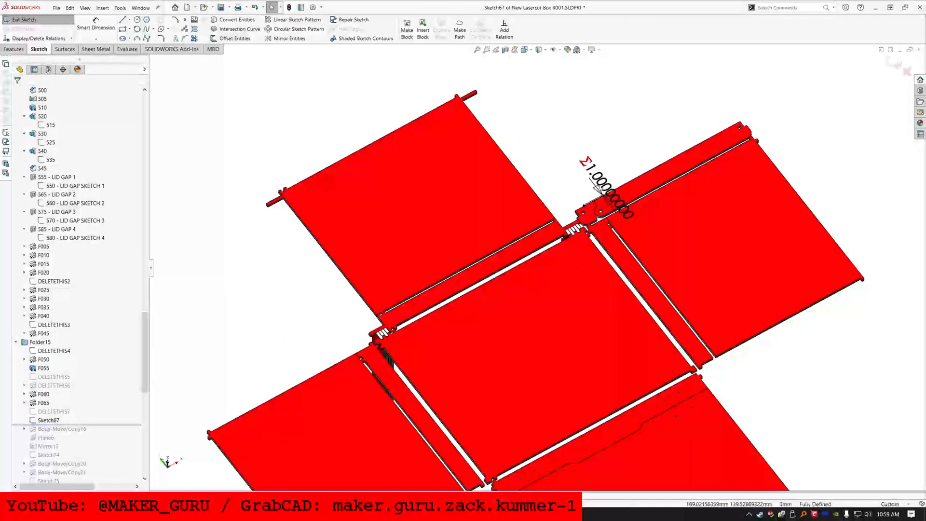
pyautogui.scroll(-4, 612, 167)
pyautogui.click(24, 20)
pyautogui.click(48, 420)
# Roll the history forward past Sketch74 and rename that sketch as F085
pyautogui.moveTo(115, 453); pyautogui.dragTo(115, 460)
pyautogui.click(50, 457)
pyautogui.press('F2')
pyautogui.write('F085')
pyautogui.press('Return')
# Roll the history forward past Body-Delete/Keep 11, naming that feature F120 and the one before it F115
pyautogui.scroll(-4, 87, 406)
pyautogui.moveTo(114, 355); pyautogui.dragTo(115, 364)
pyautogui.click(66, 360)
pyautogui.press('F2')
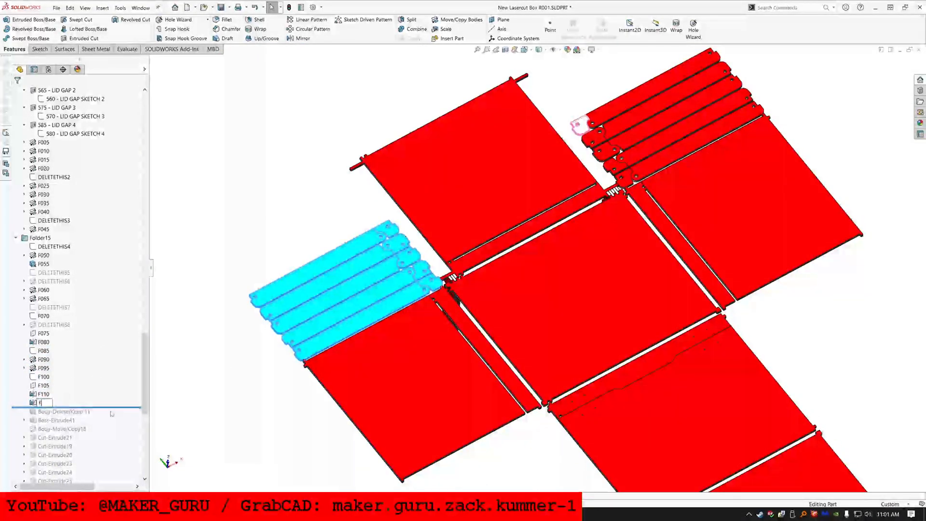
pyautogui.write('115')
pyautogui.press('Return')
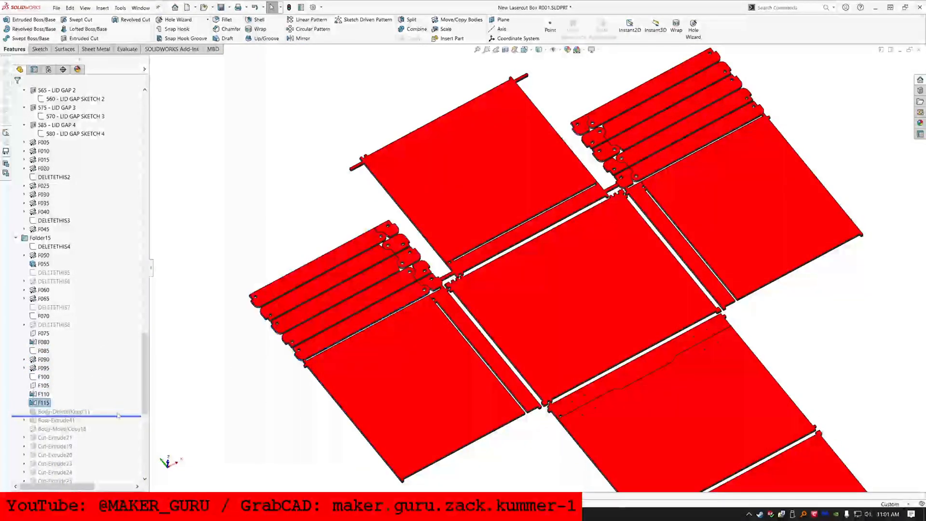
pyautogui.press('Return')
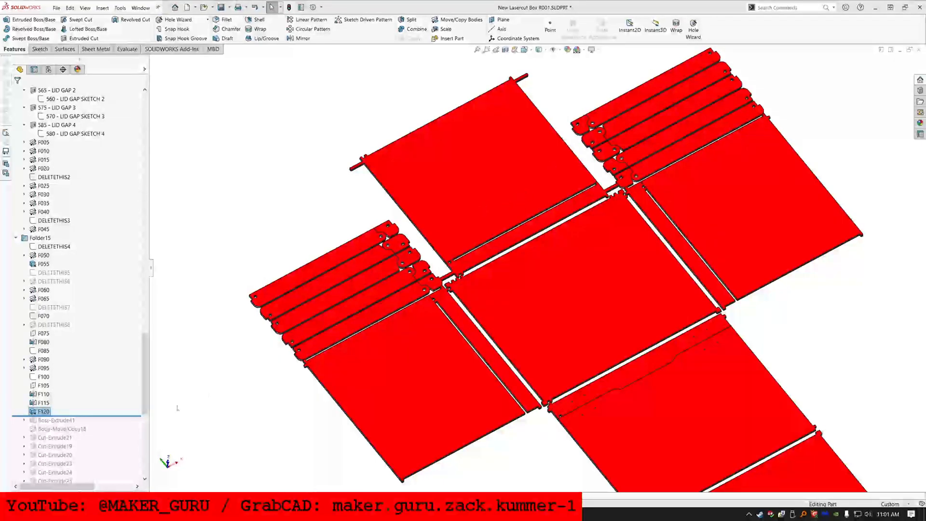
# Roll the history forward past Boss-Extrude41, renaming its sketch as DELETETHIS9 and the extrude as DELETETHIS10
pyautogui.moveTo(105, 418); pyautogui.dragTo(95, 424)
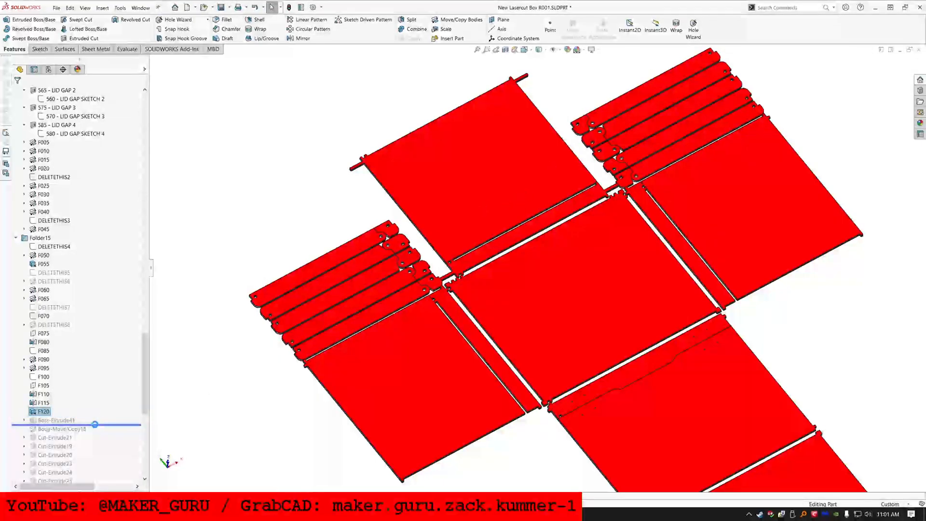
pyautogui.click(68, 420)
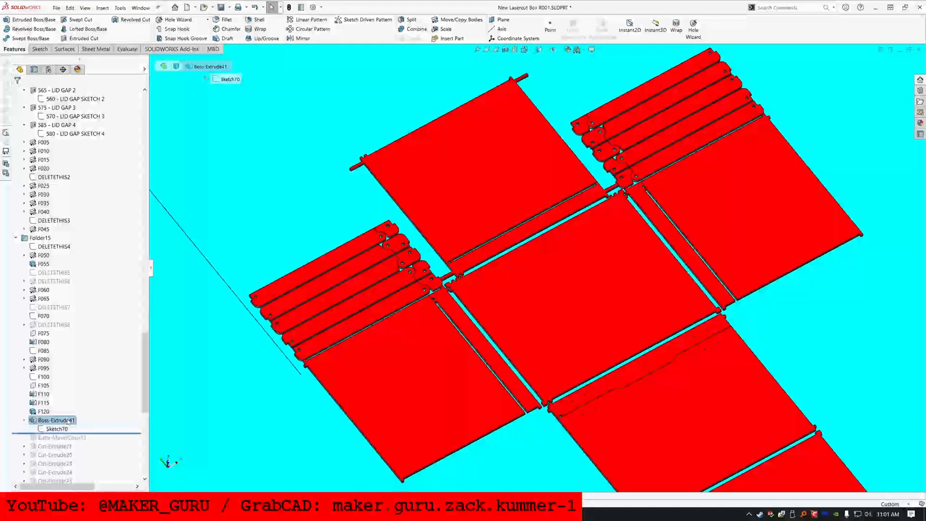
pyautogui.click(52, 429)
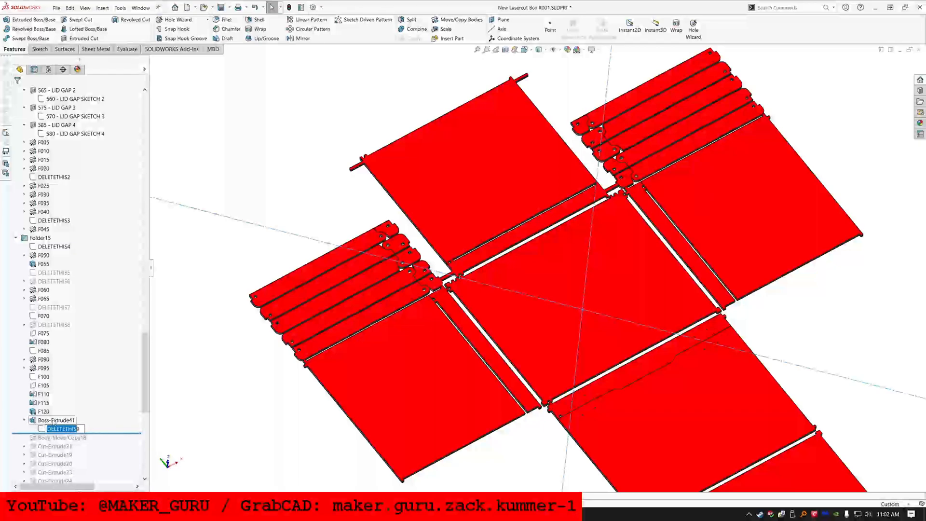
pyautogui.press('F2')
pyautogui.write('DELETETHIS')
pyautogui.write('1')
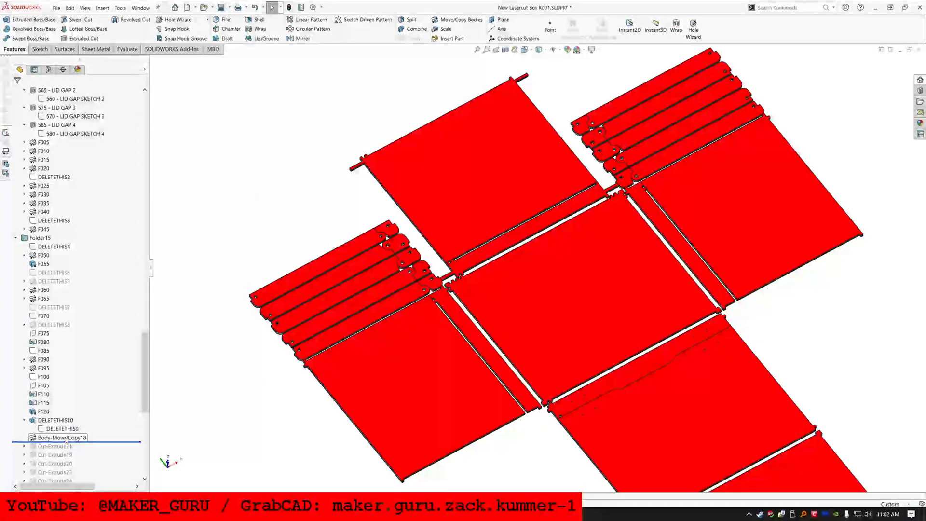
# Check the definition of Body-Move/Copy18 and rename the feature as DELETETHIS11
pyautogui.click(62, 438)
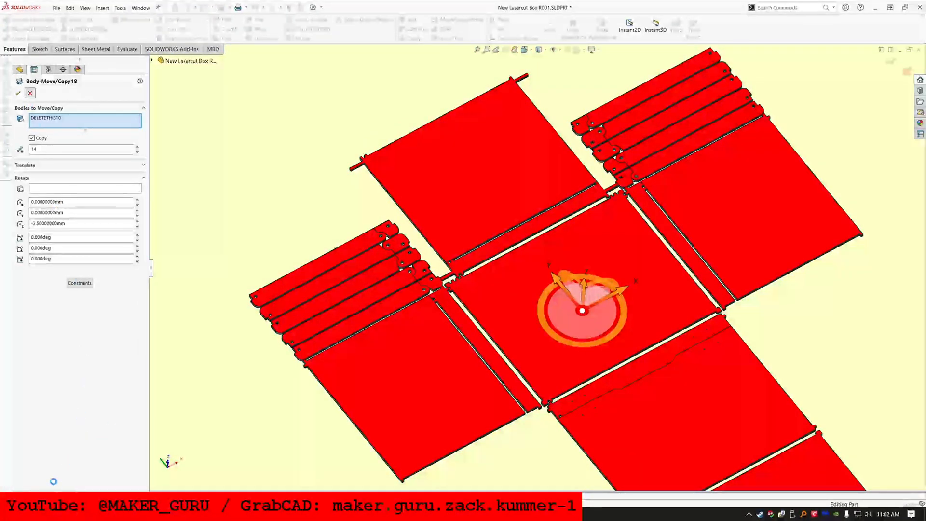
pyautogui.click(30, 93)
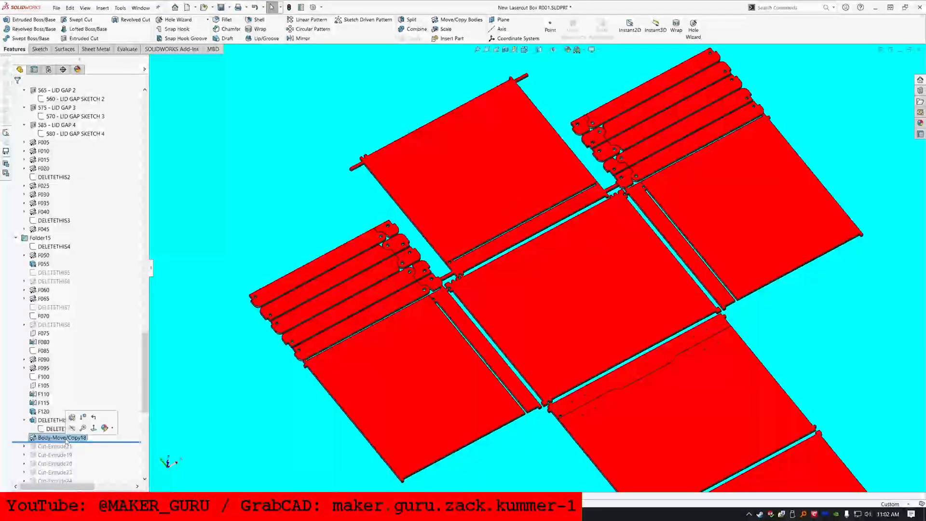
pyautogui.write('DELETETHIS11')
pyautogui.press('Return')
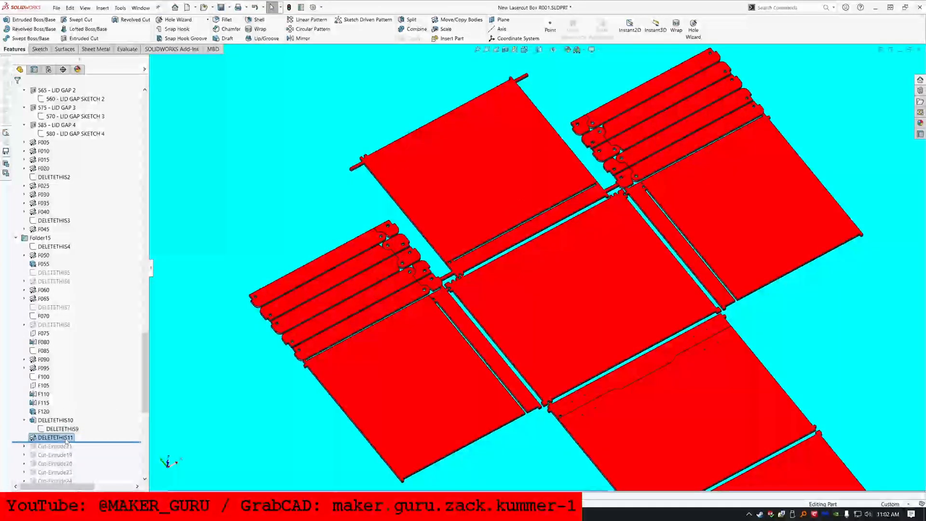
# Roll the history forward past Cut-Extrude21 and review its Sketch78
pyautogui.moveTo(87, 447); pyautogui.dragTo(90, 450)
pyautogui.click(54, 446)
pyautogui.click(79, 424)
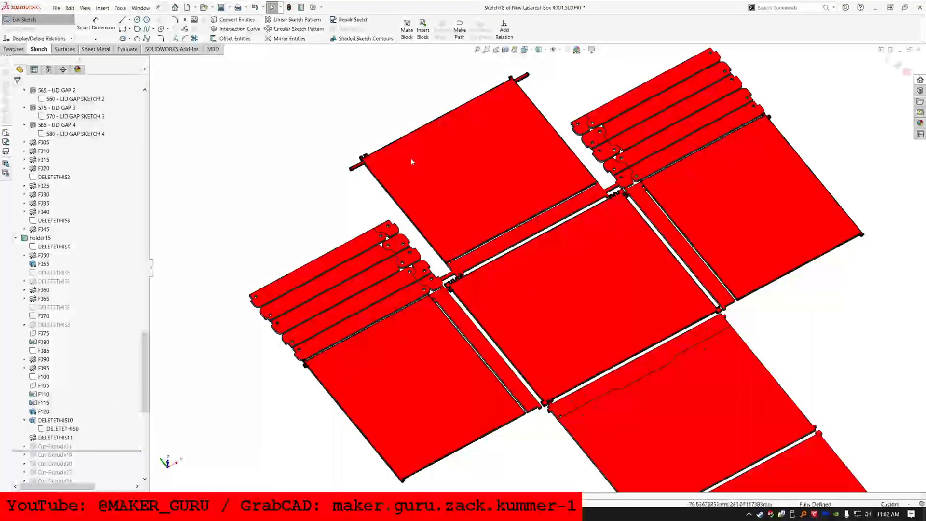
pyautogui.scroll(-2, 411, 145)
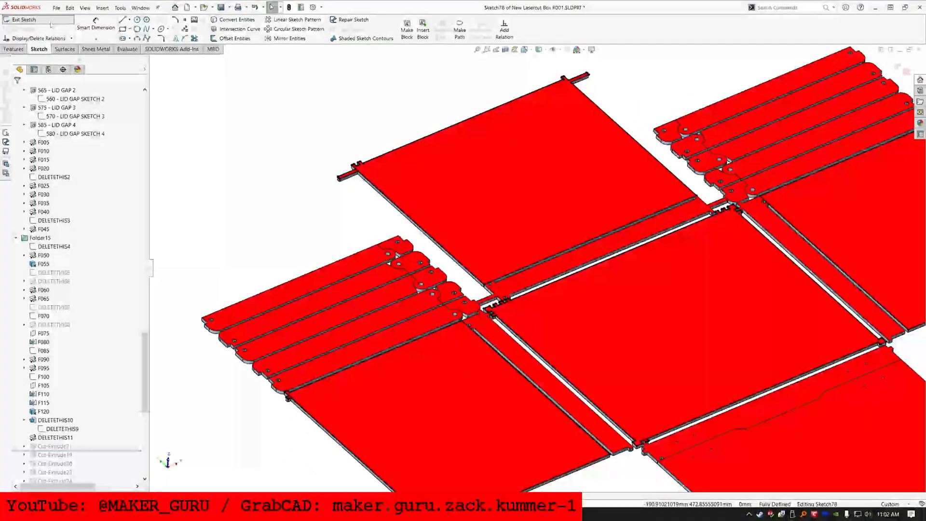
pyautogui.click(48, 446)
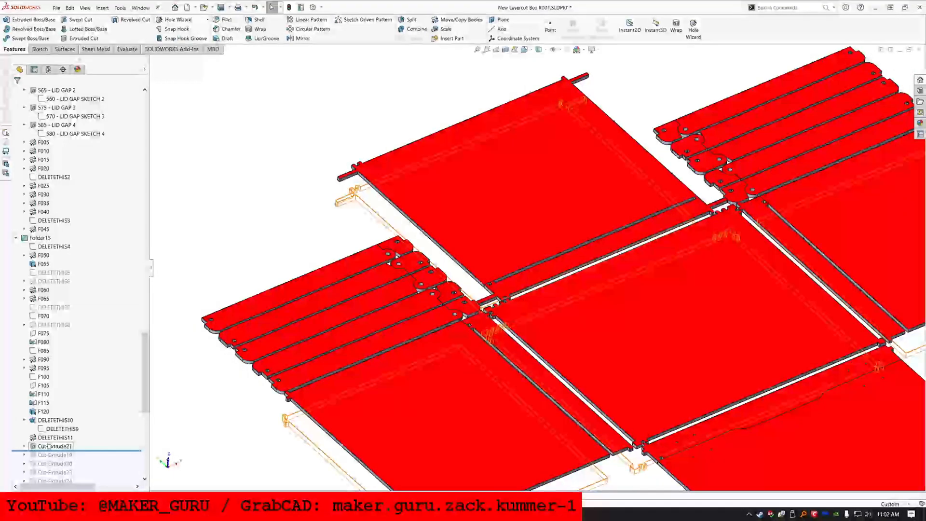
pyautogui.click(48, 446)
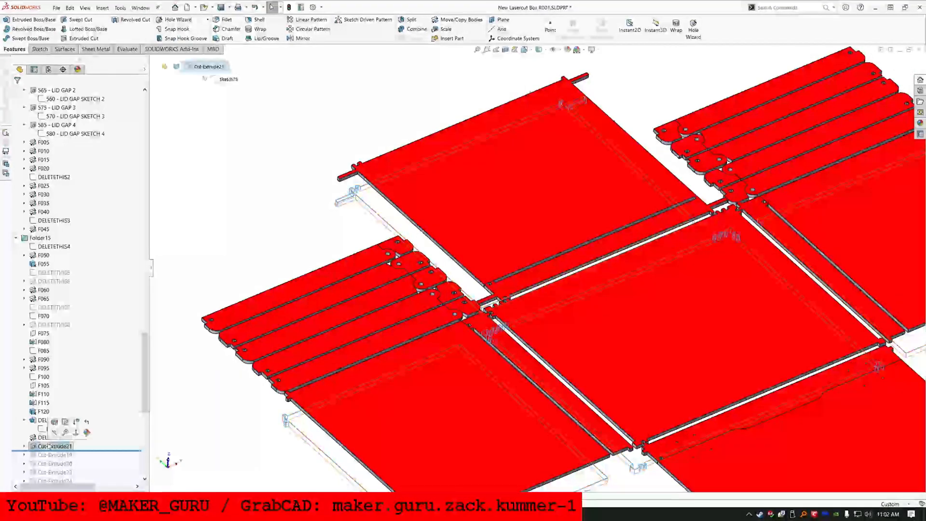
# Roll the history forward to the end of the feature tree and view the whole model
pyautogui.scroll(-6, 48, 446)
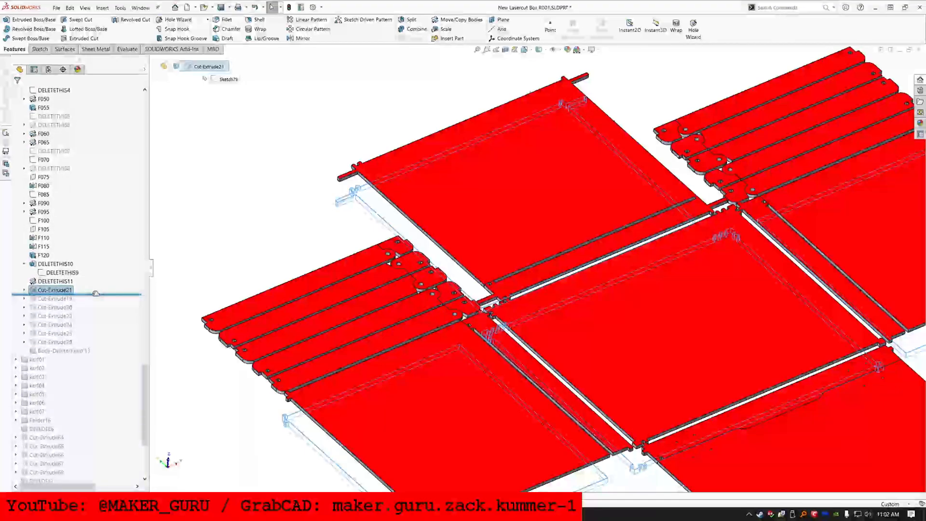
pyautogui.moveTo(90, 462); pyautogui.dragTo(87, 476)
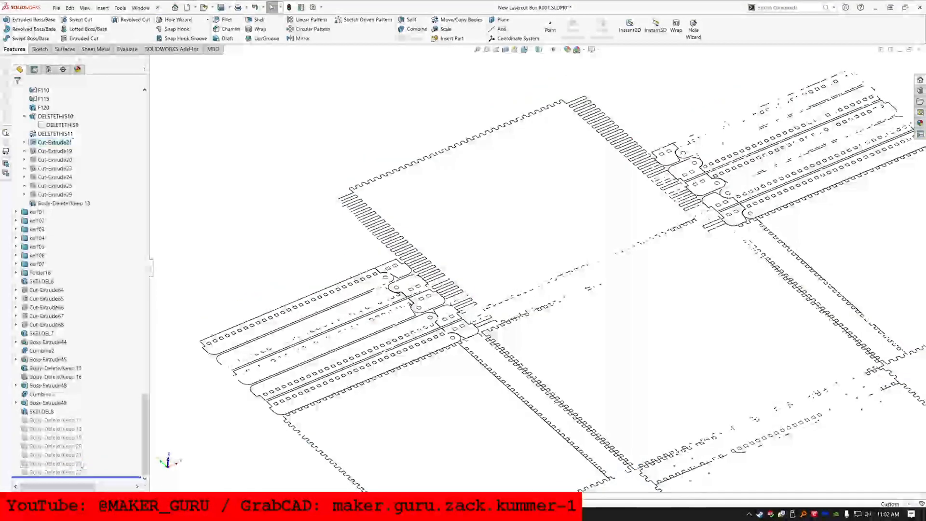
pyautogui.scroll(12, 389, 172)
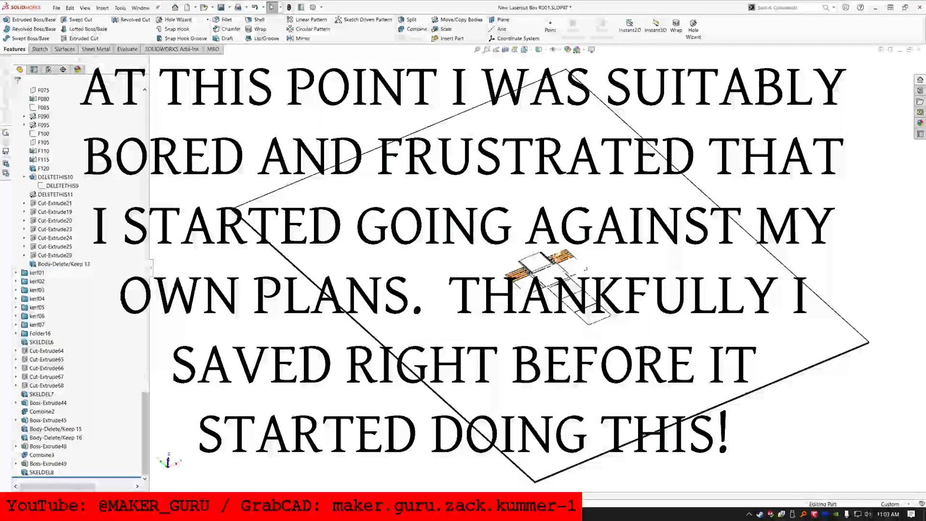
# Rename the sketch under Boss-Extrude49 as TEEEETH
pyautogui.scroll(-10, 542, 270)
pyautogui.click(49, 473)
pyautogui.press('F2')
pyautogui.write('TE')
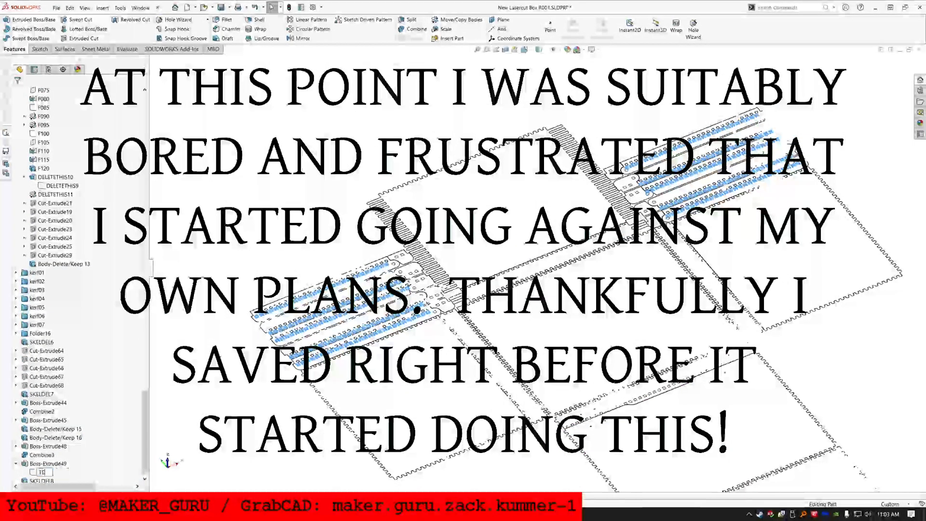
# Delete SKELDEL8, Boss-Extrude49 and Combine3 while keeping the TEEEETH sketch
pyautogui.click(45, 479)
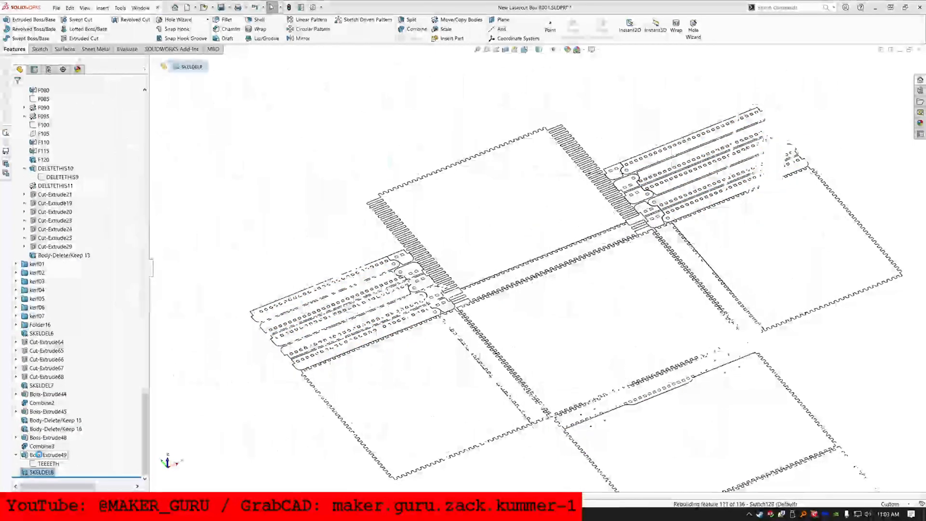
pyautogui.click(52, 464)
pyautogui.press('Delete')
pyautogui.press('Return')
pyautogui.click(47, 465)
pyautogui.press('Delete')
pyautogui.press('Return')
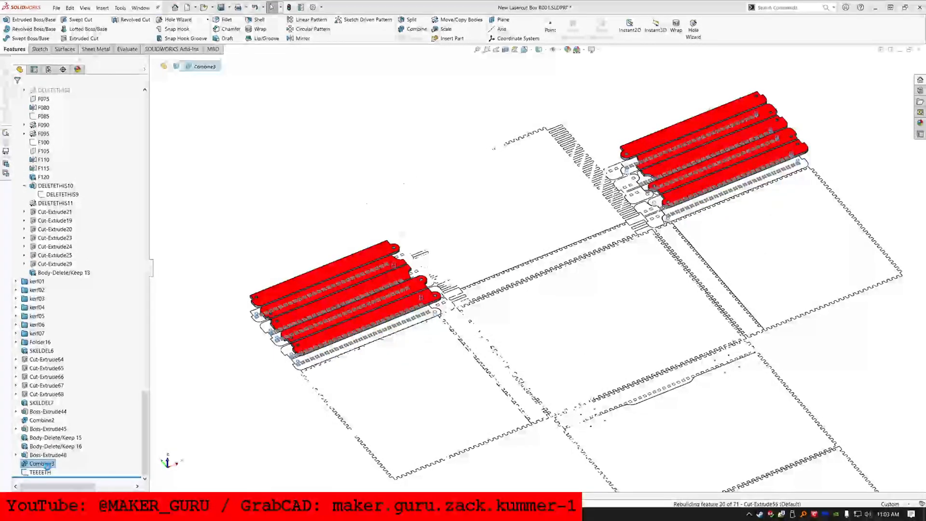
# Open Sketch133 under Boss-Extrude48 to examine its full outline, and exit the sketch
pyautogui.click(16, 464)
pyautogui.click(46, 472)
pyautogui.click(52, 449)
pyautogui.scroll(12, 538, 269)
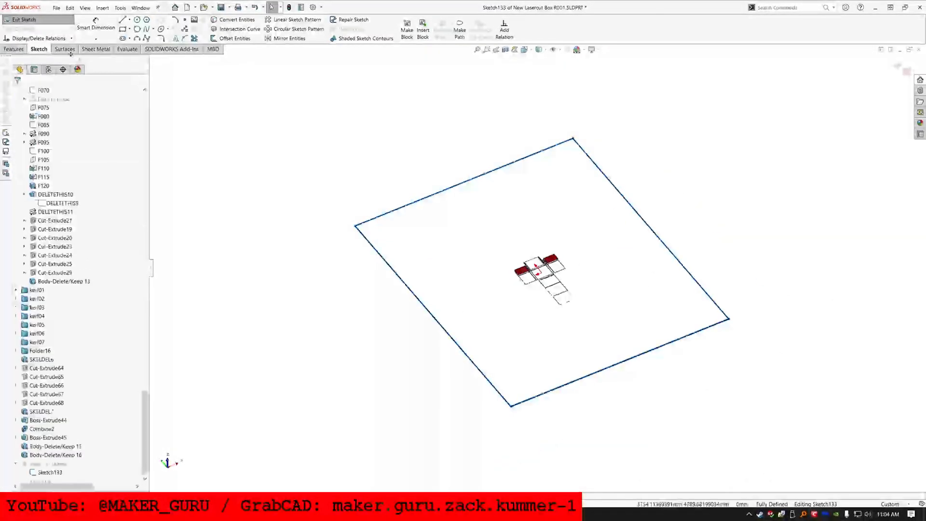
pyautogui.click(33, 20)
# Try deleting Boss-Extrude48 and undo the deletion
pyautogui.click(57, 464)
pyautogui.click(45, 455)
pyautogui.press('Delete')
pyautogui.press('Return')
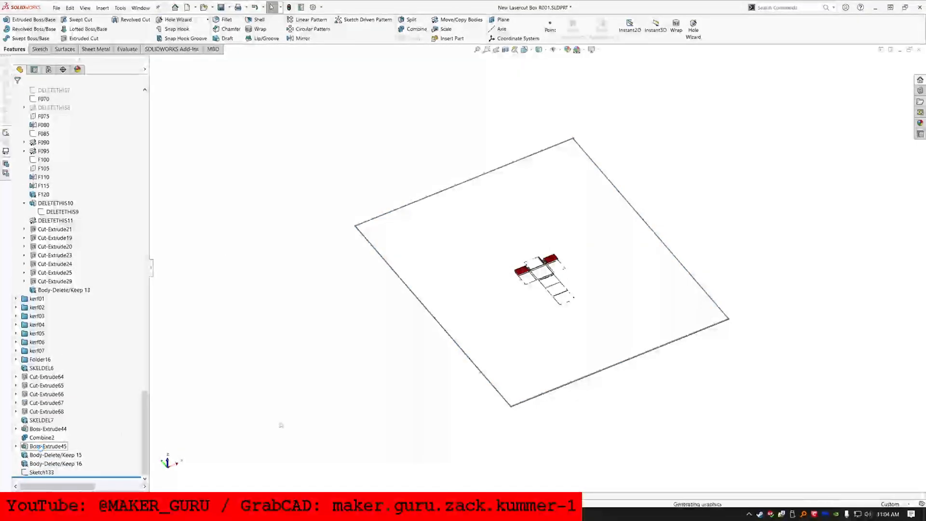
pyautogui.hotkey('ctrl', 'z')
# Reassign the TEEEETH sketch's plane to the top face of the outermost slat and delete Boss-Extrude48
pyautogui.scroll(-12, 525, 271)
pyautogui.click(43, 472)
pyautogui.click(65, 449)
pyautogui.click(314, 264)
pyautogui.click(19, 93)
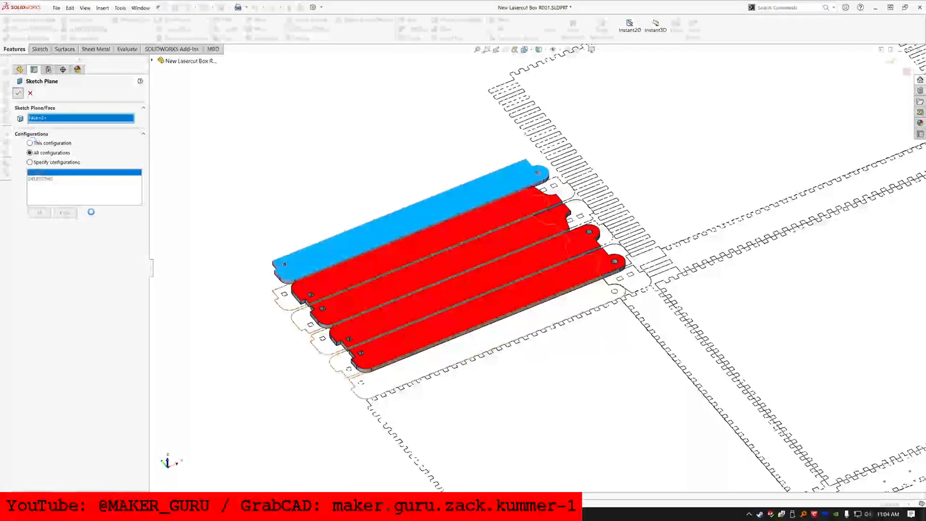
pyautogui.click(48, 463)
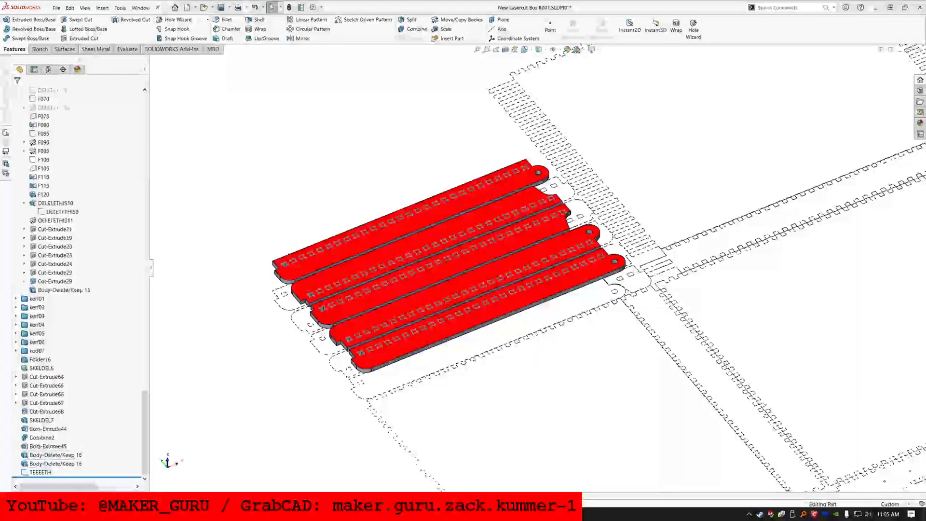
# Delete Body-Delete/Keep 15, Body-Delete/Keep 16, SKELDEL6, SKELDEL7 and Boss-Extrude45, keeping the extrude's sketch
pyautogui.click(40, 463)
pyautogui.keyDown('ctrl'); pyautogui.click(40, 455); pyautogui.keyUp('ctrl')
pyautogui.keyDown('ctrl'); pyautogui.click(41, 420); pyautogui.keyUp('ctrl')
pyautogui.keyDown('ctrl'); pyautogui.click(41, 368); pyautogui.keyUp('ctrl')
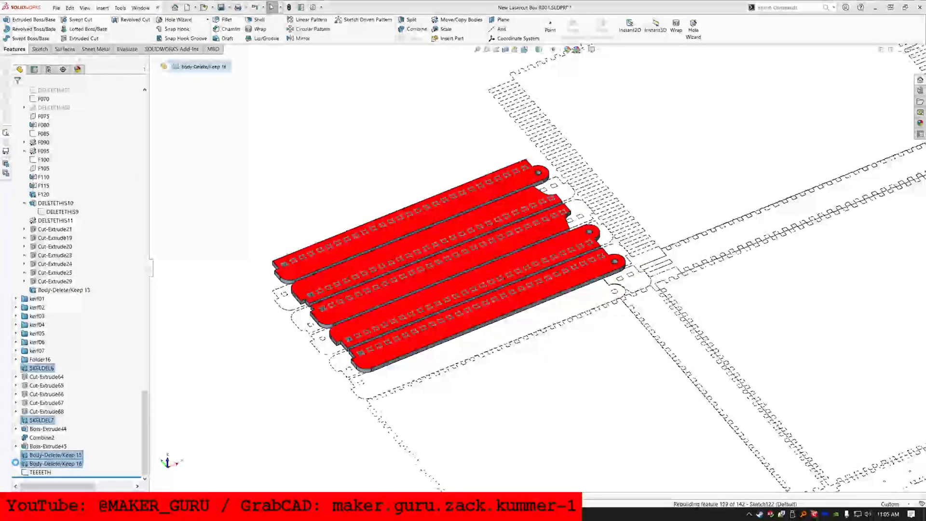
pyautogui.click(47, 463)
pyautogui.press('Delete')
pyautogui.press('Return')
# Rename the sketch left from Boss-Extrude45 as TEETH1 and the TEEEETH sketch as TEETH2
pyautogui.click(44, 463)
pyautogui.press('F2')
pyautogui.write('TEE')
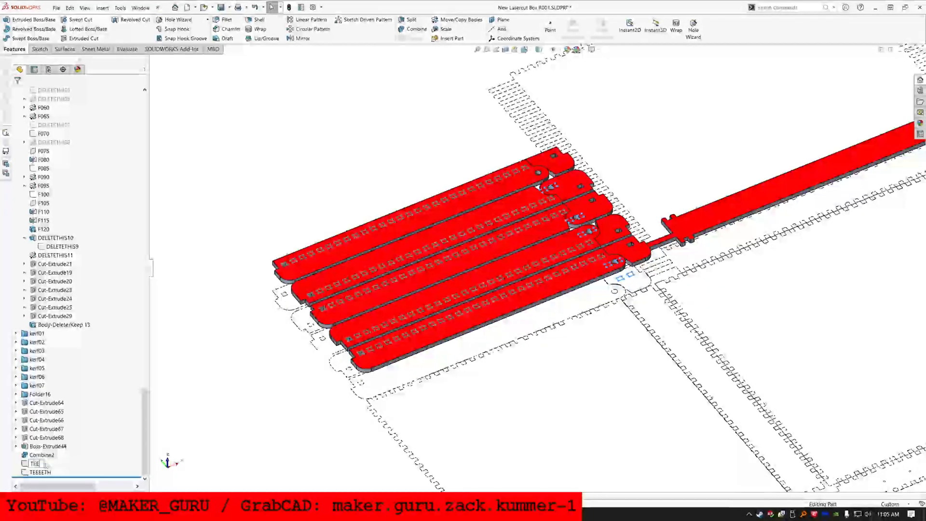
pyautogui.write('TEETH2')
pyautogui.press('Return')
# Check Sketch130 under Boss-Extrude44 and delete Boss-Extrude44 together with Combine2
pyautogui.scroll(12, 538, 269)
pyautogui.click(15, 446)
pyautogui.click(48, 455)
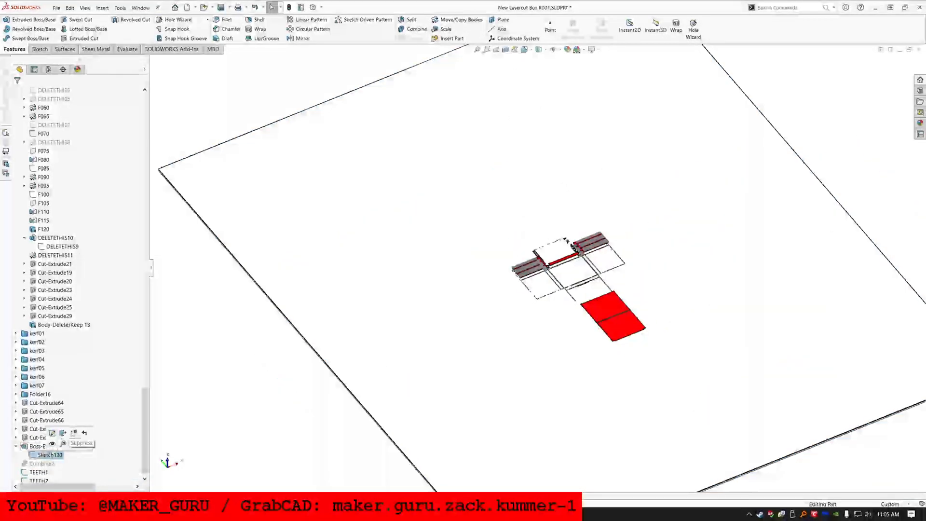
pyautogui.click(54, 434)
pyautogui.click(46, 437)
pyautogui.keyDown('ctrl'); pyautogui.click(41, 455); pyautogui.keyUp('ctrl')
pyautogui.press('Delete')
pyautogui.press('Return')
# Rename the sketch of Cut-Extrude68 as TEETH3 and delete the cut, keeping the sketch
pyautogui.click(39, 455)
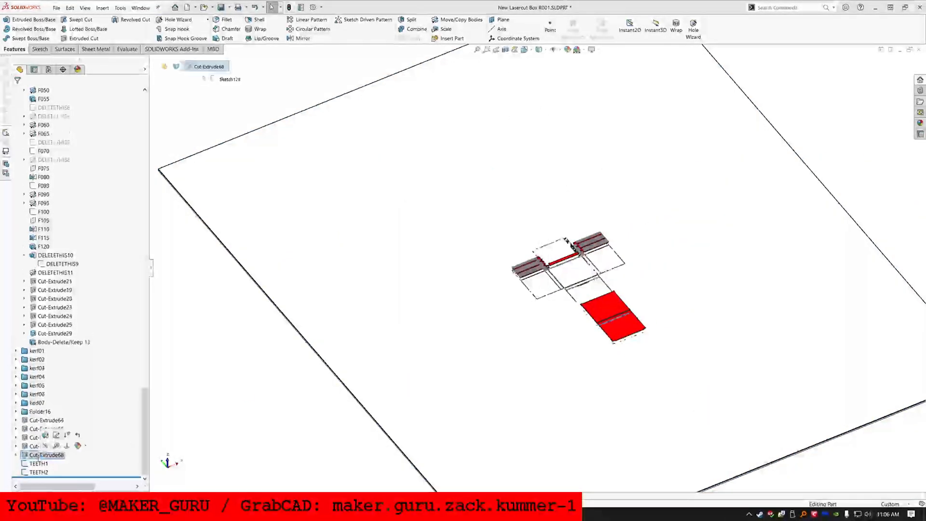
pyautogui.press('f')
pyautogui.click(41, 446)
pyautogui.click(16, 455)
pyautogui.click(45, 464)
pyautogui.press('F2')
pyautogui.write('TEETH3')
pyautogui.click(46, 455)
pyautogui.press('Delete')
pyautogui.press('Return')
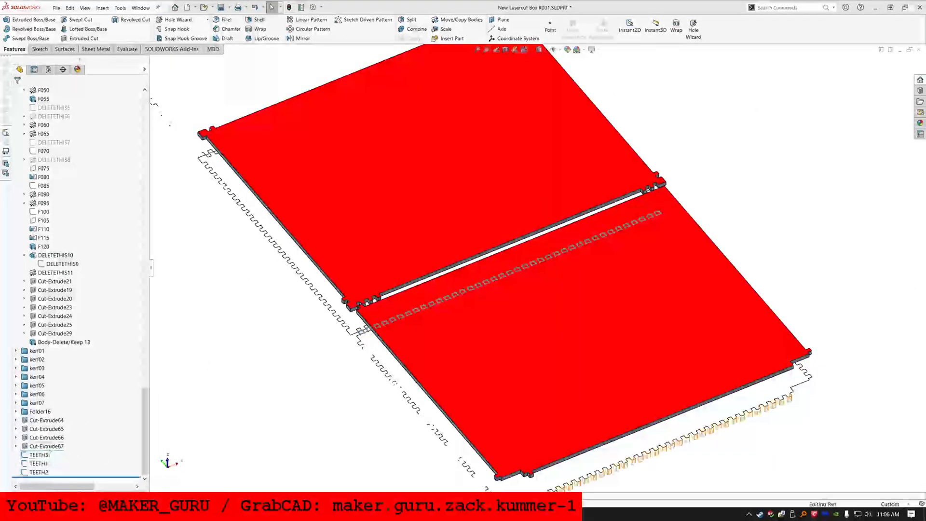
# Delete Cut-Extrude67 and rename its leftover sketch as TEETH4
pyautogui.click(47, 445)
pyautogui.press('Delete')
pyautogui.press('Return')
pyautogui.click(43, 446)
pyautogui.press('F2')
pyautogui.write('TEETH4')
# Delete Cut-Extrude66 and rename its leftover sketch as TEETH5
pyautogui.click(43, 439)
pyautogui.press('Delete')
pyautogui.press('Return')
pyautogui.click(43, 438)
pyautogui.press('F2')
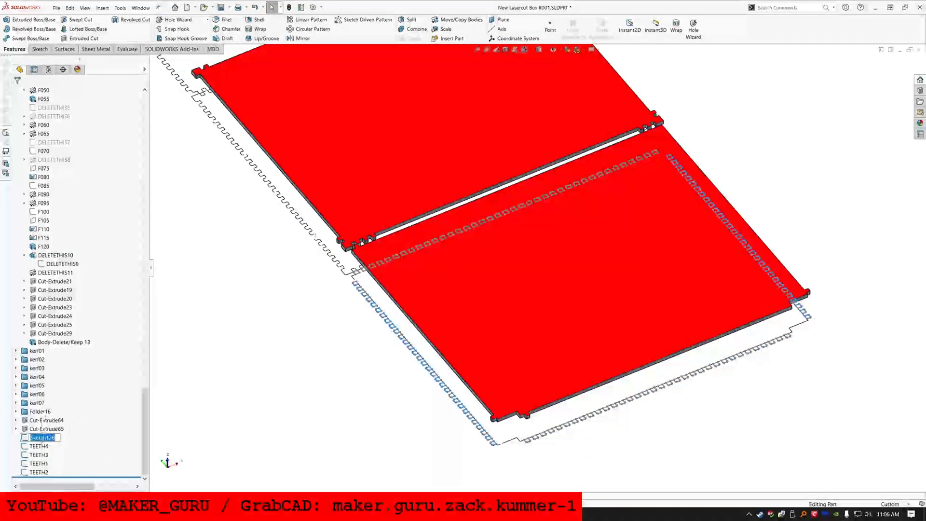
# Delete Cut-Extrude65 and rename its leftover sketch as TEETH6
pyautogui.press('Delete')
pyautogui.press('Return')
pyautogui.click(42, 429)
pyautogui.press('F2')
pyautogui.write('TEETH6')
pyautogui.scroll(5, 659, 442)
# Delete Cut-Extrude64 and rename its leftover sketch as TEETH7
pyautogui.click(41, 420)
pyautogui.press('Delete')
pyautogui.press('Return')
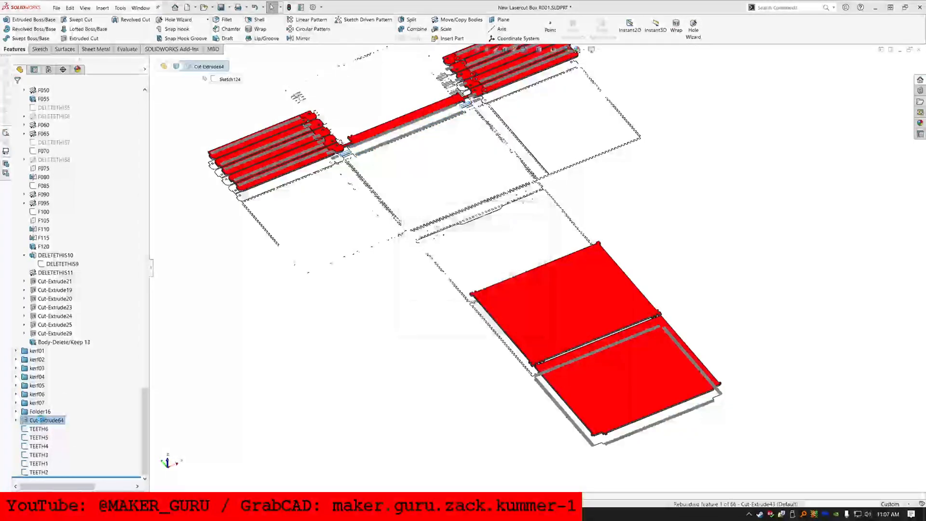
pyautogui.click(40, 420)
pyautogui.press('F2')
pyautogui.write('TEETH7')
# Delete Folder16 while keeping the features it contains
pyautogui.click(41, 412)
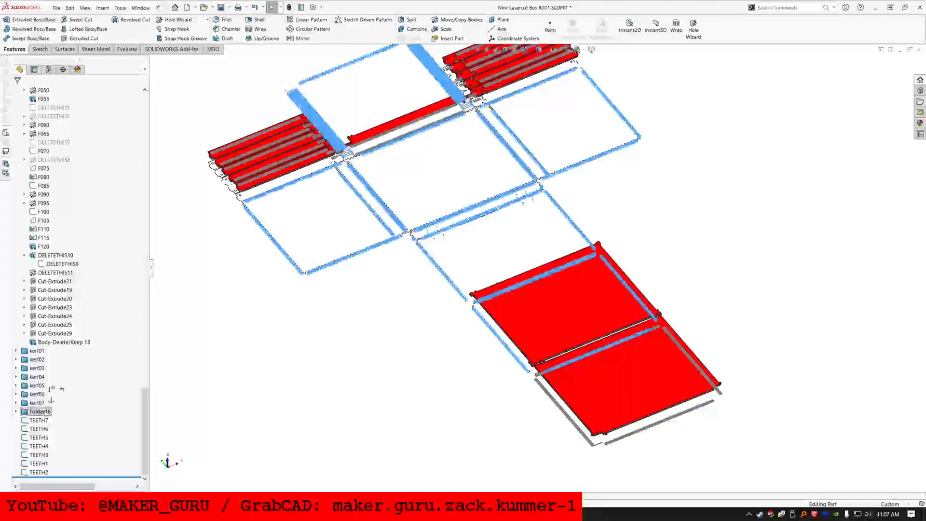
pyautogui.press('Delete')
pyautogui.press('Return')
# Delete the last cut released from Folder16 and rename its leftover sketch as TEETH8
pyautogui.click(43, 412)
pyautogui.press('Delete')
pyautogui.press('Return')
pyautogui.click(43, 411)
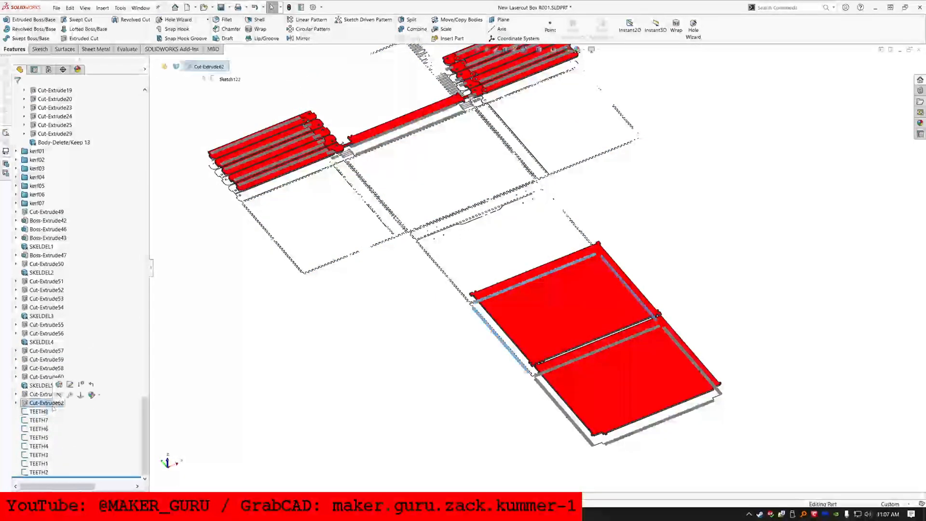
# Delete Cut-Extrude62 and Cut-Extrude61 and rename their leftover sketches as TEETH9 and TEETH10
pyautogui.press('Delete')
pyautogui.press('Return')
pyautogui.click(46, 397)
pyautogui.press('F2')
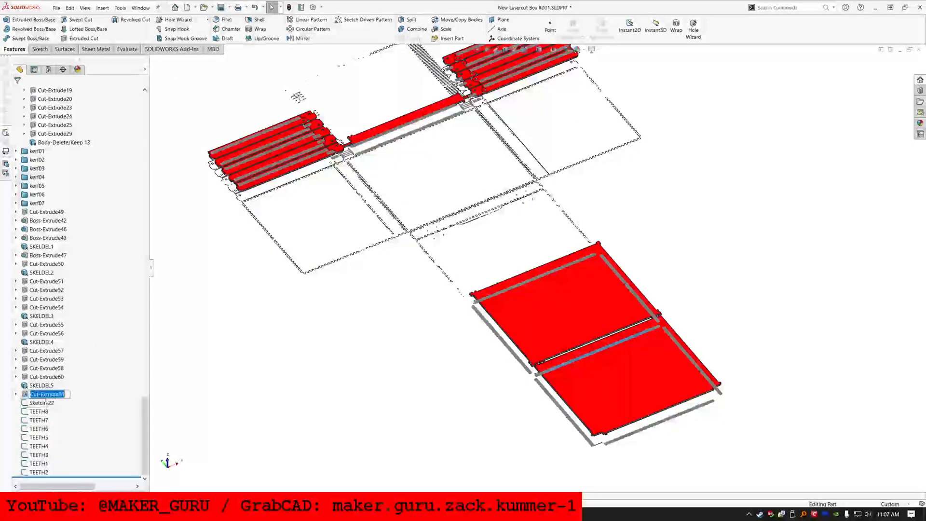
pyautogui.click(38, 394)
pyautogui.press('F2')
pyautogui.write('TEETH10')
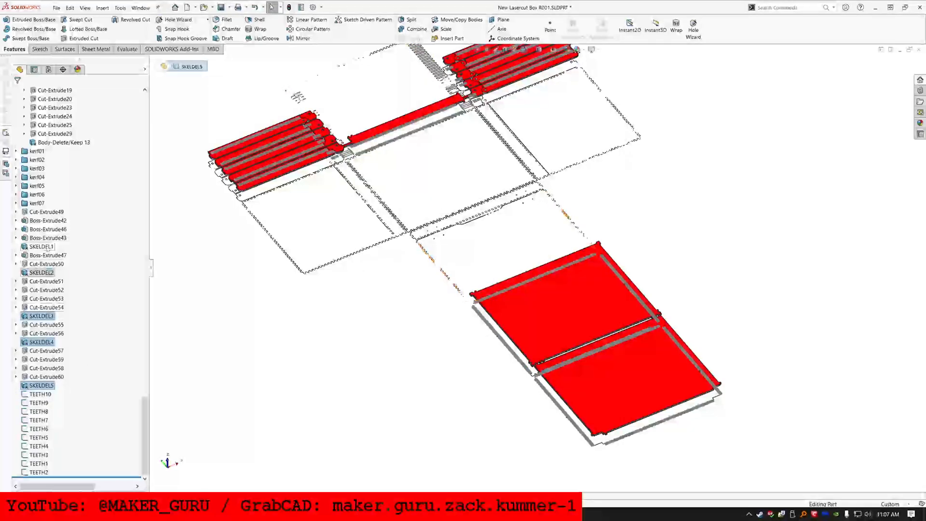
# Delete the body deletions SKELDEL1 through SKELDEL5
pyautogui.keyDown('ctrl'); pyautogui.click(43, 246); pyautogui.keyUp('ctrl')
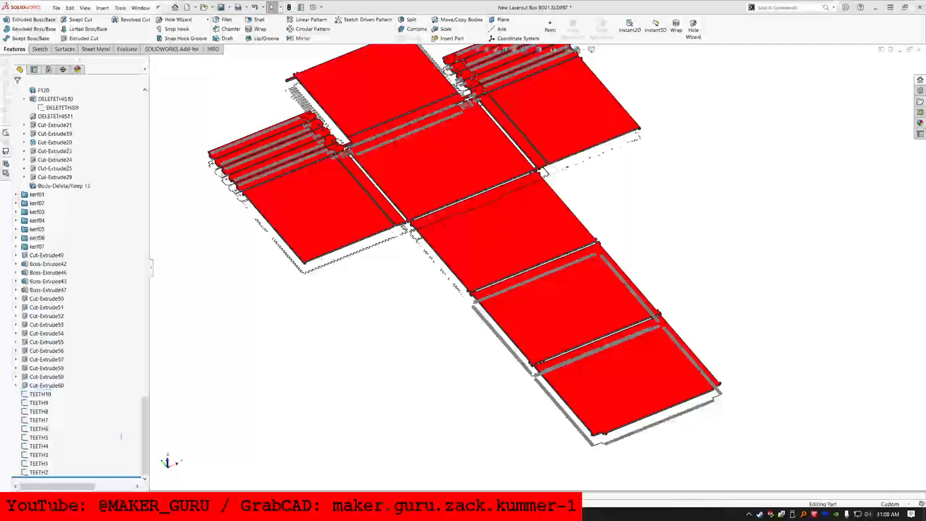
pyautogui.keyDown('ctrl'); pyautogui.moveTo(456, 247); pyautogui.dragTo(569, 281, button='middle'); pyautogui.keyUp('ctrl')
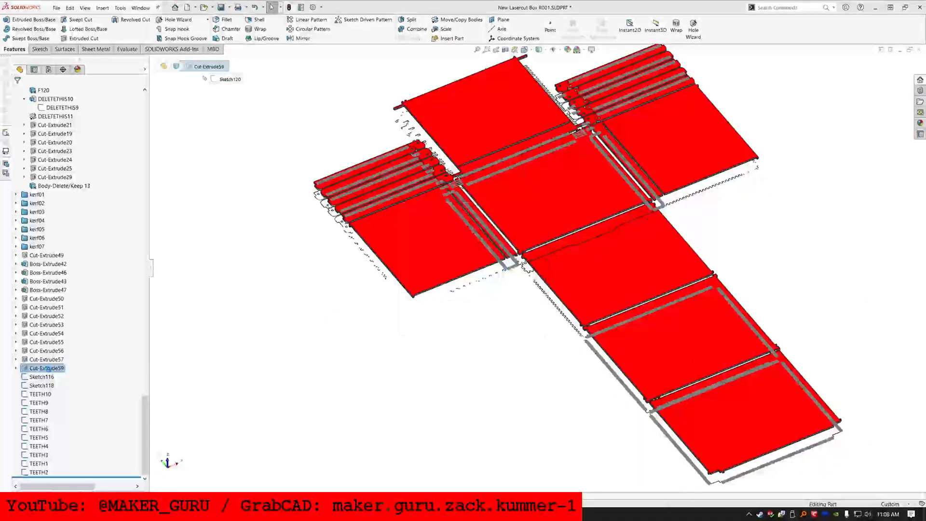
# Delete Cut-Extrude59 while keeping its sketch, and review the sketch of Cut-Extrude57 and rename it EDGEFIX
pyautogui.click(16, 360)
pyautogui.click(51, 368)
pyautogui.click(57, 349)
pyautogui.scroll(-5, 490, 252)
pyautogui.moveTo(490, 252); pyautogui.dragTo(387, 289, button='middle')
pyautogui.scroll(-2, 553, 457)
pyautogui.click(39, 20)
pyautogui.click(50, 368)
pyautogui.press('F2')
pyautogui.write('EDGEFIX')
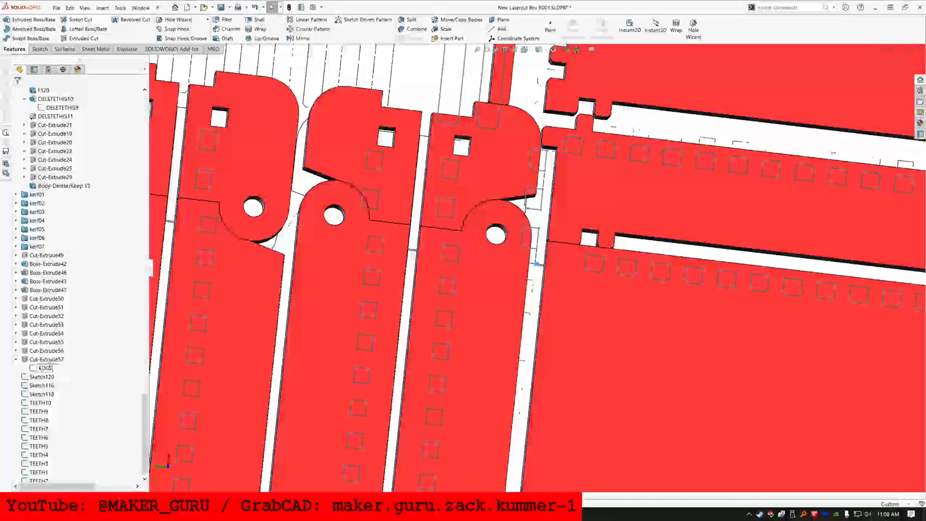
# Delete Cut-Extrude57 and rename the leftover sketches Sketch118, Sketch116 and Sketch120 as TEETH11, TEETH12 and TEETH13
pyautogui.click(49, 355)
pyautogui.click(56, 333)
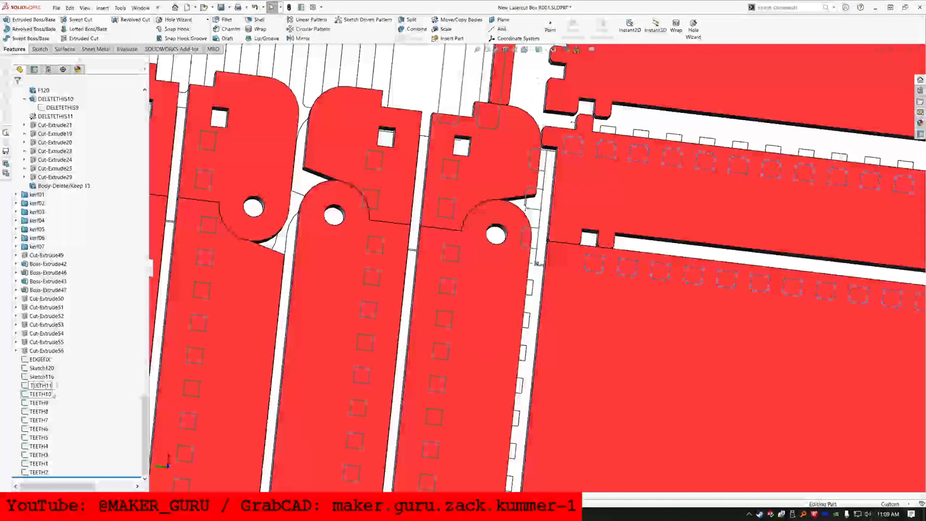
pyautogui.click(41, 368)
pyautogui.press('F2')
pyautogui.write('TEETH13')
# Delete Cut-Extrude56 and rename its leftover sketch as TEETH14
pyautogui.scroll(10, 338, 297)
pyautogui.click(47, 351)
pyautogui.press('Delete')
pyautogui.click(525, 227)
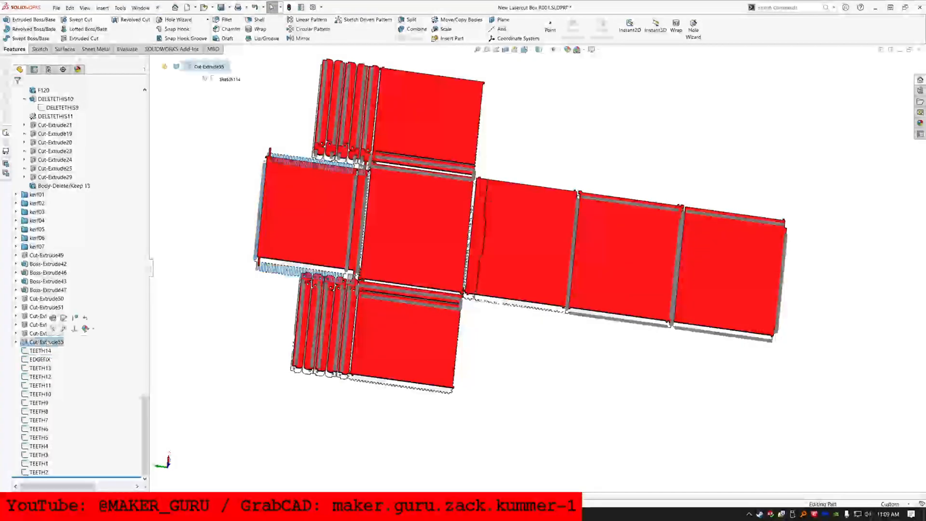
# Delete the cuts Cut-Extrude55 through Cut-Extrude50 and rename their leftover sketches as TEETH15 through TEETH20
pyautogui.click(53, 335)
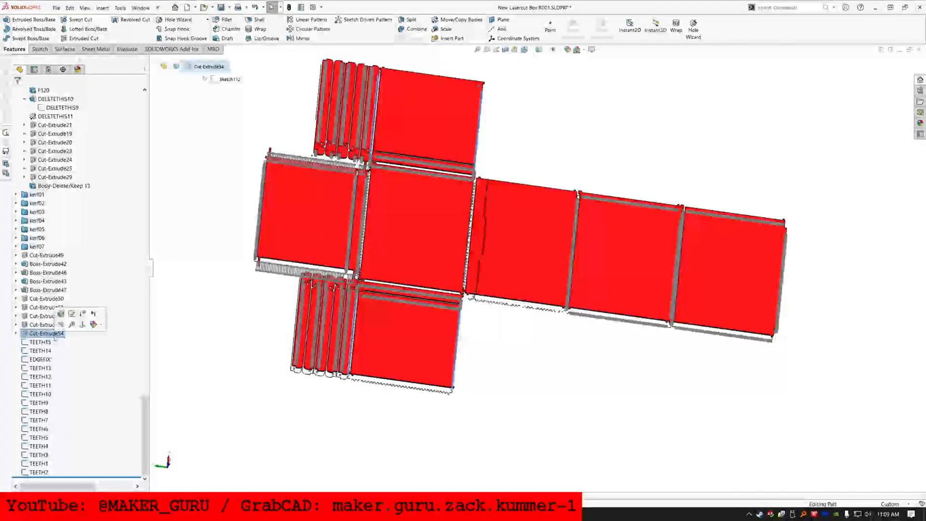
pyautogui.click(46, 307)
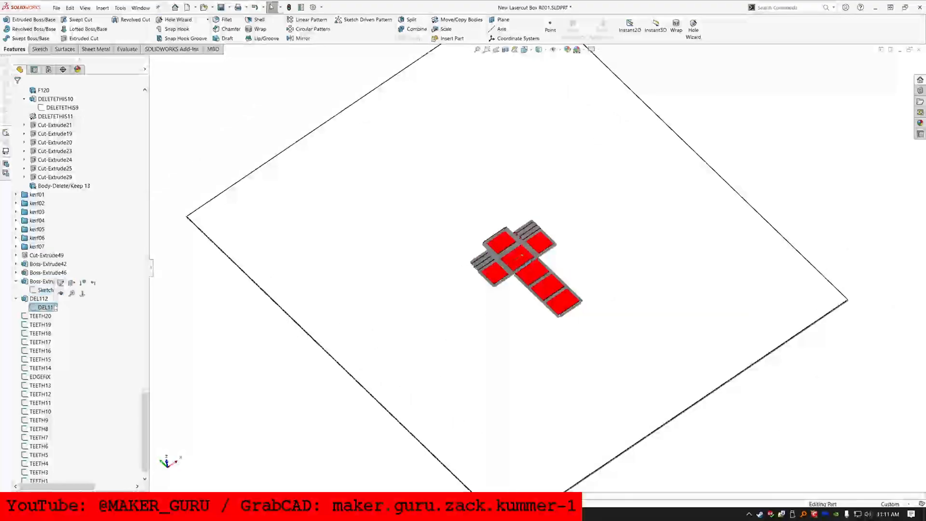
# Review the entities of sketch DEL111 and delete feature DEL112 together with that sketch
pyautogui.click(49, 290)
pyautogui.click(47, 307)
pyautogui.click(60, 283)
pyautogui.hotkey('ctrl', 'a')
pyautogui.click(47, 307)
pyautogui.click(61, 283)
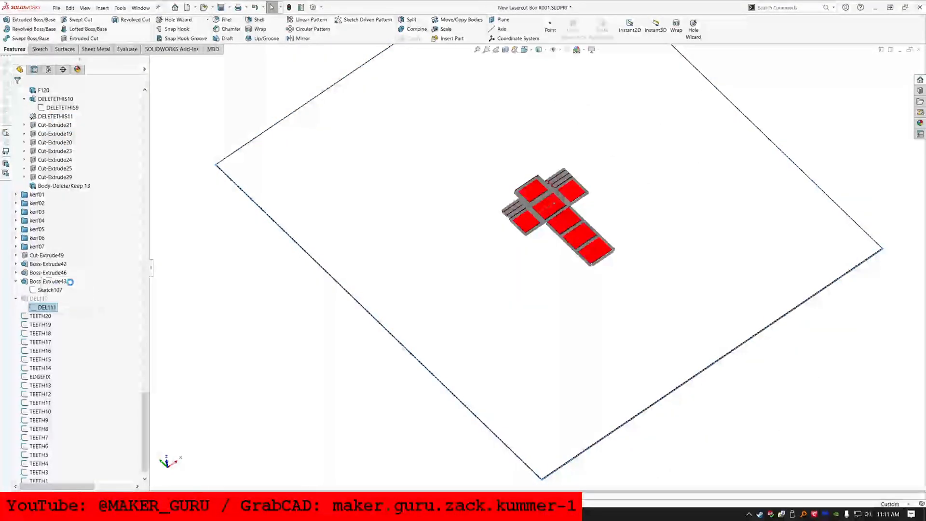
# Delete Boss-Extrude43 and rename its leftover sketch as TEETH21
pyautogui.click(52, 290)
pyautogui.scroll(12, 559, 215)
pyautogui.moveTo(579, 236); pyautogui.dragTo(540, 270, button='middle')
pyautogui.click(53, 273)
pyautogui.keyDown('ctrl'); pyautogui.click(52, 282); pyautogui.keyUp('ctrl')
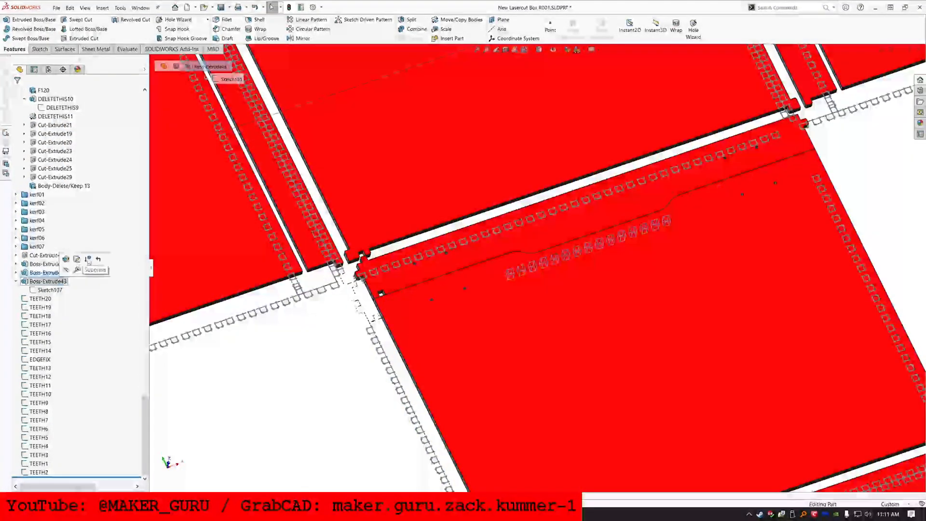
pyautogui.scroll(-5, 532, 466)
# Review the sketch of Boss-Extrude46 and delete the extrusion together with its sketch
pyautogui.click(50, 281)
pyautogui.click(65, 258)
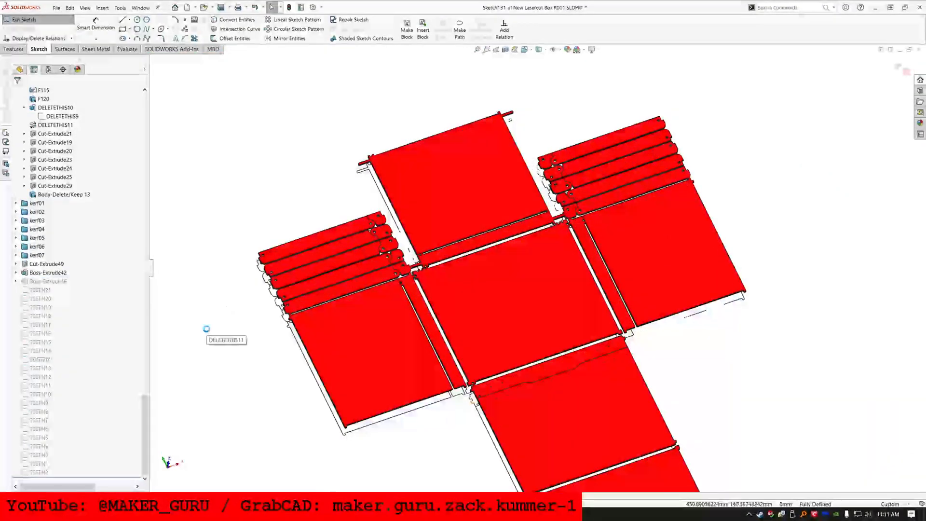
pyautogui.scroll(-8, 528, 165)
pyautogui.click(9, 25)
pyautogui.click(48, 281)
pyautogui.click(72, 259)
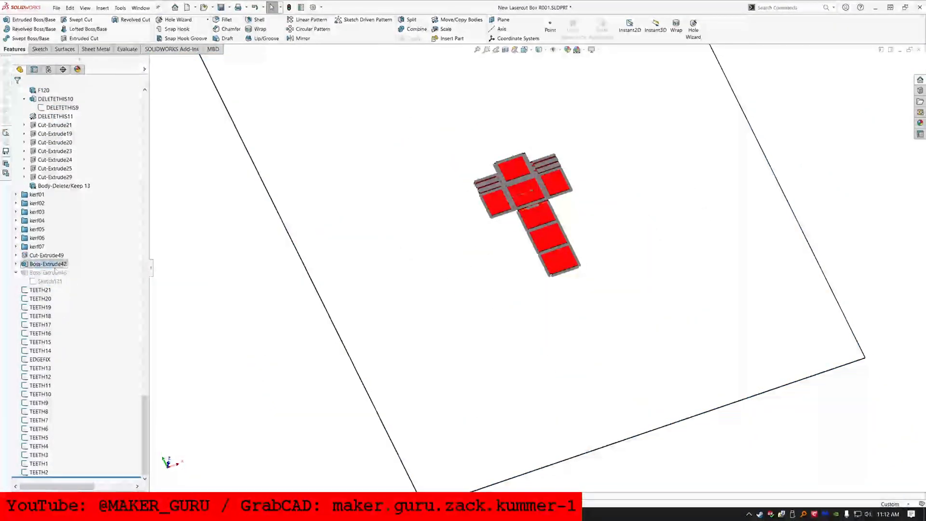
# Rename the sketch of Boss-Extrude42 as TEETH22 and delete the extrusion while keeping the sketch
pyautogui.click(15, 281)
pyautogui.click(48, 281)
pyautogui.scroll(10, 528, 211)
pyautogui.click(50, 290)
pyautogui.press('F2')
pyautogui.write('TEETH22')
pyautogui.click(61, 273)
pyautogui.press('Delete')
pyautogui.press('Return')
# Delete Cut-Extrude49 and rename its leftover sketch as TEETH23
pyautogui.click(58, 274)
pyautogui.scroll(-5, 526, 200)
pyautogui.scroll(8, 516, 206)
pyautogui.moveTo(526, 201); pyautogui.dragTo(434, 217, button='middle')
pyautogui.press('Delete')
pyautogui.press('Return')
pyautogui.click(46, 273)
pyautogui.press('F2')
pyautogui.write('TEETH23')
pyautogui.press('Return')
# Open the sketch of Cut-Extrude21 to examine what it cuts, and close it again
pyautogui.scroll(-10, 526, 207)
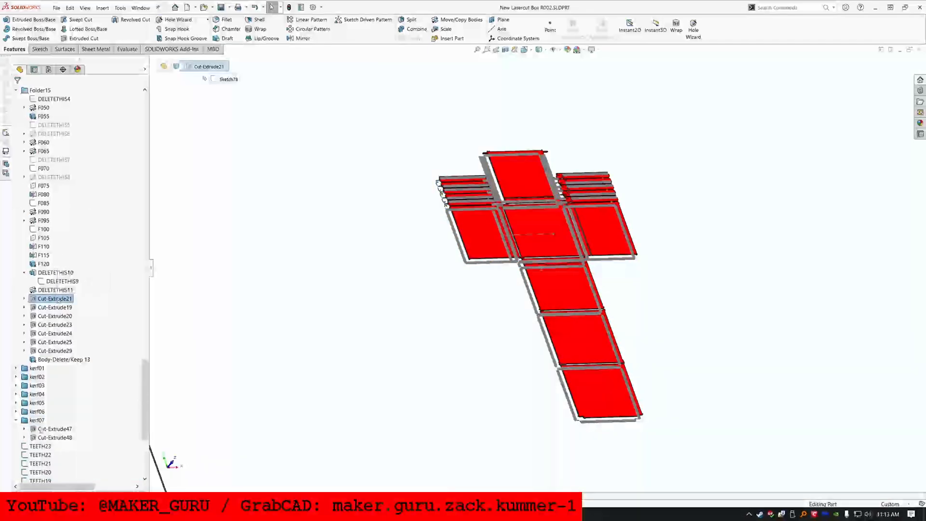
pyautogui.scroll(6, 559, 209)
pyautogui.click(25, 125)
pyautogui.click(57, 134)
pyautogui.moveTo(562, 236); pyautogui.dragTo(539, 256, button='middle')
pyautogui.click(57, 134)
pyautogui.click(65, 113)
pyautogui.click(10, 25)
# Roll the model forward past Cut-Extrude19, review its sketch, and rename the cut DEL201 and its sketch DEL200
pyautogui.moveTo(103, 139); pyautogui.dragTo(102, 147)
pyautogui.click(55, 142)
pyautogui.scroll(-3, 434, 298)
pyautogui.moveTo(463, 289); pyautogui.dragTo(434, 298, button='middle')
pyautogui.click(208, 79)
pyautogui.click(219, 95)
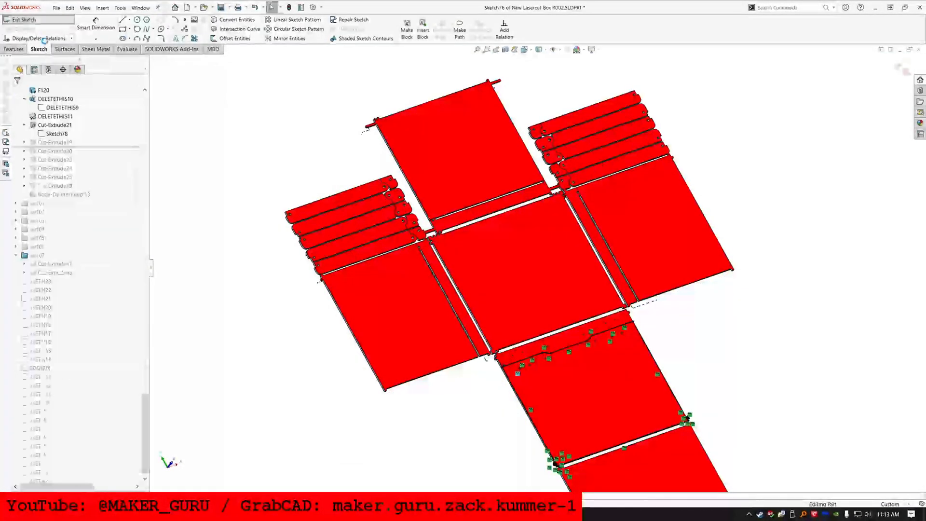
pyautogui.write('201')
# Rename the sketch of Cut-Extrude21 as DEL202 and the cut itself as DEL303
pyautogui.doubleClick(57, 133)
pyautogui.write('DEL202')
pyautogui.doubleClick(55, 125)
pyautogui.write('DEL303')
# Roll the model forward past Cut-Extrude20 and Cut-Extrude23 and examine the sketches of both cuts
pyautogui.moveTo(96, 155); pyautogui.dragTo(96, 172)
pyautogui.click(55, 160)
pyautogui.click(78, 139)
pyautogui.click(30, 18)
pyautogui.click(54, 168)
pyautogui.rightClick(50, 168)
pyautogui.click(53, 148)
pyautogui.click(30, 18)
# Rename Cut-Extrude23 and its sketch as DEL206 and DEL205, and Cut-Extrude20 and its sketch as DEL208 and DEL207
pyautogui.click(24, 159)
pyautogui.click(24, 177)
pyautogui.doubleClick(61, 186)
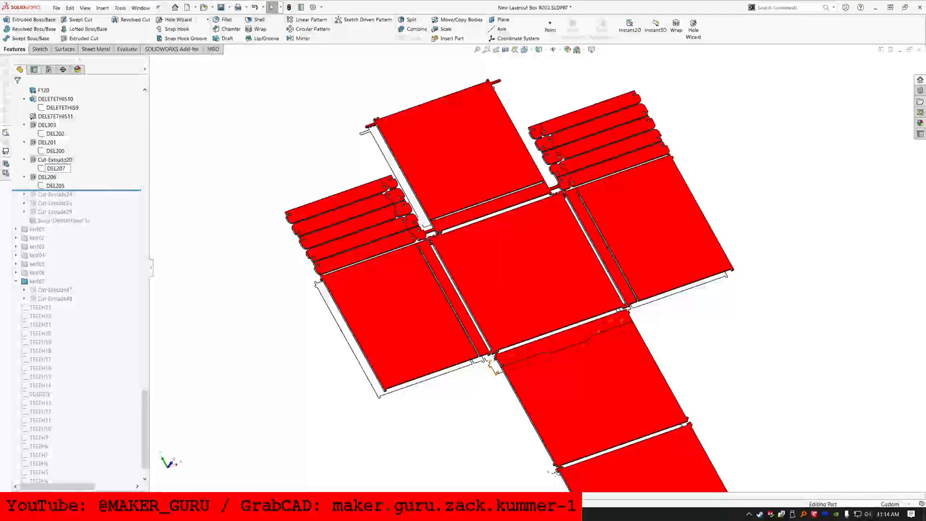
# Examine the sketches of Cut-Extrude24 and Cut-Extrude25, rolling the model forward to include them
pyautogui.click(55, 195)
pyautogui.click(30, 18)
pyautogui.moveTo(92, 199); pyautogui.dragTo(92, 207)
pyautogui.click(55, 203)
pyautogui.click(76, 182)
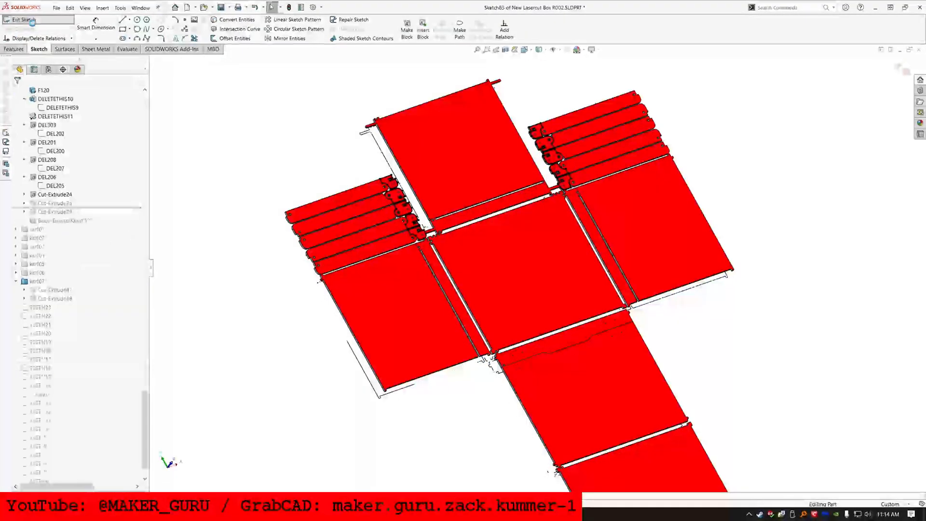
pyautogui.click(30, 19)
# Rename Cut-Extrude24 and its sketch as DEL210 and DEL209, and Cut-Extrude25 and its sketch as DEL211 and DEL212
pyautogui.doubleClick(56, 203)
pyautogui.write('DE')
pyautogui.doubleClick(55, 211)
pyautogui.write('DEL211')
pyautogui.doubleClick(57, 221)
pyautogui.write('DEL212')
# Roll the model forward past Cut-Extrude29, review its sketch, and rename the sketch DEL333 and the cut DEL444
pyautogui.click(55, 230)
pyautogui.moveTo(107, 225); pyautogui.dragTo(110, 251)
pyautogui.click(76, 208)
pyautogui.click(39, 20)
pyautogui.click(24, 230)
pyautogui.doubleClick(57, 238)
pyautogui.write('DEL213')
pyautogui.doubleClick(55, 229)
pyautogui.write('DEL214')
# Review Body-Delete/Keep 13 and rename it as DEL555
pyautogui.moveTo(391, 299)
pyautogui.mouseDown(button='middle')
pyautogui.moveTo(371, 247)
pyautogui.moveTo(322, 244)
pyautogui.mouseUp(button='middle')
pyautogui.scroll(4, 322, 243)
pyautogui.click(30, 93)
pyautogui.doubleClick(58, 247)
pyautogui.write('DEL555')
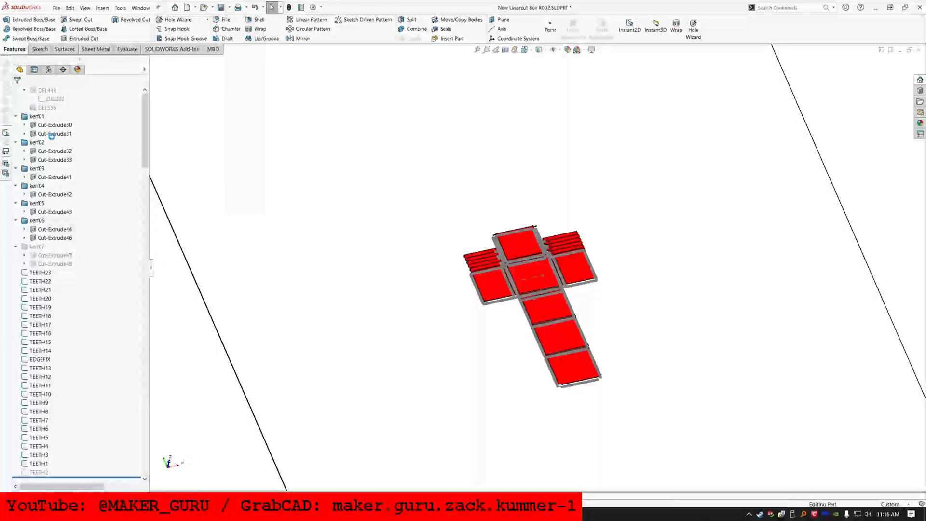
# Roll the model back to just after F120 and start a new sketch on the flat panel layout
pyautogui.moveTo(73, 477); pyautogui.dragTo(72, 172)
# Try to convert the inner loops of the five strips in the left group at once, and undo the conversion
pyautogui.click(237, 20)
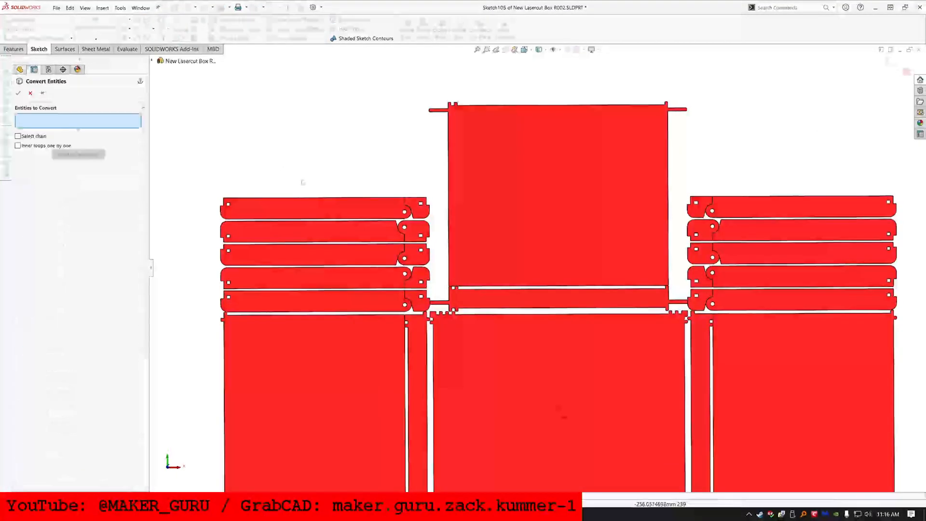
pyautogui.click(300, 207)
pyautogui.click(300, 230)
pyautogui.click(300, 253)
pyautogui.click(300, 277)
pyautogui.click(300, 298)
pyautogui.click(79, 184)
pyautogui.click(18, 93)
pyautogui.hotkey('ctrl', 'z')
# Convert the square and round hole edges of the left group of strips into the sketch, strip by strip
pyautogui.click(237, 20)
pyautogui.click(289, 181)
pyautogui.click(17, 93)
pyautogui.click(236, 19)
pyautogui.click(289, 248)
pyautogui.click(18, 93)
pyautogui.click(237, 20)
pyautogui.click(260, 311)
# Convert the square and round hole edges of the right group of strips into the sketch
pyautogui.scroll(1, 259, 311)
pyautogui.click(572, 342)
pyautogui.press('Return')
pyautogui.press('Return')
pyautogui.click(568, 321)
pyautogui.click(568, 288)
pyautogui.click(568, 258)
pyautogui.press('Return')
pyautogui.press('Return')
pyautogui.click(568, 221)
pyautogui.press('Return')
# Convert the small round holes in the narrow strip below the central panel into the sketch
pyautogui.scroll(3, 539, 401)
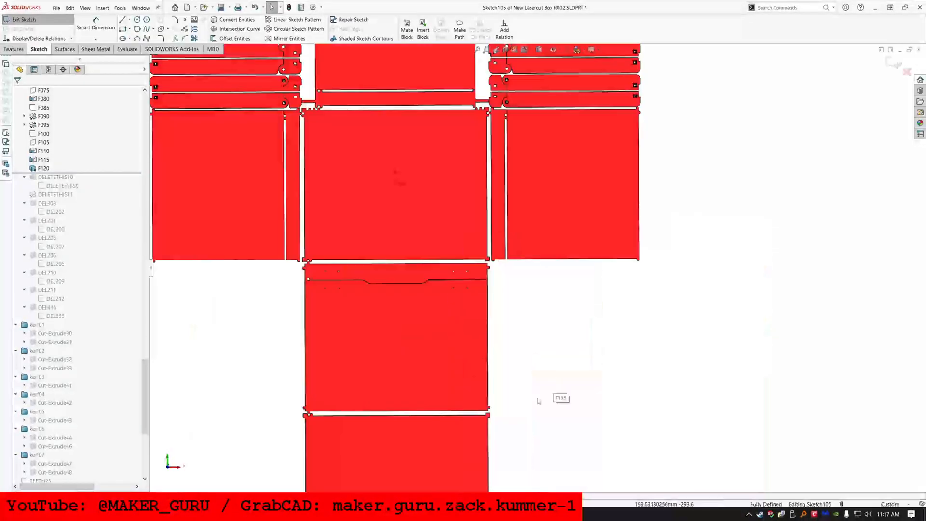
pyautogui.click(396, 275)
pyautogui.scroll(6, 537, 265)
pyautogui.scroll(-6, 484, 212)
# Offset all converted hole edges in the sketch by 0.1 mm, with dimensions added
pyautogui.hotkey('ctrl', 'a')
pyautogui.click(235, 38)
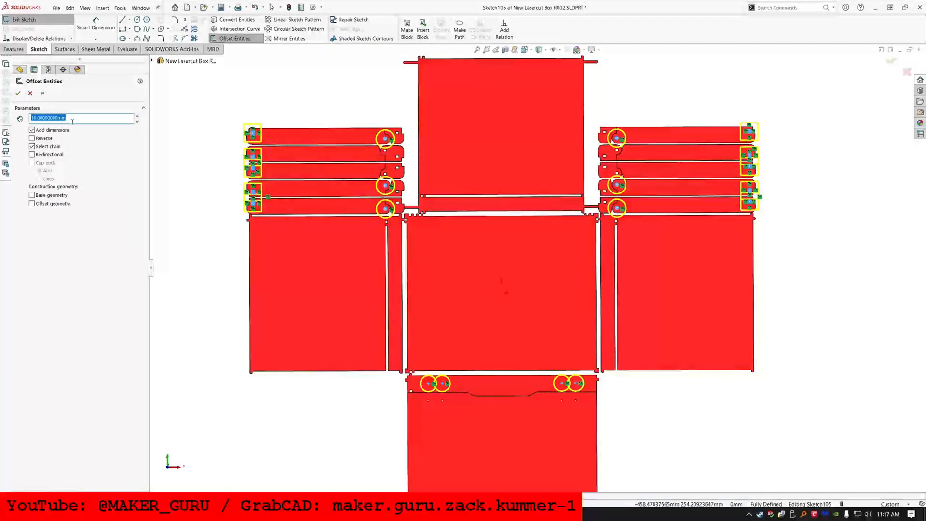
pyautogui.write('.1')
pyautogui.press('Return')
pyautogui.scroll(-3, 369, 193)
pyautogui.scroll(3, 370, 193)
pyautogui.scroll(-5, 173, 109)
pyautogui.click(18, 93)
# Drive the offset dimension with an equation based on the KERF variable that evaluates to 0.115 mm
pyautogui.doubleClick(394, 159)
pyautogui.write('="KERF" /8')
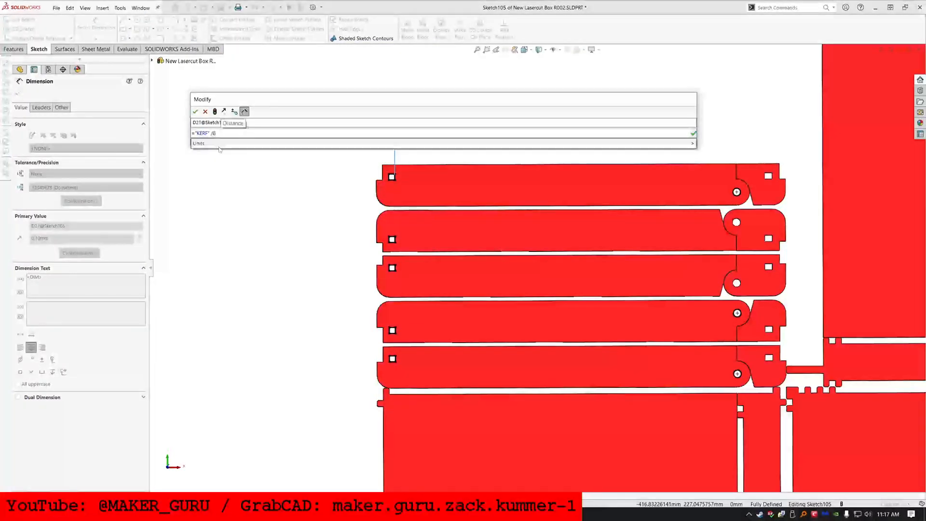
pyautogui.press('Return')
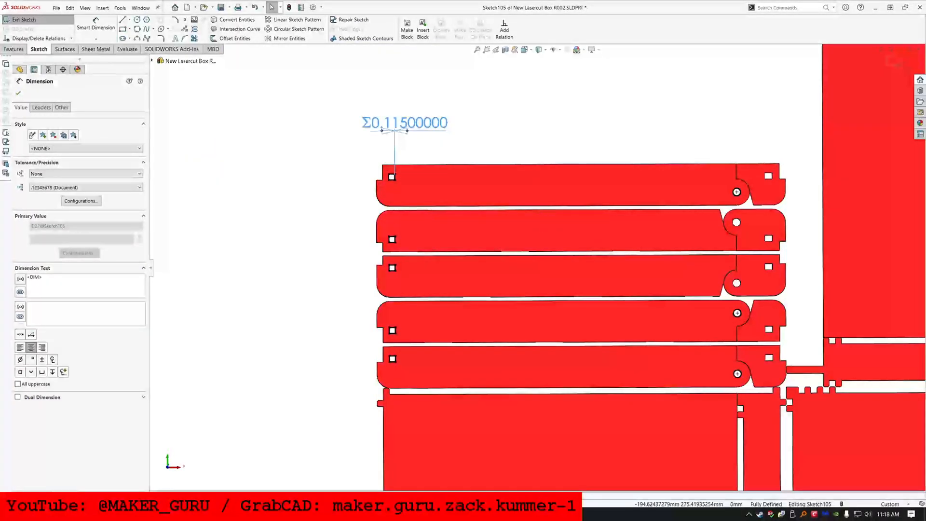
# Mark the obsolete item for deletion by renaming it DELLLLL
pyautogui.doubleClick(253, 245)
pyautogui.write('DELLLLL')
pyautogui.press('Return')
# Roll the feature history forward and try to delete the features from Cut-Extrude64 through Boss-Extrude44
pyautogui.click(57, 187)
pyautogui.scroll(7, 361, 269)
pyautogui.moveTo(107, 364); pyautogui.dragTo(107, 479)
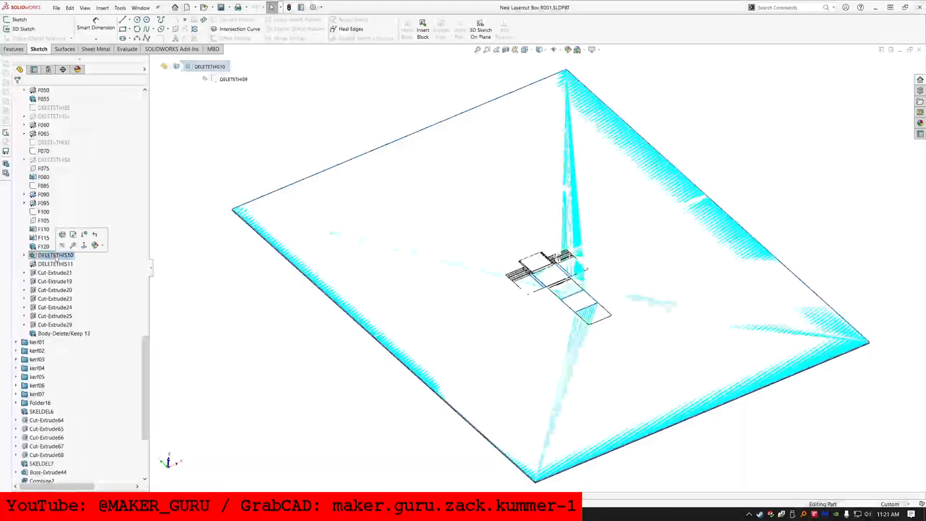
pyautogui.click(56, 420)
pyautogui.keyDown('shift'); pyautogui.click(56, 472); pyautogui.keyUp('shift')
pyautogui.press('Delete')
# Rename the DELETETHIS10 feature K010, its sketch K005, and the DELETETHIS11 feature K015
pyautogui.click(525, 240)
pyautogui.scroll(-2, 547, 314)
pyautogui.click(55, 186)
pyautogui.click(24, 185)
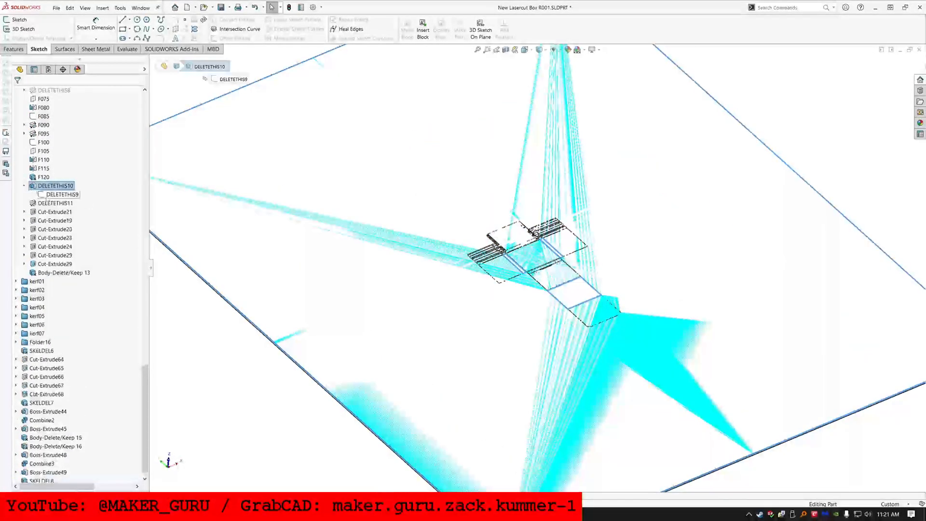
pyautogui.click(70, 221)
pyautogui.click(68, 213)
pyautogui.press('F2')
pyautogui.write('K010')
pyautogui.click(68, 230)
pyautogui.press('F2')
pyautogui.write('K015')
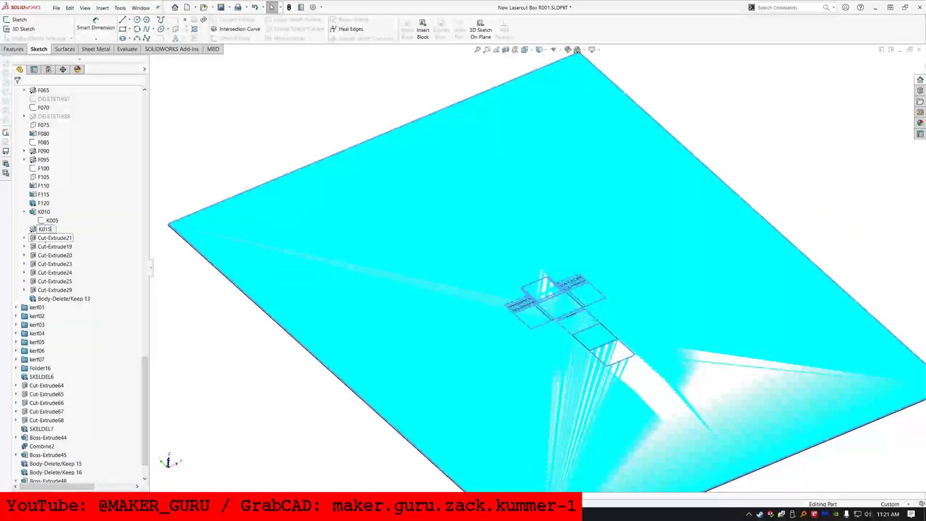
# Expand Cut-Extrude21 to reach its sketch and reposition the rollback bar for checking the cut
pyautogui.click(24, 238)
pyautogui.click(63, 246)
pyautogui.moveTo(78, 212); pyautogui.dragTo(95, 226)
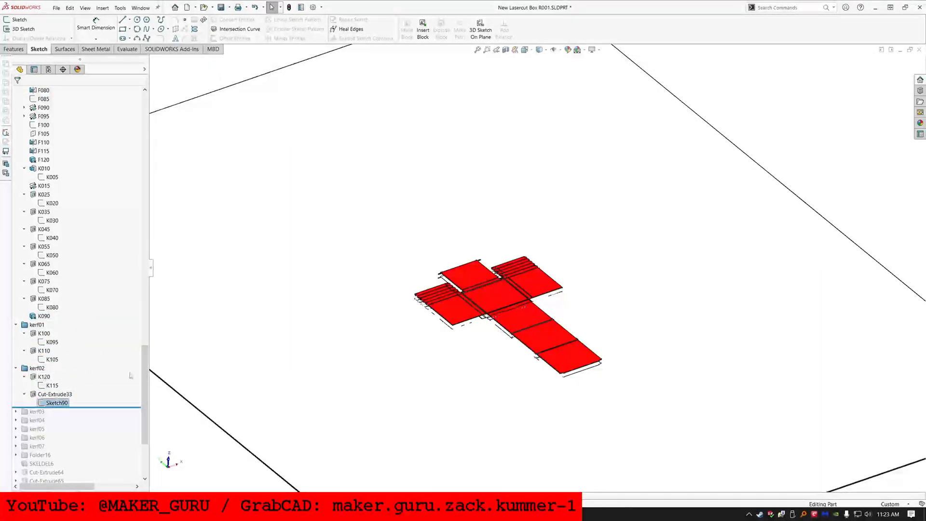
# Rename the kerf03 sketch K135 and its cut K140, and name the kerf04 sketch K145
pyautogui.doubleClick(53, 403)
pyautogui.write('K135')
pyautogui.doubleClick(54, 395)
pyautogui.write('K140')
pyautogui.doubleClick(54, 430)
pyautogui.write('K145')
pyautogui.click(53, 421)
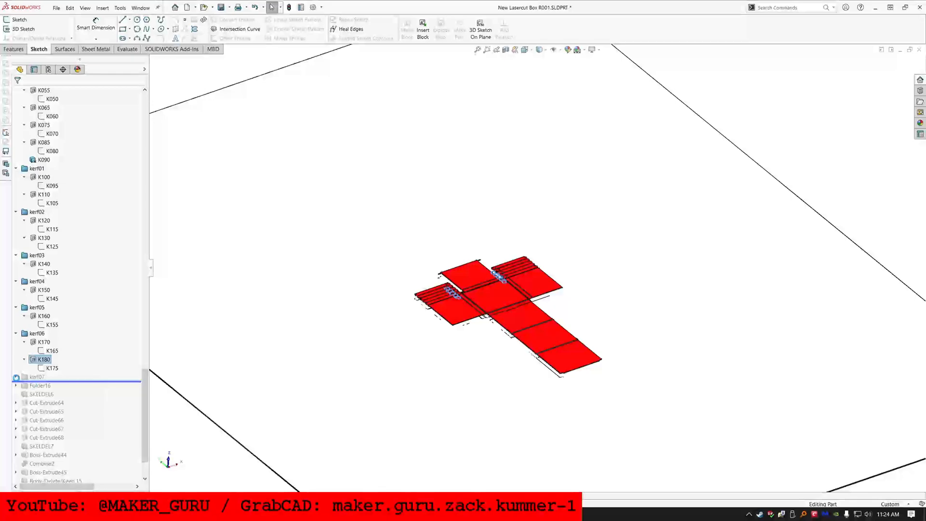
# Rename the first cut in the kerf07 folder K190 and its sketch K185
pyautogui.click(16, 377)
pyautogui.doubleClick(53, 395)
pyautogui.write('K190')
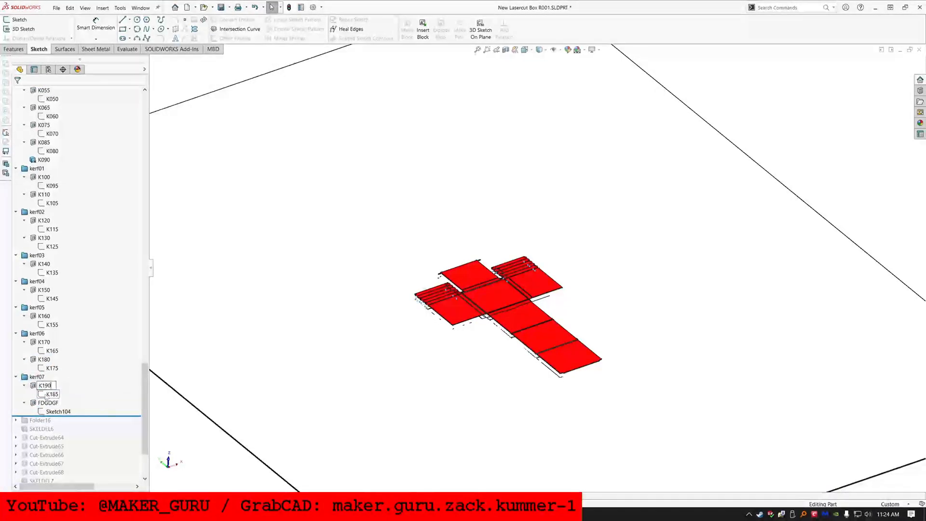
# Roll back to the first feature in Folder16 and rename that cut T010 and its sketch T005
pyautogui.moveTo(91, 329); pyautogui.dragTo(91, 337)
pyautogui.click(16, 333)
pyautogui.moveTo(79, 434)
pyautogui.mouseDown()
pyautogui.moveTo(78, 277)
pyautogui.moveTo(97, 294)
pyautogui.mouseUp()
pyautogui.click(55, 273)
pyautogui.scroll(-10, 492, 315)
pyautogui.click(24, 272)
pyautogui.doubleClick(50, 281)
pyautogui.write('T005')
pyautogui.doubleClick(54, 273)
pyautogui.write('T010')
# Check Boss-Extrude42 on the model and rename it T020 with its sketch as T015
pyautogui.click(55, 289)
pyautogui.scroll(1, 503, 284)
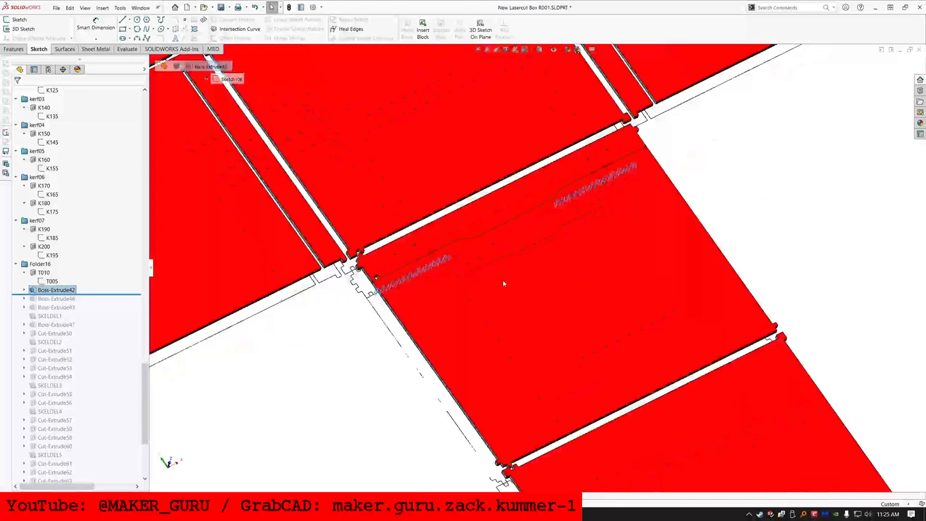
pyautogui.moveTo(503, 284); pyautogui.dragTo(516, 256, button='middle')
pyautogui.click(24, 290)
pyautogui.click(44, 298)
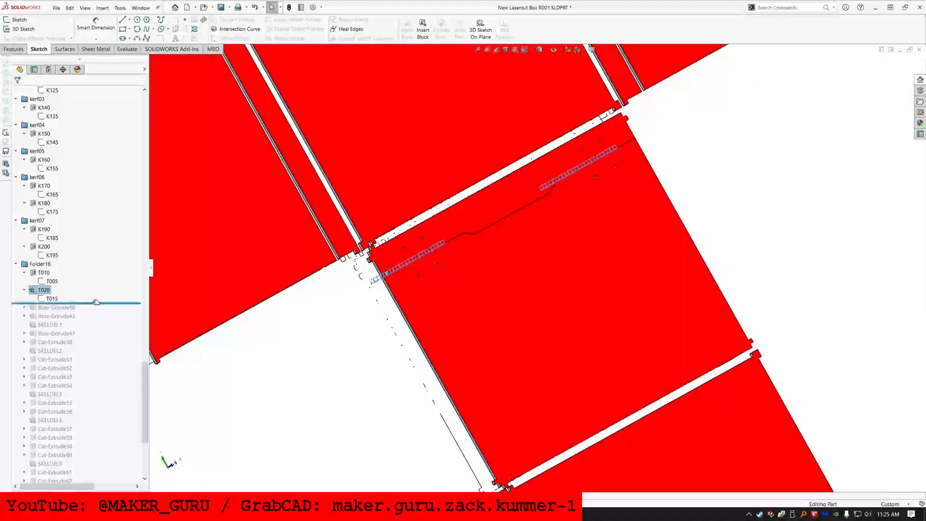
# Roll the history forward to Boss-Extrude46 and open its sketch to examine whether the feature is needed
pyautogui.moveTo(96, 303); pyautogui.dragTo(96, 312)
pyautogui.click(57, 308)
pyautogui.scroll(7, 539, 249)
pyautogui.click(73, 285)
pyautogui.scroll(-1, 524, 263)
pyautogui.scroll(9, 530, 265)
pyautogui.moveTo(531, 265); pyautogui.dragTo(512, 241, button='middle')
pyautogui.click(20, 19)
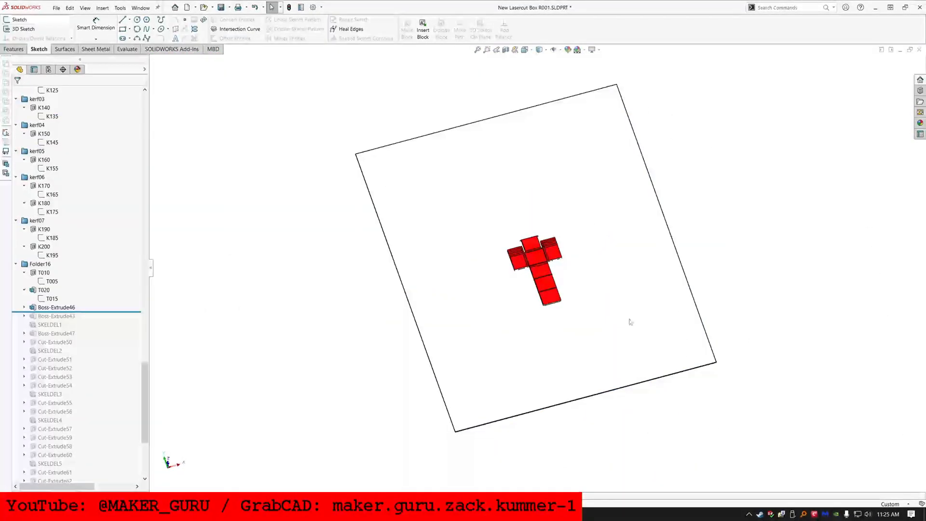
# Mark Boss-Extrude46 for removal by renaming it DEL46756UR6 and its sketch DELWTSDGFDFGGFD
pyautogui.scroll(-3, 590, 324)
pyautogui.moveTo(591, 323); pyautogui.dragTo(601, 307, button='middle')
pyautogui.click(24, 307)
pyautogui.doubleClick(58, 315)
pyautogui.write('DELWTSDGFDFGGFD')
pyautogui.doubleClick(71, 308)
pyautogui.write('DEL46756UR6')
# Rename Boss-Extrude43 as T030 - FREESTANDING, its sketch as T025, and SKELDEL1 as T035 - SKELDEL1
pyautogui.moveTo(114, 320); pyautogui.dragTo(114, 329)
pyautogui.press('Escape')
pyautogui.scroll(-11, 98, 321)
pyautogui.click(24, 255)
pyautogui.doubleClick(59, 264)
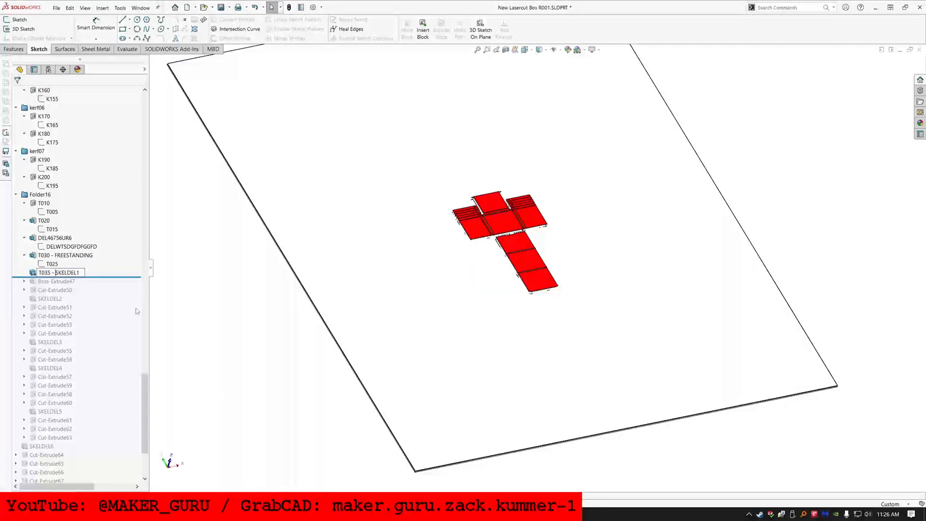
pyautogui.click(24, 282)
pyautogui.click(57, 281)
pyautogui.click(72, 258)
pyautogui.click(19, 20)
pyautogui.doubleClick(58, 290)
pyautogui.write('DEL465745675647')
pyautogui.doubleClick(56, 282)
pyautogui.write('DEL4657467654')
pyautogui.click(279, 273)
# Roll the history forward to Cut-Extrude50 and open its sketch to examine the tooth pattern
pyautogui.moveTo(108, 294); pyautogui.dragTo(107, 303)
pyautogui.click(55, 299)
pyautogui.click(71, 276)
pyautogui.scroll(-10, 534, 274)
pyautogui.click(20, 20)
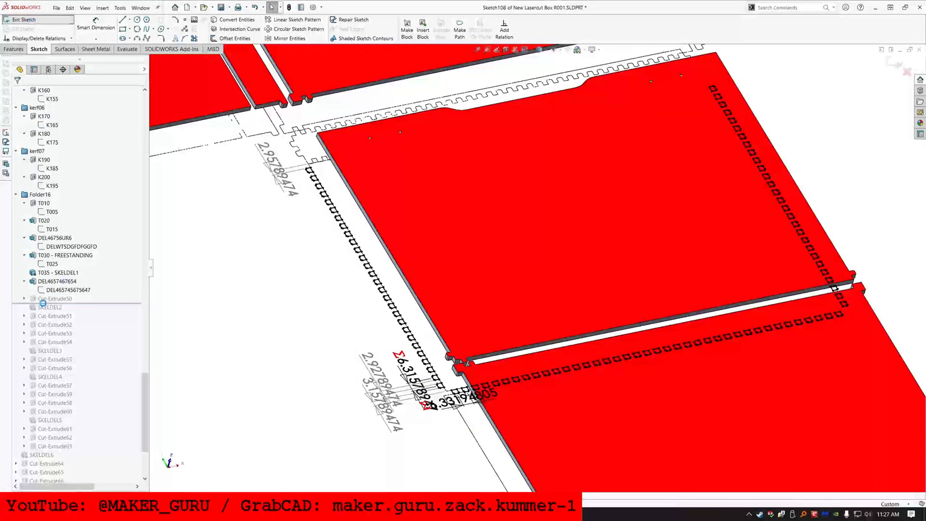
# Rename Cut-Extrude50 as T045 and its sketch as T040, and give SKELDEL2 the number T050
pyautogui.click(61, 299)
pyautogui.doubleClick(50, 316)
pyautogui.write('T050')
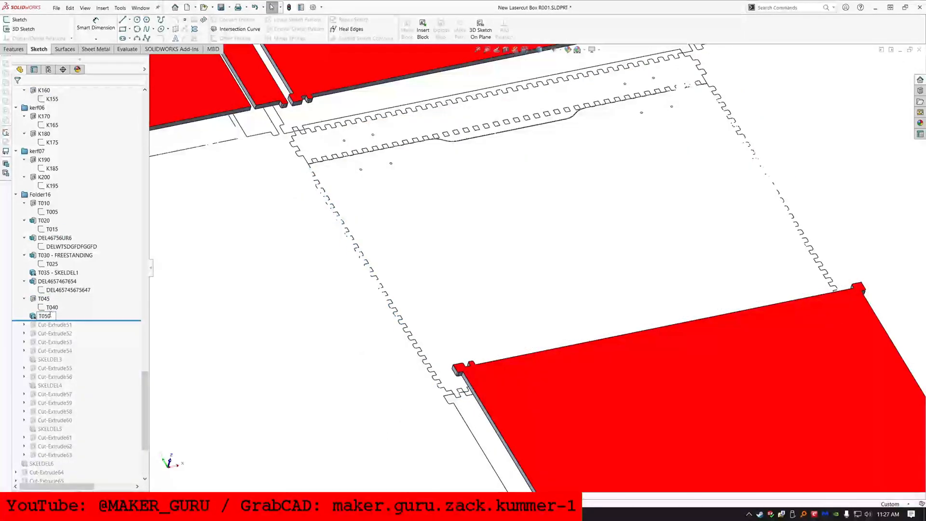
# Rename Cut-Extrude51 as T060 with sketch T055, and Cut-Extrude52 as T070 with sketch T065
pyautogui.moveTo(114, 323); pyautogui.dragTo(115, 346)
pyautogui.click(60, 333)
pyautogui.write('0')
pyautogui.press('Return')
pyautogui.scroll(4, 341, 164)
pyautogui.click(24, 342)
pyautogui.click(59, 350)
pyautogui.press('F2')
# Rename Cut-Extrude53 as T080 and its sketch as T075
pyautogui.doubleClick(58, 368)
pyautogui.write('T075')
pyautogui.doubleClick(55, 360)
pyautogui.write('T080')
pyautogui.press('Return')
# Roll forward to Cut-Extrude54 and rename it T090 with its sketch as T085
pyautogui.moveTo(54, 372); pyautogui.dragTo(54, 381)
pyautogui.click(24, 376)
pyautogui.doubleClick(58, 385)
pyautogui.write('T085')
pyautogui.doubleClick(54, 377)
pyautogui.write('T090')
pyautogui.press('Return')
# Roll forward to SKELDEL3 and rename it T095 - SKELDEL3
pyautogui.moveTo(115, 390); pyautogui.dragTo(114, 399)
pyautogui.doubleClick(51, 394)
pyautogui.press('Home')
pyautogui.write('T0')
# Rename Cut-Extrude55 as T105 and its sketch as T100
pyautogui.click(24, 402)
pyautogui.doubleClick(59, 411)
pyautogui.write('T100')
pyautogui.doubleClick(54, 403)
pyautogui.write('T105')
# Roll forward to Cut-Extrude56 and rename it T115 with its sketch as T110
pyautogui.moveTo(61, 416); pyautogui.dragTo(60, 425)
pyautogui.click(24, 420)
pyautogui.click(64, 422)
pyautogui.doubleClick(55, 421)
pyautogui.write('T115')
pyautogui.scroll(-4, 123, 424)
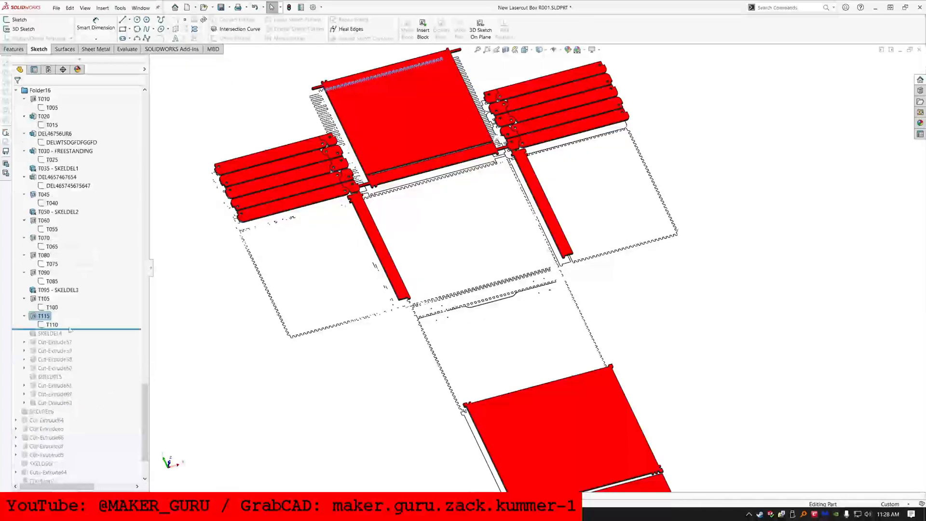
# Roll forward to SKELDEL4, rename it T120 - SKELDEL4, and collapse the feature tree
pyautogui.moveTo(122, 329); pyautogui.dragTo(121, 337)
pyautogui.doubleClick(50, 334)
pyautogui.press('Home')
pyautogui.write('T120 -')
pyautogui.hotkey('shift', 'c')
# Roll forward to Cut-Extrude57 and examine where its sketch lies on the panels
pyautogui.moveTo(73, 408); pyautogui.dragTo(72, 415)
pyautogui.click(24, 411)
pyautogui.click(58, 420)
pyautogui.scroll(-8, 294, 185)
pyautogui.scroll(2, 497, 279)
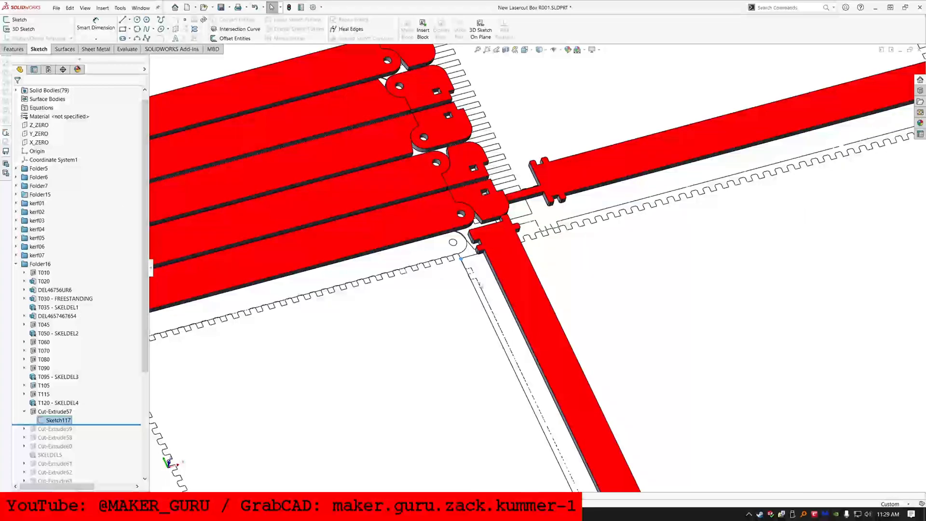
pyautogui.scroll(5, 474, 272)
# Save the part, and rename Cut-Extrude57 as T130 and its sketch as T125
pyautogui.click(40, 195)
pyautogui.hotkey('ctrl', 's')
pyautogui.scroll(-1, 75, 398)
pyautogui.doubleClick(66, 395)
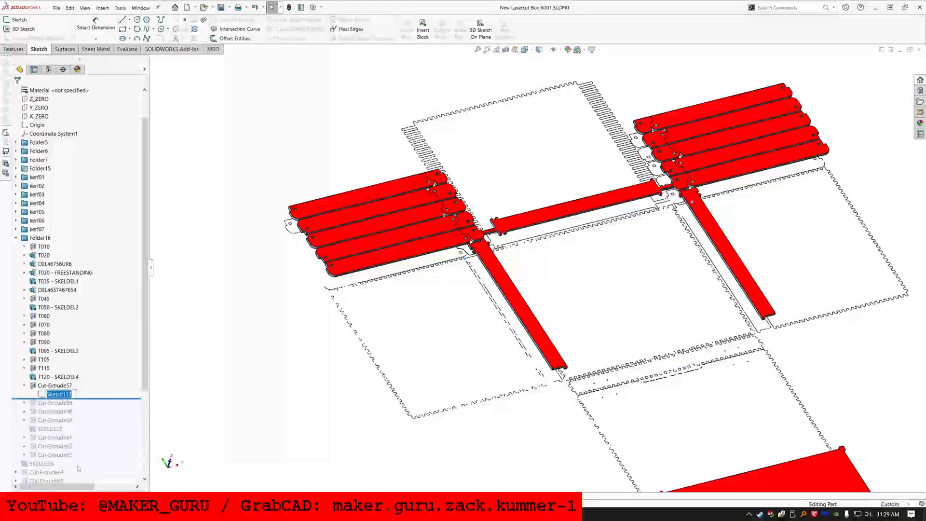
pyautogui.doubleClick(50, 386)
pyautogui.write('T130')
# Roll forward and rename Cut-Extrude59 as T140 and Cut-Extrude58 as T150, with their sketches as T135 and T145
pyautogui.moveTo(66, 399)
pyautogui.mouseDown()
pyautogui.moveTo(58, 424)
pyautogui.moveTo(82, 442)
pyautogui.moveTo(54, 459)
pyautogui.mouseUp()
pyautogui.click(24, 402)
pyautogui.click(67, 412)
pyautogui.click(54, 420)
# Rename Cut-Extrude60 as T160 and its sketch as T155
pyautogui.click(24, 437)
pyautogui.doubleClick(57, 446)
pyautogui.write('T155')
pyautogui.doubleClick(55, 437)
pyautogui.write('T160')
# Roll forward to Cut-Extrude61 and check where its sketch lies on the panels
pyautogui.click(51, 455)
pyautogui.scroll(-3, 104, 434)
pyautogui.moveTo(60, 381); pyautogui.dragTo(60, 392)
pyautogui.click(55, 386)
pyautogui.scroll(1, 285, 362)
pyautogui.keyDown('ctrl'); pyautogui.moveTo(285, 361); pyautogui.dragTo(169, 148, button='middle'); pyautogui.keyUp('ctrl')
pyautogui.click(103, 386)
pyautogui.click(19, 20)
# Rename Cut-Extrude61 as T175 with its sketch as T170, and SKELDEL5 as T165 - SKELDEL5
pyautogui.moveTo(55, 390); pyautogui.dragTo(59, 407)
pyautogui.click(55, 403)
pyautogui.doubleClick(55, 385)
pyautogui.write('T175')
pyautogui.click(58, 377)
# Rename Cut-Extrude62 as T185 with its sketch as T180, and Cut-Extrude63 as T195 with its sketch as T190
pyautogui.doubleClick(58, 412)
pyautogui.write('T180')
pyautogui.doubleClick(55, 403)
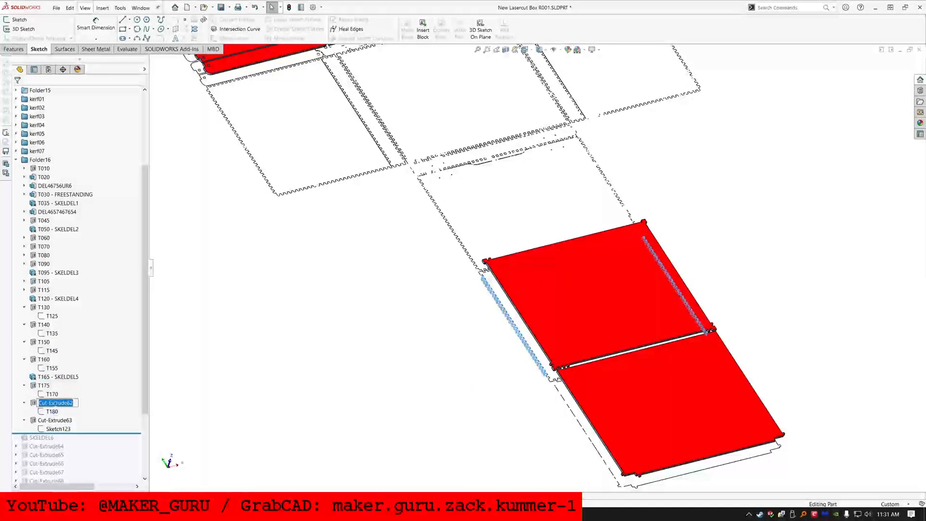
pyautogui.doubleClick(54, 420)
pyautogui.write('T195')
# Rename SKELDEL6 as T200 - SKELDEL6 and roll forward through the following cut extrudes
pyautogui.scroll(-3, 72, 414)
pyautogui.doubleClick(46, 359)
pyautogui.moveTo(77, 355)
pyautogui.mouseDown()
pyautogui.moveTo(99, 373)
pyautogui.moveTo(99, 389)
pyautogui.moveTo(40, 425)
pyautogui.mouseUp()
pyautogui.write('T200 -')
# Rename Cut-Extrude64 as T210 and its sketch as T205
pyautogui.scroll(8, 391, 354)
pyautogui.scroll(-3, 752, 304)
pyautogui.click(16, 368)
pyautogui.click(46, 377)
pyautogui.scroll(-8, 251, 145)
pyautogui.write('T205')
pyautogui.doubleClick(47, 368)
pyautogui.write('T210')
# Rename Cut-Extrude65 as T220 and its sketch as T215
pyautogui.click(39, 385)
pyautogui.click(15, 386)
pyautogui.doubleClick(47, 395)
pyautogui.write('T')
# Rename Cut-Extrude66 as T230 and its sketch as T225
pyautogui.click(16, 403)
pyautogui.click(47, 412)
pyautogui.scroll(10, 501, 229)
pyautogui.scroll(-7, 647, 384)
pyautogui.write('T225T230')
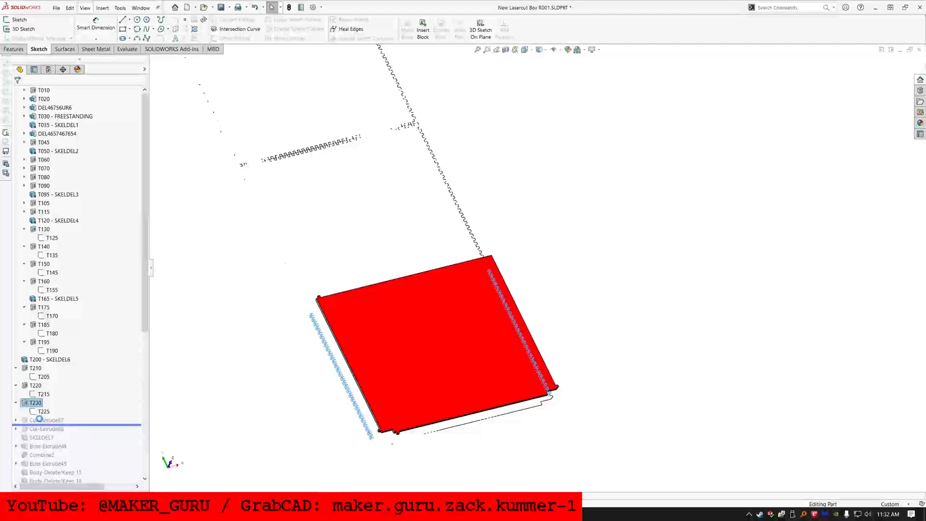
# Rename Cut-Extrude67 as T240 with its sketch as T235, and Cut-Extrude68 as T250 with its sketch as T245
pyautogui.click(40, 420)
pyautogui.scroll(1, 536, 268)
pyautogui.click(16, 420)
pyautogui.click(16, 438)
pyautogui.doubleClick(46, 446)
pyautogui.write('T245')
pyautogui.doubleClick(46, 438)
pyautogui.write('T250')
# Roll forward to SKELDEL7 and rename it T255 - SKELDEL7
pyautogui.moveTo(71, 451); pyautogui.dragTo(71, 460)
pyautogui.doubleClick(51, 456)
pyautogui.write('T255')
pyautogui.moveTo(90, 407); pyautogui.dragTo(89, 414)
pyautogui.click(16, 402)
pyautogui.click(45, 402)
pyautogui.doubleClick(48, 412)
pyautogui.write('DEL34563454')
pyautogui.doubleClick(47, 403)
pyautogui.write('DEL534645667465')
pyautogui.scroll(-15, 500, 255)
pyautogui.click(50, 428)
pyautogui.click(47, 420)
pyautogui.click(54, 398)
pyautogui.press('Escape')
pyautogui.doubleClick(49, 429)
pyautogui.write('T265')
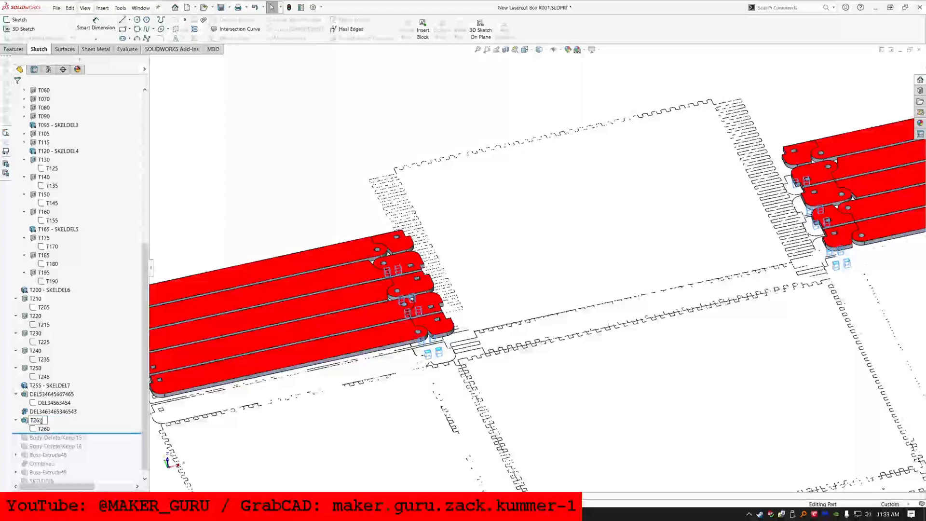
# Rename Body-Delete/Keep 15 as T270 and roll the feature tree forward past it
pyautogui.moveTo(279, 386); pyautogui.dragTo(338, 357, button='middle')
pyautogui.click(30, 93)
pyautogui.doubleClick(56, 437)
pyautogui.write('T270')
pyautogui.press('Return')
pyautogui.moveTo(94, 433); pyautogui.dragTo(94, 439)
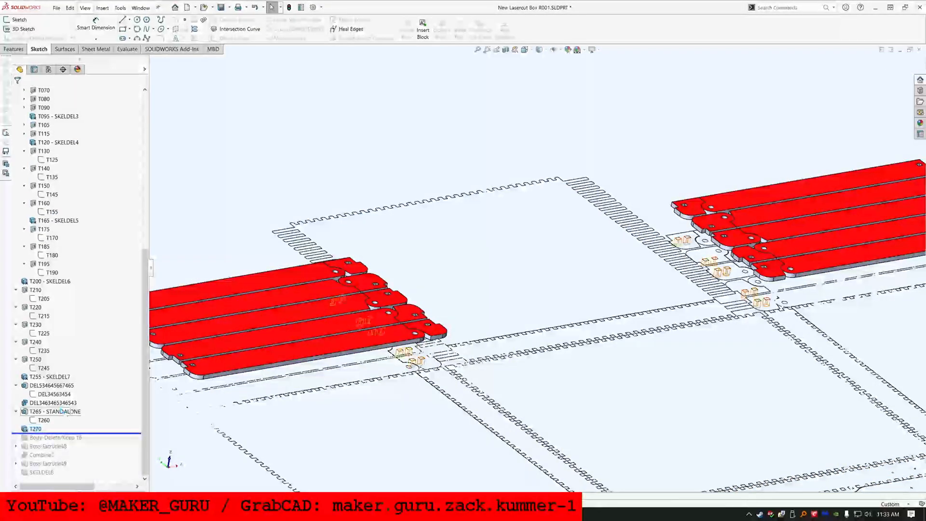
# Open sketch T260 for editing and inspect the geometry beside the slat ends
pyautogui.click(44, 420)
pyautogui.click(50, 398)
pyautogui.scroll(-5, 309, 318)
pyautogui.moveTo(434, 309)
pyautogui.mouseDown(button='middle')
pyautogui.moveTo(554, 270)
pyautogui.moveTo(550, 251)
pyautogui.moveTo(569, 222)
pyautogui.mouseUp(button='middle')
pyautogui.click(561, 268)
pyautogui.rightClick(561, 268)
pyautogui.click(583, 375)
pyautogui.rightClick(565, 266)
pyautogui.click(586, 374)
# Select the peg faces at the slat ends as reference geometry for sketch T260
pyautogui.click(535, 271)
pyautogui.keyDown('ctrl'); pyautogui.click(536, 311); pyautogui.keyUp('ctrl')
pyautogui.scroll(-5, 579, 290)
pyautogui.scroll(4, 531, 270)
pyautogui.click(593, 289)
pyautogui.rightClick(593, 289)
pyautogui.click(615, 395)
pyautogui.click(551, 283)
# Convert the round peg faces beside the slat group into entities of sketch T260
pyautogui.scroll(3, 552, 283)
pyautogui.moveTo(552, 283); pyautogui.dragTo(467, 361, button='middle')
pyautogui.scroll(-4, 467, 362)
pyautogui.click(473, 407)
pyautogui.keyDown('ctrl'); pyautogui.click(364, 308); pyautogui.keyUp('ctrl')
pyautogui.keyDown('ctrl'); pyautogui.click(307, 257); pyautogui.keyUp('ctrl')
pyautogui.keyDown('ctrl'); pyautogui.click(206, 157); pyautogui.keyUp('ctrl')
pyautogui.click(236, 20)
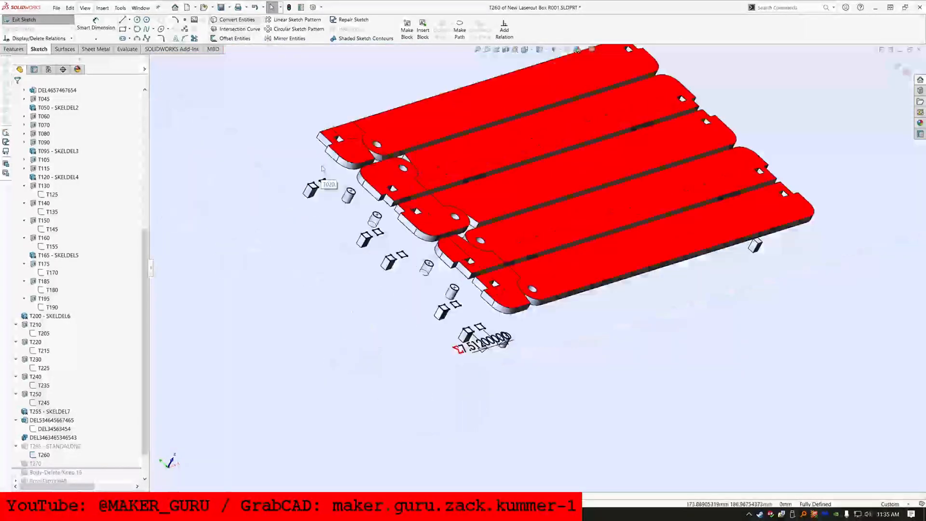
# Check the sketch geometry around the slat group and exit sketch T260
pyautogui.scroll(6, 323, 169)
pyautogui.moveTo(322, 169); pyautogui.dragTo(401, 316, button='middle')
pyautogui.scroll(-4, 281, 256)
pyautogui.click(24, 19)
pyautogui.moveTo(176, 391); pyautogui.dragTo(171, 376, button='middle')
pyautogui.scroll(-1, 57, 448)
# Rename Body-Delete/Keep 18 as T275 - SKELDEL8, roll forward, and inspect the following boss extrude and its sketch
pyautogui.click(47, 438)
pyautogui.moveTo(84, 433)
pyautogui.mouseDown()
pyautogui.moveTo(96, 451)
pyautogui.moveTo(43, 456)
pyautogui.mouseUp()
pyautogui.click(53, 416)
pyautogui.click(20, 93)
pyautogui.click(34, 439)
pyautogui.click(47, 447)
pyautogui.click(66, 424)
pyautogui.scroll(12, 448, 351)
pyautogui.click(16, 446)
pyautogui.write('DEL344356456')
pyautogui.doubleClick(49, 447)
pyautogui.write('DEL67567657')
pyautogui.press('Return')
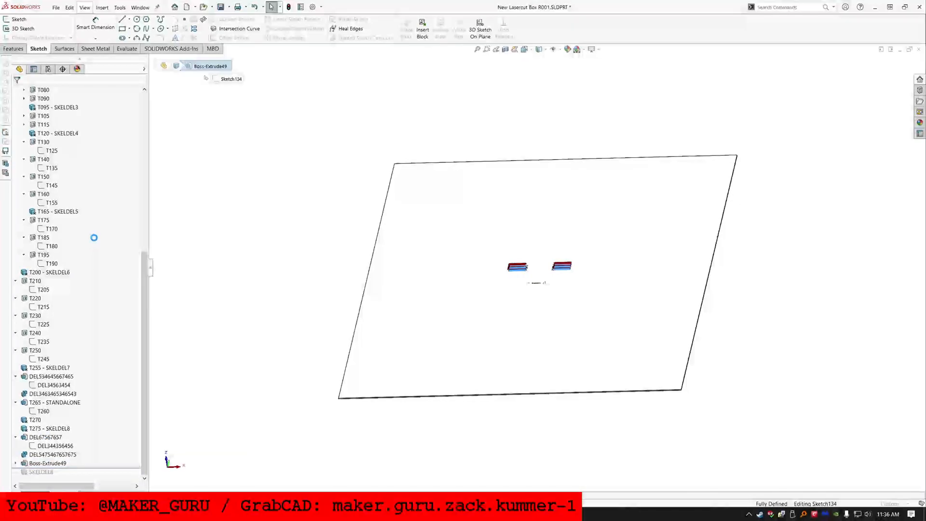
# Examine Boss-Extrude49 and its sketch, Sketch134, around the slat groups
pyautogui.click(19, 93)
pyautogui.click(48, 463)
pyautogui.click(66, 441)
pyautogui.scroll(-10, 543, 270)
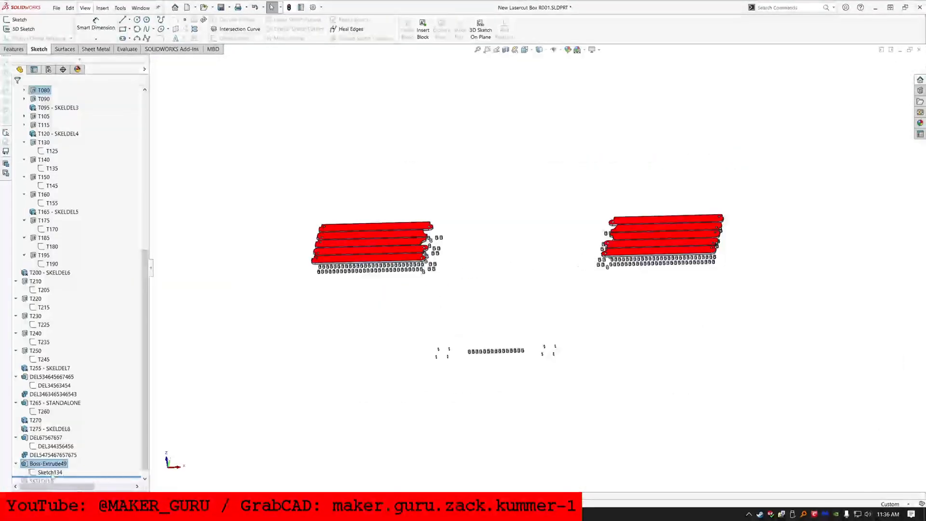
# Try selecting the cylindrical pins' end faces beside the slat group in Sketch134, and exit the sketch
pyautogui.scroll(-7, 377, 259)
pyautogui.scroll(4, 442, 304)
pyautogui.moveTo(569, 232); pyautogui.dragTo(545, 270, button='middle')
pyautogui.scroll(-5, 554, 251)
pyautogui.keyDown('ctrl'); pyautogui.click(580, 155); pyautogui.keyUp('ctrl')
pyautogui.keyDown('ctrl'); pyautogui.click(504, 341); pyautogui.keyUp('ctrl')
pyautogui.keyDown('ctrl'); pyautogui.click(465, 436); pyautogui.keyUp('ctrl')
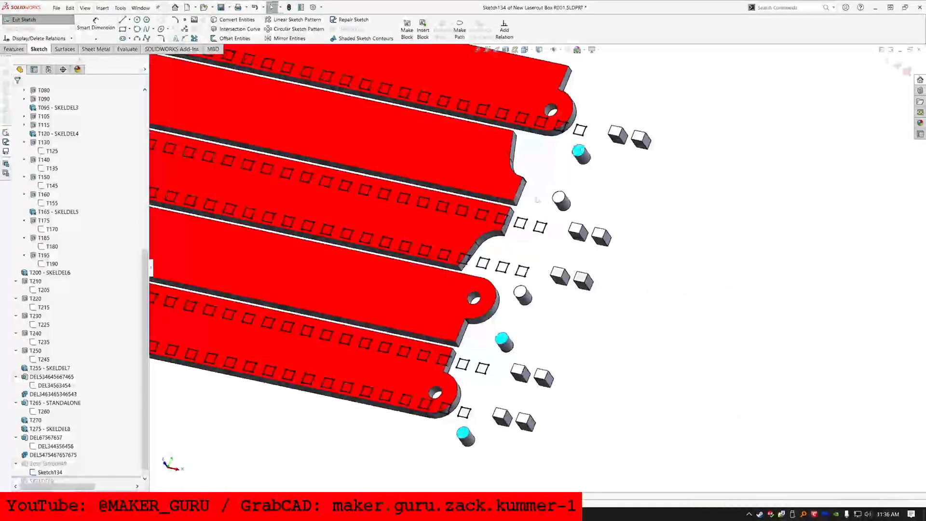
pyautogui.scroll(4, 525, 271)
pyautogui.click(40, 19)
# Examine T265 - STANDALONE and its sketch T260 around the slat group, and rebuild the part
pyautogui.rightClick(57, 403)
pyautogui.click(63, 334)
pyautogui.moveTo(526, 309)
pyautogui.mouseDown(button='middle')
pyautogui.moveTo(520, 370)
pyautogui.moveTo(501, 299)
pyautogui.mouseUp(button='middle')
pyautogui.scroll(-2, 516, 337)
pyautogui.click(44, 412)
pyautogui.click(61, 389)
pyautogui.moveTo(458, 341); pyautogui.dragTo(461, 379, button='middle')
pyautogui.scroll(6, 521, 250)
pyautogui.scroll(-7, 621, 281)
pyautogui.scroll(7, 621, 282)
pyautogui.scroll(-5, 328, 264)
pyautogui.hotkey('ctrl', 'b')
# Convert the end faces of the cylindrical pins beside both slat groups into Sketch134 and rebuild
pyautogui.scroll(5, 535, 250)
pyautogui.moveTo(663, 299); pyautogui.dragTo(669, 263, button='middle')
pyautogui.scroll(-3, 671, 264)
pyautogui.click(46, 473)
pyautogui.click(63, 448)
pyautogui.scroll(-5, 366, 277)
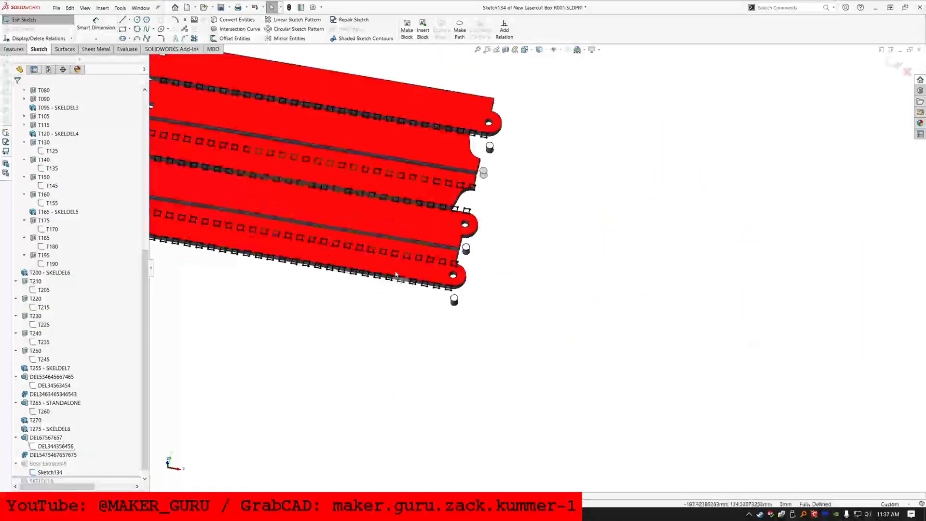
pyautogui.click(491, 322)
pyautogui.keyDown('ctrl'); pyautogui.click(510, 258); pyautogui.keyUp('ctrl')
pyautogui.keyDown('ctrl'); pyautogui.click(545, 126); pyautogui.keyUp('ctrl')
pyautogui.scroll(5, 502, 267)
pyautogui.scroll(-6, 835, 333)
pyautogui.keyDown('ctrl'); pyautogui.click(764, 394); pyautogui.keyUp('ctrl')
pyautogui.keyDown('ctrl'); pyautogui.click(777, 290); pyautogui.keyUp('ctrl')
pyautogui.scroll(2, 777, 291)
pyautogui.click(237, 20)
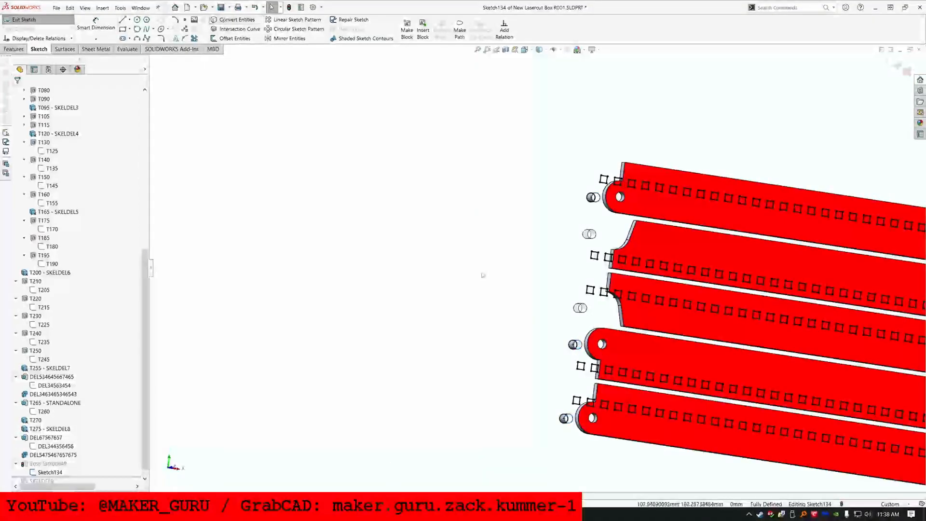
pyautogui.scroll(2, 484, 275)
pyautogui.hotkey('ctrl', 'b')
pyautogui.scroll(5, 337, 293)
# Rename Sketch134 as T280 and Boss-Extrude49 as T285 - STANDALONE
pyautogui.click(49, 472)
pyautogui.press('F2')
pyautogui.write('T280')
pyautogui.click(48, 464)
pyautogui.press('F2')
pyautogui.write('T285 - STANDALONE')
pyautogui.press('Return')
# Edit T285 - STANDALONE so it applies to all configurations
pyautogui.rightClick(46, 463)
pyautogui.click(56, 318)
pyautogui.click(30, 266)
pyautogui.click(20, 93)
# Roll forward past the next body-delete feature, rename it T290 - SKELDEL9, and save the part
pyautogui.moveTo(51, 477); pyautogui.dragTo(50, 483)
pyautogui.click(42, 473)
pyautogui.press('F2')
pyautogui.write('T290 -')
pyautogui.click(52, 368)
pyautogui.scroll(7, 535, 290)
pyautogui.moveTo(539, 204); pyautogui.dragTo(559, 140, button='middle')
pyautogui.hotkey('ctrl', 's')
pyautogui.scroll(11, 139, 318)
pyautogui.scroll(-11, 138, 319)
pyautogui.click(53, 446)
pyautogui.click(67, 420)
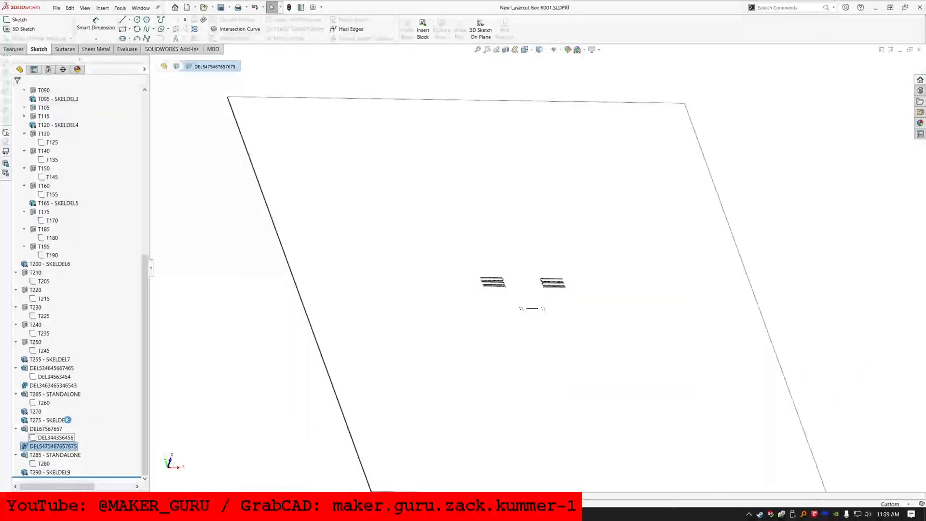
pyautogui.click(51, 455)
pyautogui.click(53, 446)
pyautogui.press('Delete')
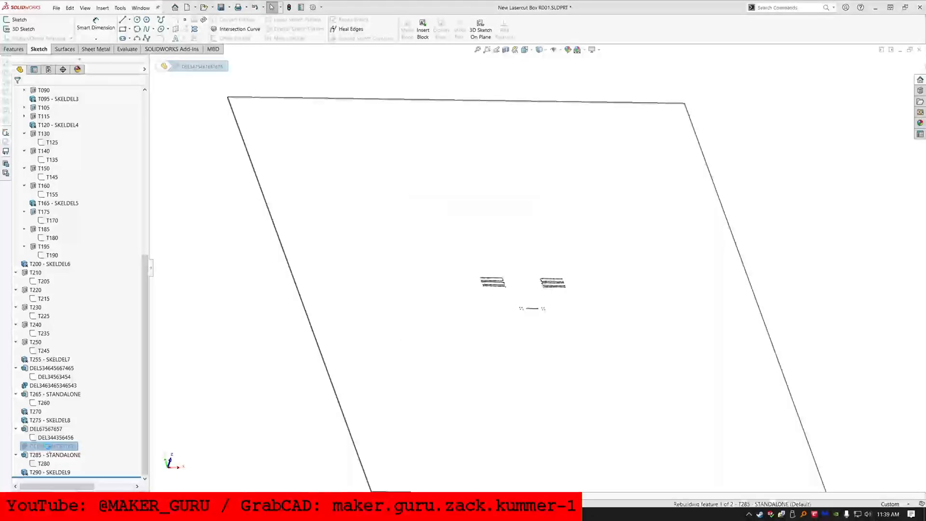
pyautogui.press('Return')
# Examine the relations of a pin circle in sketch T280 and rebuild the part
pyautogui.click(44, 463)
pyautogui.click(49, 438)
pyautogui.scroll(-9, 510, 273)
pyautogui.moveTo(510, 273); pyautogui.dragTo(531, 217, button='middle')
pyautogui.scroll(-7, 531, 217)
pyautogui.click(530, 210)
pyautogui.scroll(2, 531, 209)
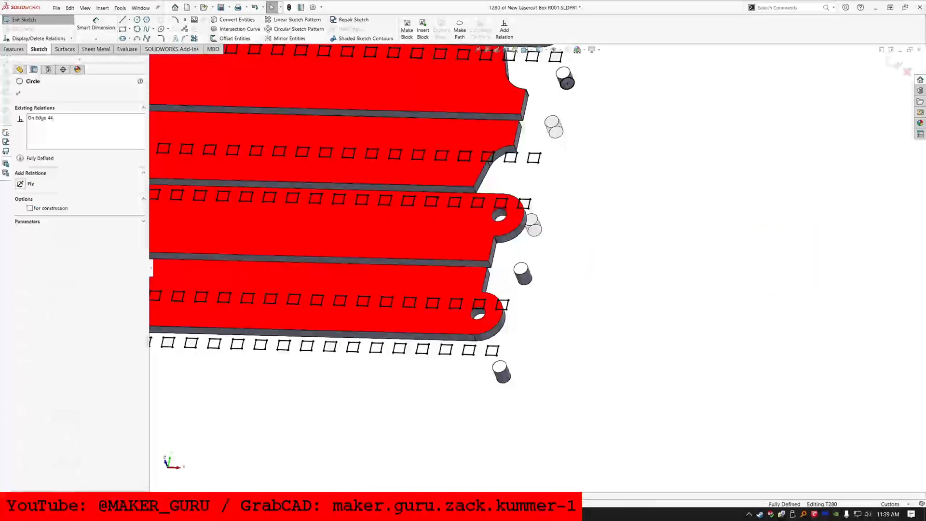
pyautogui.press('Escape')
pyautogui.scroll(5, 531, 210)
pyautogui.scroll(3, 775, 296)
pyautogui.moveTo(629, 196); pyautogui.dragTo(608, 231, button='middle')
pyautogui.hotkey('ctrl', 'b')
# Examine DEL67567657, the extrude settings of T285 - STANDALONE, and its sketch T280 without changing them
pyautogui.click(46, 438)
pyautogui.click(55, 454)
pyautogui.click(375, 233)
pyautogui.scroll(3, 444, 256)
pyautogui.moveTo(434, 260); pyautogui.dragTo(444, 286, button='middle')
pyautogui.scroll(6, 525, 311)
pyautogui.click(46, 438)
pyautogui.click(53, 422)
pyautogui.press('Escape')
pyautogui.click(56, 455)
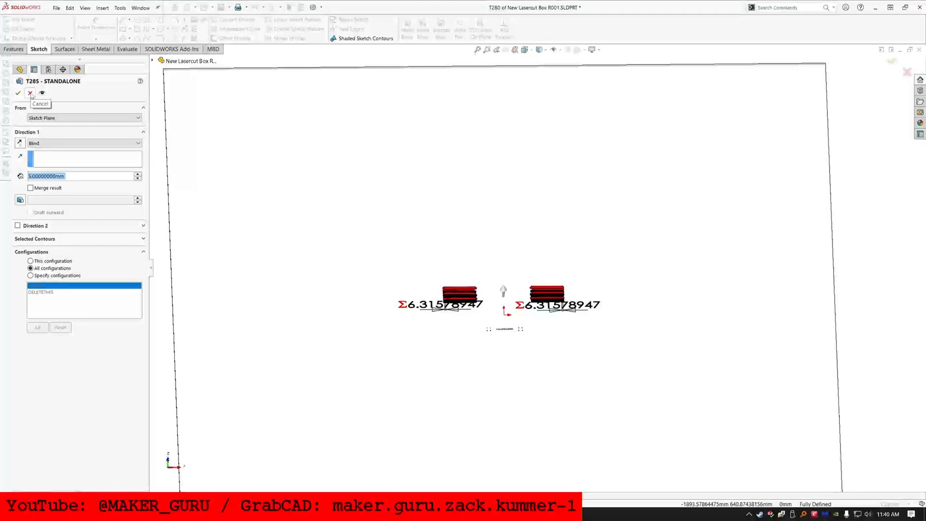
pyautogui.click(30, 94)
pyautogui.click(45, 463)
pyautogui.click(38, 443)
pyautogui.click(24, 20)
# Reassign the sketch plane of T280 to a slat face
pyautogui.click(45, 463)
pyautogui.click(52, 443)
pyautogui.scroll(-5, 497, 333)
pyautogui.moveTo(497, 381); pyautogui.dragTo(550, 280, button='middle')
pyautogui.scroll(4, 545, 275)
pyautogui.scroll(-7, 538, 265)
pyautogui.click(496, 247)
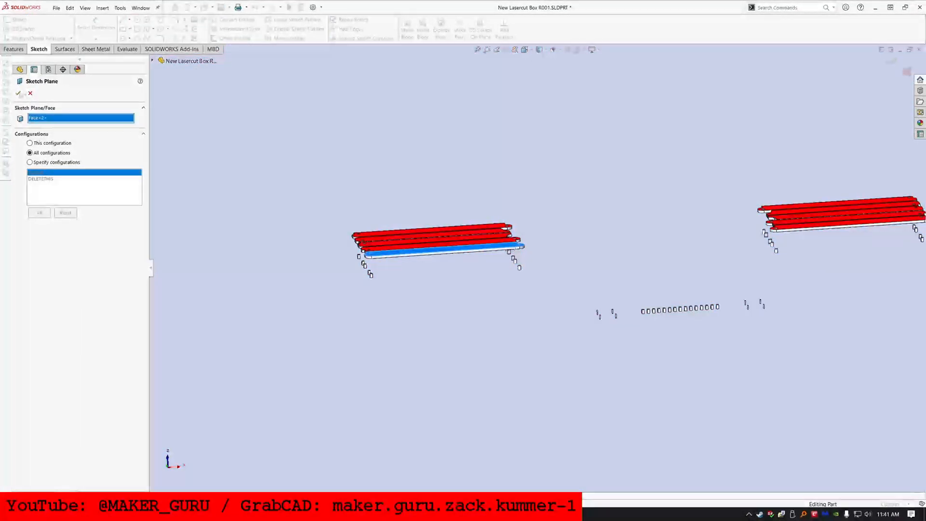
pyautogui.click(18, 93)
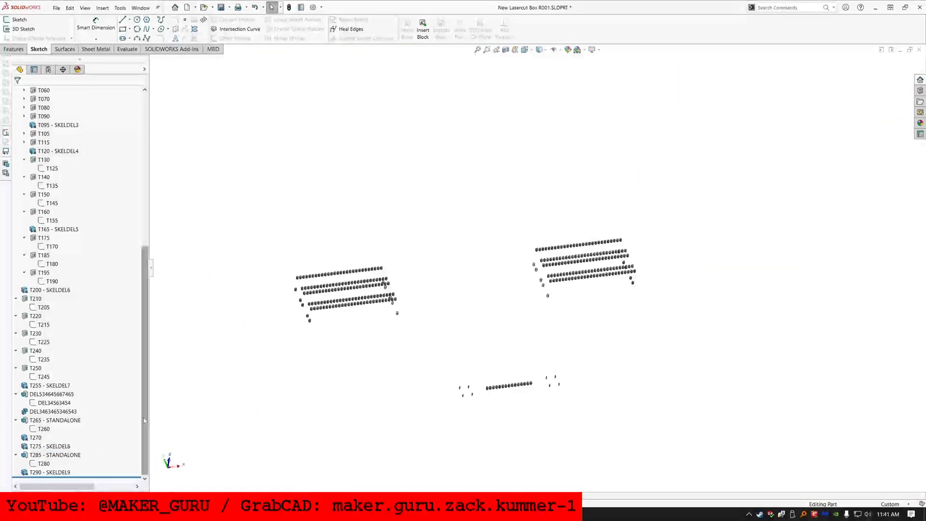
# Edit sketch T280 to pick up the pin end faces, and check the bodies of T285 - STANDALONE
pyautogui.click(43, 464)
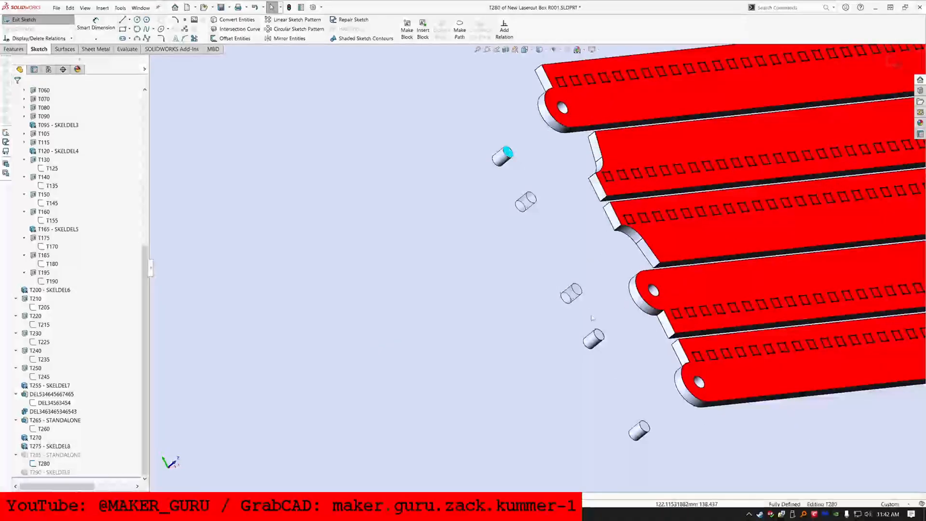
pyautogui.click(54, 455)
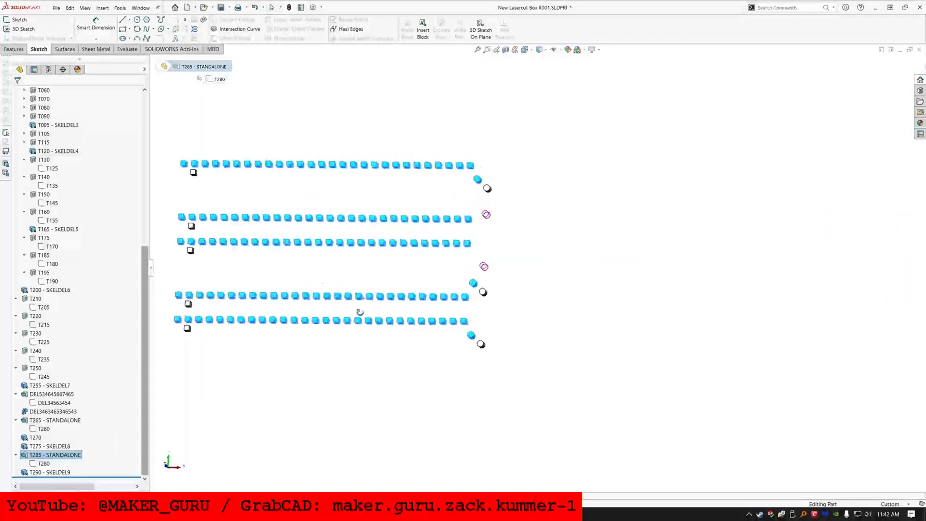
pyautogui.moveTo(360, 312); pyautogui.dragTo(369, 290, button='middle')
# Delete the stray K190 blocks and T285 - STANDALONE pins around the slot rows with Delete/Keep Body
pyautogui.click(13, 49)
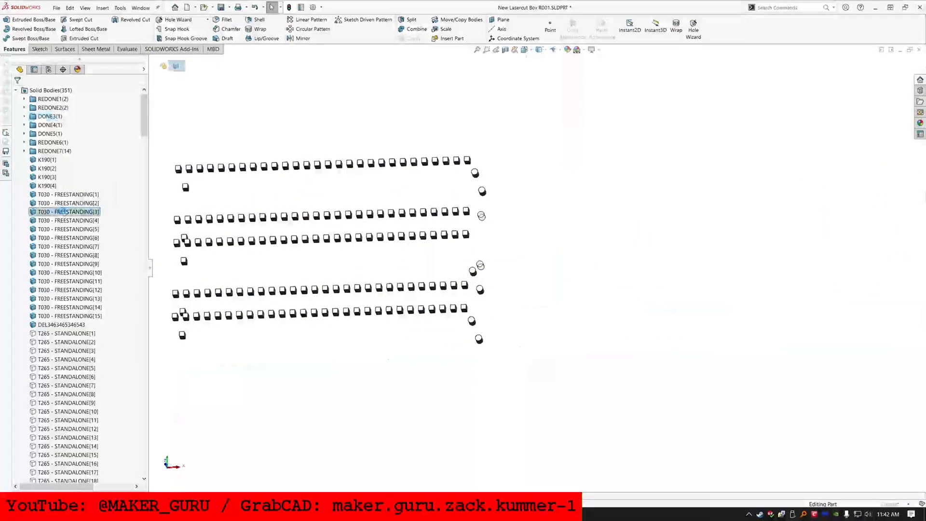
pyautogui.click(479, 339)
pyautogui.click(480, 289)
pyautogui.click(484, 192)
pyautogui.click(181, 188)
pyautogui.click(188, 237)
pyautogui.click(191, 260)
pyautogui.click(197, 310)
pyautogui.click(199, 332)
pyautogui.click(465, 172)
pyautogui.click(453, 295)
pyautogui.click(444, 359)
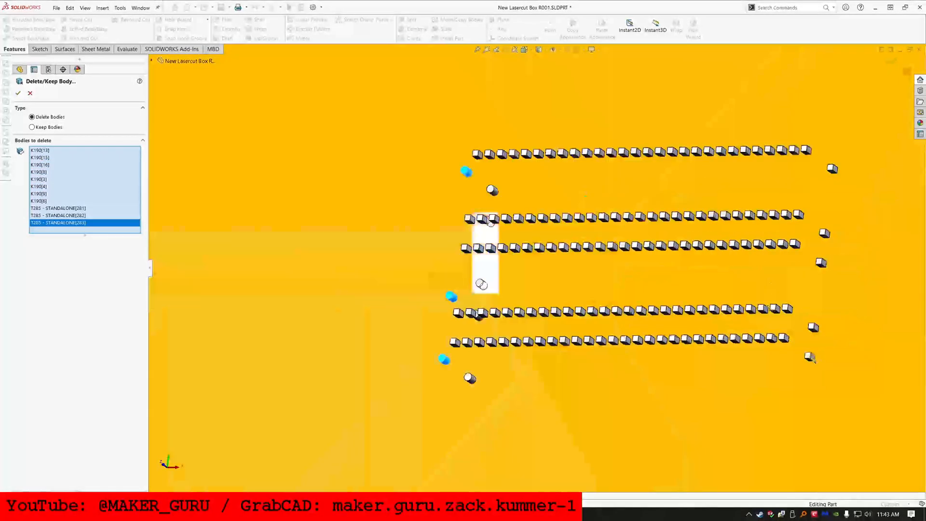
pyautogui.click(833, 170)
pyautogui.click(825, 233)
pyautogui.press('Return')
# Reopen the new Body-Delete/Keep 1 feature at the end of the tree and accept its settings
pyautogui.moveTo(144, 116); pyautogui.dragTo(144, 456)
pyautogui.rightClick(31, 473)
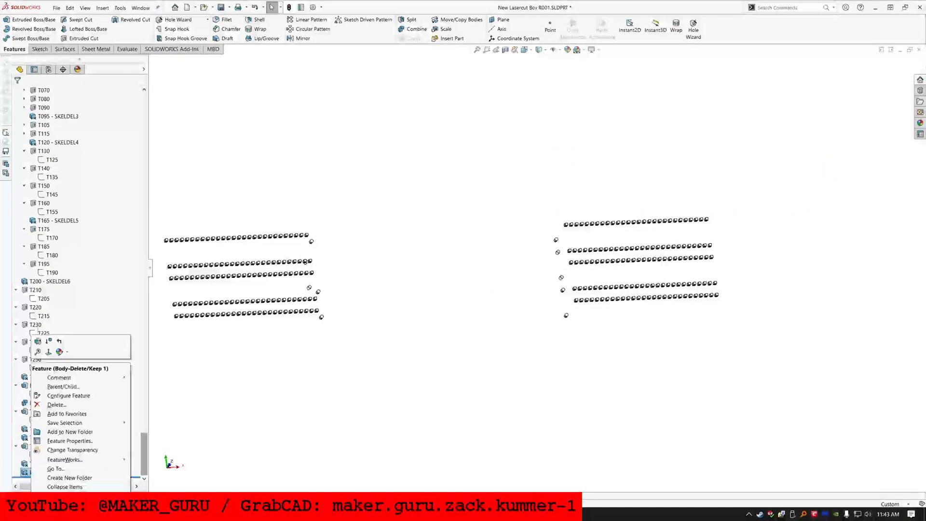
pyautogui.click(37, 341)
pyautogui.press('Return')
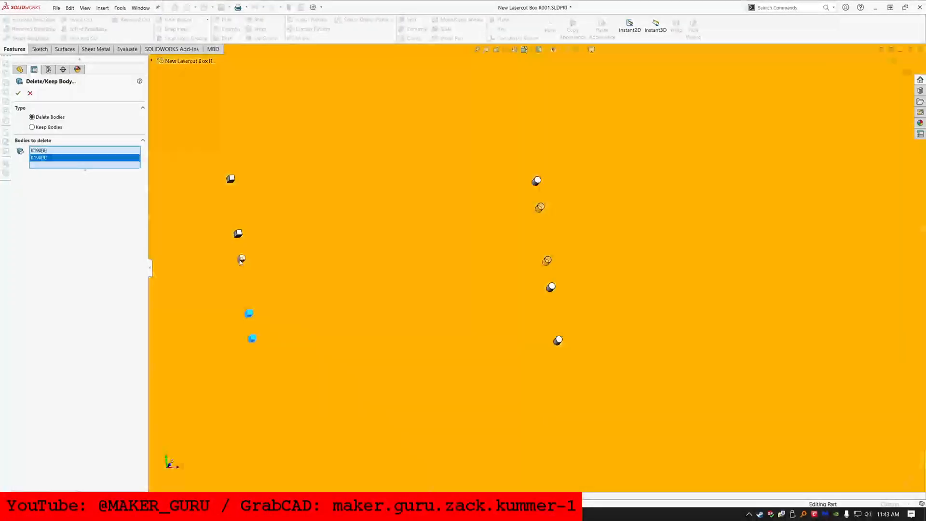
# Select the remaining K190 blocks beside both slot groups as bodies to delete with Delete/Keep Body
pyautogui.click(241, 261)
pyautogui.click(238, 233)
pyautogui.click(231, 179)
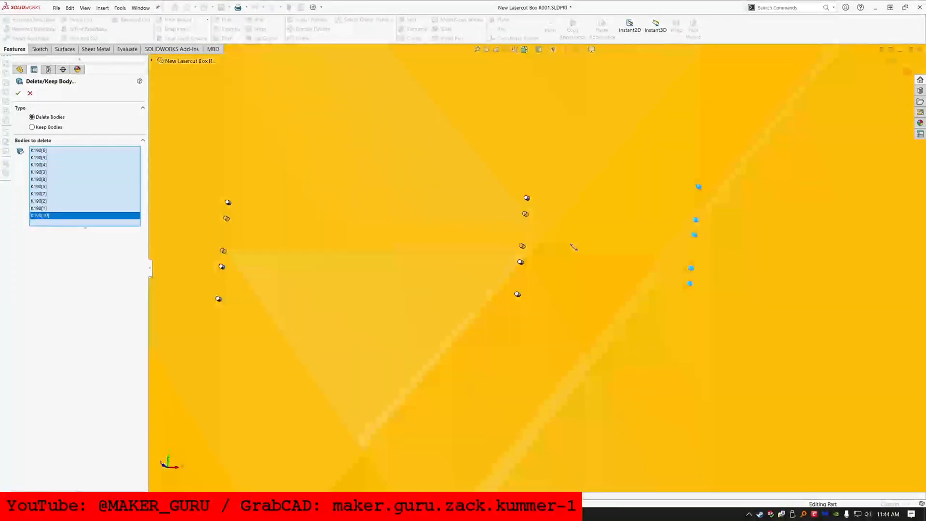
pyautogui.click(301, 276)
pyautogui.click(300, 249)
pyautogui.click(299, 193)
pyautogui.click(579, 273)
pyautogui.click(578, 245)
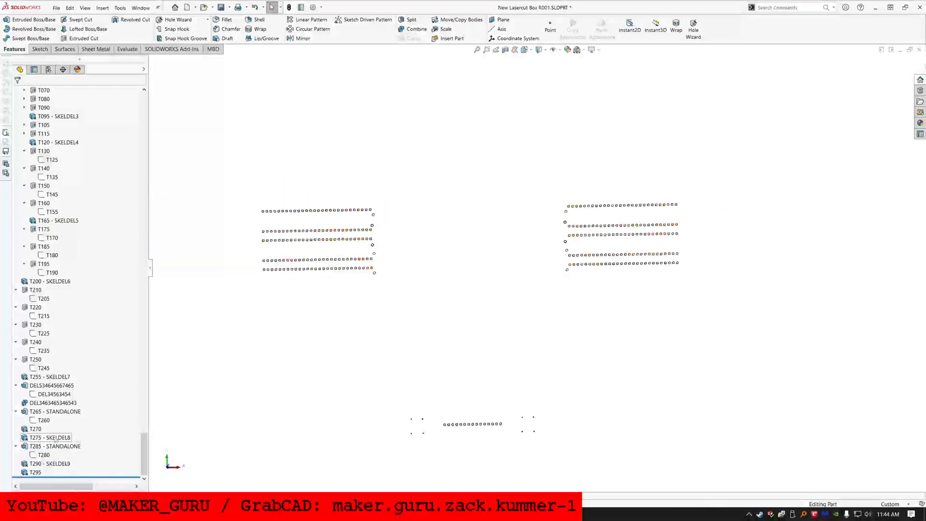
pyautogui.press('Delete')
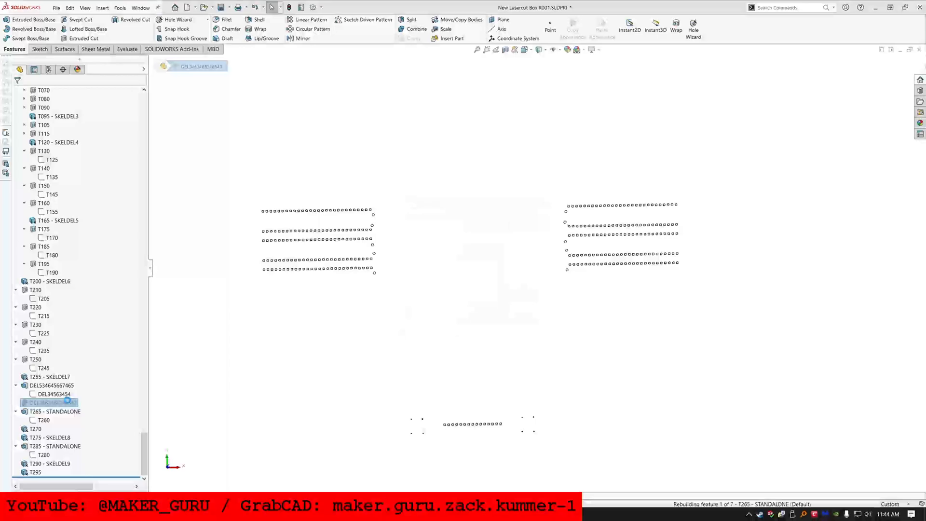
pyautogui.press('Return')
pyautogui.click(56, 394)
pyautogui.click(90, 372)
pyautogui.click(56, 411)
pyautogui.click(90, 390)
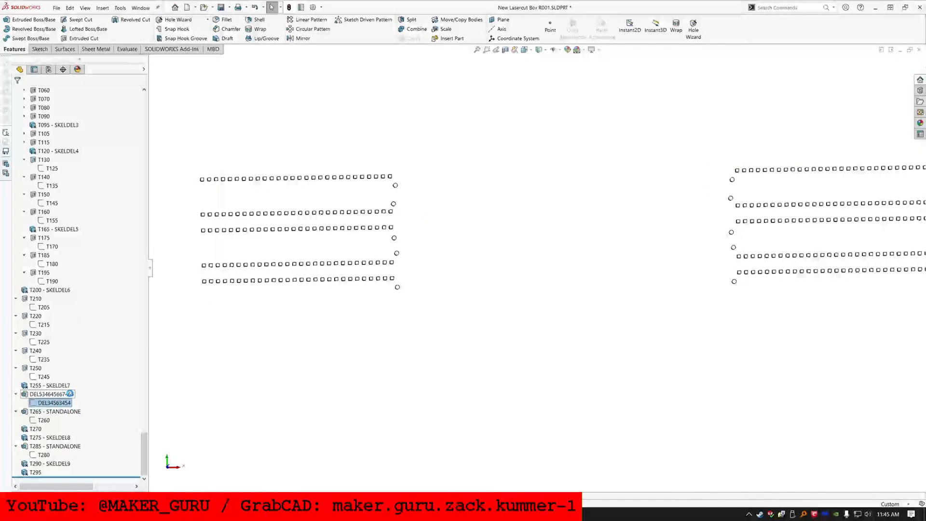
pyautogui.click(40, 395)
pyautogui.press('Delete')
pyautogui.press('Return')
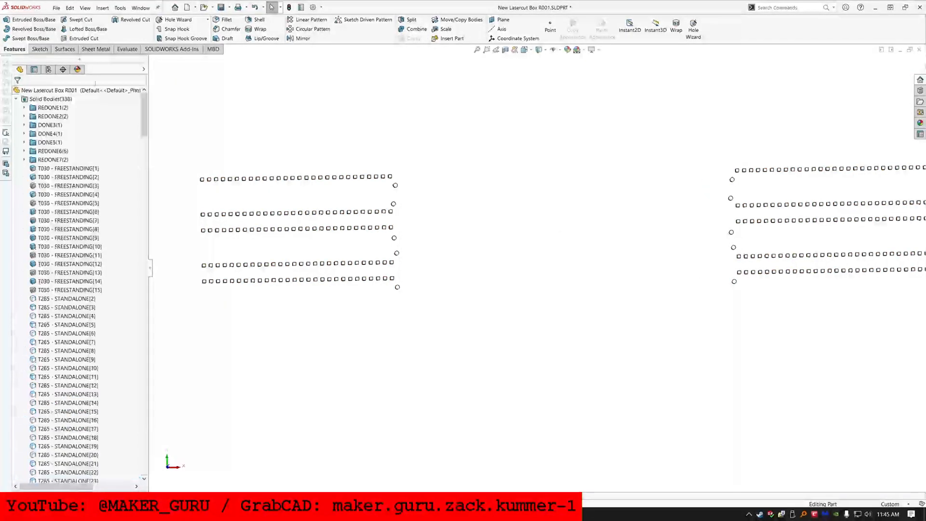
# Delete a range of obsolete feature tree entries and collapse the tree
pyautogui.keyDown('shift'); pyautogui.click(41, 273); pyautogui.keyUp('shift')
pyautogui.press('Delete')
pyautogui.press('Return')
pyautogui.click(42, 168)
pyautogui.hotkey('shift', 'c')
pyautogui.click(35, 177)
# Rename the obsolete sketch between F045 and F050 as DELETETHIS4
pyautogui.scroll(-12, 43, 385)
pyautogui.moveTo(46, 356); pyautogui.dragTo(47, 357)
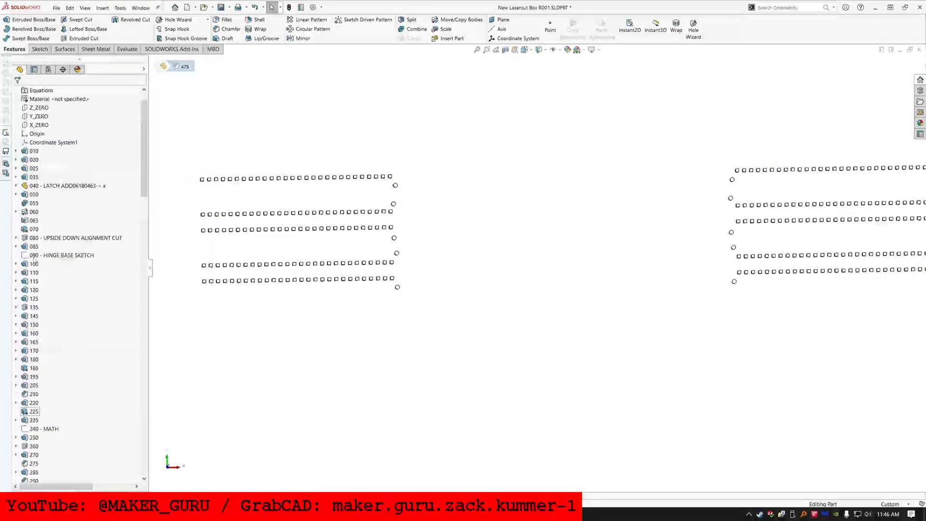
pyautogui.rightClick(68, 229)
pyautogui.click(91, 238)
pyautogui.write('4')
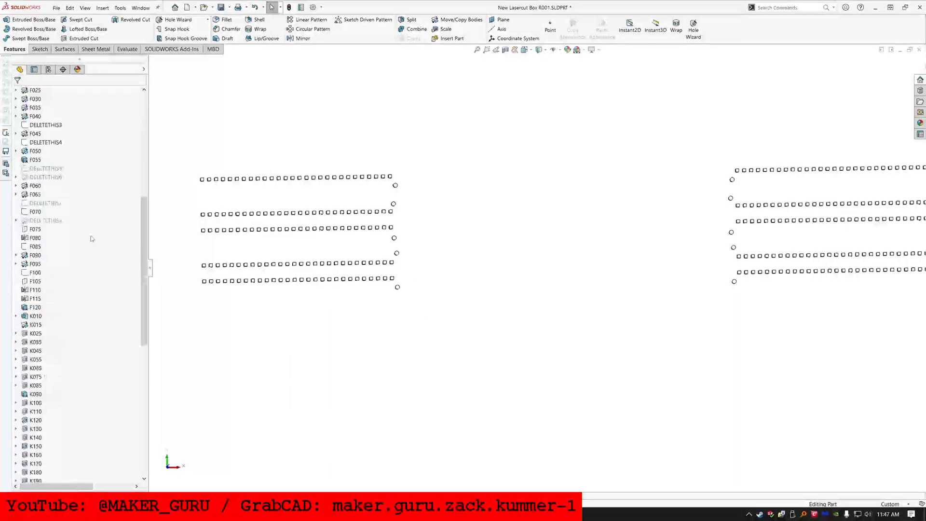
pyautogui.scroll(-13, 92, 238)
pyautogui.click(50, 203)
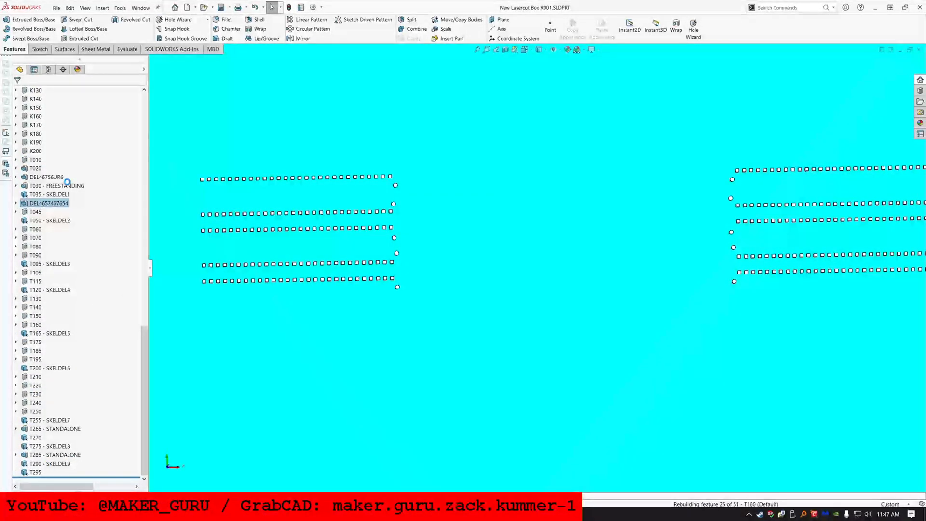
pyautogui.click(16, 203)
pyautogui.click(52, 211)
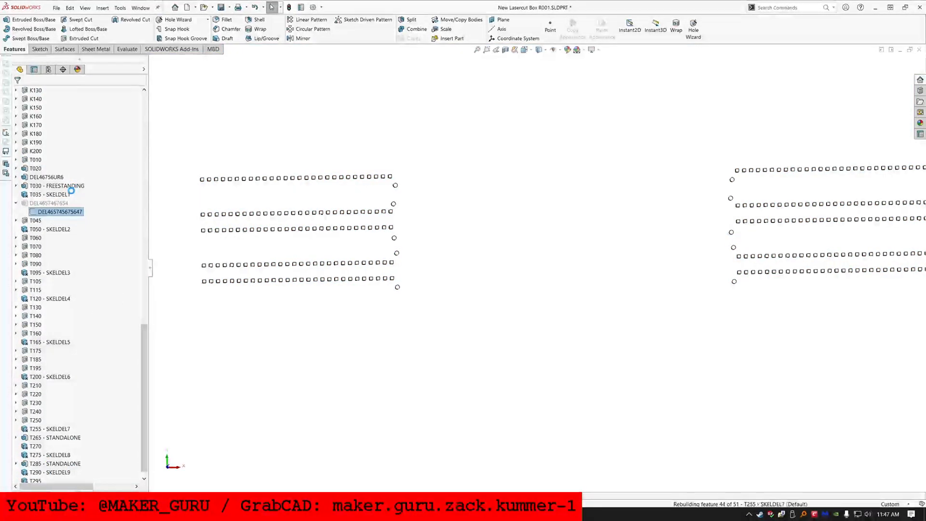
pyautogui.click(48, 169)
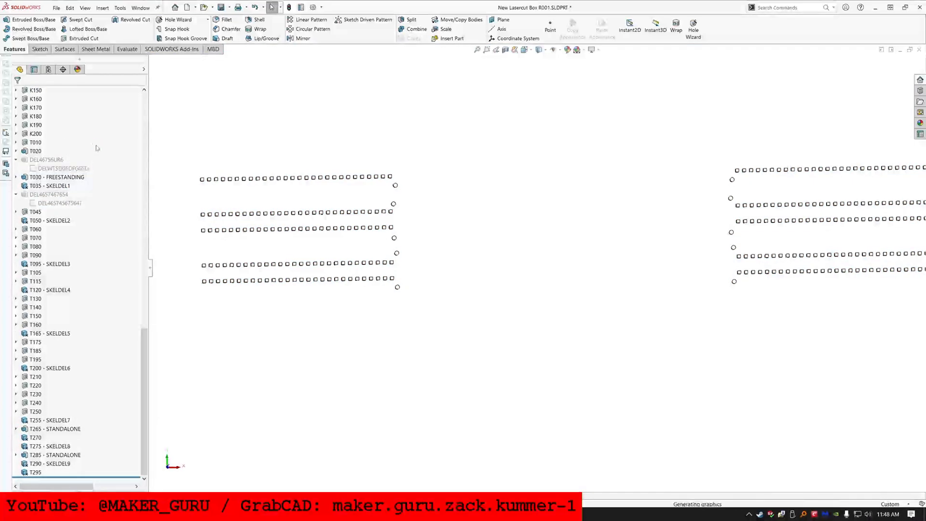
pyautogui.press('Delete')
pyautogui.click(531, 225)
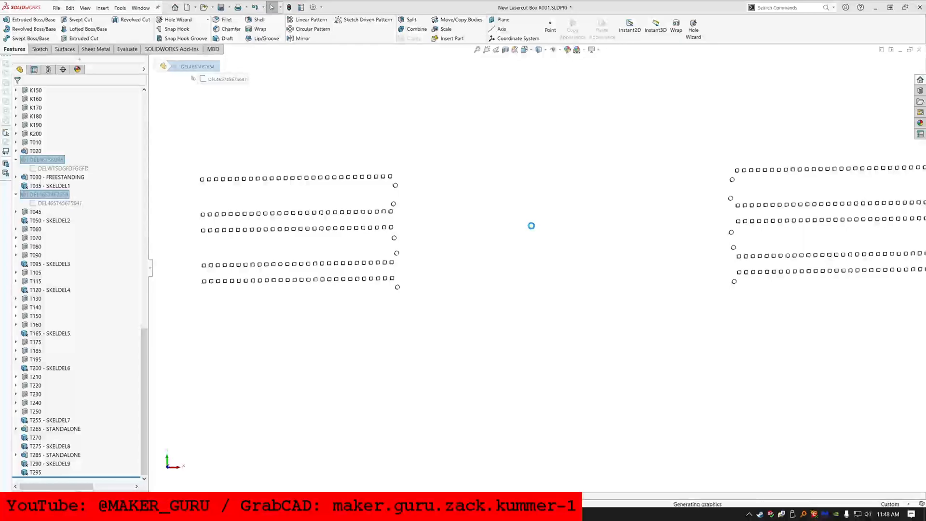
pyautogui.press('Delete')
pyautogui.click(532, 225)
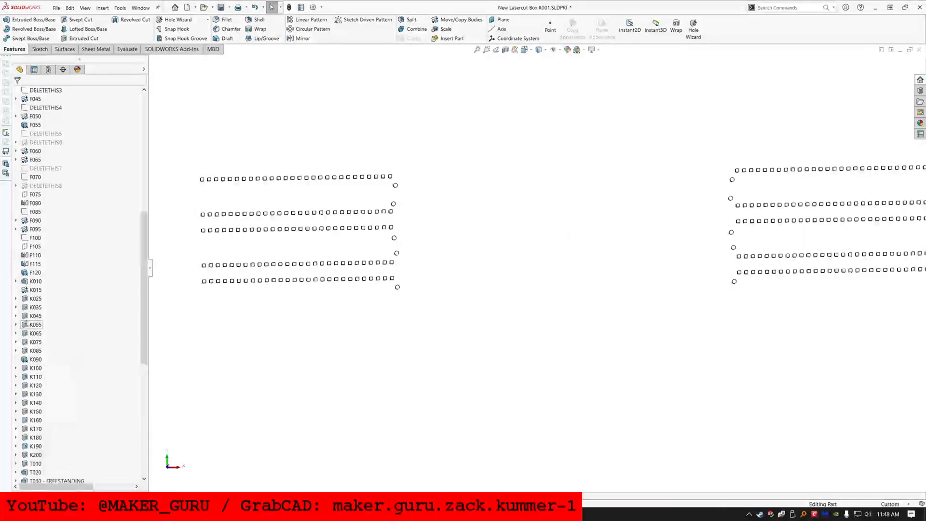
# Delete the suppressed DELETETHIS entries between F055 and F075 from the feature tree
pyautogui.keyDown('ctrl'); pyautogui.click(45, 134); pyautogui.keyUp('ctrl')
pyautogui.press('Delete')
pyautogui.click(531, 226)
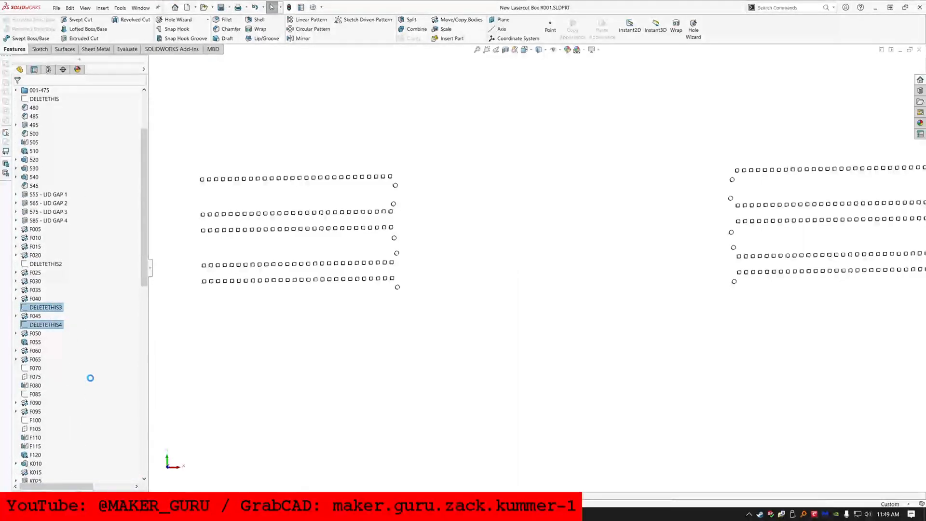
# Delete the obsolete sketches DELETETHIS3 and DELETETHIS4 around F045
pyautogui.scroll(-18, 90, 378)
pyautogui.scroll(15, 90, 379)
pyautogui.click(36, 272)
pyautogui.click(46, 247)
pyautogui.keyDown('ctrl'); pyautogui.click(45, 229); pyautogui.keyUp('ctrl')
pyautogui.press('Delete')
pyautogui.click(526, 226)
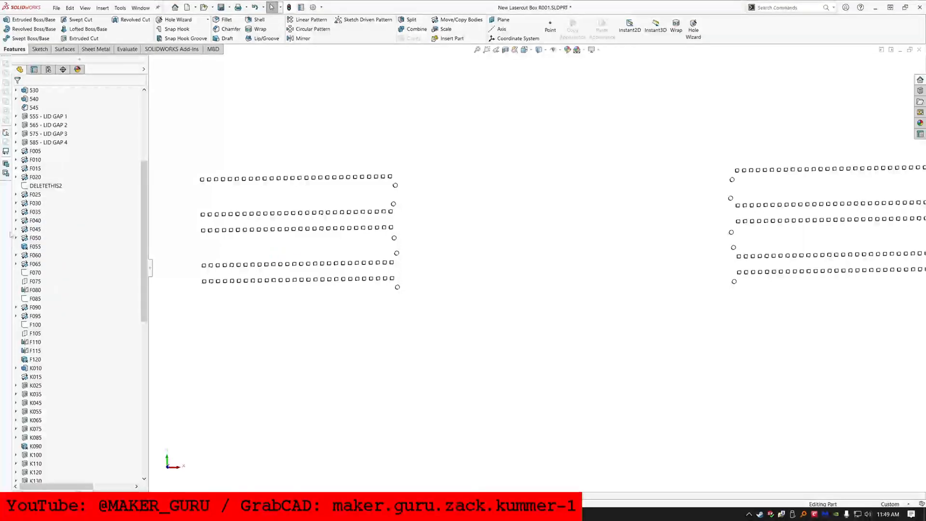
# Group features F005 through F120 in a new folder named F001-F120
pyautogui.moveTo(146, 203); pyautogui.dragTo(143, 292)
pyautogui.click(35, 186)
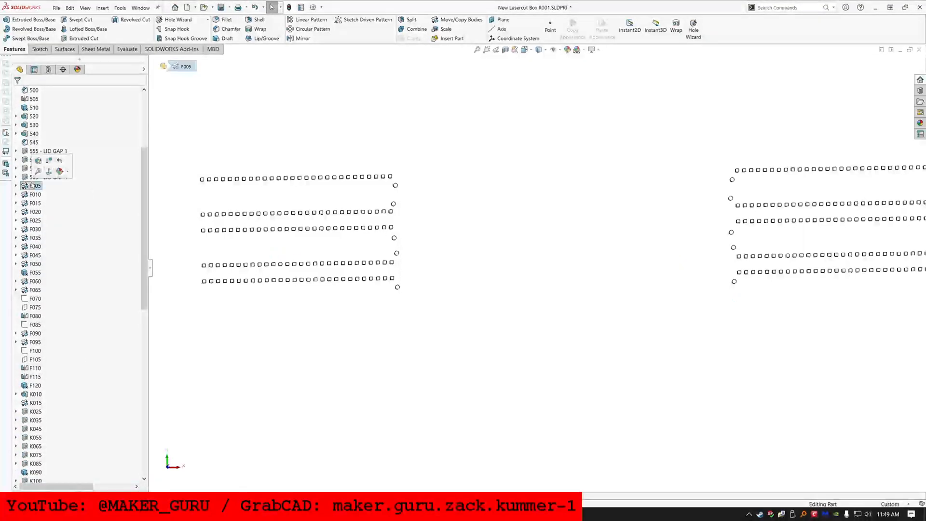
pyautogui.scroll(-8, 36, 212)
pyautogui.scroll(2, 36, 222)
pyautogui.keyDown('shift'); pyautogui.click(35, 229); pyautogui.keyUp('shift')
pyautogui.rightClick(36, 211)
pyautogui.click(56, 247)
pyautogui.write('F120')
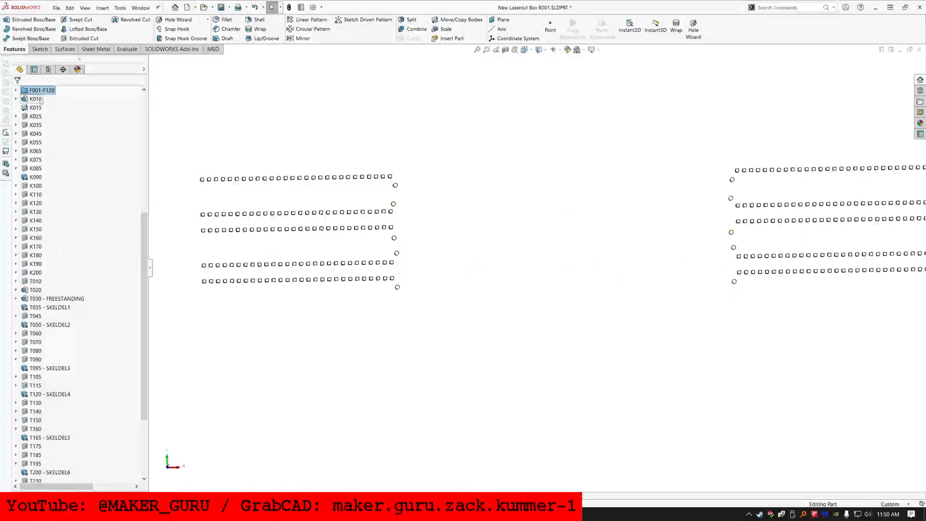
# Delete the obsolete DELETETHIS sketch that follows the 001-475 folder
pyautogui.scroll(9, 40, 100)
pyautogui.rightClick(47, 186)
pyautogui.press('Delete')
pyautogui.press('Return')
# Group features 480 through 585 - LID GAP 4 in a new folder
pyautogui.click(38, 298)
pyautogui.keyDown('shift'); pyautogui.click(34, 186); pyautogui.keyUp('shift')
pyautogui.rightClick(38, 211)
pyautogui.click(58, 247)
pyautogui.write('585')
# Rename the 001-475 folder as 001-585 and delete the leftover entry inside it
pyautogui.rightClick(34, 179)
pyautogui.click(70, 197)
pyautogui.write('001-585')
pyautogui.click(16, 177)
pyautogui.click(43, 194)
pyautogui.press('Delete')
pyautogui.press('Return')
# Group features K010 through K200 in a new folder named K001-K200 and save the part
pyautogui.scroll(-5, 41, 246)
pyautogui.click(35, 246)
pyautogui.scroll(5, 40, 217)
pyautogui.click(38, 142)
pyautogui.click(36, 194)
pyautogui.keyDown('shift'); pyautogui.click(35, 368); pyautogui.keyUp('shift')
pyautogui.rightClick(33, 285)
pyautogui.click(51, 319)
pyautogui.write('K001-K200')
pyautogui.press('Return')
pyautogui.click(221, 7)
# Delete the obsolete entries at the end of the equations list and accept the changes
pyautogui.rightClick(49, 116)
pyautogui.click(92, 125)
pyautogui.scroll(-10, 323, 236)
pyautogui.press('Delete')
pyautogui.click(192, 215)
pyautogui.press('Delete')
pyautogui.click(192, 216)
pyautogui.press('Delete')
pyautogui.click(494, 74)
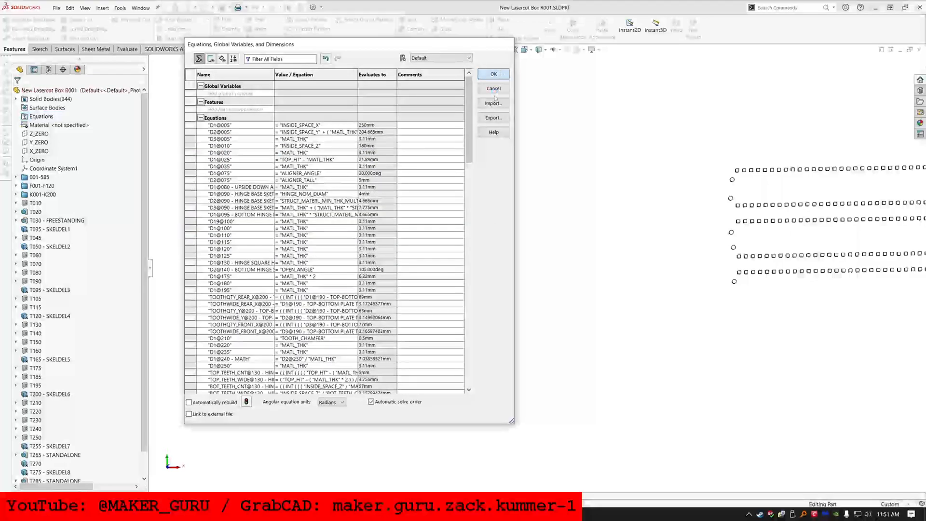
# Rename the two STANDALONE extrudes as T265 - FREESTANDING and T285 - FREESTANDING, reusing the suffix from T030
pyautogui.click(71, 221)
pyautogui.scroll(6, 537, 267)
pyautogui.scroll(-5, 564, 397)
pyautogui.scroll(-3, 56, 403)
pyautogui.doubleClick(67, 194)
pyautogui.hotkey('ctrl', 'c')
pyautogui.doubleClick(61, 429)
pyautogui.hotkey('ctrl', 'v')
pyautogui.doubleClick(62, 455)
# Open sketch T260 of T265 - FREESTANDING, inspect its squares against the hinge strips, and exit the sketch
pyautogui.click(62, 429)
pyautogui.scroll(-6, 404, 121)
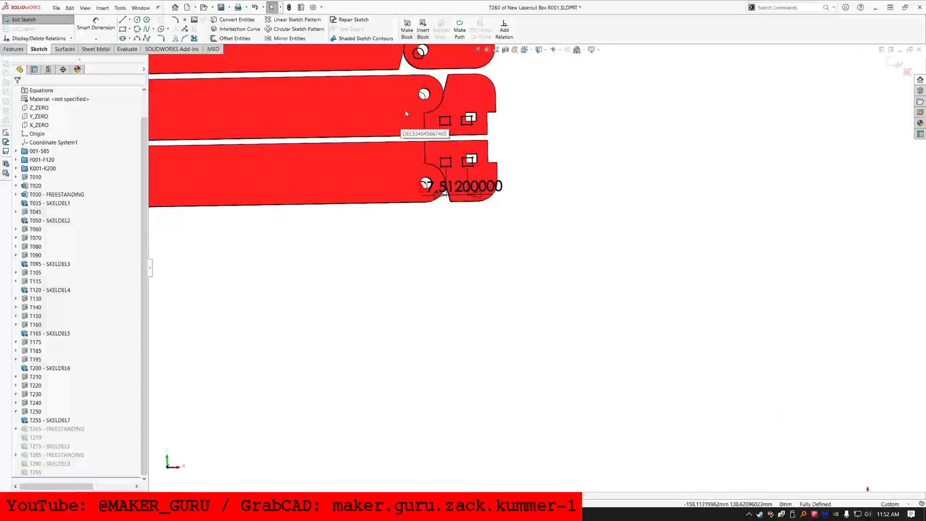
pyautogui.scroll(3, 476, 119)
pyautogui.moveTo(475, 119)
pyautogui.mouseDown(button='middle')
pyautogui.moveTo(410, 126)
pyautogui.moveTo(440, 118)
pyautogui.moveTo(470, 127)
pyautogui.mouseUp(button='middle')
pyautogui.scroll(2, 552, 180)
pyautogui.moveTo(678, 207); pyautogui.dragTo(709, 219, button='middle')
pyautogui.click(32, 20)
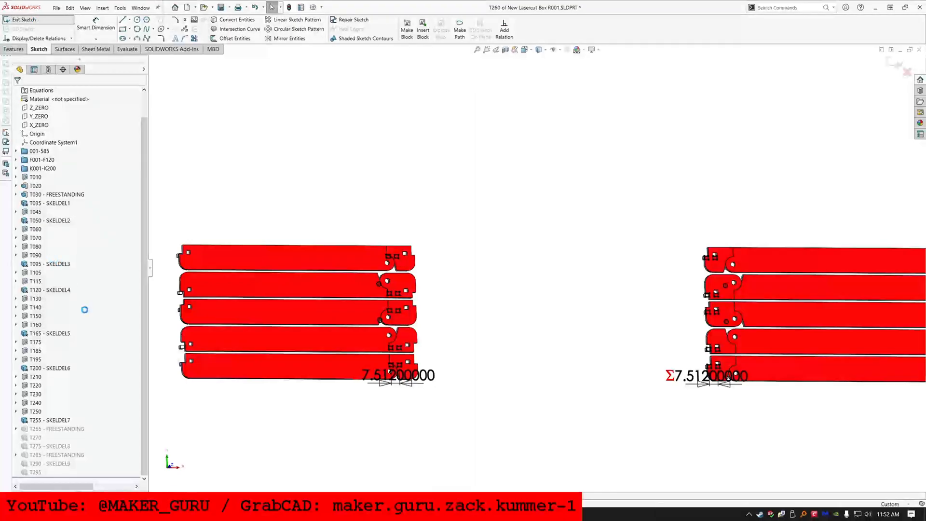
# Highlight the bodies of T285, T265 and T030 - FREESTANDING in turn and fit the whole part in view
pyautogui.click(66, 455)
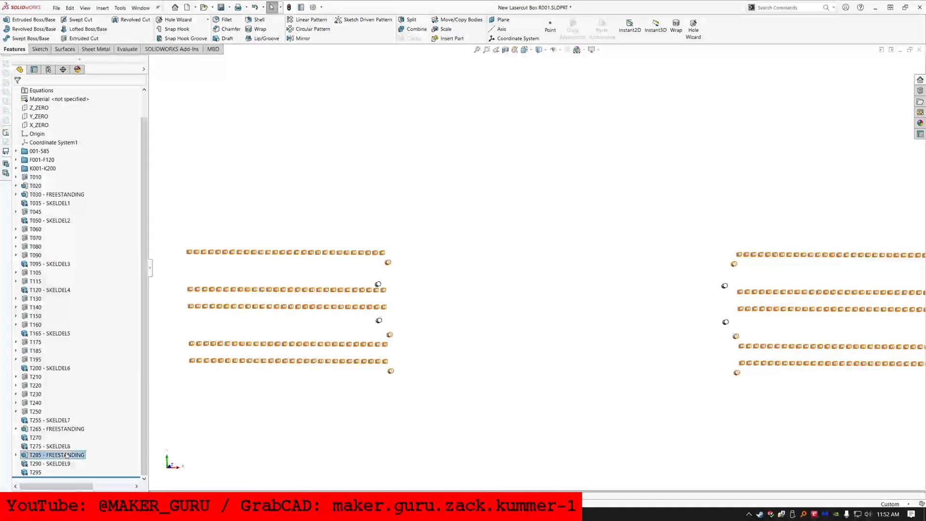
pyautogui.click(57, 429)
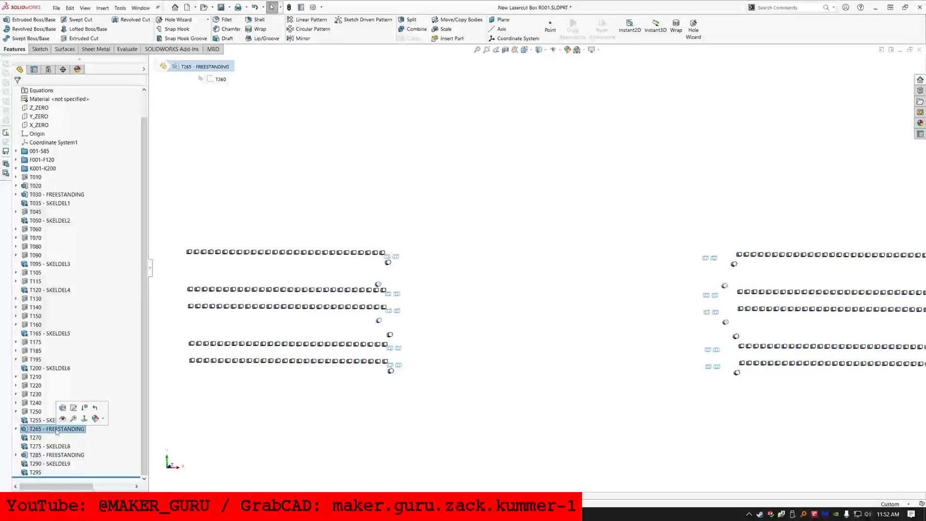
pyautogui.click(59, 194)
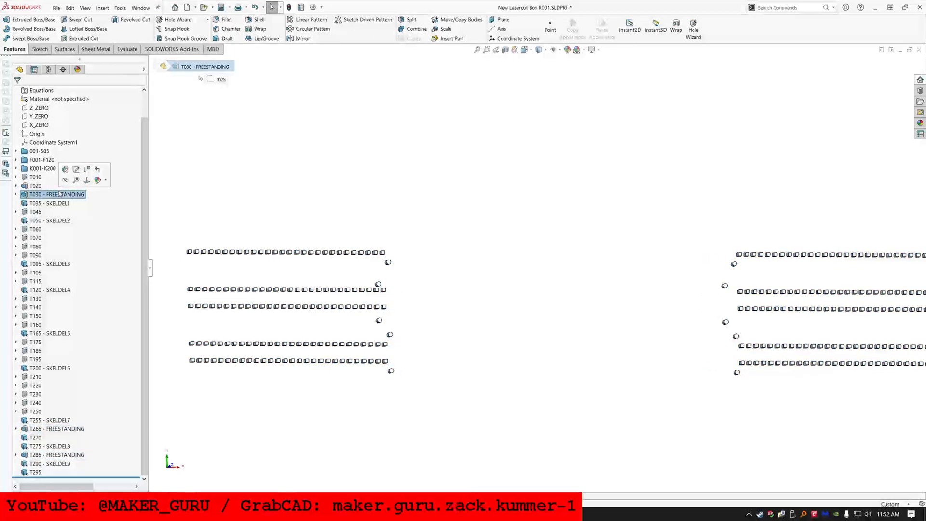
pyautogui.press('f')
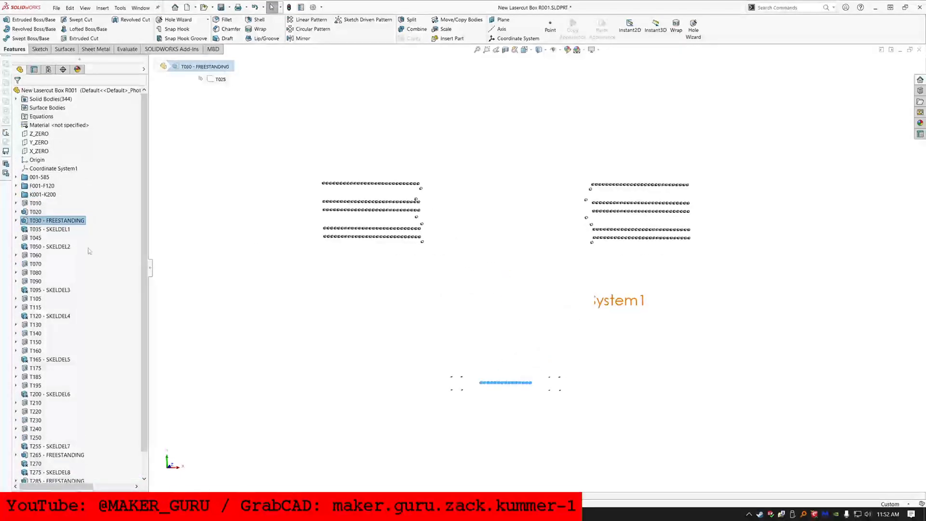
pyautogui.scroll(1, 147, 112)
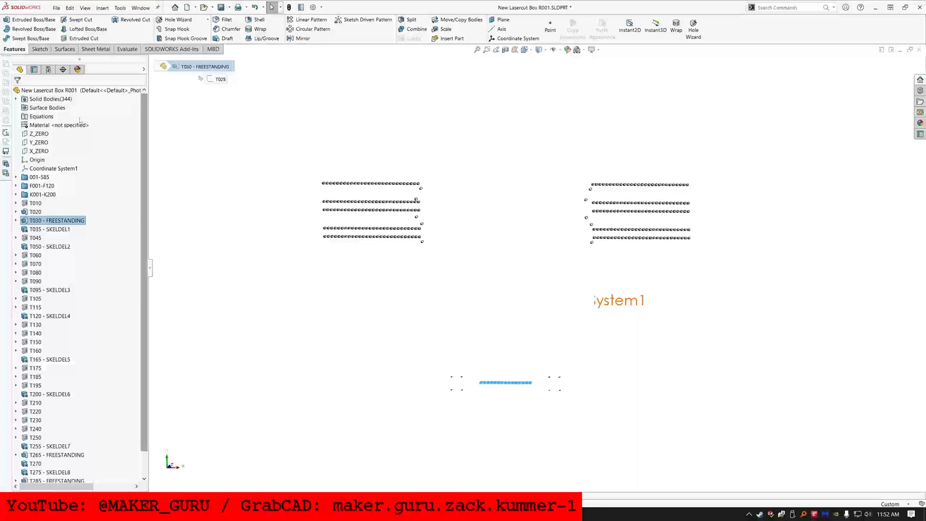
# Show all the solid bodies of the part
pyautogui.click(51, 99)
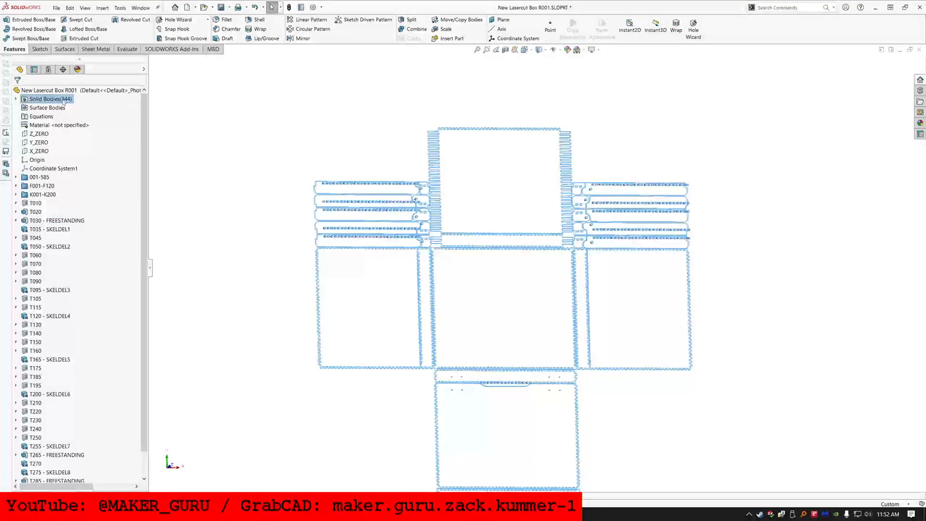
pyautogui.rightClick(72, 98)
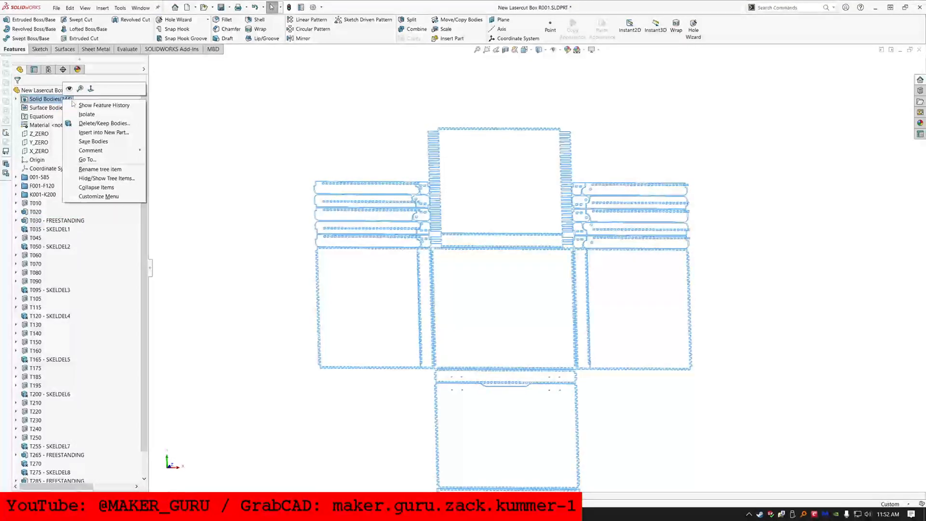
pyautogui.click(74, 89)
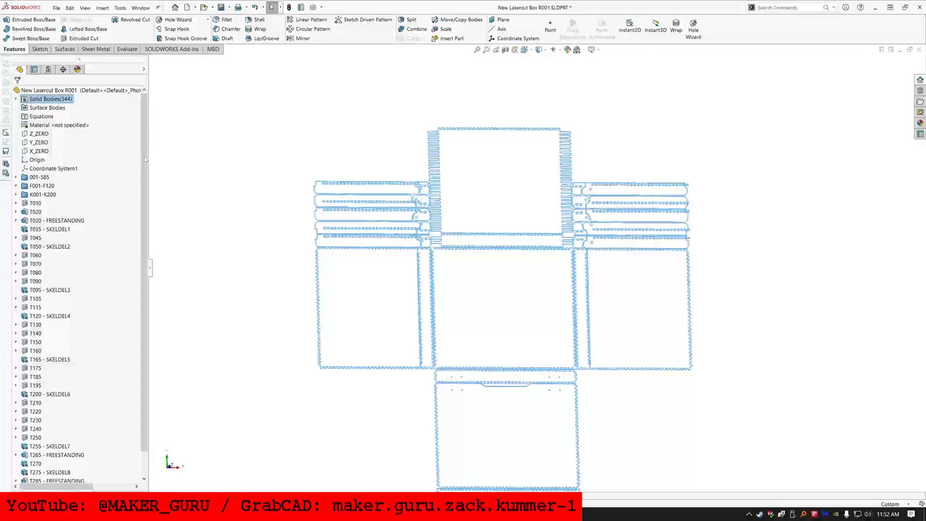
pyautogui.scroll(-1, 140, 271)
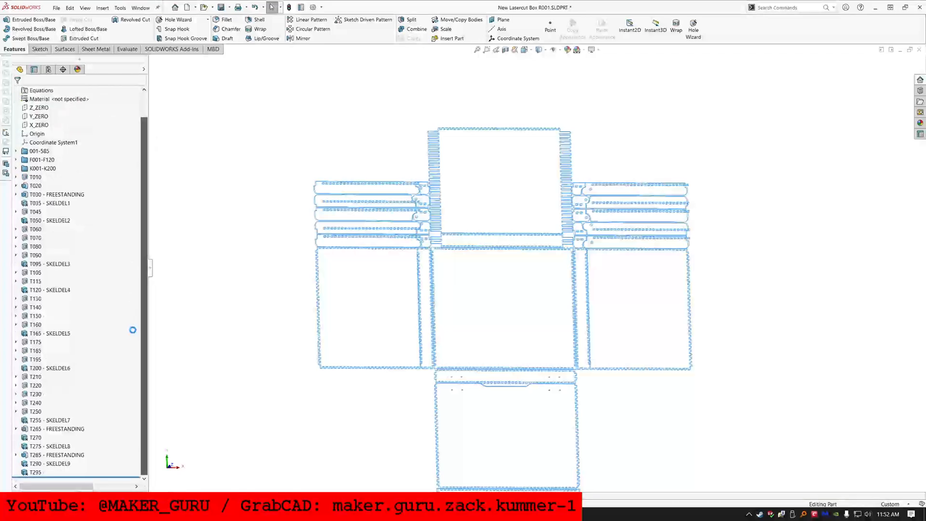
# Hide the oversized K010 and K015 bodies surrounding the panels so only the freestanding bodies are displayed
pyautogui.click(69, 430)
pyautogui.click(262, 362)
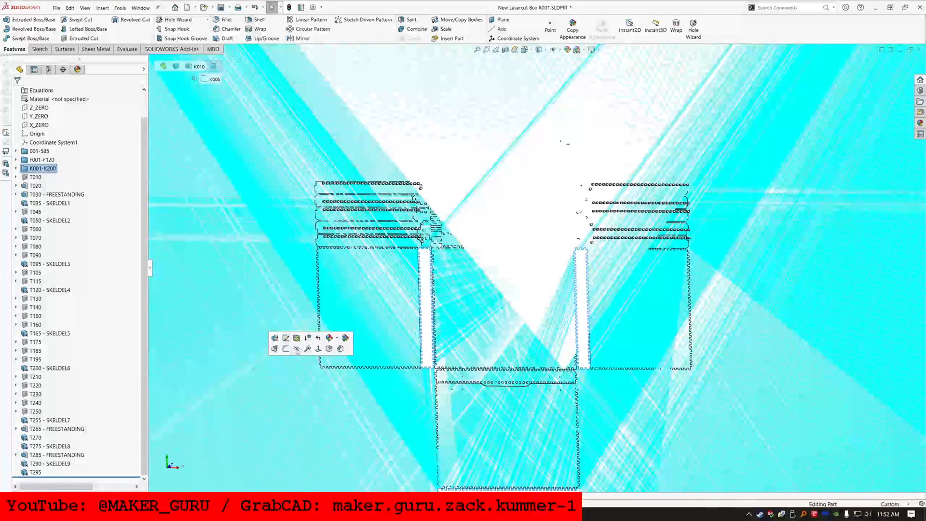
pyautogui.click(217, 398)
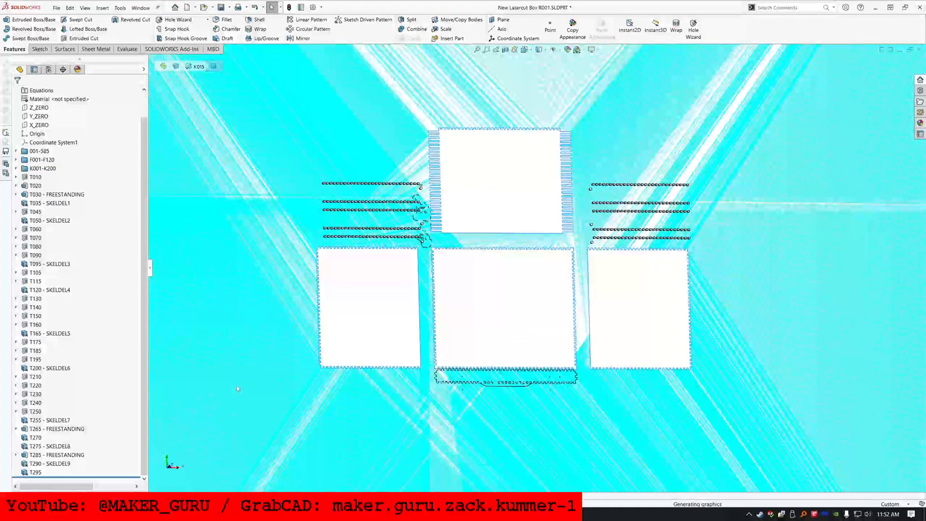
pyautogui.scroll(-5, 448, 194)
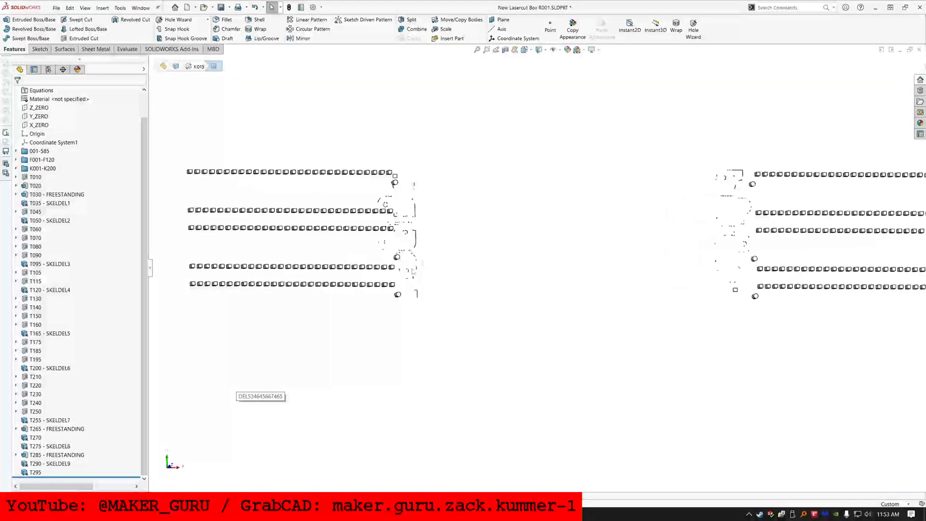
pyautogui.moveTo(447, 194); pyautogui.dragTo(445, 169, button='middle')
pyautogui.scroll(5, 436, 351)
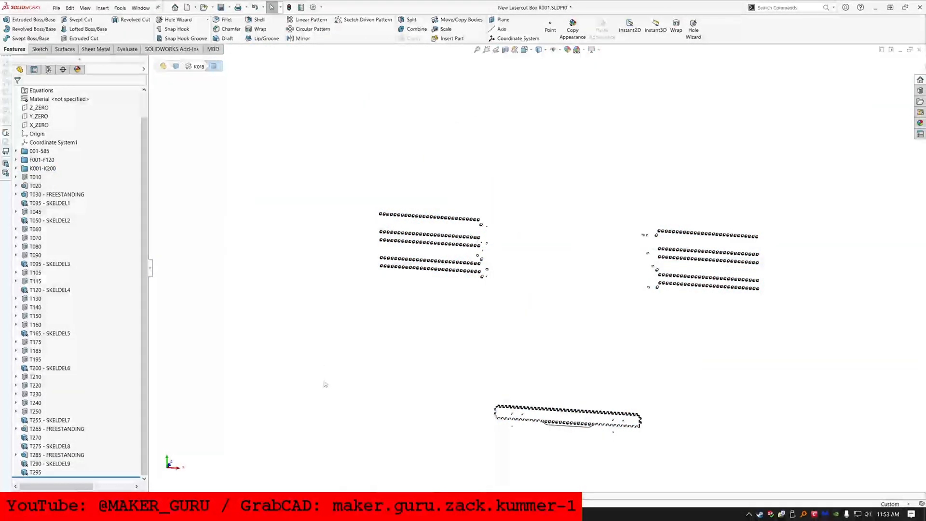
pyautogui.click(324, 384)
pyautogui.click(360, 363)
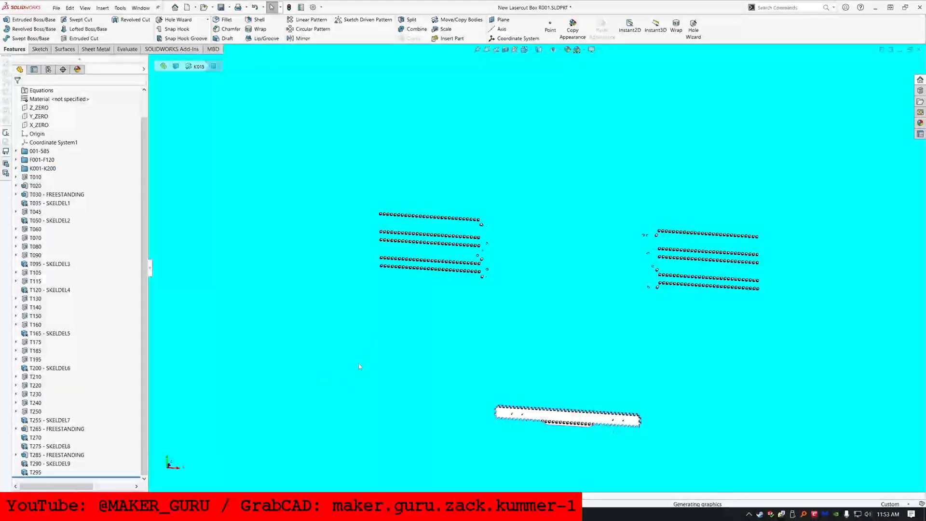
pyautogui.click(347, 386)
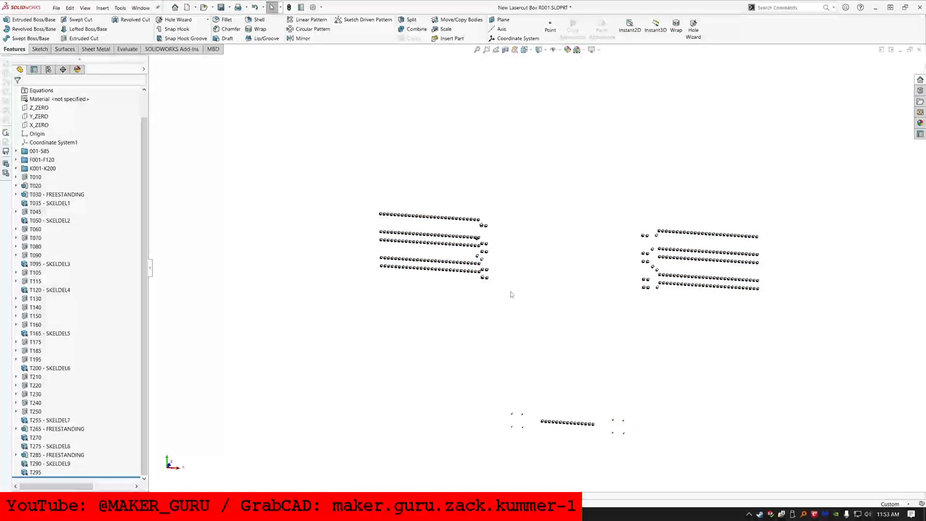
# Examine which square and round bodies belong to T285 - FREESTANDING, including the lowest round one on the hinge side
pyautogui.keyDown('ctrl'); pyautogui.moveTo(653, 439); pyautogui.dragTo(598, 374, button='middle'); pyautogui.keyUp('ctrl')
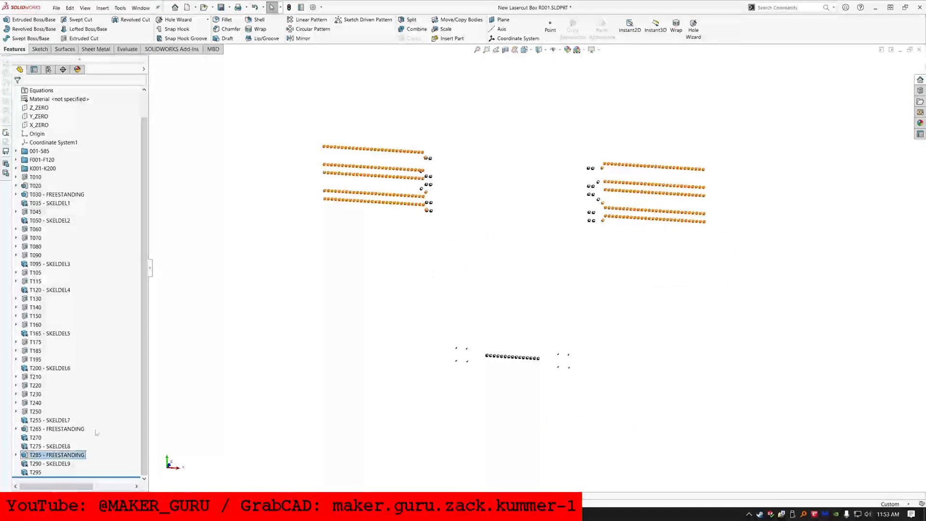
pyautogui.scroll(3, 453, 183)
pyautogui.scroll(-2, 540, 241)
pyautogui.scroll(2, 580, 217)
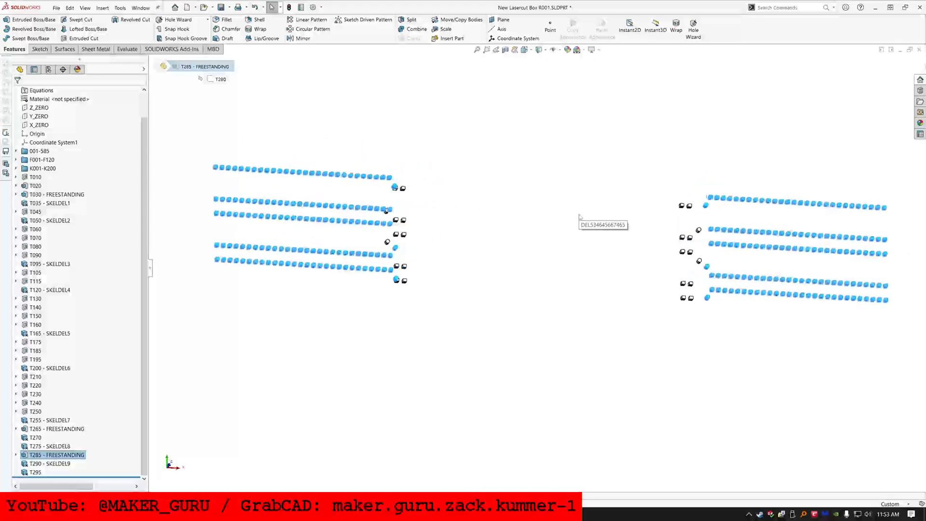
pyautogui.rightClick(59, 457)
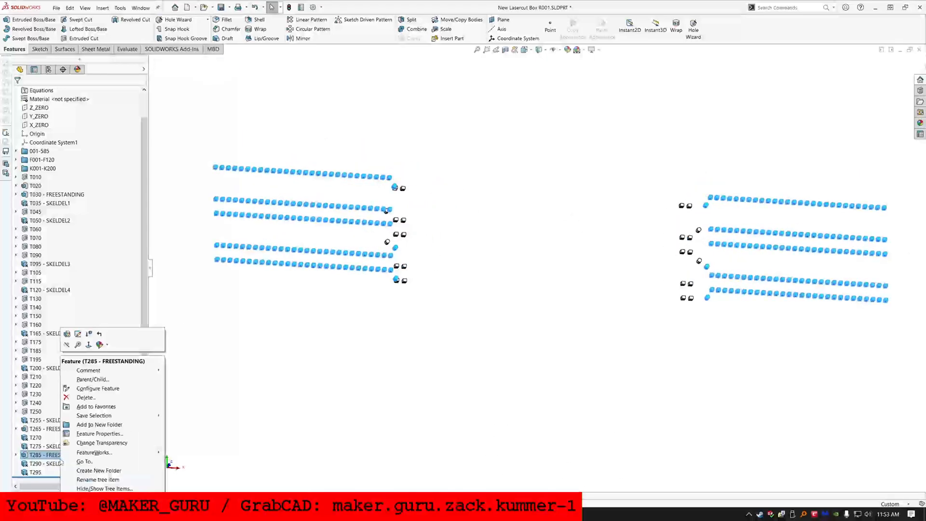
pyautogui.click(171, 409)
pyautogui.scroll(7, 370, 280)
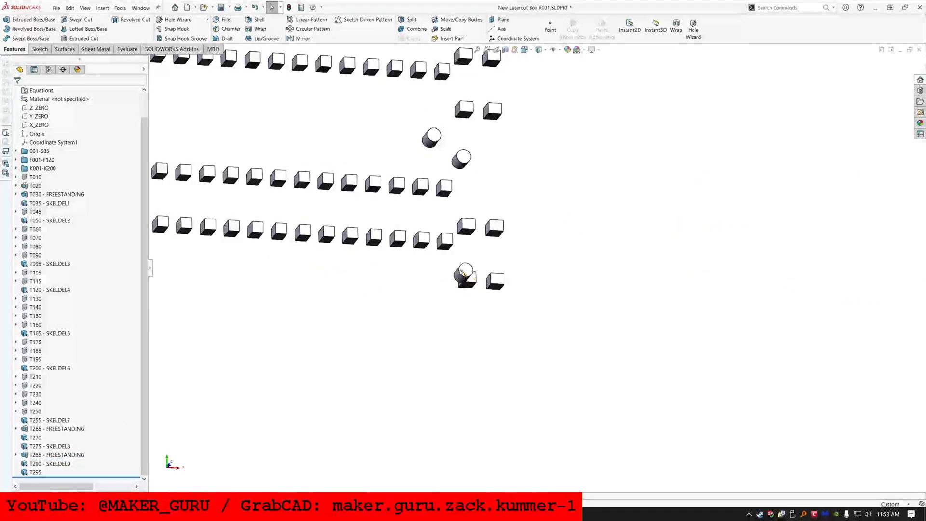
pyautogui.click(462, 273)
pyautogui.click(525, 248)
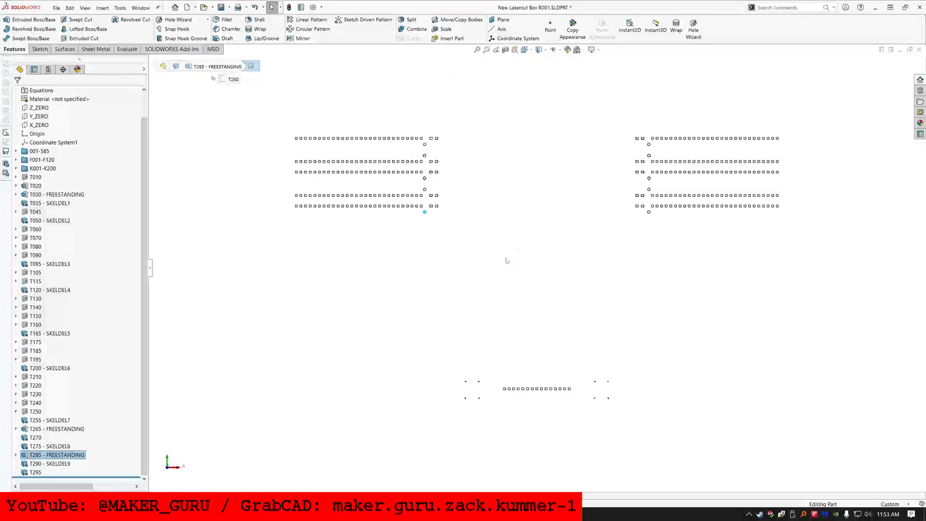
# Hide the bodies of T285 - FREESTANDING and T265 - FREESTANDING, and check T265 against the remaining round bodies
pyautogui.click(60, 455)
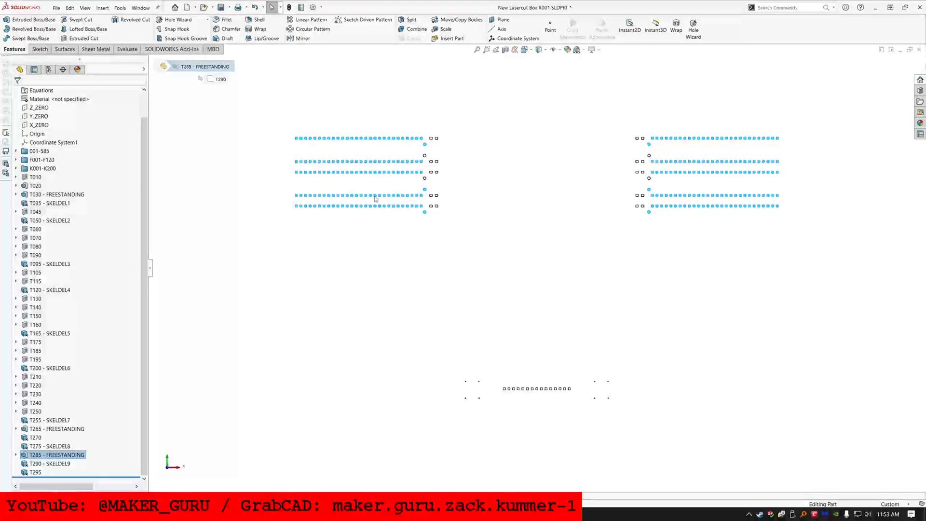
pyautogui.click(506, 181)
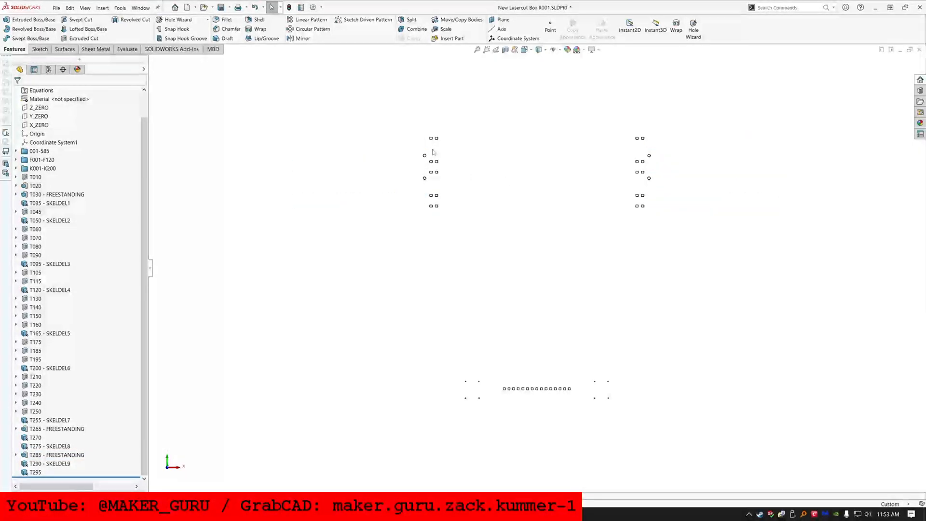
pyautogui.click(74, 429)
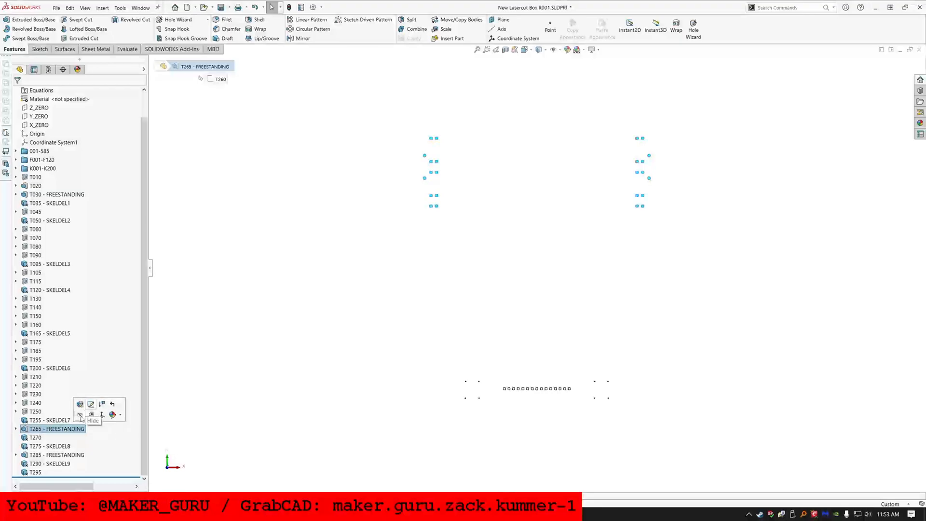
pyautogui.click(514, 272)
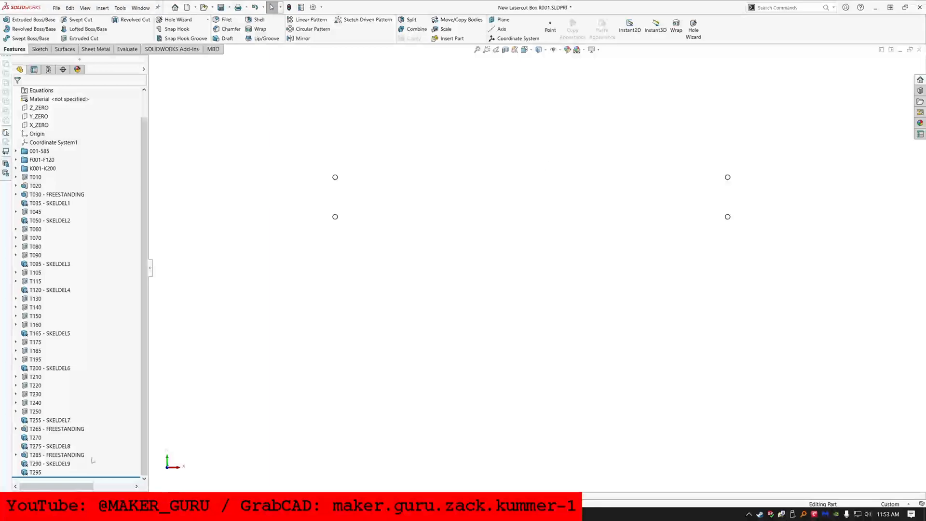
pyautogui.click(71, 429)
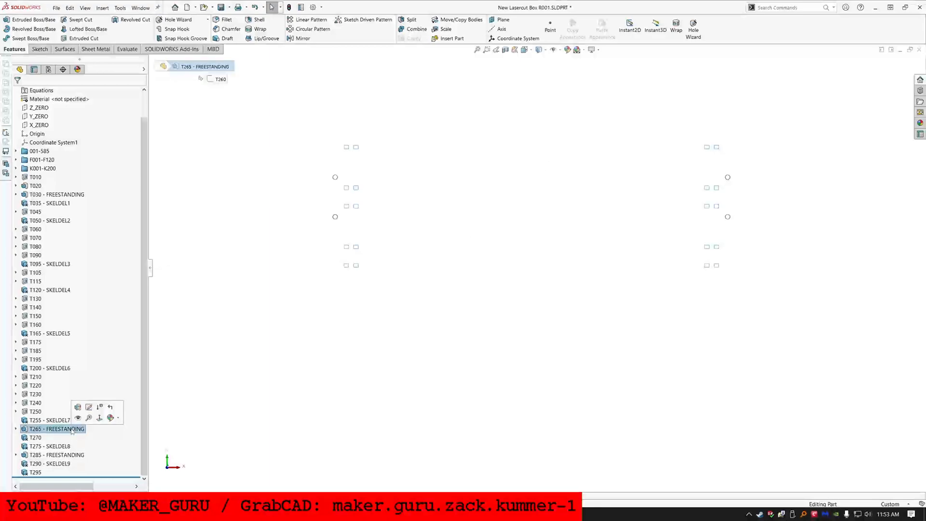
pyautogui.click(346, 350)
# Delete the four round K170 bodies that remain displayed, using only those in the Delete/Keep Body selection
pyautogui.scroll(1, 58, 234)
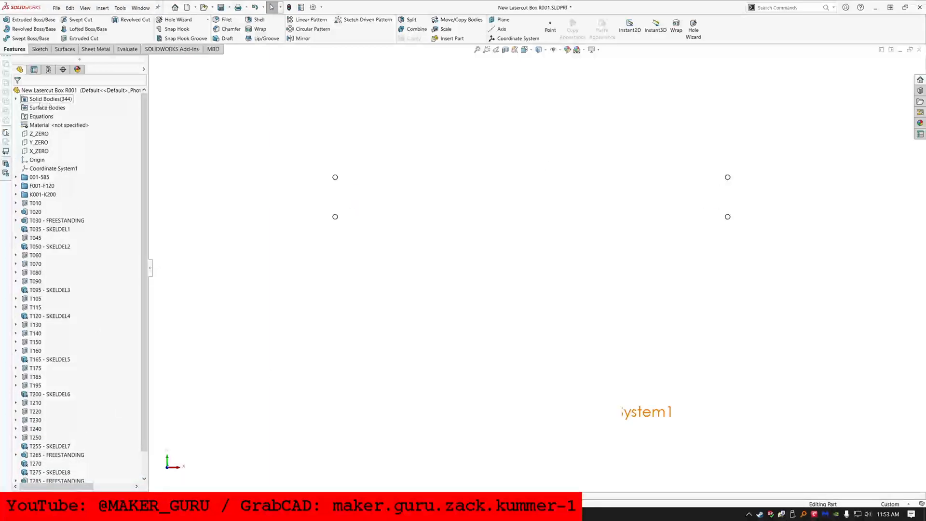
pyautogui.click(15, 99)
pyautogui.click(63, 203)
pyautogui.press('Delete')
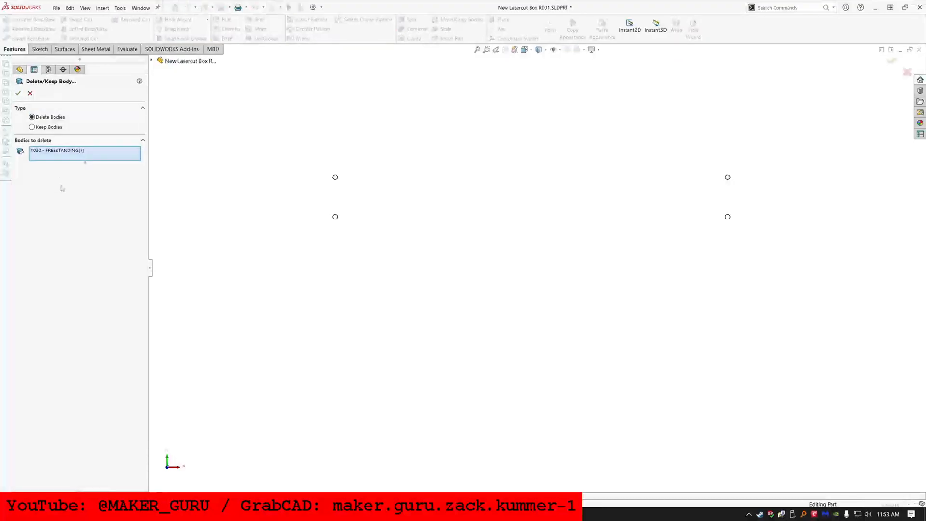
pyautogui.rightClick(58, 151)
pyautogui.click(73, 167)
pyautogui.click(335, 217)
pyautogui.click(335, 177)
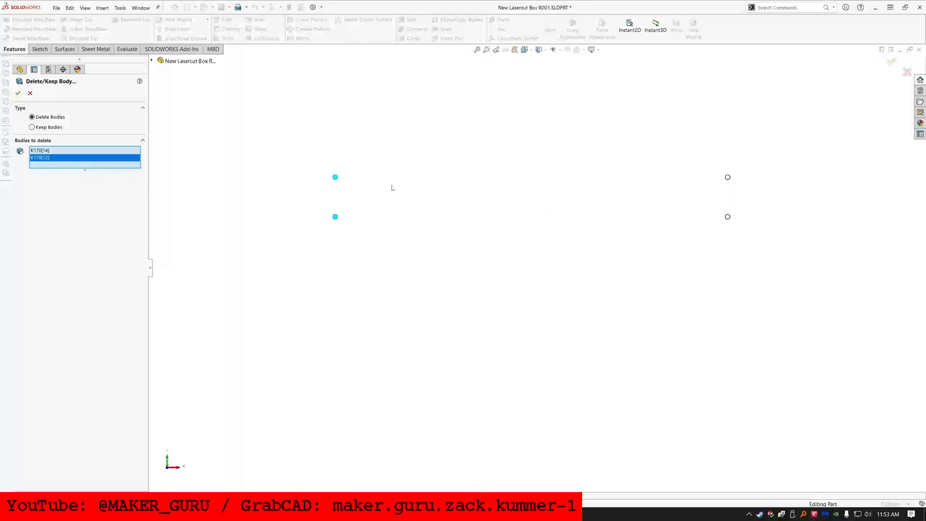
pyautogui.click(727, 217)
pyautogui.click(727, 177)
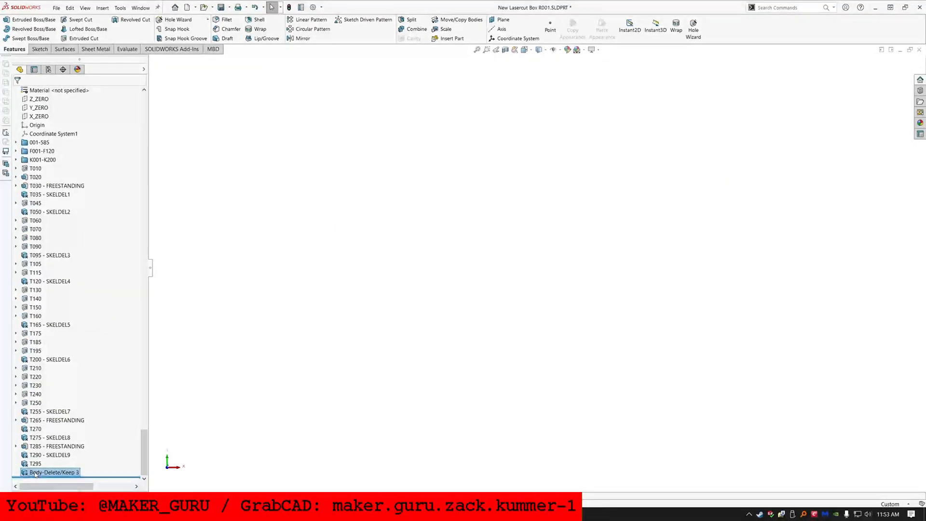
# Try to rename the newest body-delete feature as T230, and as T235
pyautogui.click(35, 472)
pyautogui.write('T30')
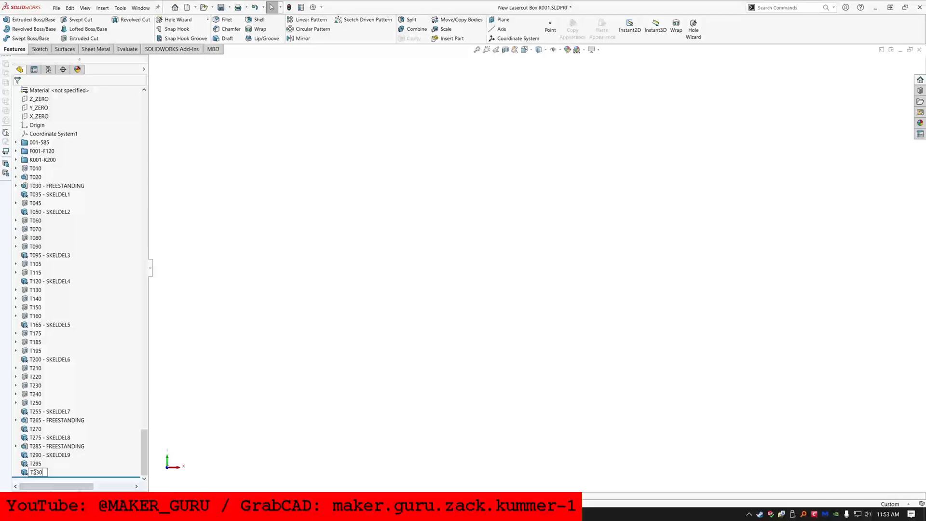
pyautogui.press('Return')
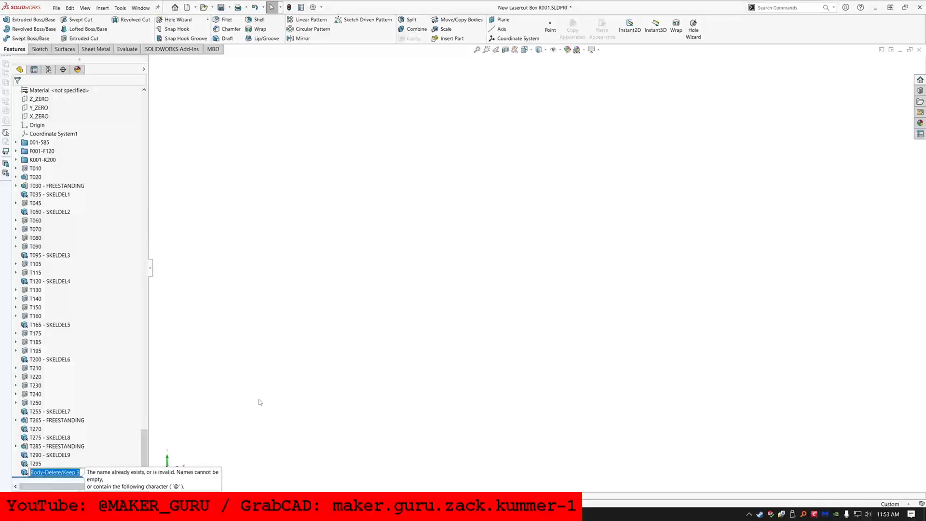
pyautogui.write('T235')
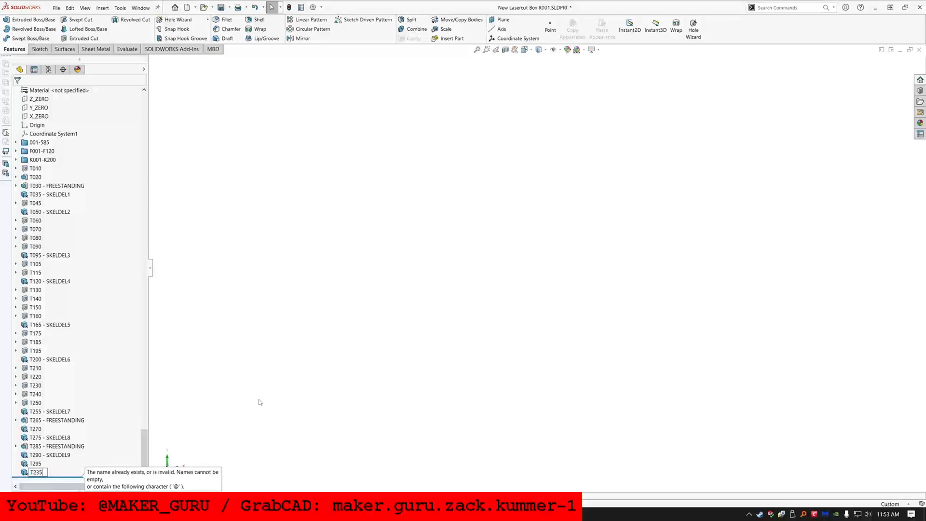
pyautogui.press('Return')
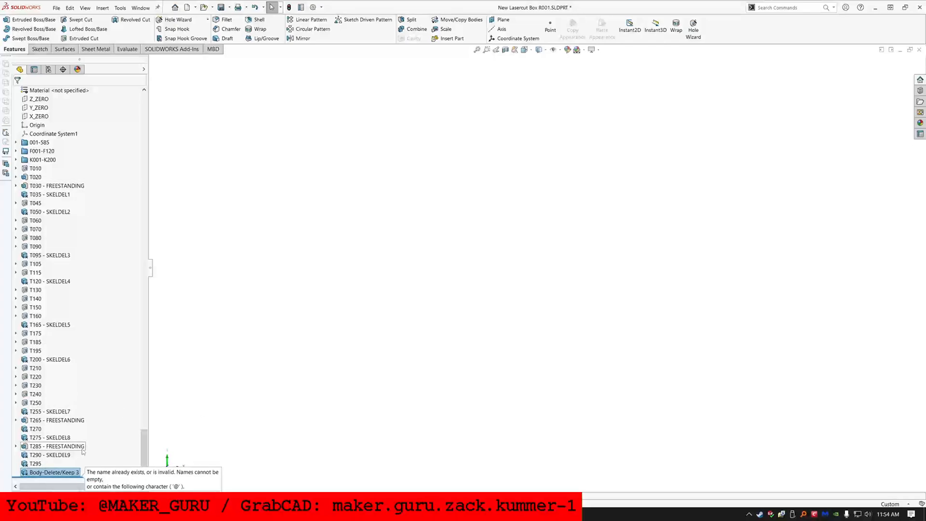
# Rename the newest body-delete feature at the end of the feature tree as T300
pyautogui.press('t')
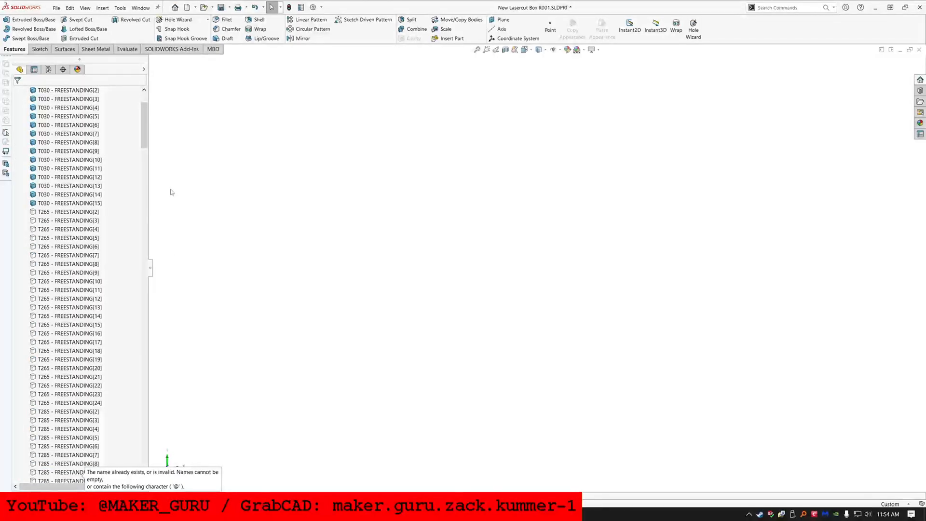
pyautogui.moveTo(144, 127); pyautogui.dragTo(140, 469)
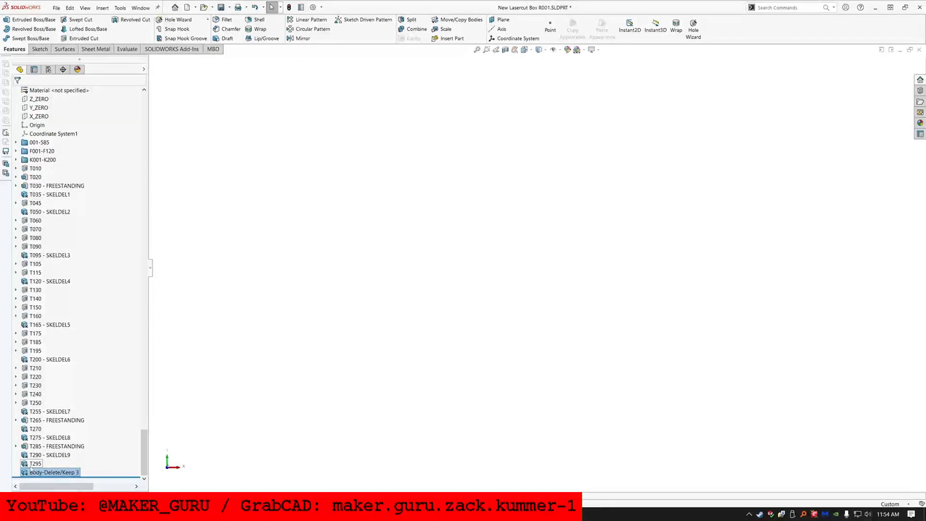
pyautogui.click(37, 476)
pyautogui.write('T300')
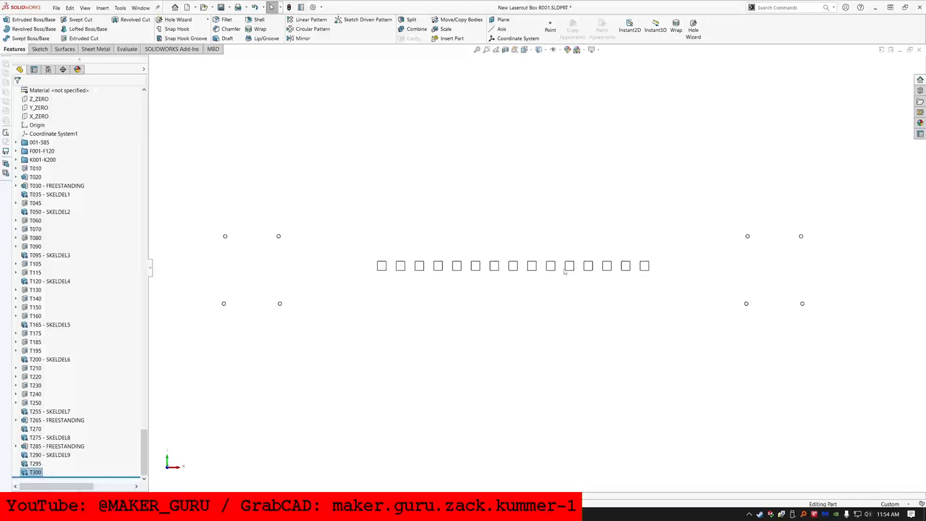
# Open sketch T025 of T030 - FREESTANDING for editing and hide the two panel bodies behind the row of squares
pyautogui.click(382, 266)
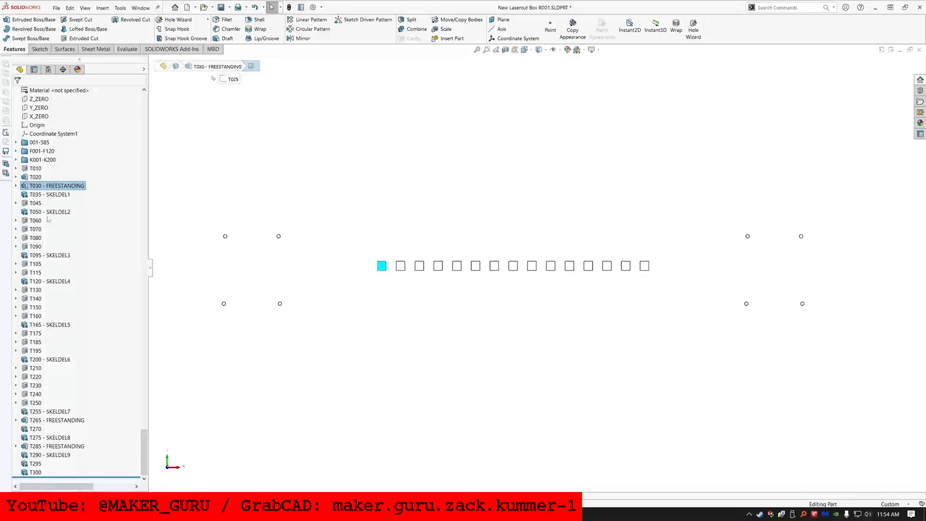
pyautogui.click(56, 187)
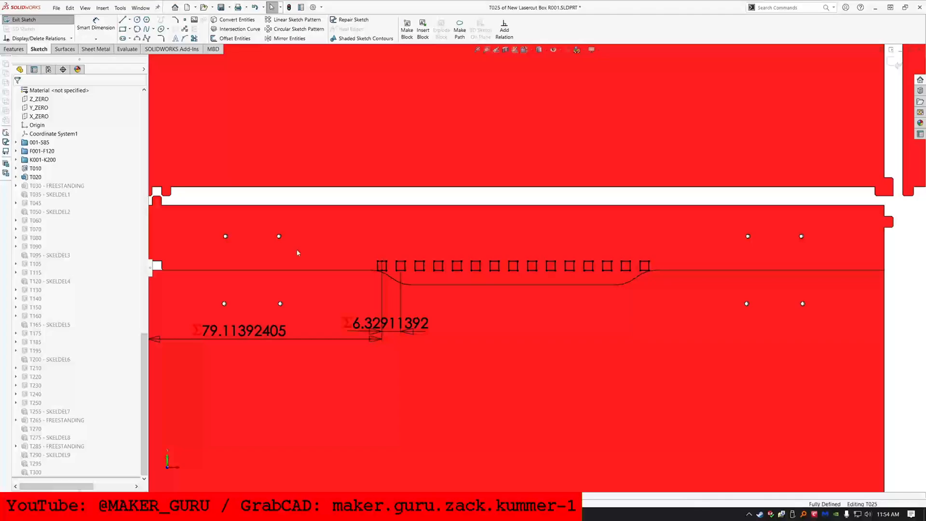
pyautogui.rightClick(301, 238)
pyautogui.click(322, 348)
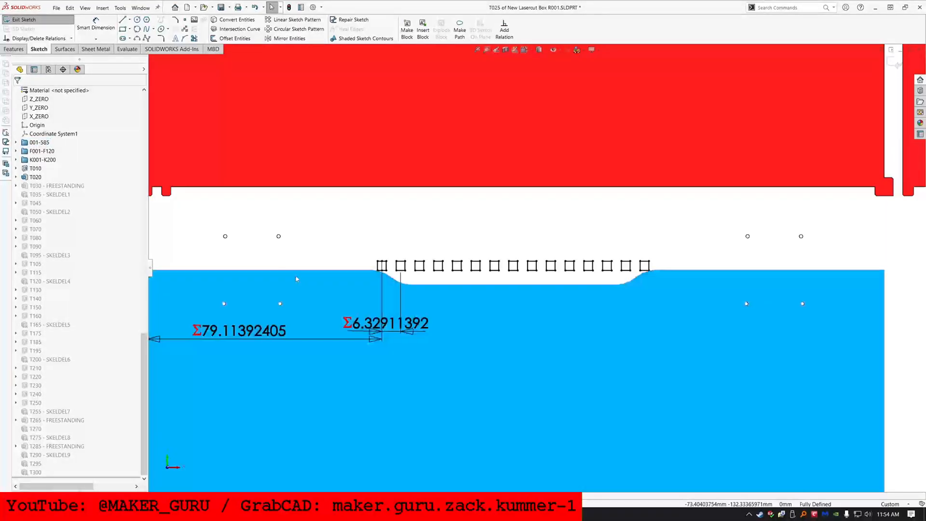
pyautogui.rightClick(299, 274)
pyautogui.click(330, 376)
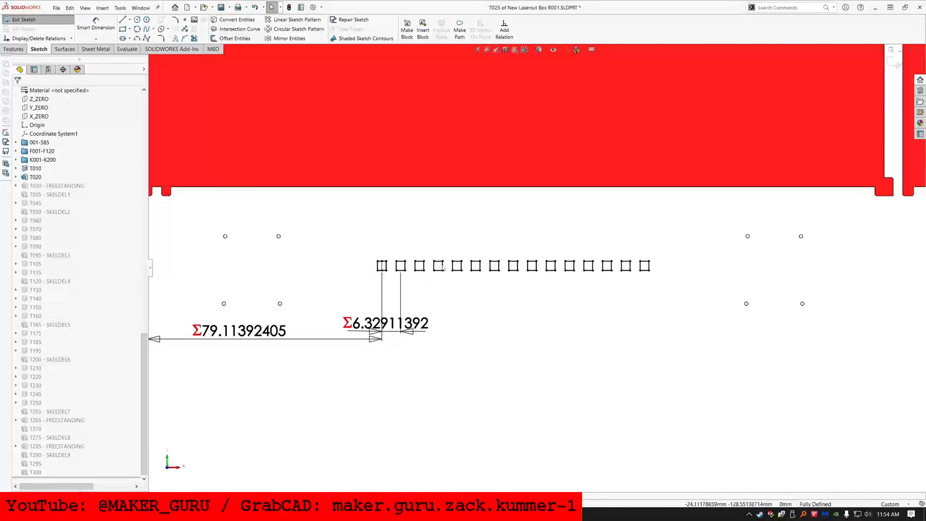
# Add the outlines of the four upper round bodies to sketch T025 with Convert Entities and exit the sketch
pyautogui.scroll(3, 396, 265)
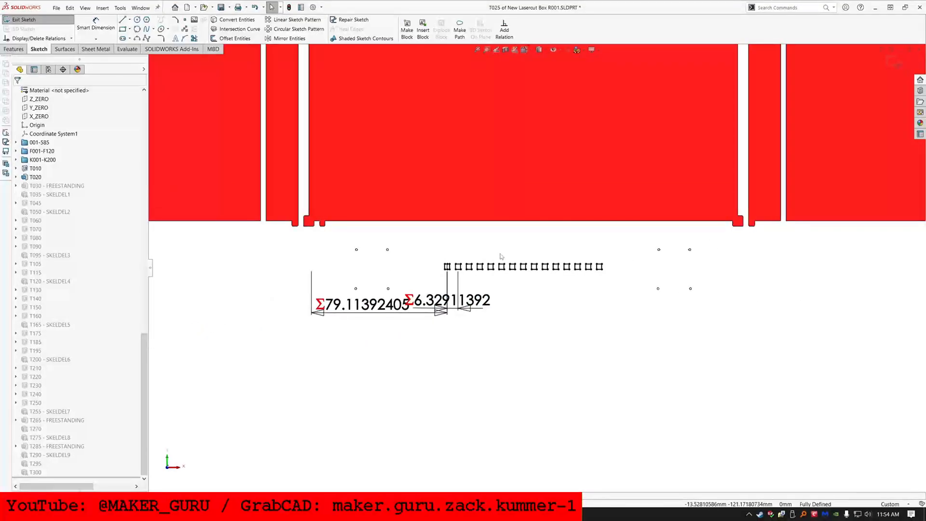
pyautogui.scroll(-3, 500, 258)
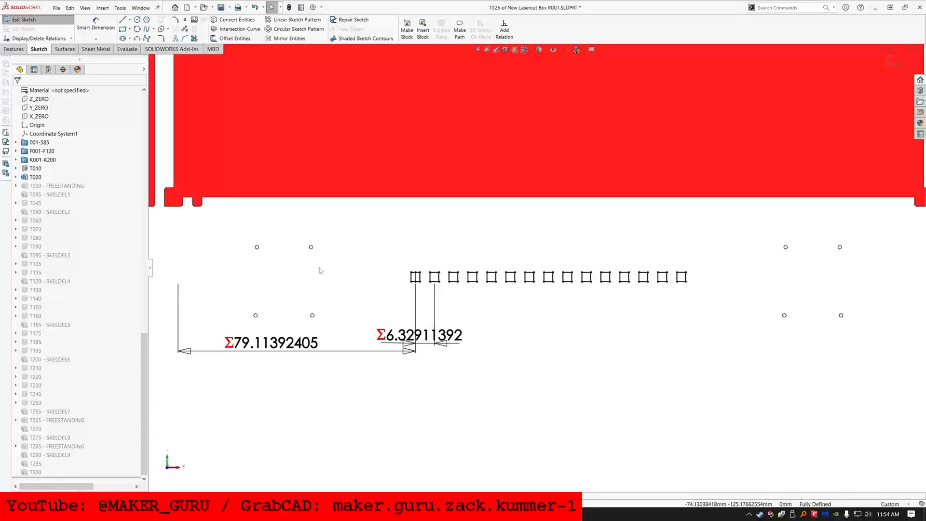
pyautogui.scroll(-4, 207, 251)
pyautogui.click(312, 244)
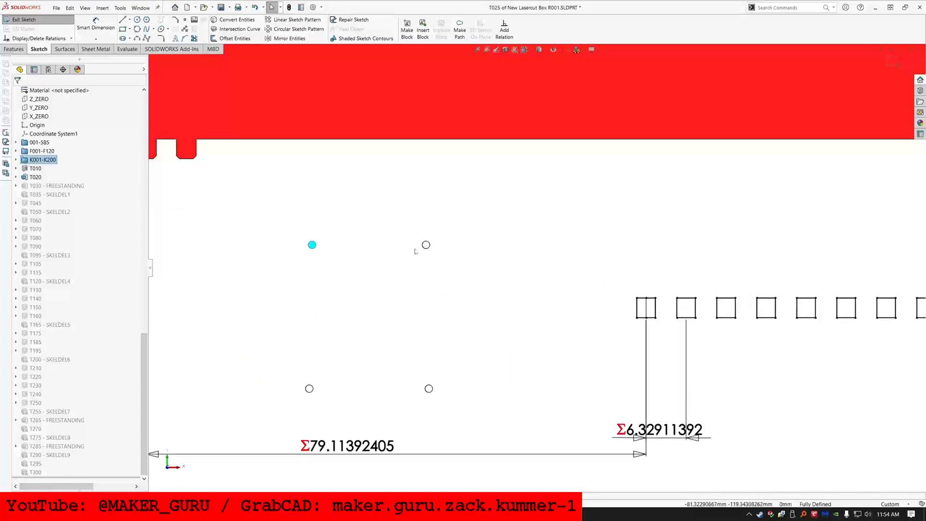
pyautogui.scroll(4, 426, 245)
pyautogui.scroll(-4, 717, 262)
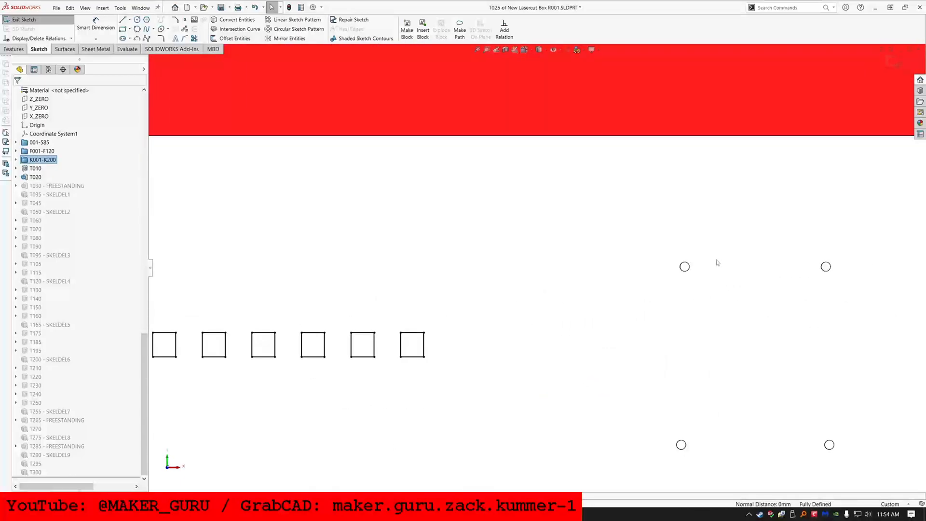
pyautogui.click(685, 267)
pyautogui.click(825, 268)
pyautogui.scroll(3, 531, 265)
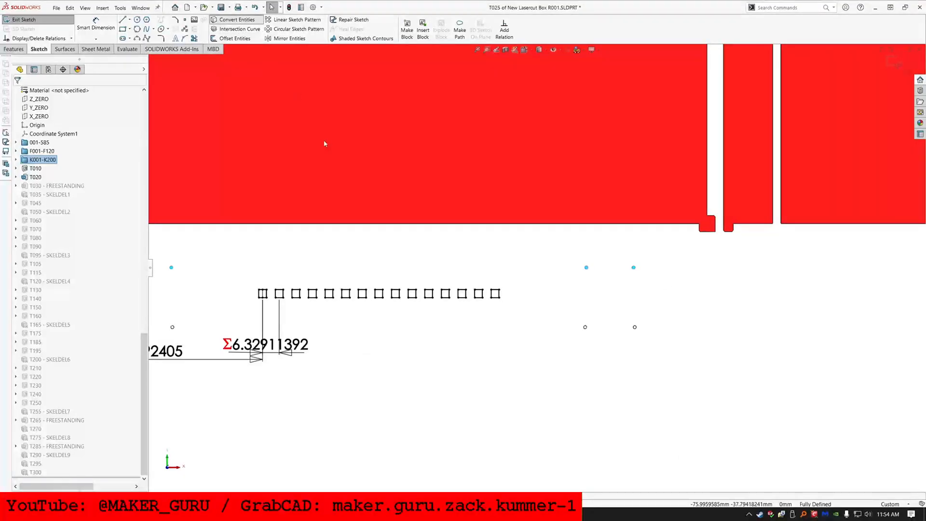
pyautogui.click(27, 21)
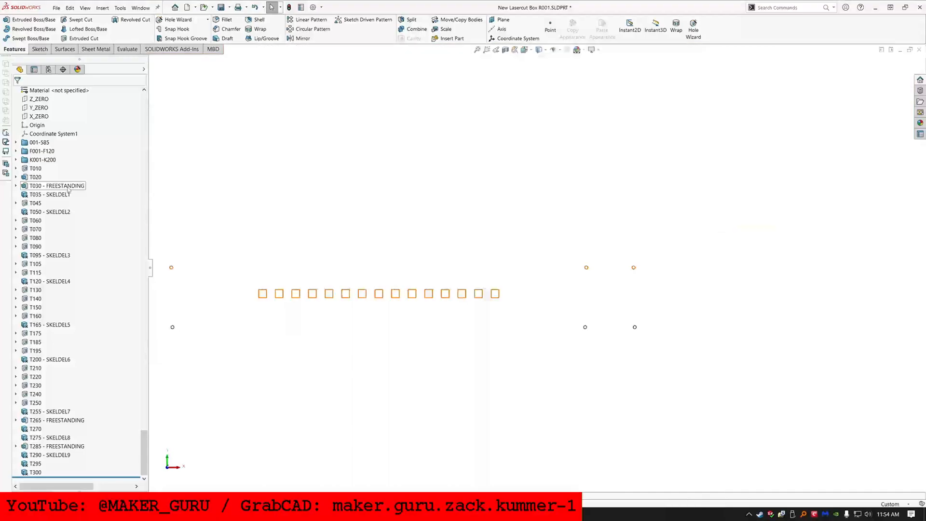
# Hide the T030 - FREESTANDING bodies and delete the four upper round K120 bodies
pyautogui.click(68, 186)
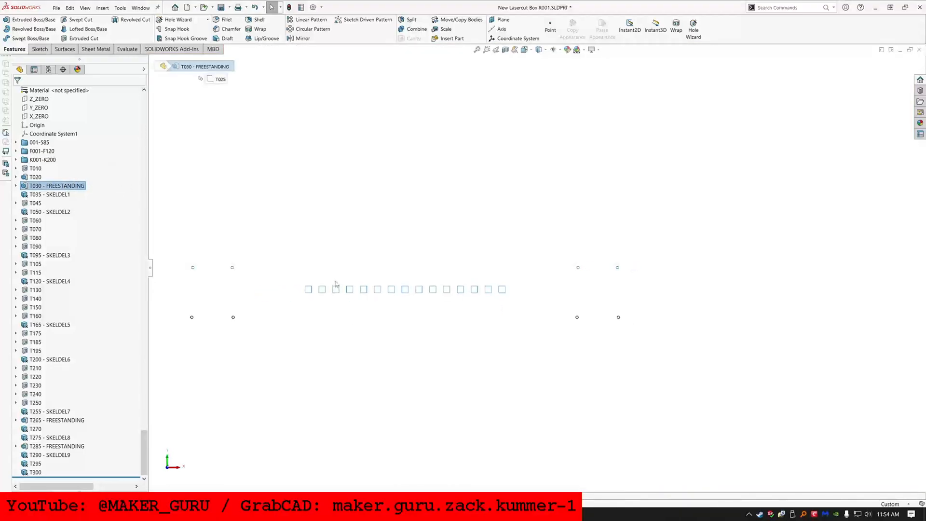
pyautogui.scroll(6, 45, 142)
pyautogui.click(47, 148)
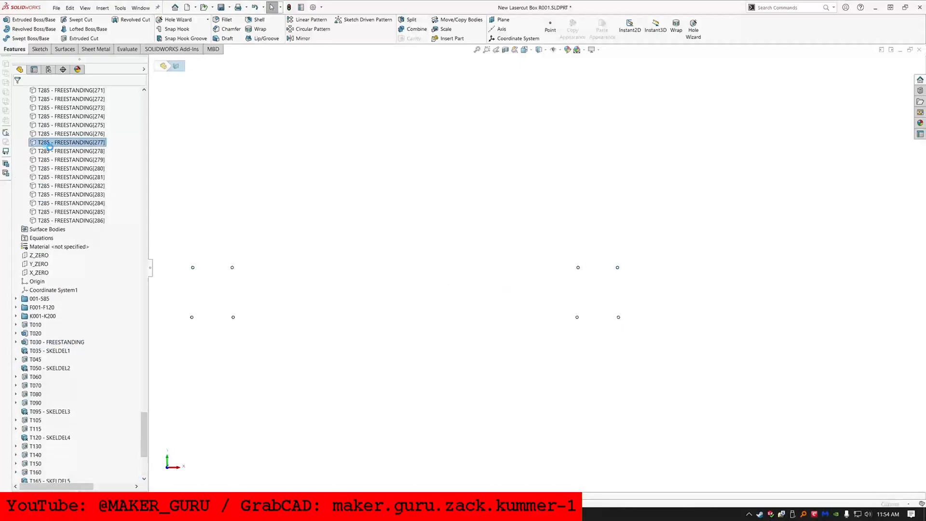
pyautogui.press('Delete')
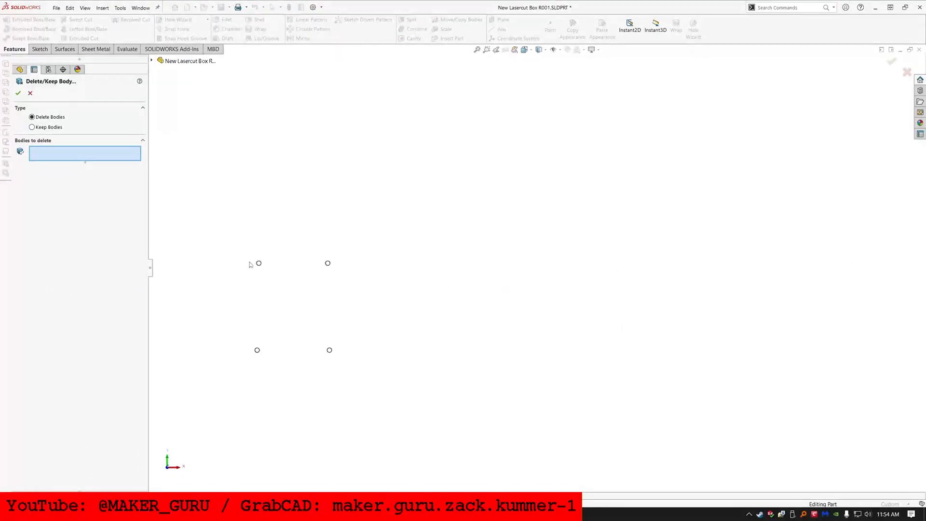
pyautogui.click(259, 263)
pyautogui.click(328, 264)
pyautogui.scroll(3, 530, 269)
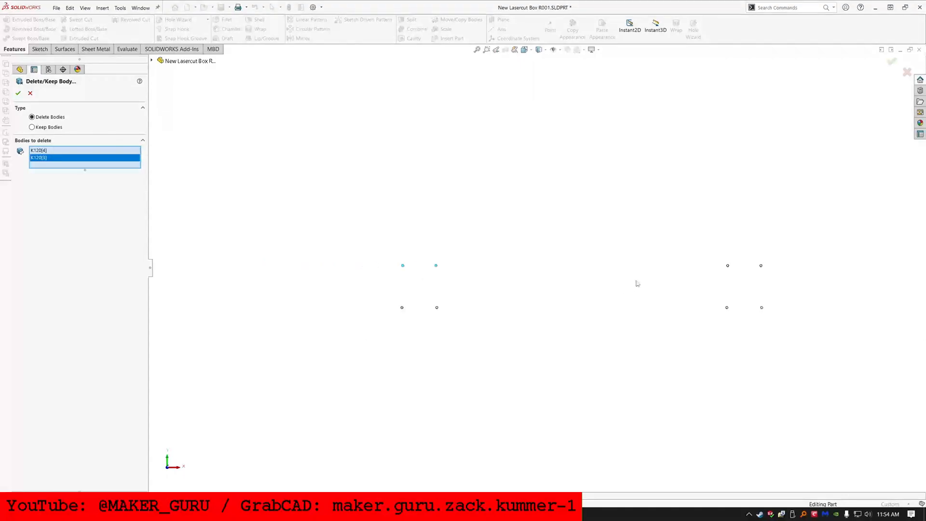
pyautogui.scroll(-2, 689, 276)
pyautogui.click(662, 261)
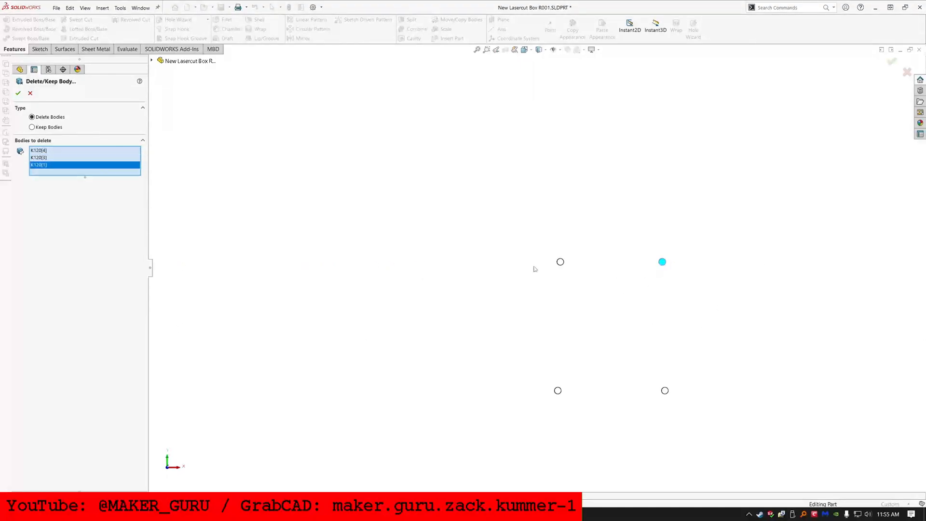
pyautogui.click(560, 263)
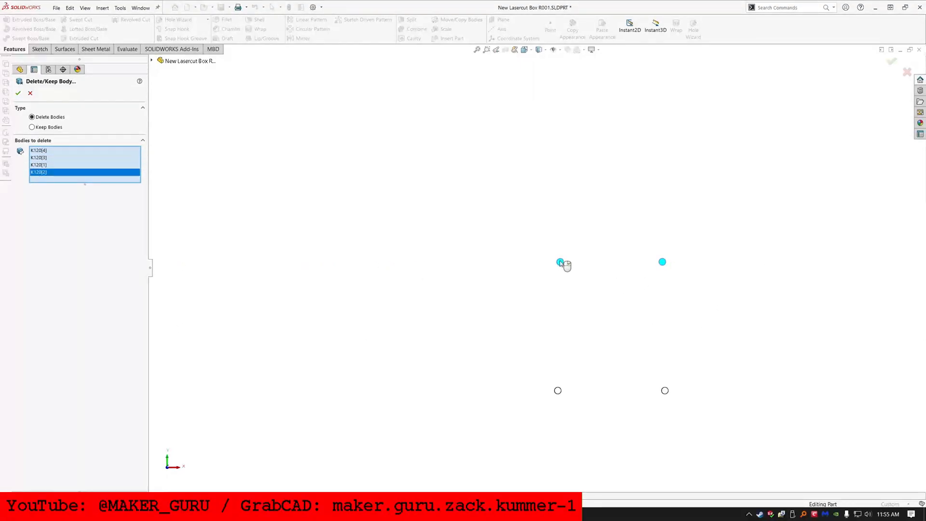
pyautogui.rightClick(401, 304)
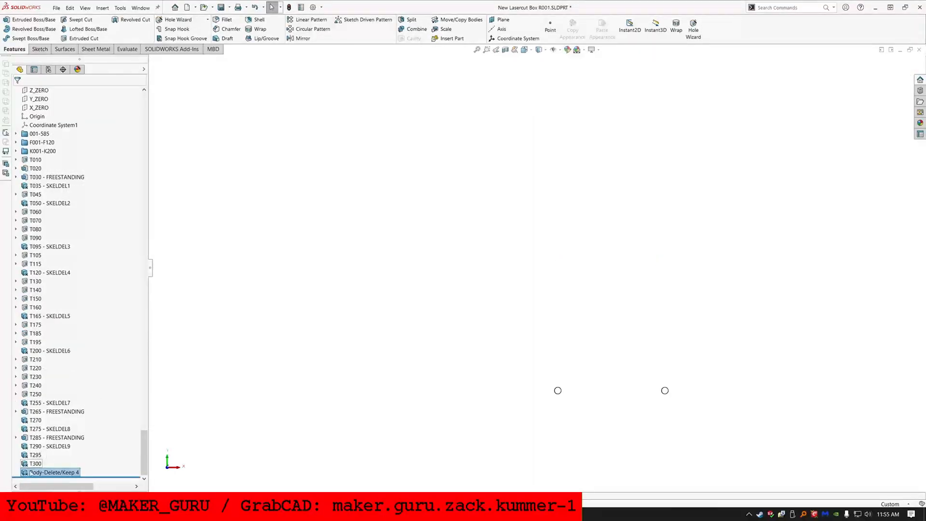
# Rename the new body-delete feature at the end of the feature tree as T305
pyautogui.click(38, 474)
pyautogui.click(37, 472)
pyautogui.write('T305')
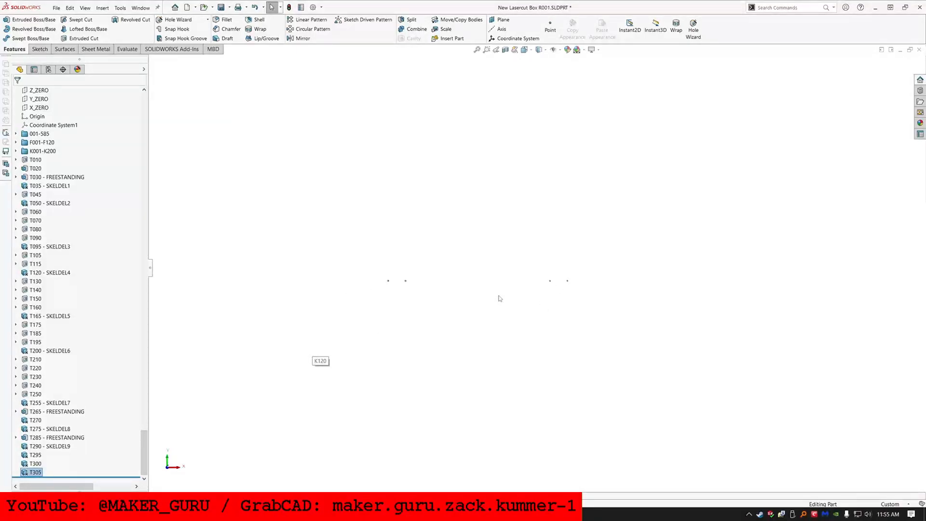
# Start a sketch on the face of a remaining K110 round body and add the outlines of all four with Convert Entities
pyautogui.scroll(20, 76, 217)
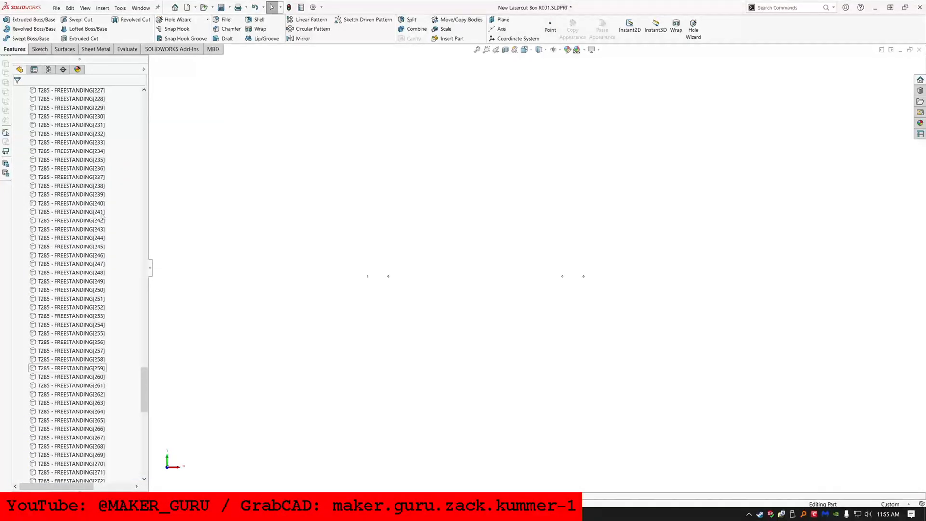
pyautogui.scroll(9, 106, 218)
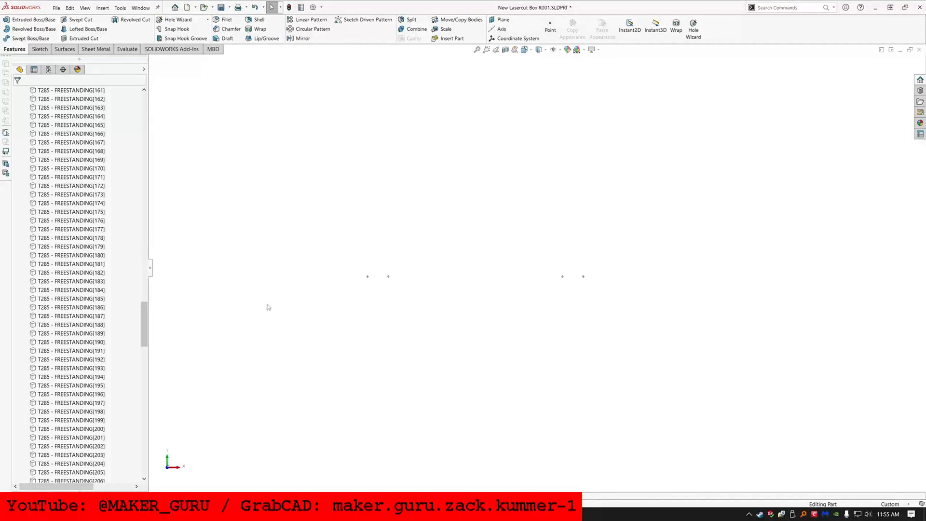
pyautogui.scroll(-5, 386, 269)
pyautogui.click(271, 347)
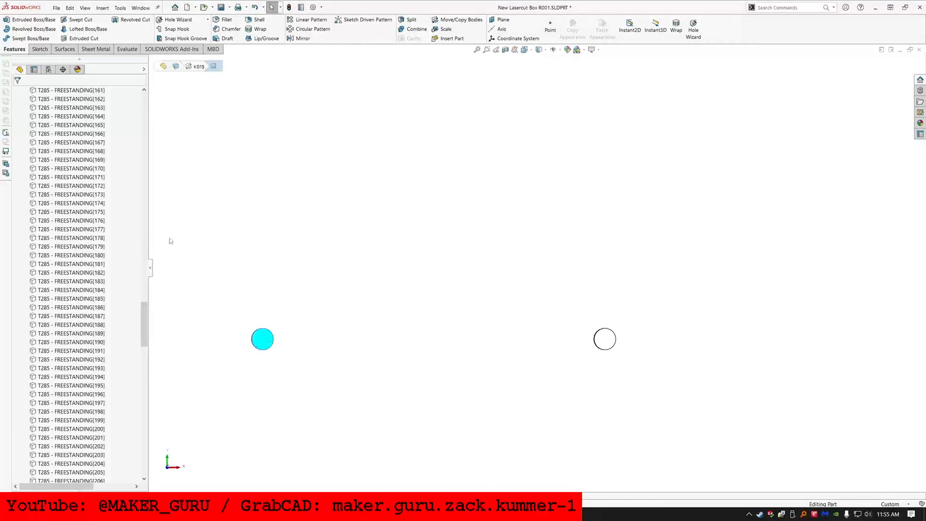
pyautogui.click(19, 19)
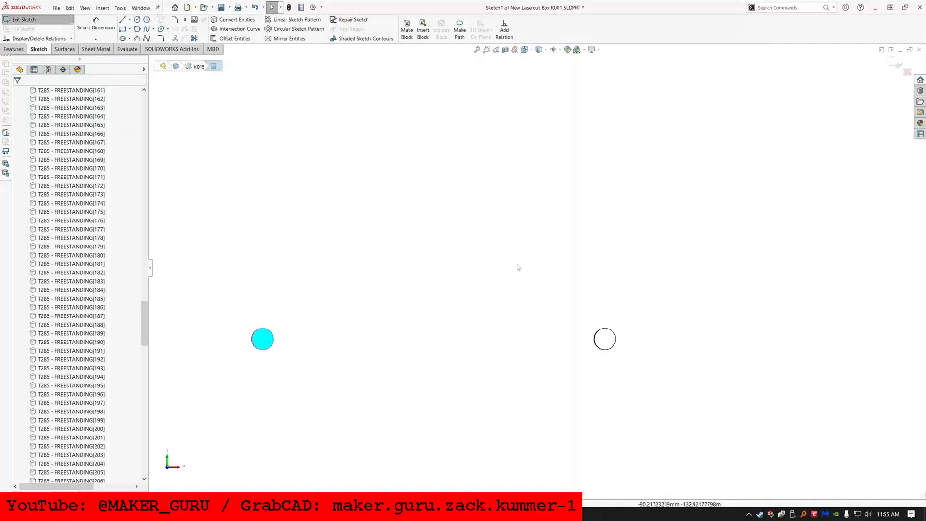
pyautogui.scroll(-5, 759, 304)
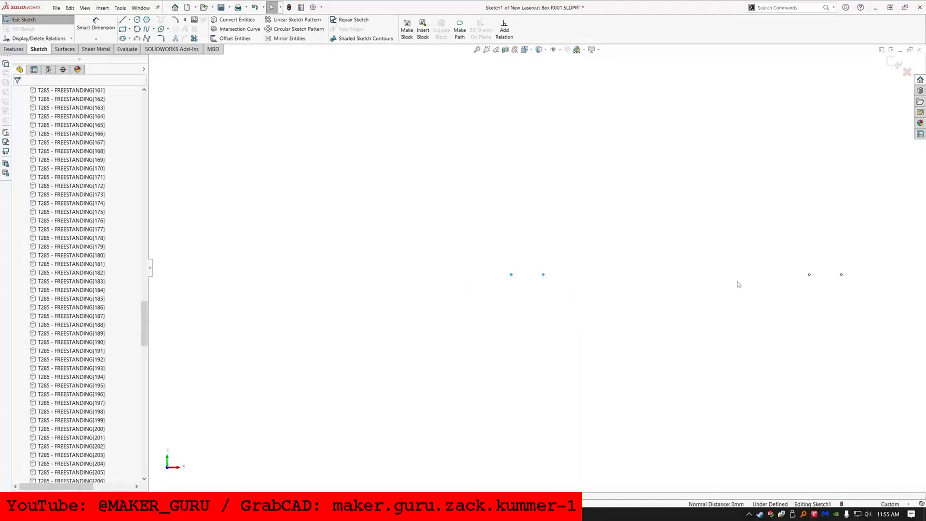
pyautogui.click(898, 235)
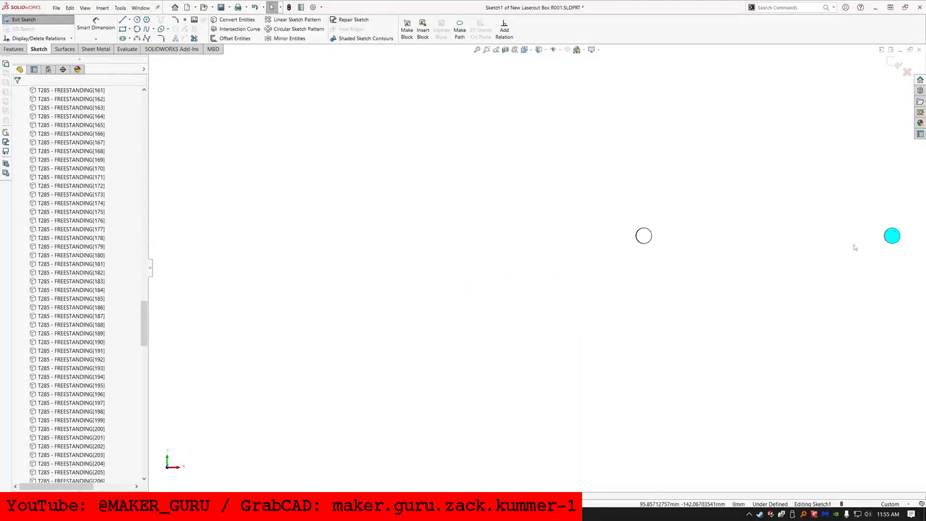
pyautogui.keyDown('ctrl'); pyautogui.click(637, 235); pyautogui.keyUp('ctrl')
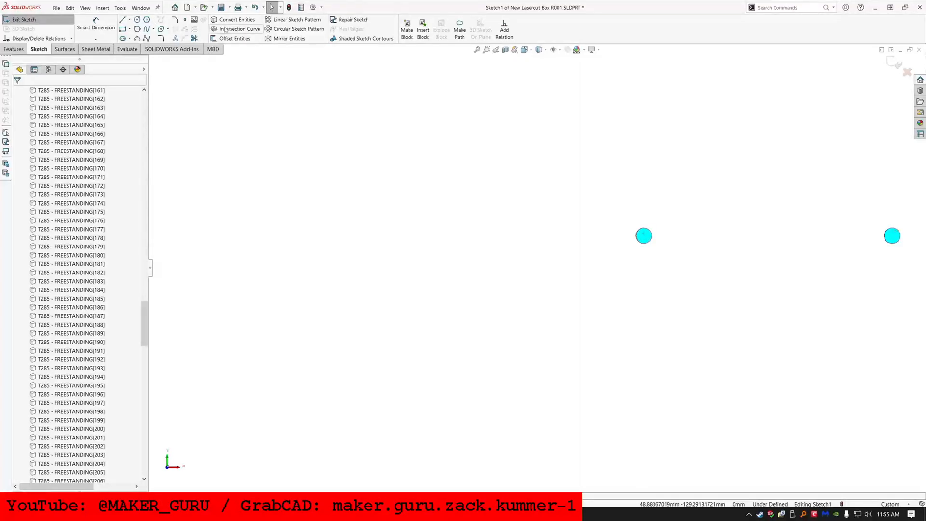
pyautogui.press('Escape')
# Extrude the four converted circles blind by 10 mm as separate bodies, with Merge result turned off
pyautogui.click(13, 49)
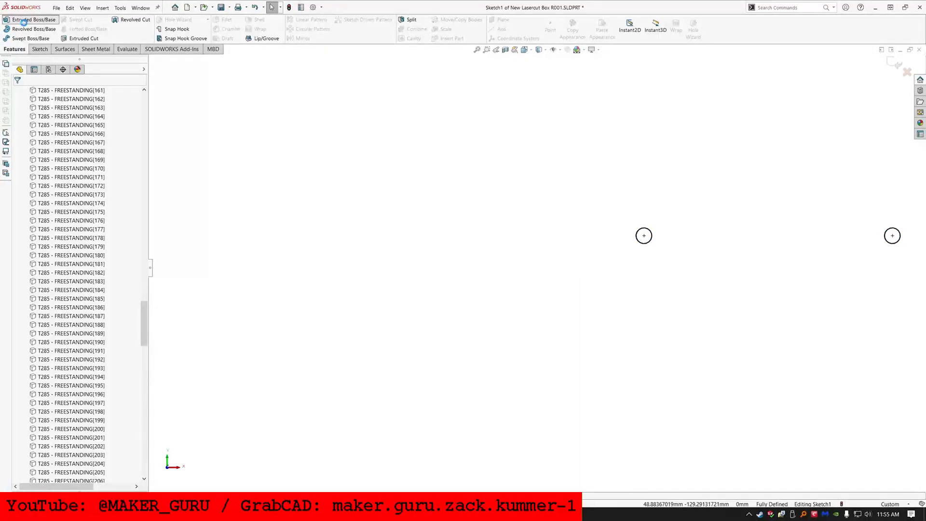
pyautogui.click(30, 20)
pyautogui.click(30, 187)
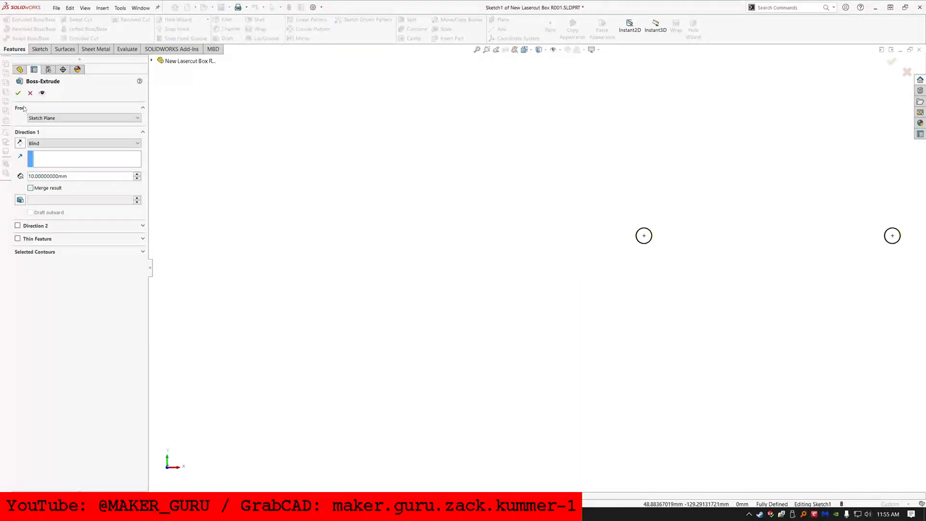
pyautogui.click(18, 93)
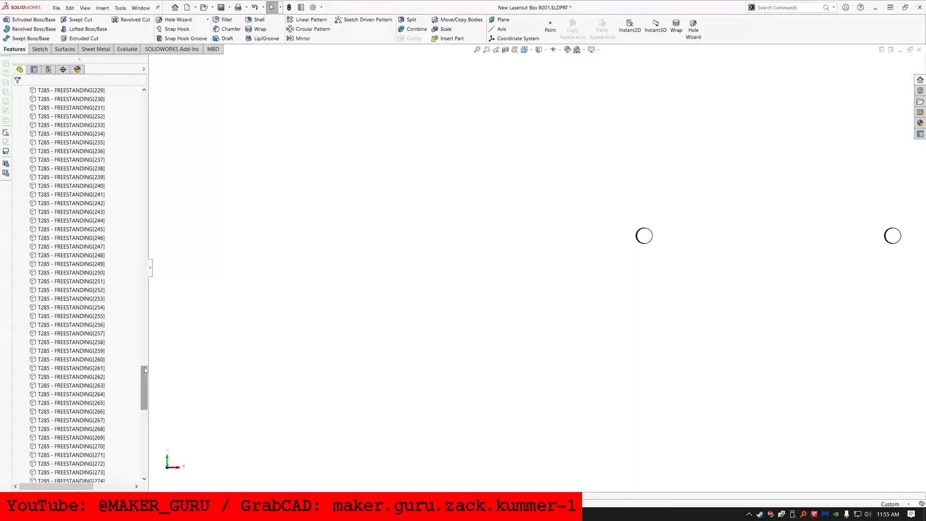
# Rename the sketch under the new extrusion as T310
pyautogui.click(16, 473)
pyautogui.click(44, 473)
pyautogui.press('F2')
pyautogui.write('T310')
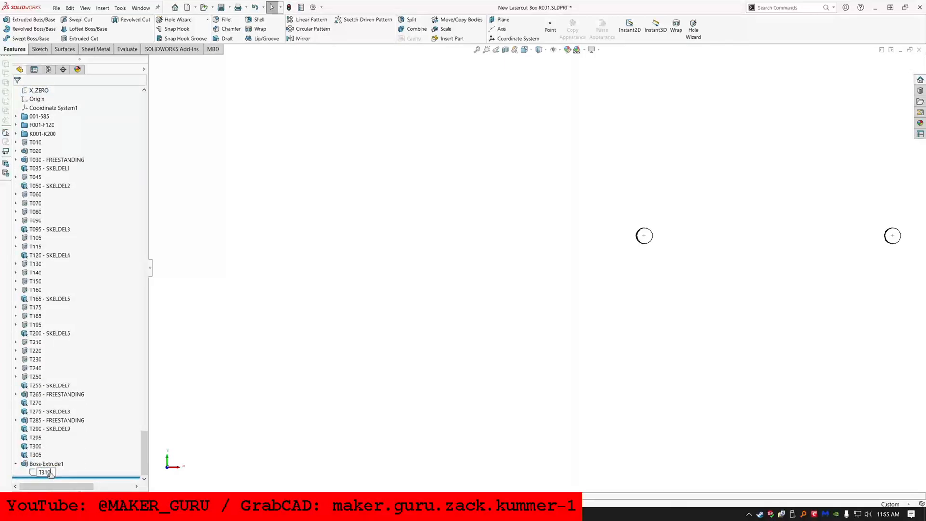
pyautogui.press('Return')
# Rename the new extrusion at the end of the feature tree as T315 - FREESTANDING
pyautogui.click(47, 466)
pyautogui.press('F2')
pyautogui.write('T315 - FRE')
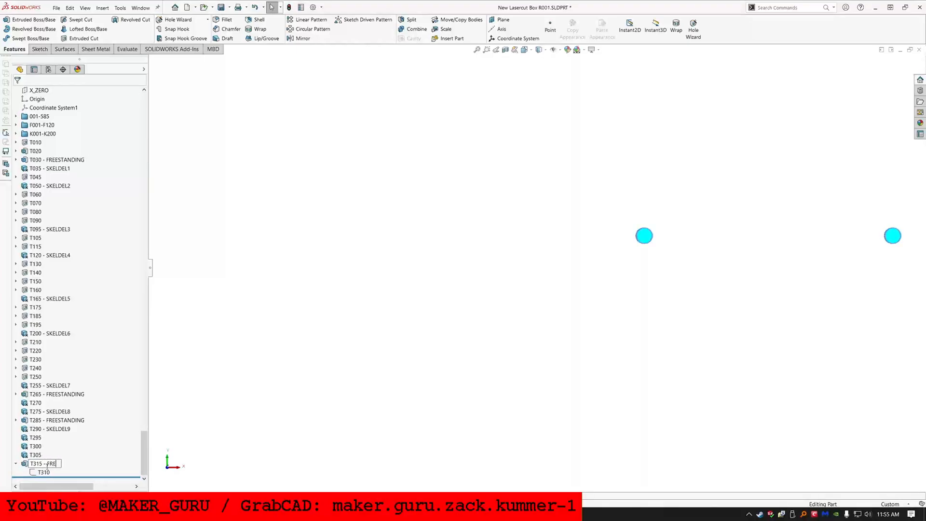
pyautogui.write('ESTANDING')
pyautogui.press('Return')
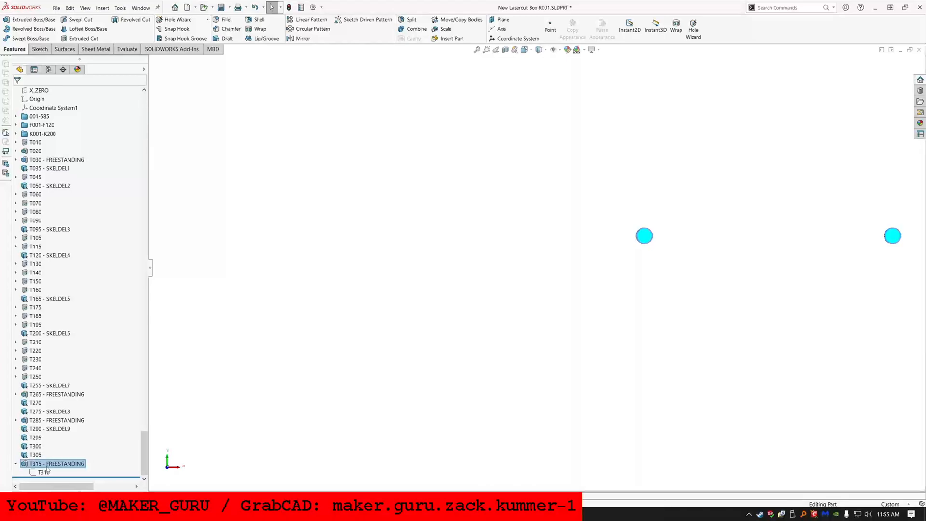
# Hide the T315 - FREESTANDING bodies and delete the four K110 round bodies
pyautogui.rightClick(47, 464)
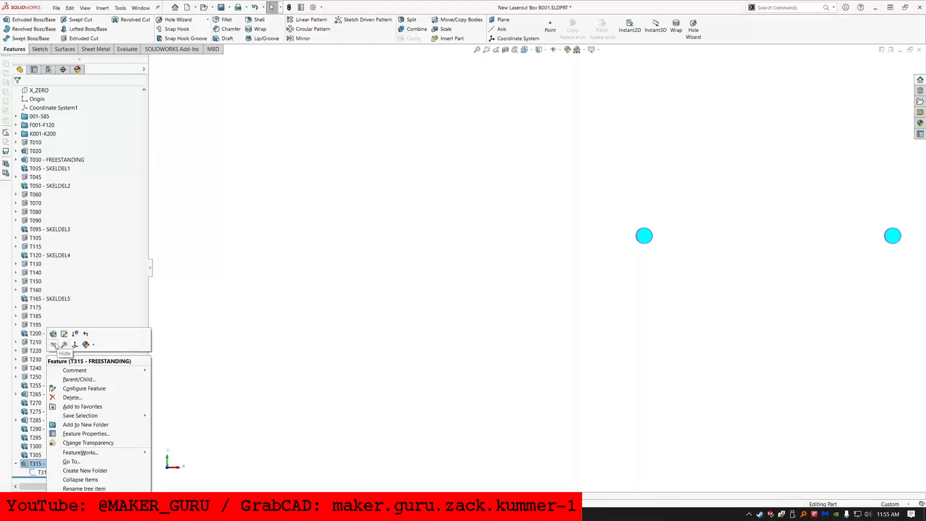
pyautogui.click(73, 345)
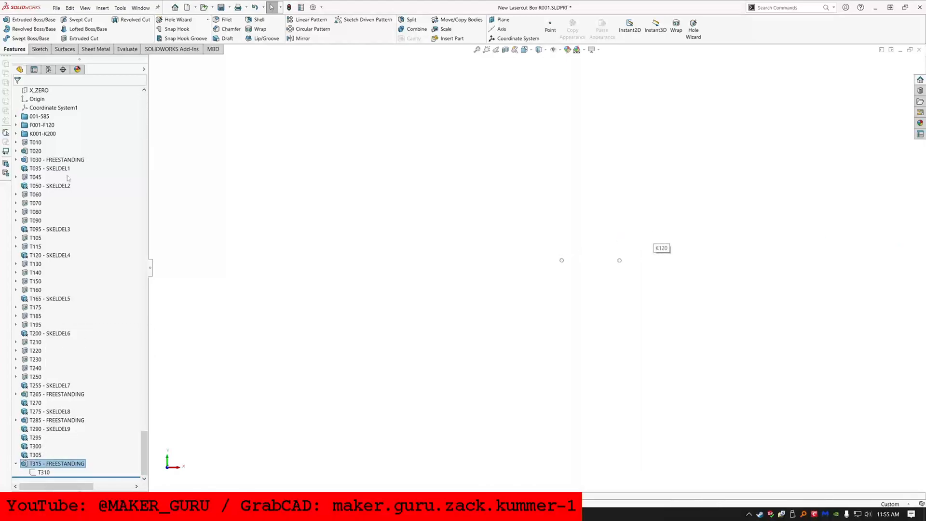
pyautogui.scroll(6, 60, 193)
pyautogui.click(60, 143)
pyautogui.press('Delete')
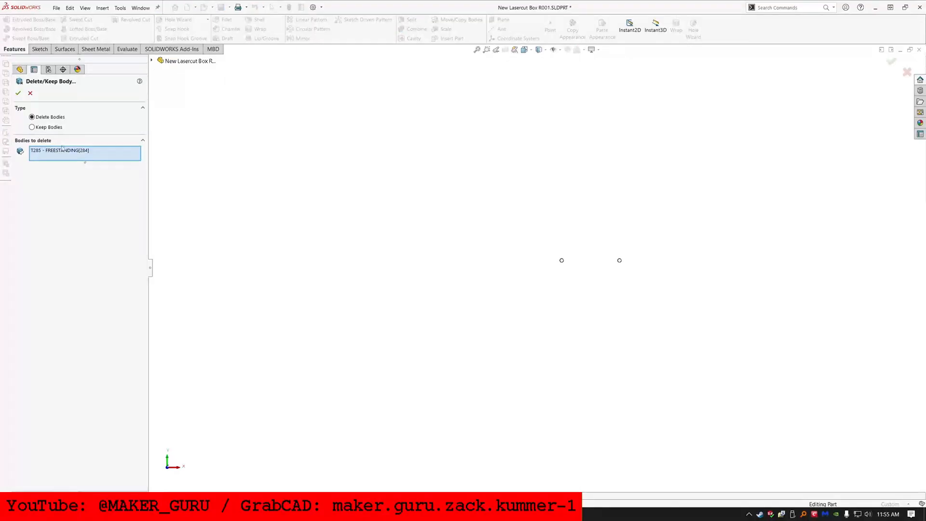
pyautogui.scroll(-5, 699, 269)
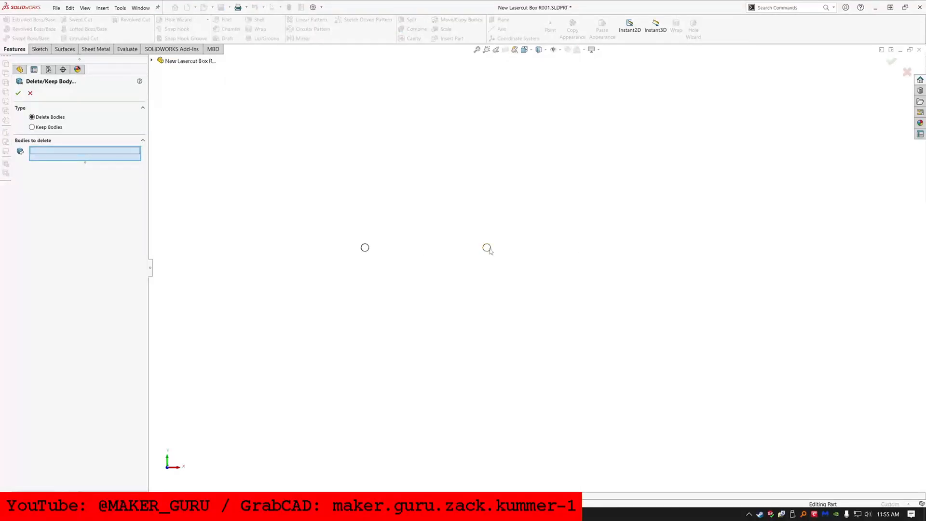
pyautogui.click(487, 248)
pyautogui.click(365, 248)
pyautogui.scroll(3, 324, 275)
pyautogui.scroll(-4, 283, 259)
pyautogui.click(252, 254)
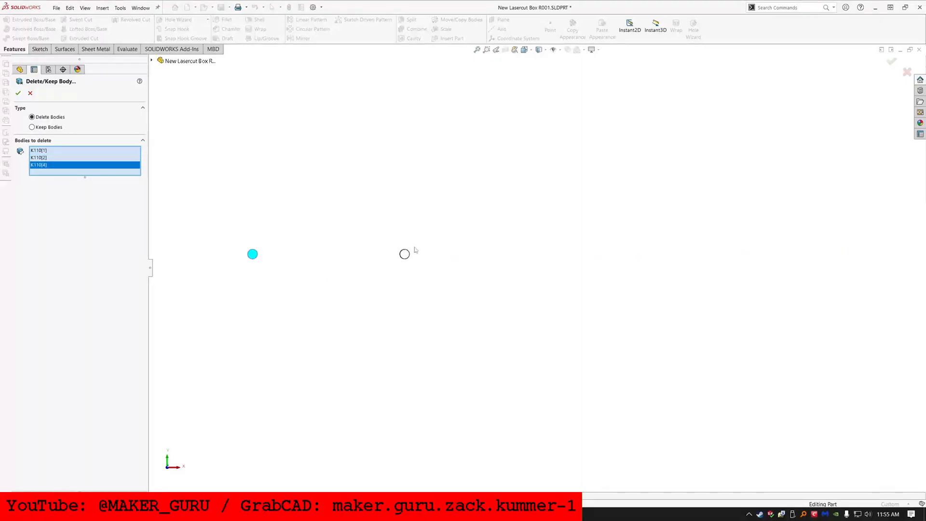
pyautogui.click(408, 258)
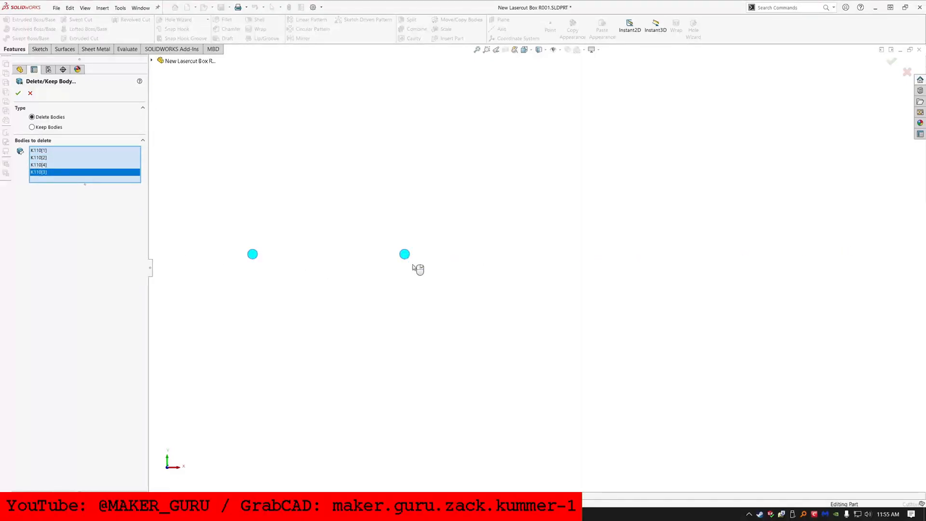
pyautogui.press('Return')
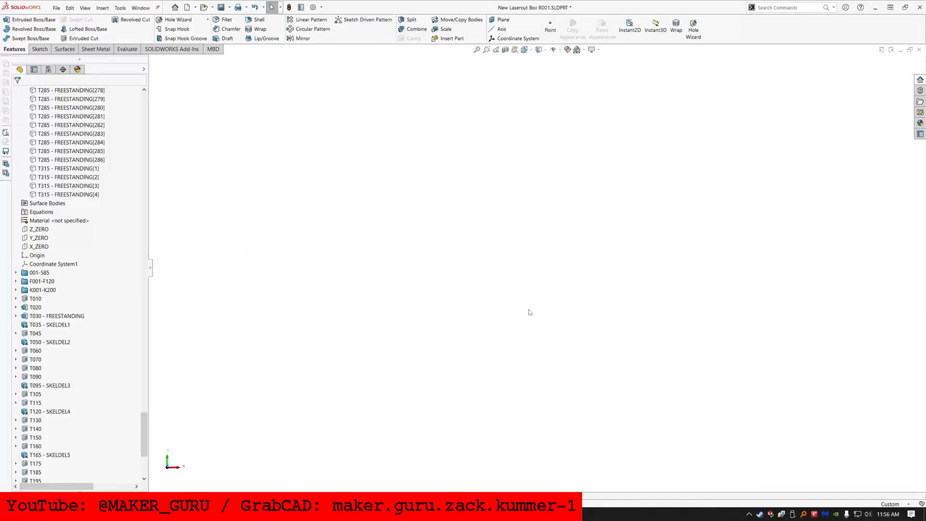
# Rename the new body-delete feature at the end of the feature tree as T320
pyautogui.moveTo(144, 451); pyautogui.dragTo(144, 477)
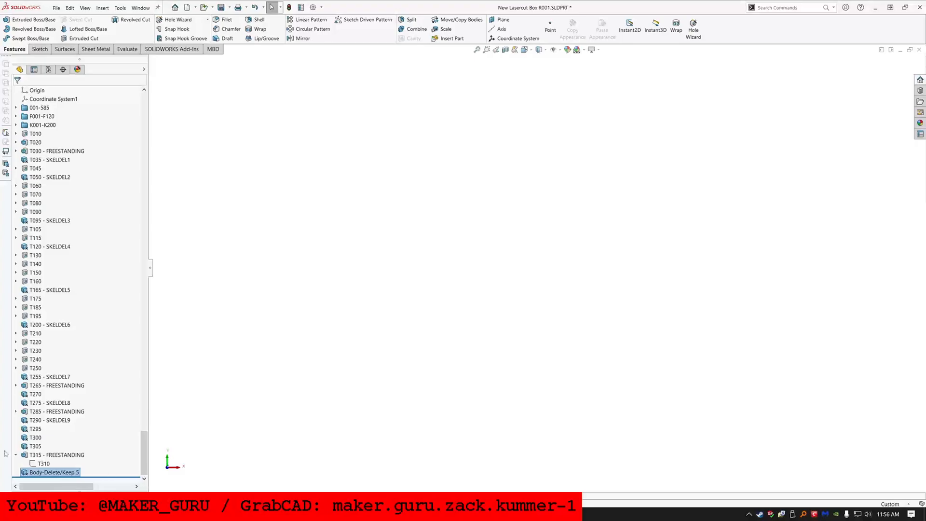
pyautogui.click(58, 472)
pyautogui.click(57, 472)
pyautogui.write('T320')
pyautogui.press('Return')
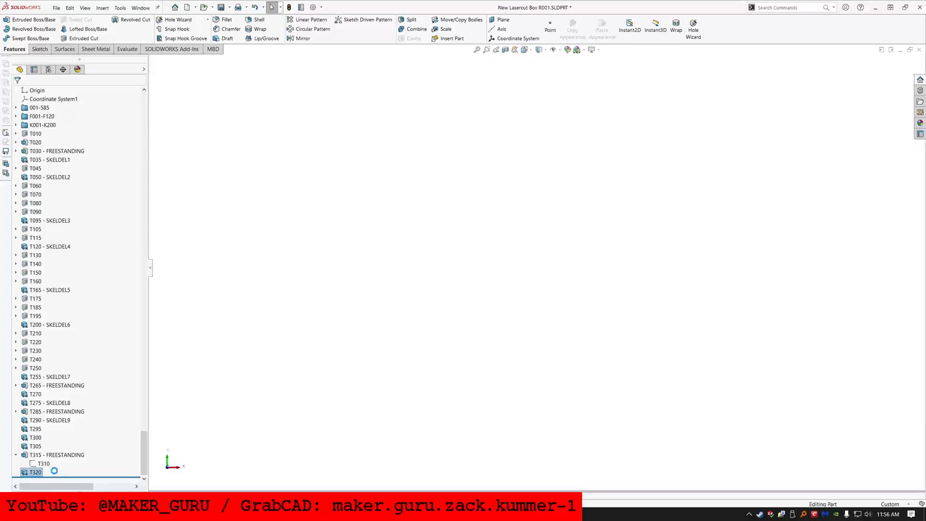
# Collapse the T315 - FREESTANDING feature and save the part
pyautogui.click(15, 455)
pyautogui.scroll(20, 88, 317)
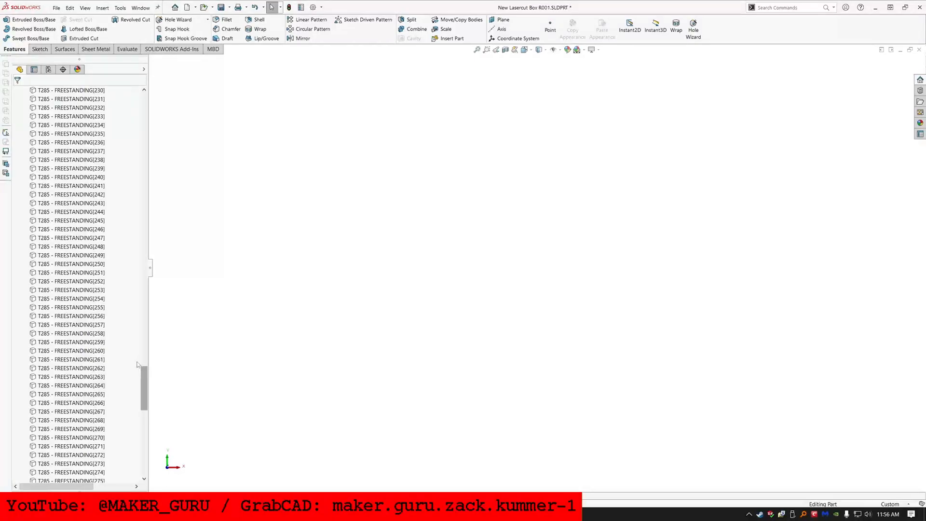
pyautogui.scroll(-8, 137, 365)
pyautogui.scroll(-7, 137, 365)
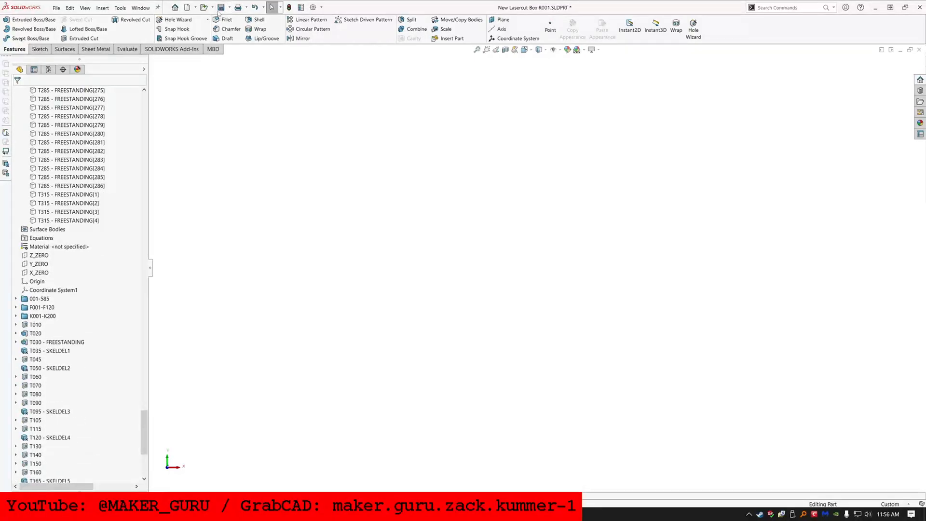
pyautogui.click(221, 8)
# Suppress and restore the T315, T285, T265 and T030 - FREESTANDING features one after another
pyautogui.scroll(-7, 97, 458)
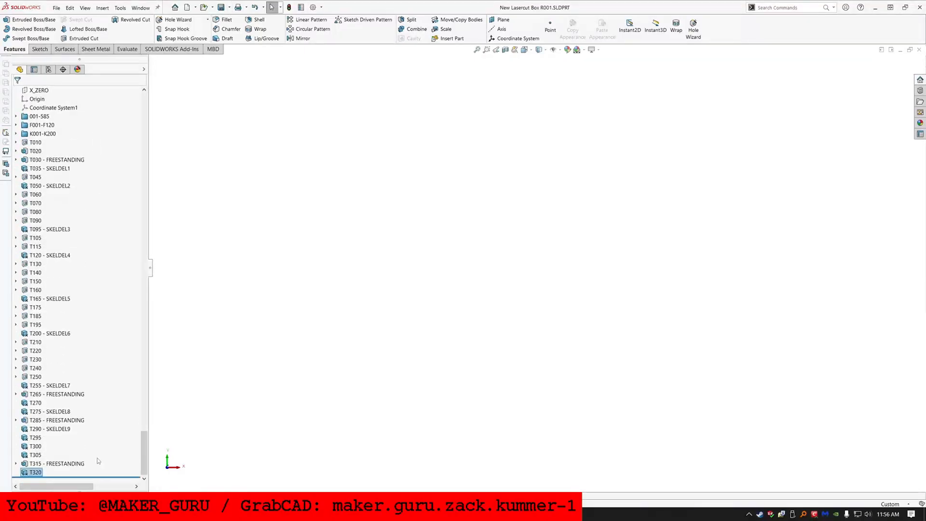
pyautogui.click(72, 464)
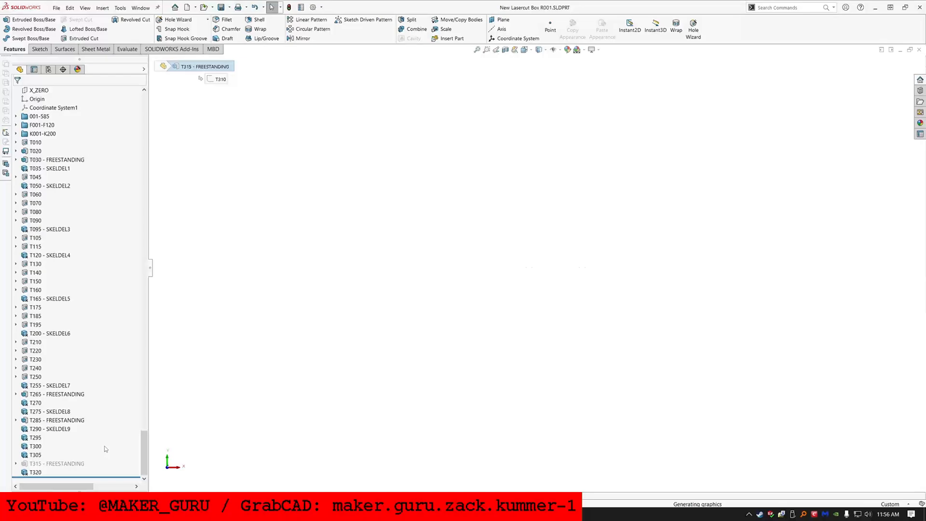
pyautogui.rightClick(66, 422)
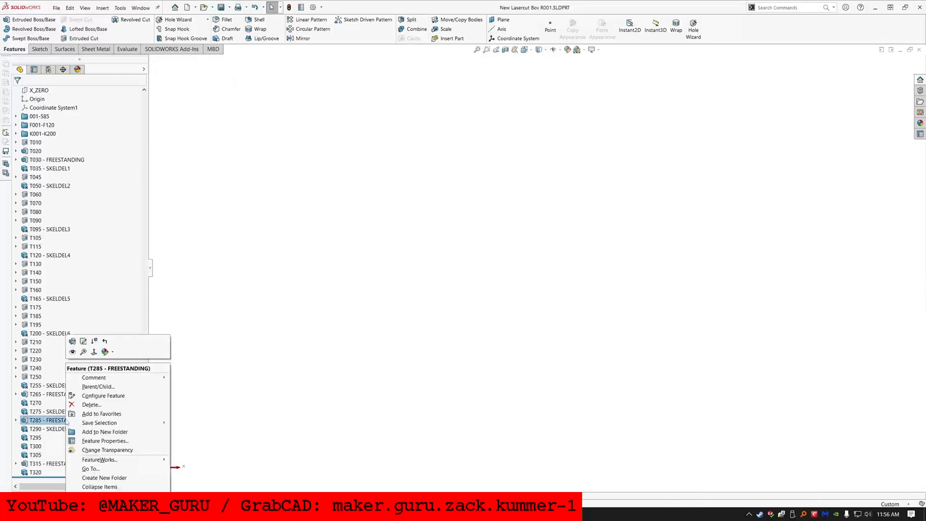
pyautogui.click(93, 343)
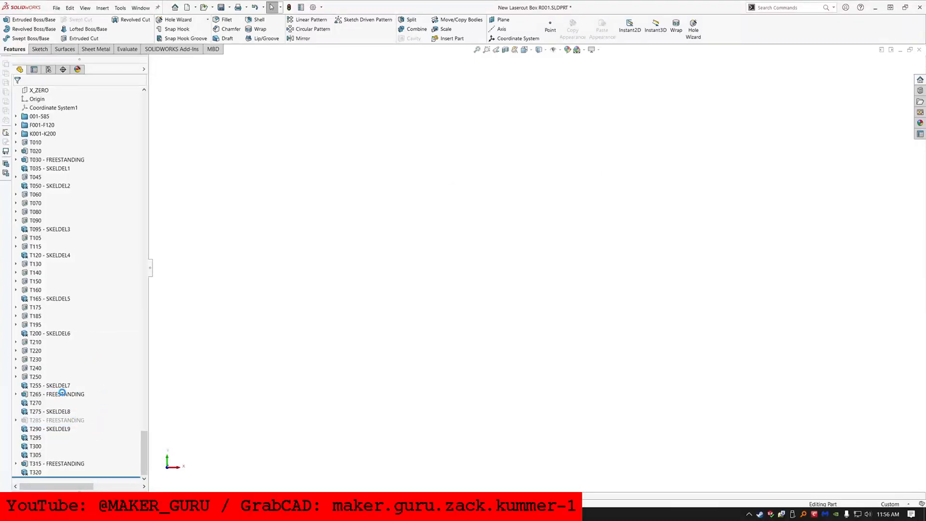
pyautogui.rightClick(63, 396)
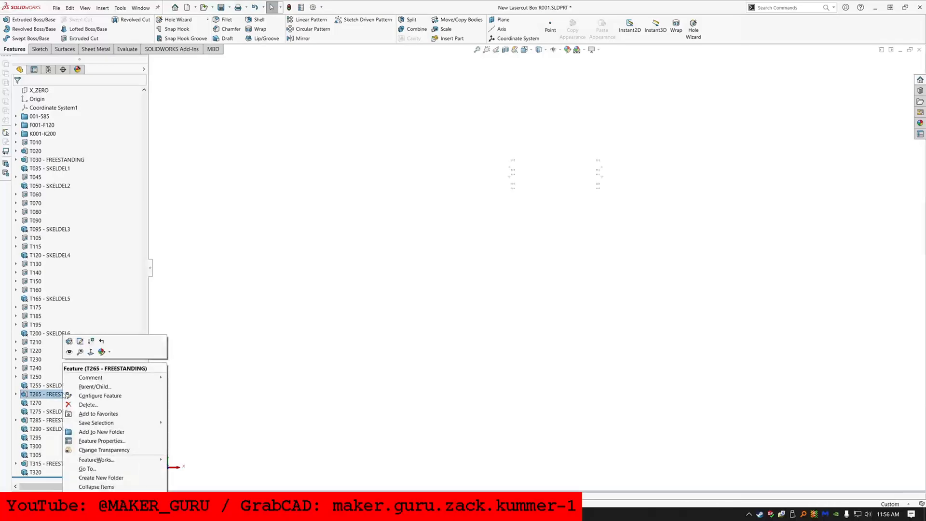
pyautogui.click(91, 341)
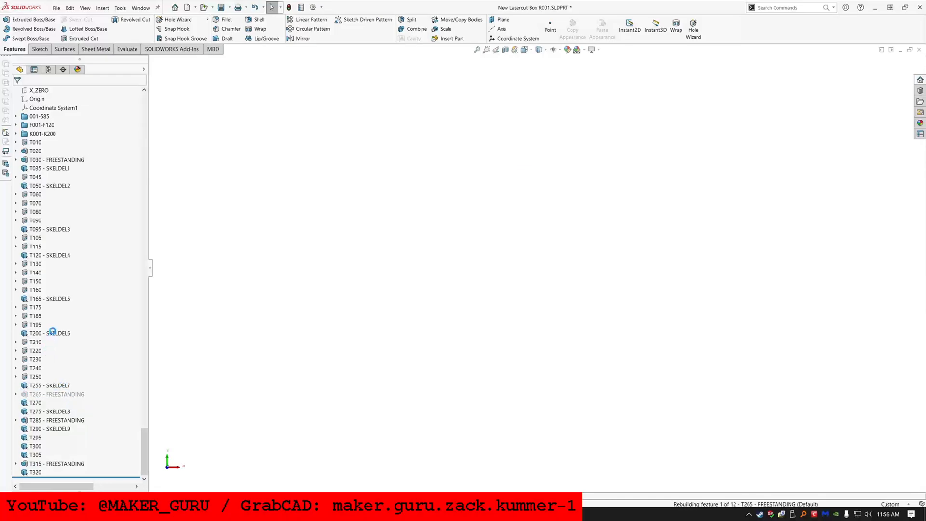
pyautogui.rightClick(57, 160)
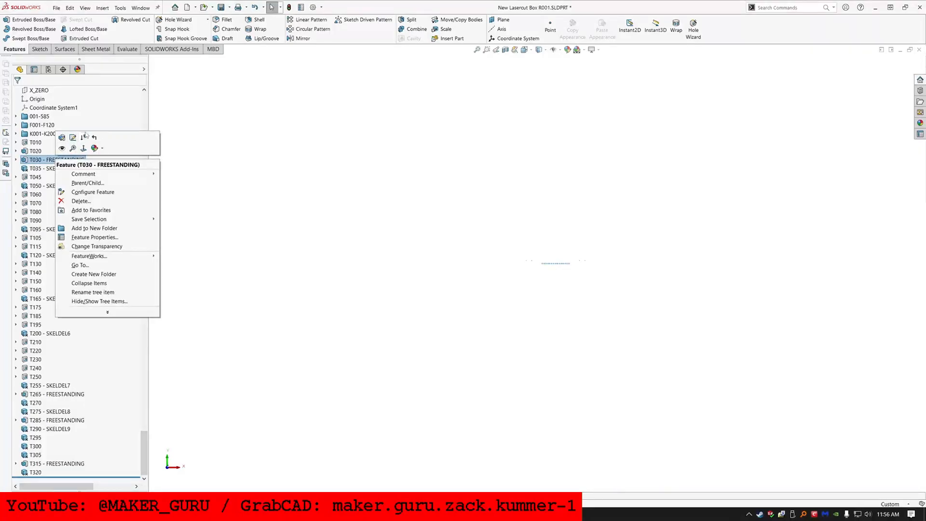
pyautogui.click(84, 138)
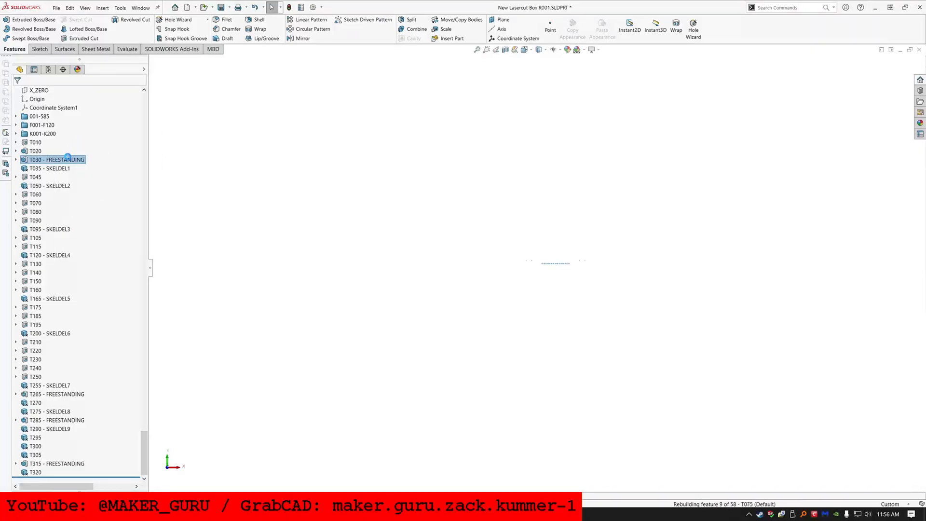
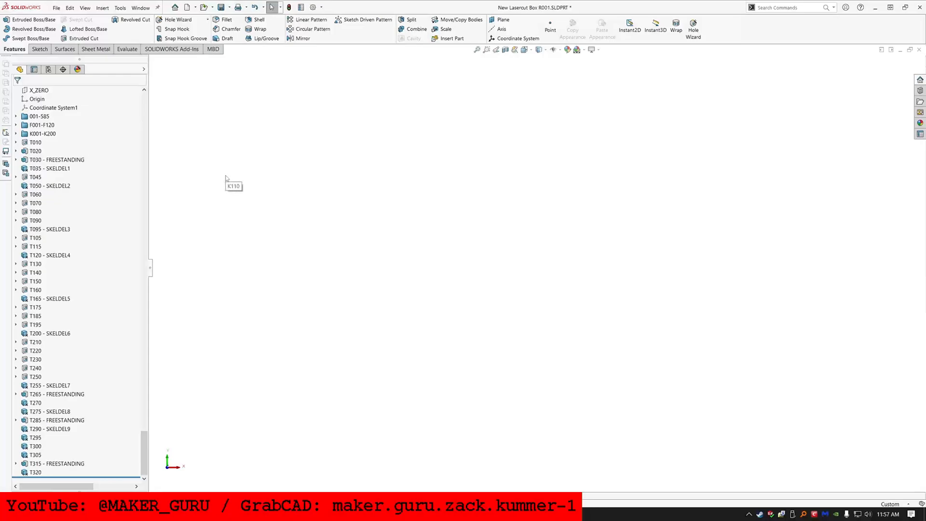
# Hide all solid bodies of the part and show them again through the Solid Bodies folder
pyautogui.click(142, 98)
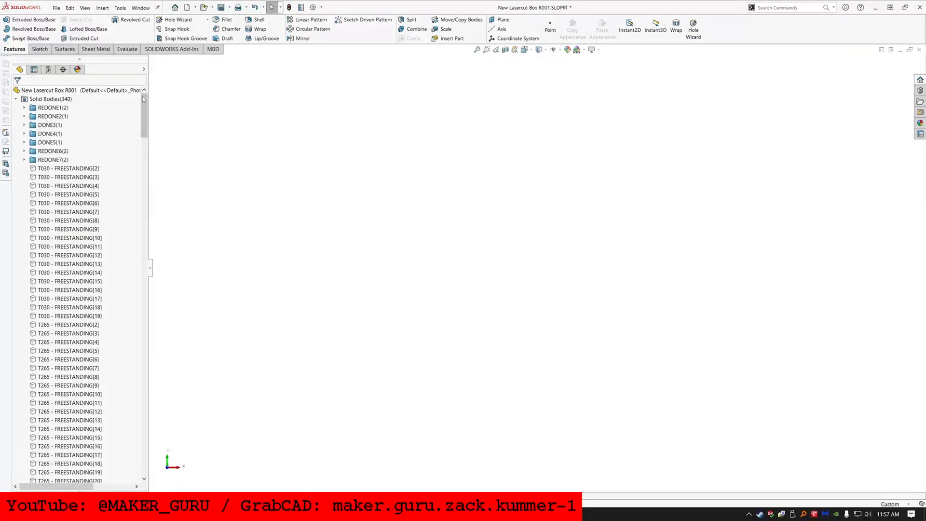
pyautogui.click(58, 99)
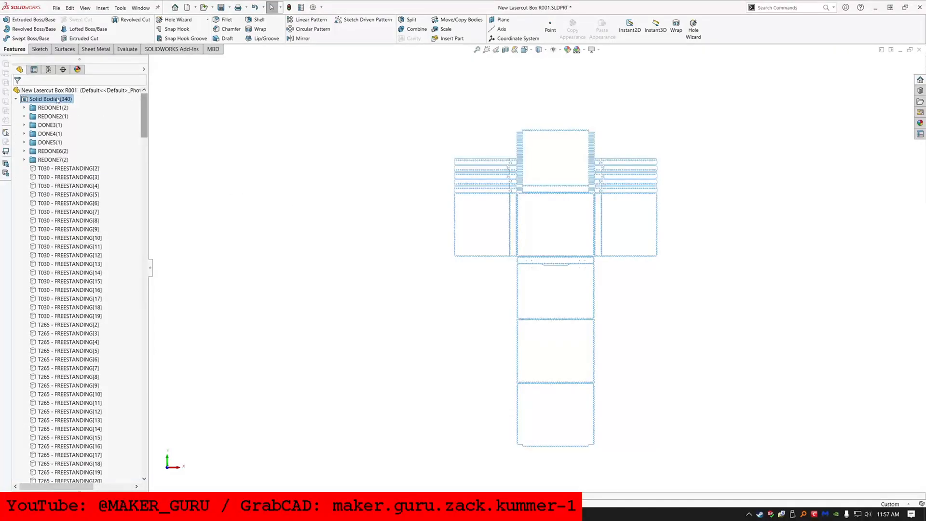
pyautogui.rightClick(60, 99)
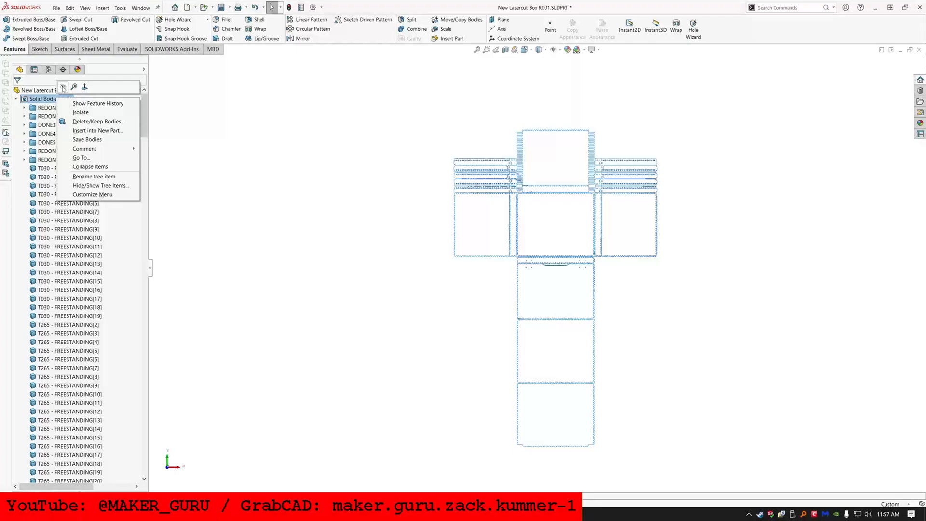
pyautogui.click(63, 88)
pyautogui.rightClick(49, 99)
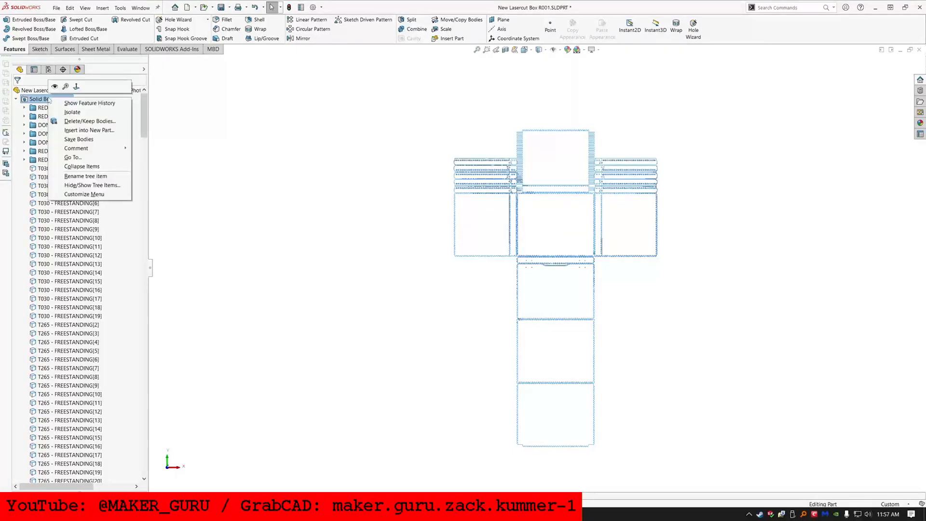
pyautogui.click(53, 86)
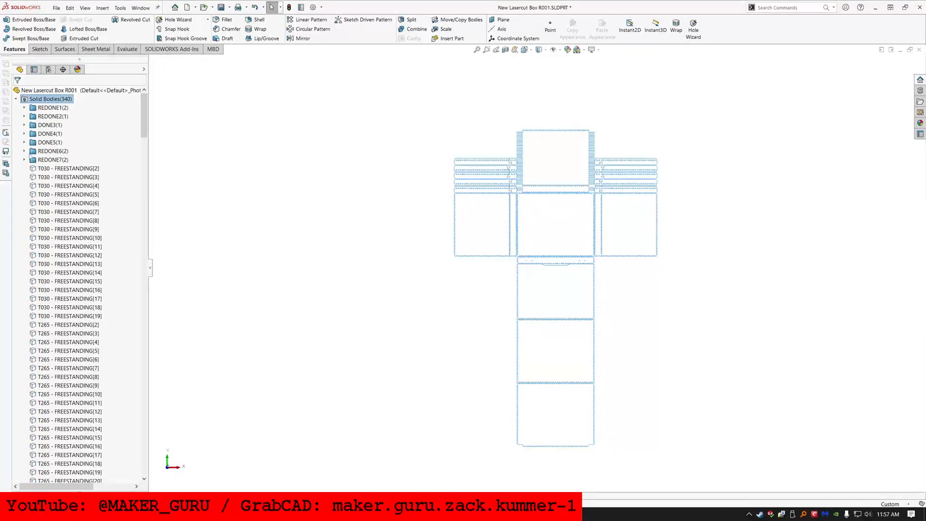
# Delete the seven body folders from REDONE1 to REDONE7 and save the part
pyautogui.click(48, 159)
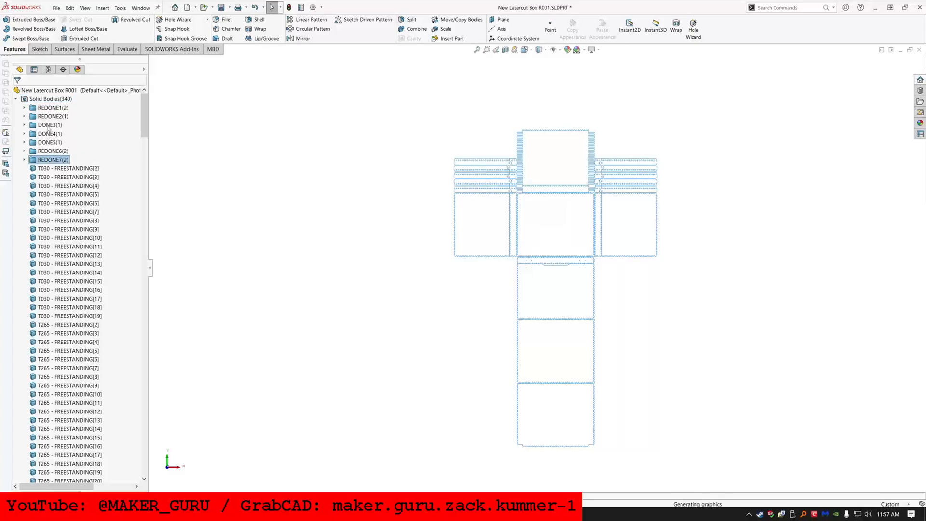
pyautogui.keyDown('shift'); pyautogui.click(52, 108); pyautogui.keyUp('shift')
pyautogui.press('Delete')
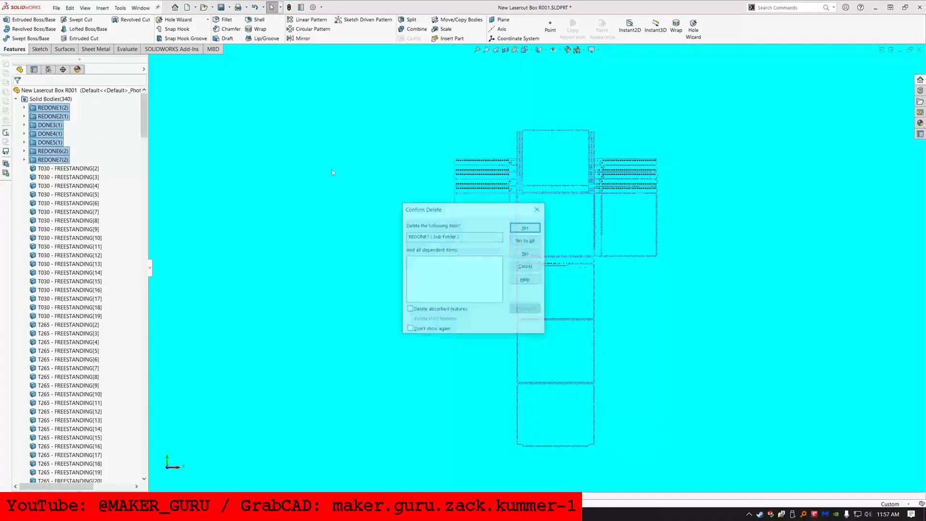
pyautogui.click(536, 239)
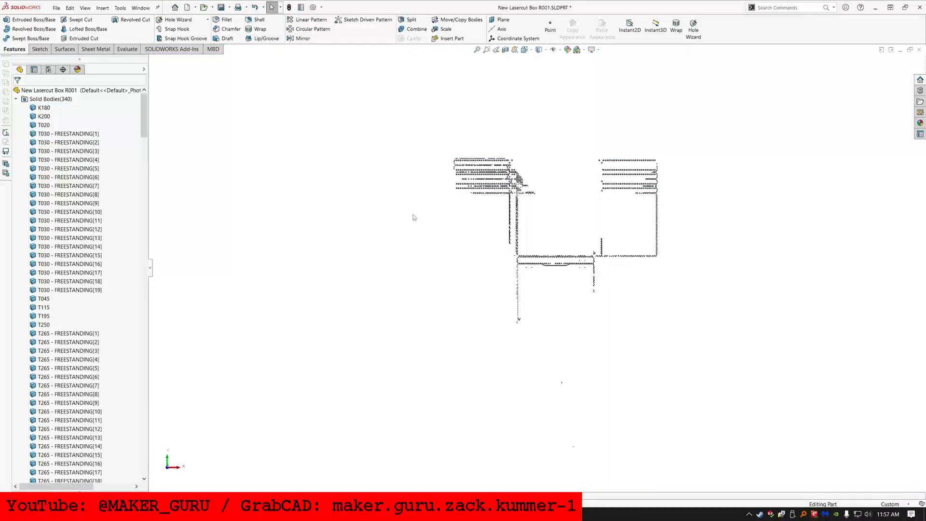
pyautogui.scroll(1, 609, 259)
pyautogui.scroll(-3, 651, 307)
pyautogui.scroll(3, 434, 144)
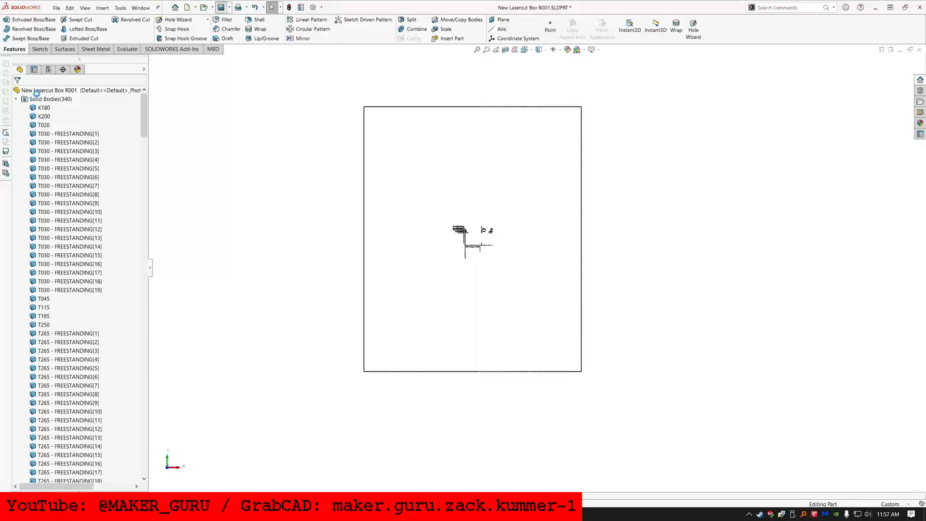
# Copy the Default configuration and paste several duplicates of it into the configuration list
pyautogui.click(48, 70)
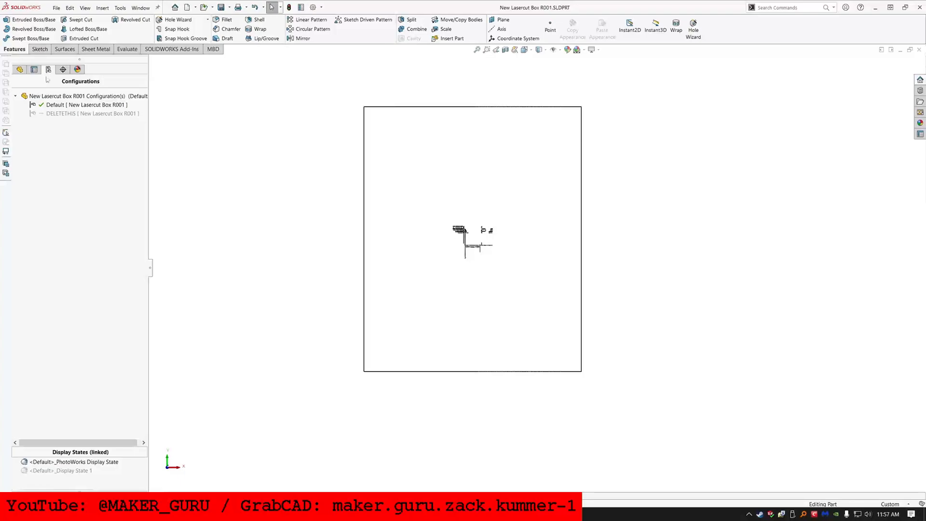
pyautogui.click(53, 104)
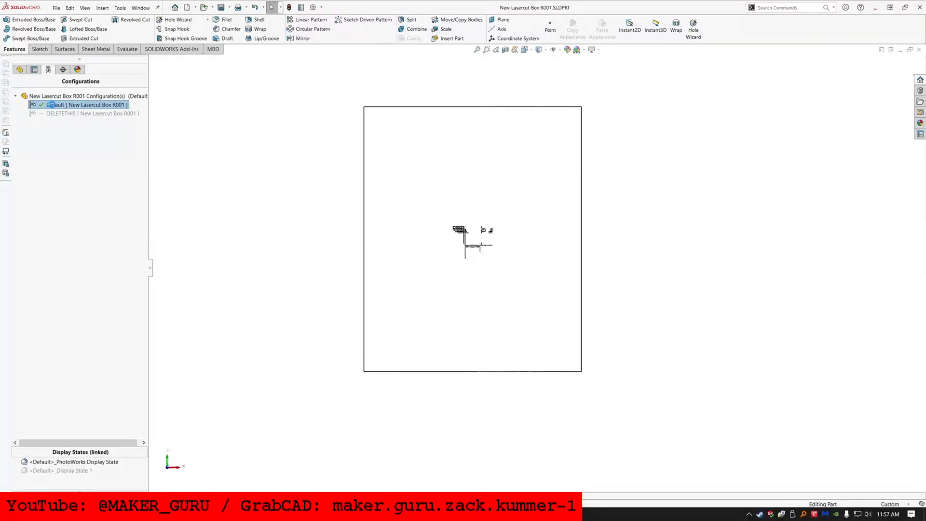
pyautogui.hotkey('ctrl', 'v')
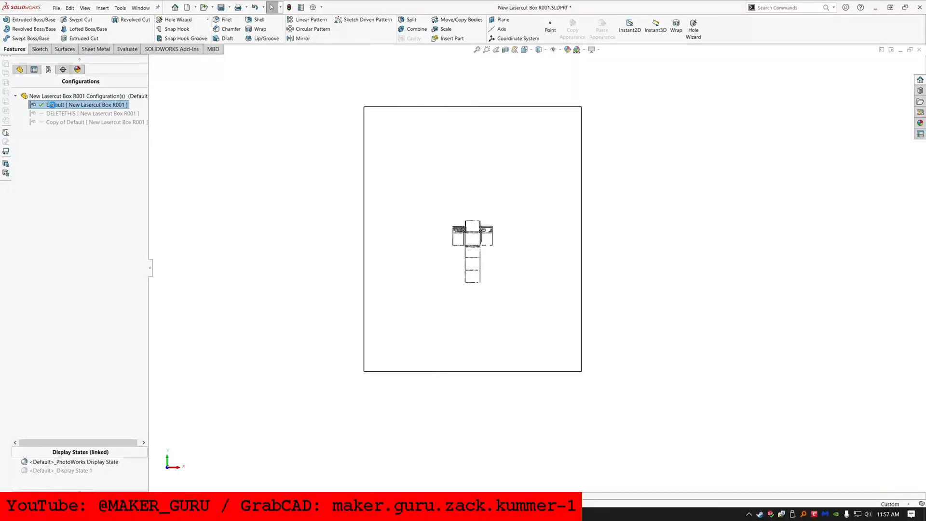
pyautogui.hotkey('ctrl', 'v')
pyautogui.hotkey('ctrl', 'v')
pyautogui.hotkey('ctrl', 'v')
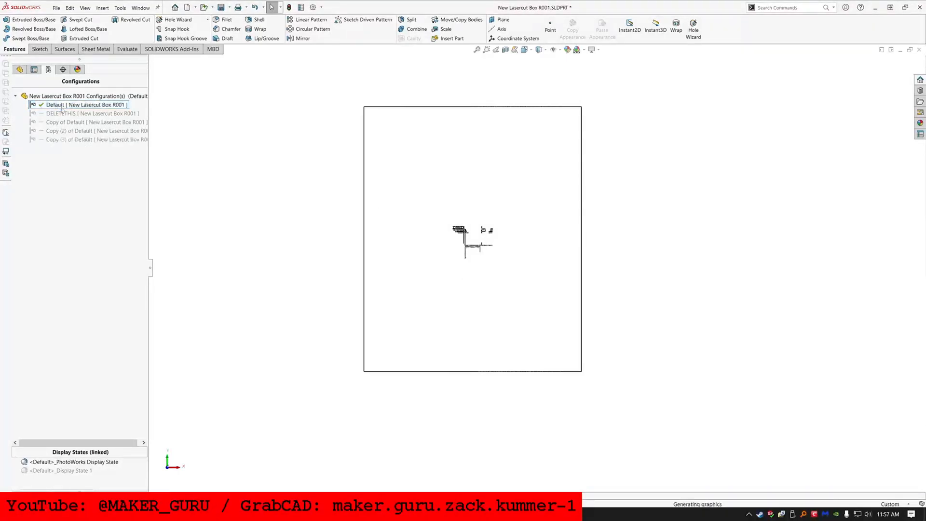
pyautogui.hotkey('ctrl', 'v')
pyautogui.hotkey('ctrl', 'v')
pyautogui.hotkey('ctrl', 'v')
# Rename one of the copied configurations as 01, make it active and return to the feature tree
pyautogui.click(62, 148)
pyautogui.press('F2')
pyautogui.write('01')
pyautogui.press('Return')
pyautogui.click(20, 70)
# Hide the large T250 sheet body in configuration 01
pyautogui.moveTo(416, 255)
pyautogui.mouseDown(button='middle')
pyautogui.moveTo(414, 185)
pyautogui.moveTo(410, 239)
pyautogui.mouseUp(button='middle')
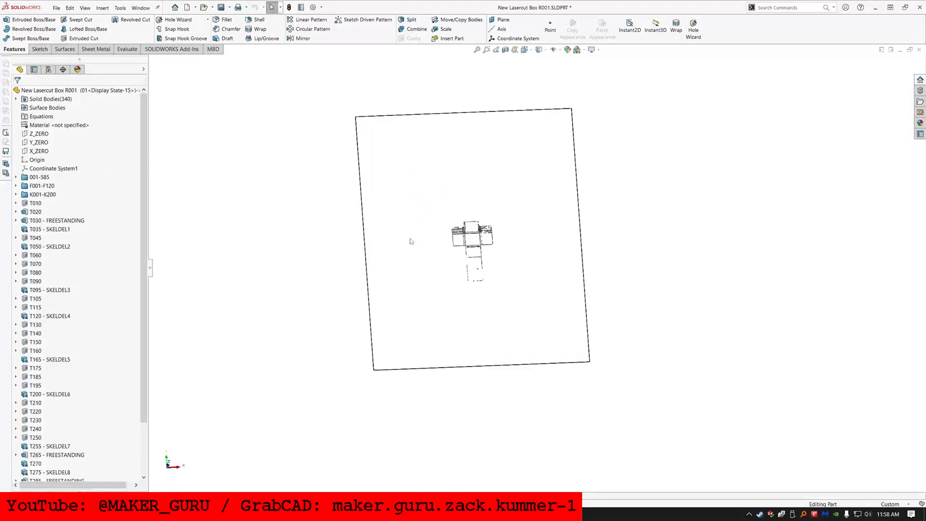
pyautogui.click(392, 194)
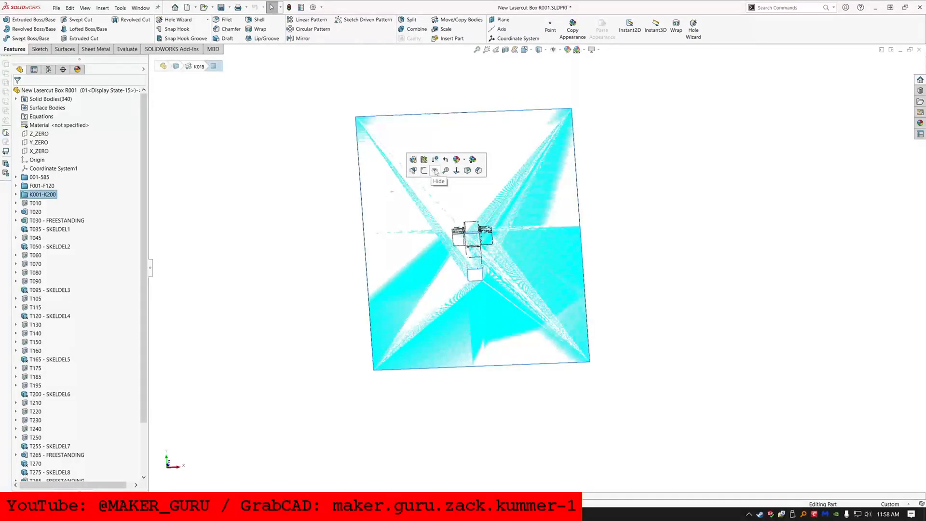
pyautogui.click(434, 171)
pyautogui.scroll(-2, 414, 270)
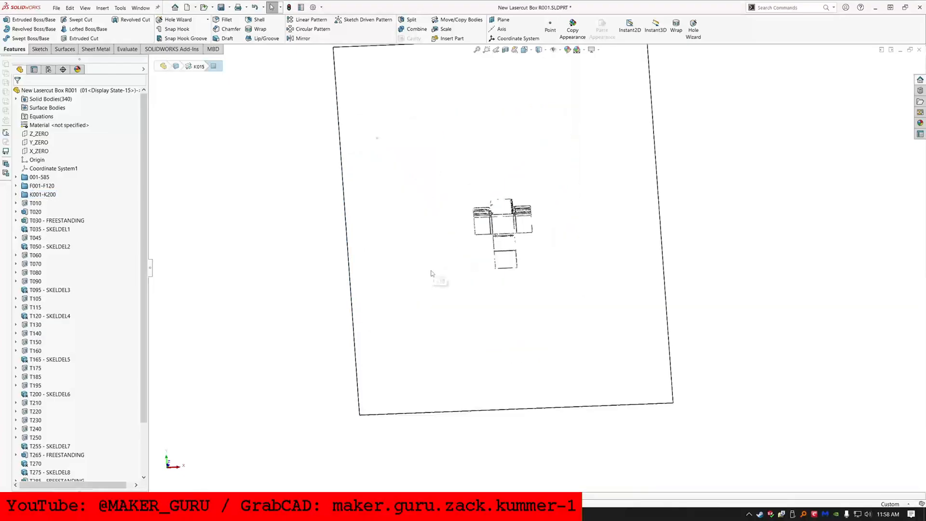
# Delete the first visible large sheet bodies one by one, keeping the hidden T250 body and the freestanding bodies
pyautogui.doubleClick(28, 99)
pyautogui.scroll(-20, 72, 241)
pyautogui.rightClick(68, 125)
pyautogui.click(64, 159)
pyautogui.click(578, 390)
pyautogui.click(579, 391)
pyautogui.click(579, 391)
pyautogui.press('Escape')
pyautogui.click(72, 160)
pyautogui.press('Delete')
pyautogui.click(19, 93)
pyautogui.click(75, 151)
pyautogui.press('Delete')
pyautogui.click(19, 93)
pyautogui.click(45, 169)
pyautogui.click(370, 198)
pyautogui.click(355, 184)
pyautogui.rightClick(356, 183)
pyautogui.press('Return')
pyautogui.click(375, 190)
pyautogui.press('Return')
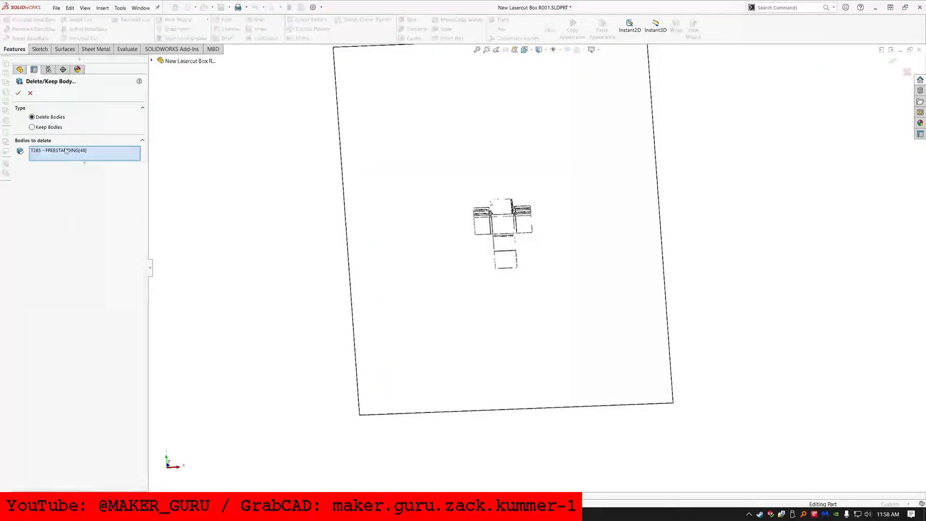
pyautogui.click(577, 389)
pyautogui.click(577, 389)
pyautogui.click(19, 93)
pyautogui.click(66, 151)
pyautogui.press('Delete')
pyautogui.click(18, 93)
pyautogui.click(66, 151)
pyautogui.press('Delete')
pyautogui.click(20, 94)
# Delete the T195 body and the remaining visible large sheet bodies with separate body deletions
pyautogui.click(369, 197)
pyautogui.press('Delete')
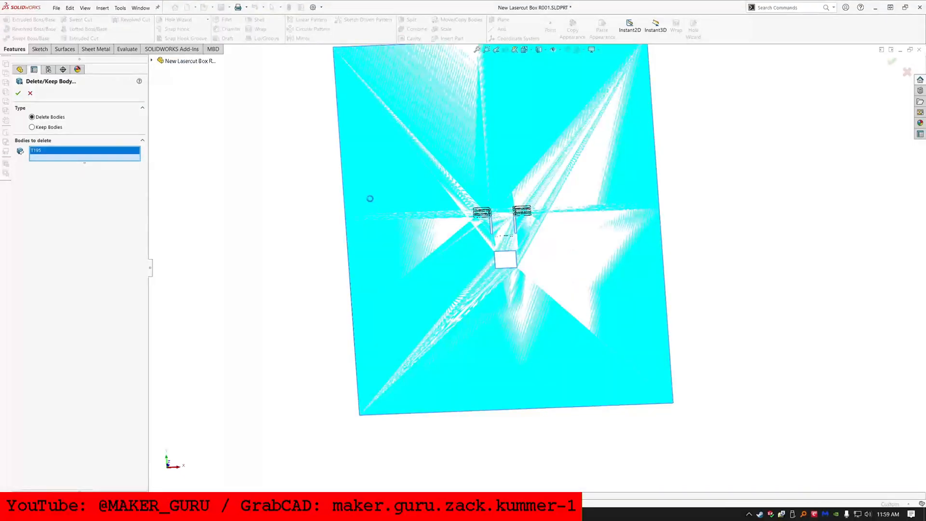
pyautogui.rightClick(370, 198)
pyautogui.click(356, 184)
pyautogui.press('Delete')
pyautogui.rightClick(355, 184)
pyautogui.click(374, 190)
pyautogui.press('Delete')
pyautogui.rightClick(374, 191)
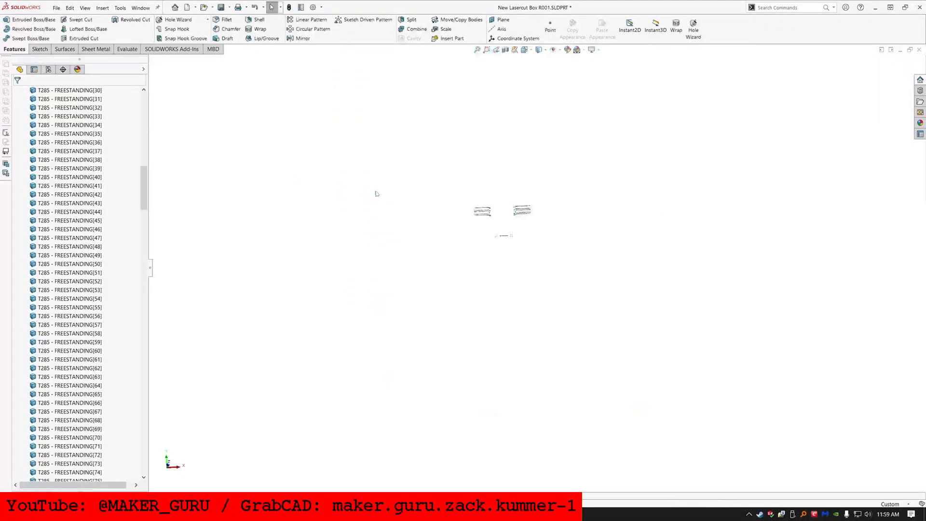
# Show the hidden T250 body and inspect its cutouts together with the freestanding bodies
pyautogui.moveTo(142, 207); pyautogui.dragTo(141, 135)
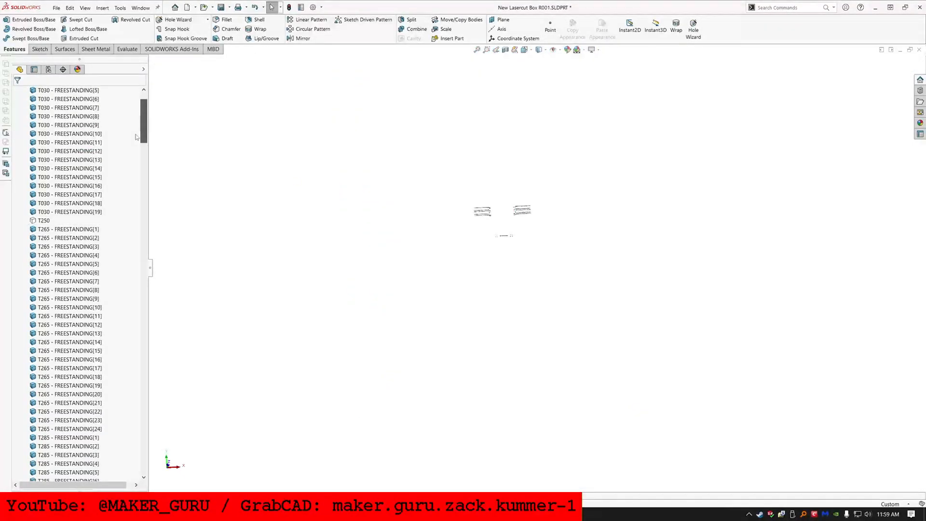
pyautogui.click(43, 272)
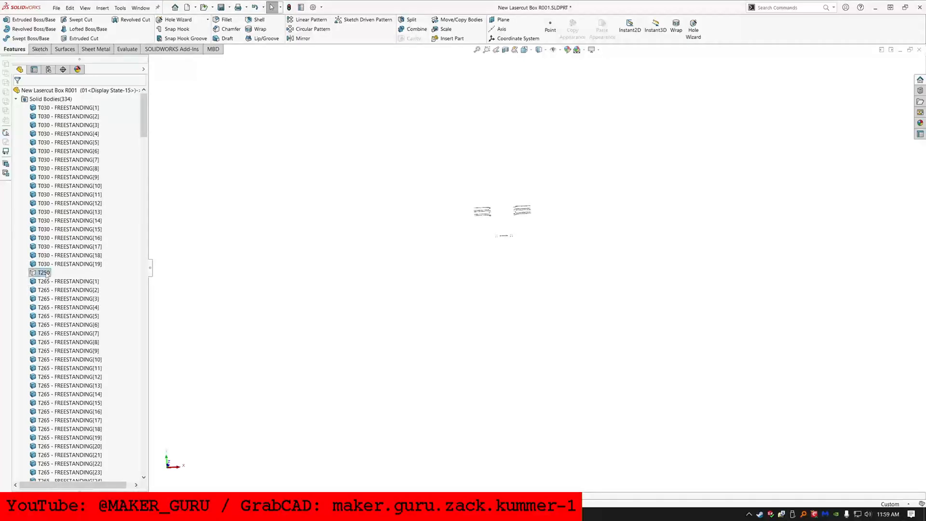
pyautogui.click(497, 211)
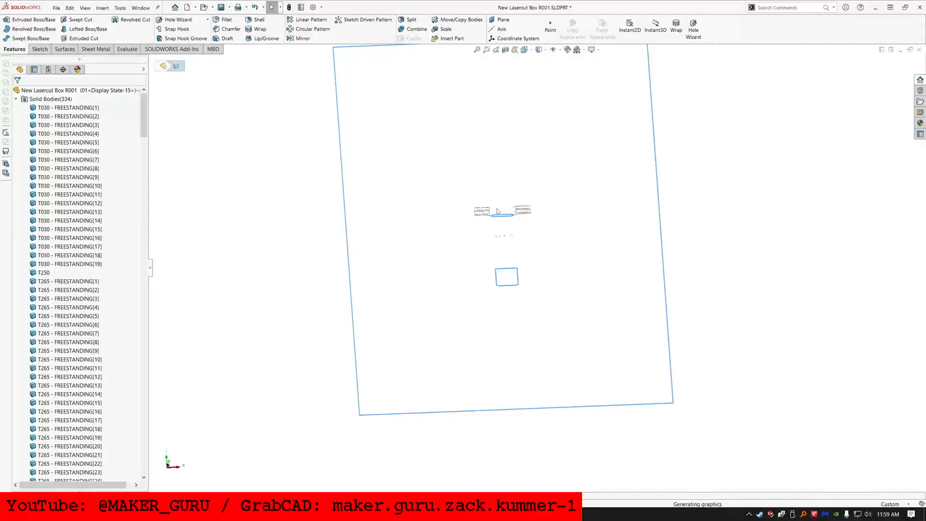
pyautogui.scroll(-10, 504, 216)
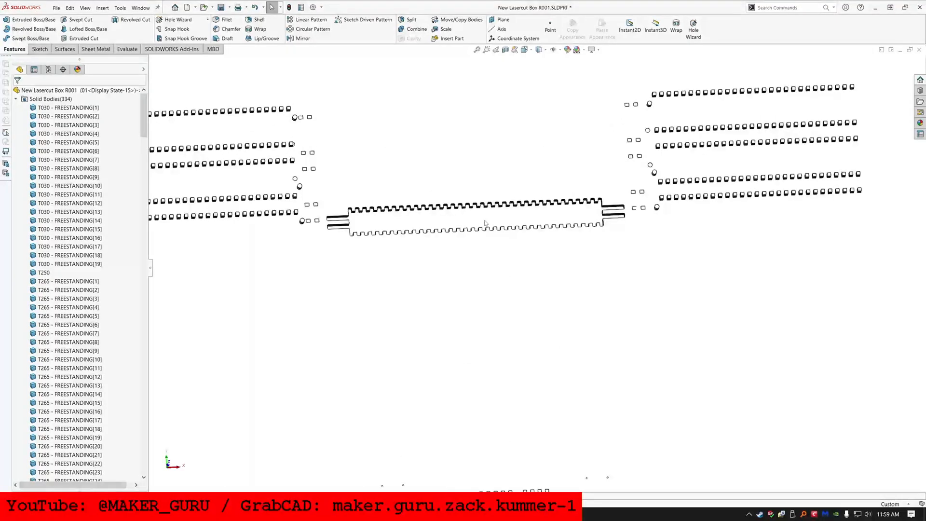
pyautogui.scroll(9, 437, 232)
pyautogui.scroll(-6, 553, 443)
pyautogui.scroll(5, 554, 413)
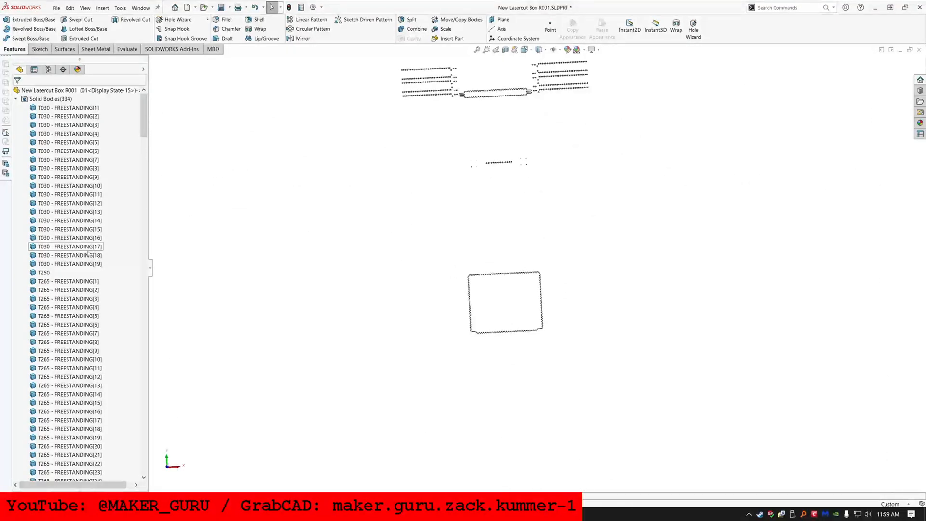
# Put the T250 body into a new body folder named DONE
pyautogui.click(46, 273)
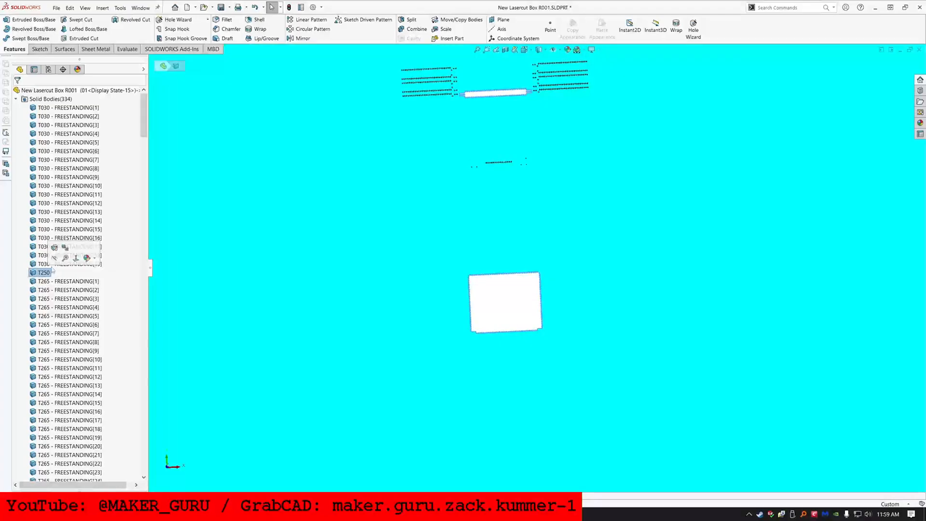
pyautogui.rightClick(50, 273)
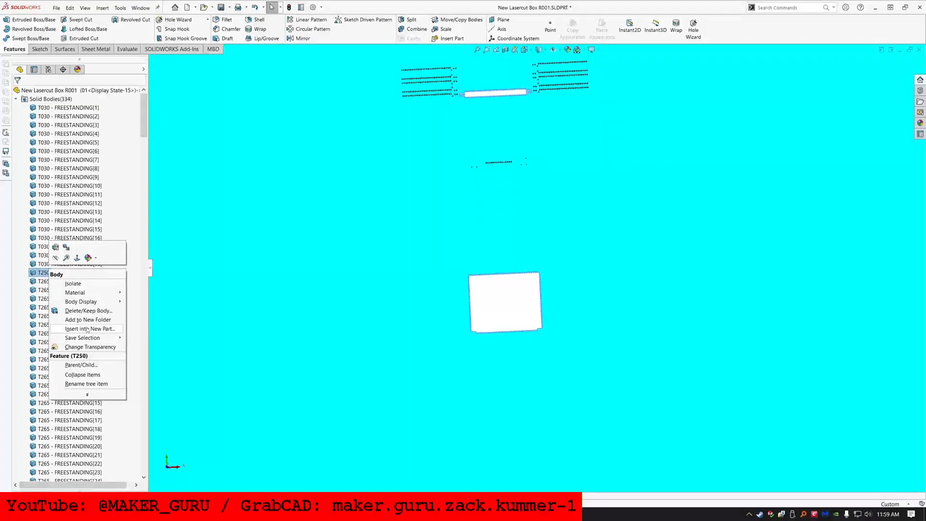
pyautogui.click(90, 321)
pyautogui.write('DONE')
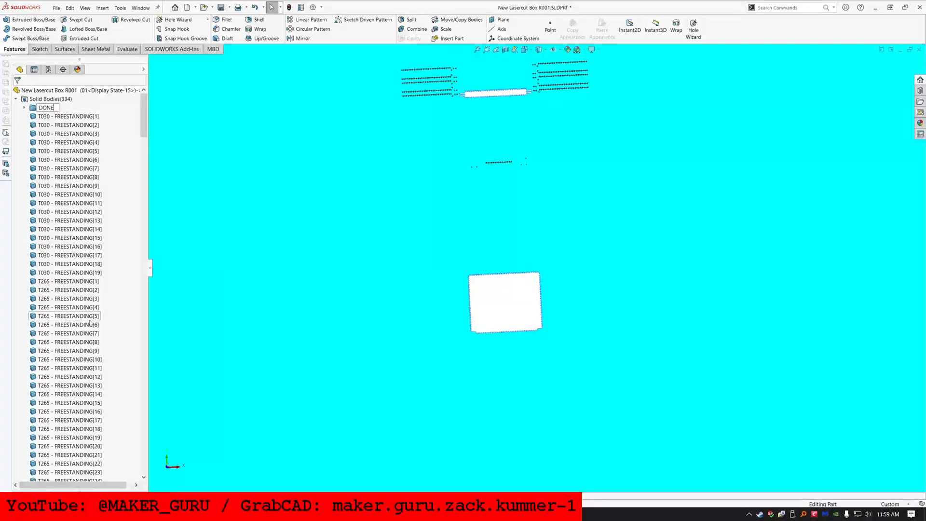
pyautogui.press('Return')
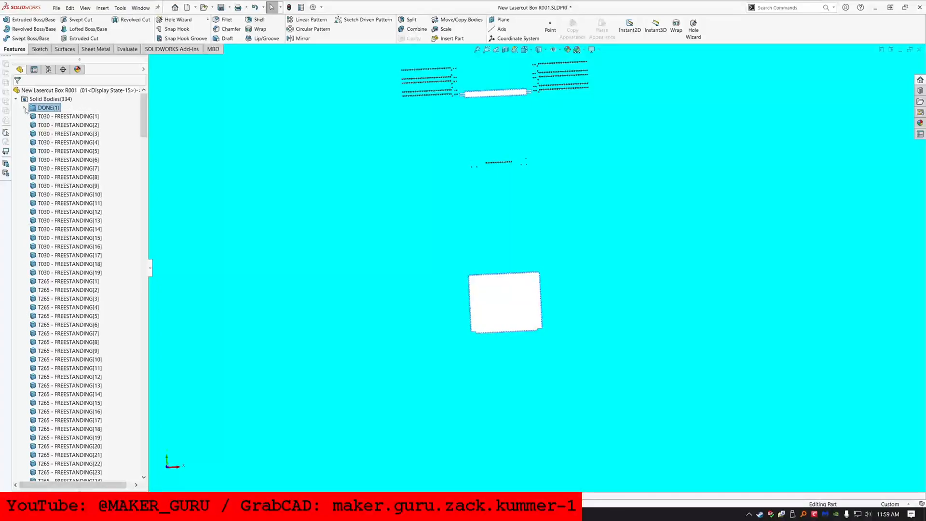
# Suppress the T315, T285, T265 and T030 - FREESTANDING features
pyautogui.moveTo(144, 125); pyautogui.dragTo(144, 451)
pyautogui.click(69, 412)
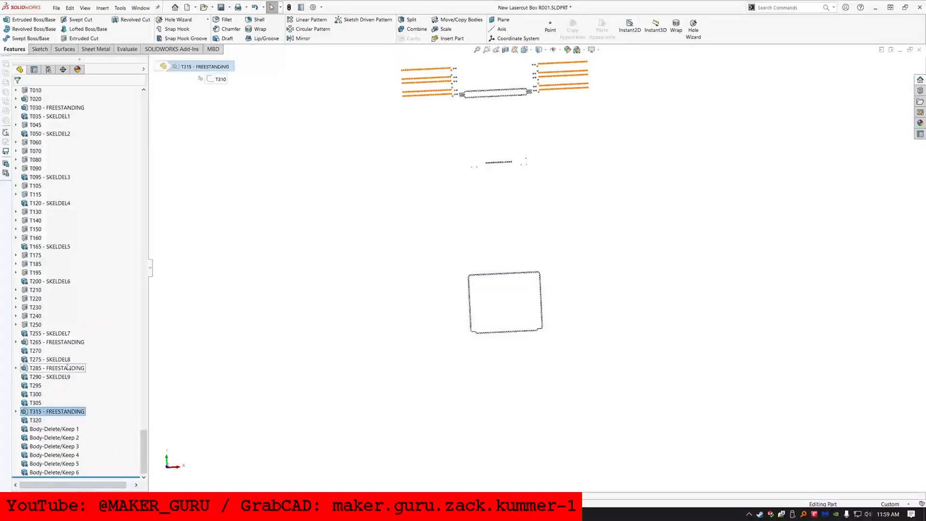
pyautogui.keyDown('ctrl'); pyautogui.click(58, 368); pyautogui.keyUp('ctrl')
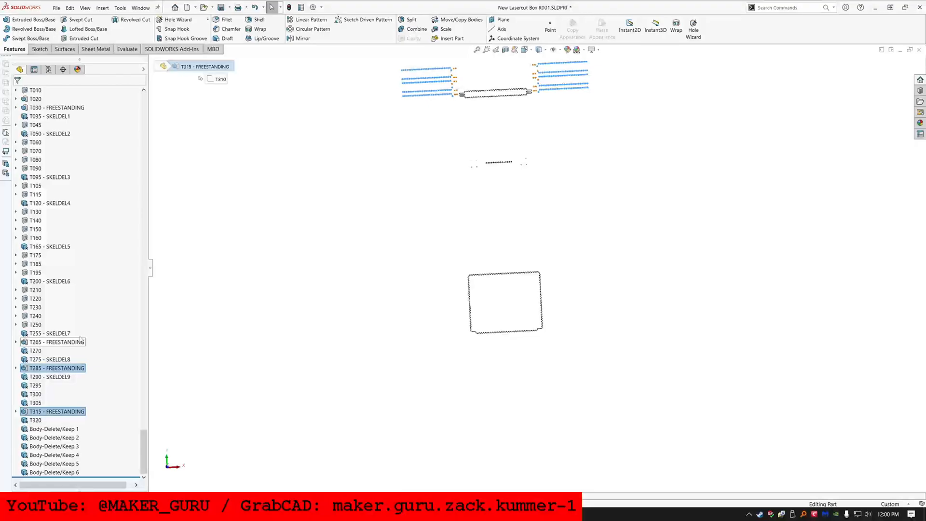
pyautogui.keyDown('ctrl'); pyautogui.click(72, 341); pyautogui.keyUp('ctrl')
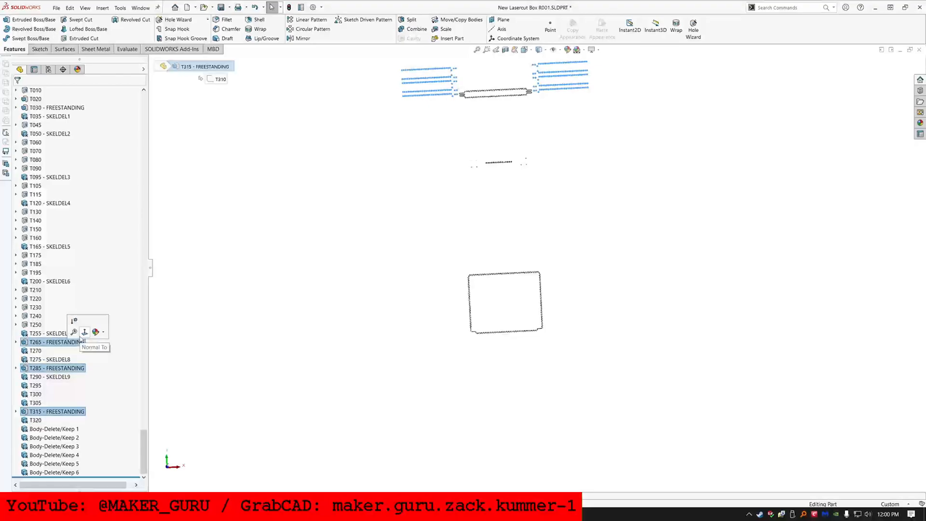
pyautogui.click(73, 320)
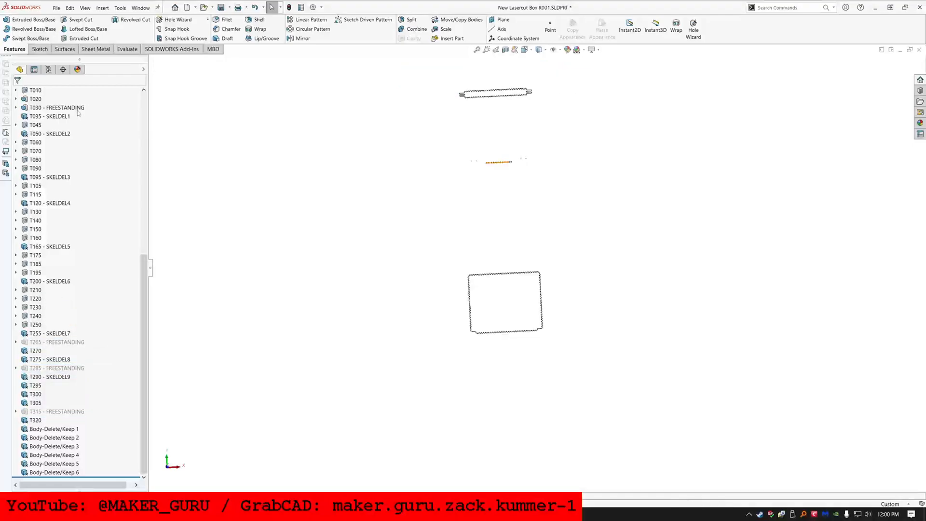
pyautogui.click(57, 107)
pyautogui.click(107, 89)
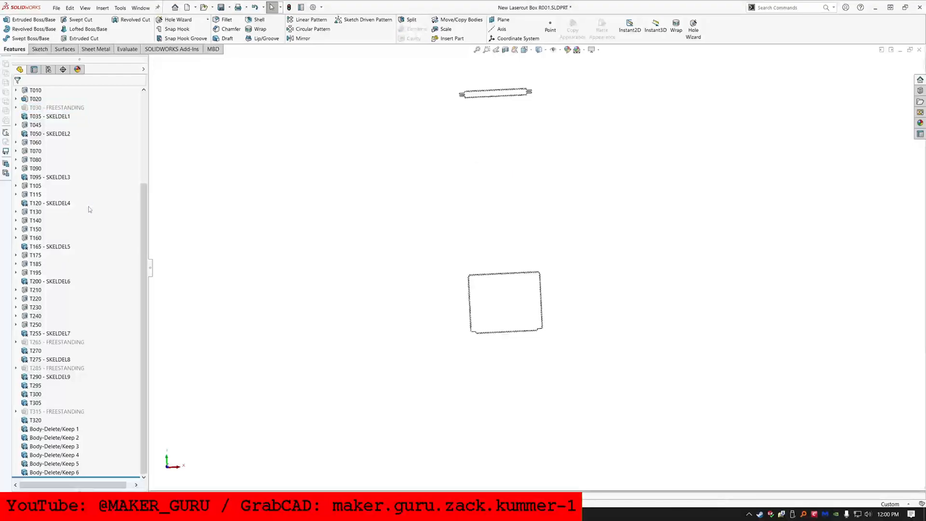
# Expand the DONE folder under Solid Bodies to check which body it contains
pyautogui.scroll(4, 89, 206)
pyautogui.scroll(1, 89, 209)
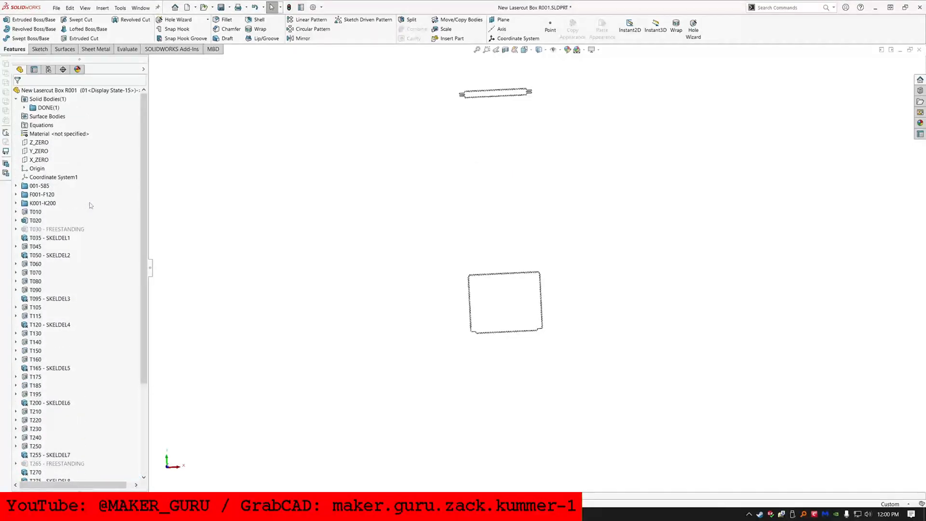
pyautogui.click(24, 107)
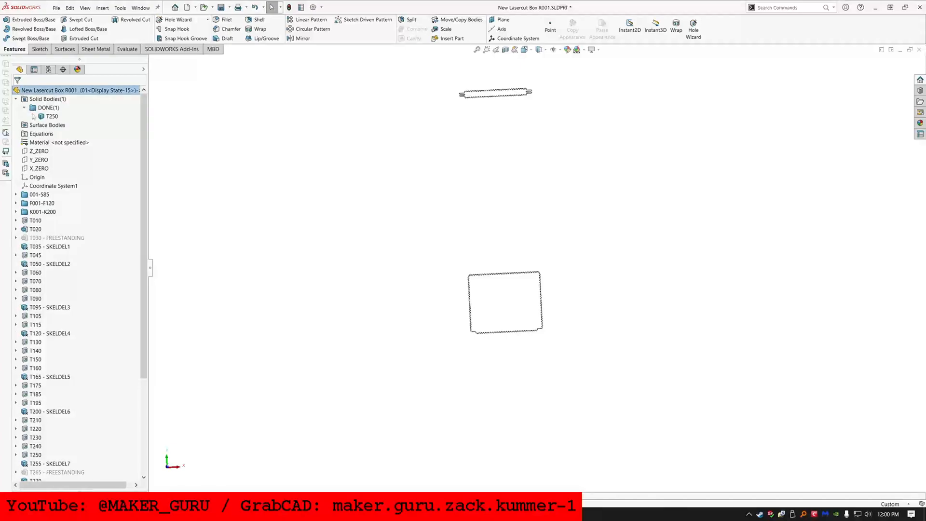
# Rename the T250 body in the DONE folder as 01
pyautogui.click(54, 119)
pyautogui.click(53, 120)
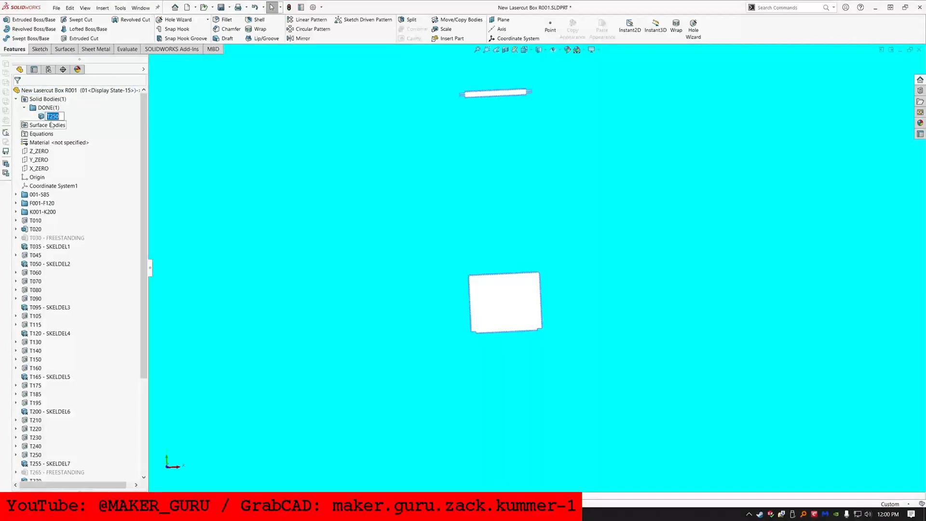
pyautogui.press('Return')
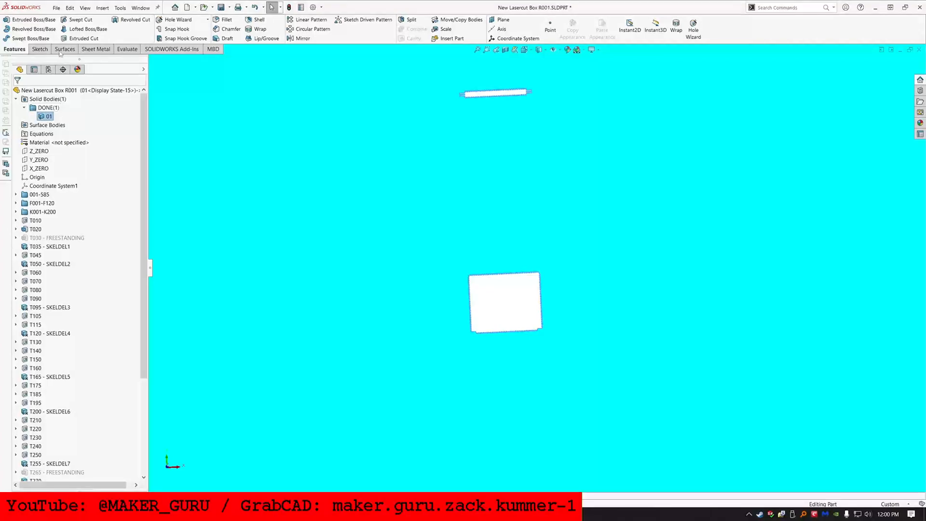
# Rename the Copy (5) of Default configuration as 02, activate it and return to its feature tree
pyautogui.click(53, 73)
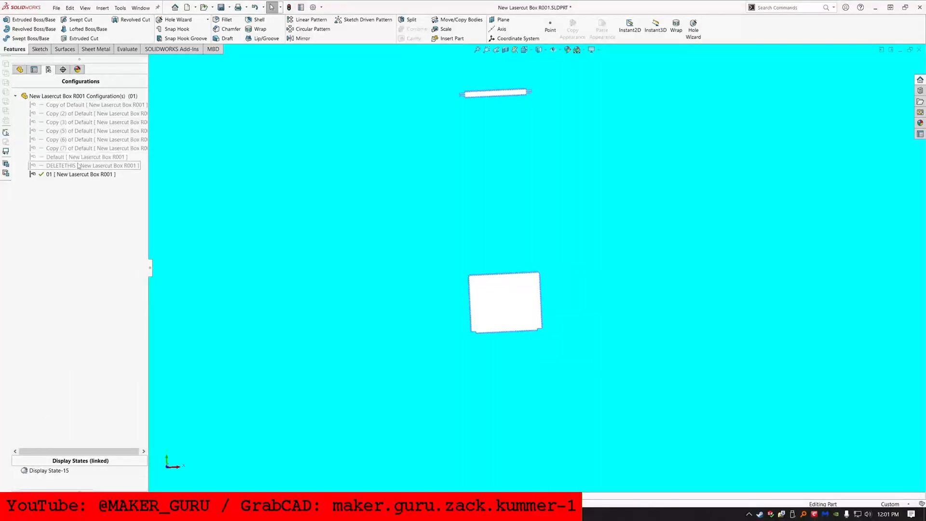
pyautogui.click(61, 131)
pyautogui.click(62, 130)
pyautogui.write('02')
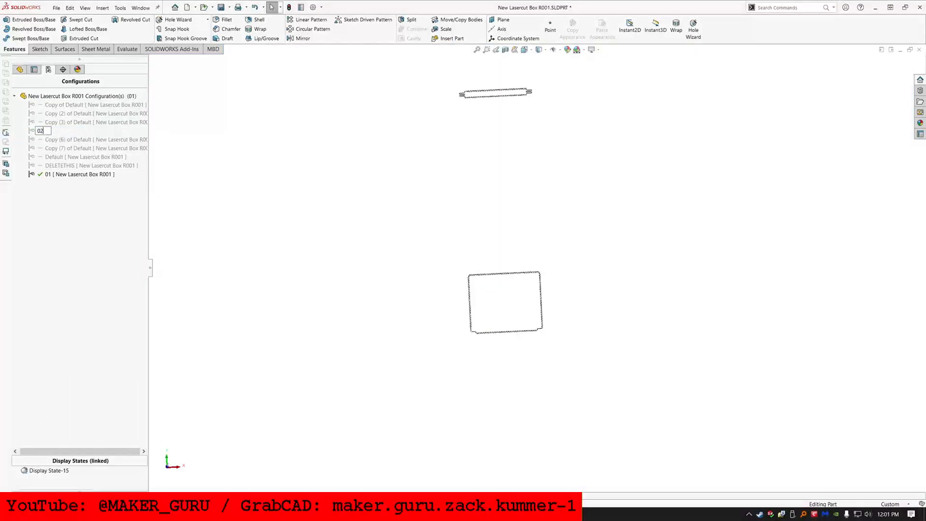
pyautogui.press('Return')
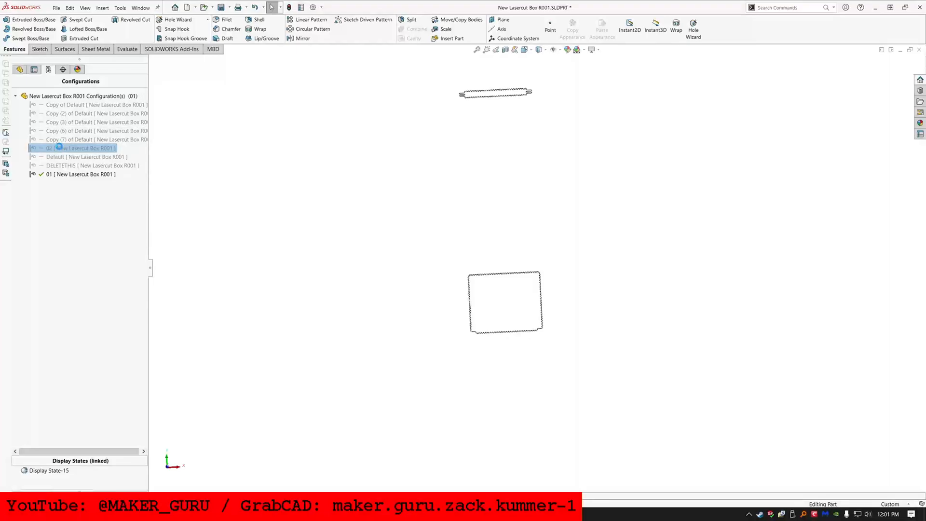
pyautogui.click(18, 70)
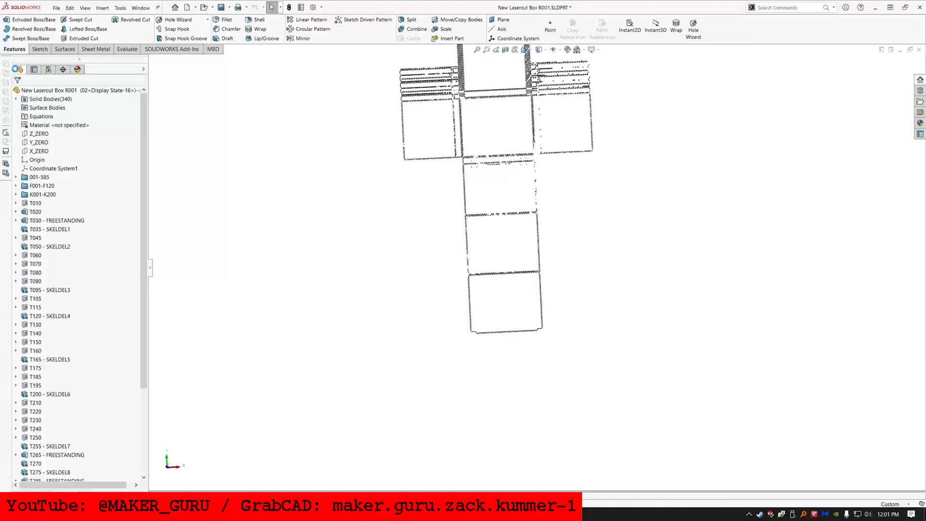
# Toggle the visibility of the whole Solid Bodies folder so that every body in configuration 02 is shown
pyautogui.rightClick(27, 99)
pyautogui.click(41, 85)
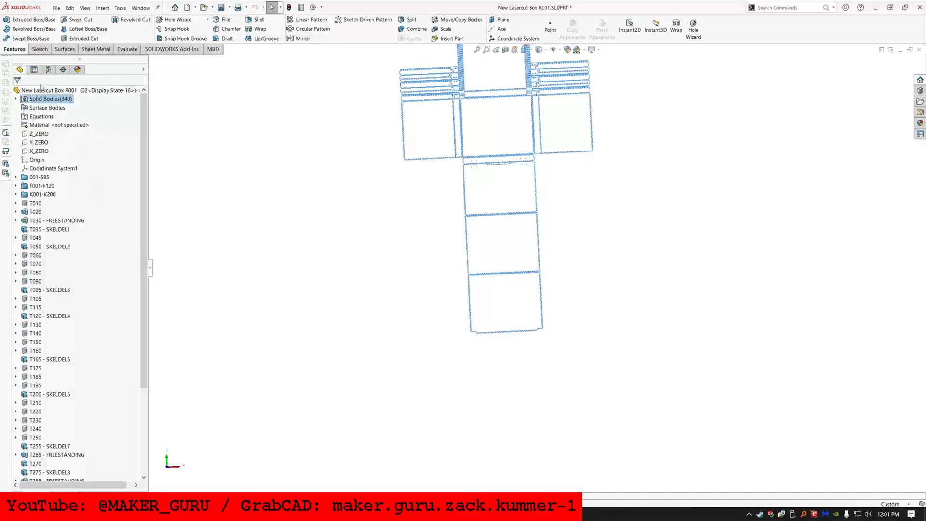
pyautogui.rightClick(42, 99)
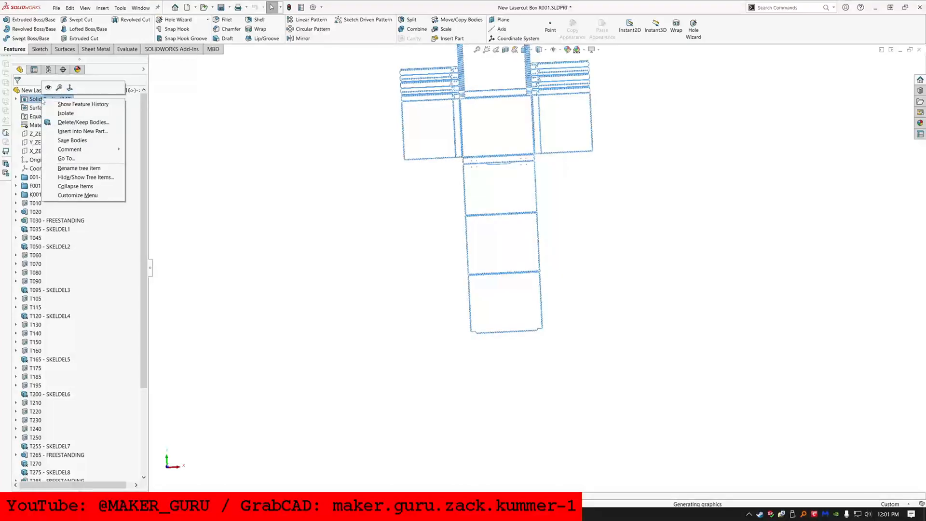
pyautogui.click(52, 90)
pyautogui.rightClick(51, 98)
pyautogui.click(59, 90)
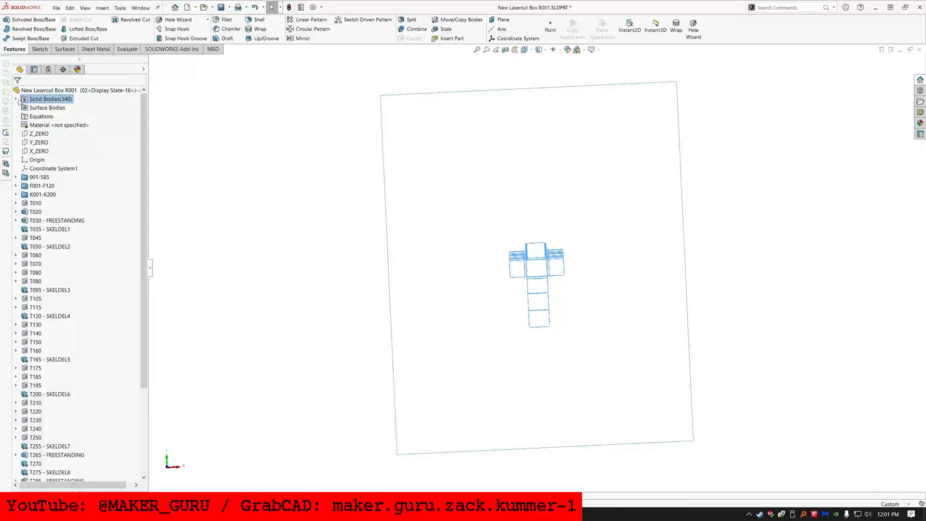
# Expand the DONE folder under Solid Bodies and select the body inside it to examine its extent
pyautogui.click(16, 99)
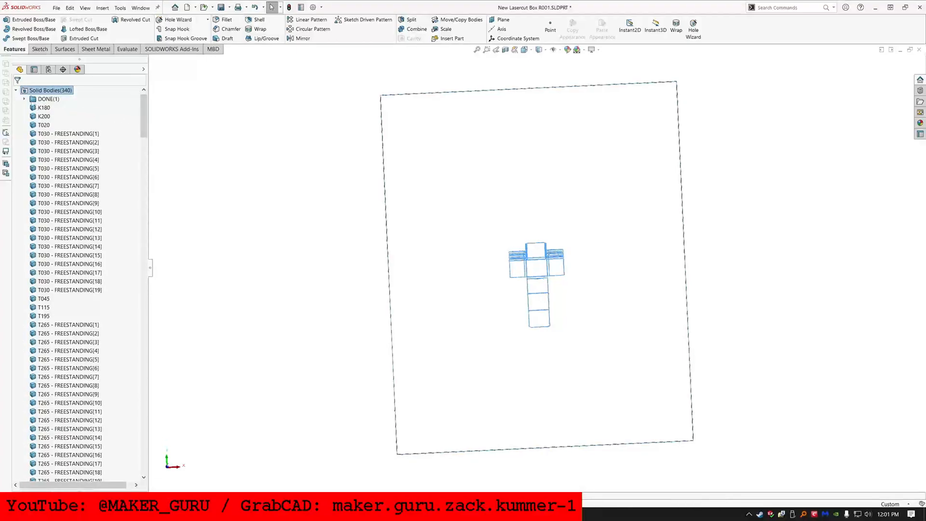
pyautogui.click(24, 99)
pyautogui.click(48, 107)
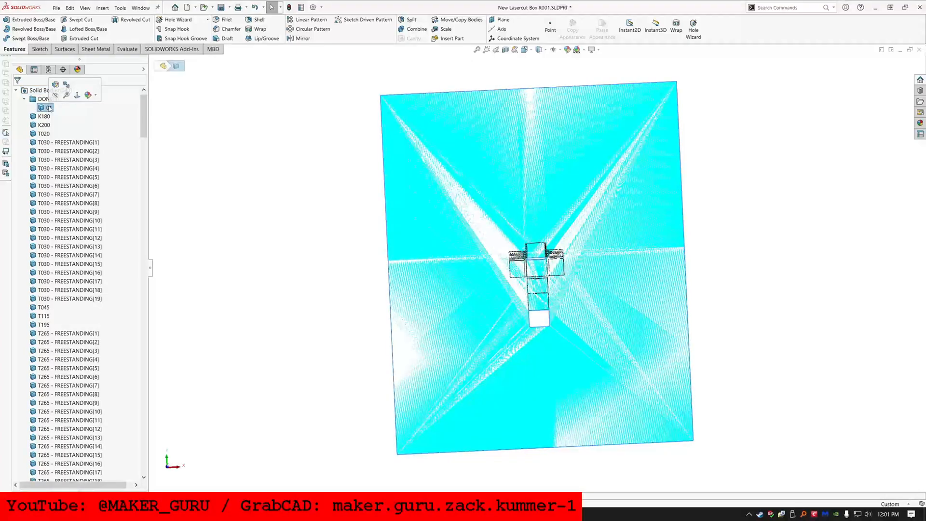
# Delete the solid body in the DONE folder and the T045 and T195 bodies from configuration 02
pyautogui.press('Delete')
pyautogui.click(18, 94)
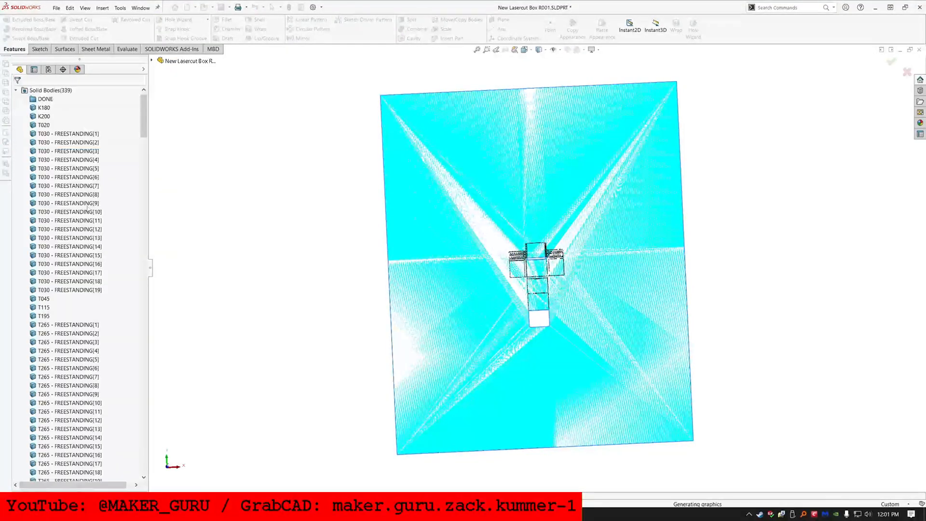
pyautogui.click(39, 107)
pyautogui.press('Delete')
pyautogui.click(18, 93)
pyautogui.click(38, 107)
pyautogui.press('Delete')
pyautogui.click(19, 93)
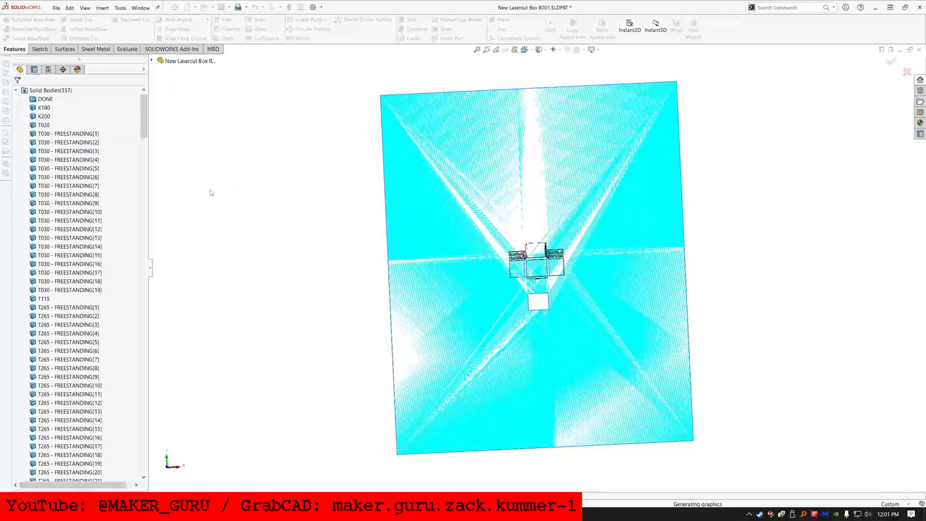
# Delete the K180, K200 and T020 sheet bodies, keeping T115
pyautogui.click(39, 107)
pyautogui.press('Delete')
pyautogui.click(19, 93)
pyautogui.moveTo(144, 121); pyautogui.dragTo(150, 126)
pyautogui.click(407, 198)
pyautogui.press('Delete')
pyautogui.click(18, 93)
pyautogui.click(418, 210)
pyautogui.press('Delete')
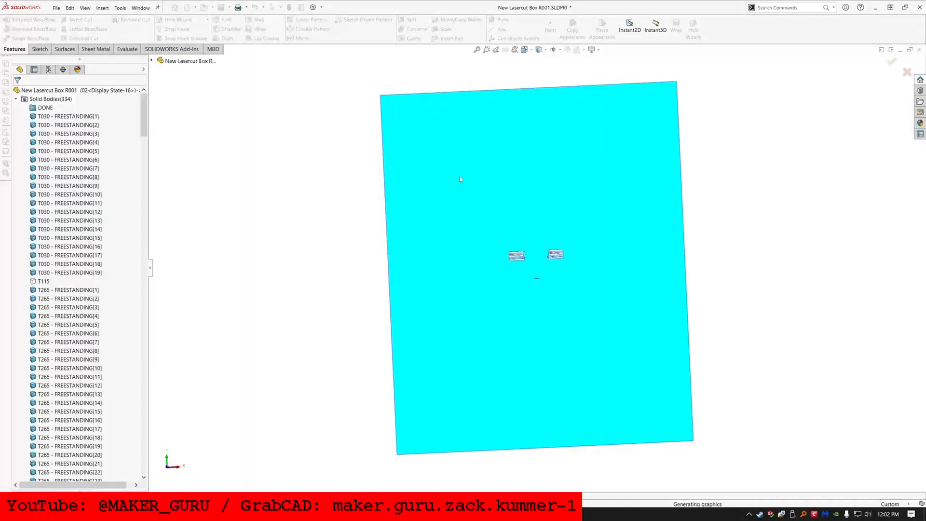
# Move the T115 body into the DONE folder
pyautogui.click(555, 277)
pyautogui.click(538, 263)
pyautogui.scroll(-11, 538, 264)
pyautogui.moveTo(531, 274); pyautogui.dragTo(524, 295, button='middle')
pyautogui.scroll(5, 536, 322)
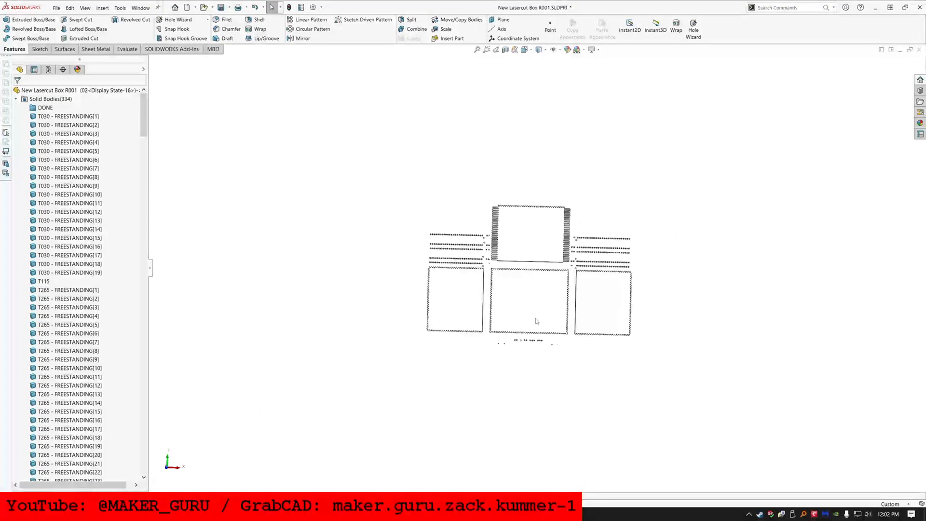
pyautogui.moveTo(48, 287); pyautogui.dragTo(44, 108)
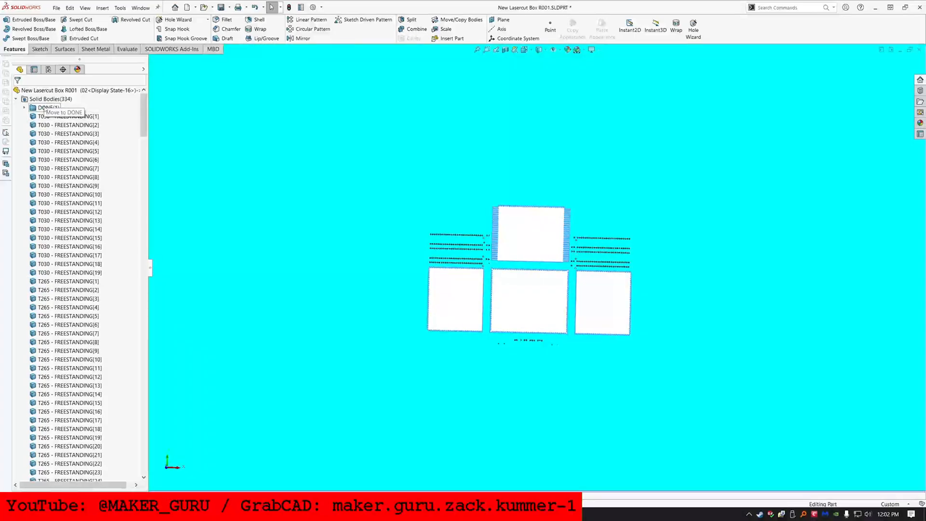
pyautogui.click(46, 116)
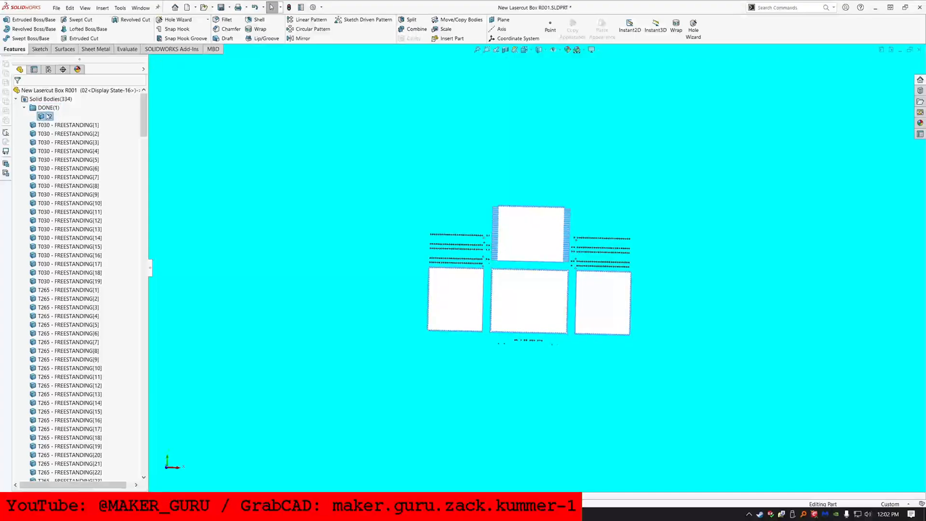
# Suppress the T030, T265, T285 and T315 FREESTANDING features in configuration 02
pyautogui.click(16, 99)
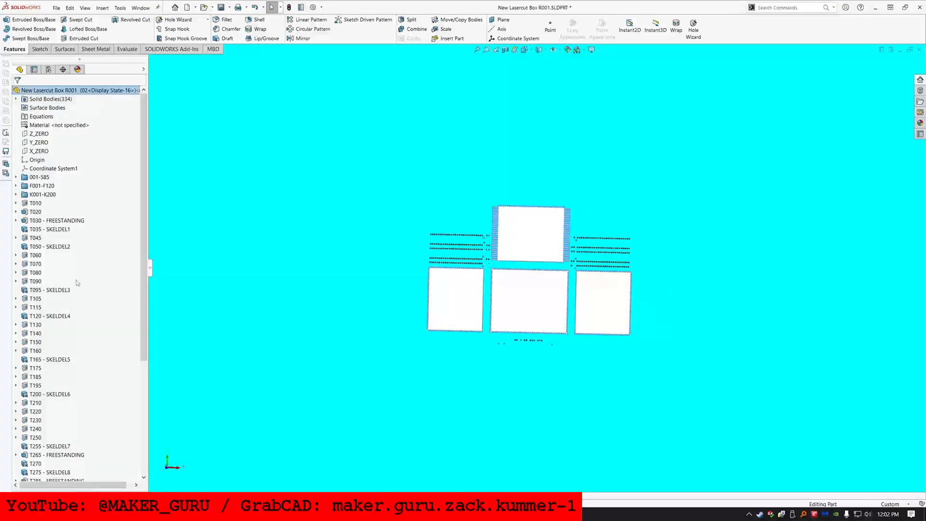
pyautogui.click(64, 220)
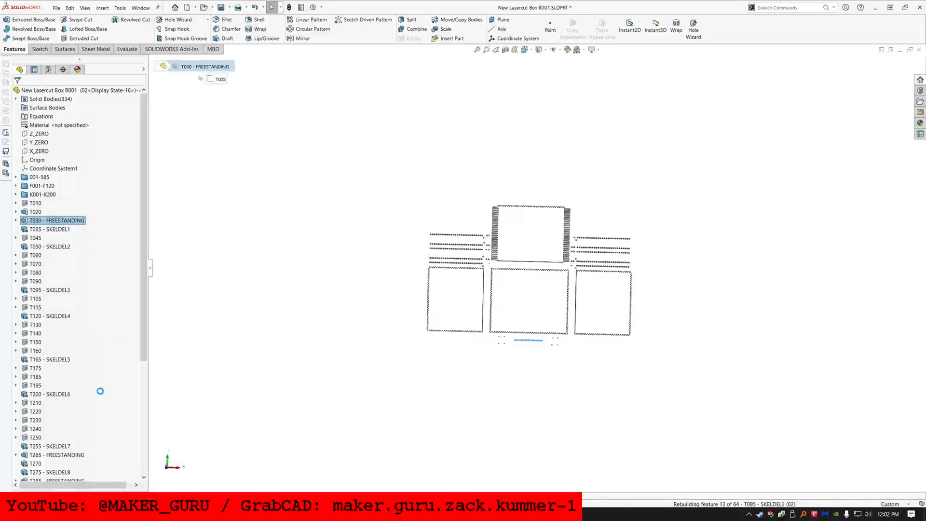
pyautogui.scroll(-4, 76, 455)
pyautogui.click(74, 376)
pyautogui.click(73, 352)
pyautogui.keyDown('ctrl'); pyautogui.click(72, 376); pyautogui.keyUp('ctrl')
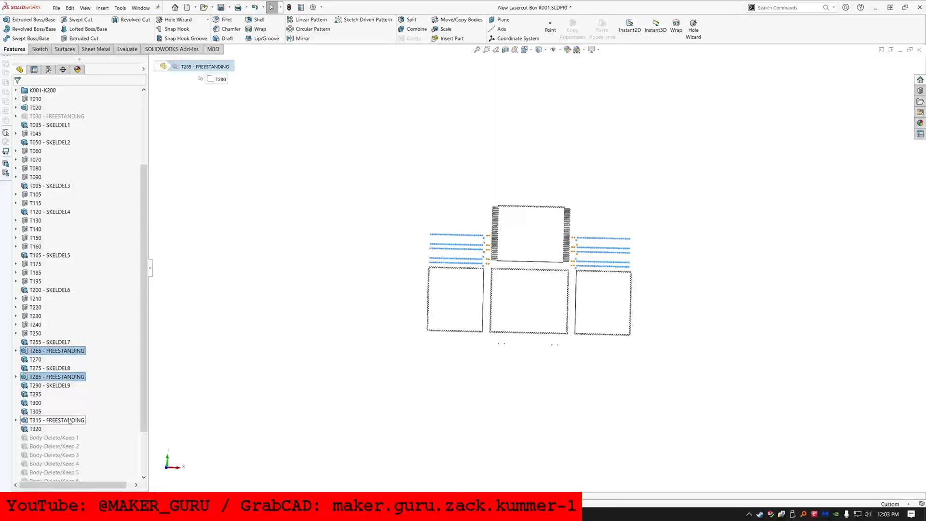
pyautogui.keyDown('ctrl'); pyautogui.click(70, 420); pyautogui.keyUp('ctrl')
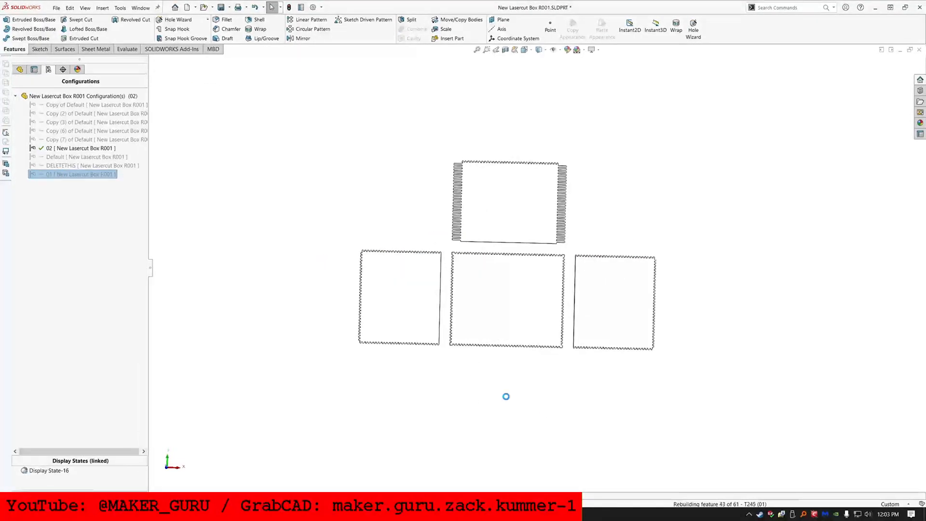
# Activate configuration 03, expand its solid bodies and hide the K180 body
pyautogui.doubleClick(64, 139)
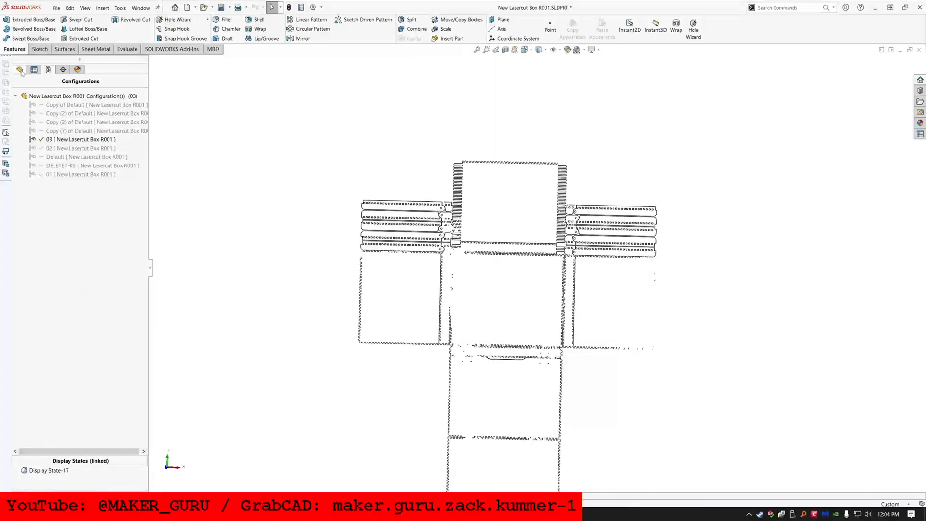
pyautogui.click(21, 71)
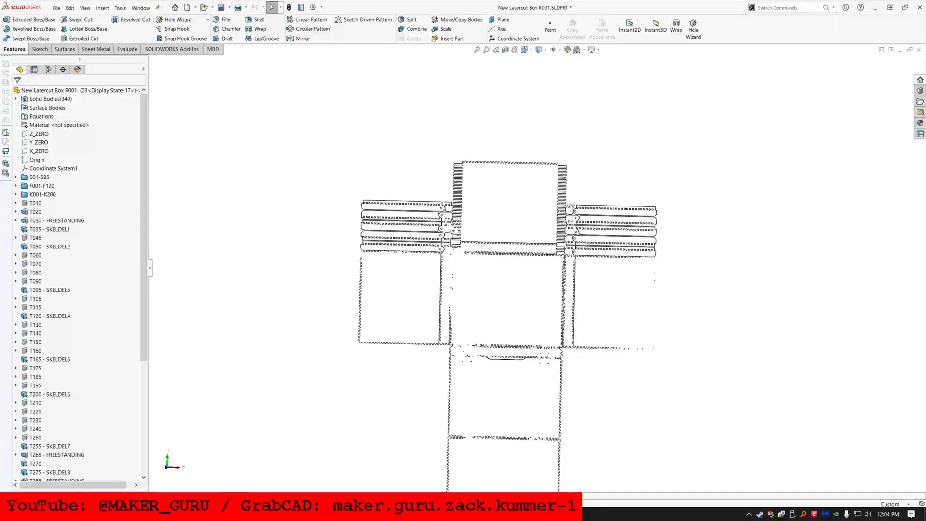
pyautogui.click(17, 100)
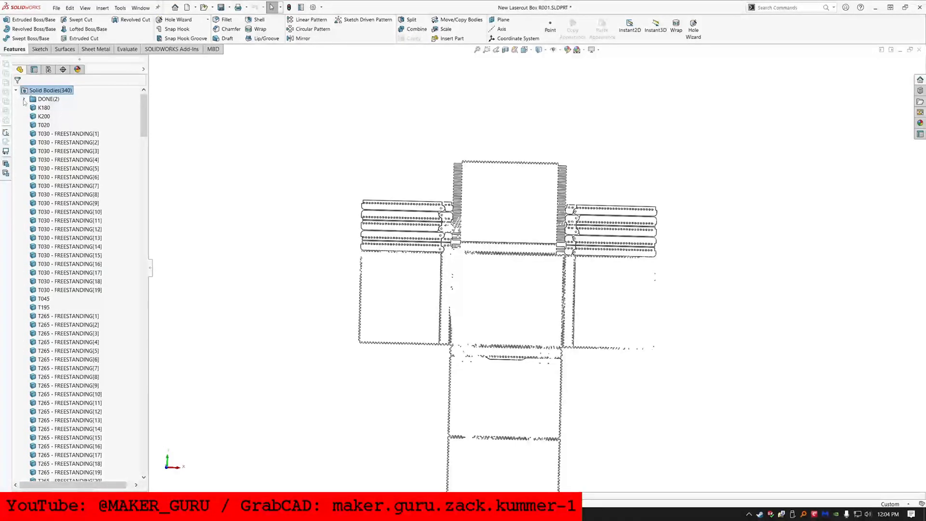
pyautogui.scroll(4, 378, 227)
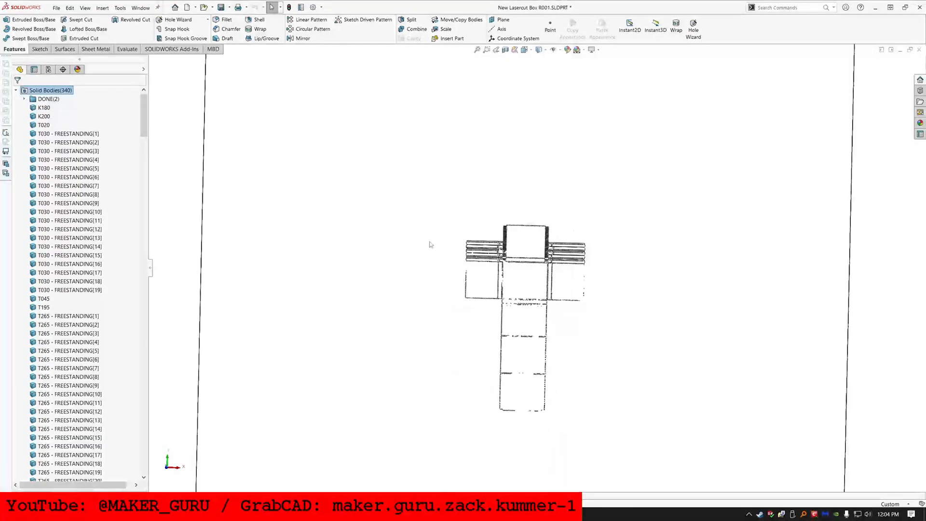
pyautogui.click(315, 223)
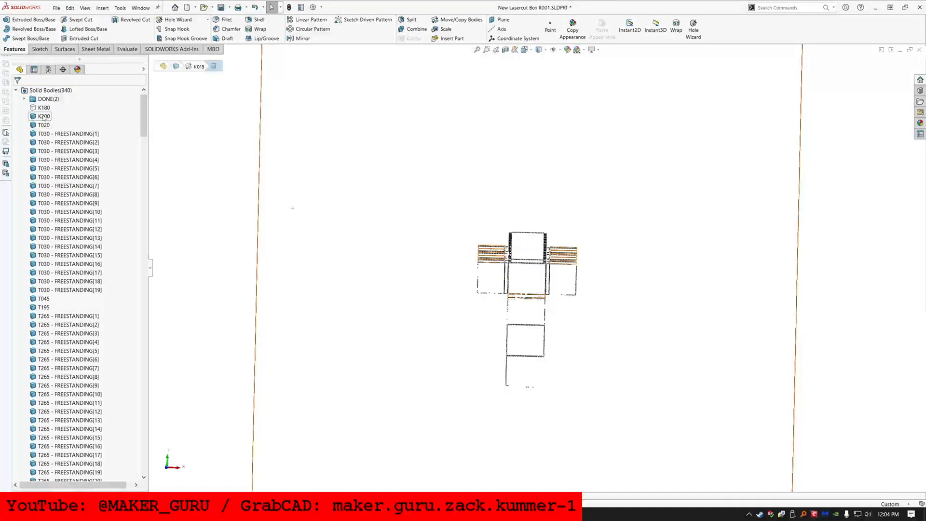
# Delete the K200 and T020 bodies together with the two bodies in the DONE folder
pyautogui.click(44, 116)
pyautogui.keyDown('ctrl'); pyautogui.click(46, 125); pyautogui.keyUp('ctrl')
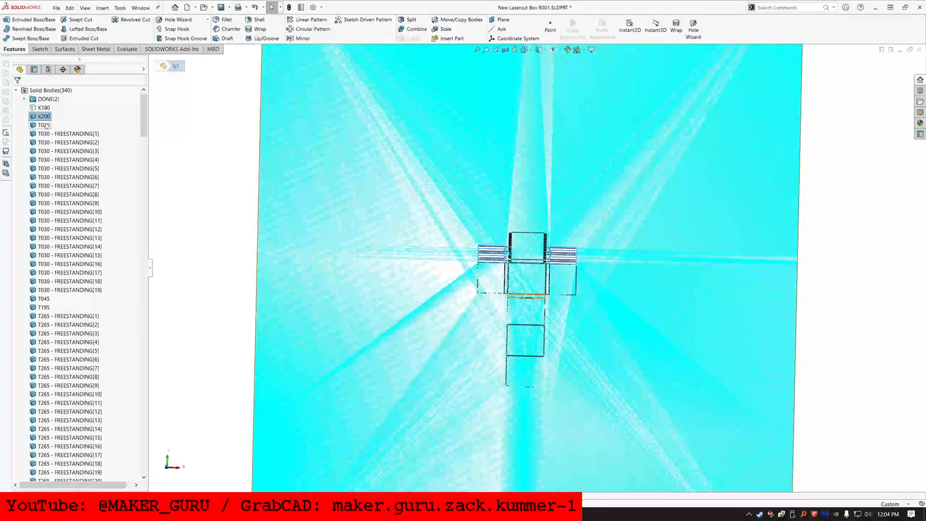
pyautogui.click(24, 99)
pyautogui.keyDown('ctrl'); pyautogui.click(48, 108); pyautogui.keyUp('ctrl')
pyautogui.keyDown('ctrl'); pyautogui.click(47, 118); pyautogui.keyUp('ctrl')
pyautogui.press('Delete')
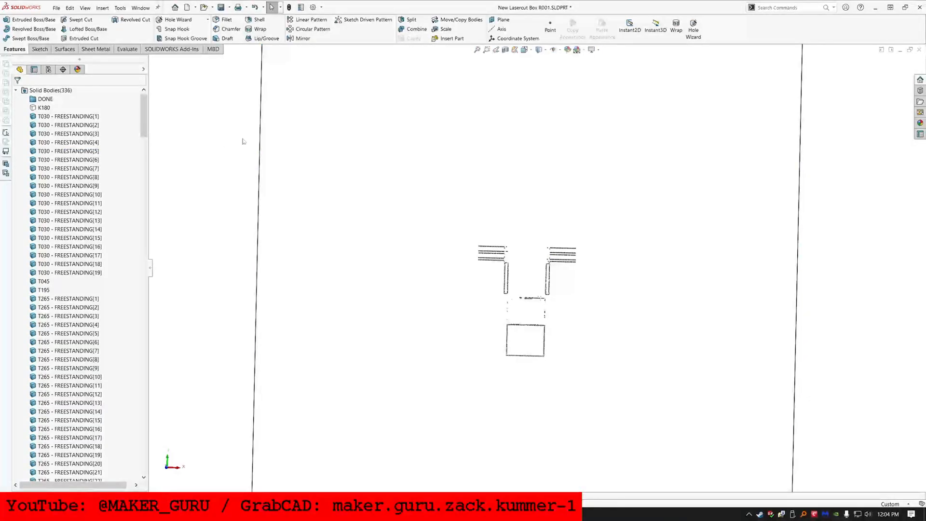
# Delete the T045 and T195 bodies from configuration 03
pyautogui.click(68, 143)
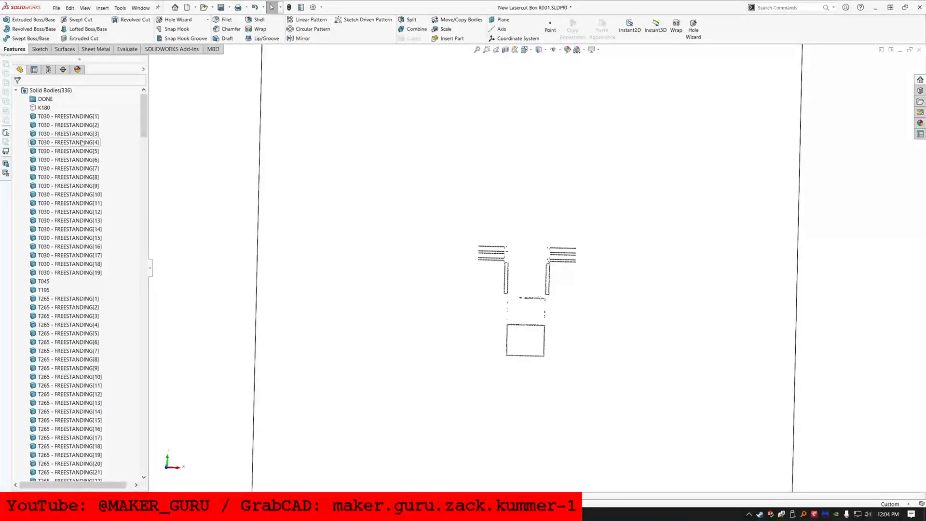
pyautogui.click(44, 290)
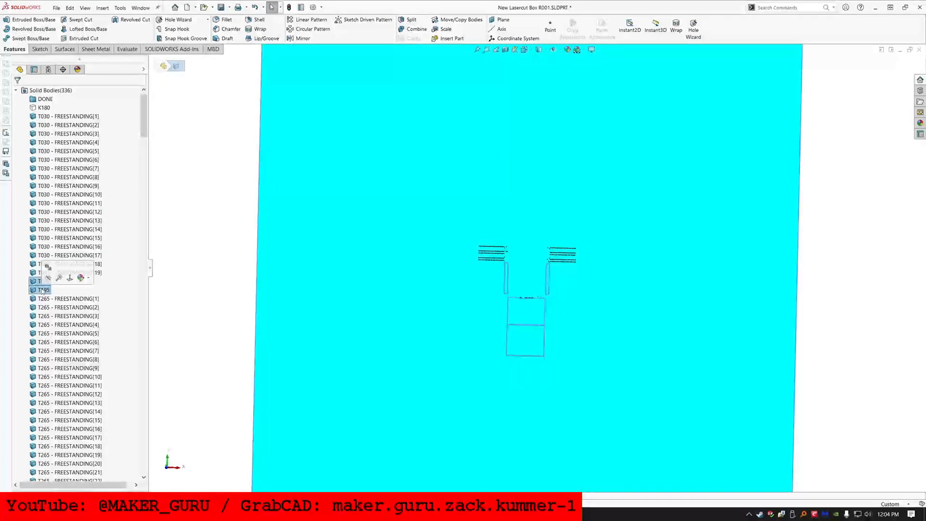
pyautogui.press('Delete')
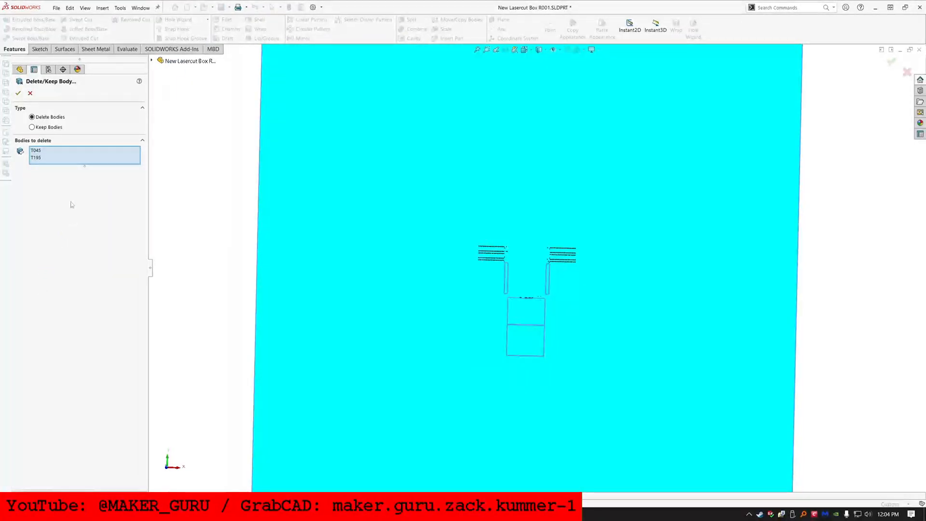
pyautogui.press('Return')
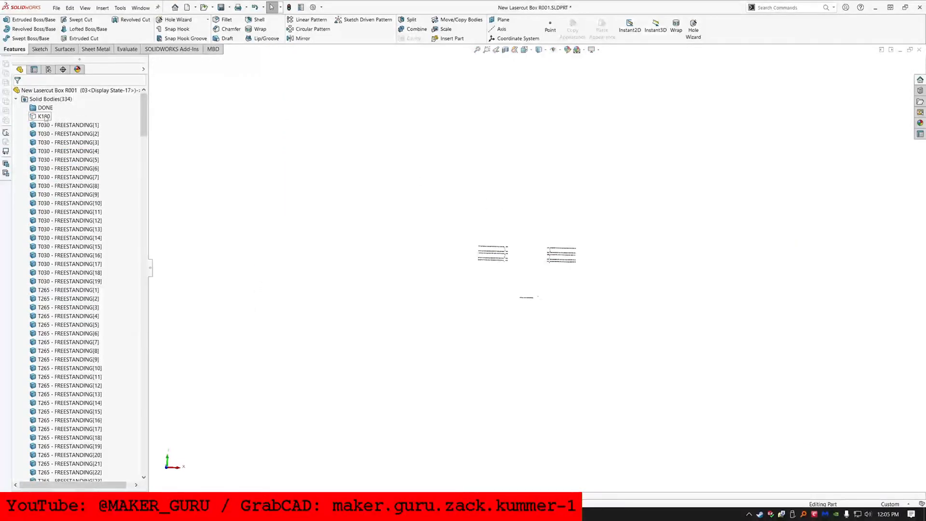
# Show the hidden K180 body and inspect its small tab cutouts up close
pyautogui.click(45, 117)
pyautogui.hotkey('shift', 'Tab')
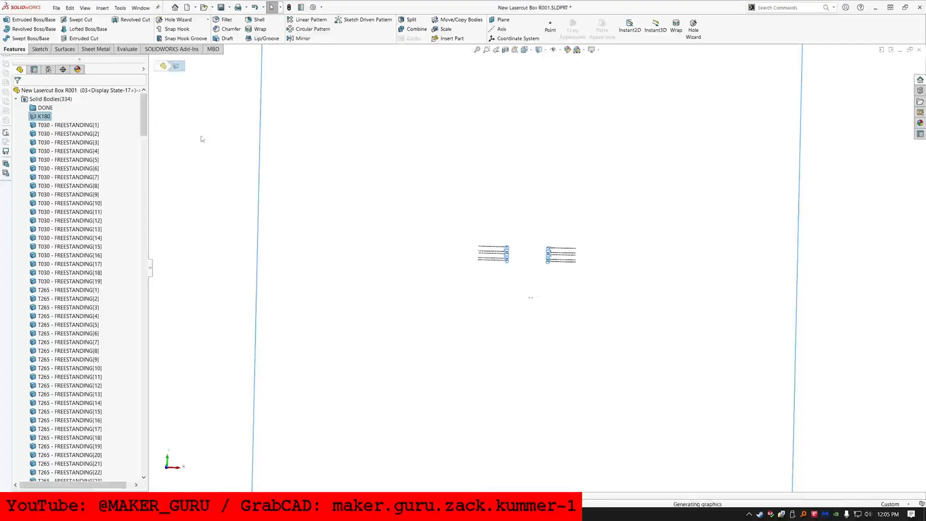
pyautogui.press('Escape')
pyautogui.click(42, 118)
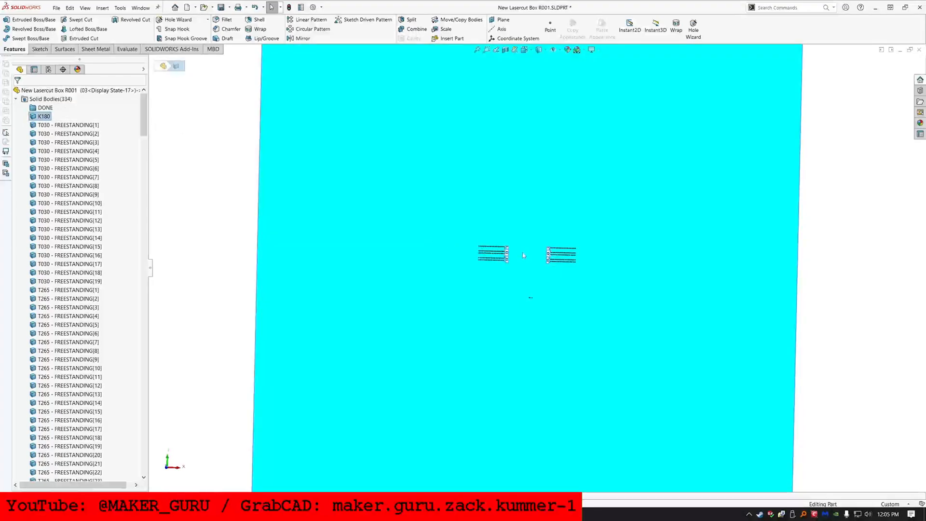
pyautogui.scroll(-10, 521, 252)
pyautogui.moveTo(493, 240); pyautogui.dragTo(508, 237, button='middle')
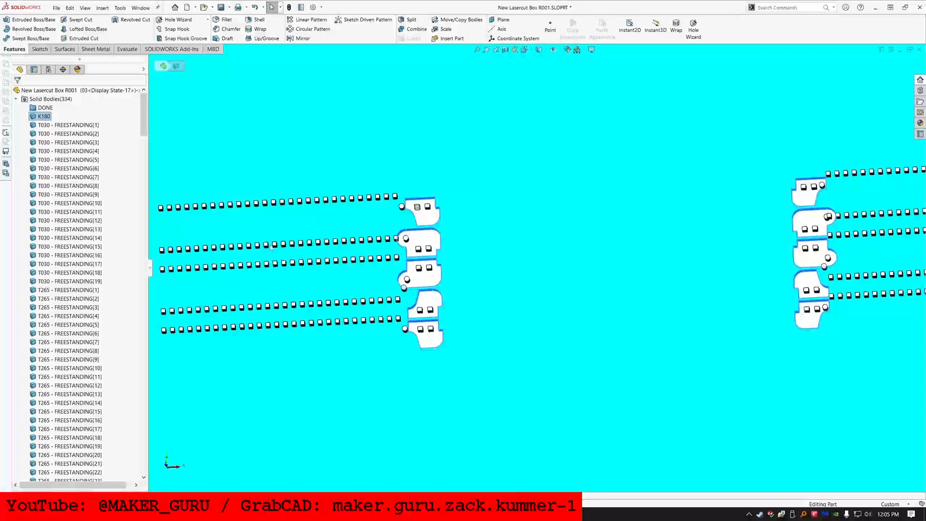
# Suppress the T315 and T285 FREESTANDING features in configuration 03
pyautogui.moveTo(144, 116); pyautogui.dragTo(149, 468)
pyautogui.click(59, 342)
pyautogui.scroll(1, 517, 349)
pyautogui.scroll(2, 518, 348)
pyautogui.scroll(-2, 538, 370)
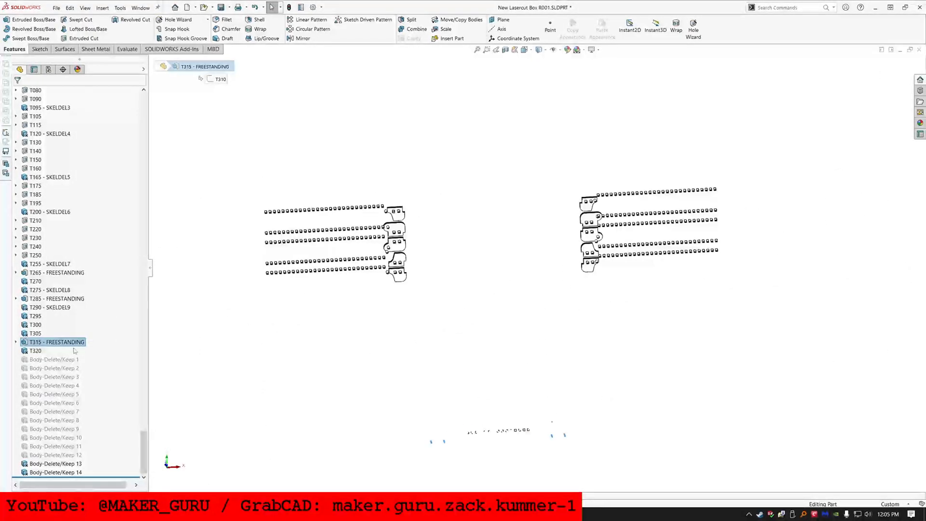
pyautogui.rightClick(67, 342)
pyautogui.click(84, 318)
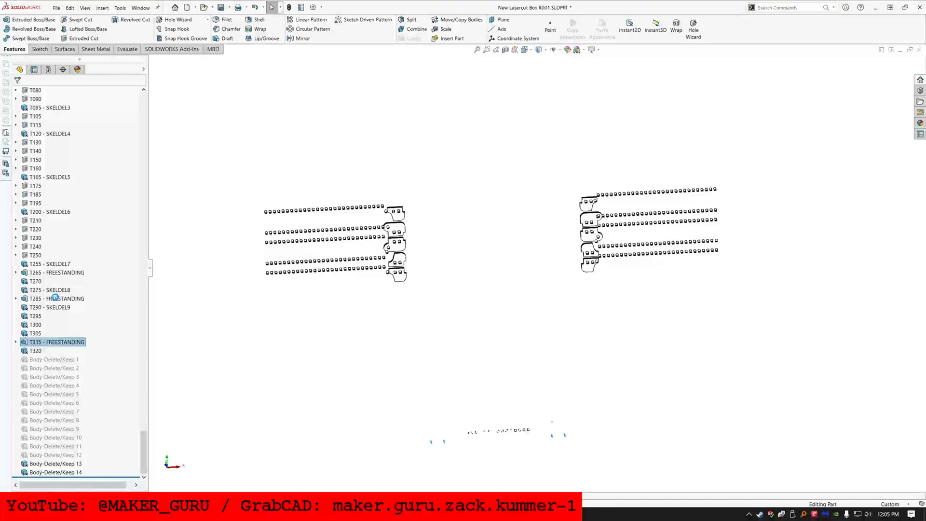
pyautogui.click(56, 300)
pyautogui.rightClick(57, 300)
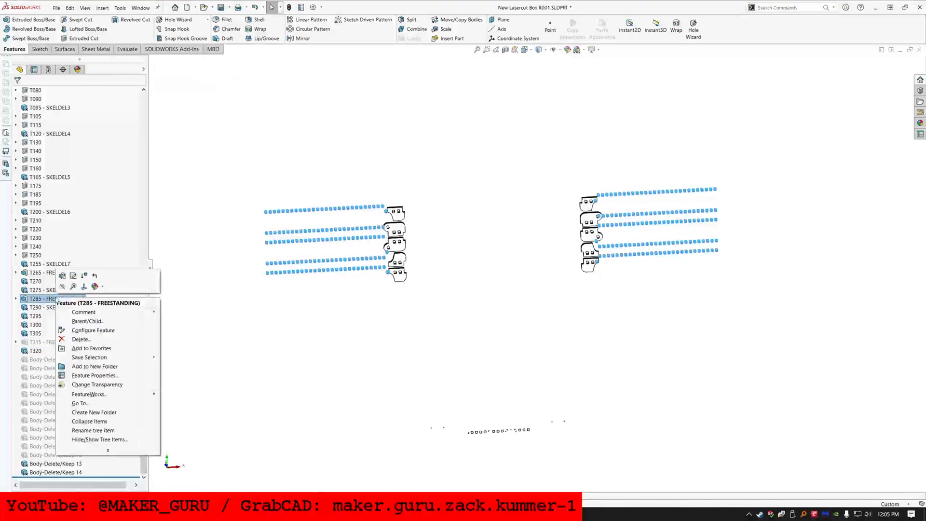
pyautogui.click(81, 274)
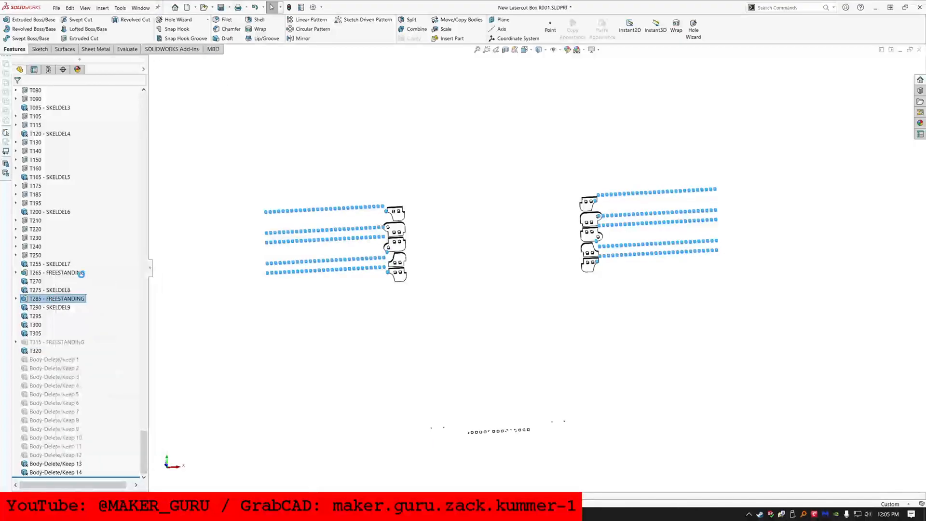
# Suppress the T030 - FREESTANDING feature and place the remaining K180 and T265 bodies in the DONE folder
pyautogui.click(51, 273)
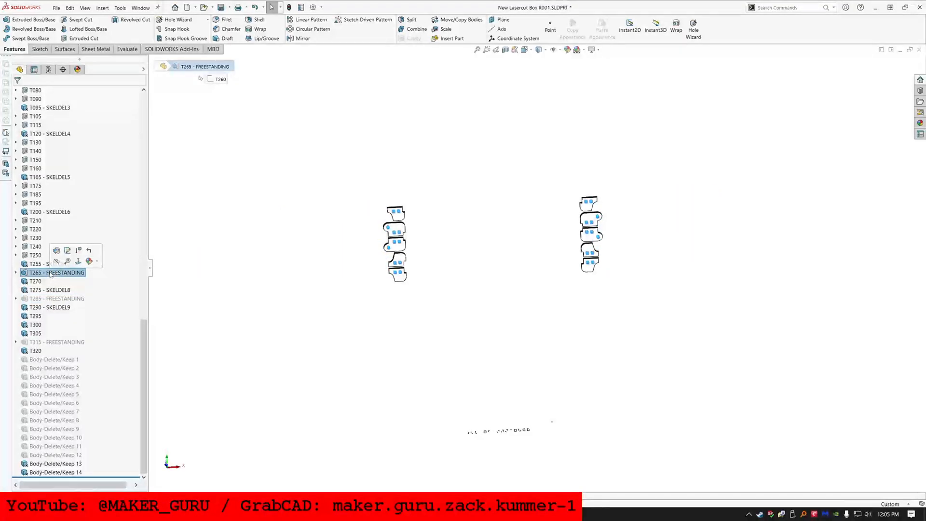
pyautogui.scroll(7, 53, 241)
pyautogui.click(58, 221)
pyautogui.click(83, 199)
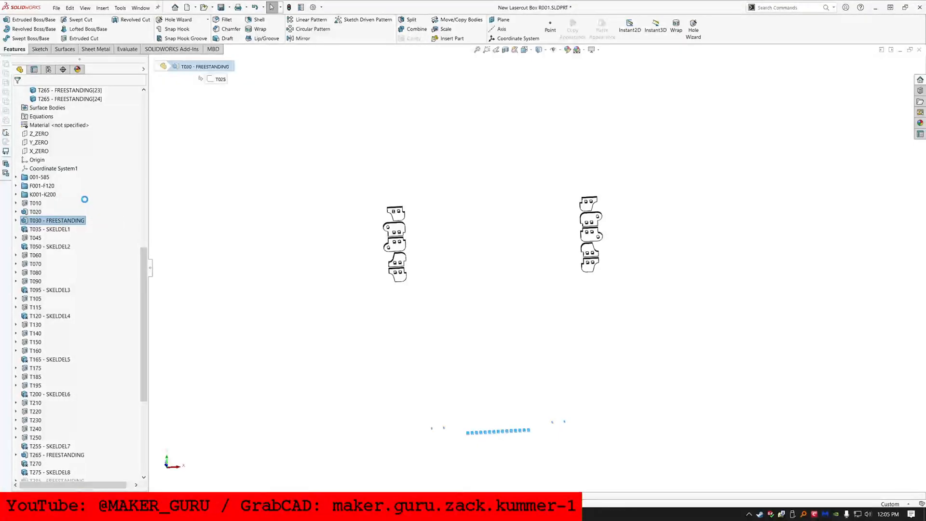
pyautogui.scroll(-6, 127, 214)
pyautogui.scroll(7, 127, 214)
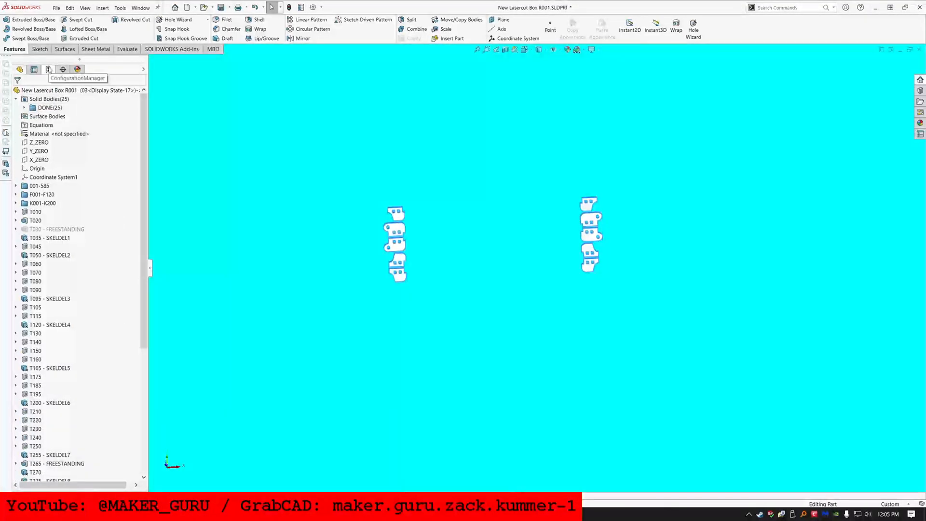
# Activate configuration 04 and return to its feature tree
pyautogui.click(49, 70)
pyautogui.doubleClick(72, 131)
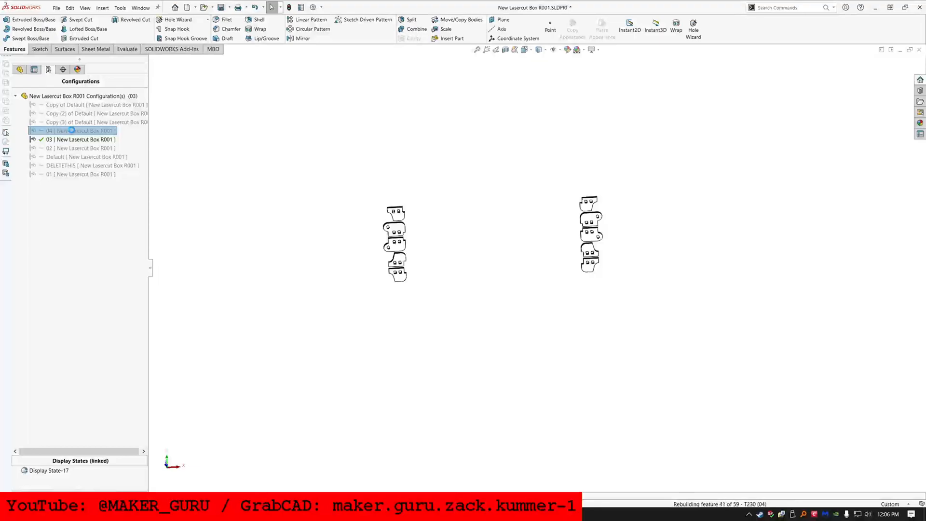
pyautogui.click(20, 69)
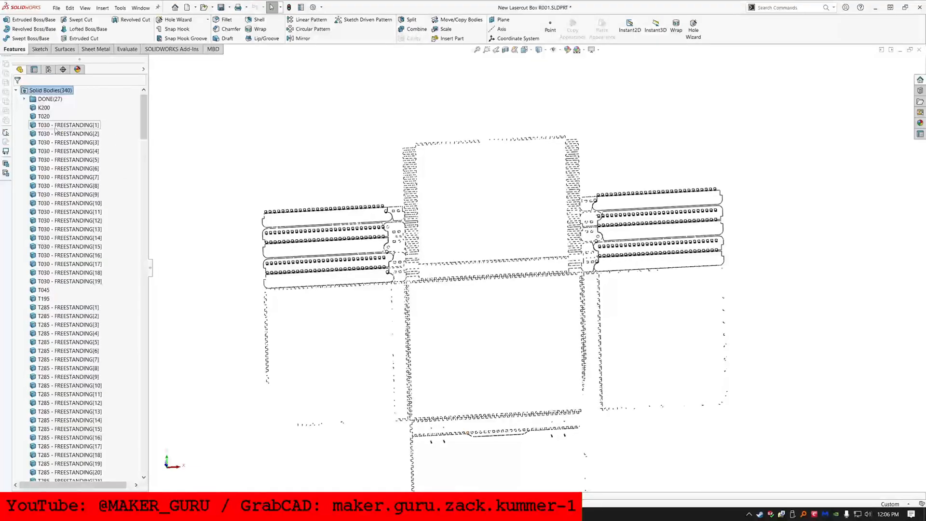
# Delete the K200 and T020 bodies and the bodies in the DONE folder that do not belong to T265
pyautogui.scroll(5, 353, 203)
pyautogui.keyDown('ctrl'); pyautogui.click(42, 341); pyautogui.keyUp('ctrl')
pyautogui.rightClick(353, 203)
pyautogui.click(41, 316)
pyautogui.keyDown('ctrl'); pyautogui.click(39, 325); pyautogui.keyUp('ctrl')
pyautogui.press('Delete')
pyautogui.rightClick(327, 243)
# Delete the T045 body from configuration 04
pyautogui.scroll(-8, 40, 274)
pyautogui.click(40, 274)
pyautogui.press('Delete')
pyautogui.rightClick(246, 277)
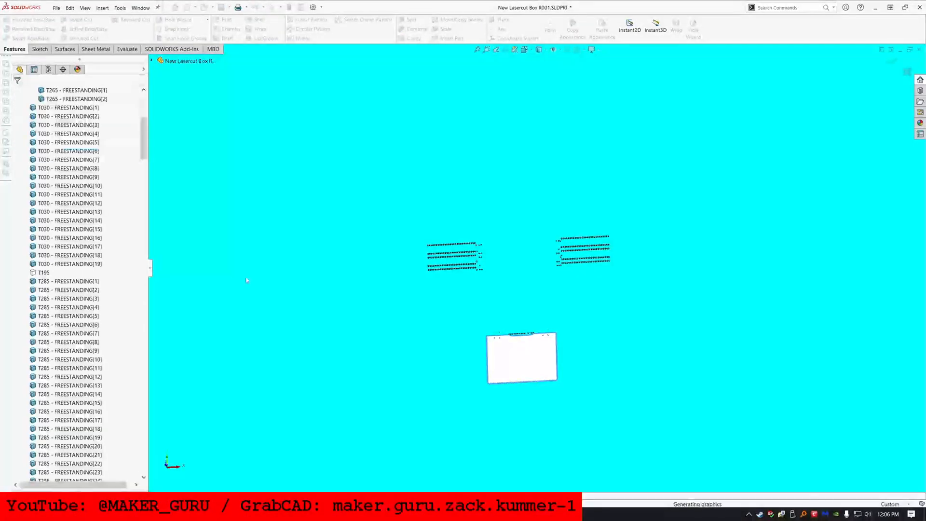
# Suppress the T315, T285, T265 and T030 freestanding features in configuration 04, and open the configuration list
pyautogui.click(45, 273)
pyautogui.scroll(-2, 543, 343)
pyautogui.moveTo(144, 138); pyautogui.dragTo(144, 435)
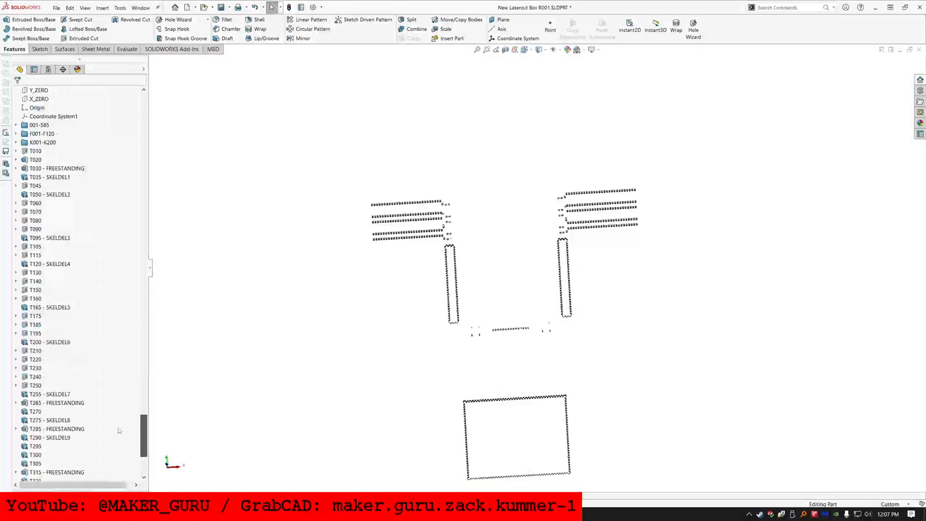
pyautogui.scroll(-4, 117, 430)
pyautogui.click(46, 368)
pyautogui.keyDown('ctrl'); pyautogui.click(41, 323); pyautogui.keyUp('ctrl')
pyautogui.click(62, 298)
pyautogui.click(60, 247)
pyautogui.click(91, 227)
pyautogui.scroll(6, 91, 226)
pyautogui.click(57, 169)
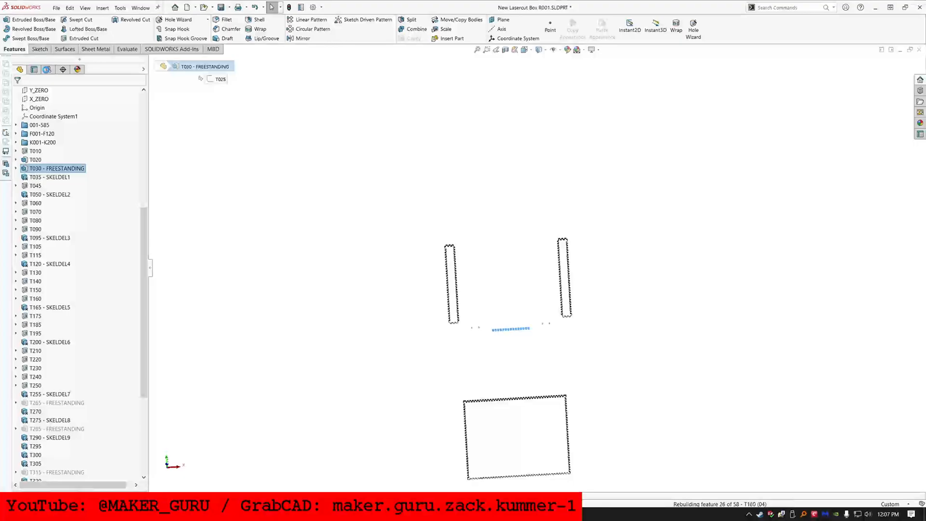
pyautogui.click(49, 68)
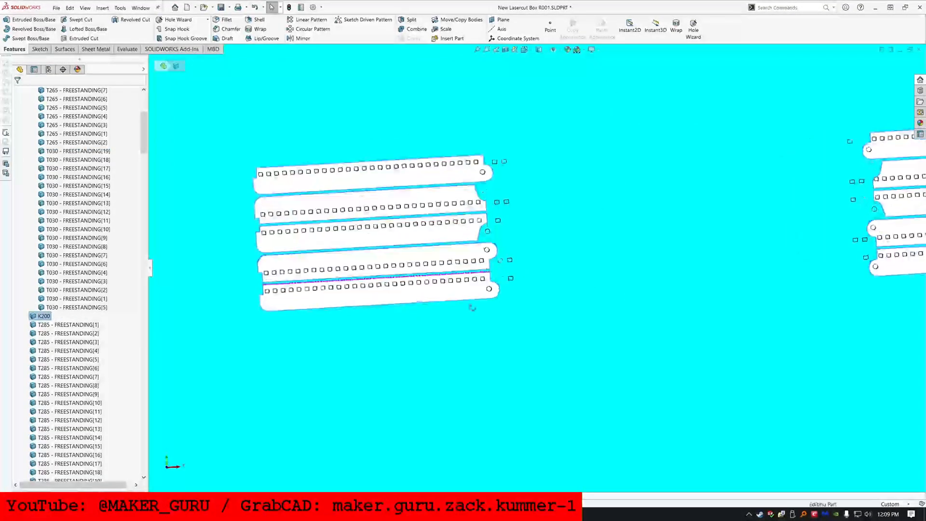
# Suppress the T315 and T030 freestanding features in configuration 06
pyautogui.moveTo(144, 133); pyautogui.dragTo(144, 447)
pyautogui.click(62, 333)
pyautogui.click(73, 313)
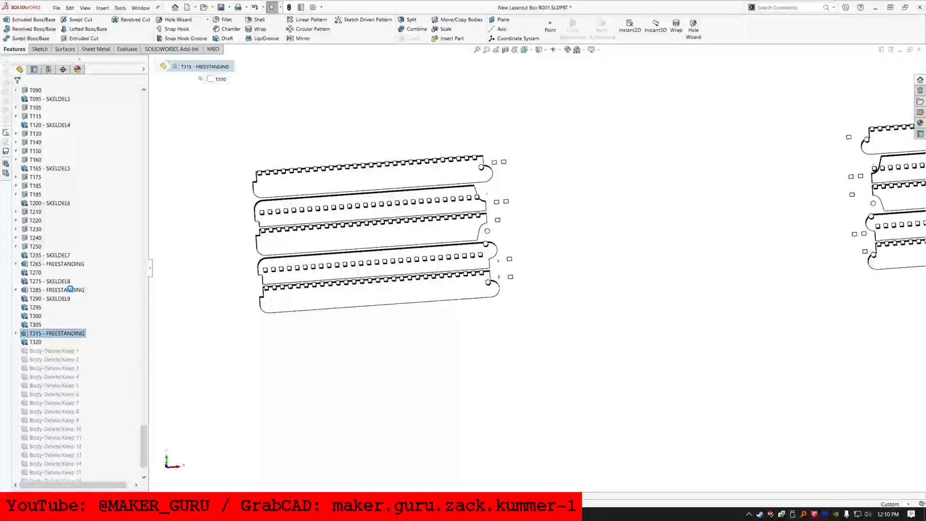
pyautogui.click(79, 229)
pyautogui.click(88, 208)
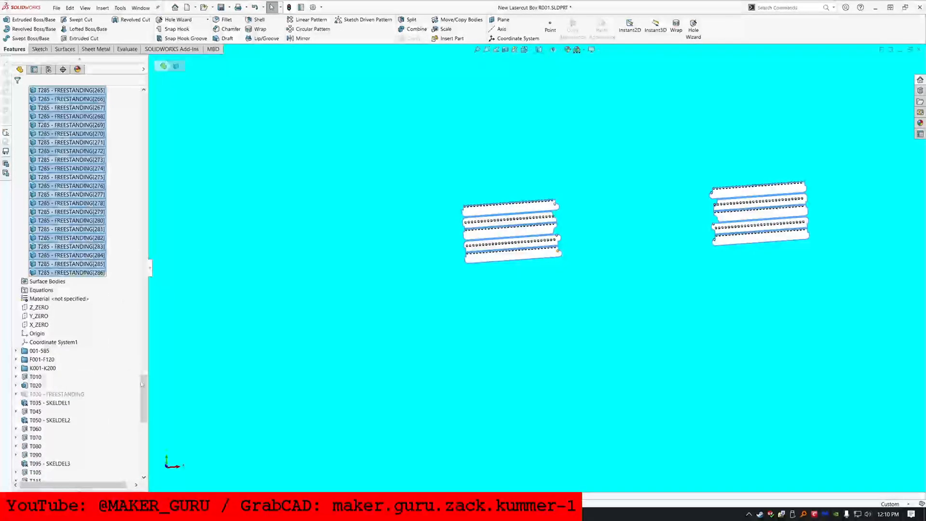
# Place the T285 freestanding bodies in the DONE folder and activate configuration 07
pyautogui.moveTo(142, 384); pyautogui.dragTo(142, 99)
pyautogui.click(48, 70)
pyautogui.doubleClick(75, 105)
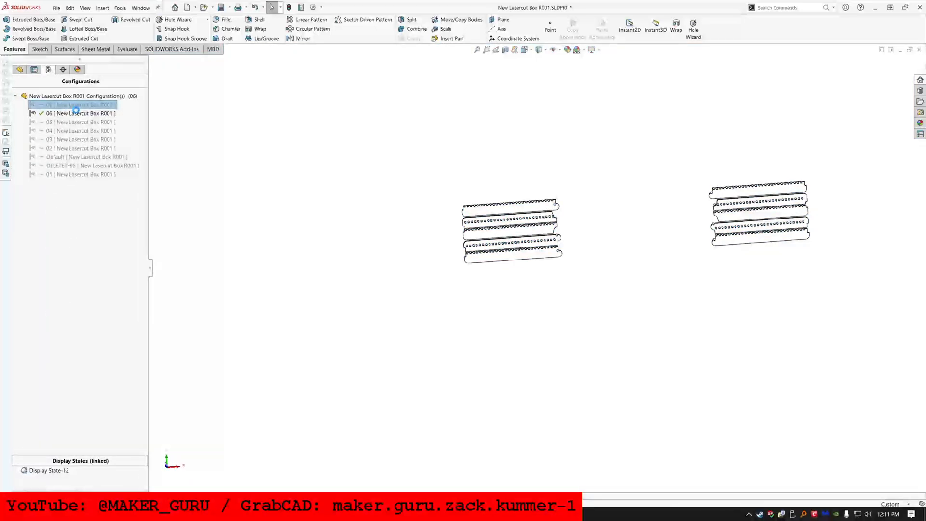
# Delete the finished sheet bodies in the DONE folder, including 04 and 05, from configuration 07
pyautogui.keyDown('ctrl'); pyautogui.click(50, 333); pyautogui.keyUp('ctrl')
pyautogui.keyDown('ctrl'); pyautogui.click(51, 342); pyautogui.keyUp('ctrl')
pyautogui.scroll(-8, 51, 338)
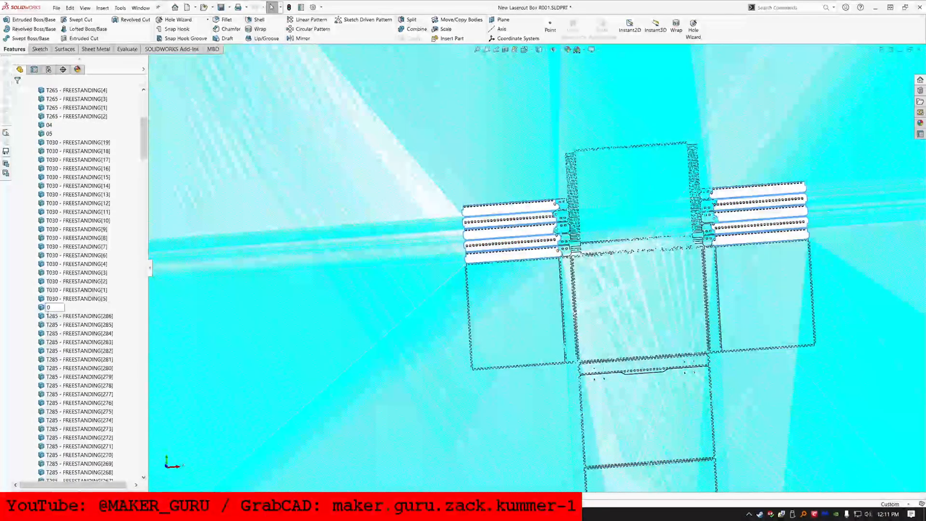
pyautogui.keyDown('ctrl'); pyautogui.click(51, 307); pyautogui.keyUp('ctrl')
pyautogui.scroll(7, 51, 309)
pyautogui.press('Delete')
pyautogui.rightClick(512, 237)
# Collapse the DONE folder and check the bodies left outside it in configuration 07
pyautogui.scroll(6, 512, 236)
pyautogui.click(471, 227)
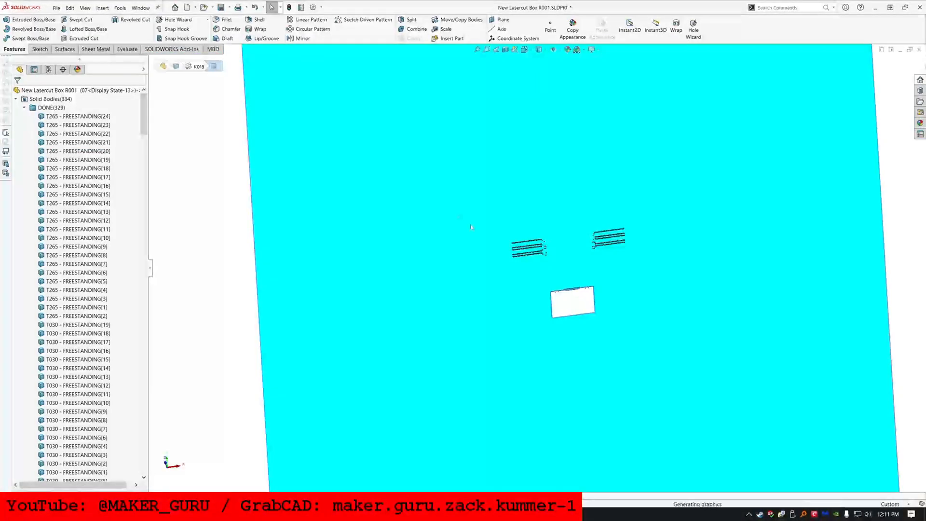
pyautogui.click(25, 107)
pyautogui.click(40, 116)
pyautogui.scroll(-2, 546, 277)
pyautogui.scroll(-8, 586, 290)
pyautogui.click(501, 338)
# Suppress the T285, T265 and T030 freestanding features in configuration 07 and place the remaining bodies in the DONE folder
pyautogui.scroll(-10, 48, 252)
pyautogui.scroll(-4, 48, 252)
pyautogui.click(51, 220)
pyautogui.click(57, 194)
pyautogui.click(51, 195)
pyautogui.click(63, 171)
pyautogui.scroll(6, 62, 171)
pyautogui.click(51, 117)
pyautogui.click(61, 93)
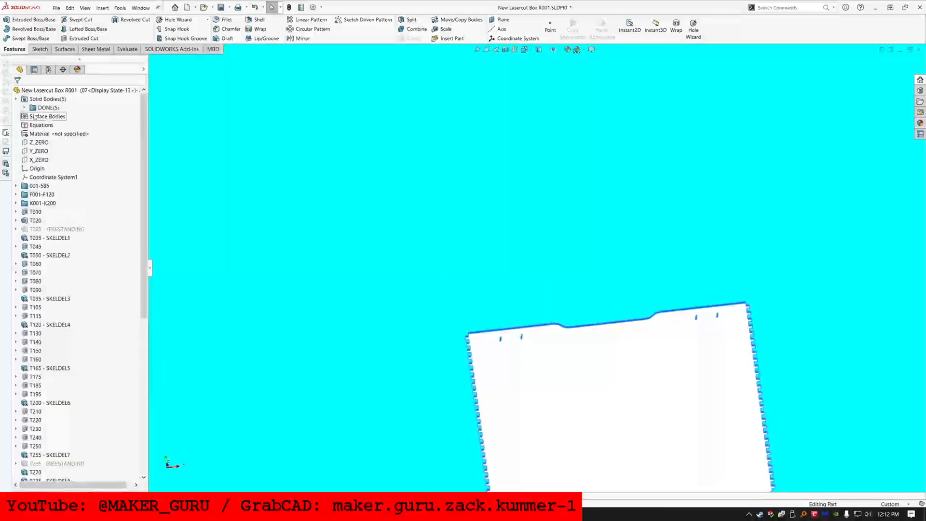
# Group the features from T010 through T320 into a new folder named T001-T320
pyautogui.click(49, 69)
pyautogui.click(20, 70)
pyautogui.click(35, 212)
pyautogui.scroll(-6, 38, 338)
pyautogui.keyDown('shift'); pyautogui.click(37, 377); pyautogui.keyUp('shift')
pyautogui.scroll(1, 38, 385)
pyautogui.keyDown('ctrl'); pyautogui.click(36, 385); pyautogui.keyUp('ctrl')
pyautogui.rightClick(31, 309)
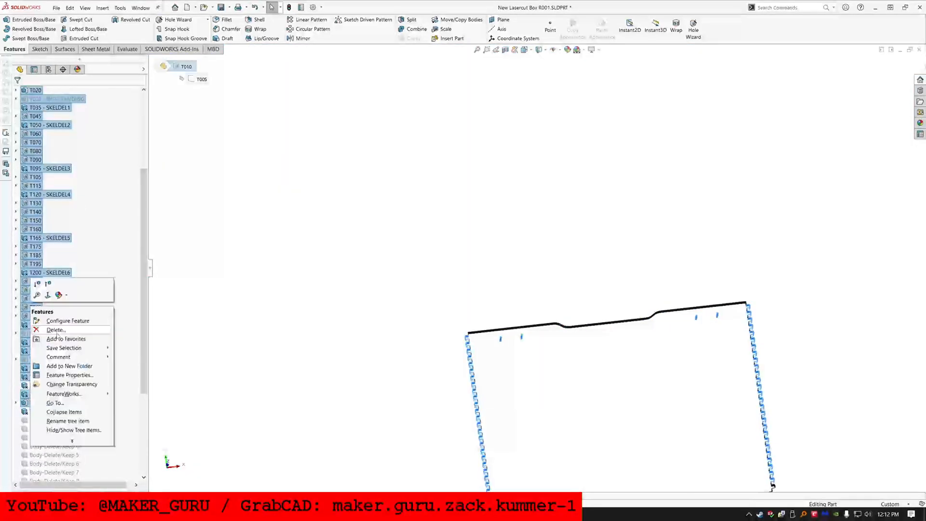
pyautogui.click(66, 369)
pyautogui.write('T001-T320')
pyautogui.press('Return')
# Group the Body-Delete/Keep features into a new folder named CONFIGURATION STUFF
pyautogui.click(58, 220)
pyautogui.keyDown('shift'); pyautogui.click(58, 411); pyautogui.keyUp('shift')
pyautogui.keyDown('ctrl'); pyautogui.click(73, 222); pyautogui.keyUp('ctrl')
pyautogui.rightClick(41, 246)
pyautogui.click(79, 306)
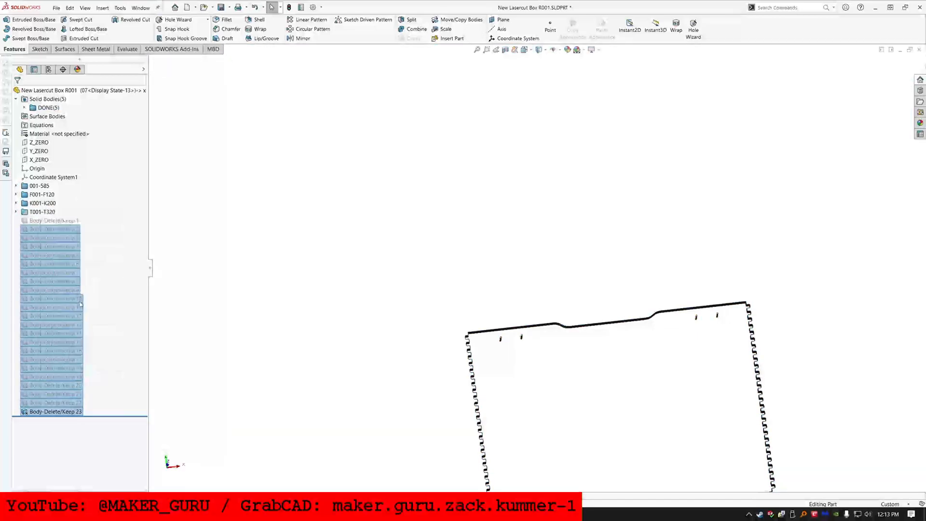
pyautogui.write('Body-Delete/Keep 1-23')
pyautogui.press('Return')
# Activate the Default configuration, view the complete box layout and save the part
pyautogui.click(48, 69)
pyautogui.doubleClick(59, 156)
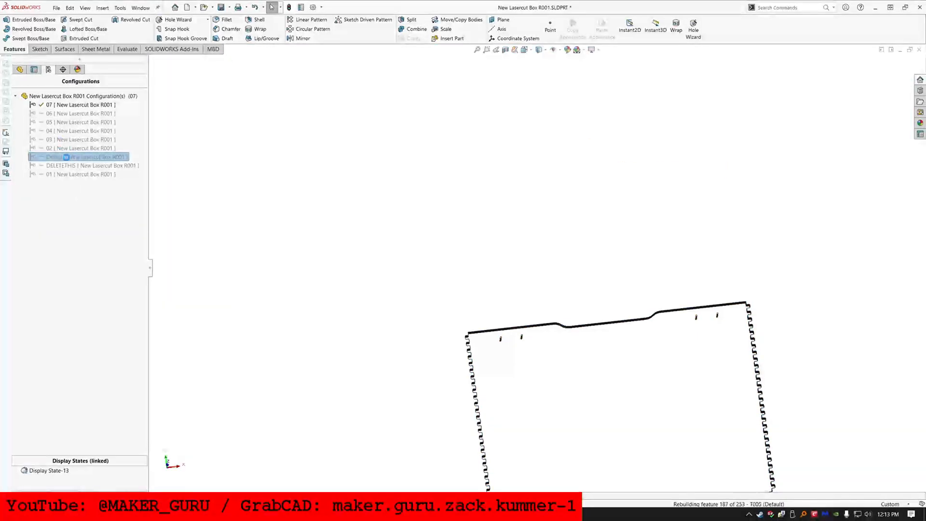
pyautogui.click(19, 69)
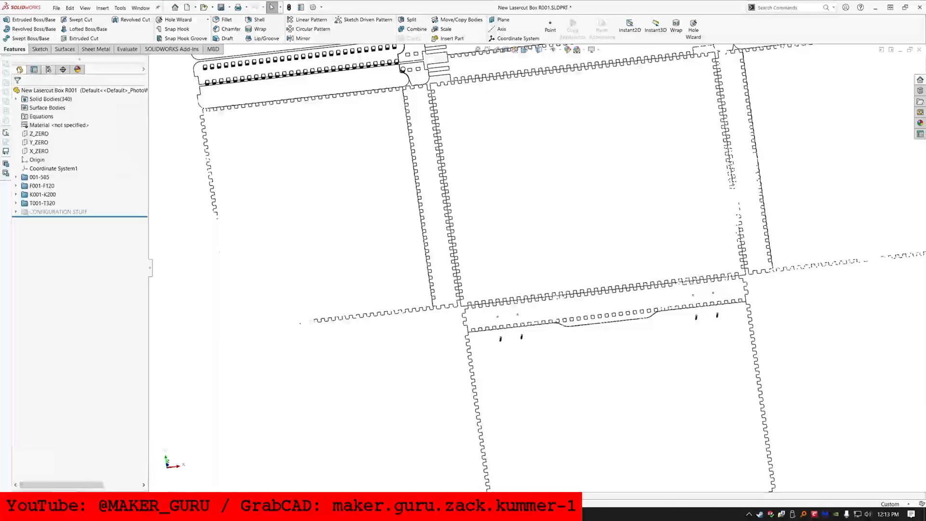
pyautogui.click(50, 99)
pyautogui.scroll(3, 323, 210)
pyautogui.scroll(6, 324, 210)
pyautogui.click(324, 210)
pyautogui.click(221, 7)
# Open the drawing Assem2-.SLDDRW from the NEW LASERCUT BOX folder
pyautogui.click(141, 8)
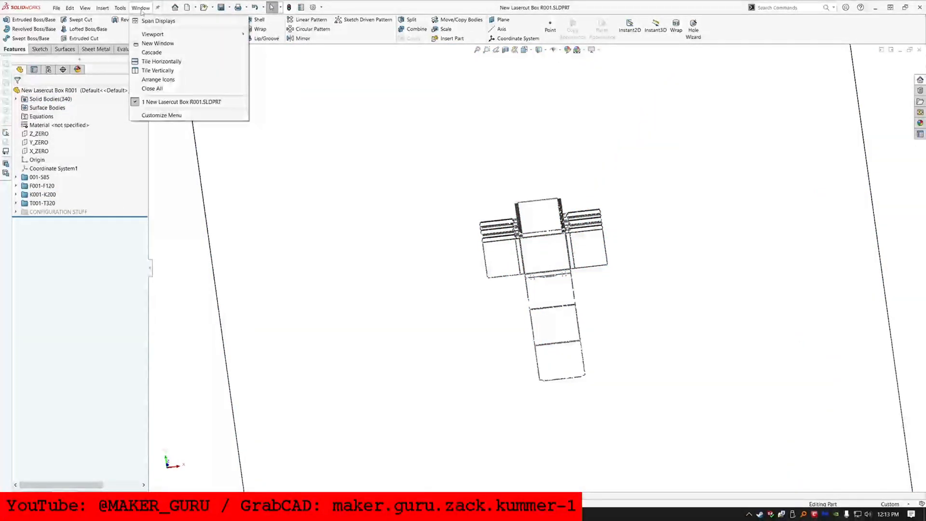
pyautogui.click(203, 7)
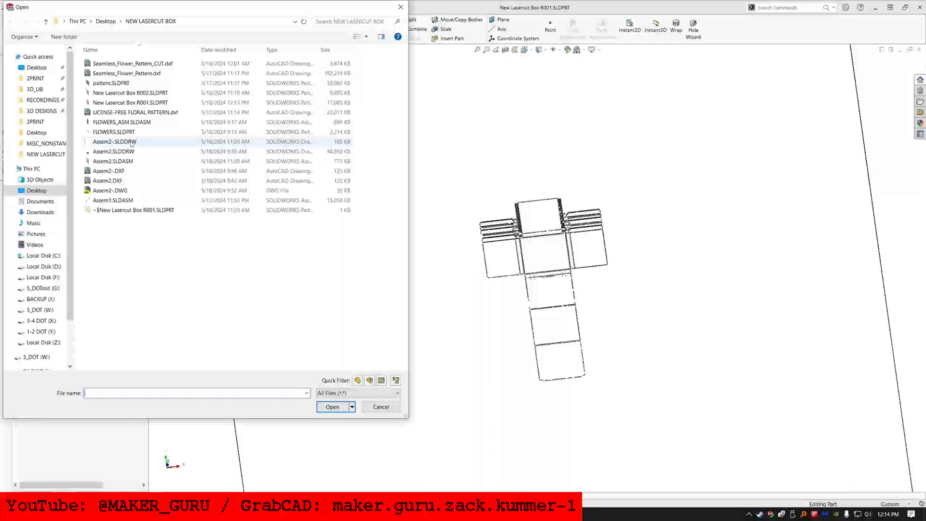
pyautogui.doubleClick(132, 144)
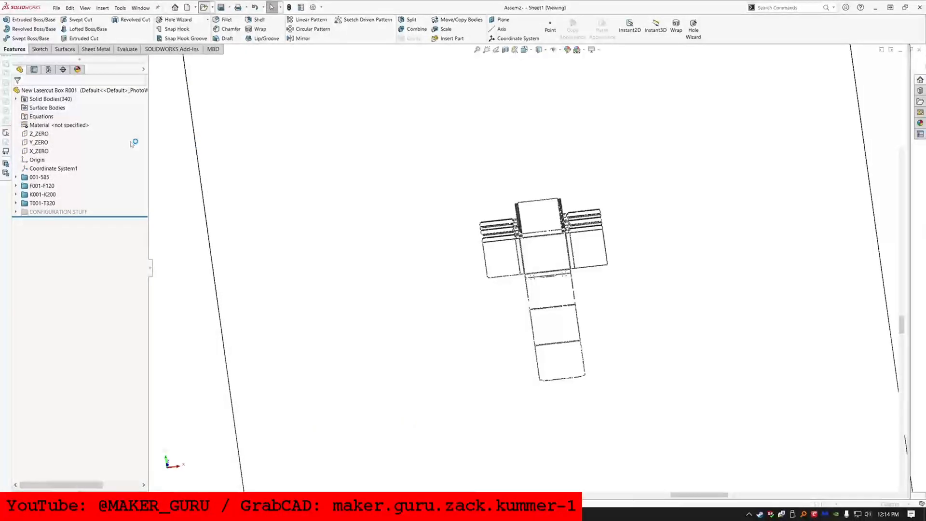
# Open the Assem2 assembly referenced by Drawing View2 of the drawing
pyautogui.click(141, 8)
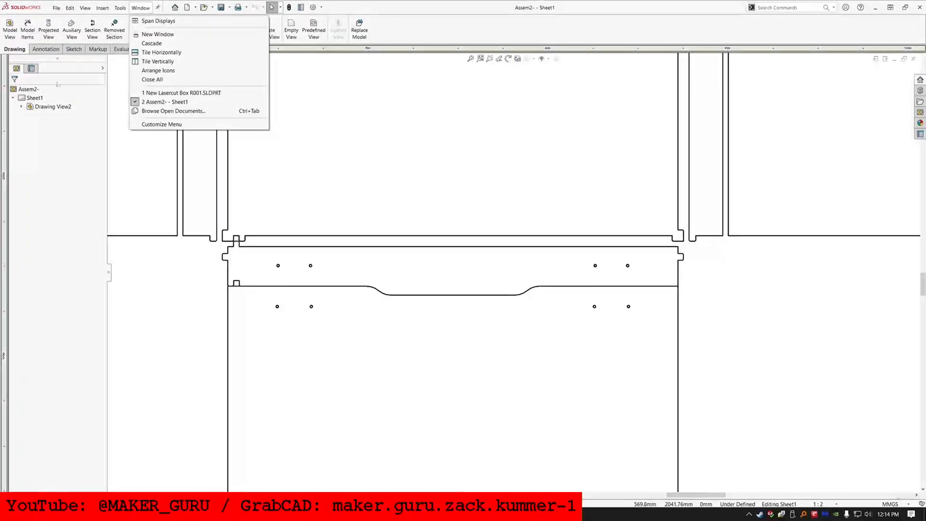
pyautogui.click(21, 106)
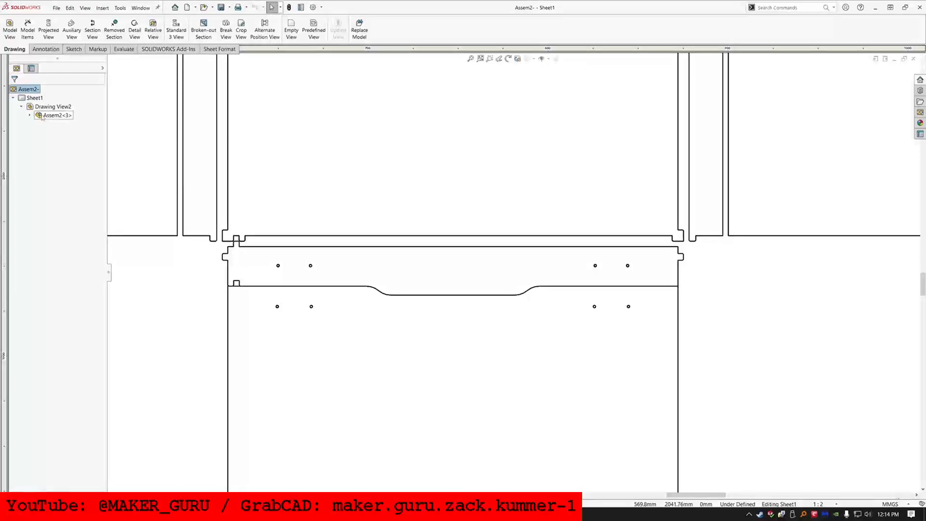
pyautogui.rightClick(42, 115)
pyautogui.click(73, 147)
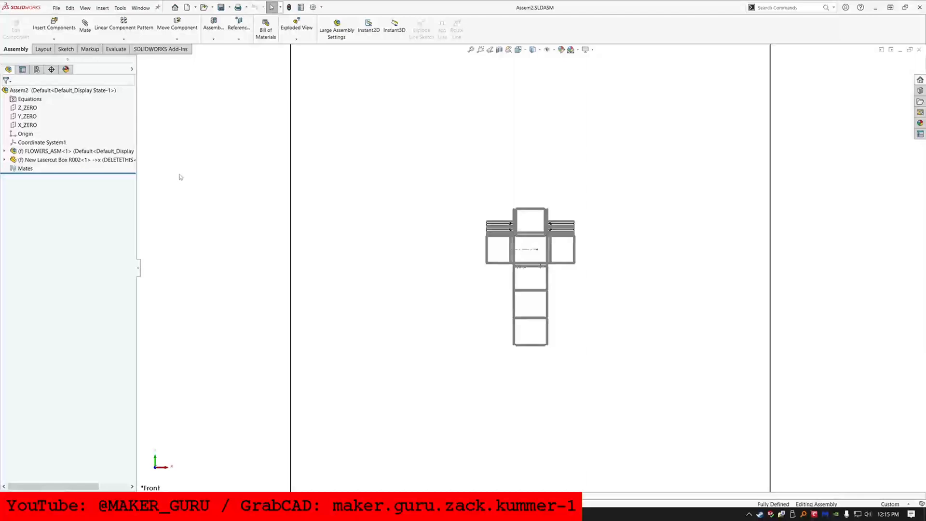
# Replace the New Lasercut Box R002 component with New Lasercut Box R001, matching the configuration by name
pyautogui.click(96, 160)
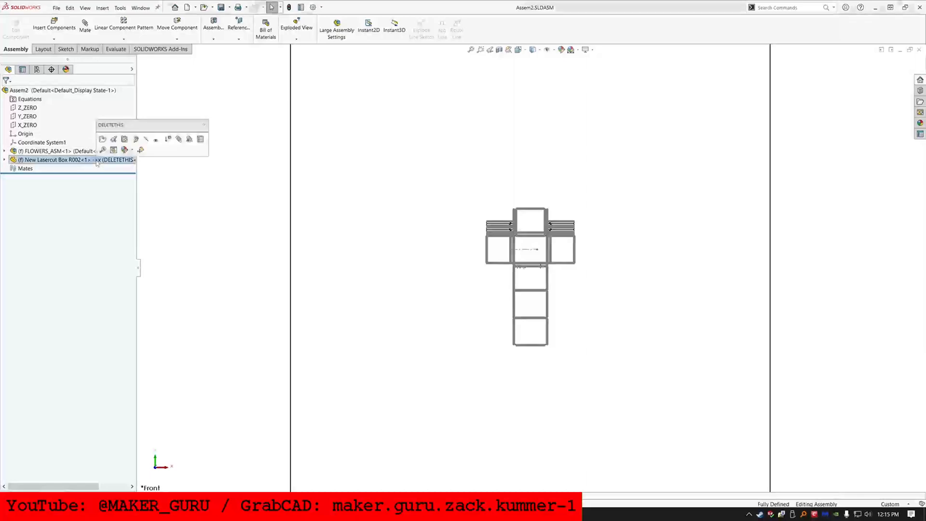
pyautogui.click(126, 125)
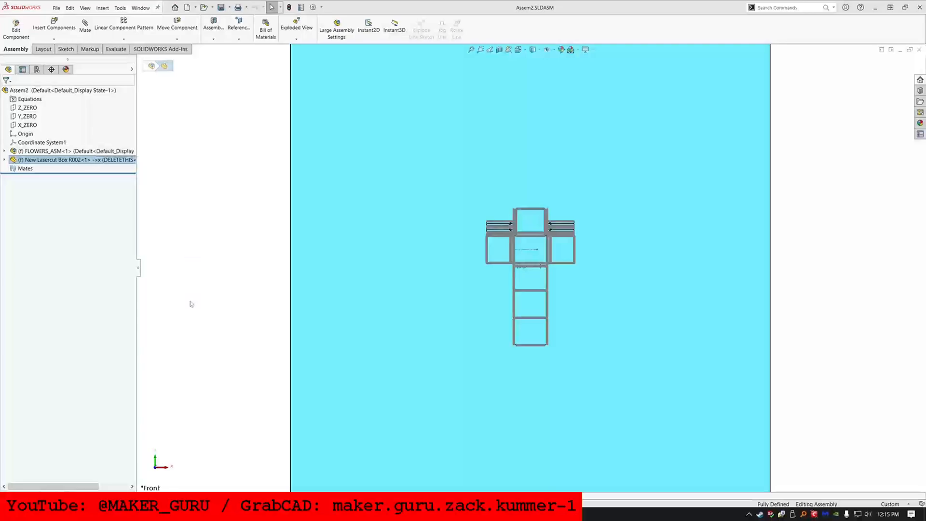
pyautogui.rightClick(92, 160)
pyautogui.rightClick(84, 160)
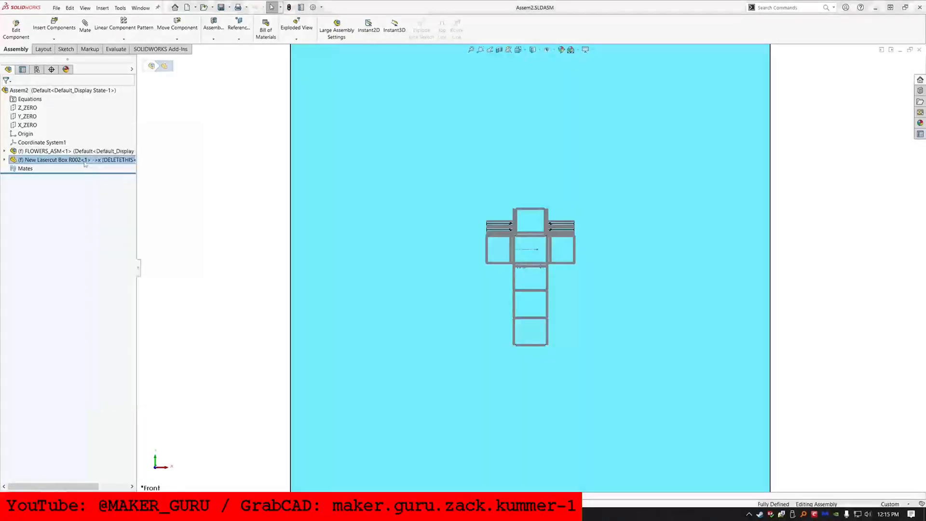
pyautogui.click(150, 402)
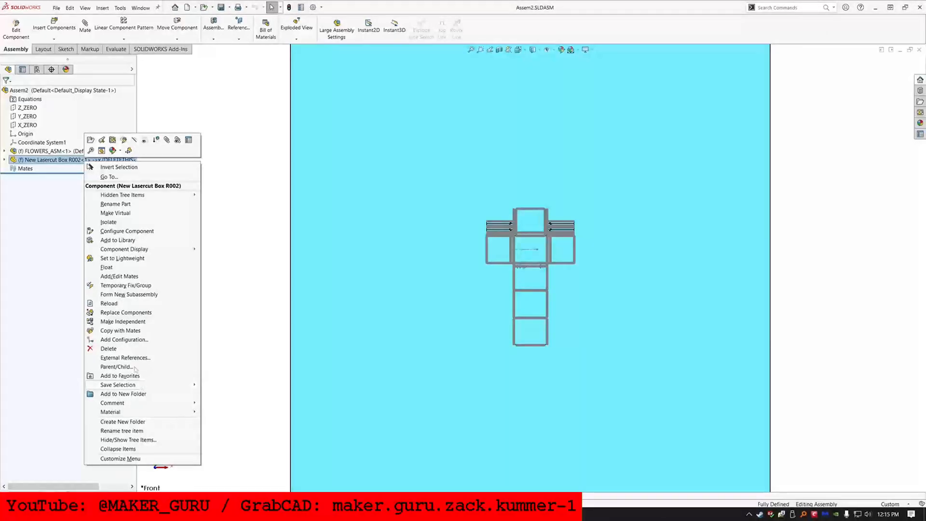
pyautogui.click(128, 314)
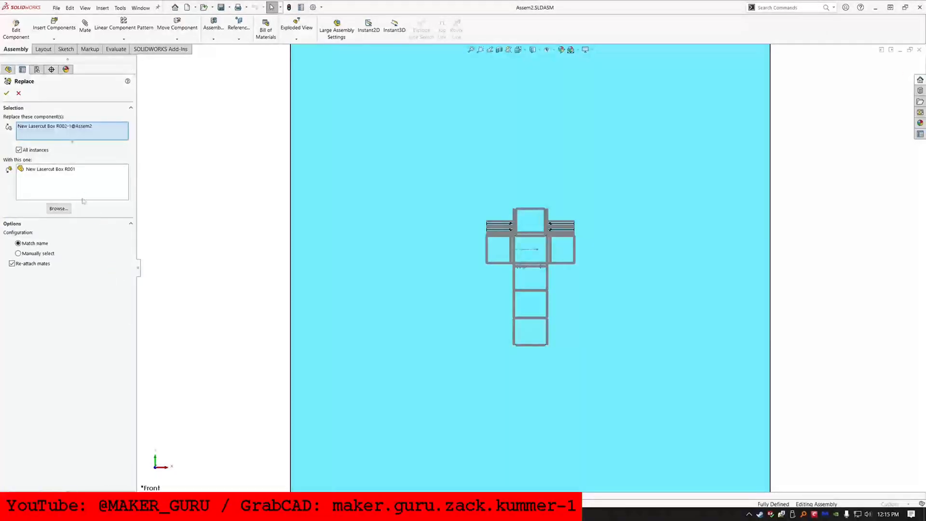
pyautogui.click(57, 169)
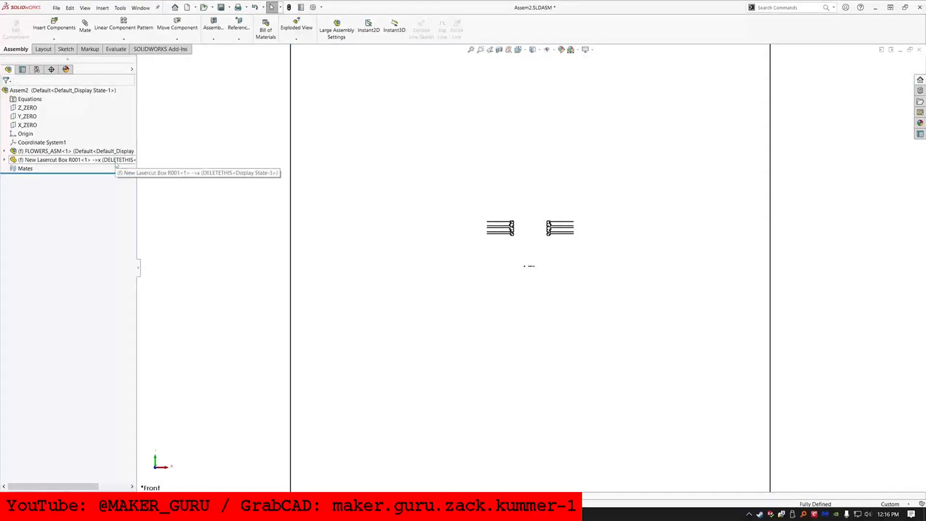
# Set the New Lasercut Box R001 component to configuration 01
pyautogui.click(116, 161)
pyautogui.click(168, 126)
pyautogui.click(121, 183)
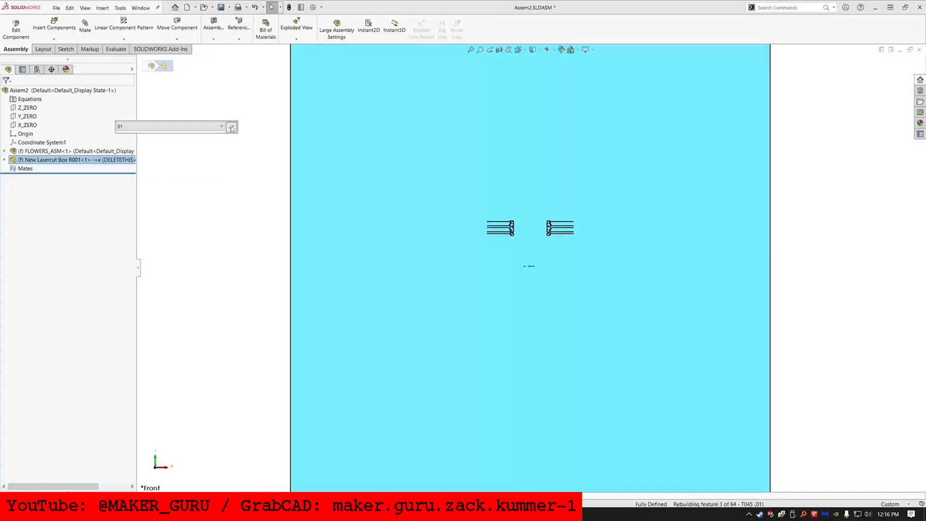
pyautogui.click(231, 127)
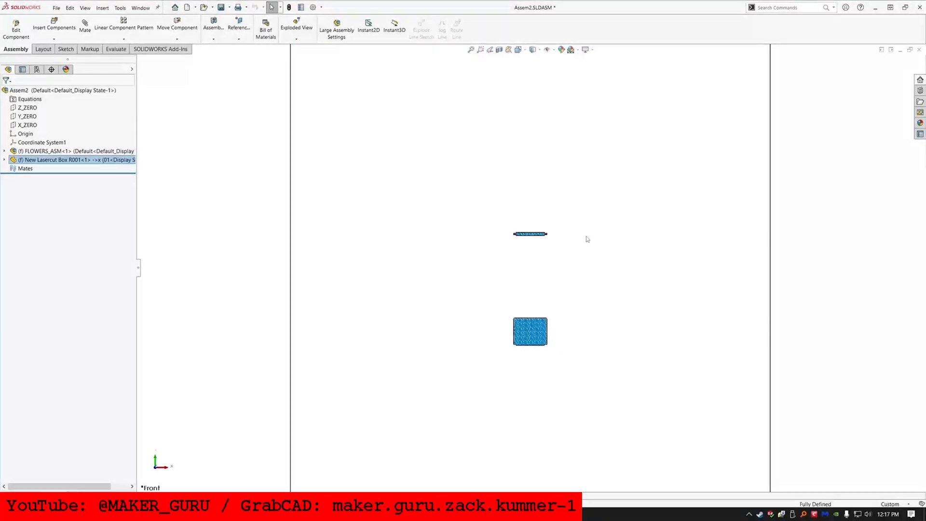
pyautogui.click(243, 198)
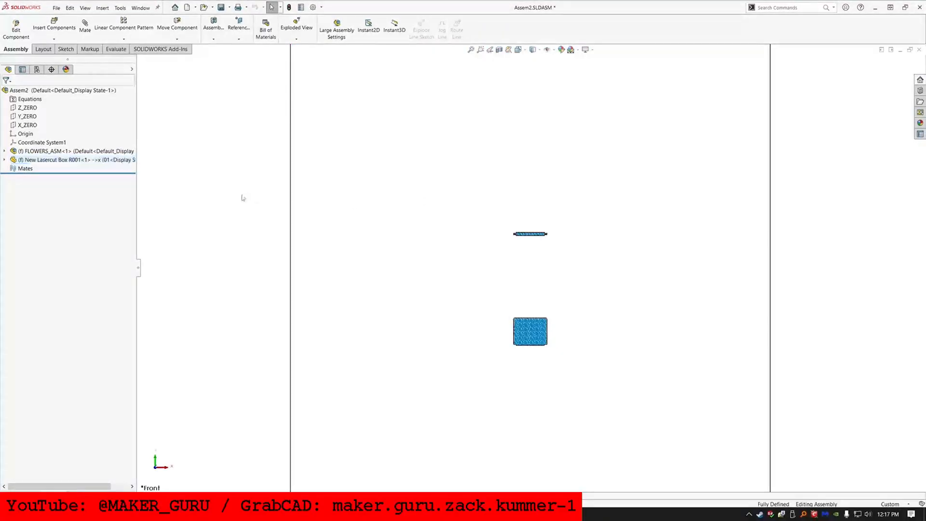
# Switch to the Assem2- drawing and inspect the flower-patterned panel in its view
pyautogui.click(141, 8)
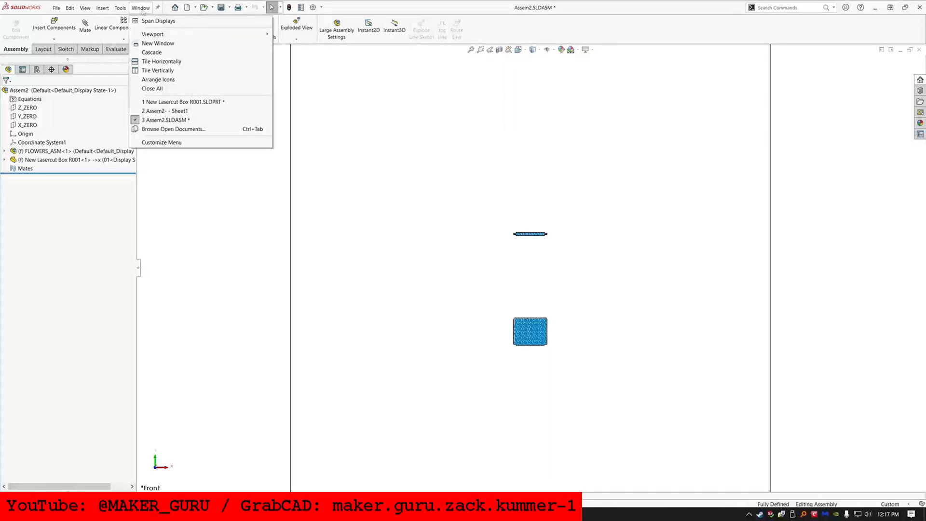
pyautogui.click(177, 111)
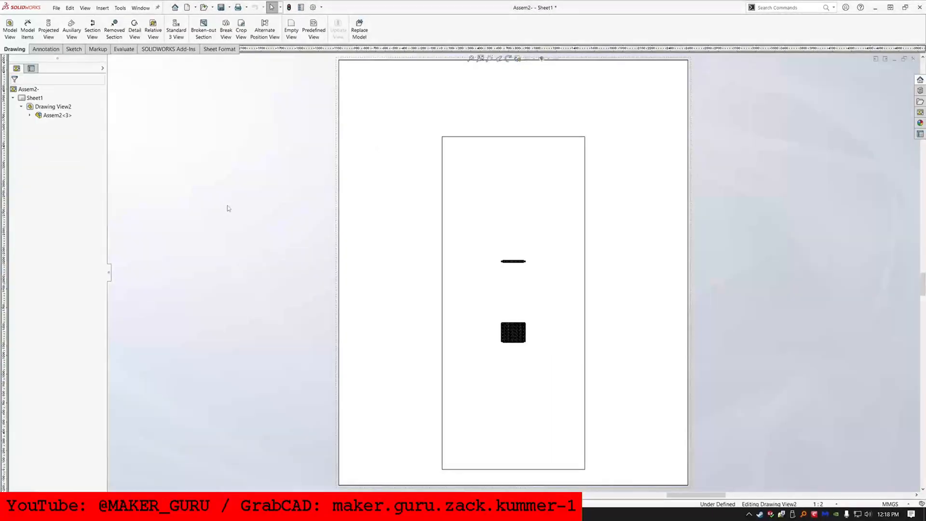
pyautogui.scroll(-6, 511, 328)
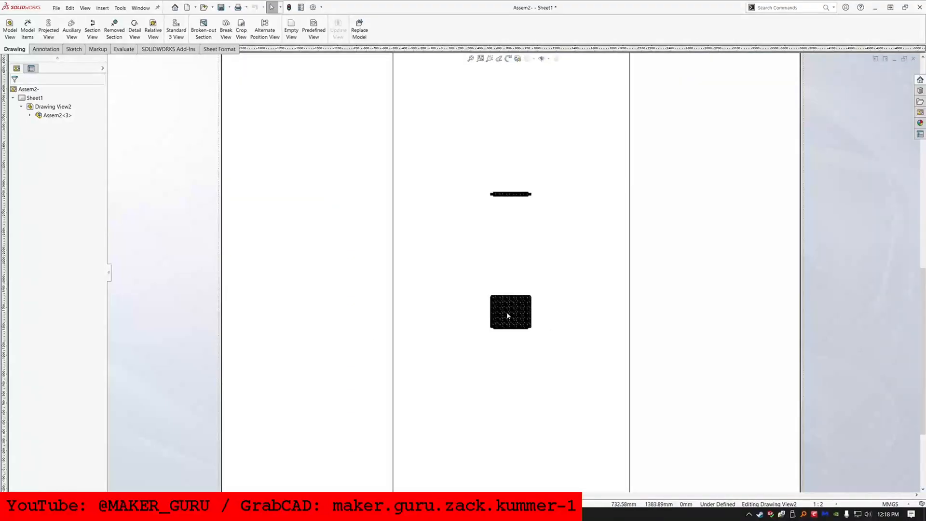
pyautogui.scroll(-10, 507, 316)
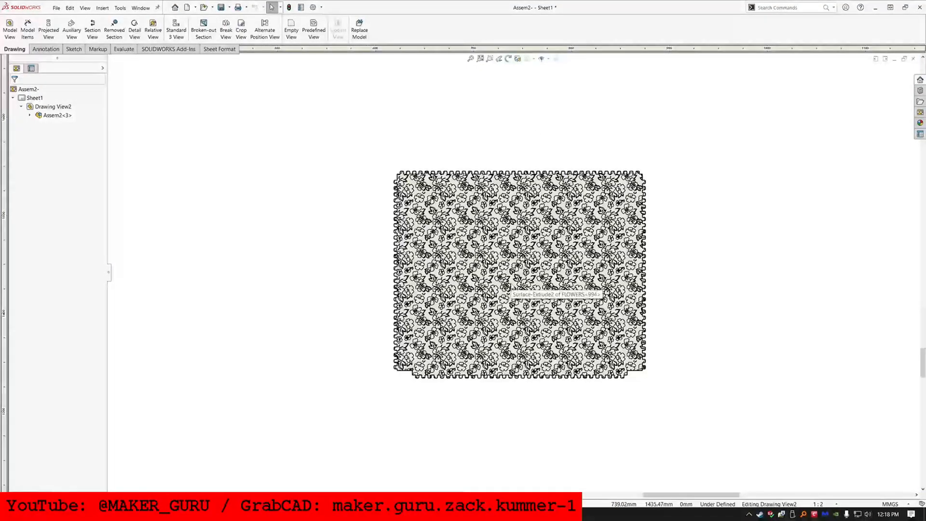
pyautogui.click(49, 116)
pyautogui.click(48, 106)
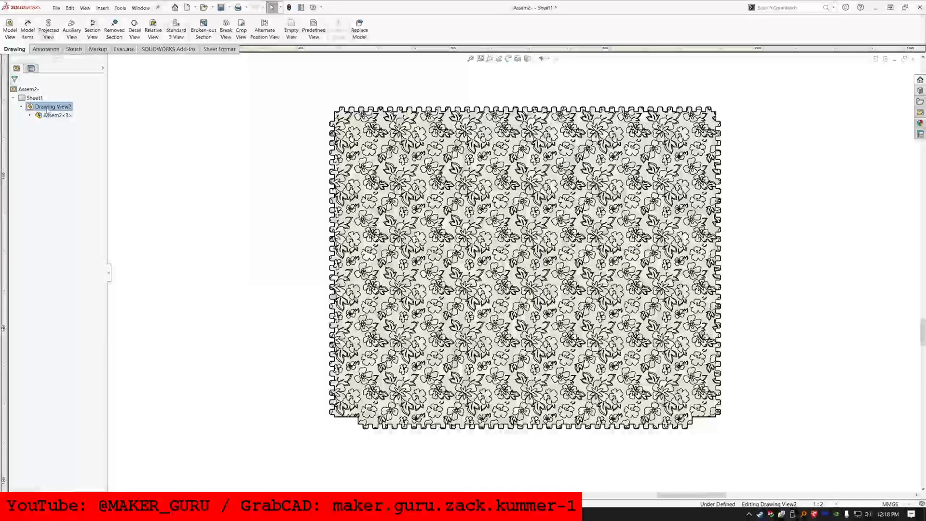
pyautogui.rightClick(47, 108)
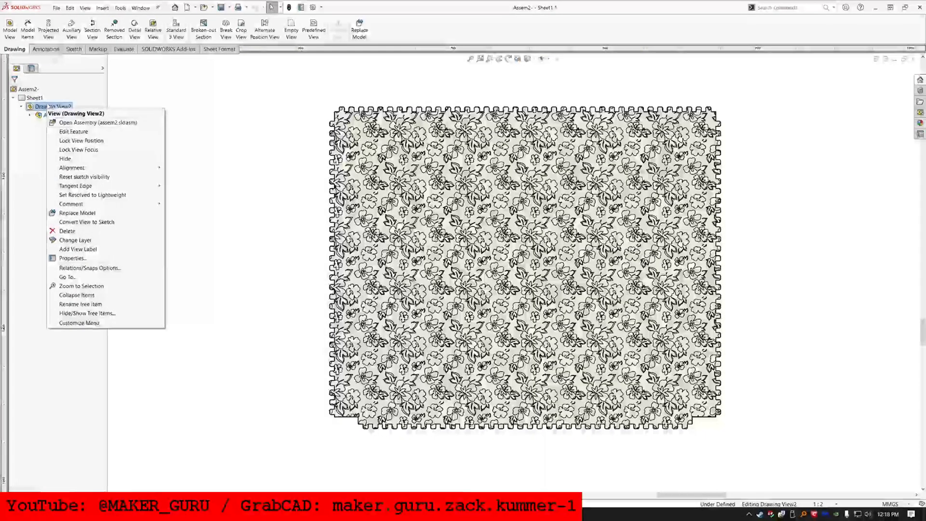
pyautogui.click(48, 106)
pyautogui.doubleClick(48, 106)
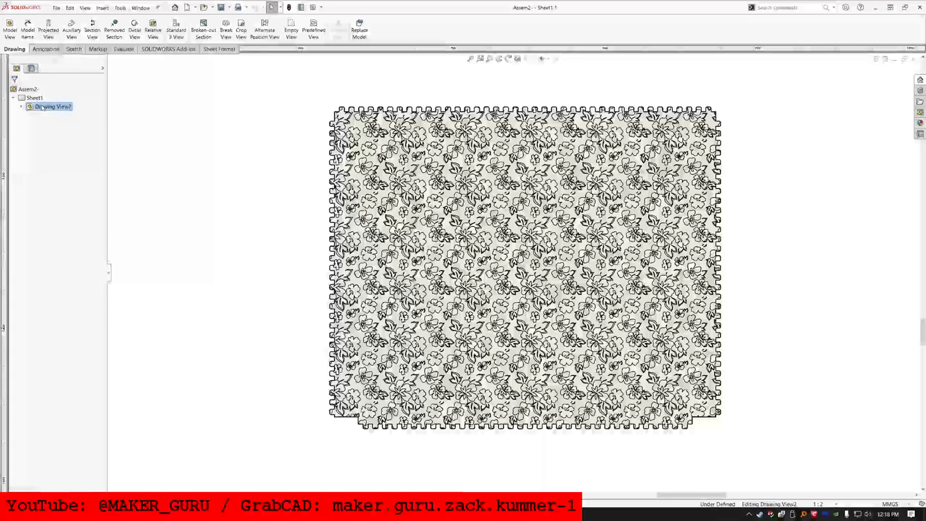
# Review the properties of Drawing View2 and close them without changing anything
pyautogui.rightClick(45, 107)
pyautogui.click(78, 120)
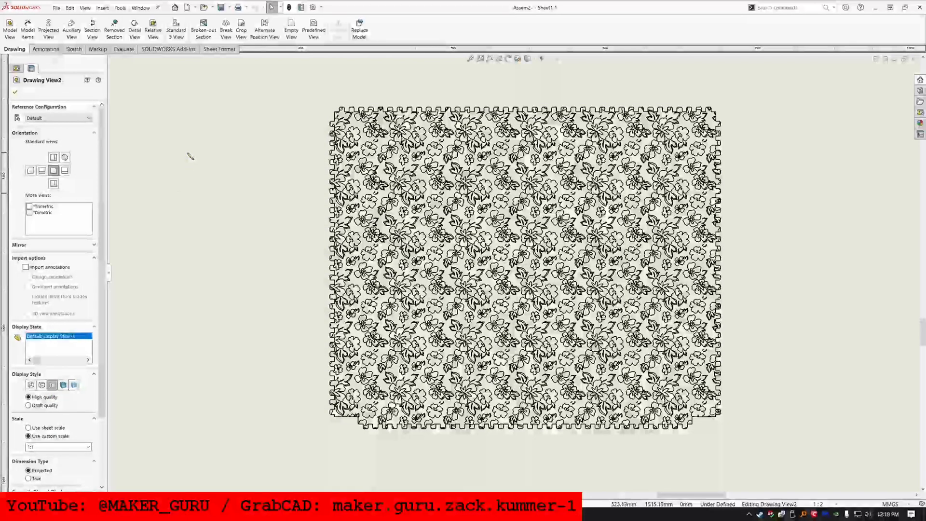
pyautogui.click(190, 154)
# Export the Assem2- drawing as a DXF file in the NEW LASERCUT BOX folder, accepting the view quality and scale notices
pyautogui.click(56, 8)
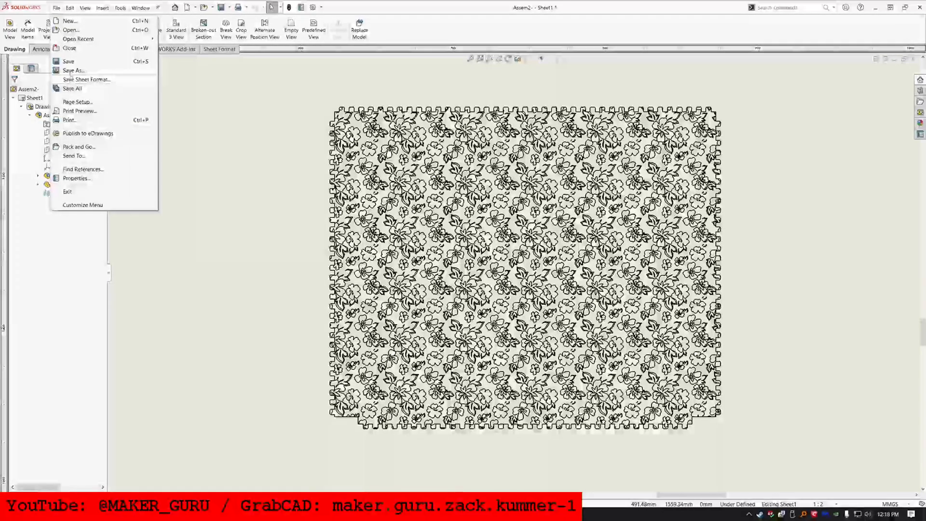
pyautogui.click(68, 61)
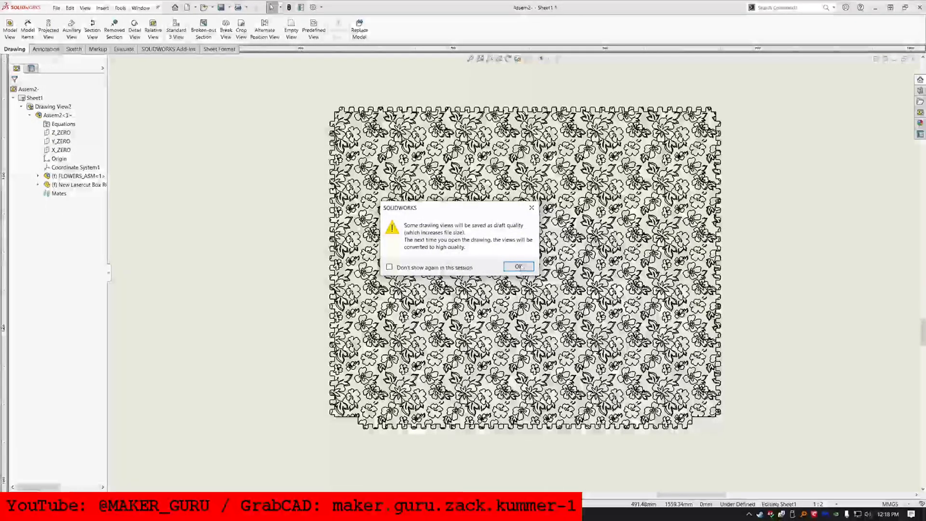
pyautogui.click(518, 267)
pyautogui.click(170, 225)
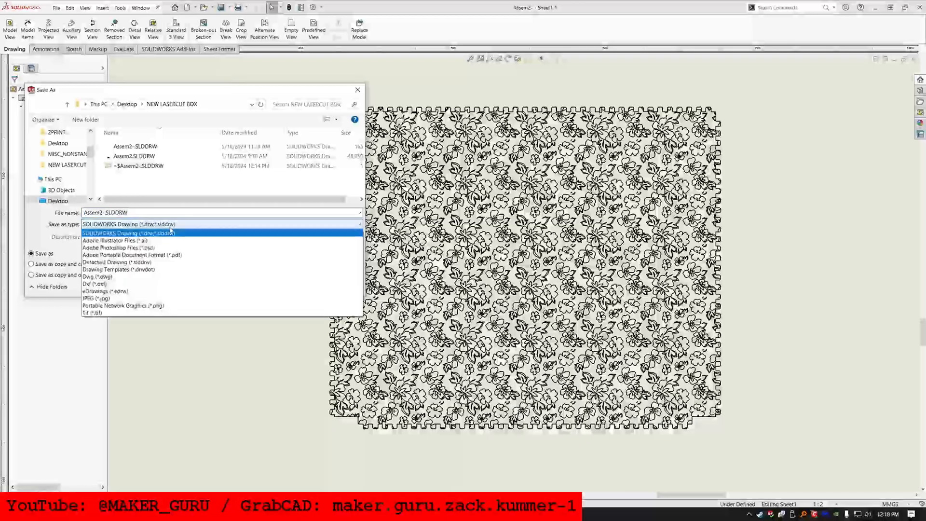
pyautogui.click(270, 284)
pyautogui.click(293, 301)
pyautogui.click(484, 260)
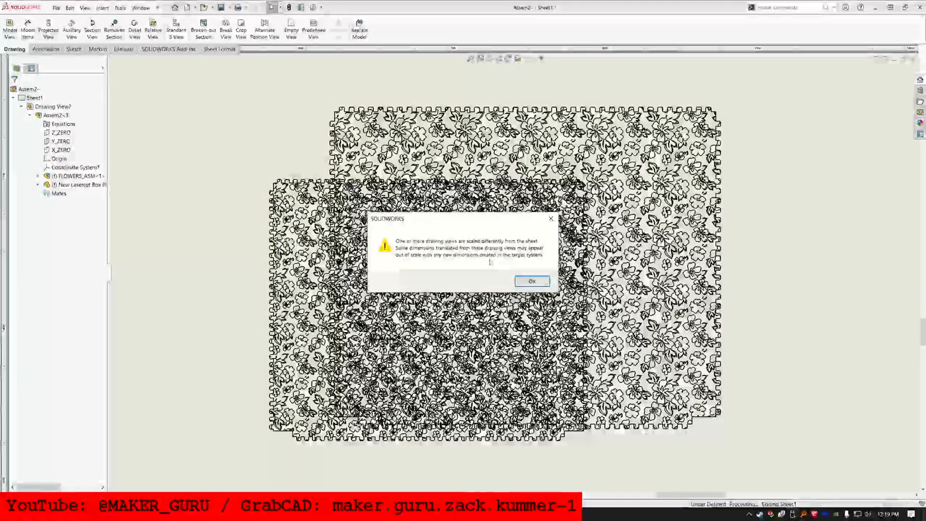
pyautogui.click(527, 278)
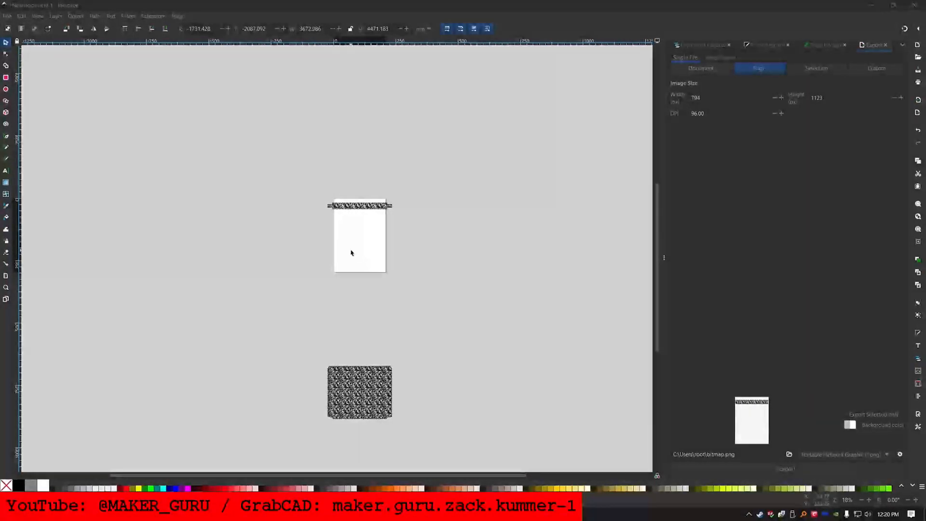
# Inspect the exported flower-patterned panels in Inkscape, both close up and as a whole layout
pyautogui.keyDown('ctrl'); pyautogui.scroll(5, 352, 414); pyautogui.keyUp('ctrl')
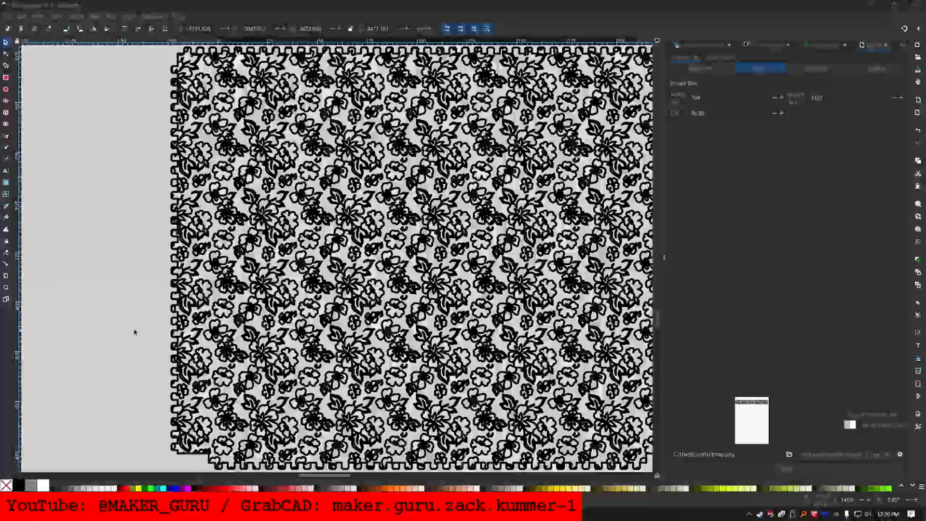
pyautogui.keyDown('ctrl'); pyautogui.scroll(5, 134, 331); pyautogui.keyUp('ctrl')
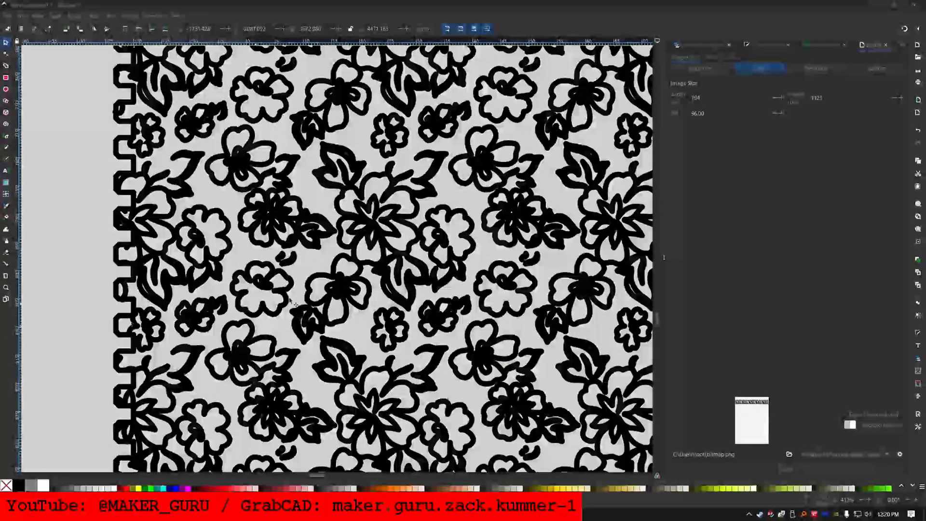
pyautogui.keyDown('ctrl'); pyautogui.scroll(-7, 330, 268); pyautogui.keyUp('ctrl')
pyautogui.keyDown('ctrl'); pyautogui.scroll(-3, 357, 268); pyautogui.keyUp('ctrl')
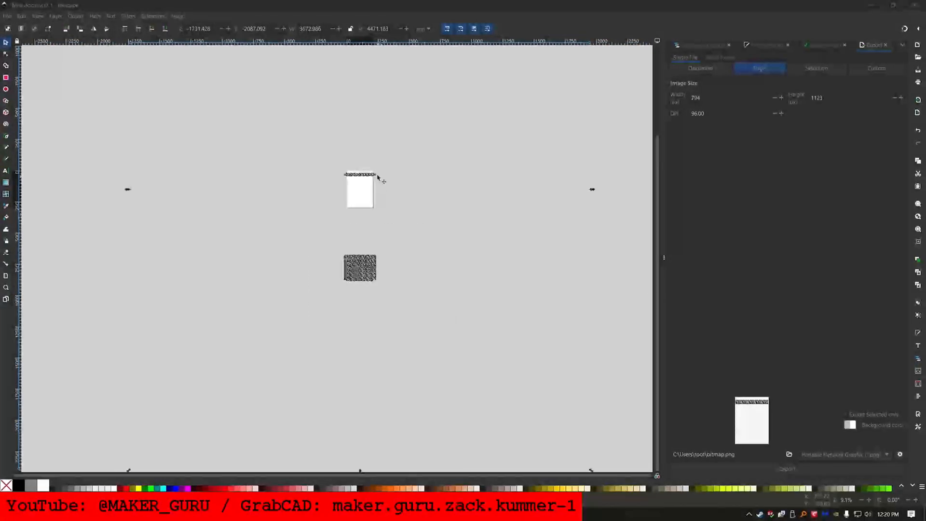
pyautogui.keyDown('ctrl'); pyautogui.scroll(6, 366, 181); pyautogui.keyUp('ctrl')
pyautogui.keyDown('ctrl'); pyautogui.scroll(-8, 367, 182); pyautogui.keyUp('ctrl')
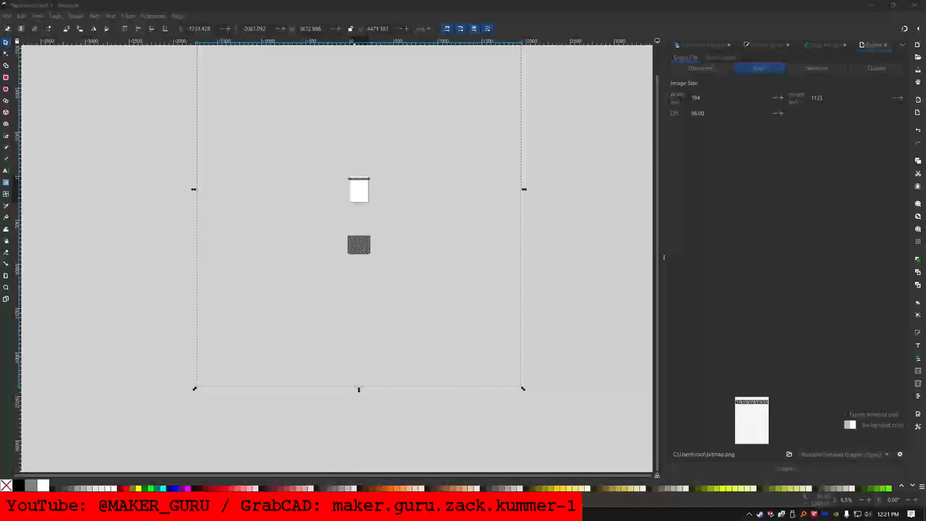
# Switch back to SOLIDWORKS and bring up the Assem2.SLDASM assembly
pyautogui.hotkey('alt', 'Tab')
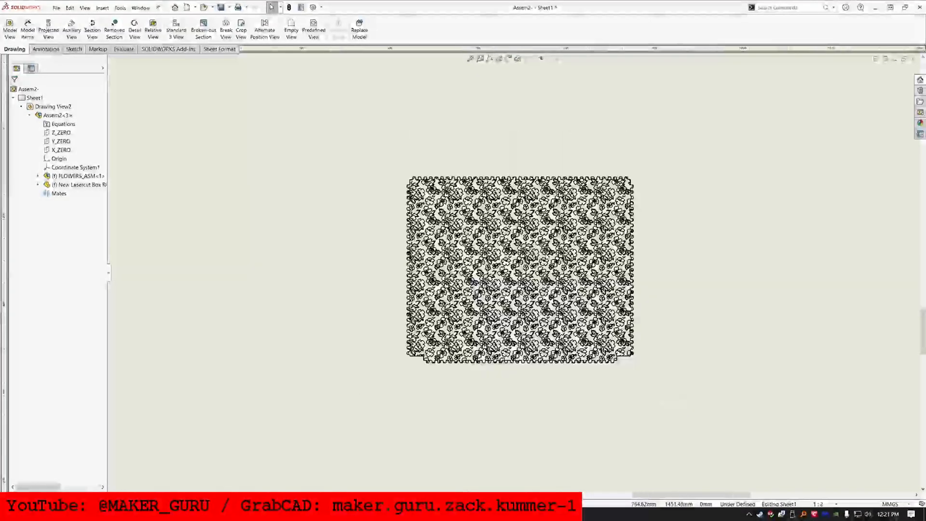
pyautogui.scroll(5, 554, 265)
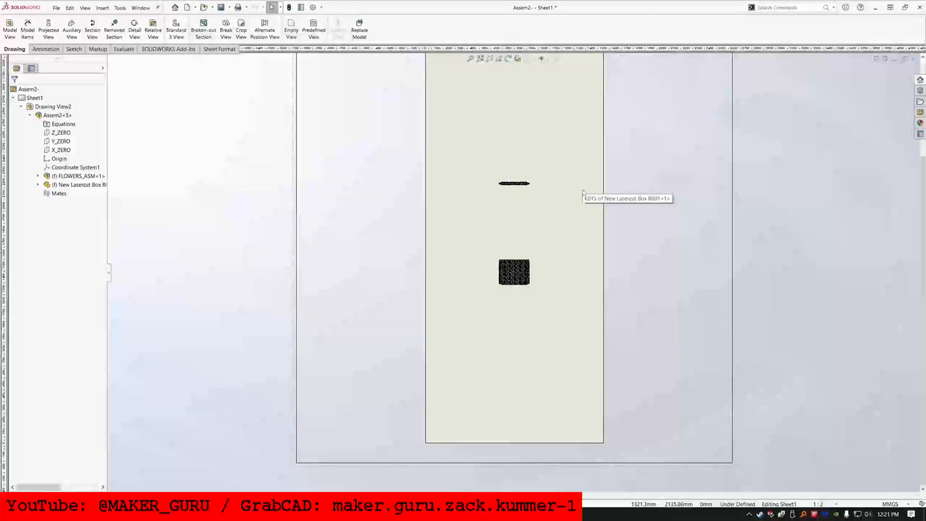
pyautogui.click(141, 7)
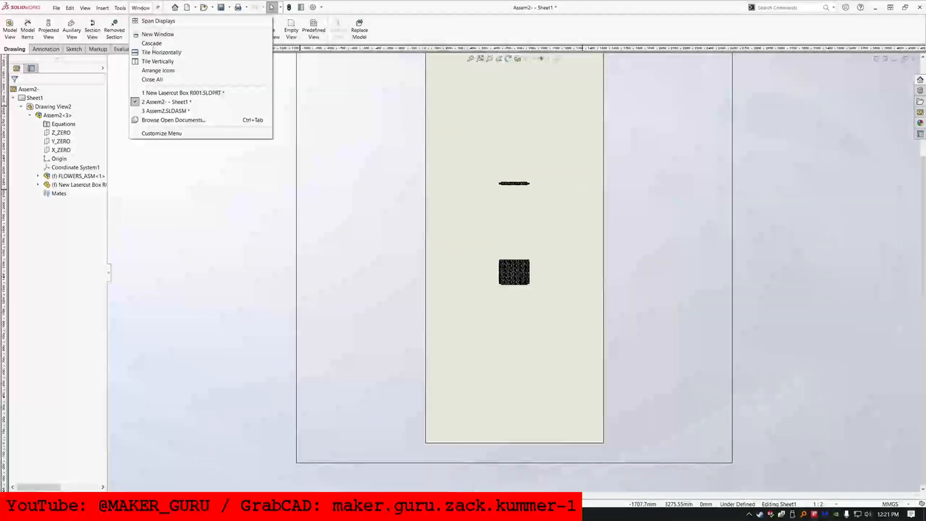
pyautogui.click(182, 111)
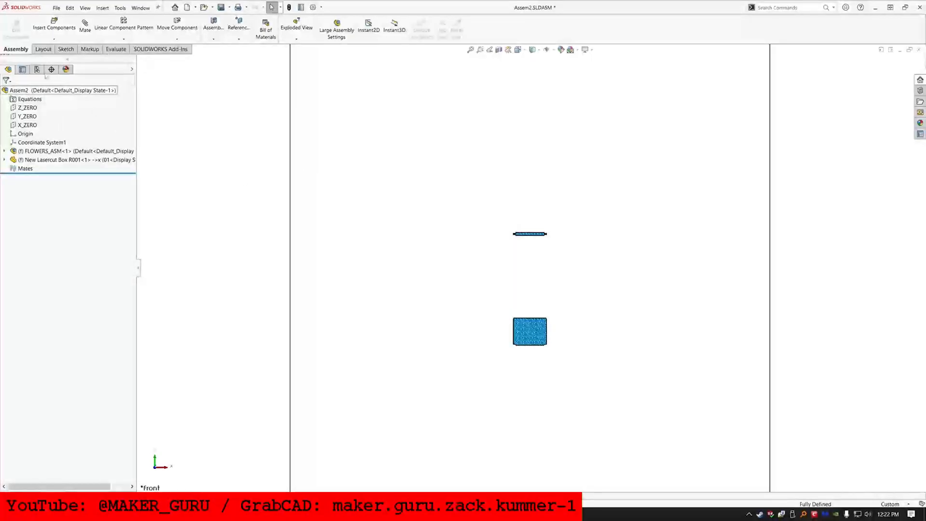
# Duplicate the Default configuration of Assem2 and name the configurations 01 to 07
pyautogui.click(37, 68)
pyautogui.click(57, 105)
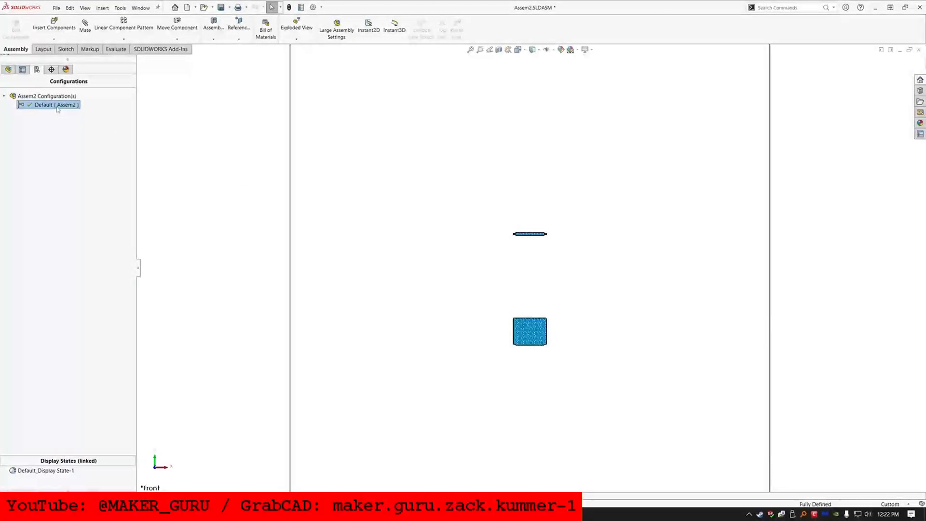
pyautogui.hotkey('ctrl', 'c')
pyautogui.hotkey('ctrl', 'v')
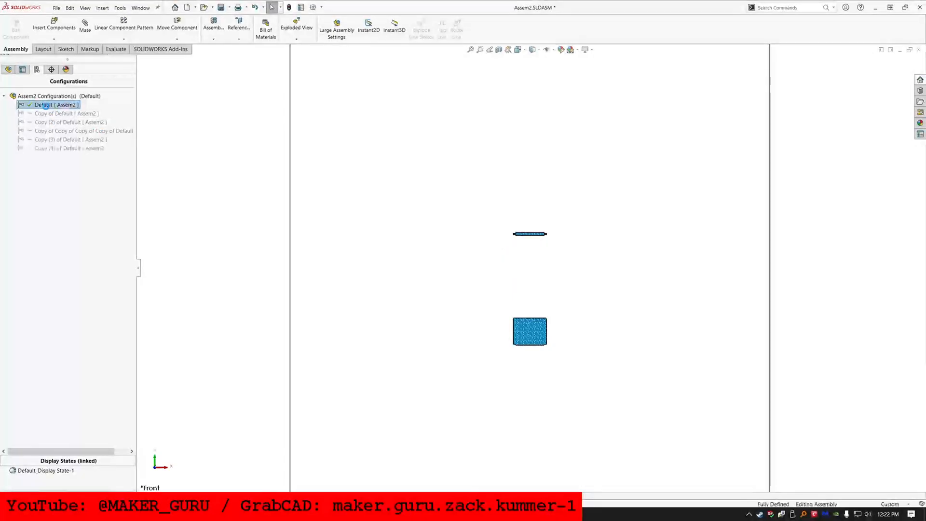
pyautogui.write('0')
pyautogui.click(30, 105)
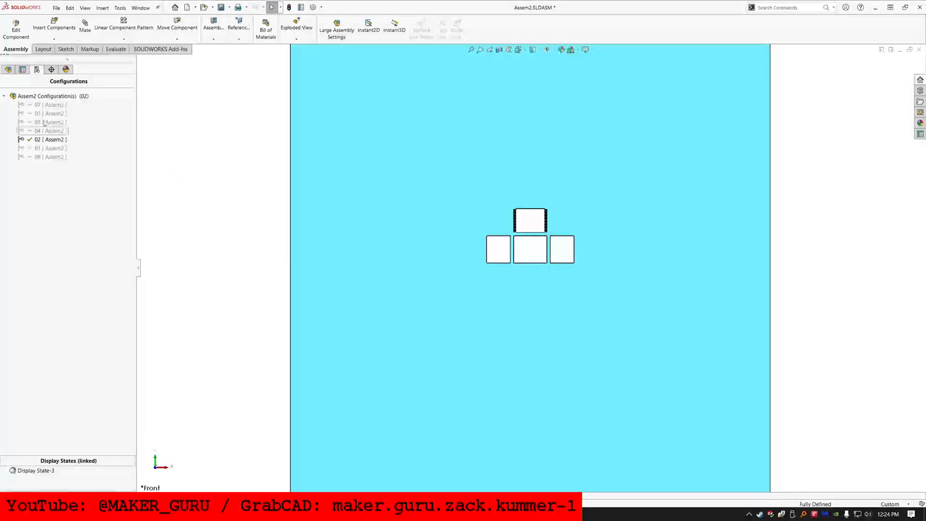
# Set the New Lasercut Box R001 component to configuration 03 in assembly configuration 03
pyautogui.click(126, 160)
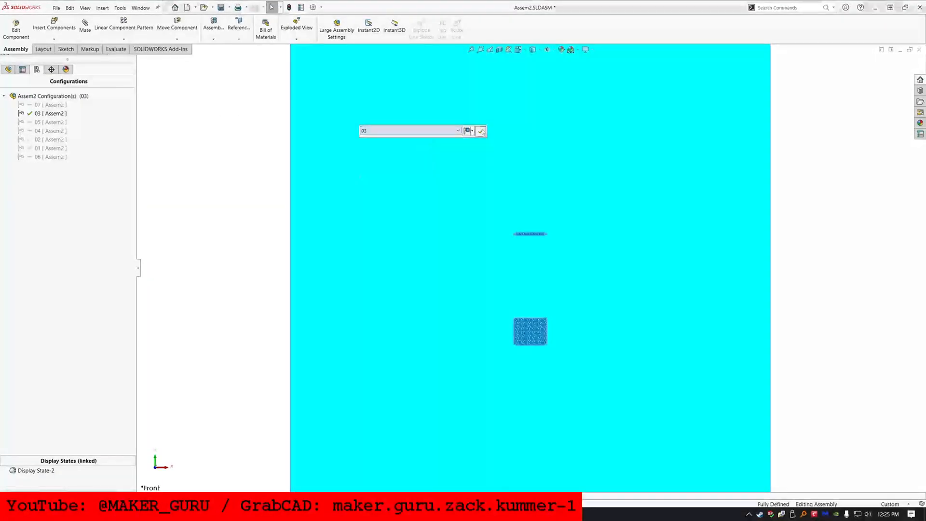
pyautogui.doubleClick(44, 130)
pyautogui.click(8, 69)
# Configure New Lasercut Box R001 to use configuration 07 in assembly configuration 07 and configuration 05 in assembly configuration 05
pyautogui.rightClick(21, 162)
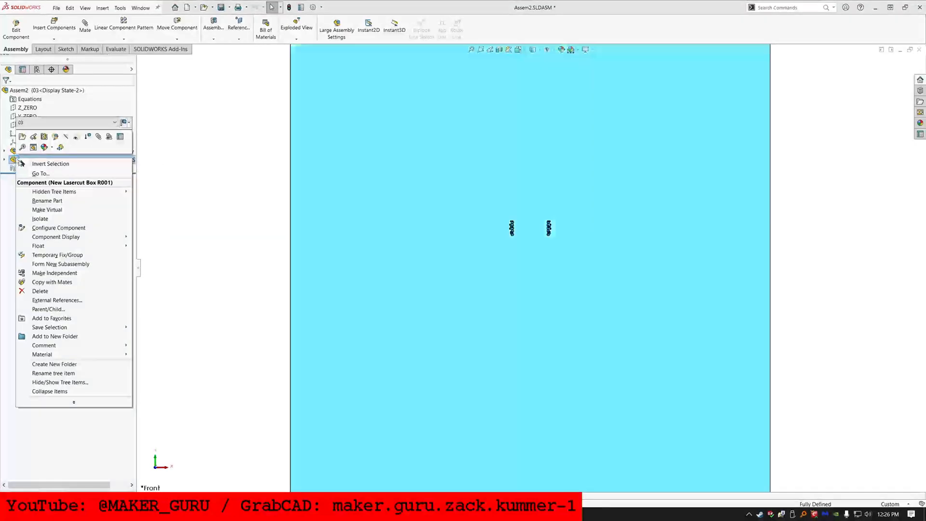
pyautogui.click(70, 227)
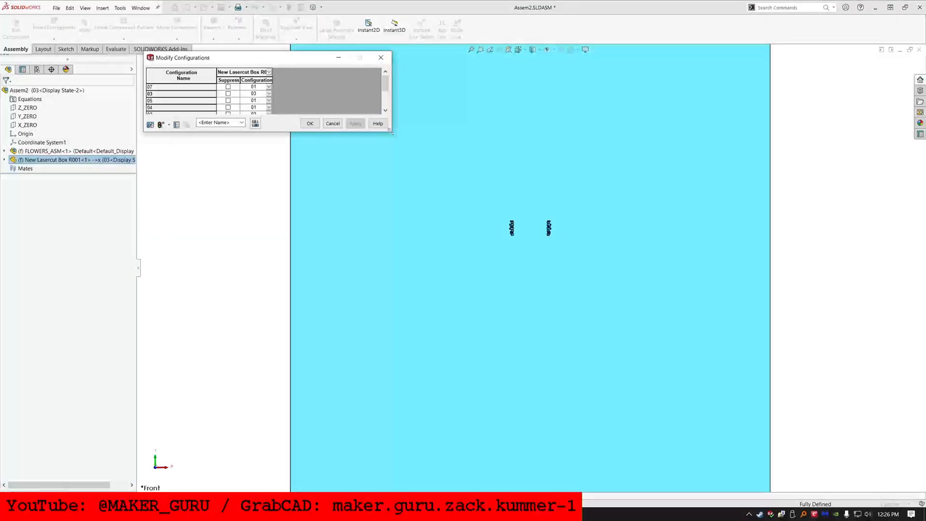
pyautogui.moveTo(392, 132); pyautogui.dragTo(424, 268)
pyautogui.click(270, 87)
pyautogui.click(270, 87)
pyautogui.click(246, 128)
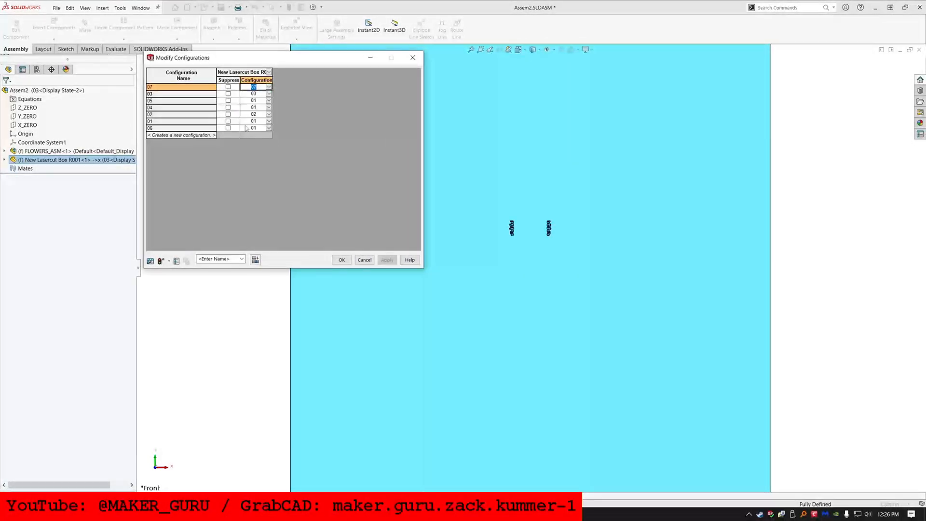
pyautogui.click(258, 100)
pyautogui.click(259, 101)
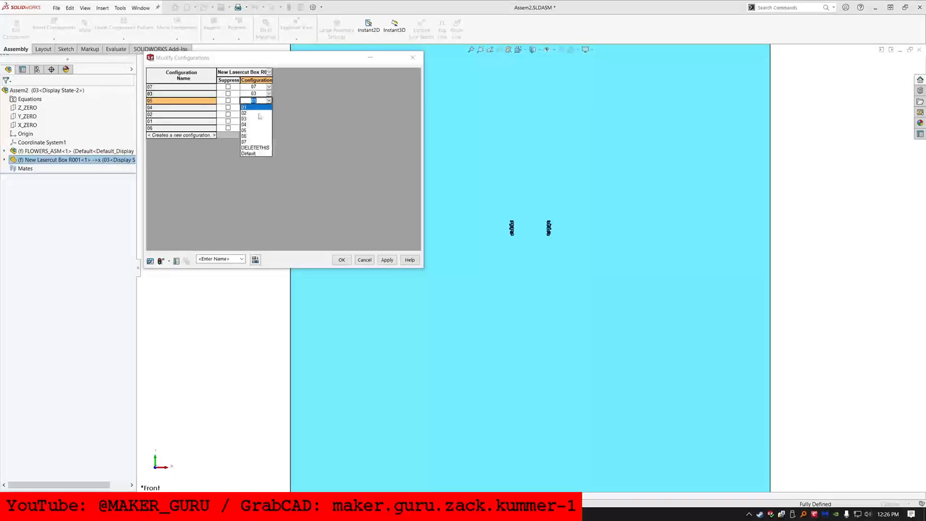
pyautogui.click(248, 130)
# Assign component configurations 04 and 06 to the assembly configurations of the same names and accept the table
pyautogui.click(268, 107)
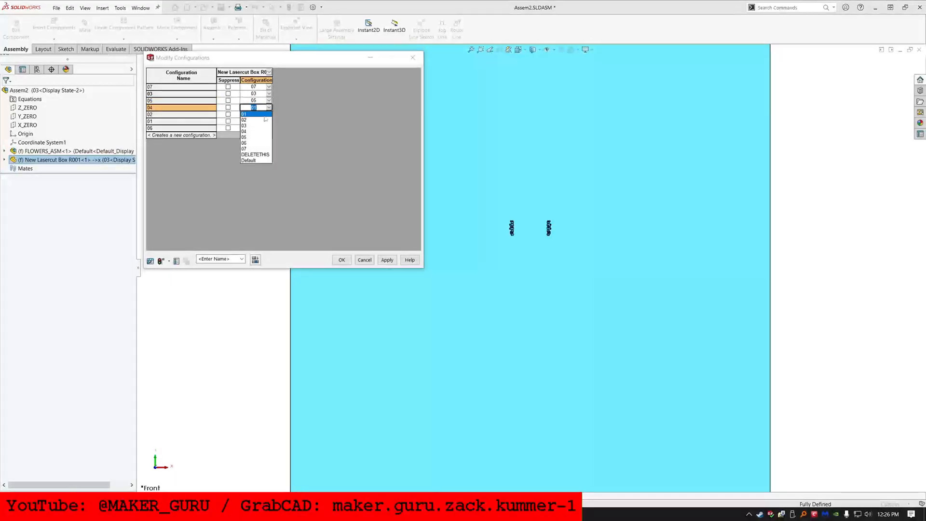
pyautogui.click(244, 131)
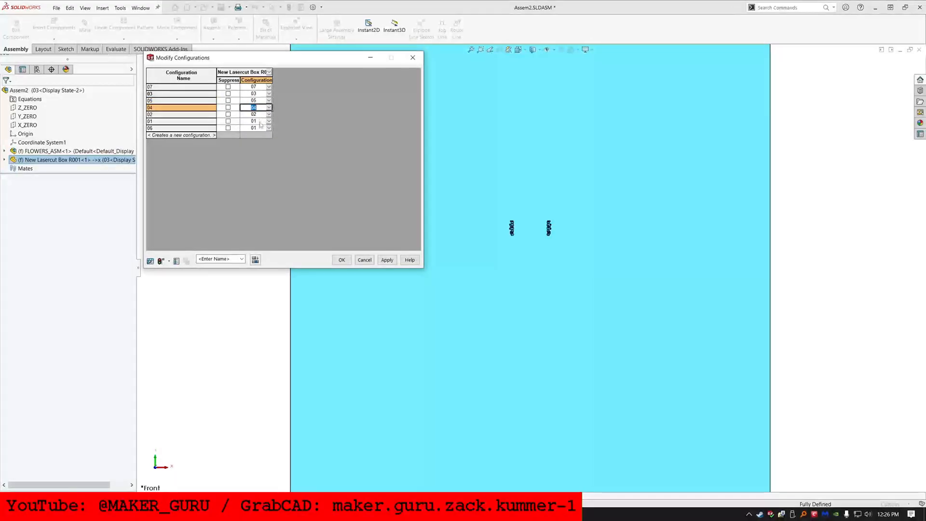
pyautogui.click(268, 128)
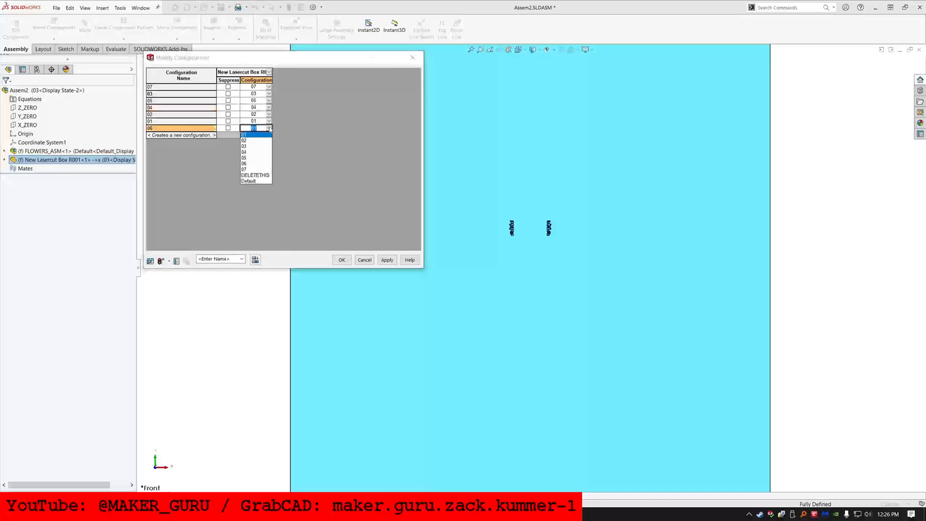
pyautogui.click(244, 164)
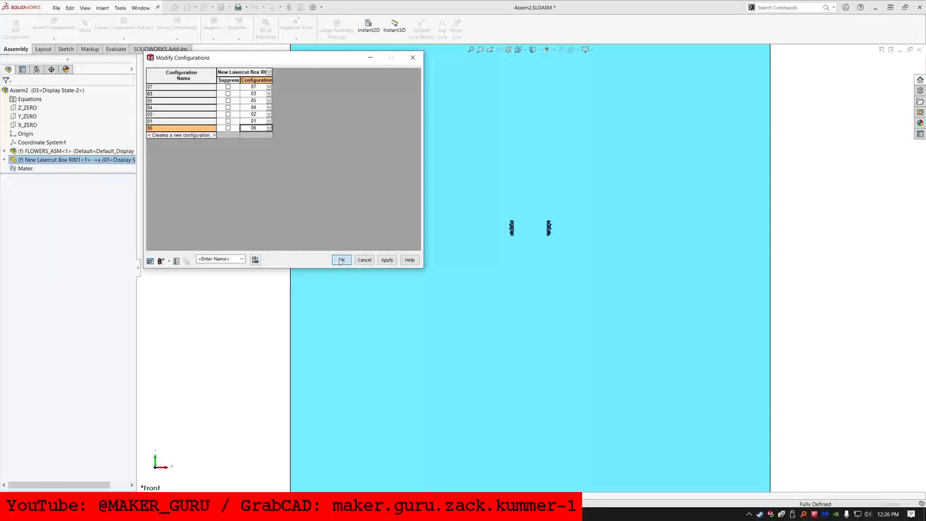
pyautogui.click(340, 260)
pyautogui.rightClick(77, 152)
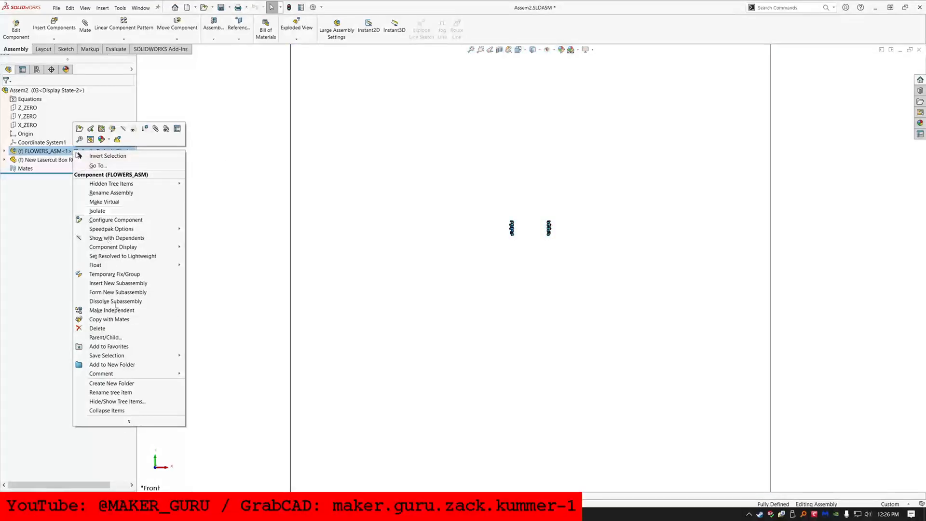
pyautogui.click(115, 220)
pyautogui.press('Escape')
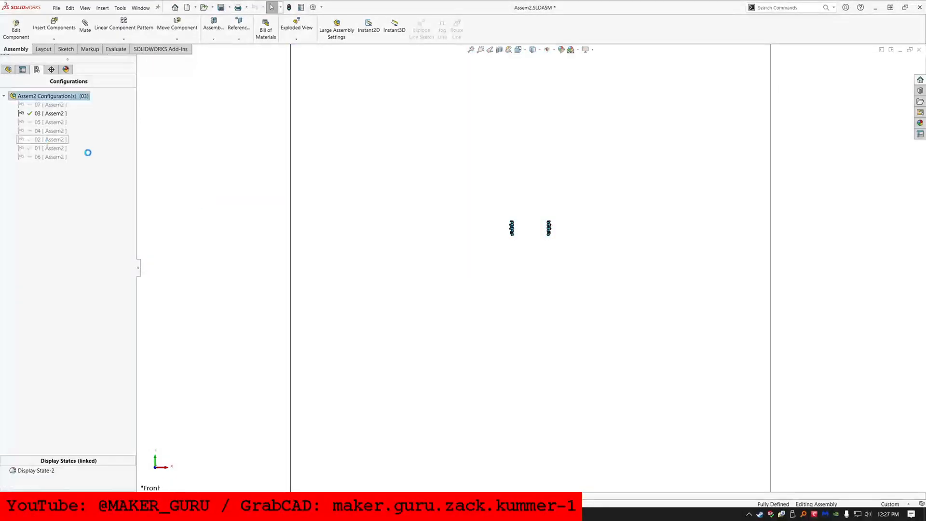
# Show the FLOWERS_ASM component in assembly configuration 02
pyautogui.click(9, 69)
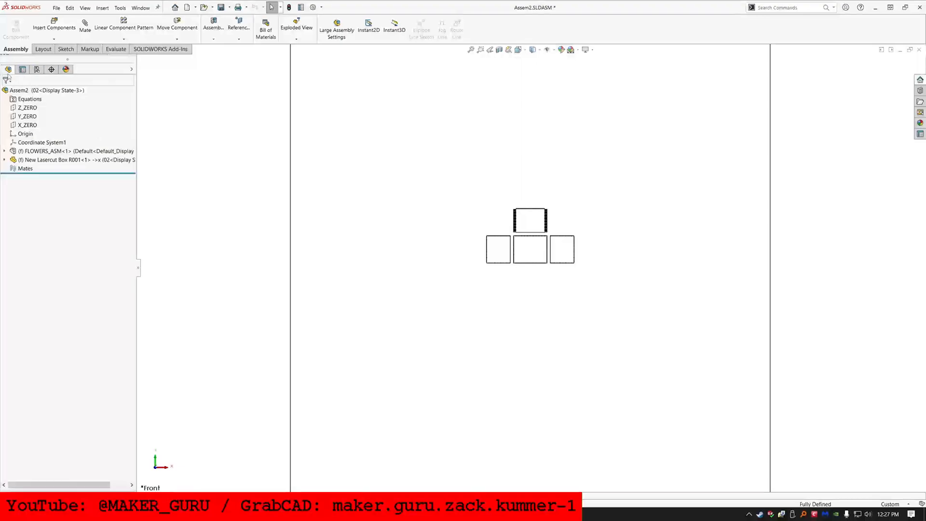
pyautogui.rightClick(39, 151)
pyautogui.click(86, 132)
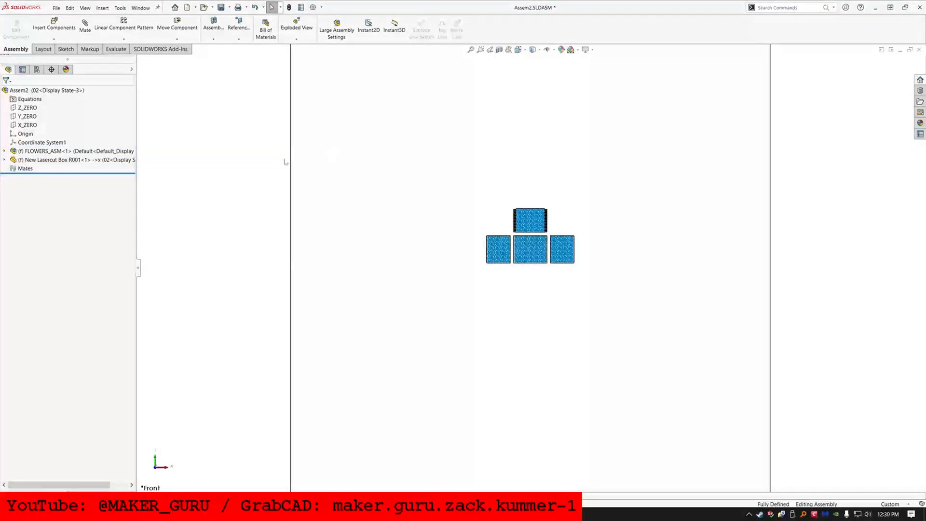
# Return to the Assem2 drawing and duplicate Sheet1, inserting the copy after the selected sheet
pyautogui.click(141, 8)
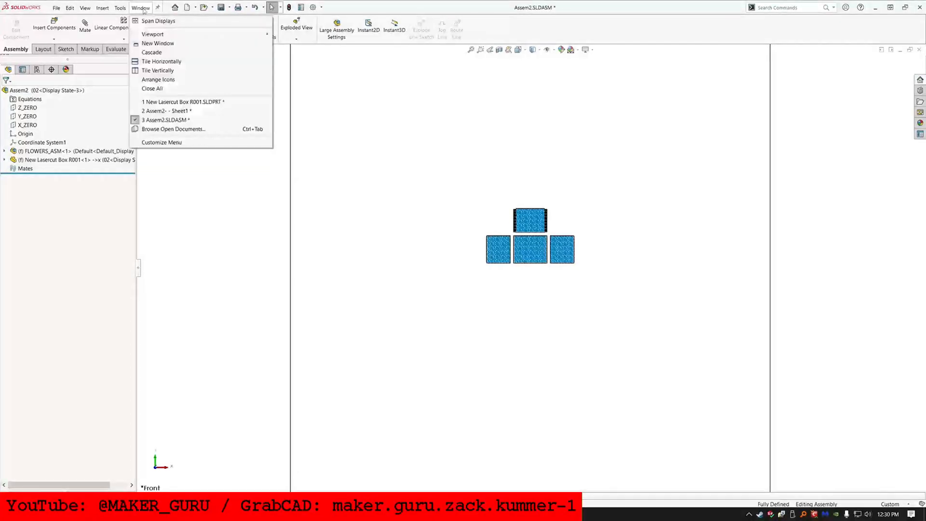
pyautogui.click(160, 113)
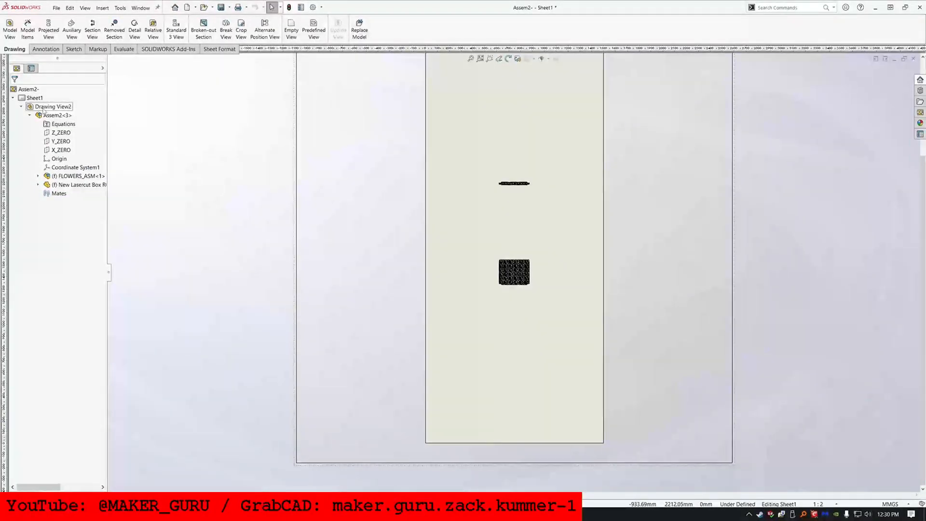
pyautogui.rightClick(32, 98)
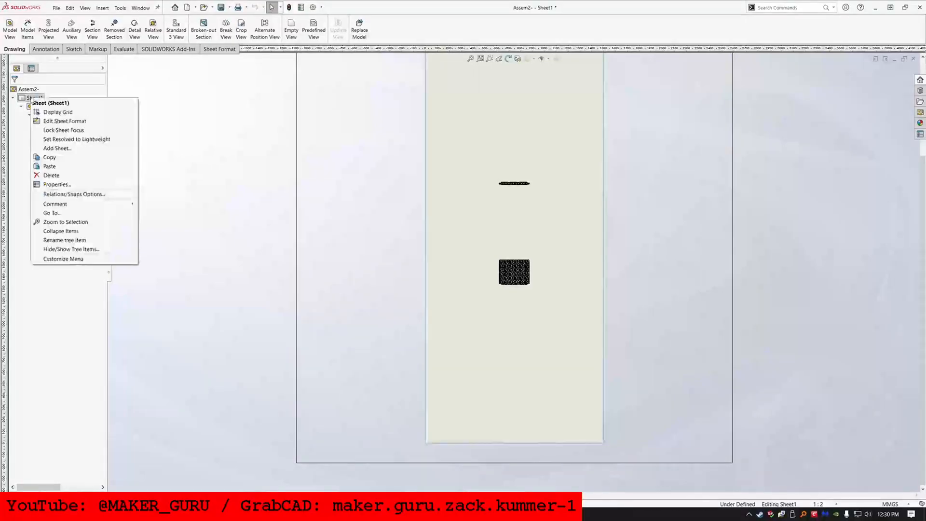
pyautogui.press('Escape')
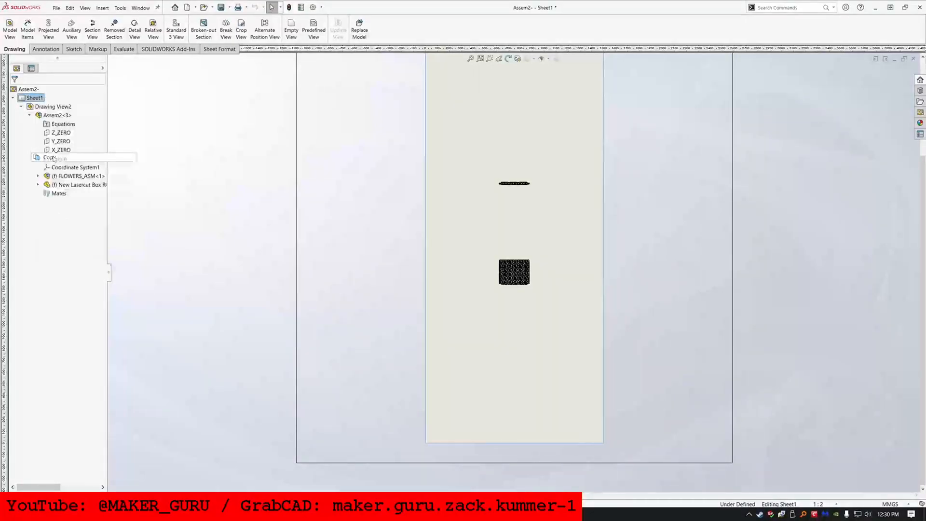
pyautogui.rightClick(29, 89)
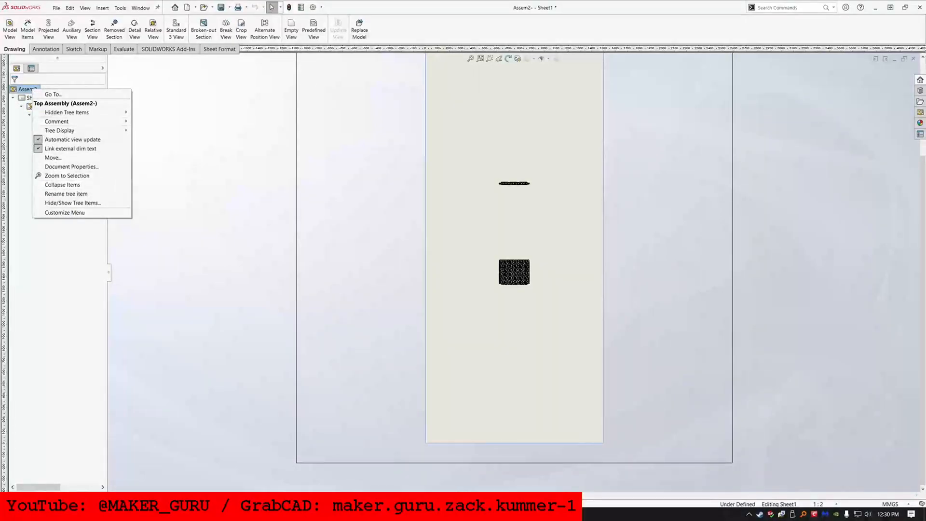
pyautogui.press('Escape')
pyautogui.rightClick(30, 99)
pyautogui.click(46, 164)
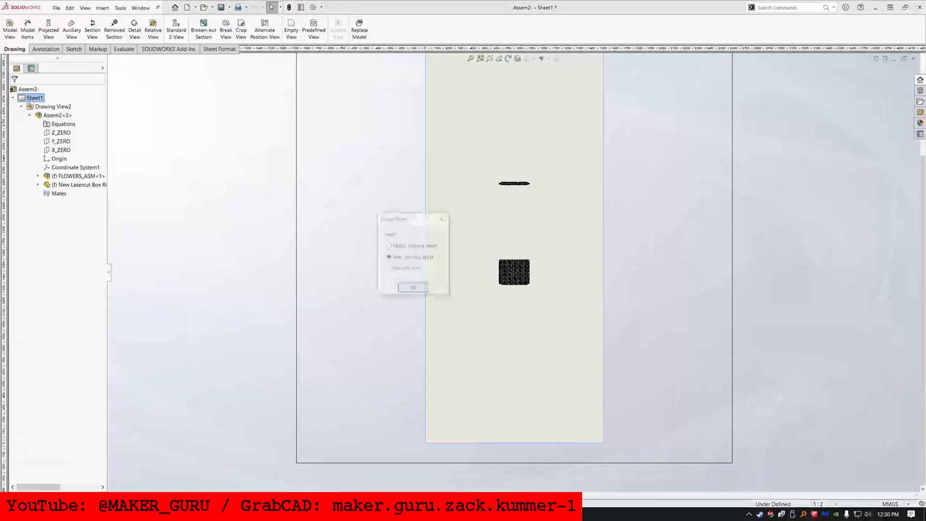
pyautogui.click(413, 288)
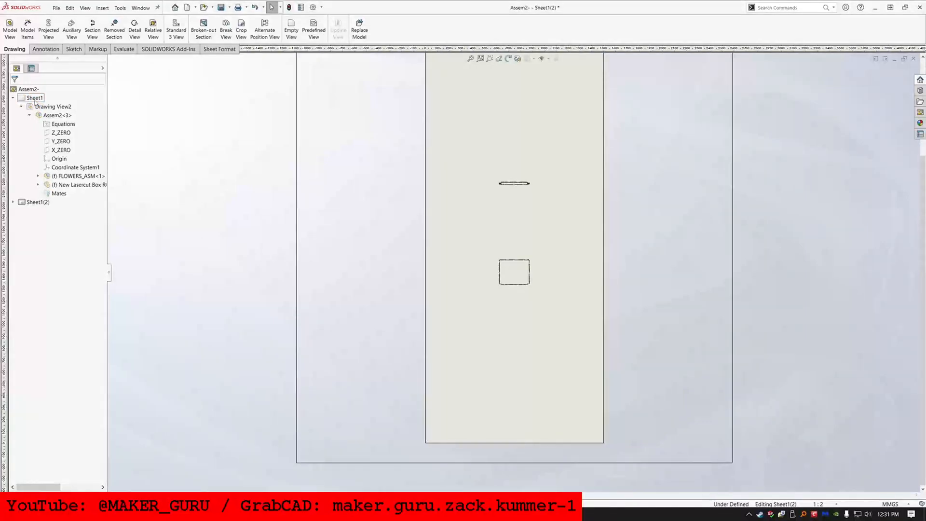
# Set the drawing view on the copied sheet Sheet1(2) to reference configuration 02
pyautogui.click(13, 202)
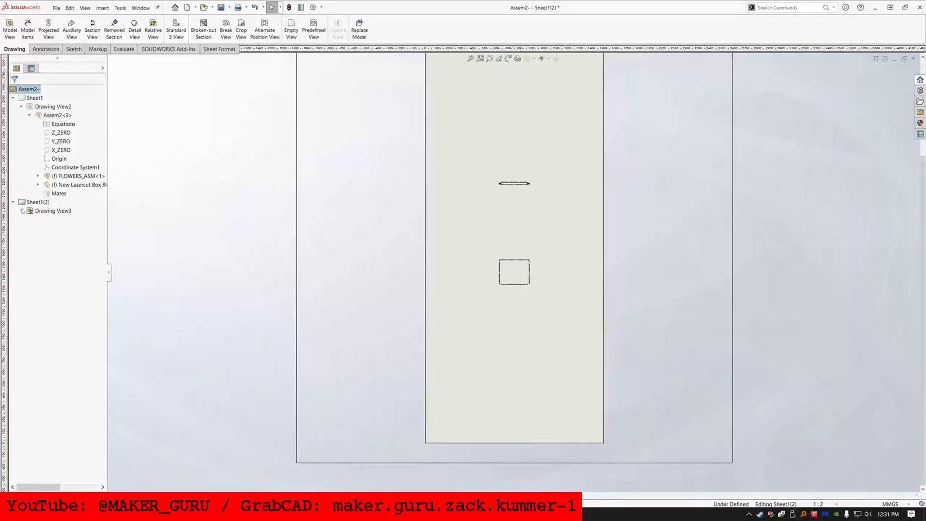
pyautogui.click(22, 211)
pyautogui.click(52, 219)
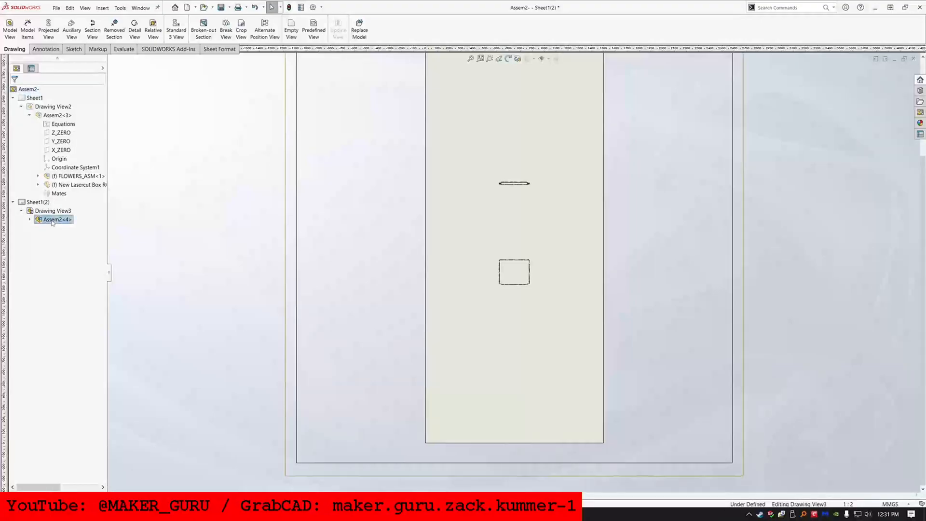
pyautogui.click(30, 219)
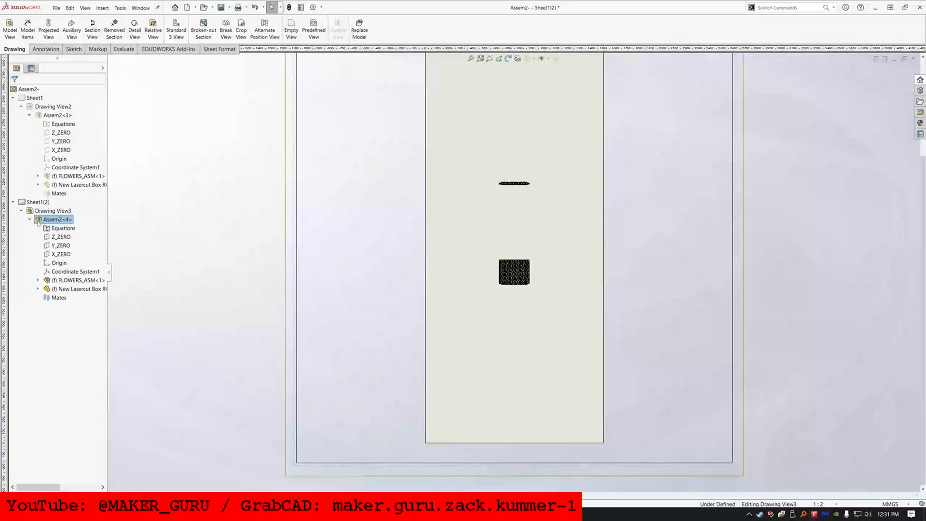
pyautogui.rightClick(53, 219)
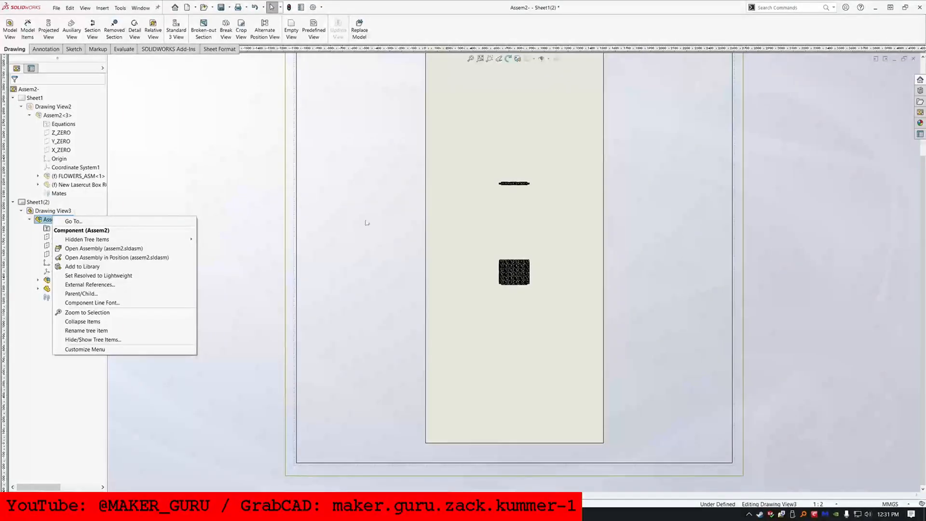
pyautogui.click(476, 254)
pyautogui.click(469, 252)
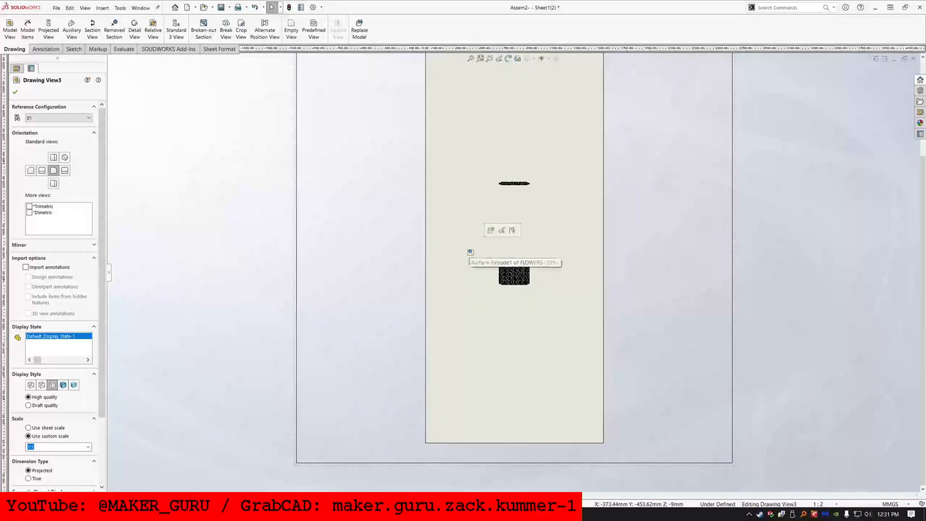
pyautogui.click(49, 119)
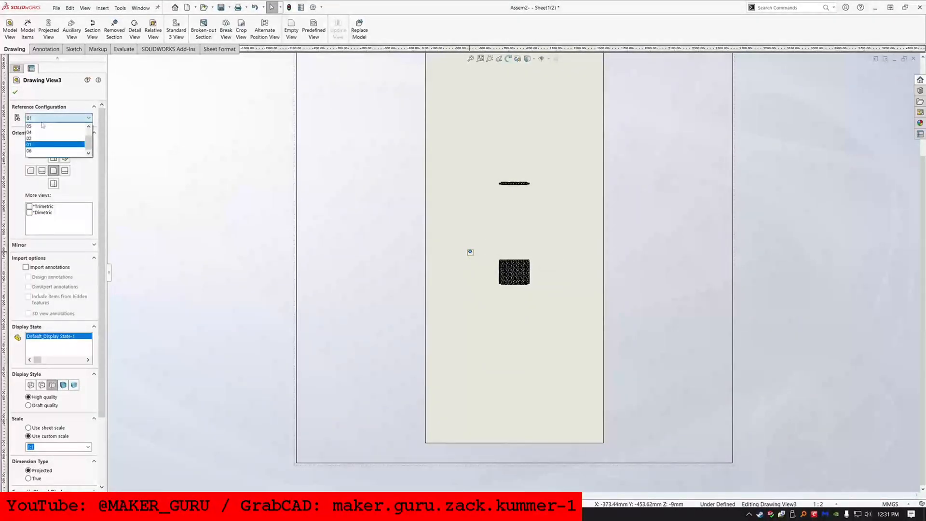
pyautogui.click(40, 140)
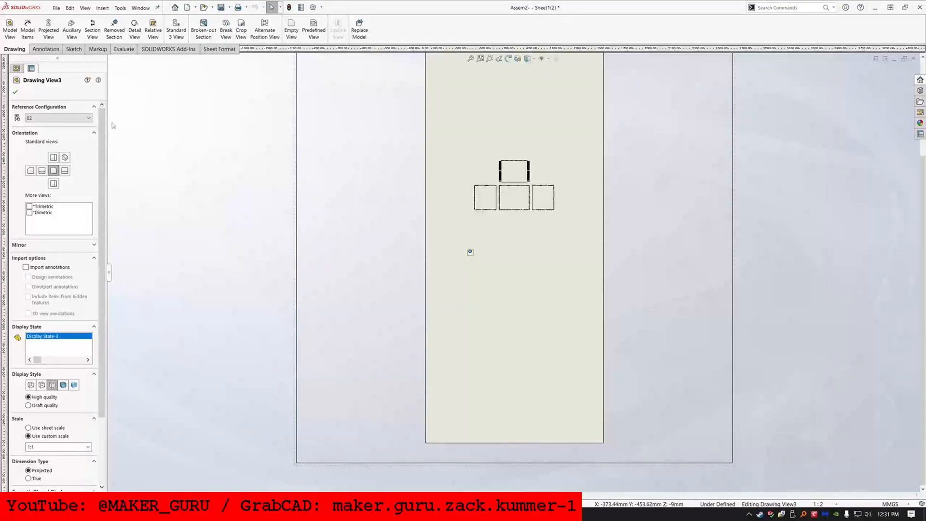
pyautogui.click(16, 92)
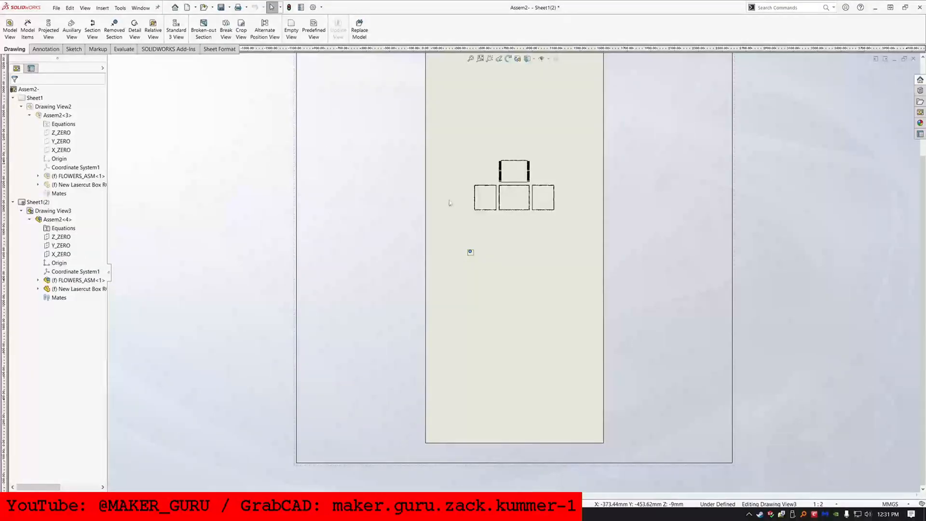
# Rename Sheet1 as 01 and its copy Sheet1(2) as 02
pyautogui.scroll(-2, 526, 167)
pyautogui.click(35, 98)
pyautogui.click(35, 98)
pyautogui.write('01')
pyautogui.click(38, 202)
pyautogui.click(37, 202)
pyautogui.write('02')
pyautogui.press('Return')
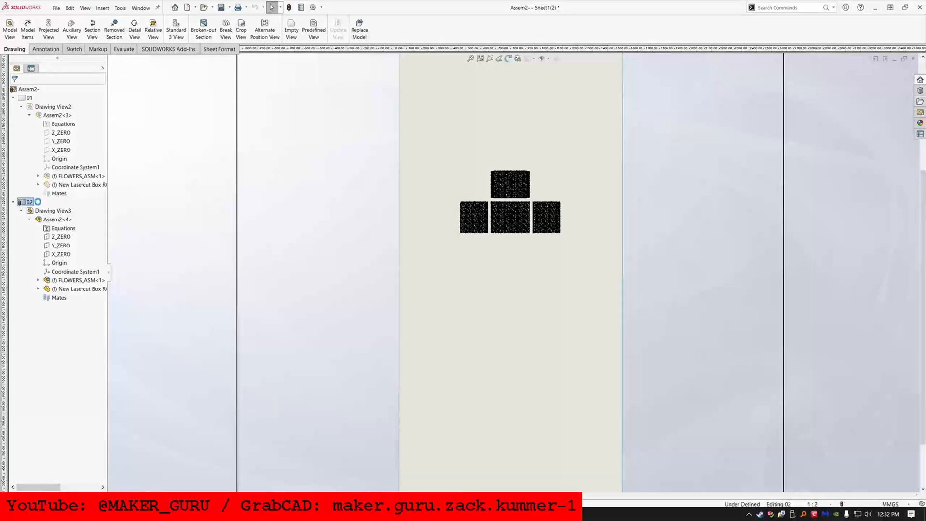
# Copy sheets 01 and 02 together and paste the duplicates into the drawing
pyautogui.click(29, 99)
pyautogui.keyDown('ctrl'); pyautogui.click(29, 203); pyautogui.keyUp('ctrl')
pyautogui.rightClick(29, 205)
pyautogui.click(50, 264)
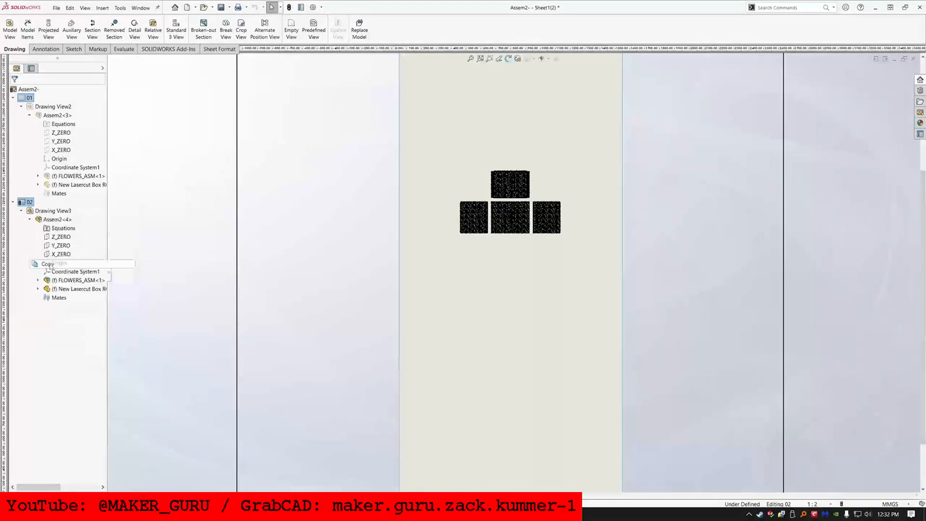
pyautogui.click(27, 90)
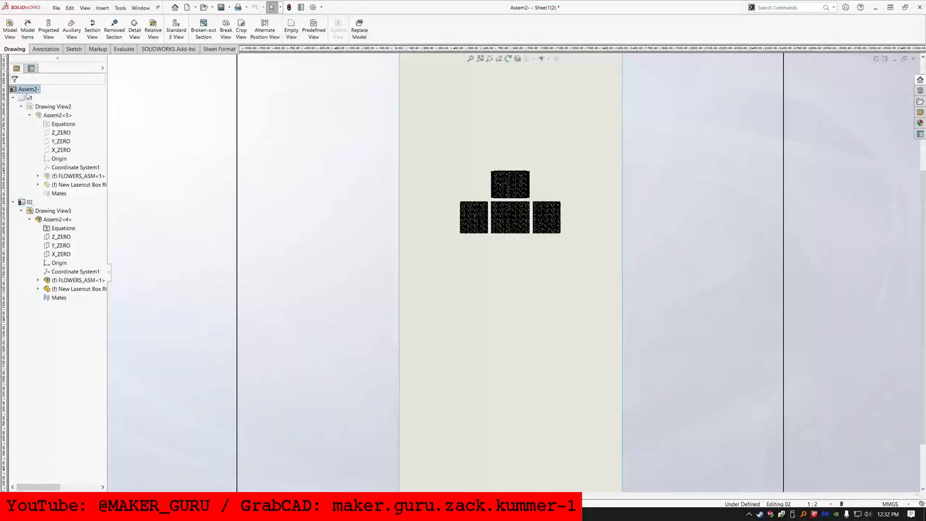
pyautogui.rightClick(27, 96)
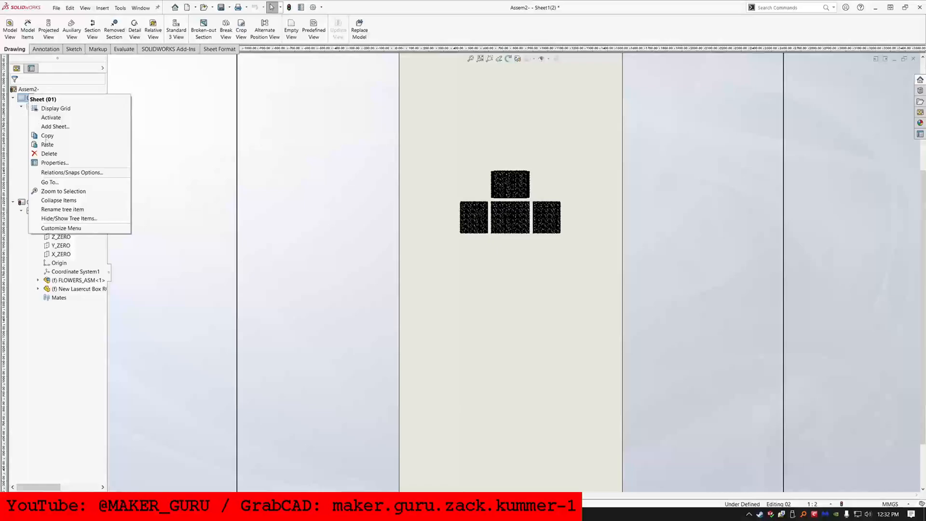
pyautogui.click(48, 143)
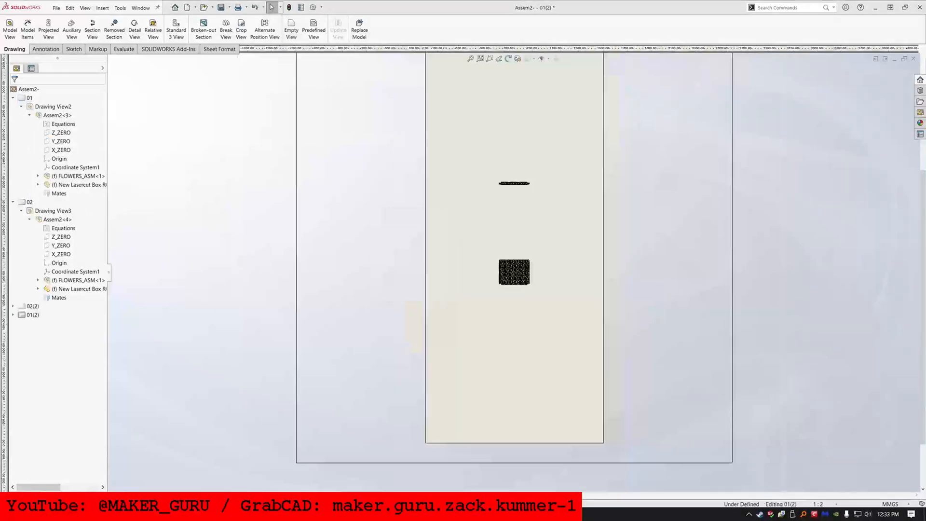
# Copy sheets 02, 02(2) and 01(2) and paste the three duplicates at the end of the sheet list
pyautogui.click(29, 315)
pyautogui.keyDown('shift'); pyautogui.click(29, 202); pyautogui.keyUp('shift')
pyautogui.rightClick(28, 205)
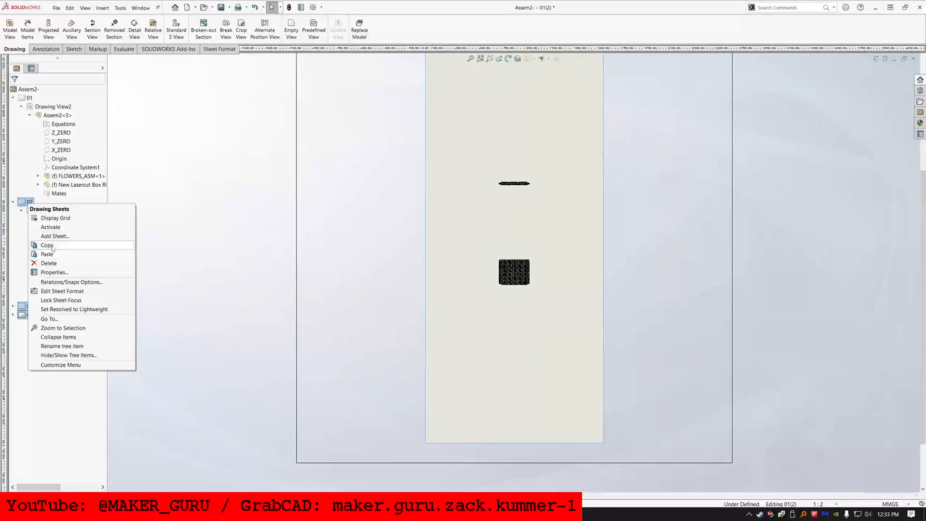
pyautogui.click(196, 232)
pyautogui.click(29, 314)
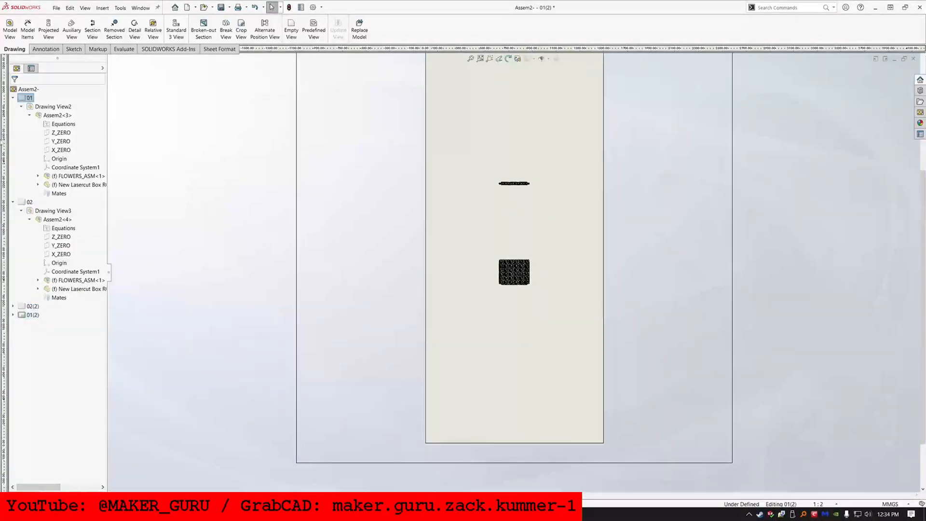
pyautogui.rightClick(29, 315)
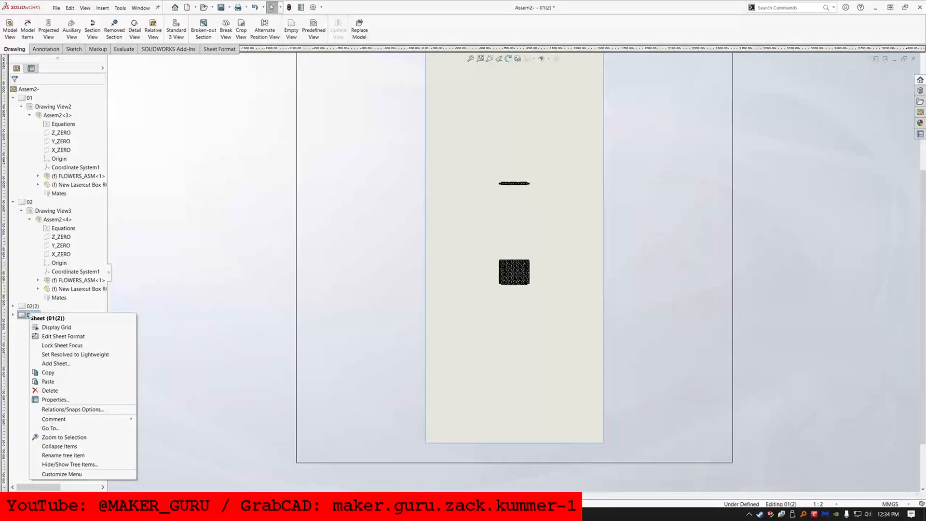
pyautogui.click(48, 382)
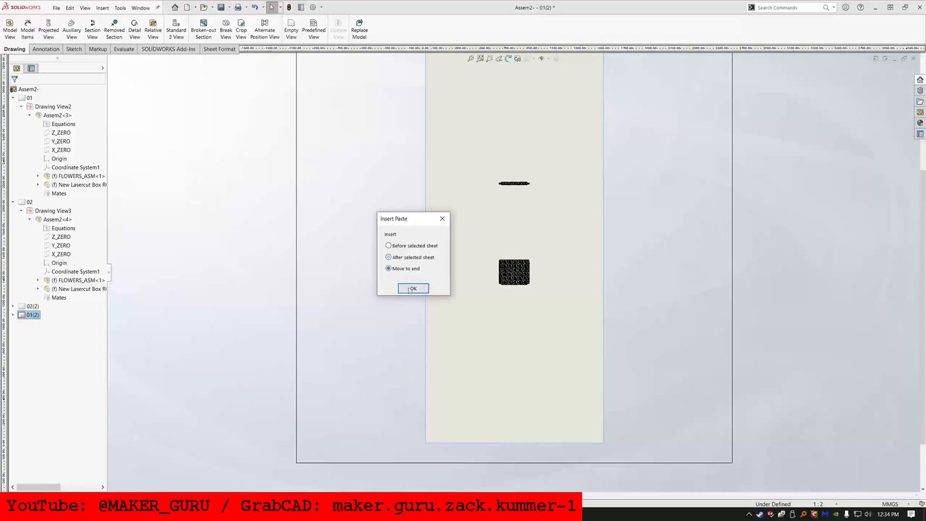
pyautogui.click(409, 288)
# Activate sheet 02(2) and rename it 03
pyautogui.rightClick(30, 306)
pyautogui.click(54, 332)
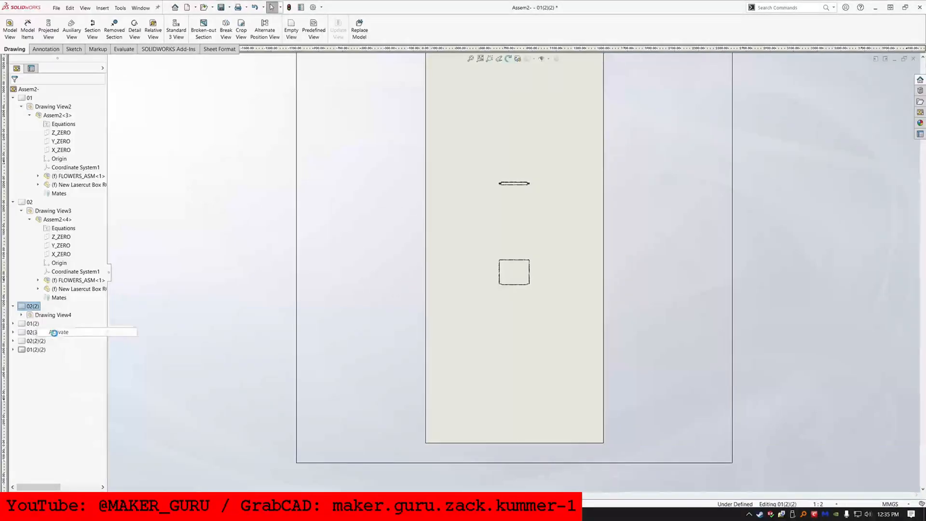
pyautogui.click(32, 307)
pyautogui.press('F2')
pyautogui.write('06')
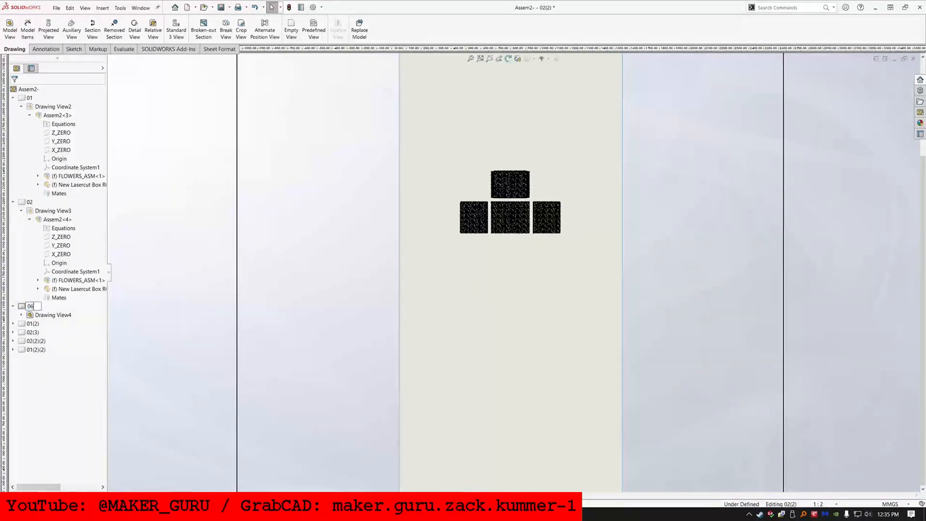
pyautogui.press('BackSpace')
pyautogui.write('3')
pyautogui.press('Return')
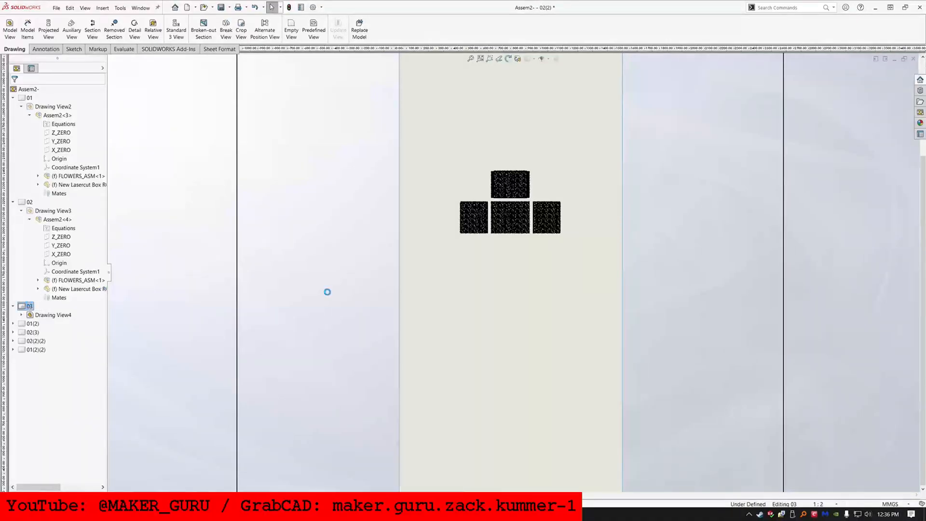
# Set the drawing view on sheet 03 to reference configuration 03
pyautogui.click(436, 281)
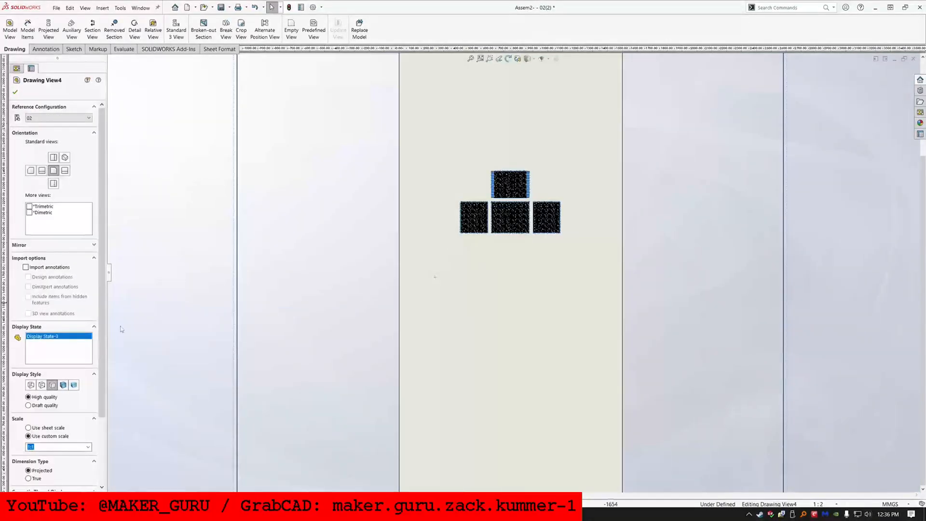
pyautogui.click(58, 118)
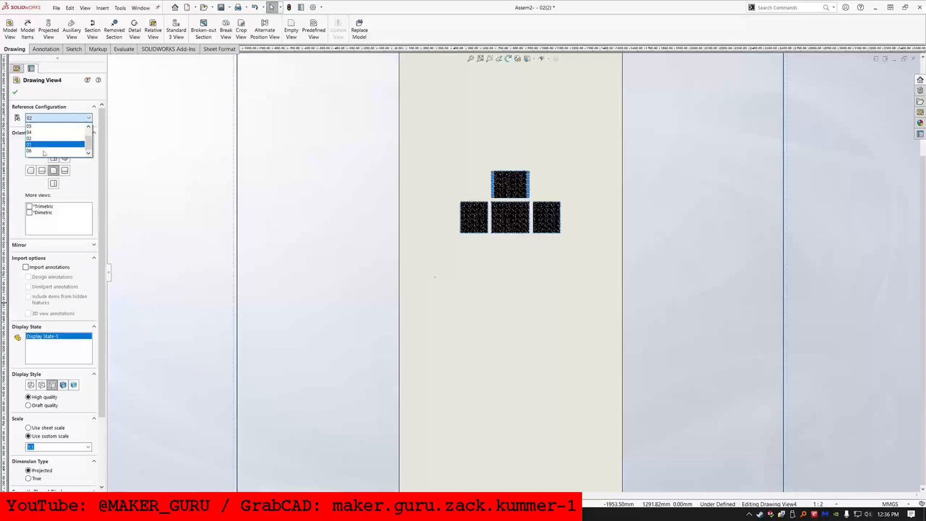
pyautogui.click(39, 132)
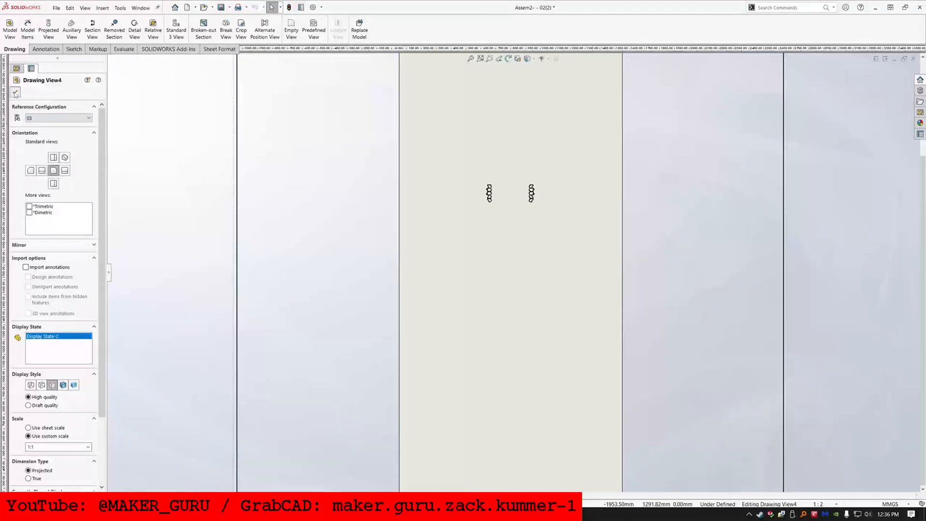
pyautogui.click(16, 93)
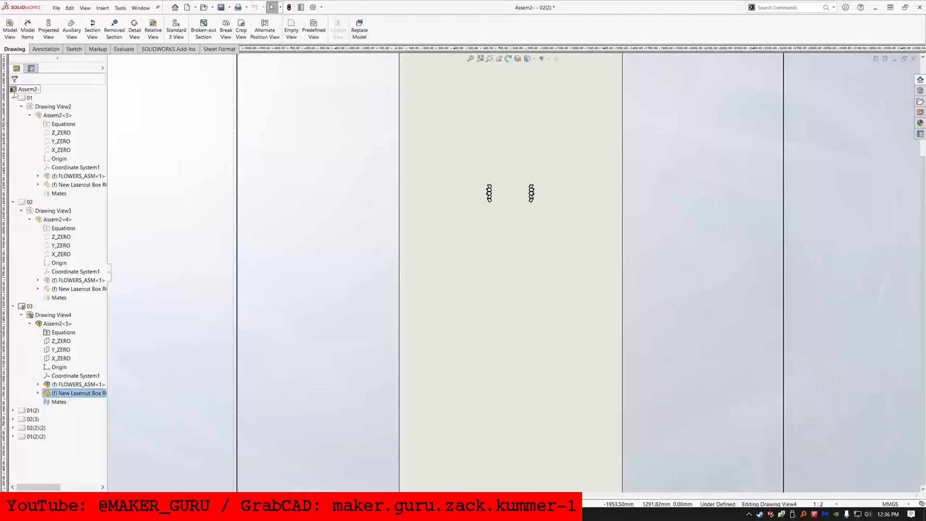
# Activate sheet 01(2) and rename it 04
pyautogui.rightClick(32, 411)
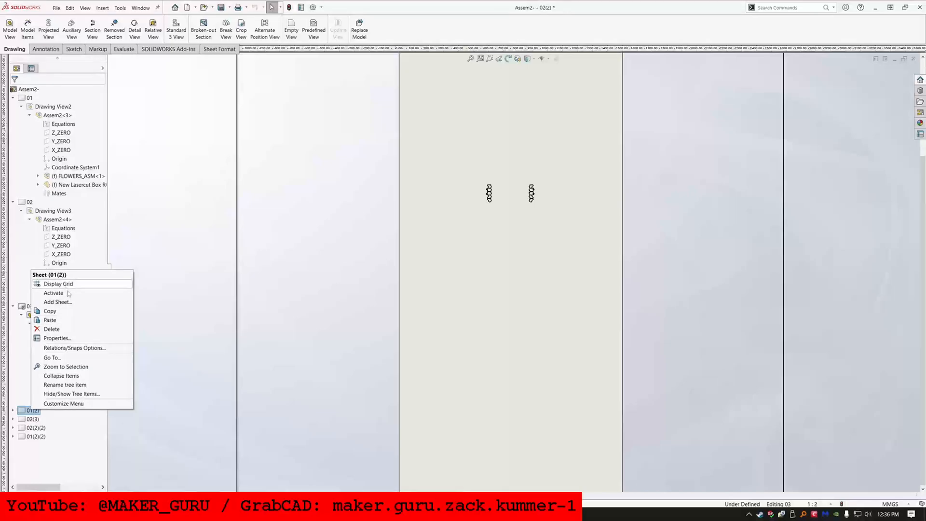
pyautogui.click(64, 293)
pyautogui.click(32, 410)
pyautogui.write('04')
pyautogui.press('Return')
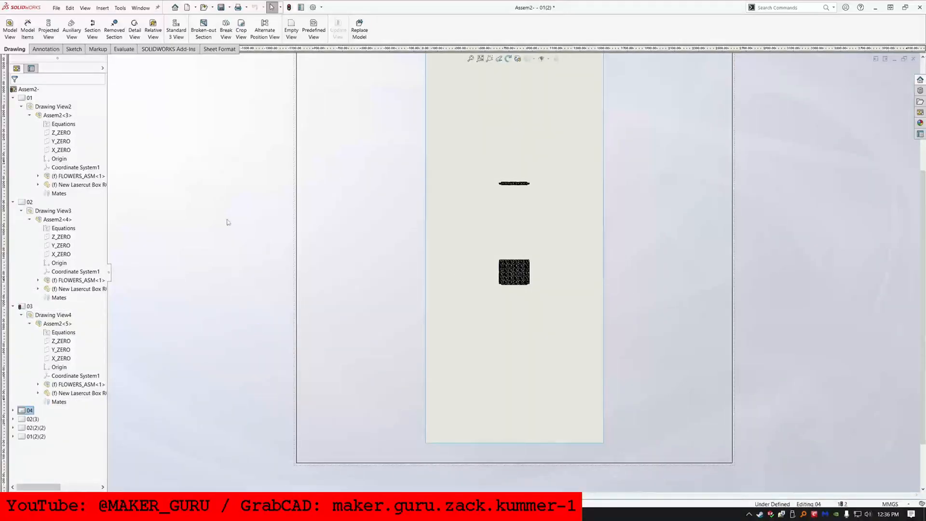
# Set the drawing view on sheet 04 to reference configuration 04
pyautogui.click(457, 269)
pyautogui.click(71, 118)
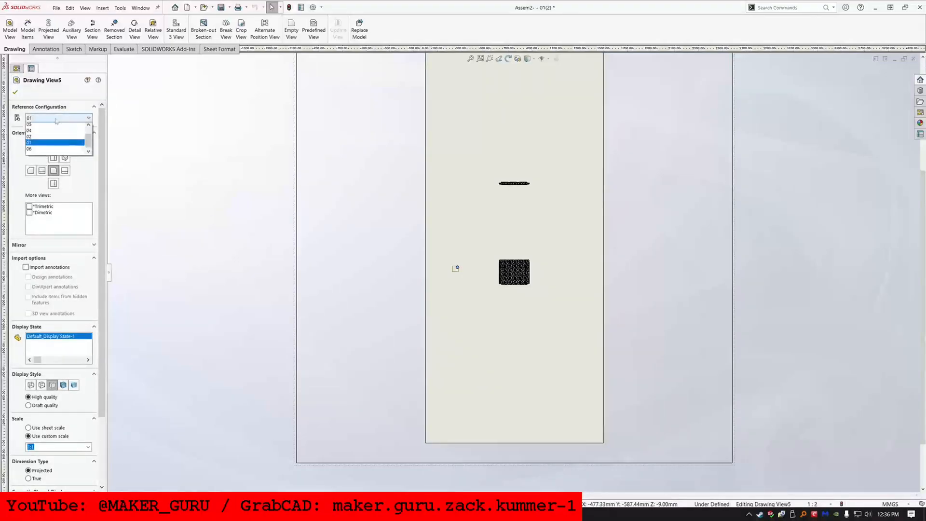
pyautogui.click(45, 132)
pyautogui.click(16, 93)
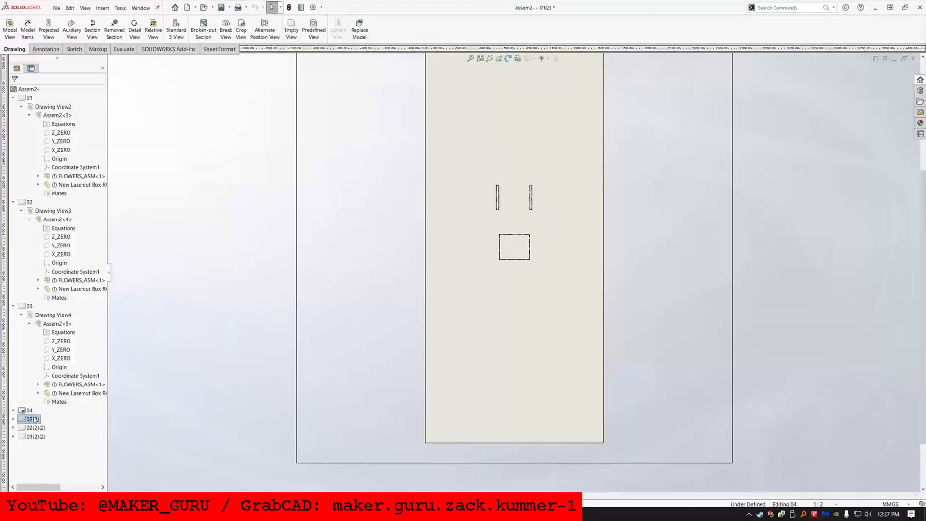
# Rename the sheet directly below 04 as 05 and activate it
pyautogui.press('F2')
pyautogui.write('05')
pyautogui.press('Return')
pyautogui.rightClick(34, 418)
pyautogui.click(56, 301)
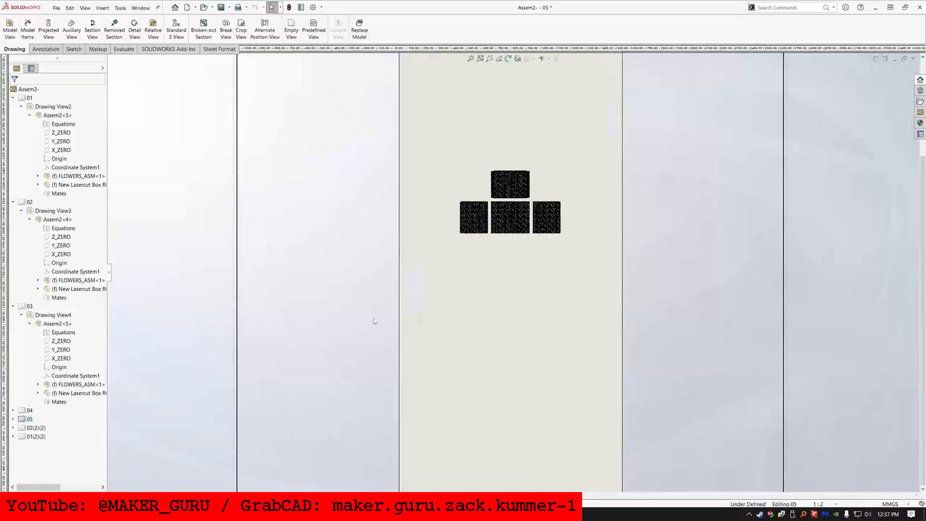
# Set the drawing view on sheet 05 to reference configuration 05
pyautogui.click(520, 326)
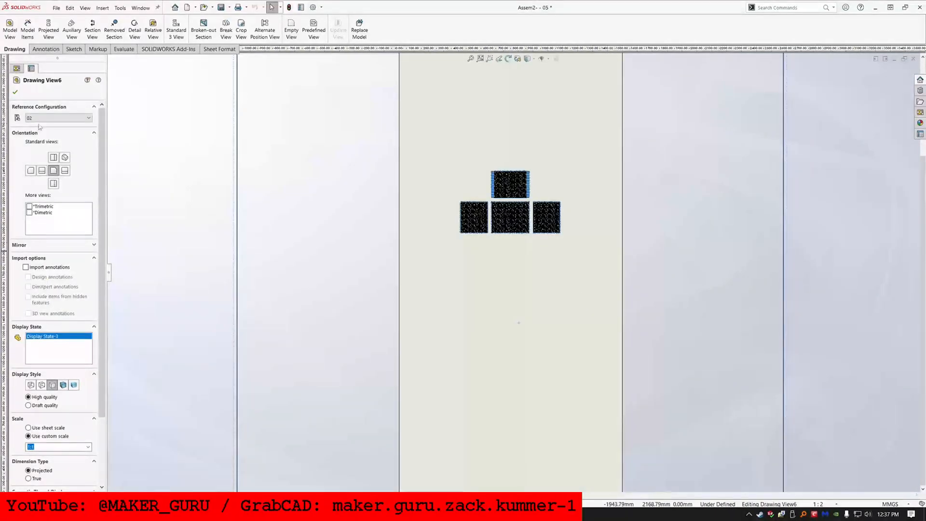
pyautogui.click(38, 118)
pyautogui.scroll(1, 36, 126)
pyautogui.click(37, 126)
pyautogui.click(15, 94)
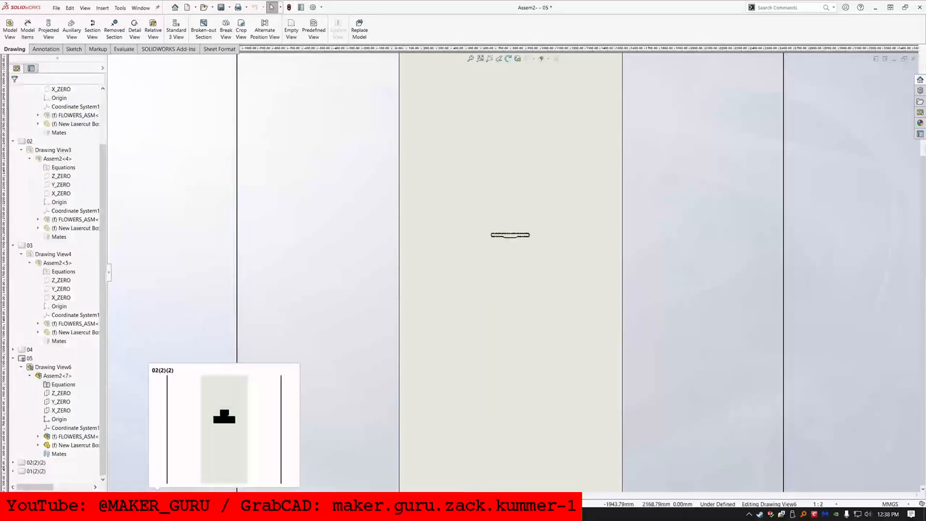
# Activate sheet 02(2)(2) and rename it 06
pyautogui.click(157, 496)
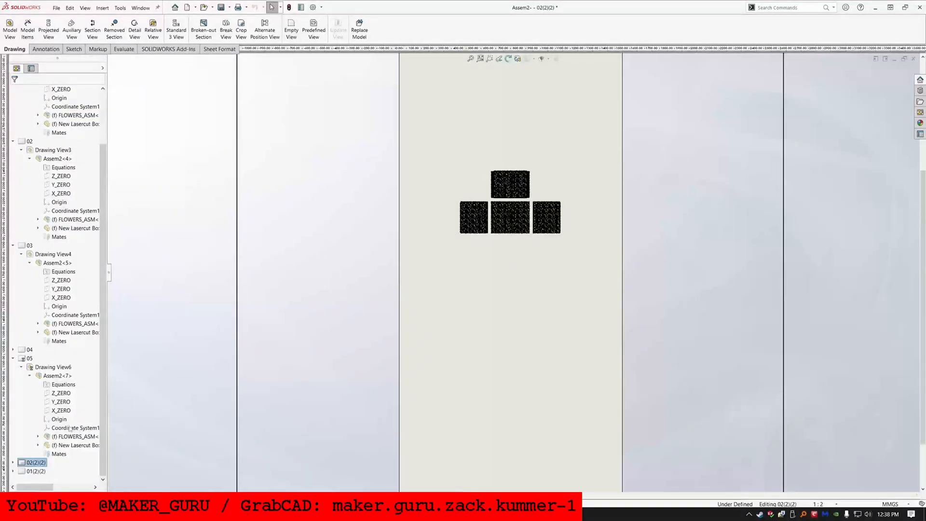
pyautogui.press('F2')
pyautogui.write('06')
pyautogui.press('Return')
# Set the drawing view on sheet 06 to reference configuration 06
pyautogui.click(119, 157)
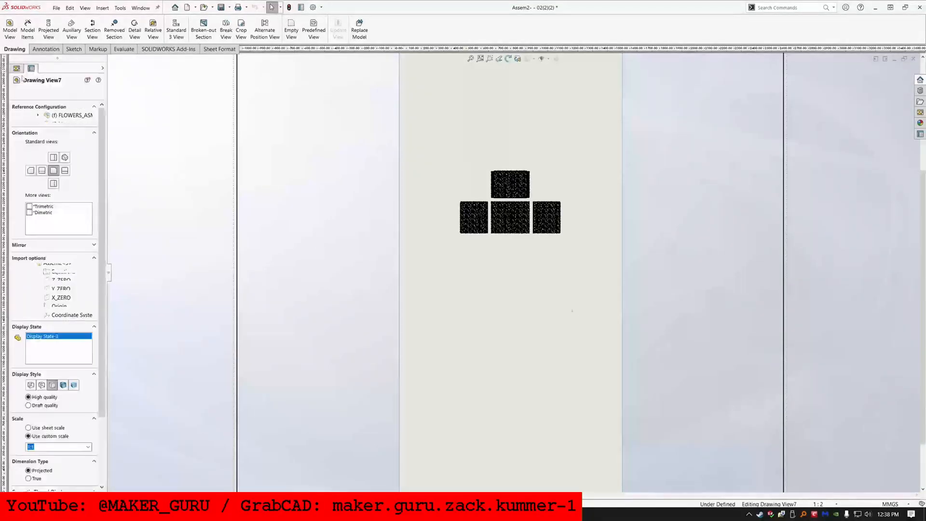
pyautogui.click(47, 120)
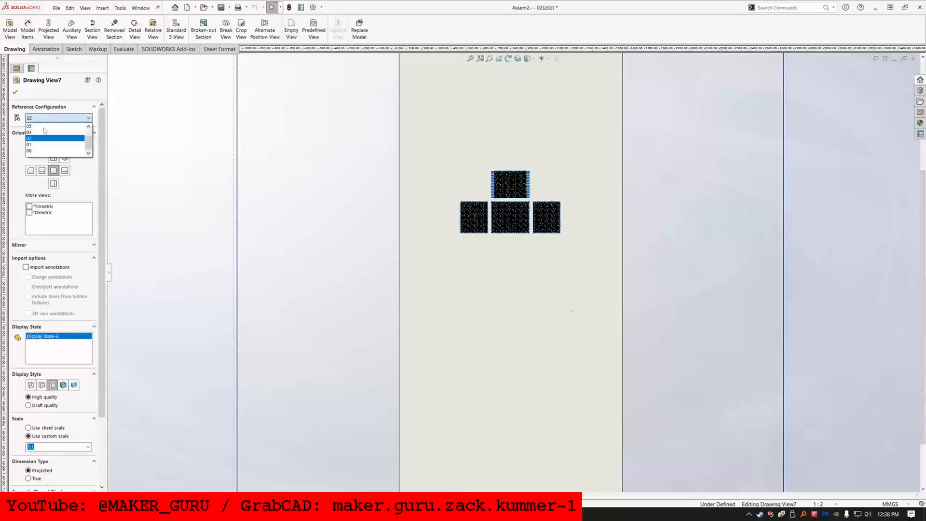
pyautogui.click(36, 150)
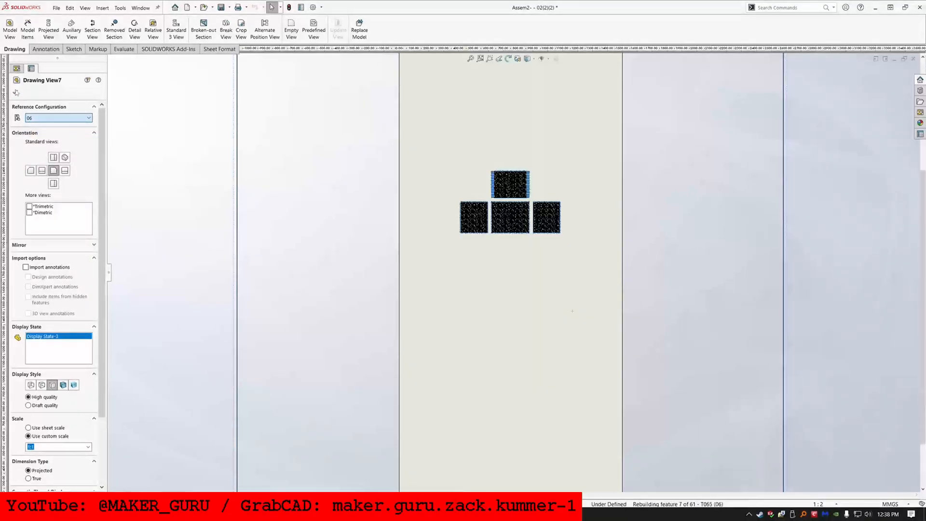
pyautogui.click(16, 92)
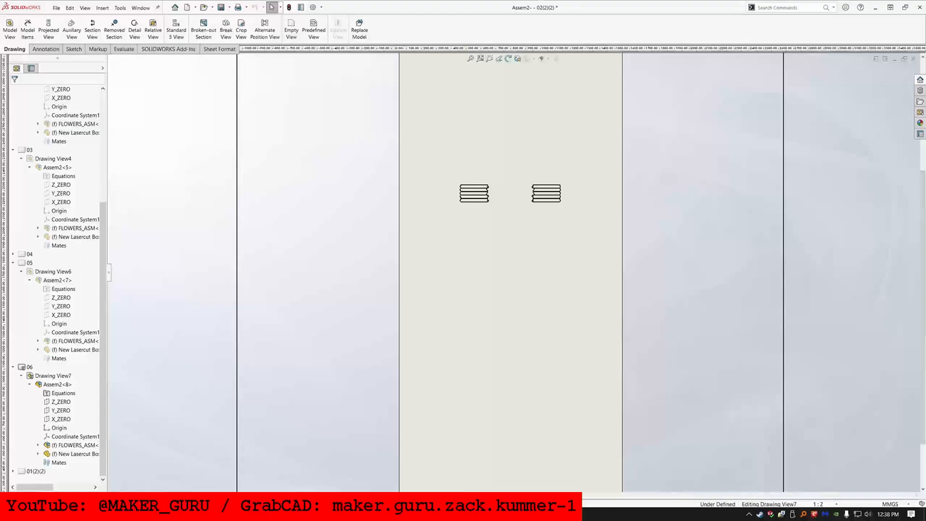
# Activate sheet 01(2)(2) and rename it 07
pyautogui.doubleClick(36, 471)
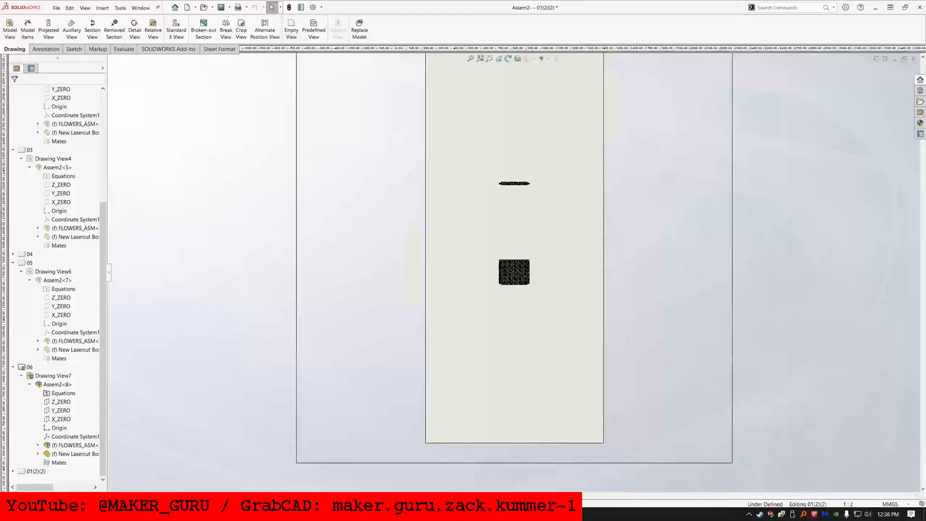
pyautogui.click(35, 471)
pyautogui.write('07')
pyautogui.press('Return')
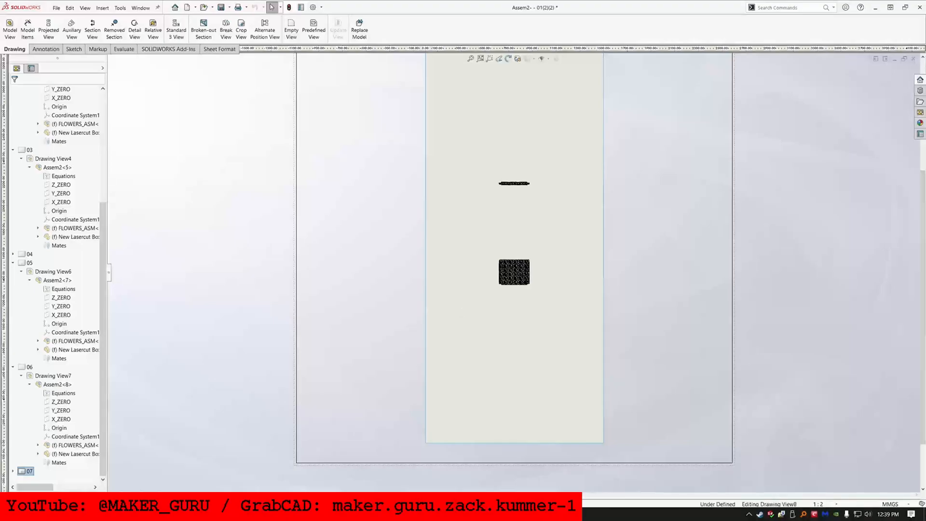
# Set the drawing view on sheet 07 to reference configuration 07
pyautogui.click(460, 309)
pyautogui.click(43, 118)
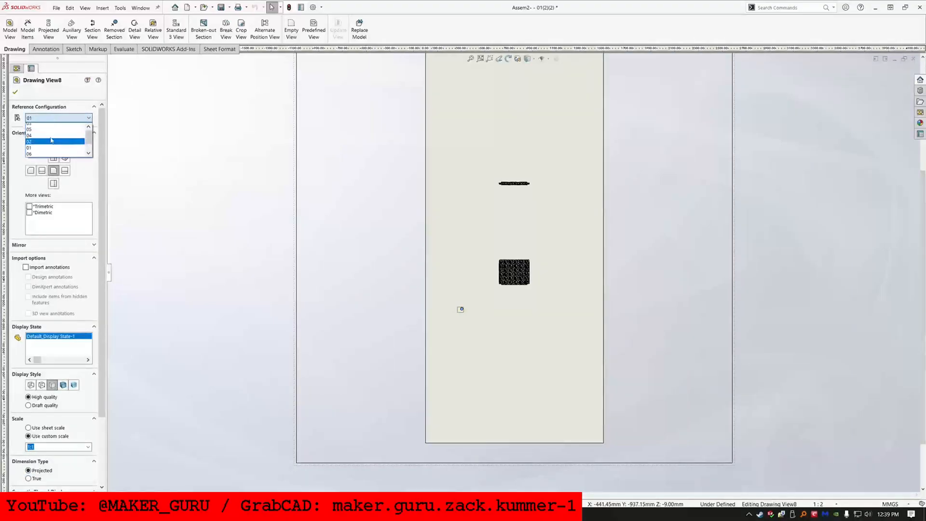
pyautogui.click(39, 126)
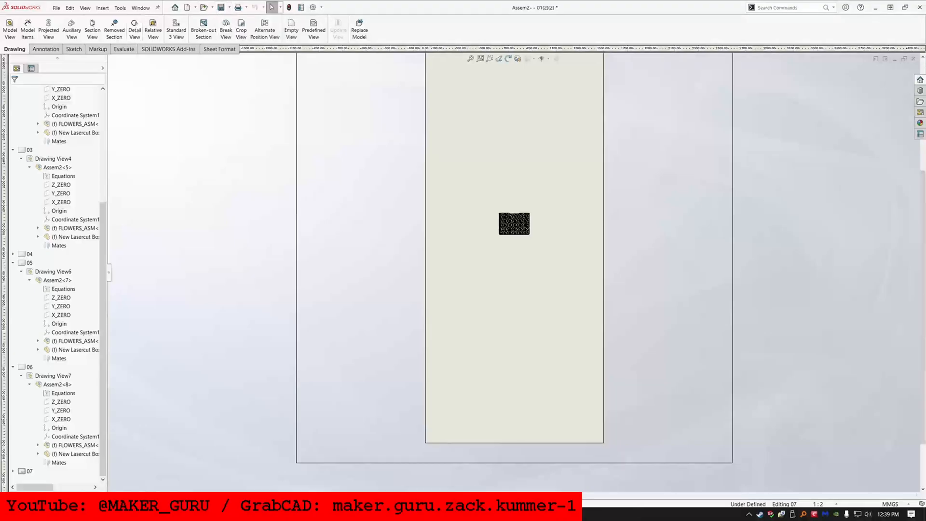
# Save the drawing together with all modified referenced models, and switch to the Assem2.SLDASM document
pyautogui.click(221, 7)
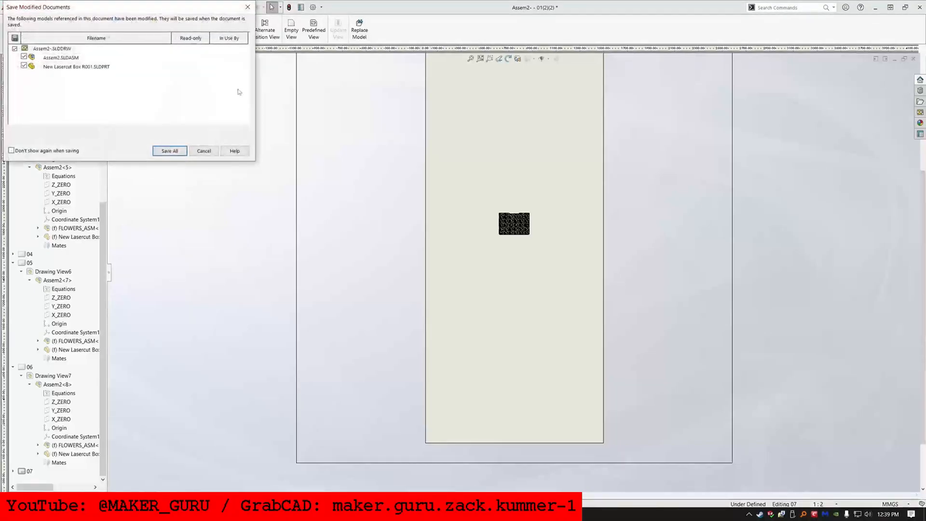
pyautogui.click(164, 152)
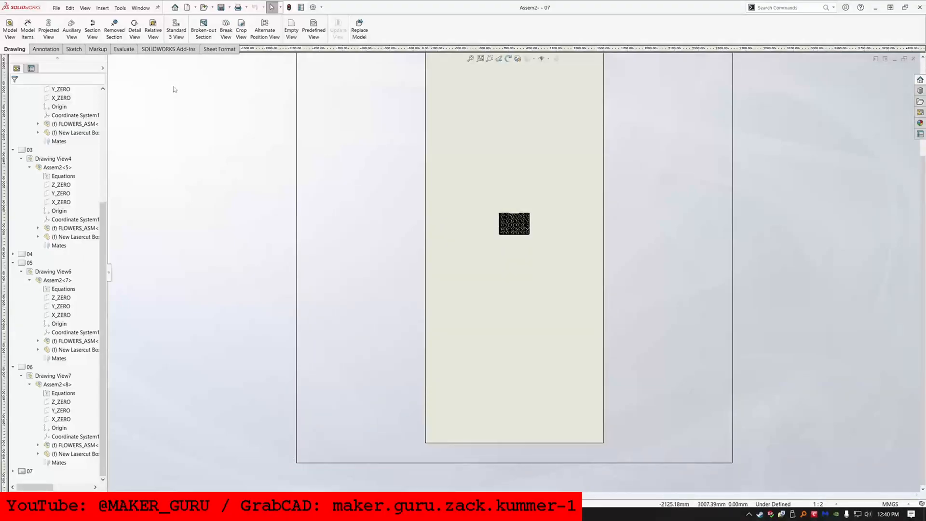
pyautogui.click(143, 10)
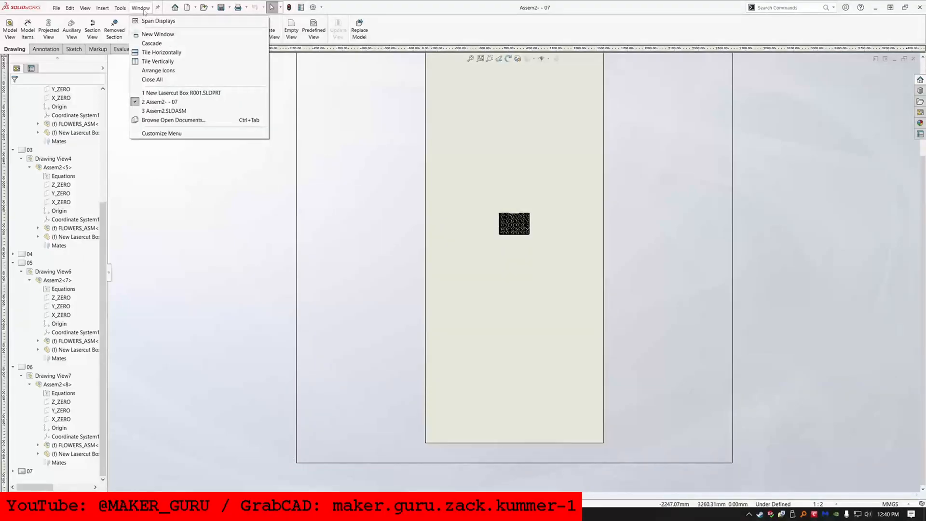
pyautogui.click(264, 110)
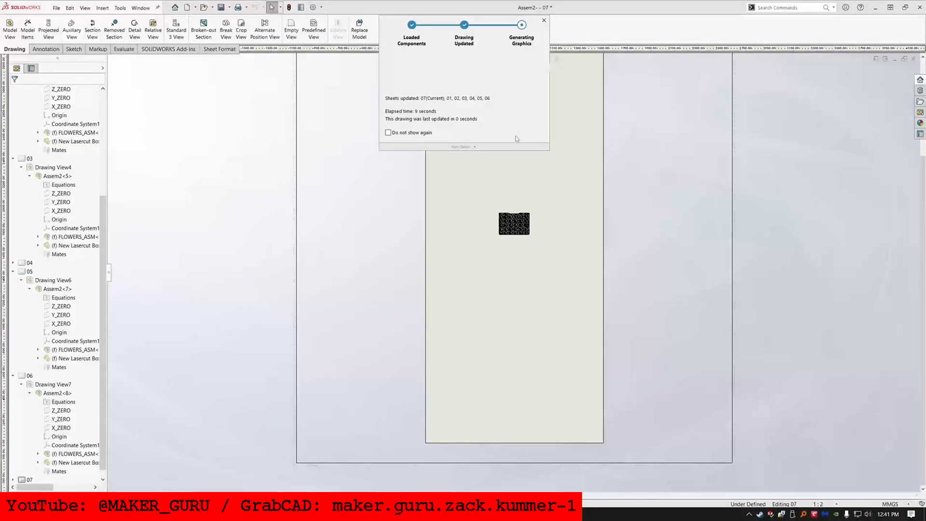
# Start saving the drawing under a new name, choosing the Dxf (*.dxf) file type and naming the file EXPORT
pyautogui.click(57, 8)
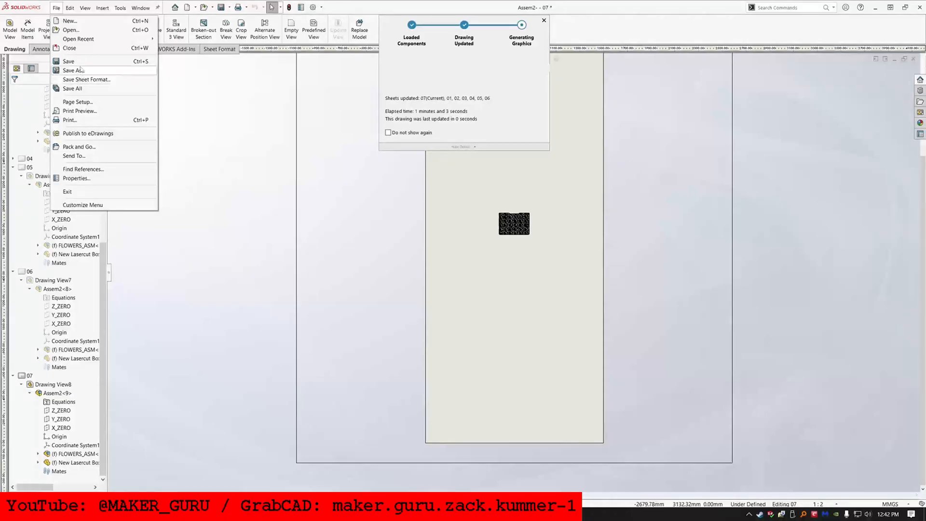
pyautogui.click(77, 70)
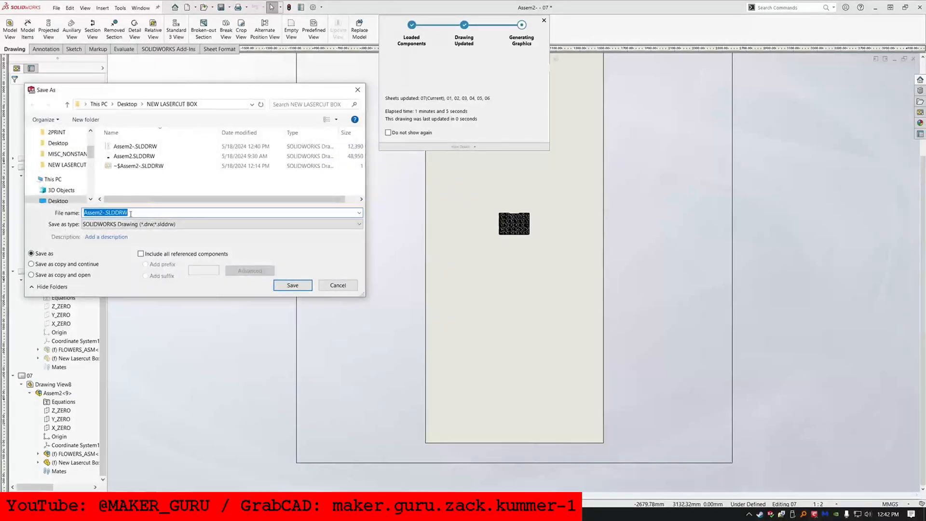
pyautogui.click(154, 225)
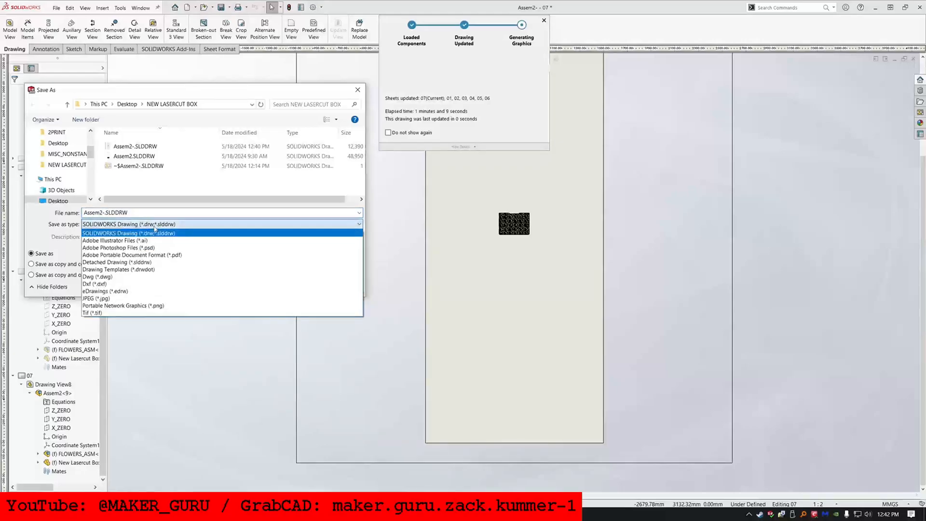
pyautogui.click(116, 284)
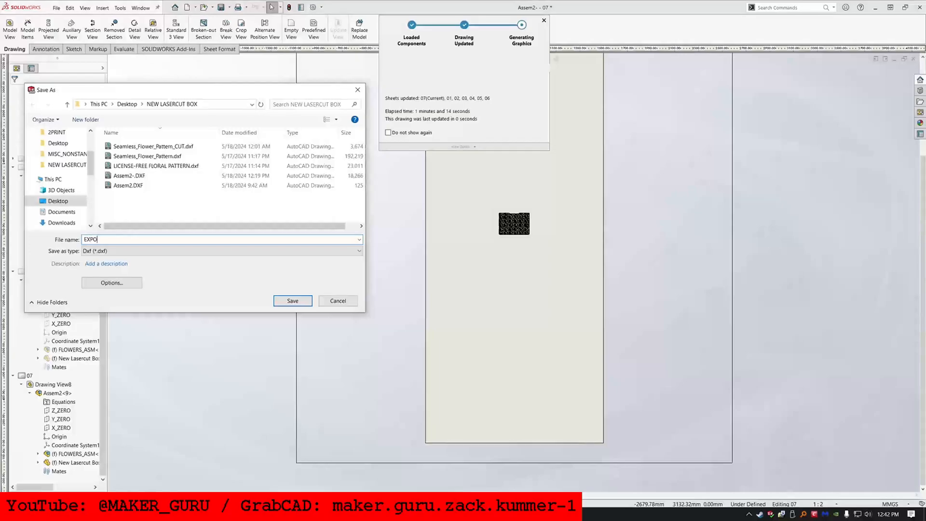
# Check the version, spline and multiple-sheet settings in the DXF export options and accept them
pyautogui.click(130, 284)
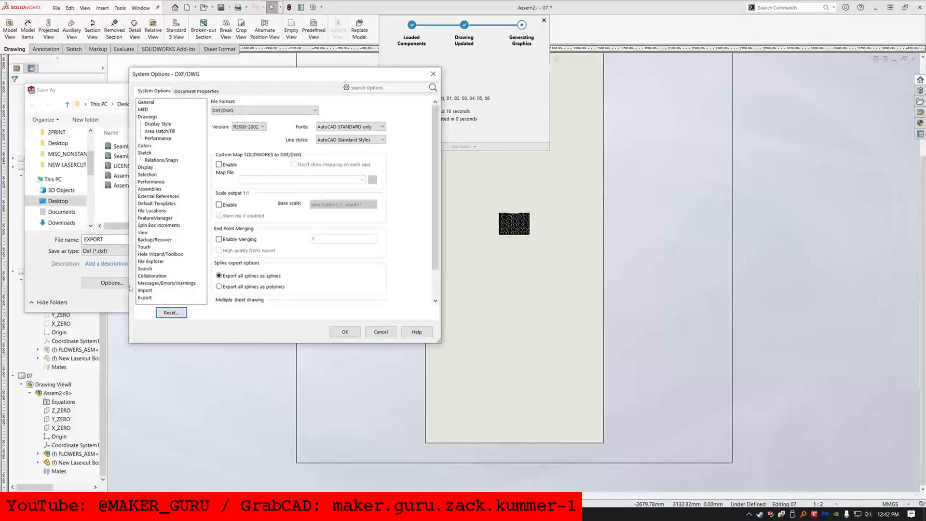
pyautogui.moveTo(436, 150); pyautogui.dragTo(425, 211)
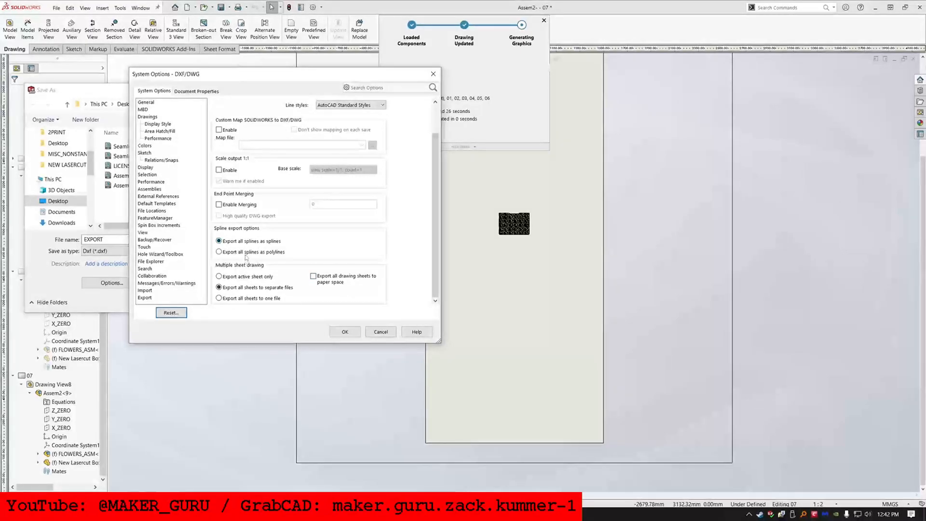
pyautogui.moveTo(433, 222); pyautogui.dragTo(438, 174)
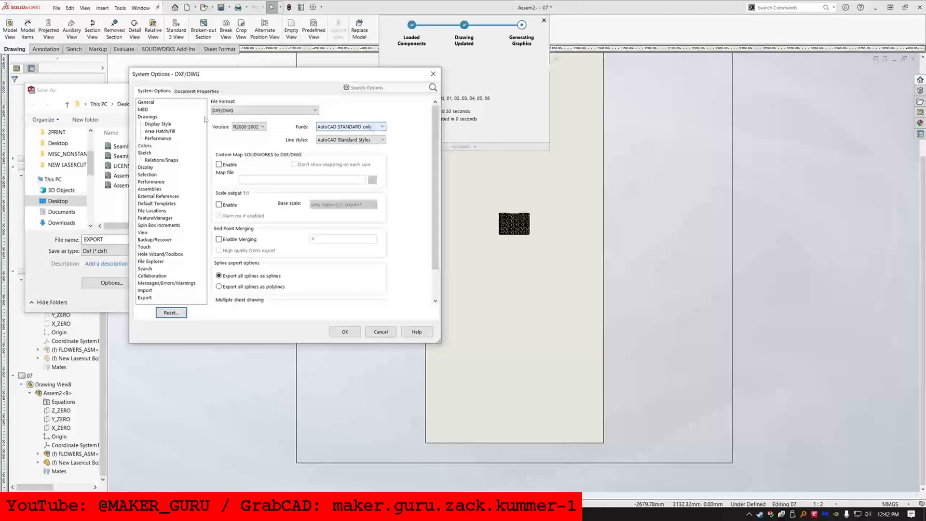
pyautogui.click(345, 333)
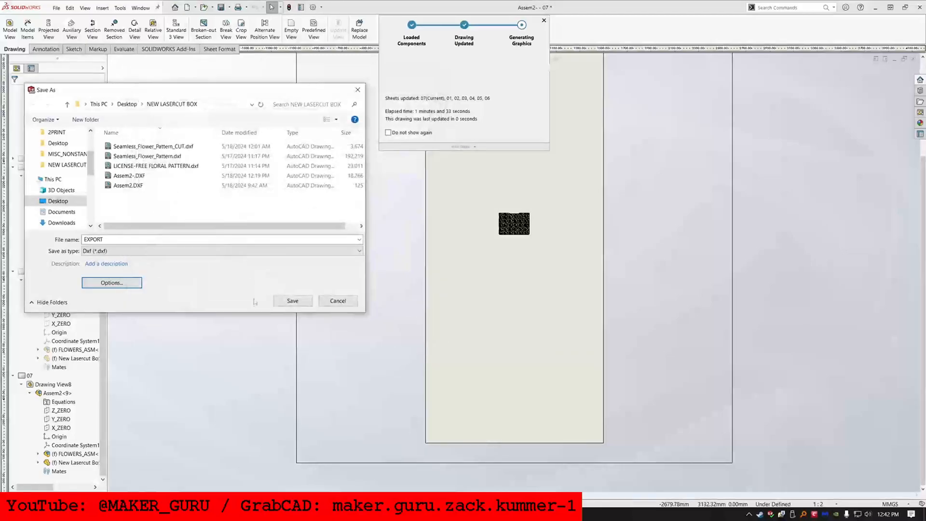
# Save the drawing's DXF export, accept the view scale notice and dismiss the drawing update progress window
pyautogui.click(292, 301)
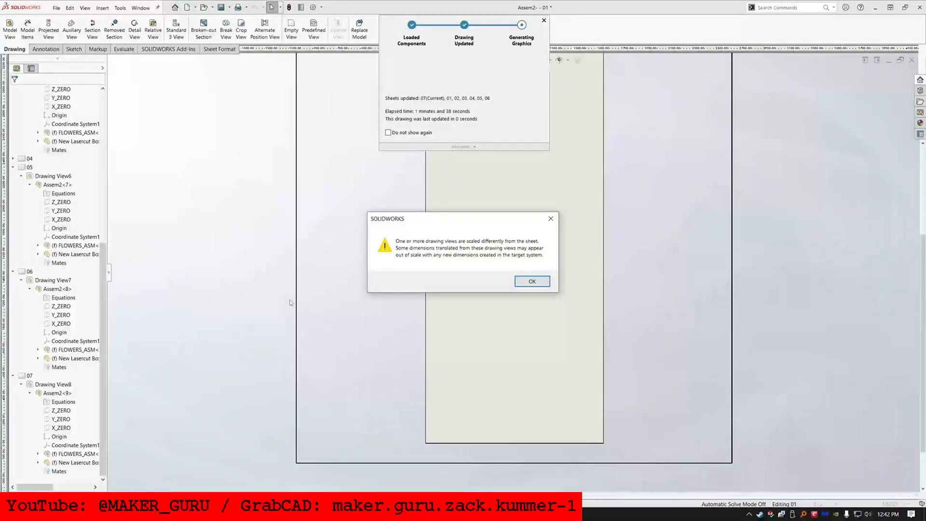
pyautogui.click(532, 281)
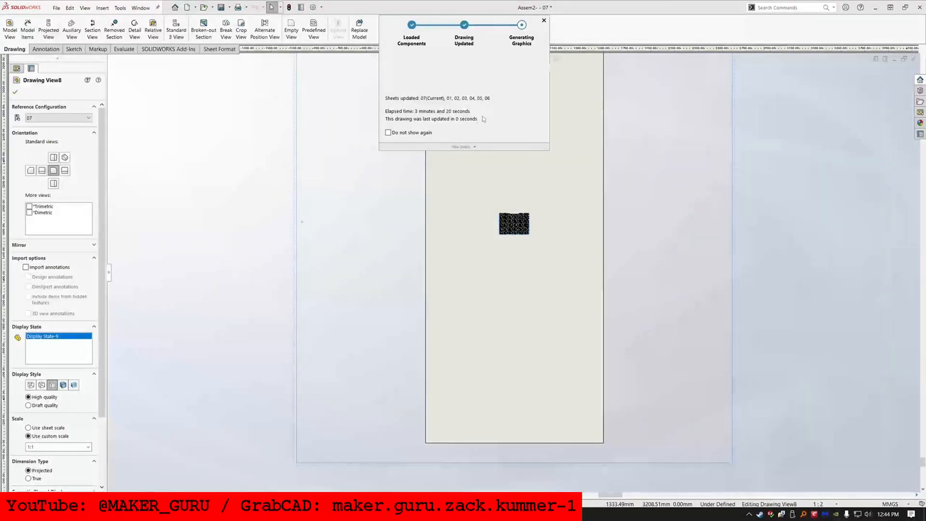
pyautogui.click(545, 20)
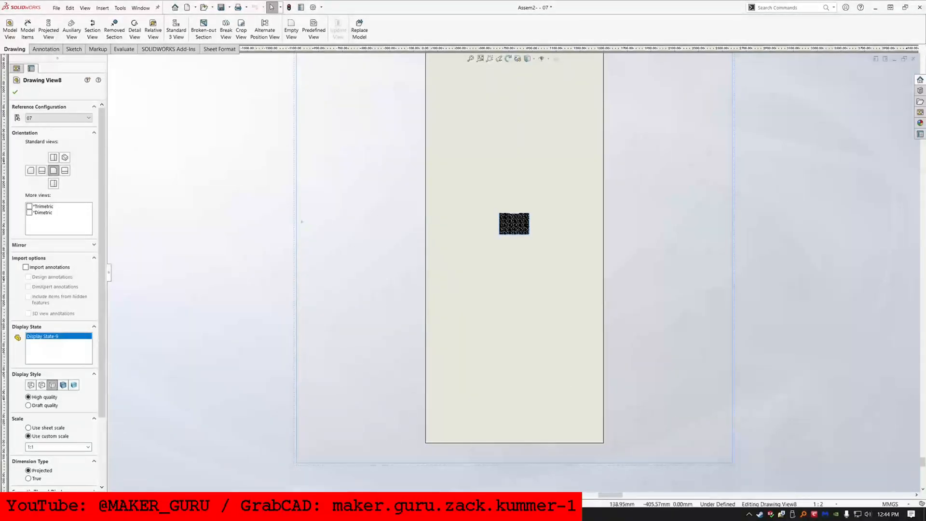
# Switch to File Explorer and check the exported DXF files in the NEW LASERCUT BOX folder
pyautogui.click(425, 514)
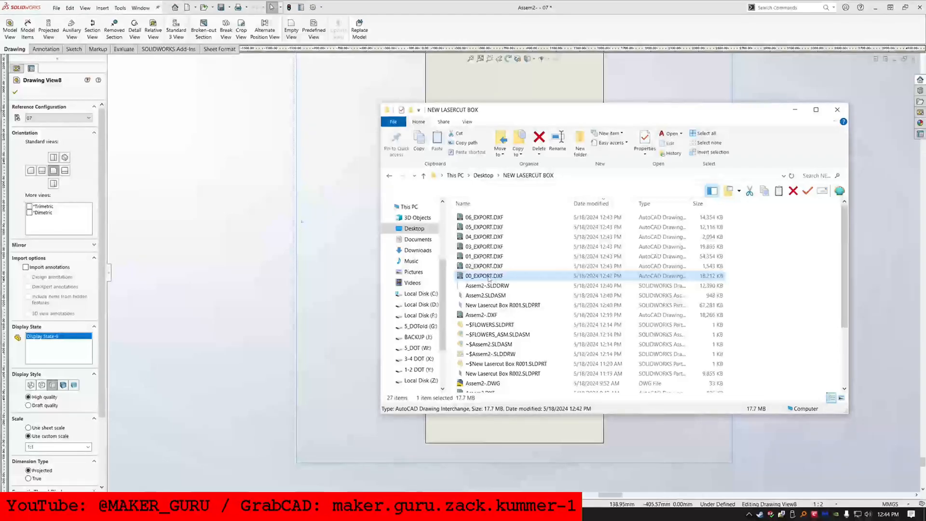
pyautogui.click(243, 275)
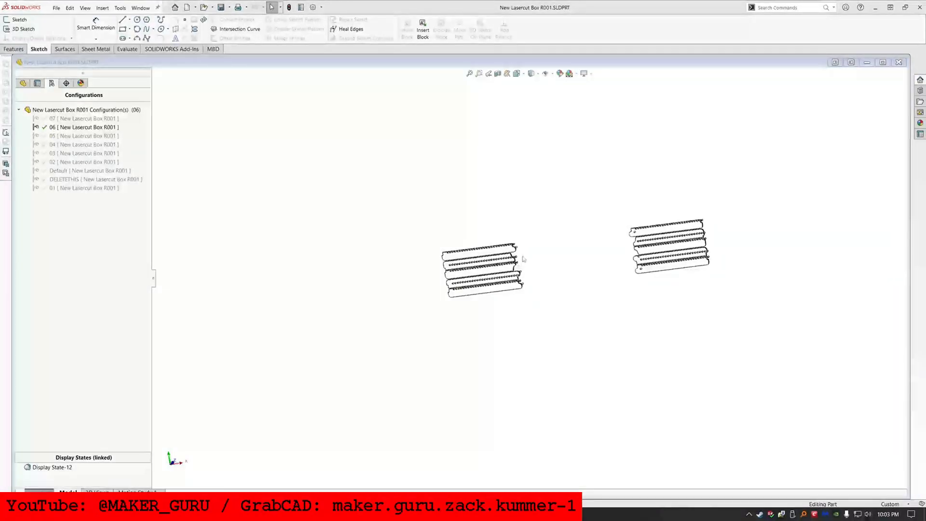
# Examine the ends of the slotted strips closely and select the thin sliver face at the strip's end corner
pyautogui.scroll(-10, 520, 265)
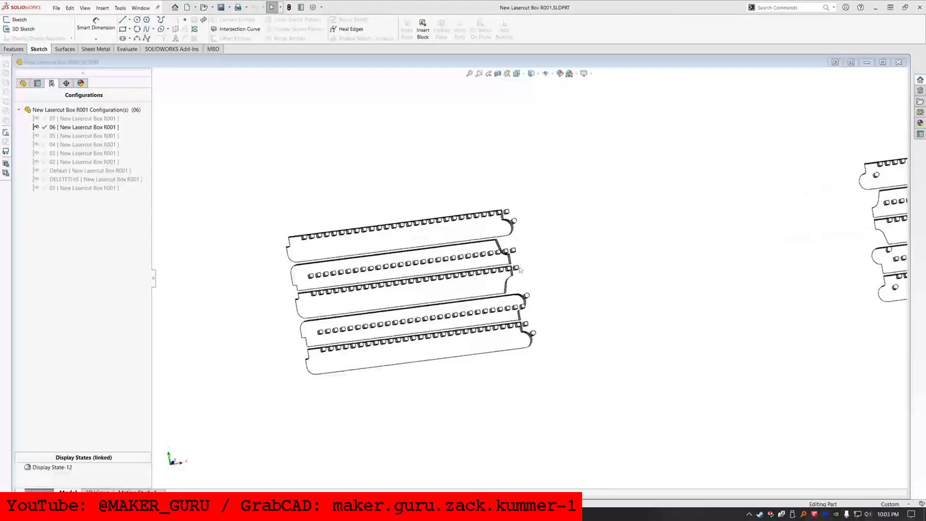
pyautogui.scroll(-8, 505, 269)
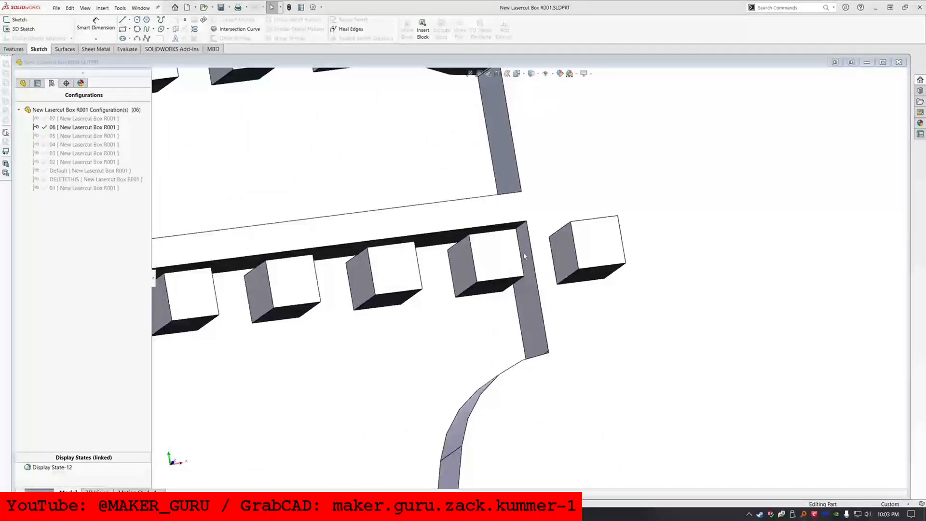
pyautogui.scroll(-8, 571, 403)
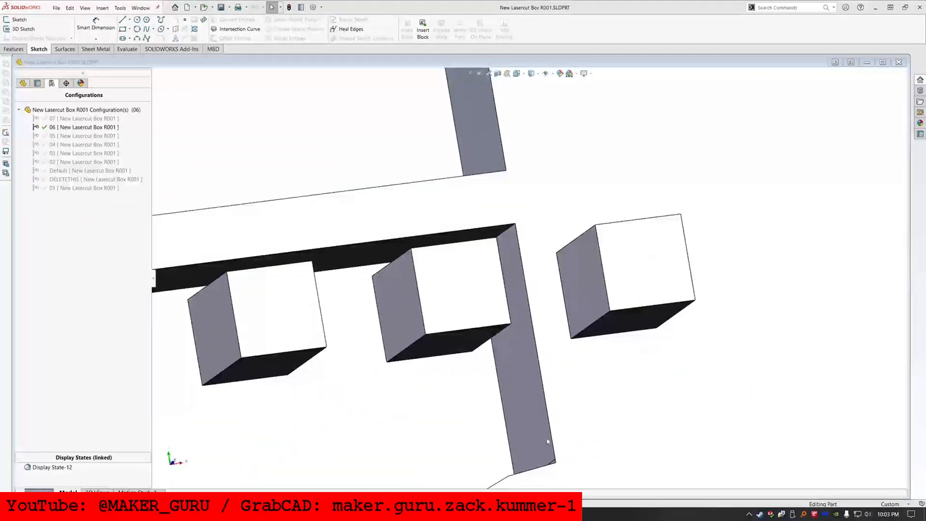
pyautogui.scroll(-6, 568, 398)
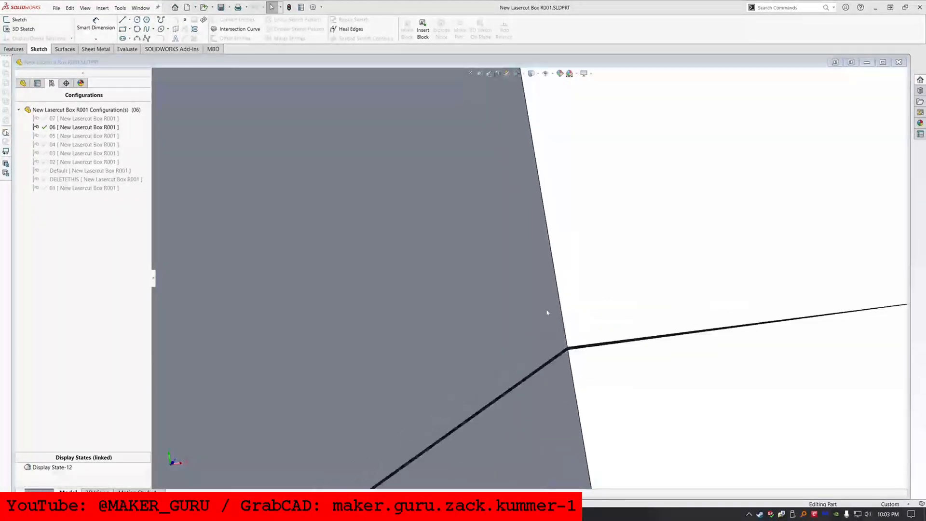
pyautogui.click(623, 262)
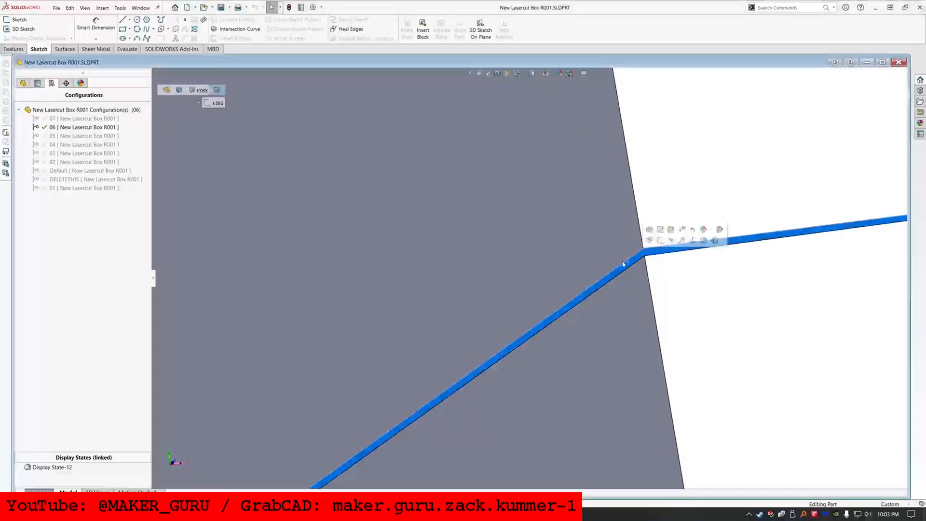
# Locate feature K085 in the K001-K200 folder and open its sketch K080 for editing
pyautogui.click(23, 84)
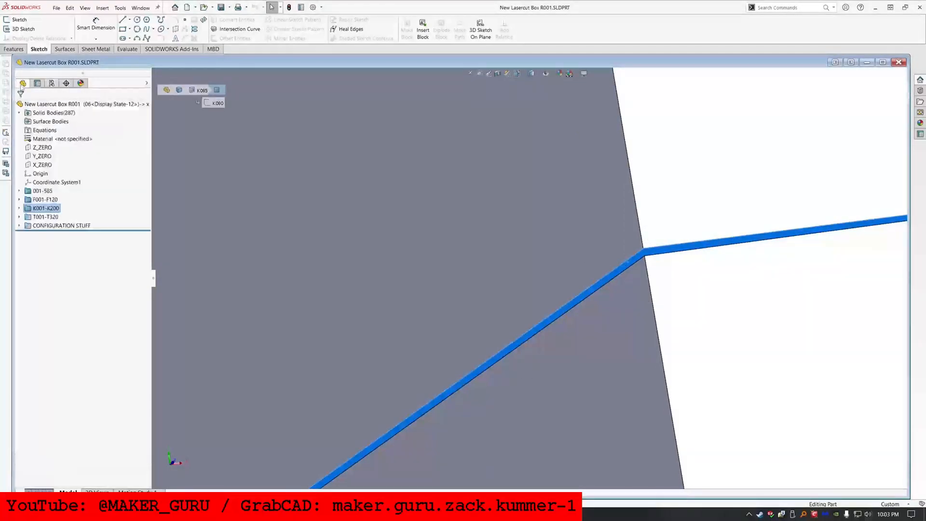
pyautogui.click(19, 208)
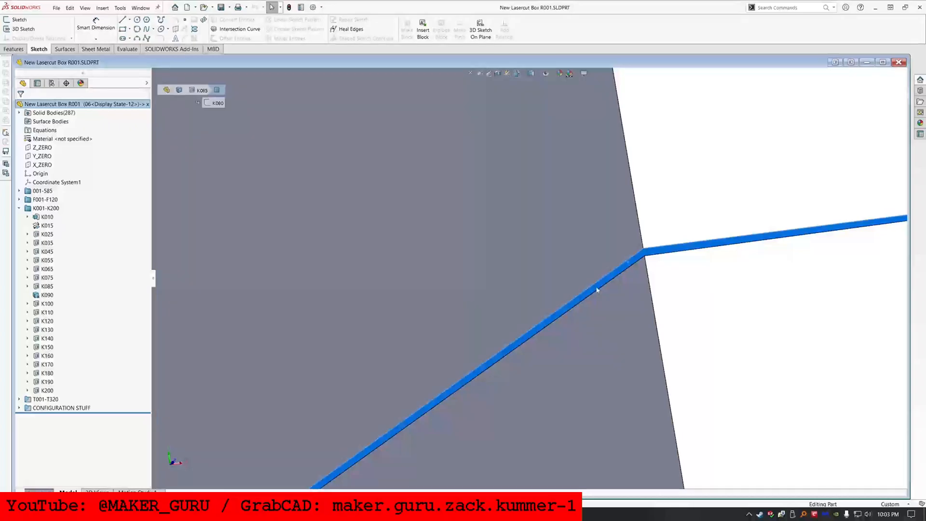
pyautogui.click(44, 287)
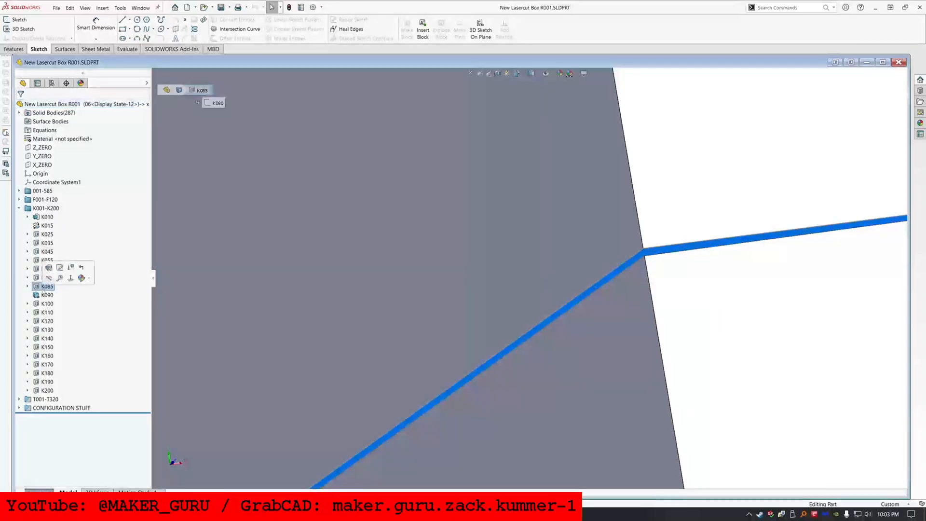
pyautogui.click(61, 268)
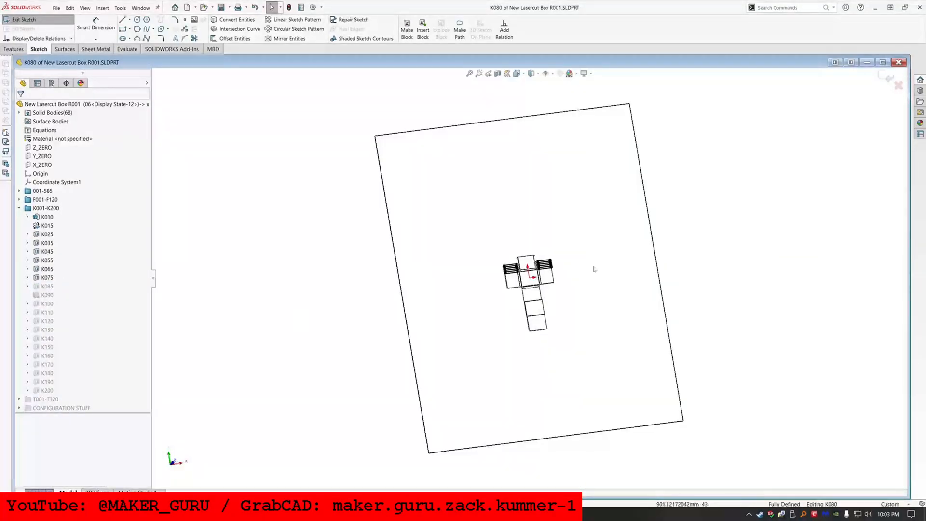
# Examine the K080 sketch where a strip's end line meets the rounded hinge arc, and compare the neighbouring hinge ends
pyautogui.scroll(-10, 594, 269)
pyautogui.scroll(-8, 780, 262)
pyautogui.scroll(6, 630, 245)
pyautogui.scroll(-8, 540, 325)
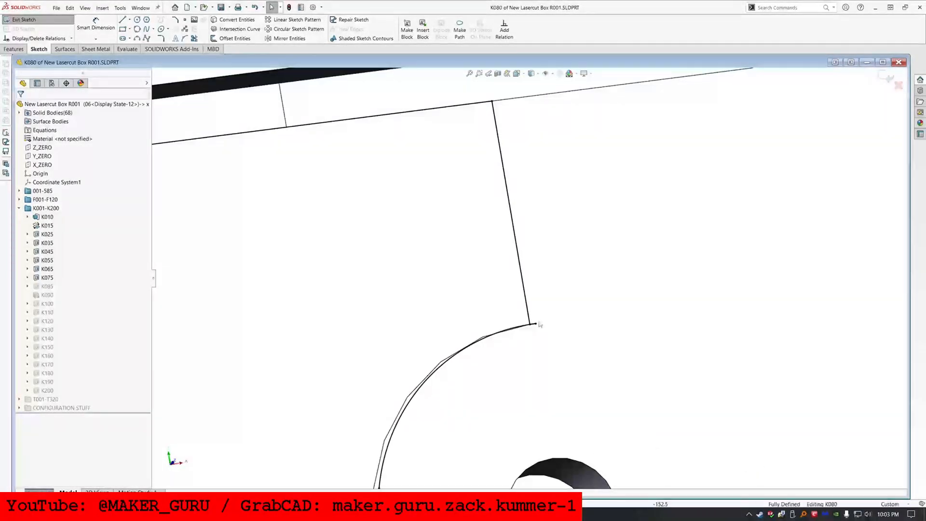
pyautogui.scroll(-6, 540, 325)
pyautogui.scroll(5, 465, 254)
pyautogui.scroll(6, 543, 249)
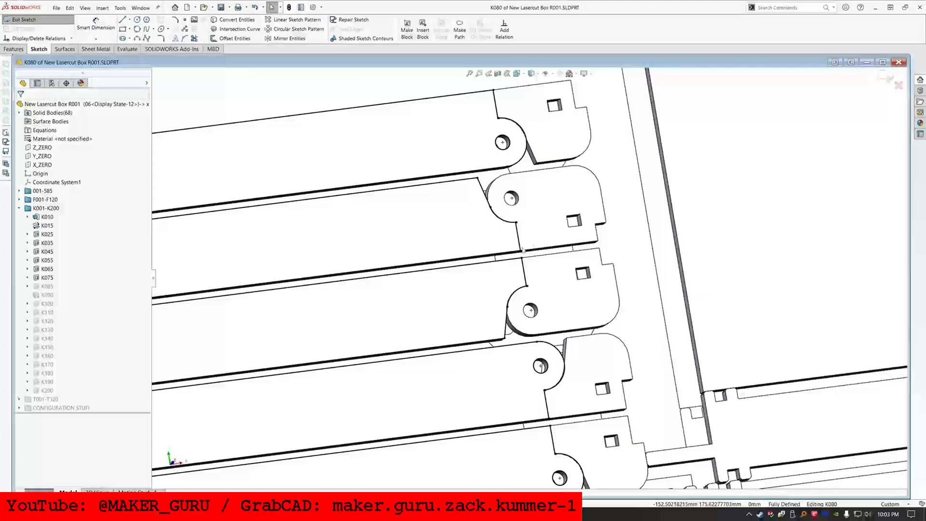
pyautogui.scroll(8, 523, 249)
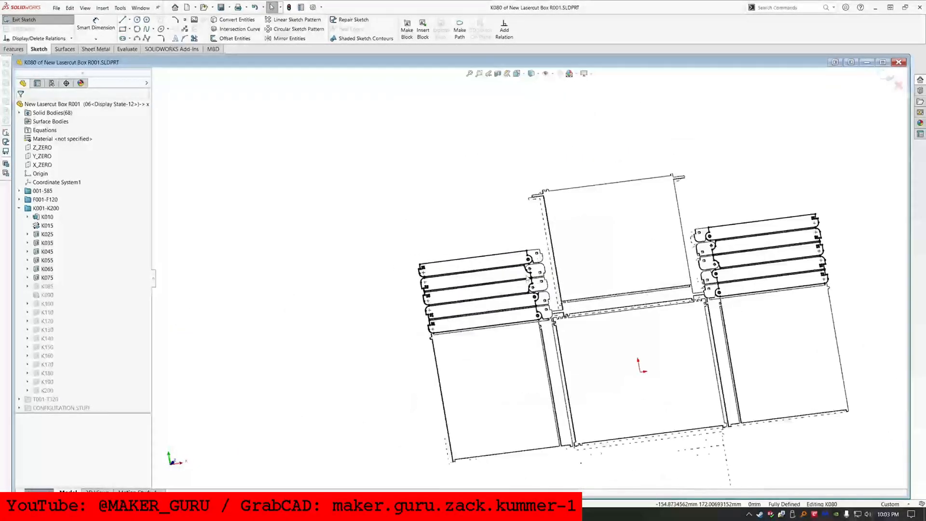
# Check the relations of the uppermost strip's long edge line, and inspect the rounded hinge ends of the same strip set
pyautogui.scroll(-2, 526, 278)
pyautogui.click(513, 251)
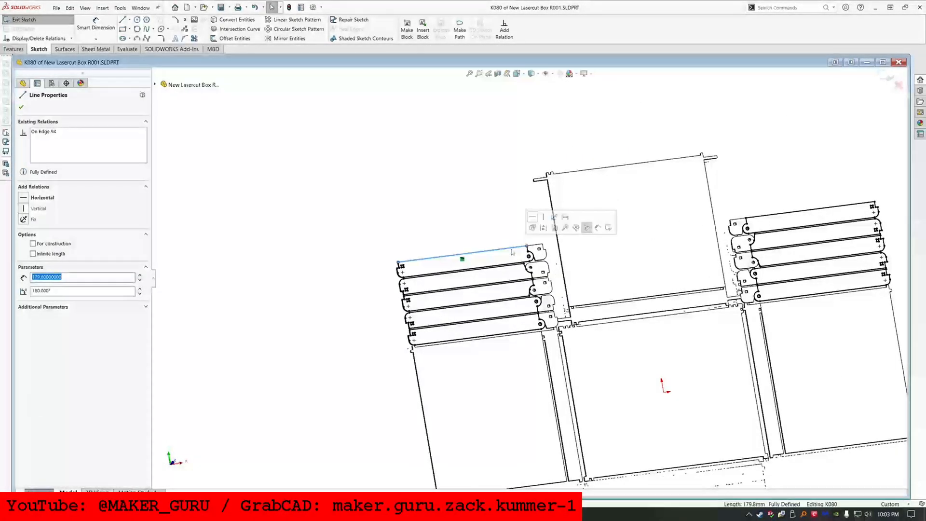
pyautogui.click(377, 199)
pyautogui.scroll(-9, 534, 314)
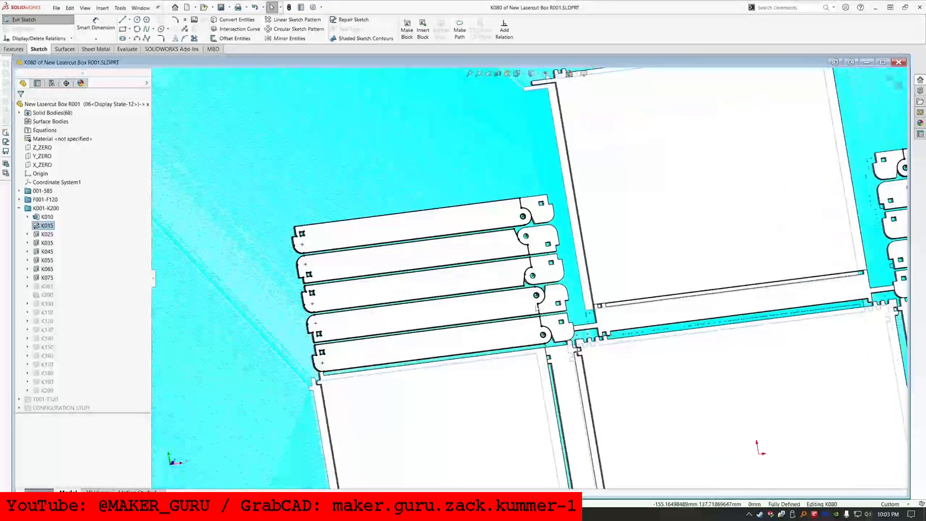
pyautogui.scroll(-5, 562, 235)
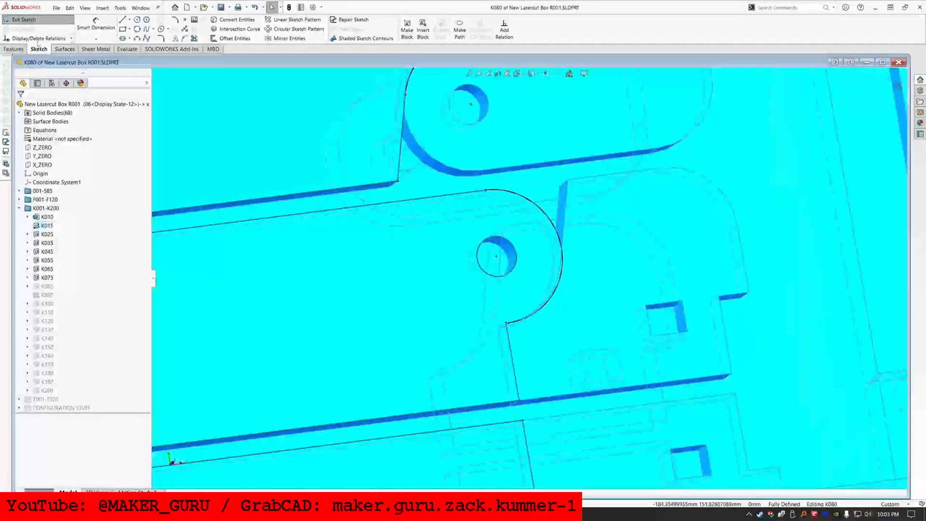
# Review the full list of relations in the K080 sketch and close it
pyautogui.click(39, 38)
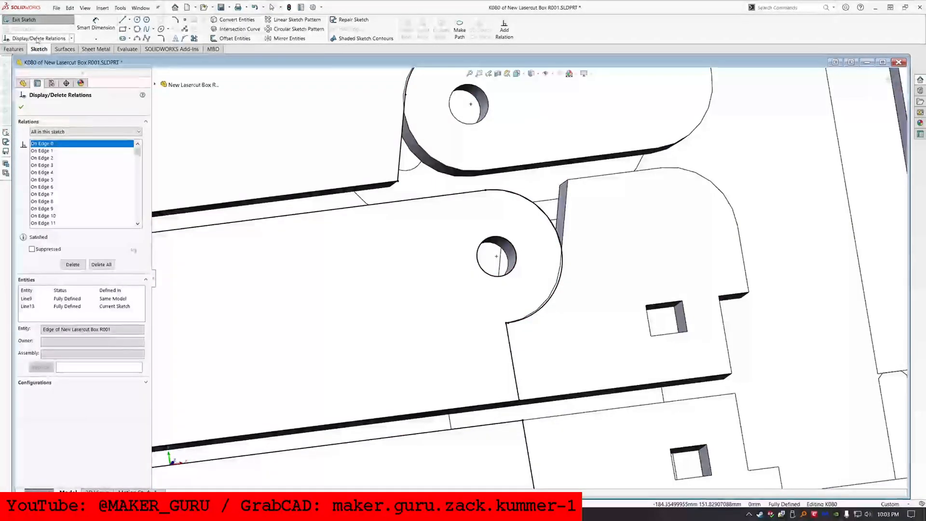
pyautogui.scroll(-5, 109, 199)
pyautogui.moveTo(138, 161); pyautogui.dragTo(137, 215)
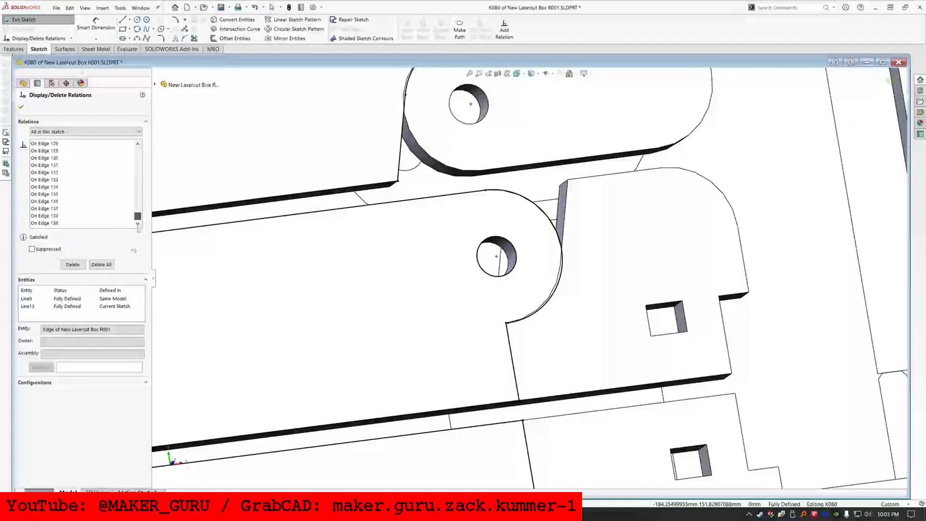
pyautogui.click(21, 107)
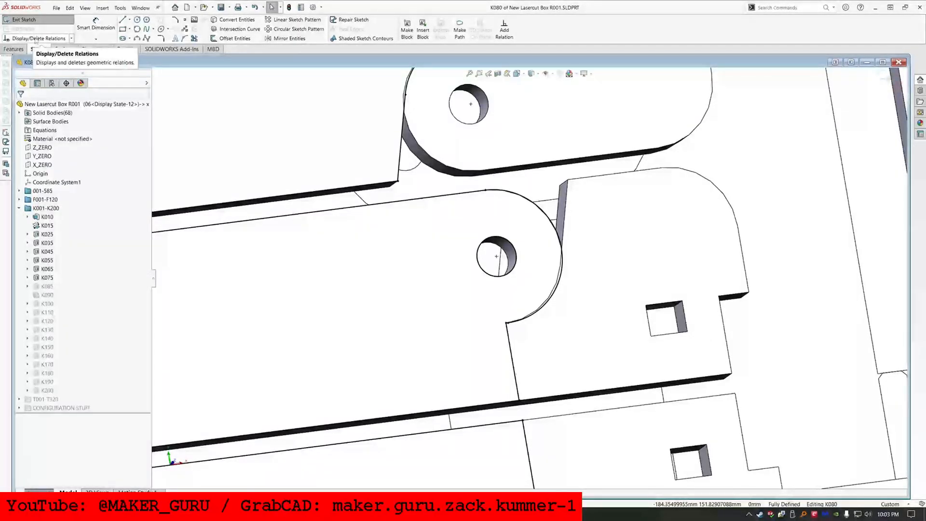
# Exit the K080 sketch, expand features K075 and K085, and roll the part back to just after K075
pyautogui.click(28, 278)
pyautogui.click(39, 18)
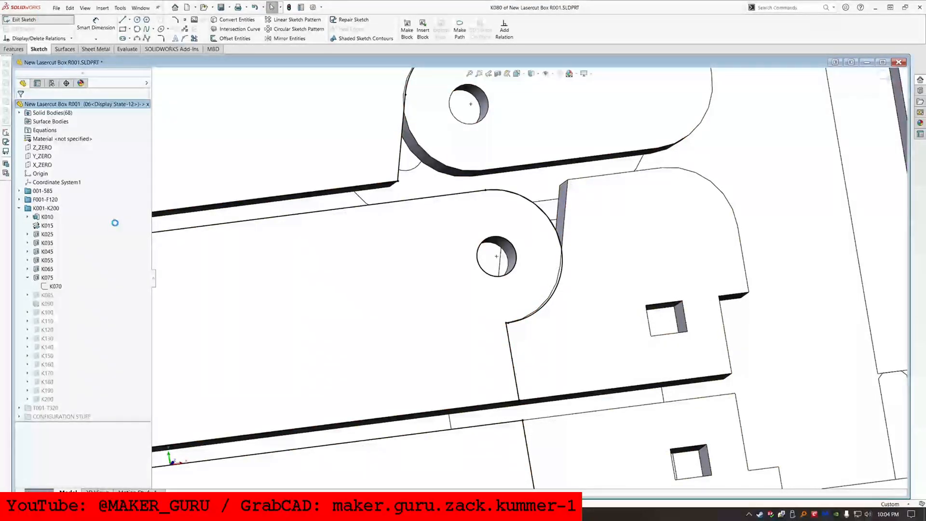
pyautogui.click(28, 296)
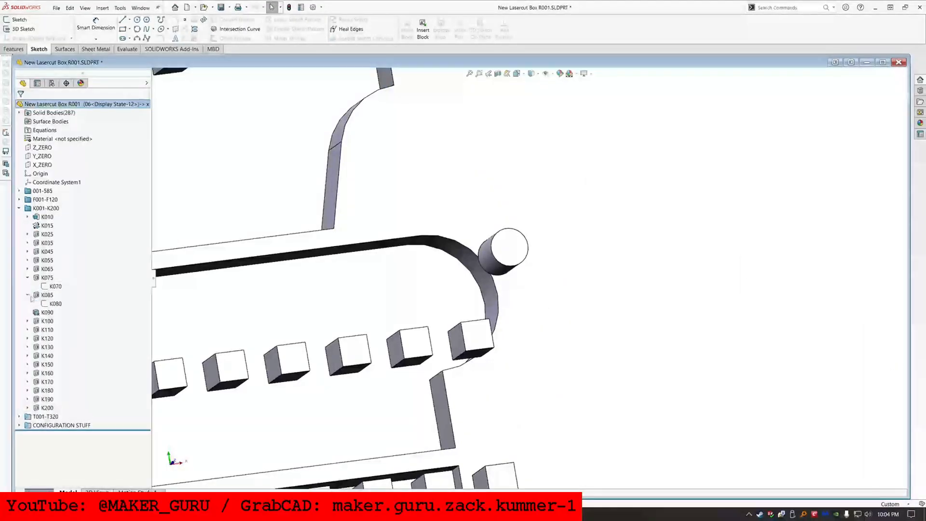
pyautogui.moveTo(120, 430); pyautogui.dragTo(96, 293)
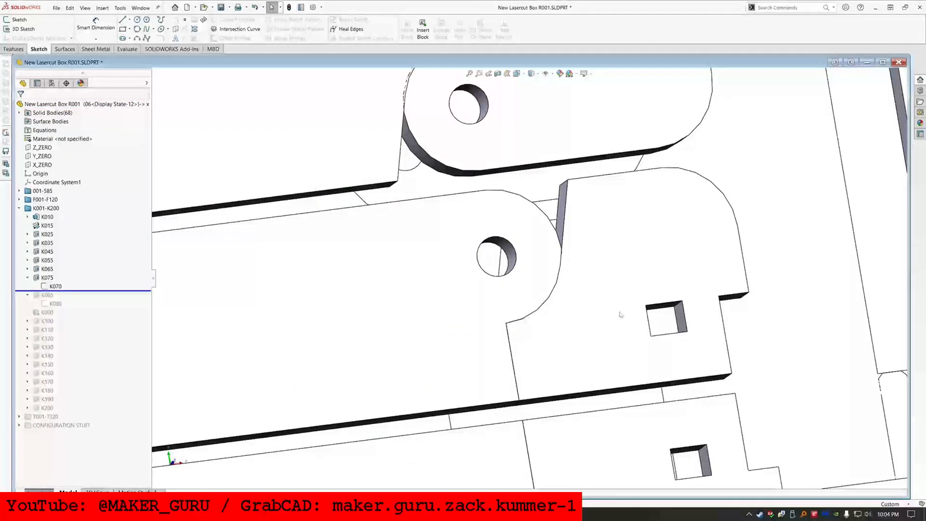
# Inspect the rolled-back hinge ends and select the small mismatched corner where the straight edge meets the rounded hinge
pyautogui.scroll(7, 565, 272)
pyautogui.scroll(4, 564, 272)
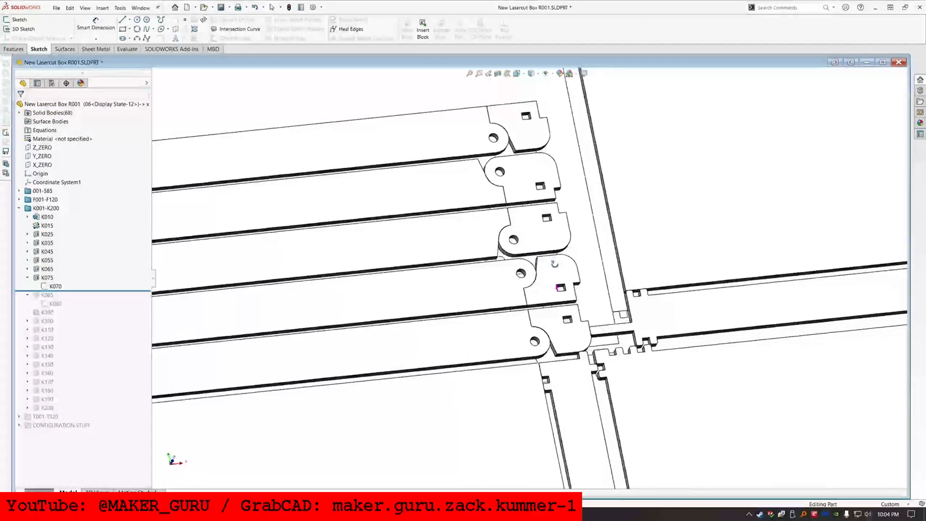
pyautogui.scroll(-8, 505, 229)
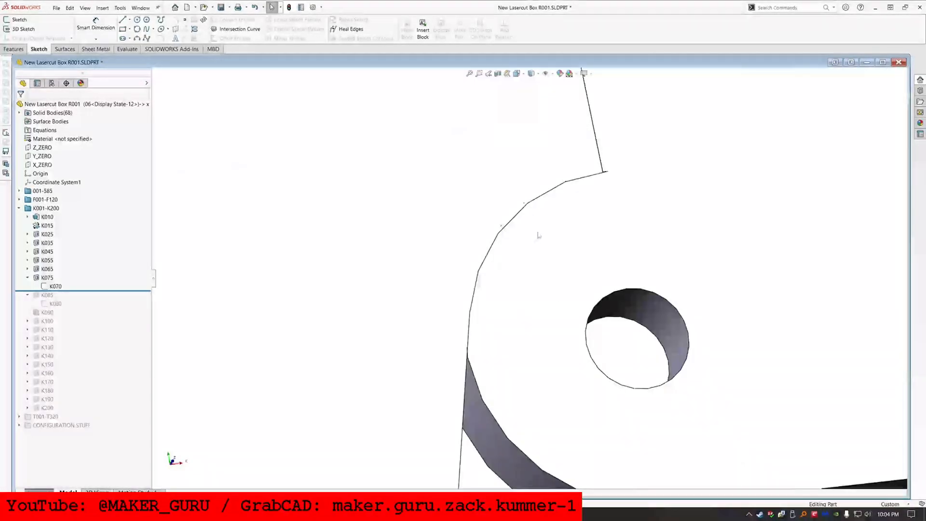
pyautogui.click(605, 210)
pyautogui.click(616, 183)
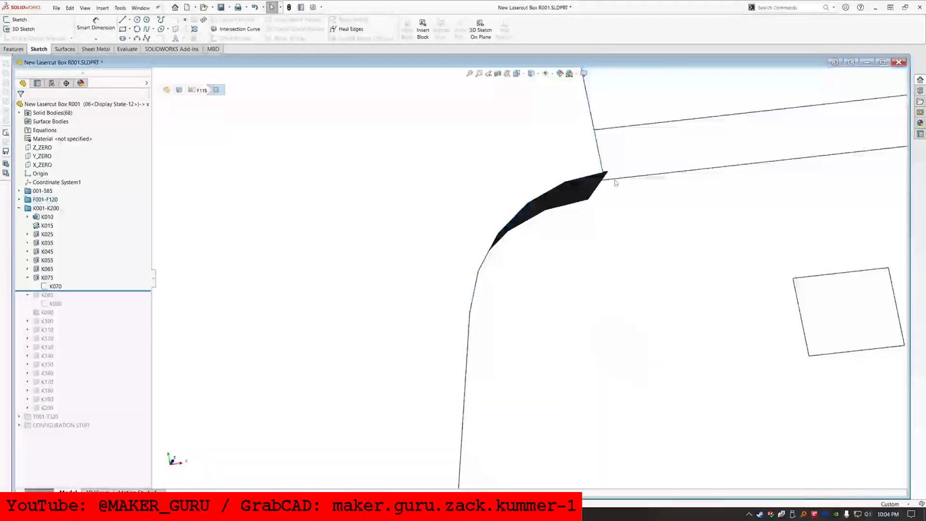
pyautogui.scroll(-8, 598, 177)
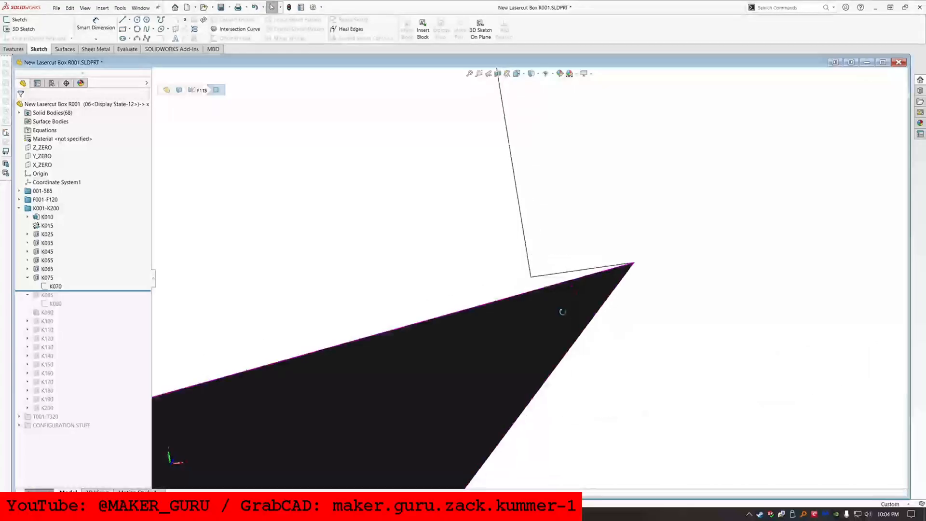
# Select the narrow face at the hinge corner and trace it to feature F115 in the F001-F120 folder
pyautogui.click(576, 224)
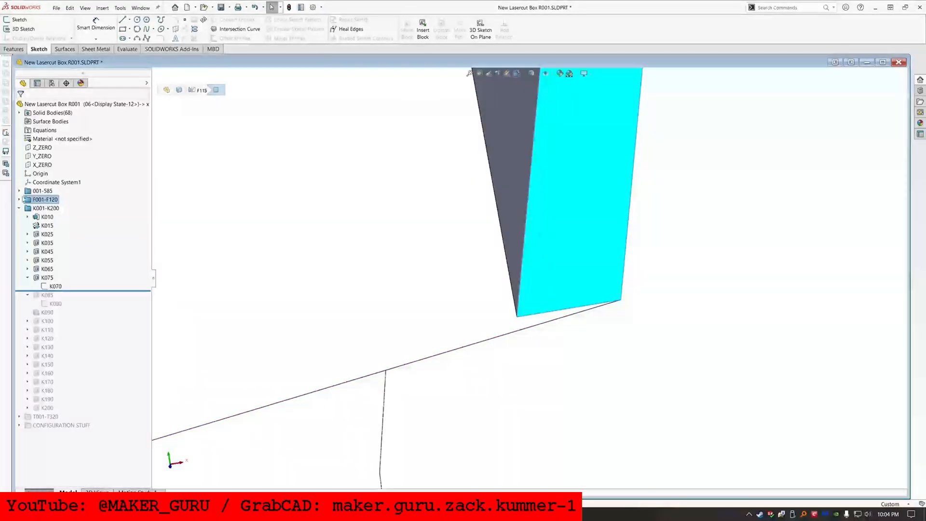
pyautogui.click(19, 199)
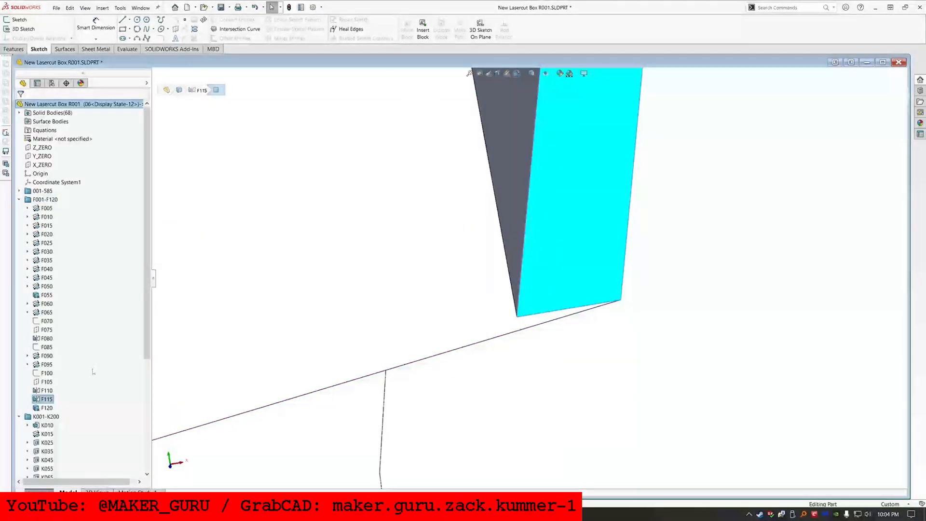
pyautogui.click(43, 401)
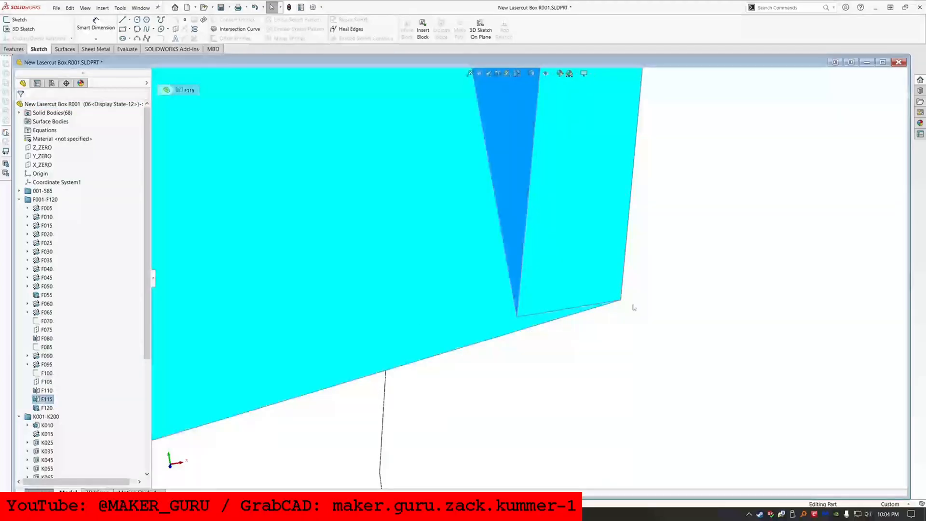
# Examine the matching hinge piece on the opposite strip set, including the corner where its straight edge meets the arc
pyautogui.scroll(15, 634, 303)
pyautogui.scroll(10, 628, 292)
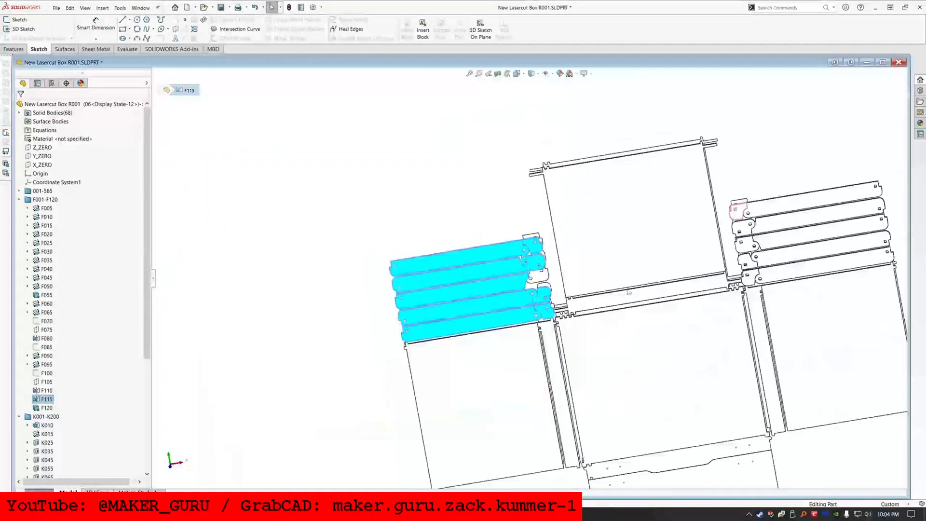
pyautogui.scroll(-15, 571, 256)
pyautogui.click(570, 256)
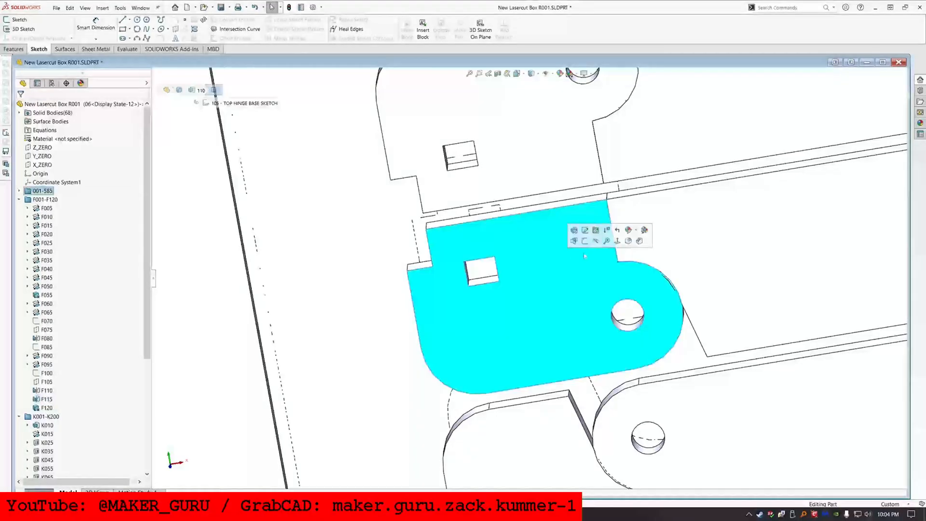
pyautogui.click(599, 244)
pyautogui.scroll(-6, 609, 259)
pyautogui.scroll(-8, 608, 259)
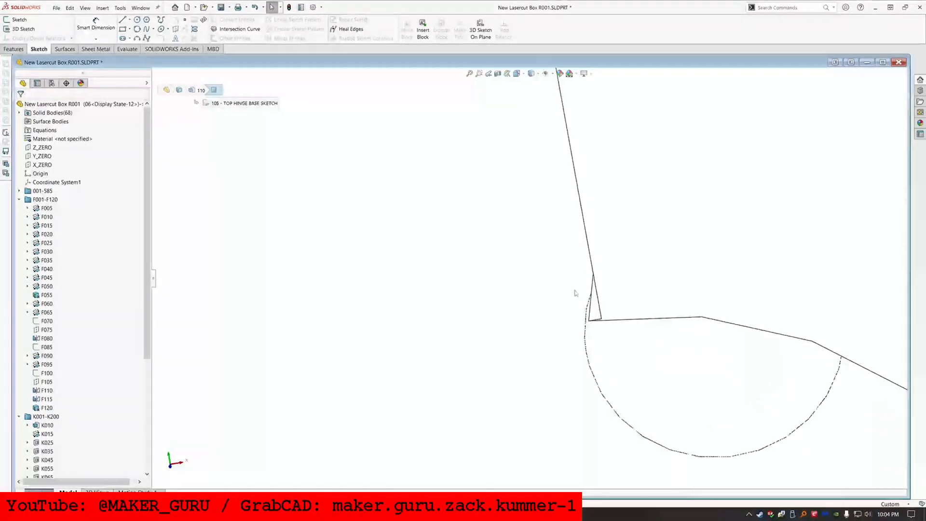
# Select the small sliver face at the hinge corner and open the sketch of 585 - LID GAP 4 for editing
pyautogui.click(766, 319)
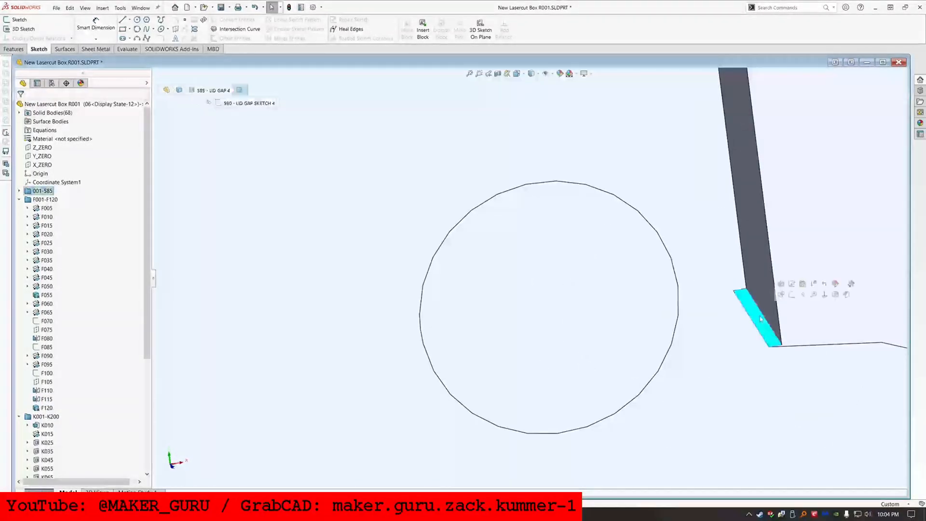
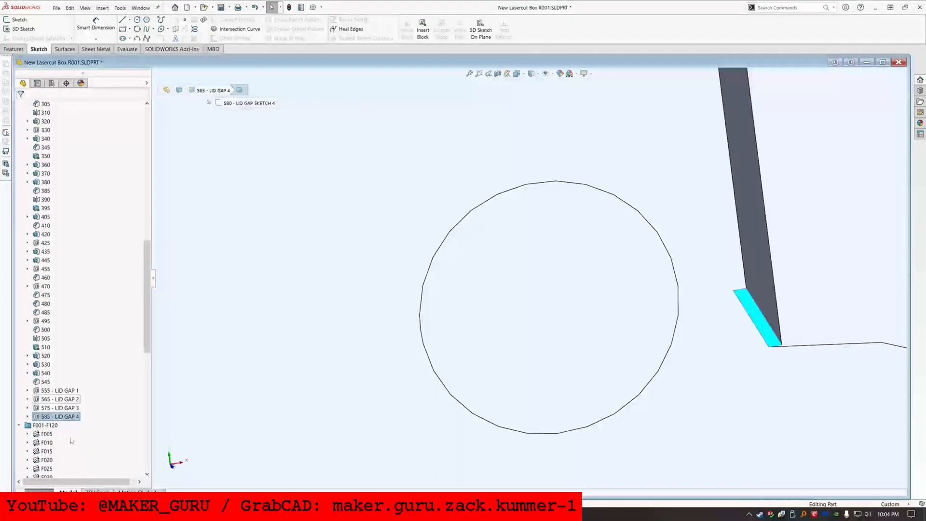
pyautogui.rightClick(71, 418)
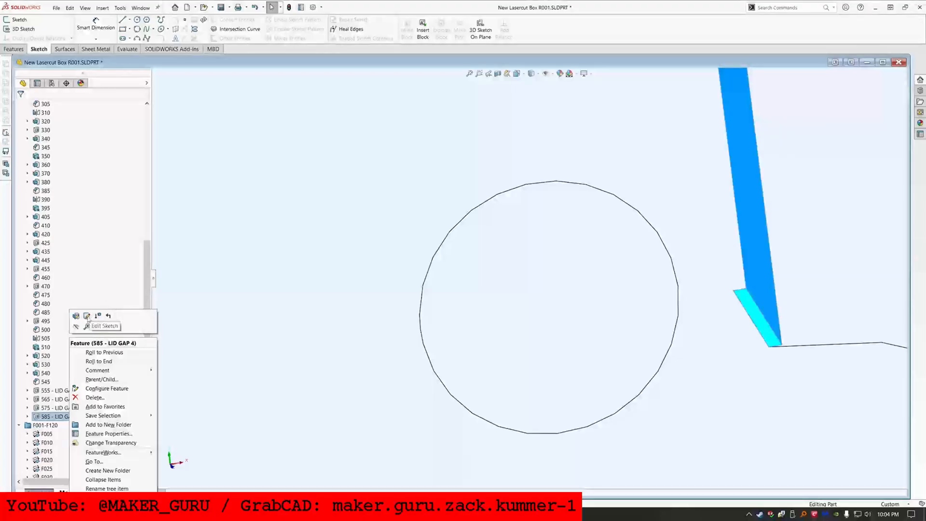
pyautogui.click(87, 316)
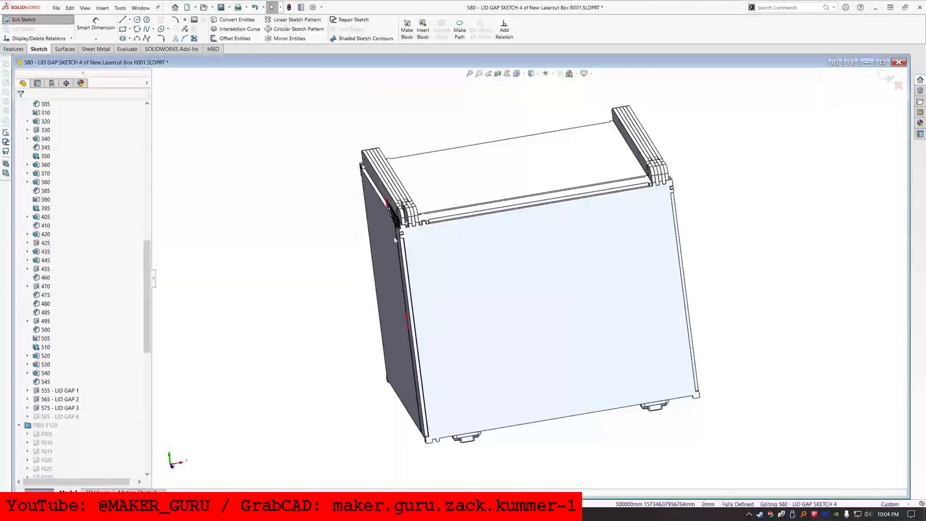
# Hide the narrow vertical panel body that sits below the hinge
pyautogui.scroll(-6, 395, 240)
pyautogui.moveTo(396, 237); pyautogui.dragTo(520, 209, button='middle')
pyautogui.scroll(-5, 380, 237)
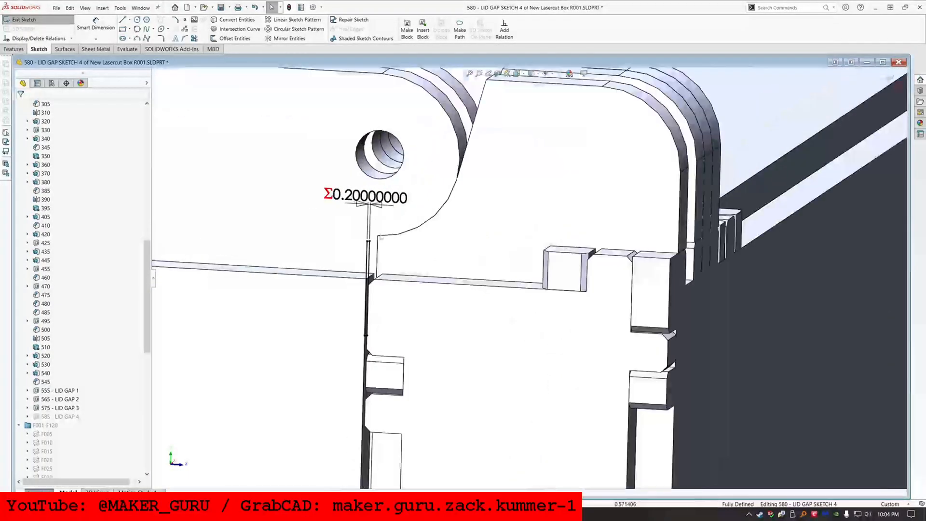
pyautogui.rightClick(439, 327)
pyautogui.click(472, 428)
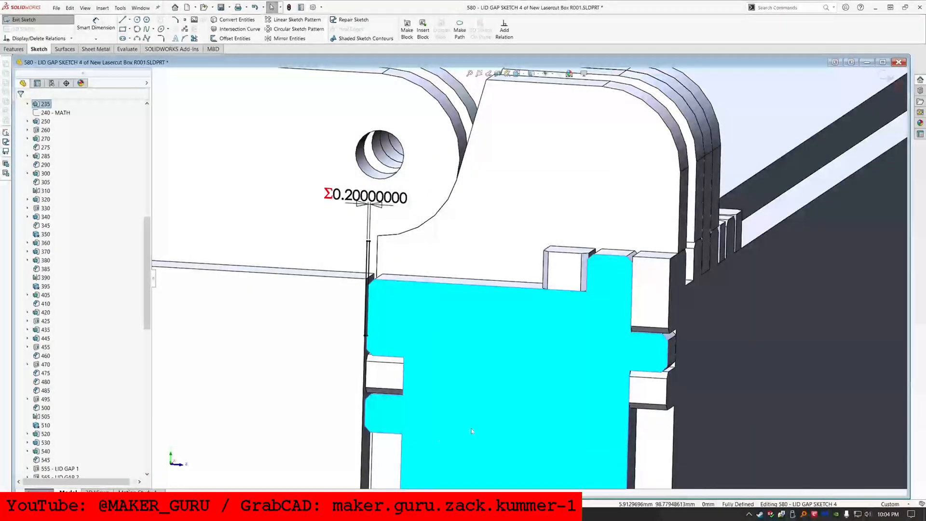
# Examine the lid-gap sketch and the hinge corner from several angles, where the straight edge meets the rounded end
pyautogui.scroll(-5, 382, 346)
pyautogui.moveTo(383, 346)
pyautogui.mouseDown(button='middle')
pyautogui.moveTo(359, 285)
pyautogui.moveTo(368, 268)
pyautogui.moveTo(382, 289)
pyautogui.moveTo(479, 190)
pyautogui.moveTo(511, 188)
pyautogui.moveTo(554, 235)
pyautogui.moveTo(542, 244)
pyautogui.mouseUp(button='middle')
pyautogui.scroll(-10, 451, 280)
pyautogui.scroll(7, 473, 284)
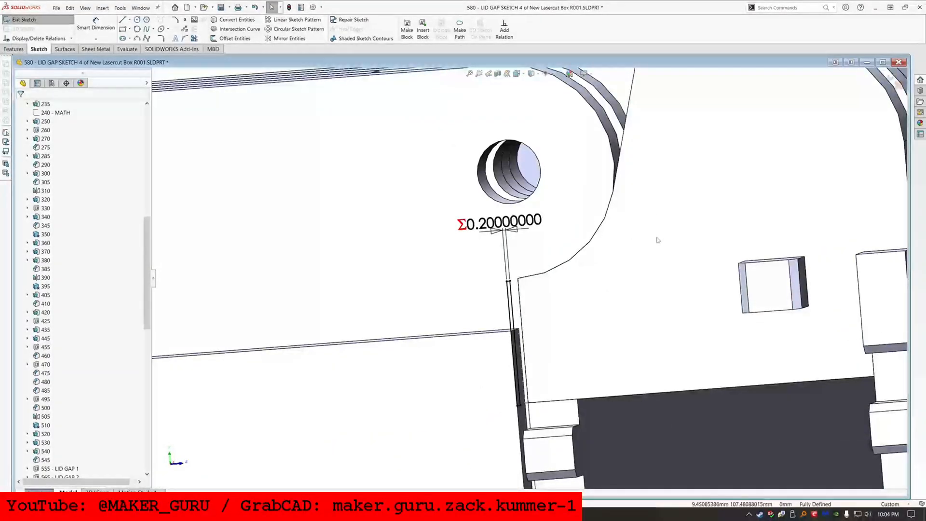
pyautogui.scroll(5, 659, 240)
pyautogui.moveTo(616, 217); pyautogui.dragTo(620, 273, button='middle')
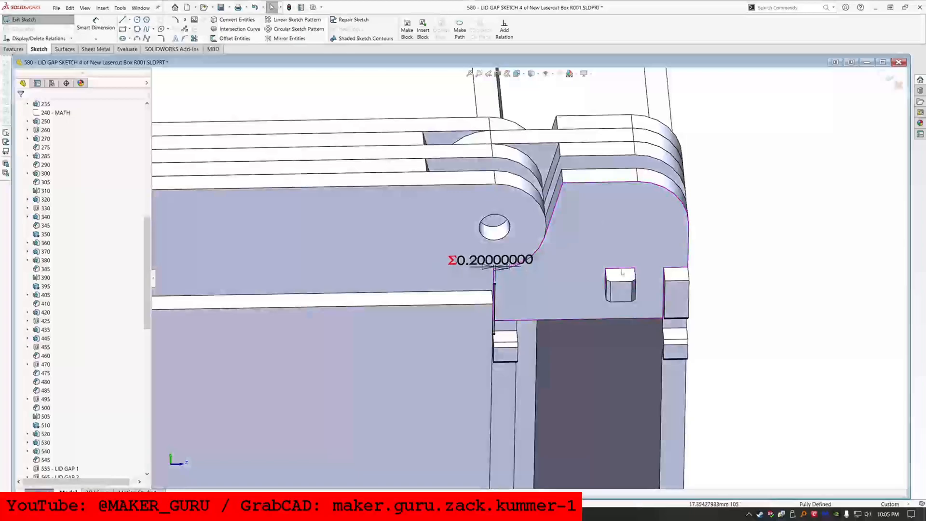
pyautogui.moveTo(580, 208); pyautogui.dragTo(574, 309, button='middle')
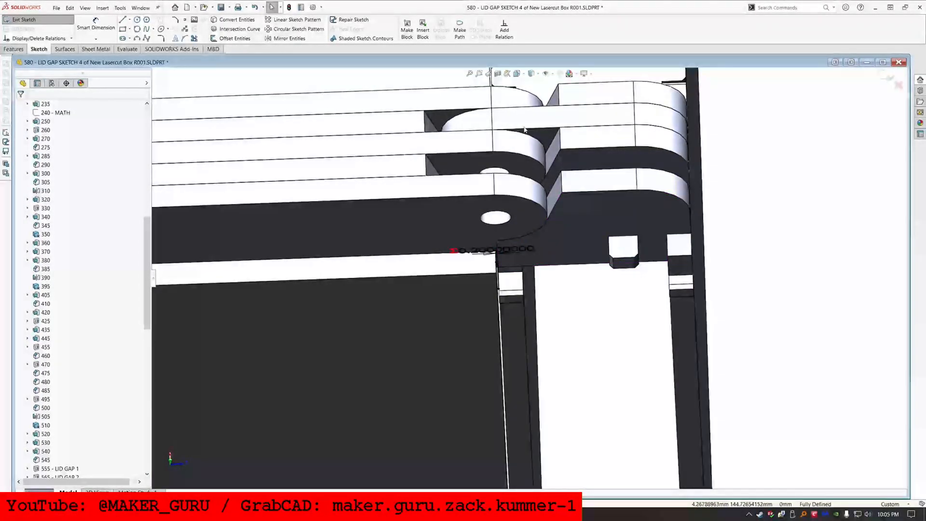
pyautogui.moveTo(515, 240); pyautogui.dragTo(328, 212, button='middle')
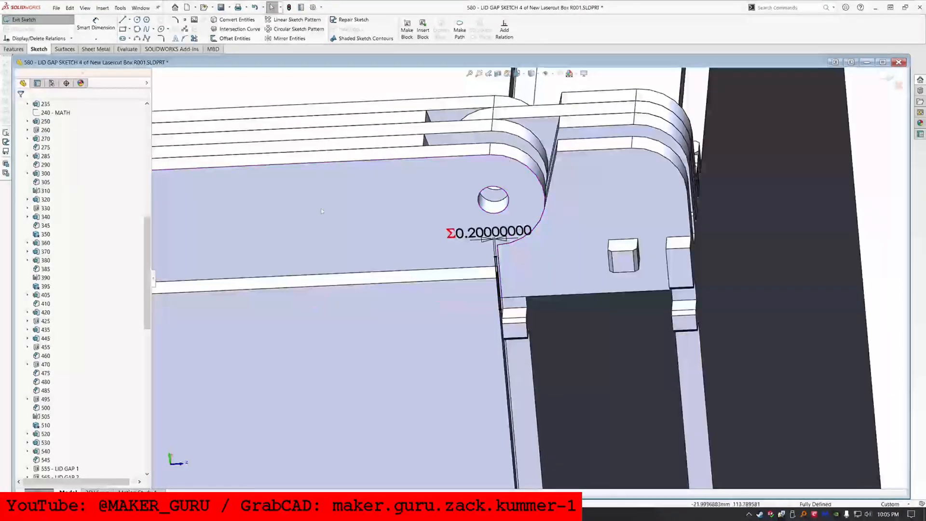
pyautogui.moveTo(450, 151); pyautogui.dragTo(436, 193, button='middle')
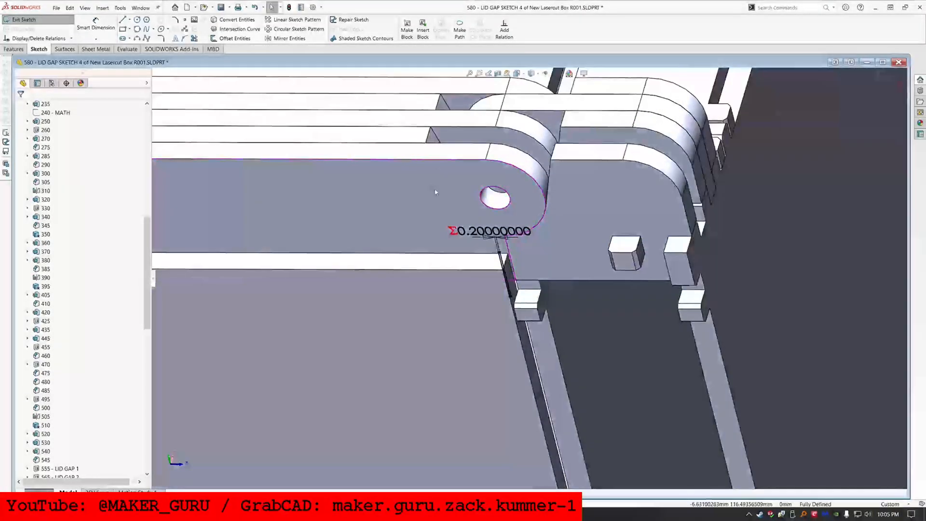
# Hide the outermost lid strip body that carries the rounded hinge end and pin hole
pyautogui.click(415, 149)
pyautogui.click(413, 136)
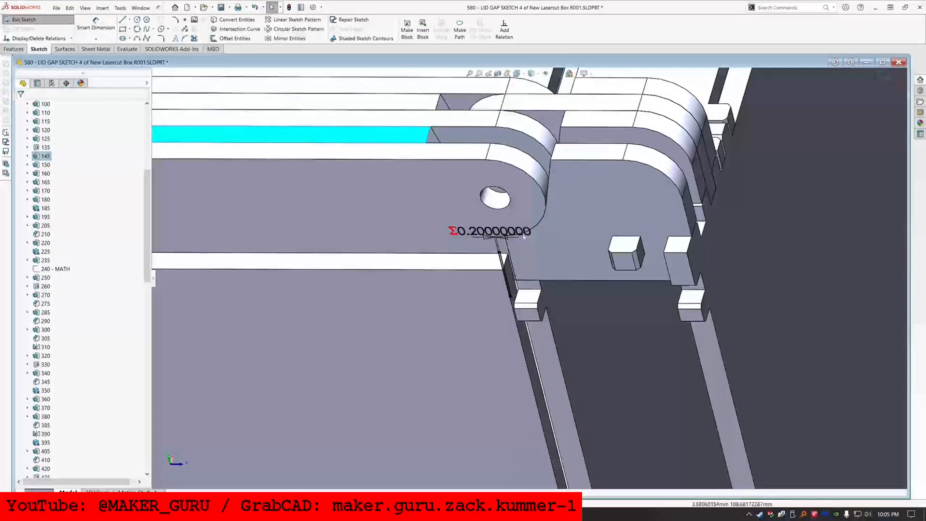
pyautogui.moveTo(482, 206); pyautogui.dragTo(461, 125, button='middle')
pyautogui.click(437, 145)
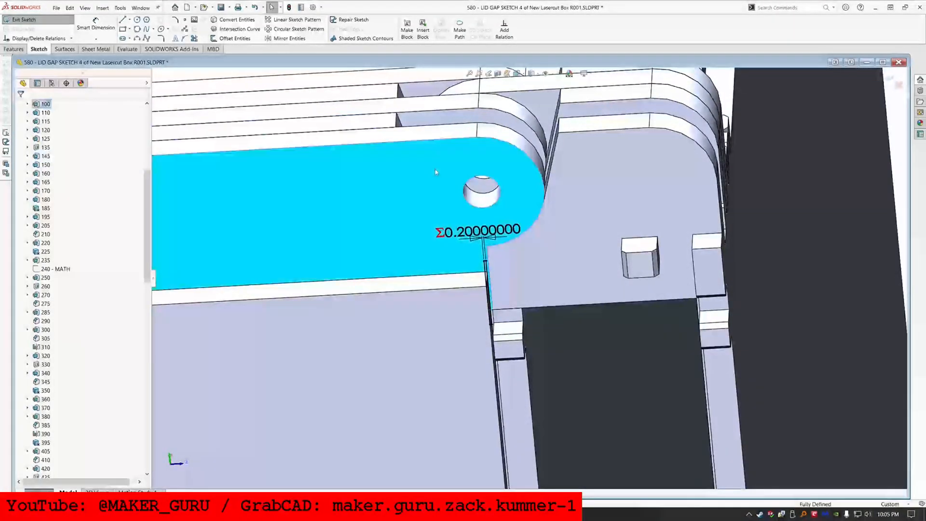
pyautogui.rightClick(436, 143)
pyautogui.click(459, 268)
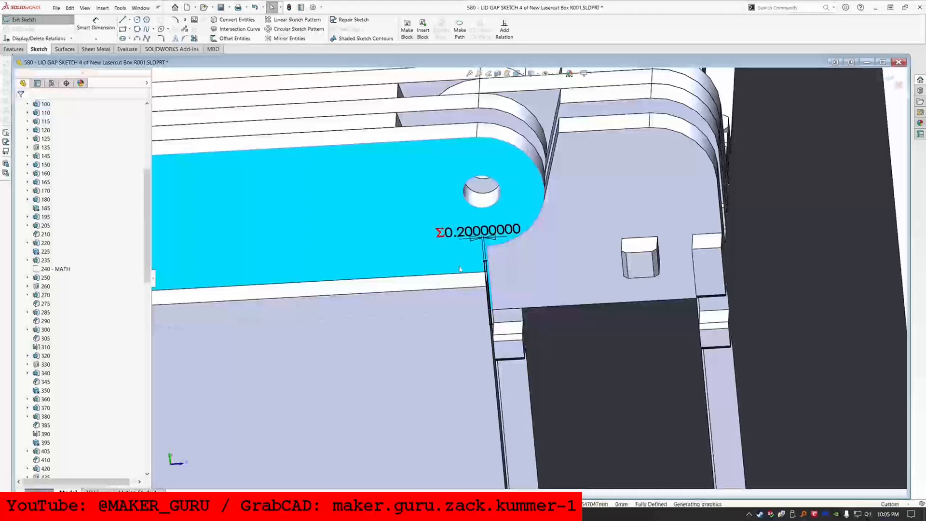
# Hide the outer hinge stop body beside the rounded end and the next body behind it
pyautogui.scroll(-3, 474, 234)
pyautogui.rightClick(554, 253)
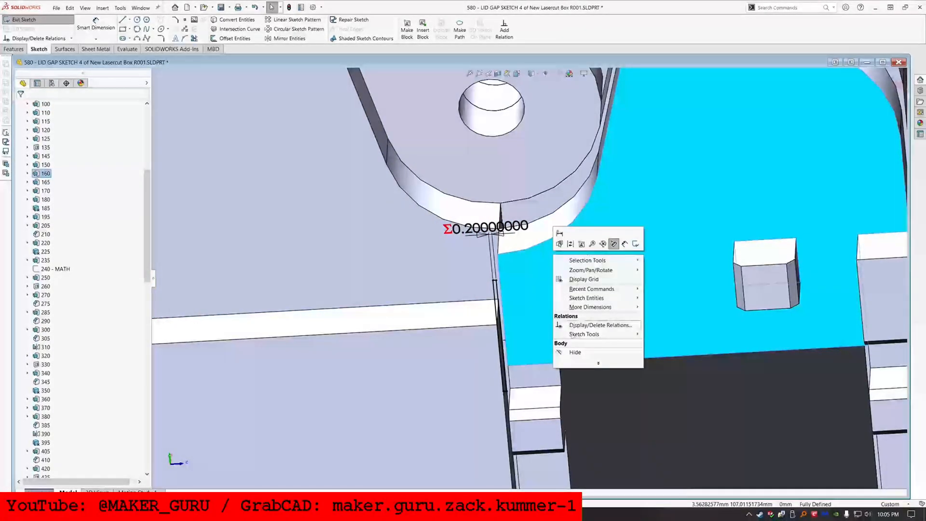
pyautogui.click(575, 352)
pyautogui.rightClick(577, 217)
pyautogui.click(600, 314)
# Exit the LID GAP 4 sketch and roll the part back to directly after 585 - LID GAP 4
pyautogui.moveTo(460, 203); pyautogui.dragTo(436, 191, button='middle')
pyautogui.moveTo(427, 170); pyautogui.dragTo(485, 218, button='middle')
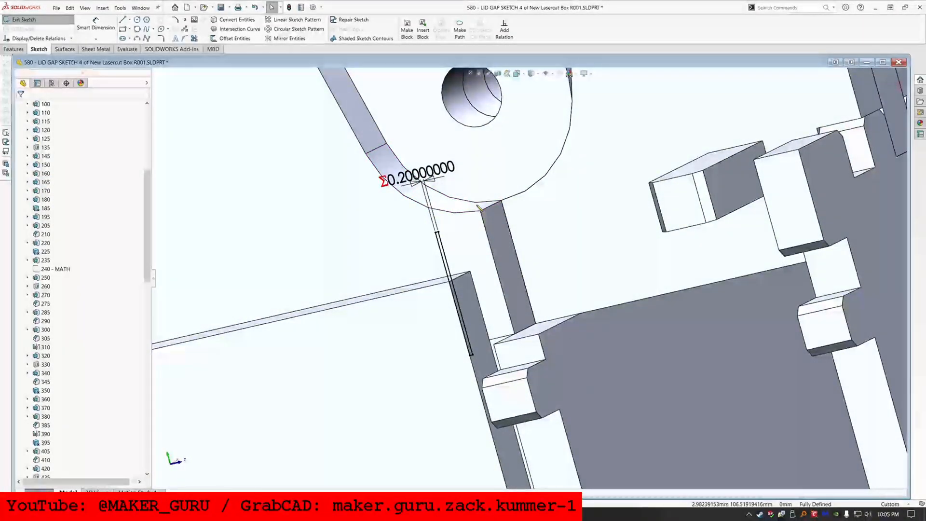
pyautogui.moveTo(478, 207); pyautogui.dragTo(501, 202, button='middle')
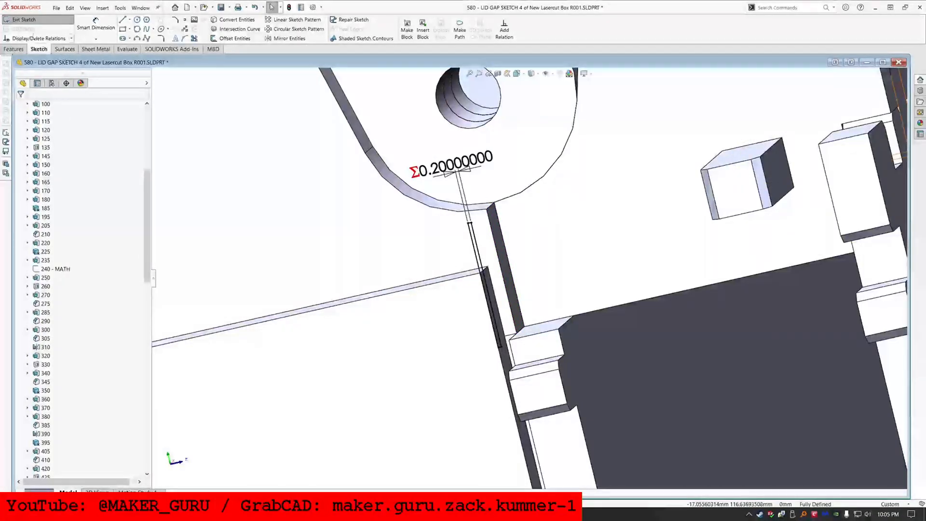
pyautogui.click(29, 20)
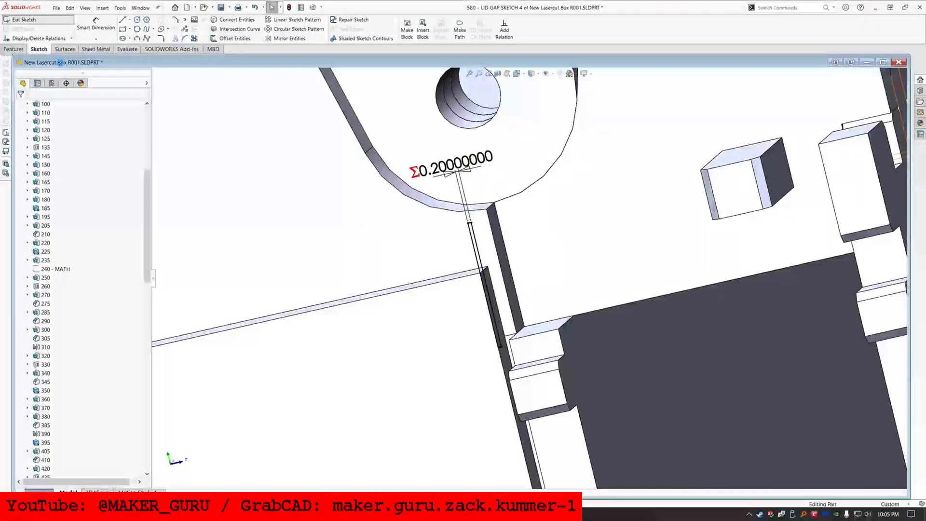
pyautogui.scroll(-5, 57, 318)
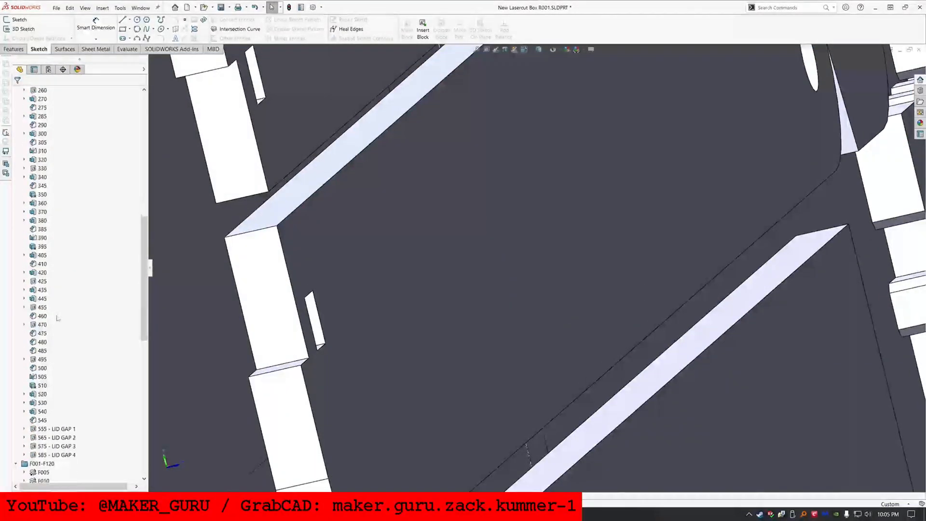
pyautogui.scroll(-12, 58, 317)
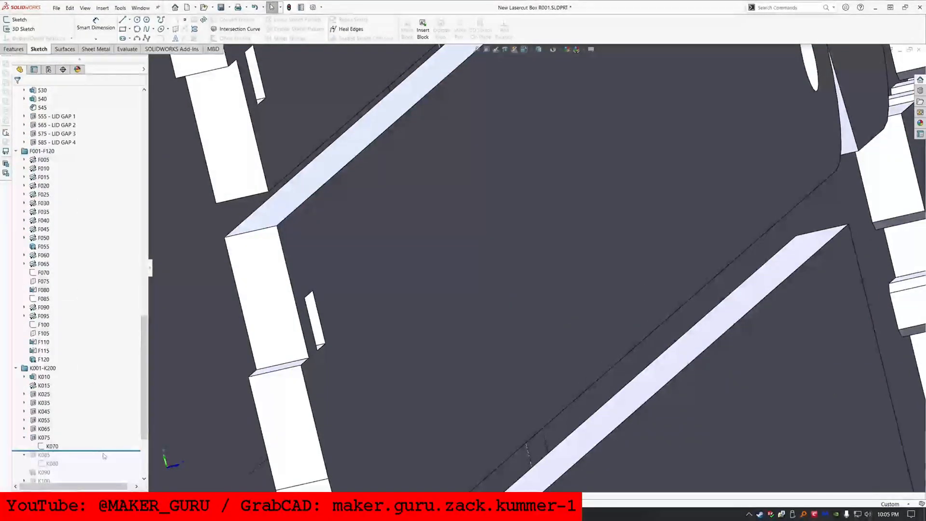
pyautogui.moveTo(109, 447); pyautogui.dragTo(90, 148)
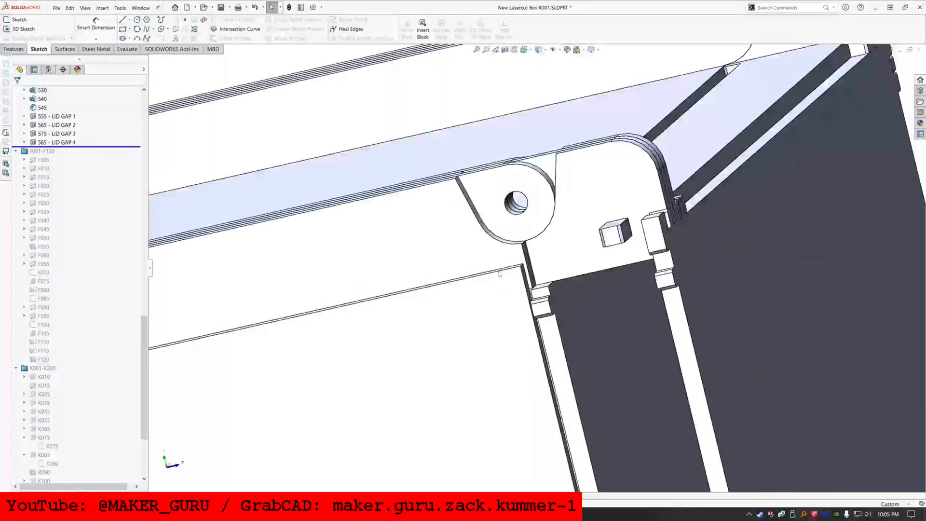
# Start a new sketch on the bottom hinge stop face at the small sliver corner under the arc
pyautogui.scroll(-3, 500, 274)
pyautogui.click(534, 213)
pyautogui.scroll(-5, 534, 211)
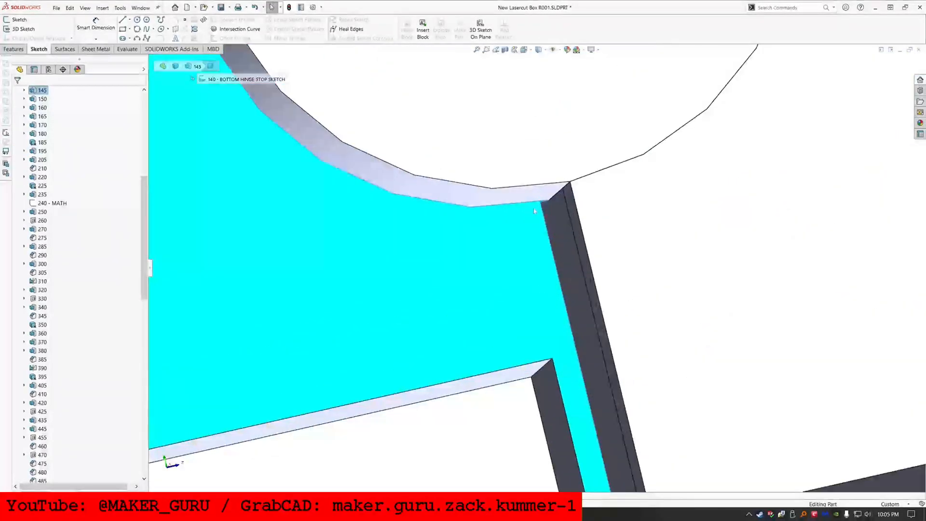
pyautogui.scroll(-5, 534, 211)
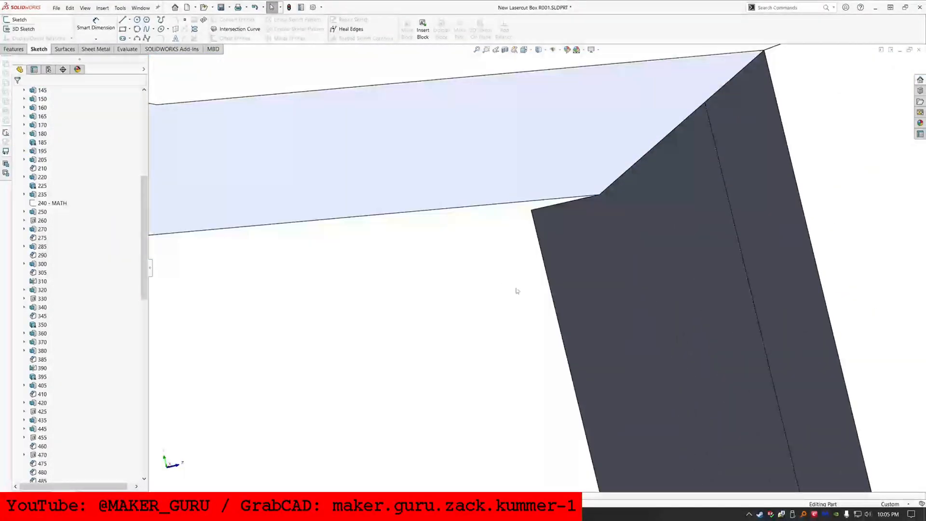
pyautogui.click(17, 19)
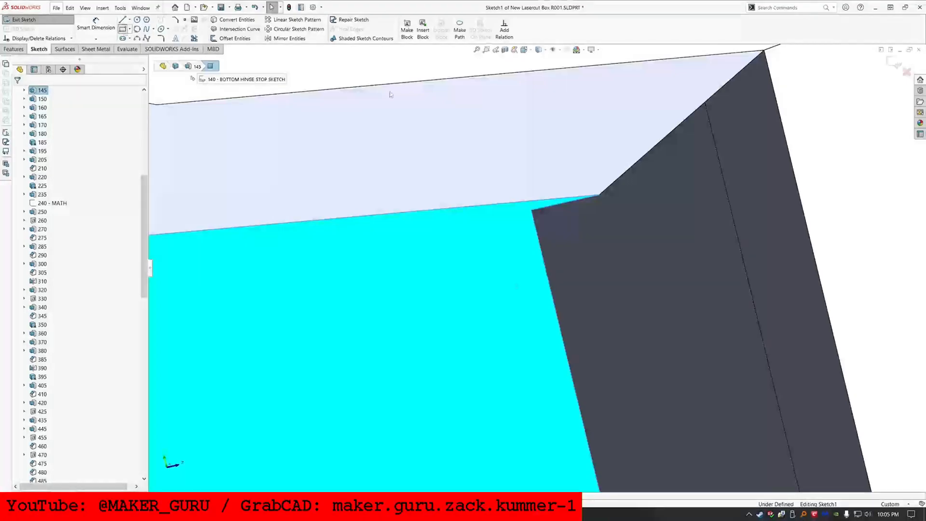
# Sketch a rectangle about 0.34 mm wide from the sliver's lower corner up over the arc and make its adjacent sides equal
pyautogui.moveTo(531, 211); pyautogui.dragTo(617, 68)
pyautogui.press('Escape')
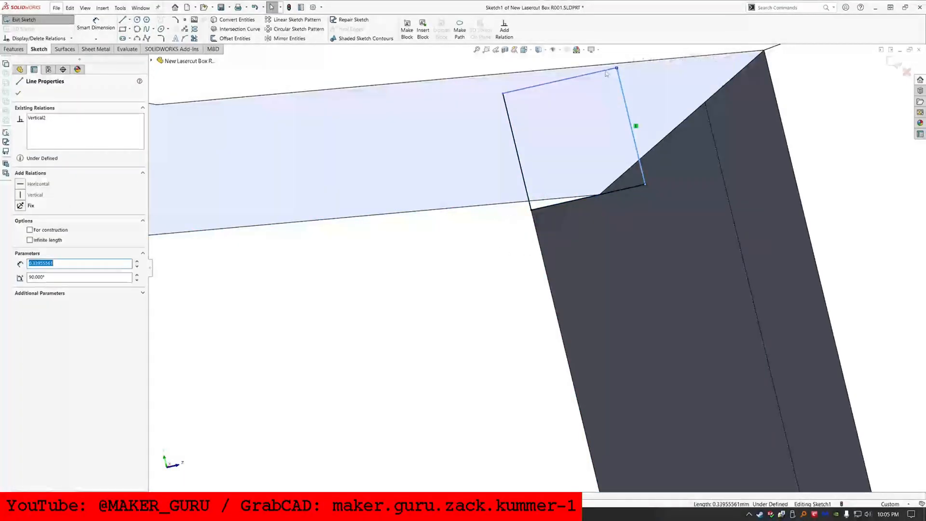
pyautogui.keyDown('ctrl'); pyautogui.click(610, 78); pyautogui.keyUp('ctrl')
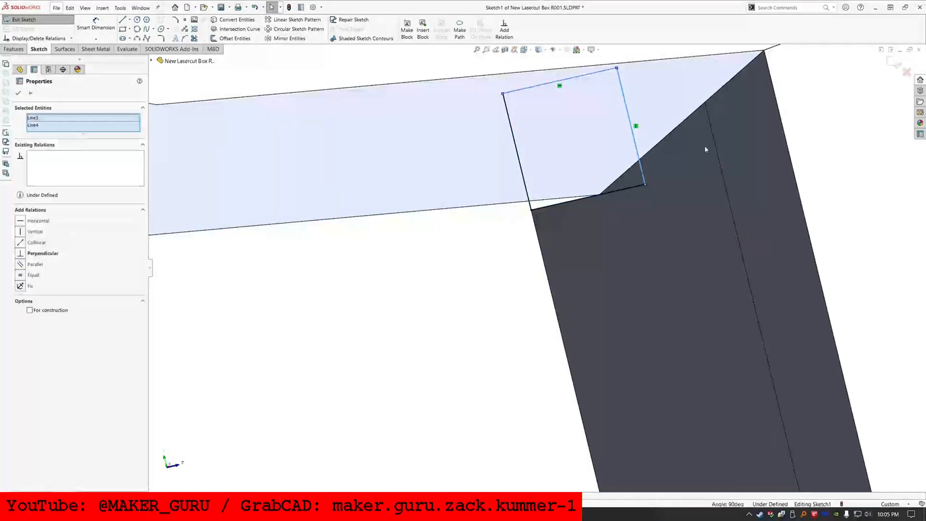
pyautogui.click(29, 275)
# Dimension the square's upper side and set it to 20 mm
pyautogui.click(96, 24)
pyautogui.click(550, 84)
pyautogui.click(463, 117)
pyautogui.write('20')
pyautogui.press('Return')
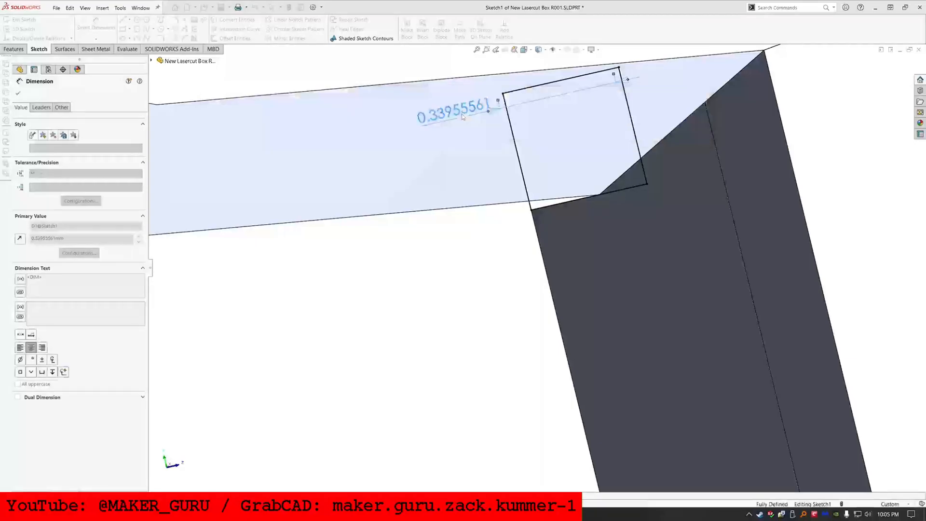
pyautogui.scroll(-5, 475, 255)
pyautogui.scroll(8, 477, 290)
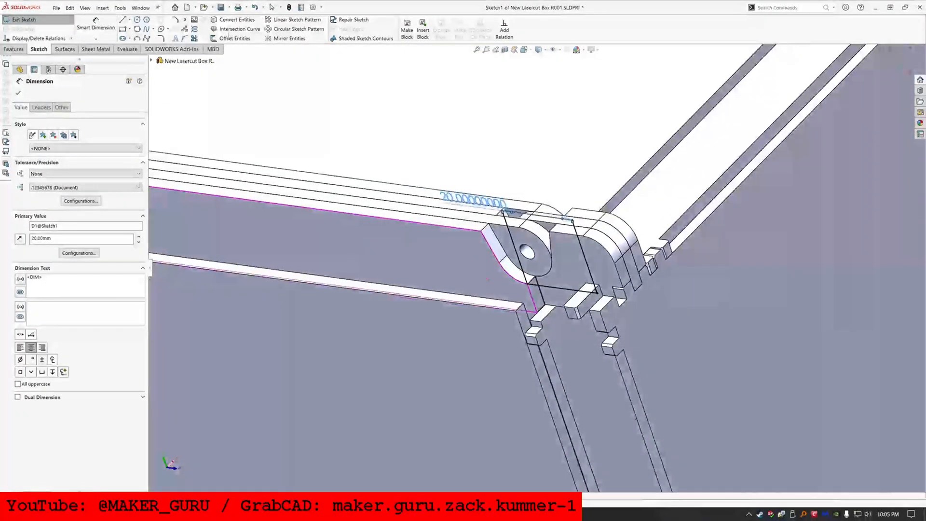
pyautogui.press('Escape')
# Start an extruded cut of the square set to Through All, with automatic body selection turned off
pyautogui.click(7, 51)
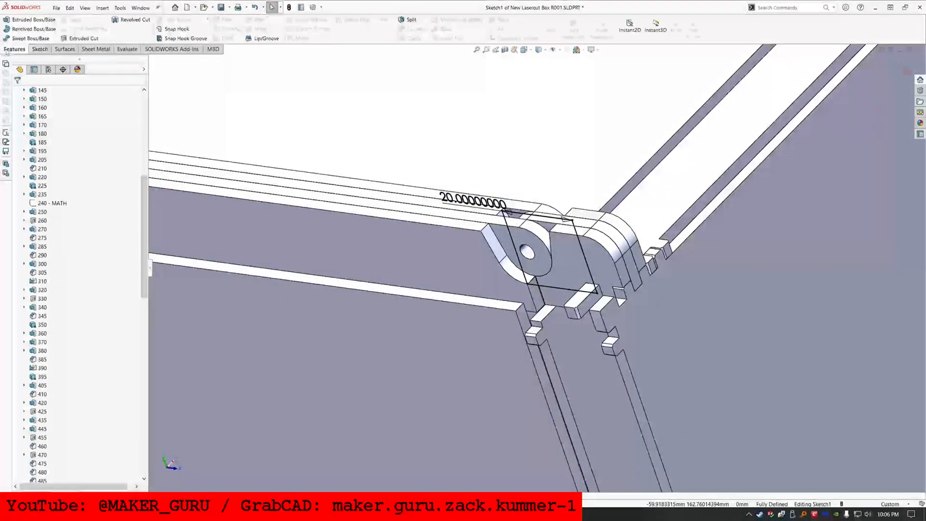
pyautogui.click(82, 143)
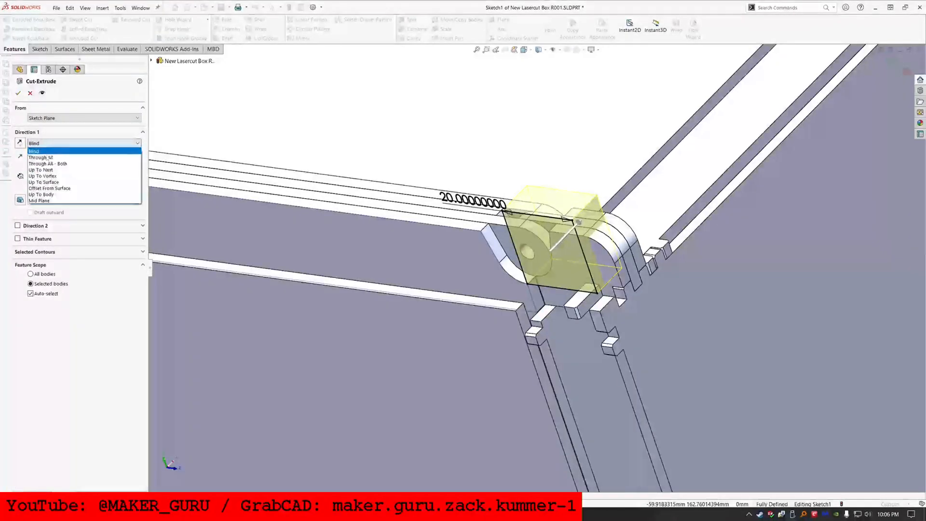
pyautogui.click(48, 155)
pyautogui.click(42, 280)
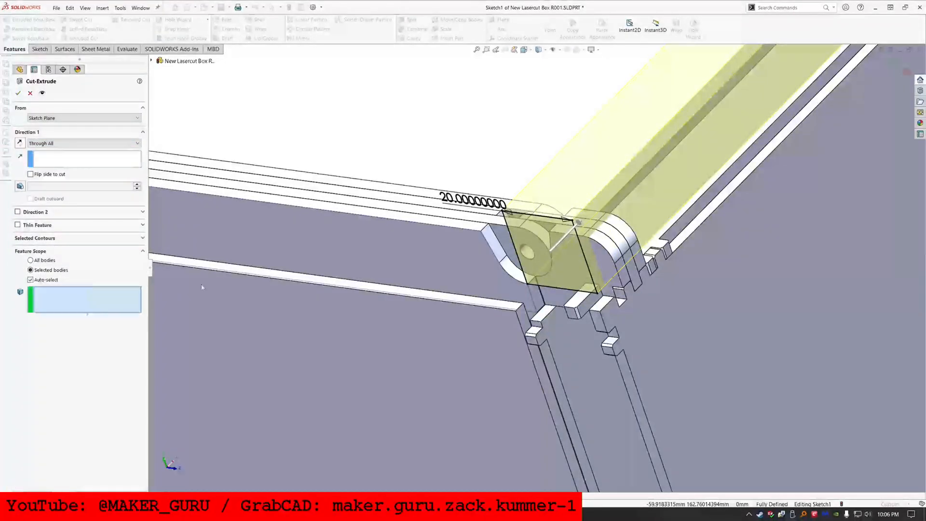
# Limit the cut to the four bottom hinge stop bodies, two on each side of the lid, and create it
pyautogui.click(430, 256)
pyautogui.click(429, 205)
pyautogui.scroll(2, 428, 205)
pyautogui.moveTo(428, 205); pyautogui.dragTo(585, 209, button='middle')
pyautogui.scroll(3, 567, 236)
pyautogui.scroll(-5, 612, 132)
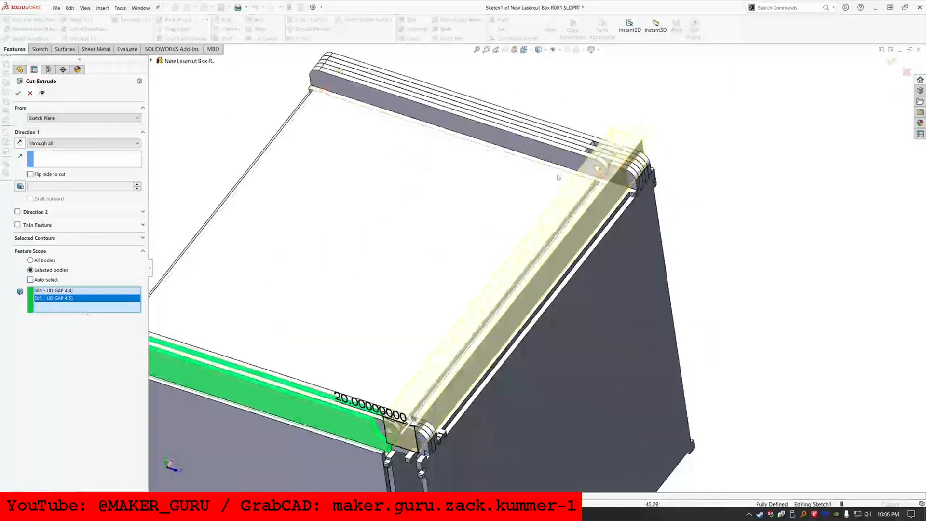
pyautogui.click(612, 133)
pyautogui.click(609, 130)
pyautogui.scroll(5, 574, 169)
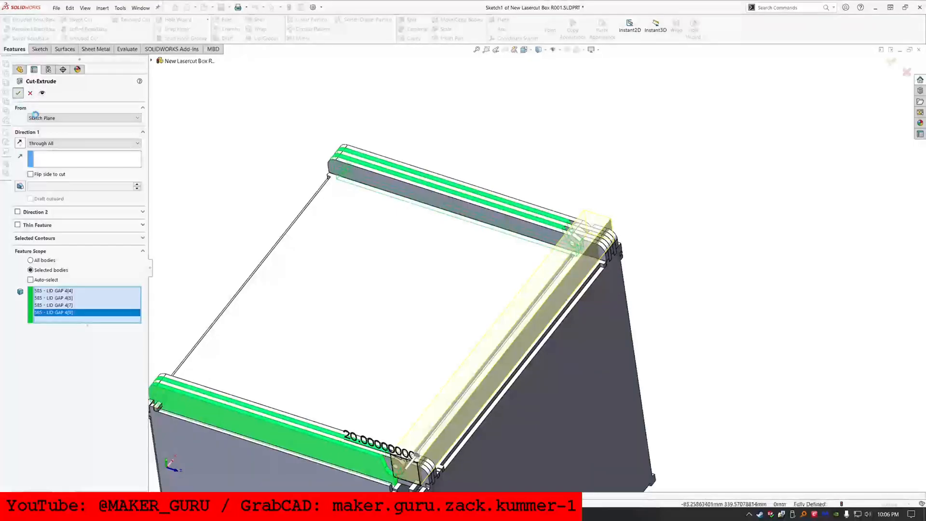
pyautogui.scroll(-4, 448, 372)
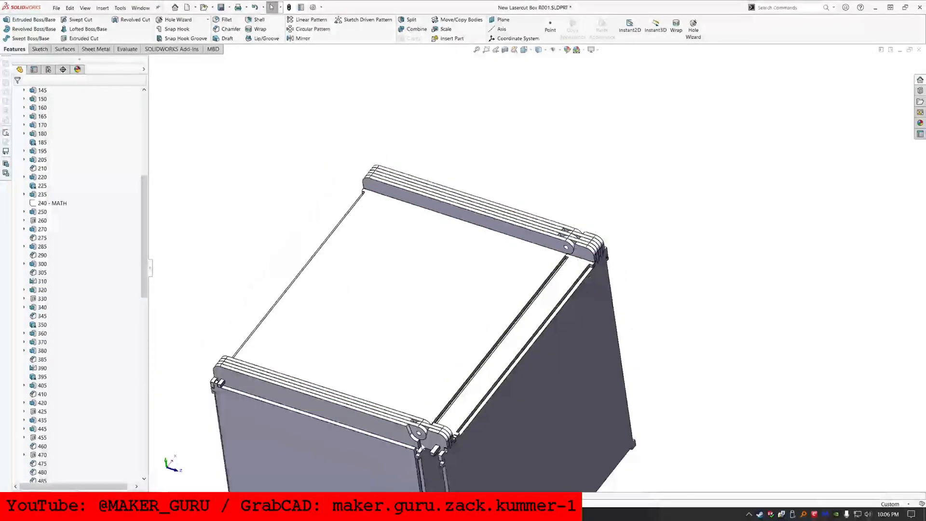
pyautogui.scroll(2, 448, 372)
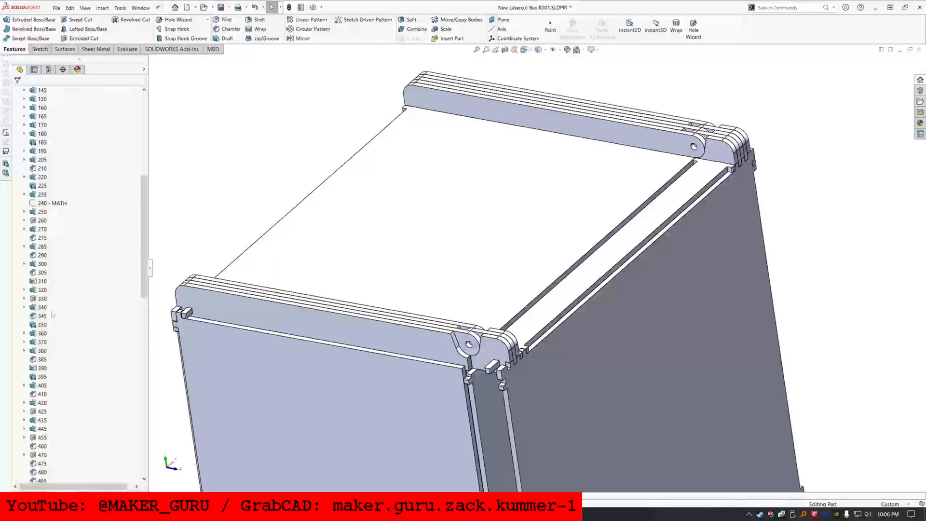
# Show all hidden solid bodies of the part again
pyautogui.scroll(-7, 58, 332)
pyautogui.scroll(17, 58, 333)
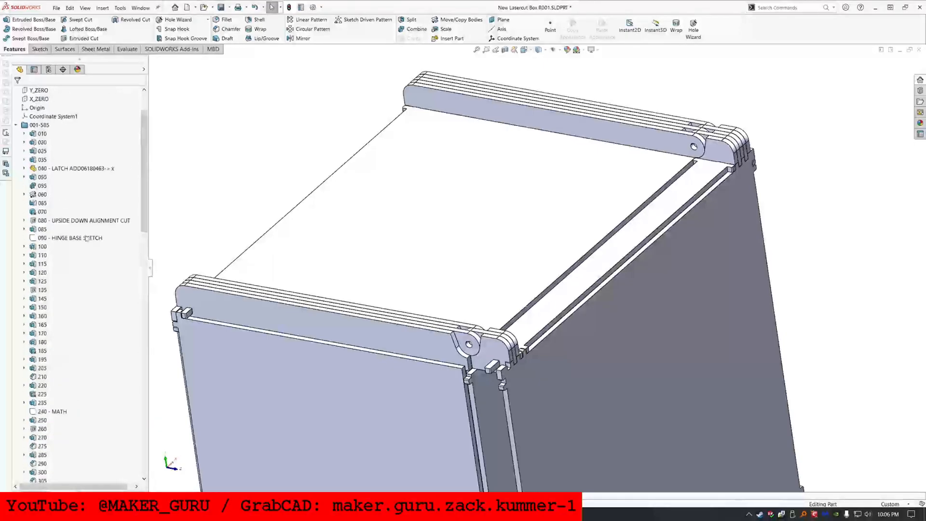
pyautogui.click(40, 99)
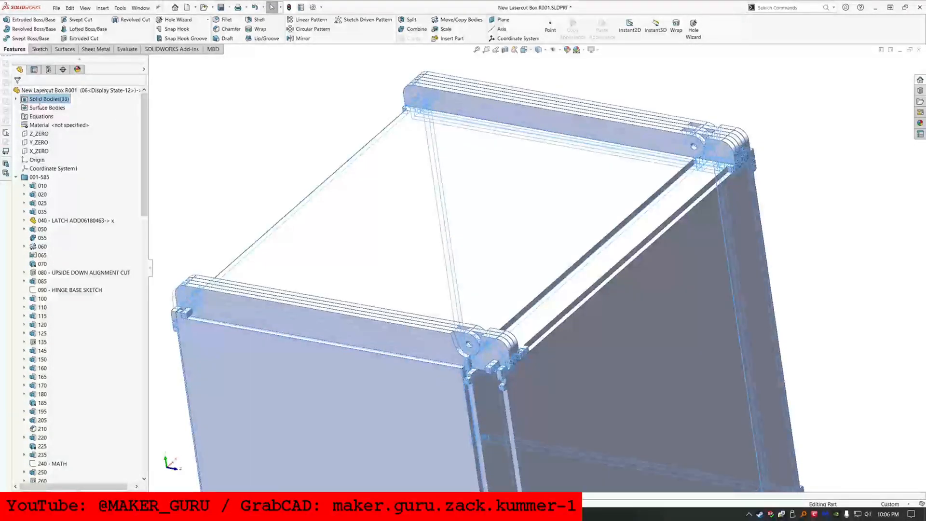
pyautogui.rightClick(42, 99)
pyautogui.click(48, 90)
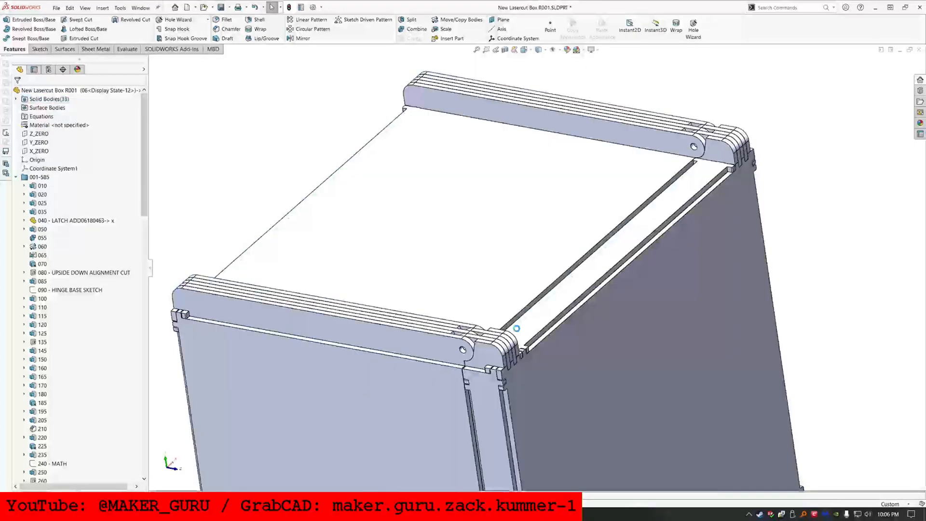
# Examine closely the lower corner where the outer hinge stop meets the rounded end of the hinge base
pyautogui.scroll(-7, 514, 326)
pyautogui.moveTo(488, 311); pyautogui.dragTo(485, 281, button='middle')
pyautogui.click(458, 273)
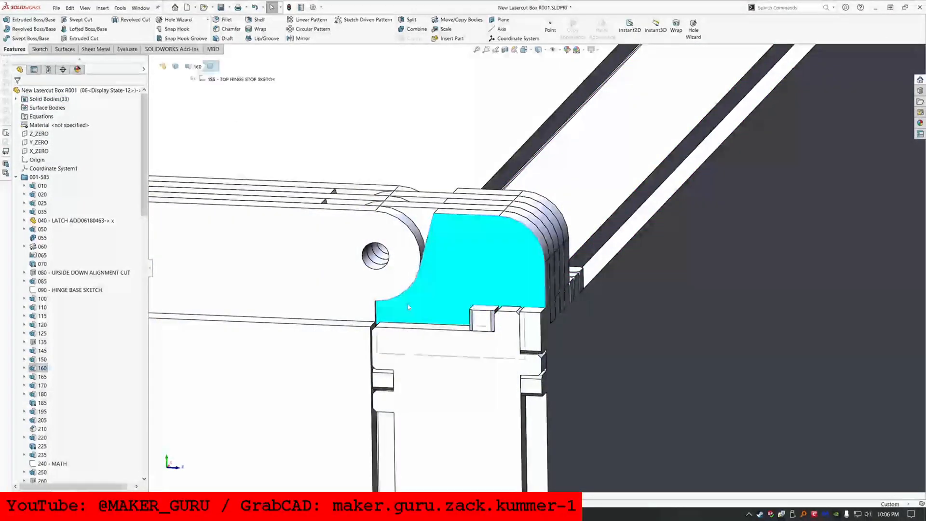
pyautogui.scroll(-9, 389, 289)
pyautogui.scroll(-7, 417, 258)
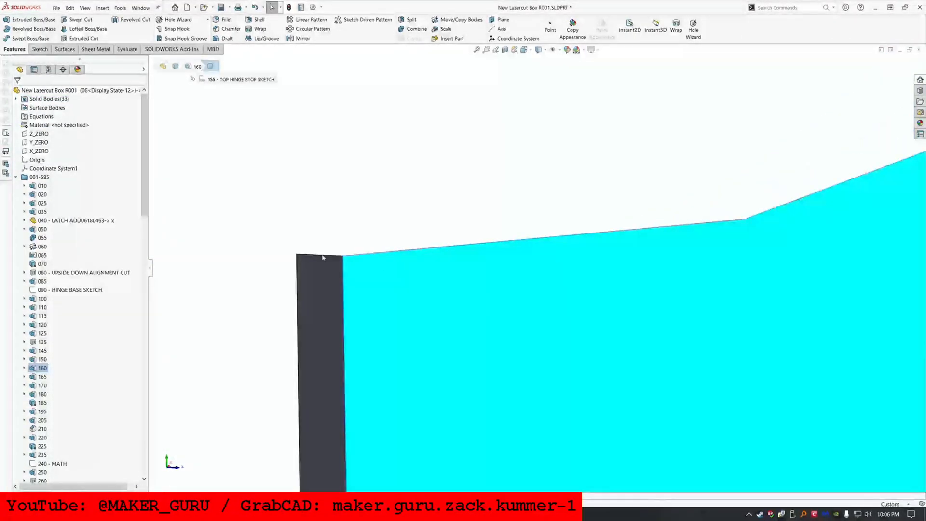
pyautogui.scroll(-5, 323, 259)
pyautogui.scroll(13, 483, 325)
pyautogui.scroll(3, 566, 344)
# Hide the outermost hinge base and stop bodies and examine the same corner on the hinge layer behind them
pyautogui.click(436, 273)
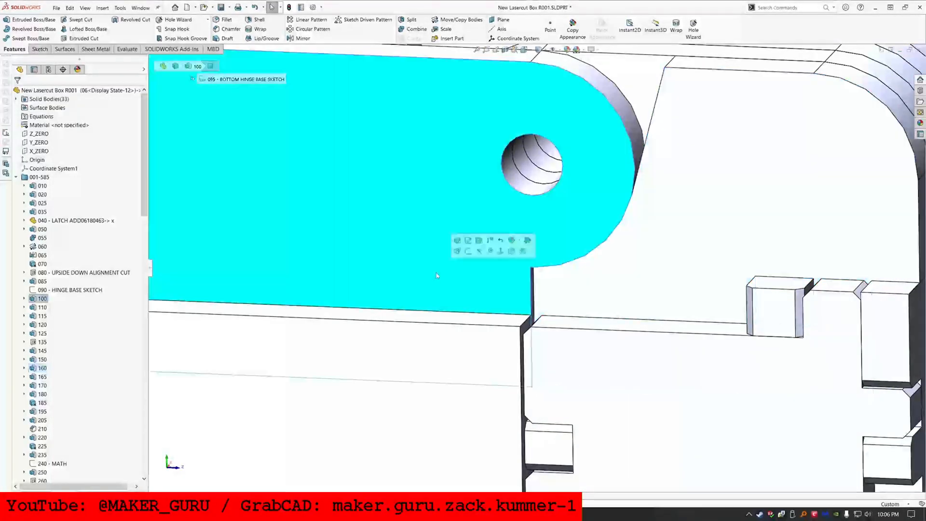
pyautogui.keyDown('ctrl'); pyautogui.click(628, 288); pyautogui.keyUp('ctrl')
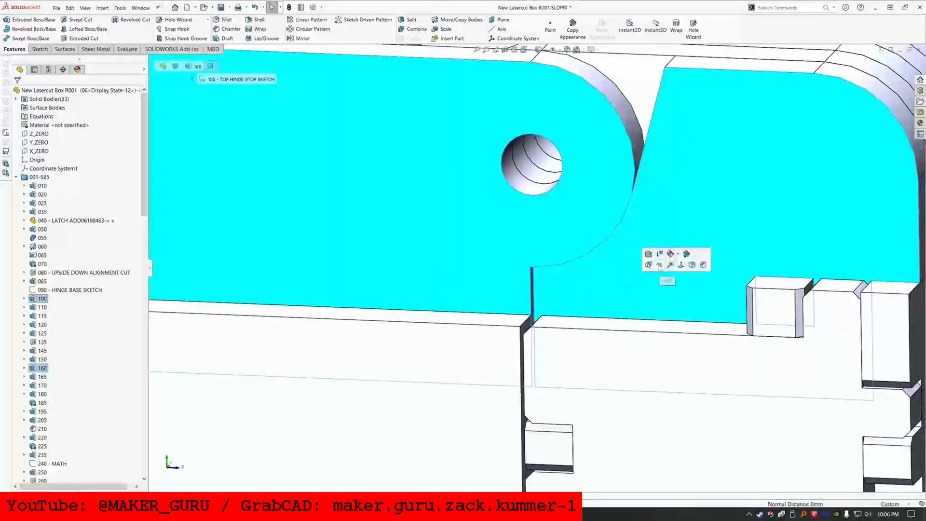
pyautogui.click(659, 264)
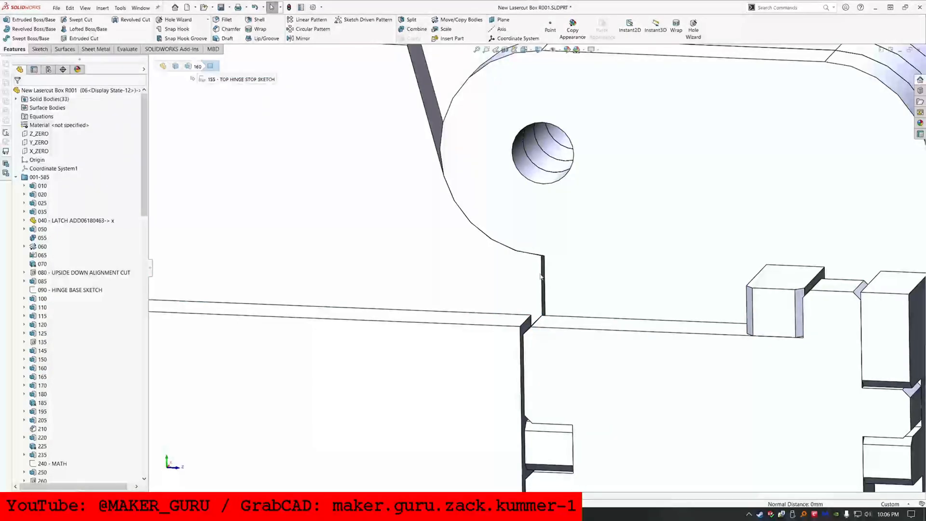
pyautogui.hotkey('ctrl', 'z')
pyautogui.click(580, 288)
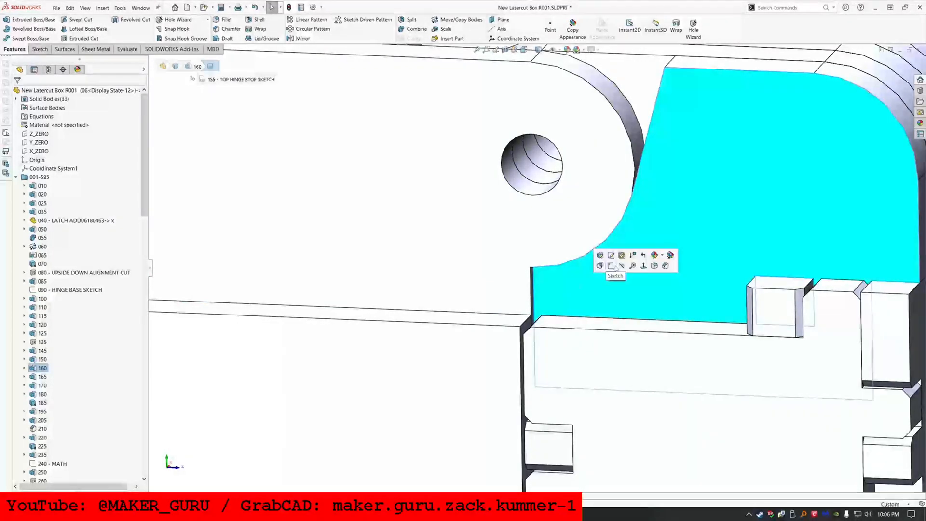
pyautogui.click(514, 273)
pyautogui.scroll(-4, 515, 273)
pyautogui.moveTo(514, 273); pyautogui.dragTo(507, 245, button='middle')
pyautogui.scroll(4, 544, 250)
pyautogui.click(524, 235)
pyautogui.click(563, 211)
pyautogui.click(525, 275)
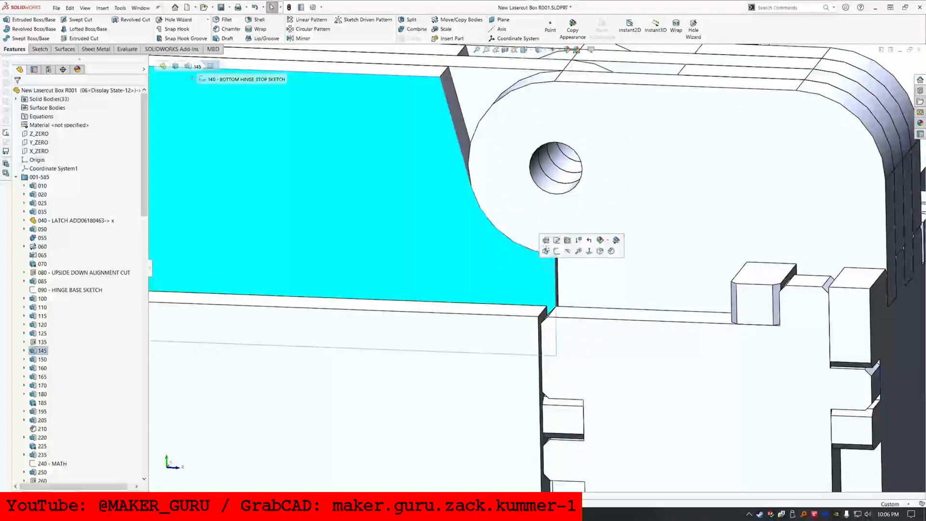
pyautogui.scroll(-3, 579, 270)
pyautogui.click(539, 257)
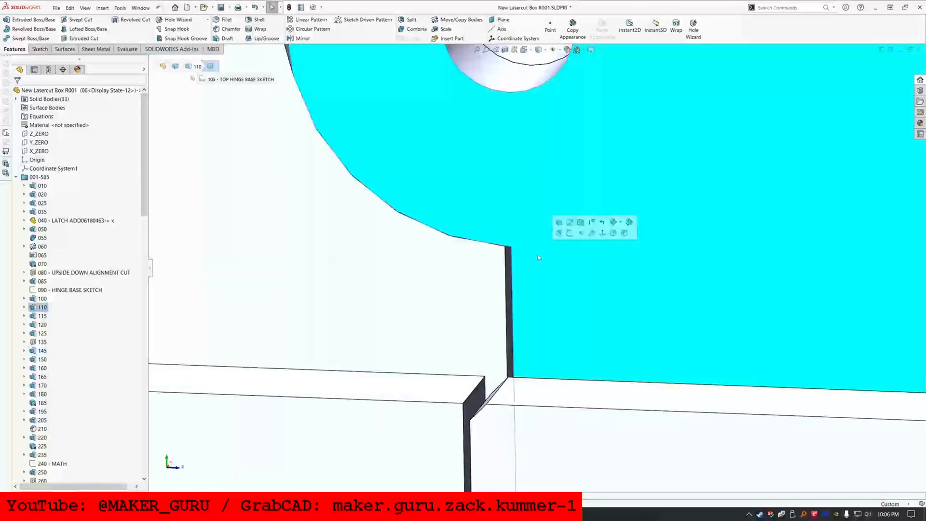
pyautogui.scroll(6, 554, 260)
pyautogui.scroll(5, 555, 261)
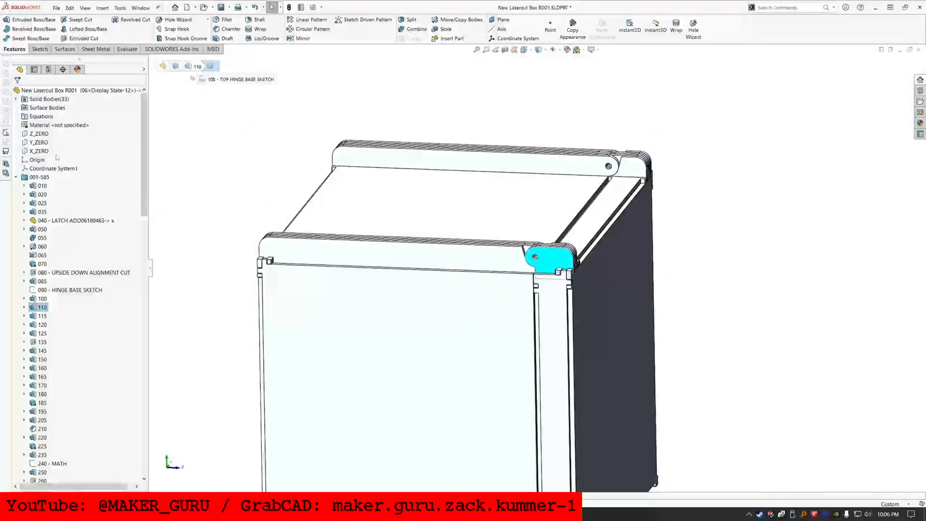
# Make every solid body in the part visible again
pyautogui.click(46, 100)
pyautogui.rightClick(49, 100)
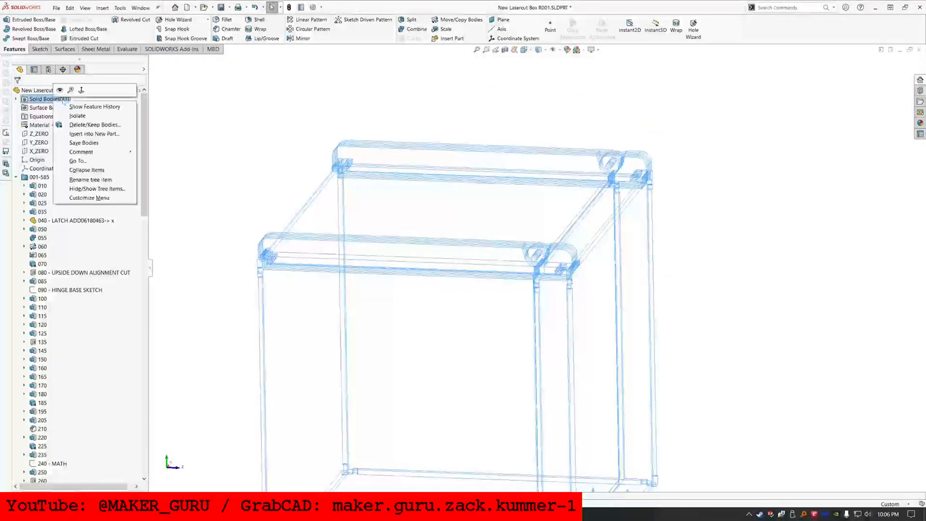
pyautogui.click(61, 91)
# Rename the newest extruded cut after LID GAP 4 as 595 and its sketch as 590
pyautogui.moveTo(145, 169); pyautogui.dragTo(146, 370)
pyautogui.click(45, 212)
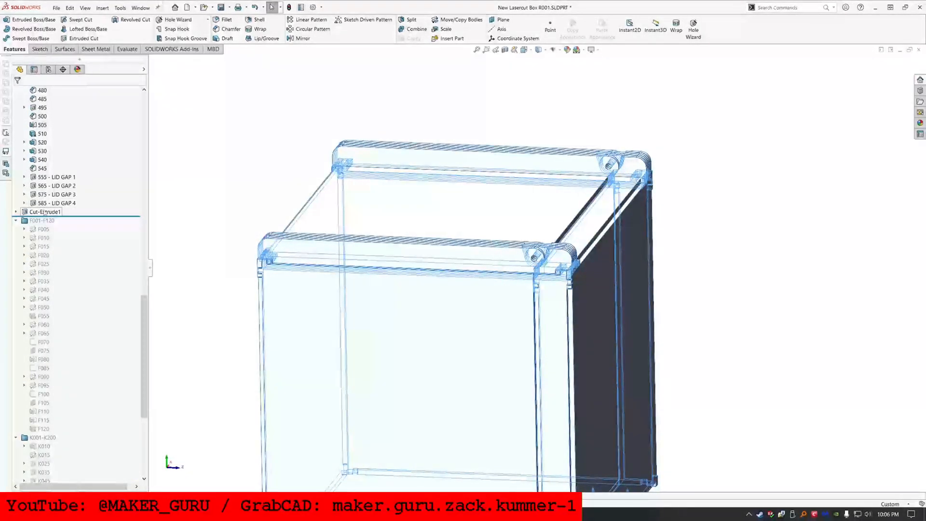
pyautogui.press('F2')
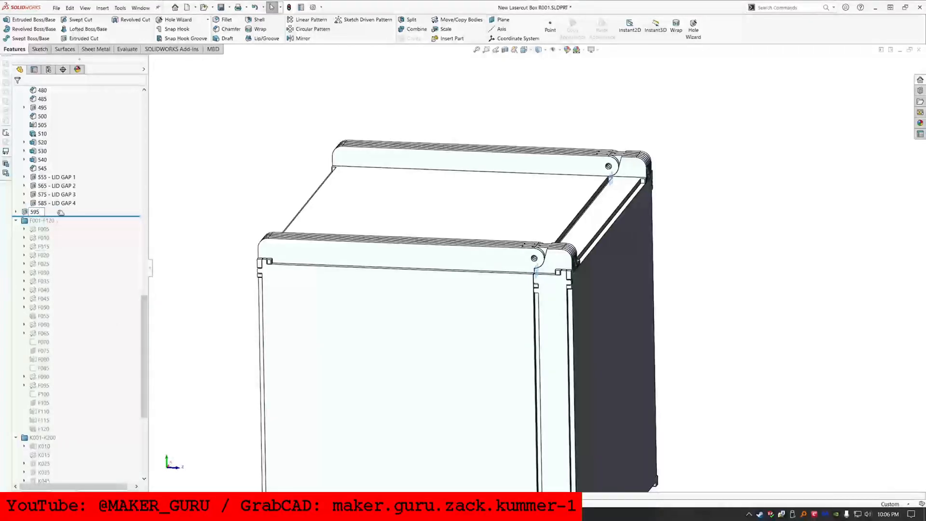
pyautogui.click(17, 211)
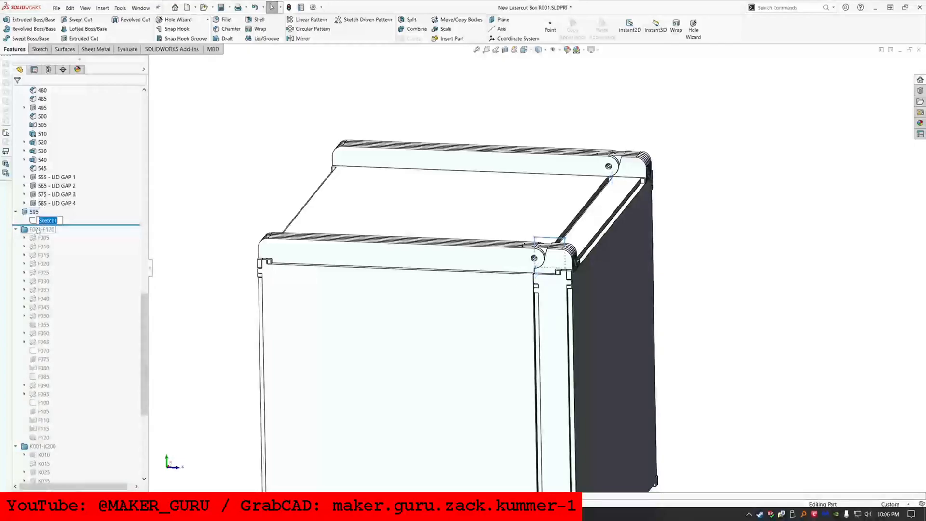
# Move cut 595 into the 001-585 folder and roll the part forward to the end of the feature history
pyautogui.moveTo(33, 214); pyautogui.dragTo(86, 475)
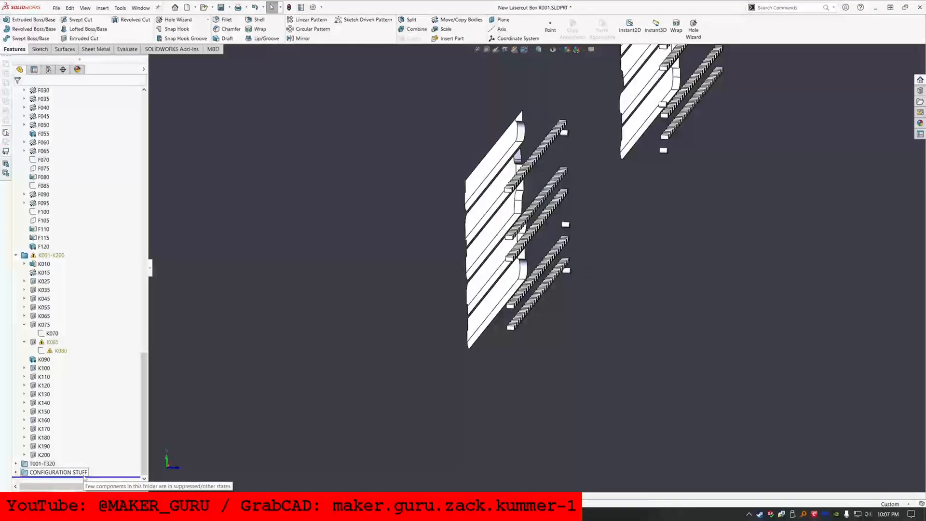
pyautogui.scroll(6, 417, 320)
pyautogui.moveTo(612, 278); pyautogui.dragTo(572, 210, button='middle')
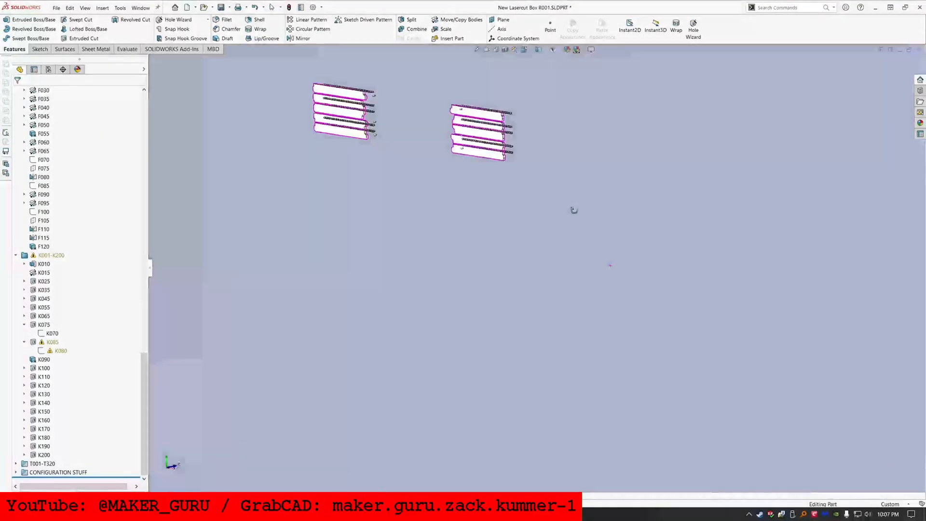
pyautogui.scroll(8, 80, 284)
pyautogui.scroll(1, 80, 285)
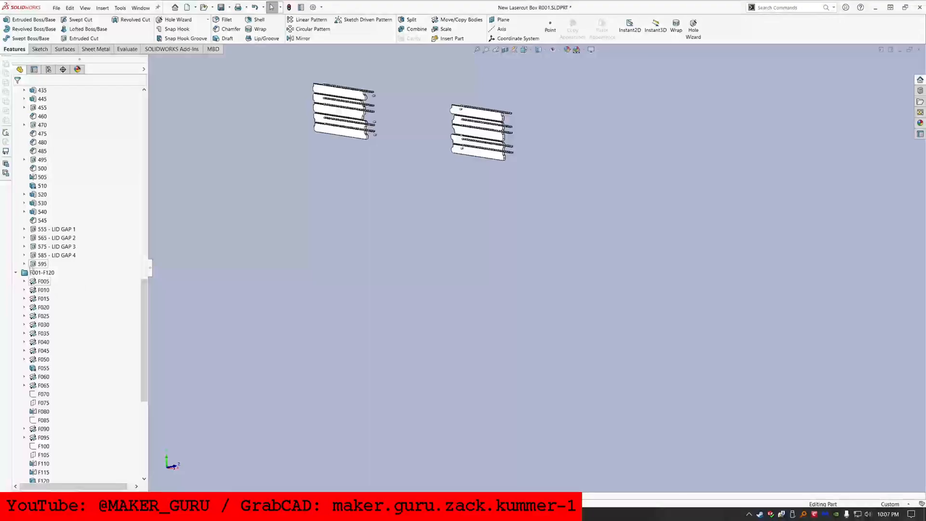
# Unsuppress cut 595 and its sketch 590 in the other configurations, including 01 to 05, Default and DELETETHIS
pyautogui.click(24, 264)
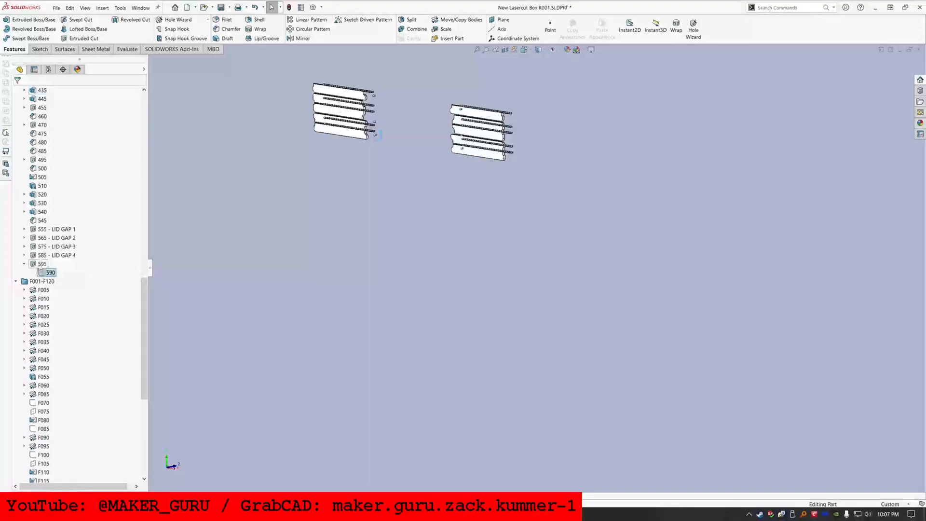
pyautogui.rightClick(40, 265)
pyautogui.click(71, 280)
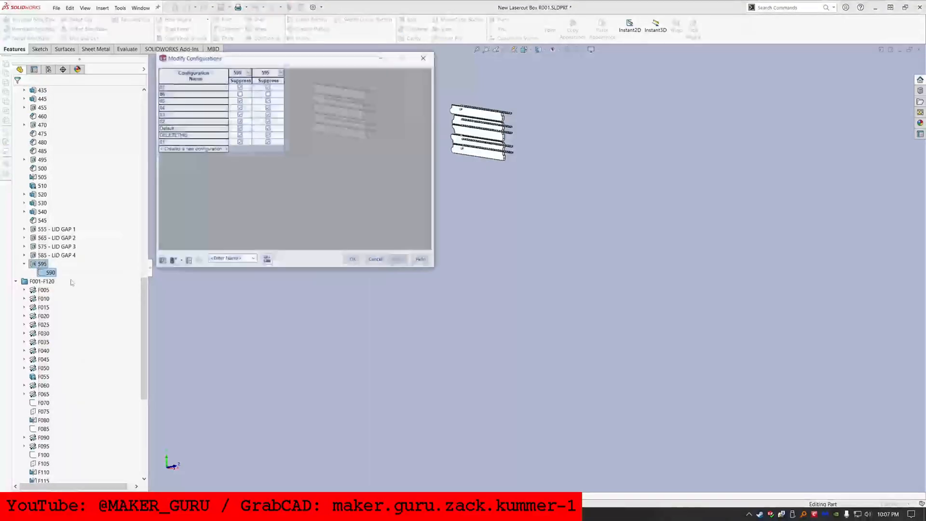
pyautogui.click(239, 100)
pyautogui.click(239, 107)
pyautogui.click(240, 114)
pyautogui.press('Down')
pyautogui.press('space')
pyautogui.press('Down')
pyautogui.press('space')
pyautogui.press('Down')
pyautogui.press('space')
pyautogui.press('Down')
pyautogui.press('space')
pyautogui.press('Right')
pyautogui.press('space')
pyautogui.press('Up')
pyautogui.press('space')
pyautogui.press('Up')
pyautogui.press('space')
pyautogui.press('Up')
pyautogui.press('space')
pyautogui.press('Up')
pyautogui.press('space')
pyautogui.press('Up')
pyautogui.press('space')
pyautogui.press('Up')
pyautogui.press('space')
pyautogui.press('Up')
pyautogui.press('Up')
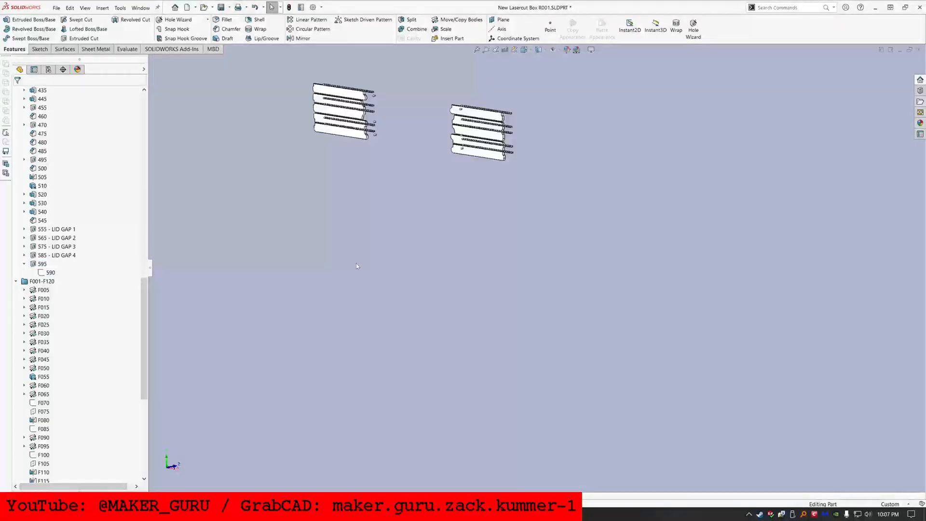
# Show sketch K080 under cut K085 and open it for editing
pyautogui.scroll(-9, 63, 381)
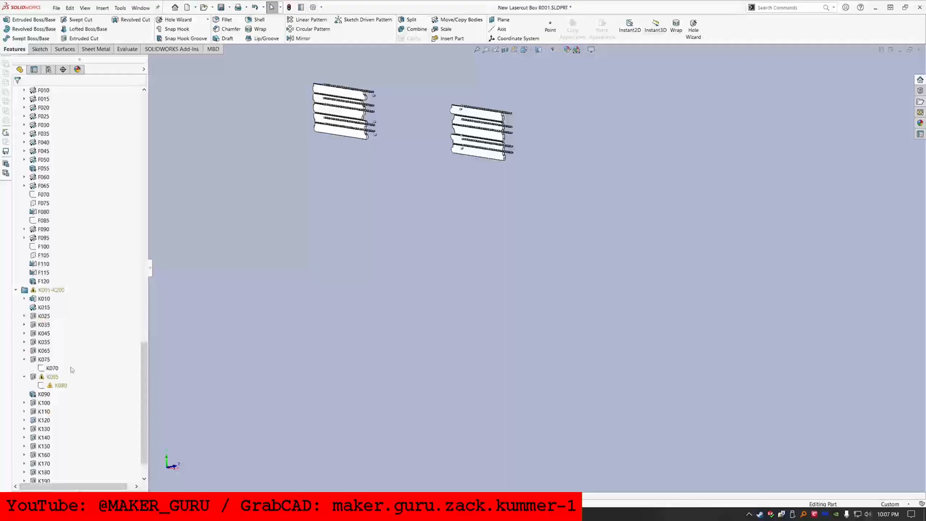
pyautogui.click(53, 350)
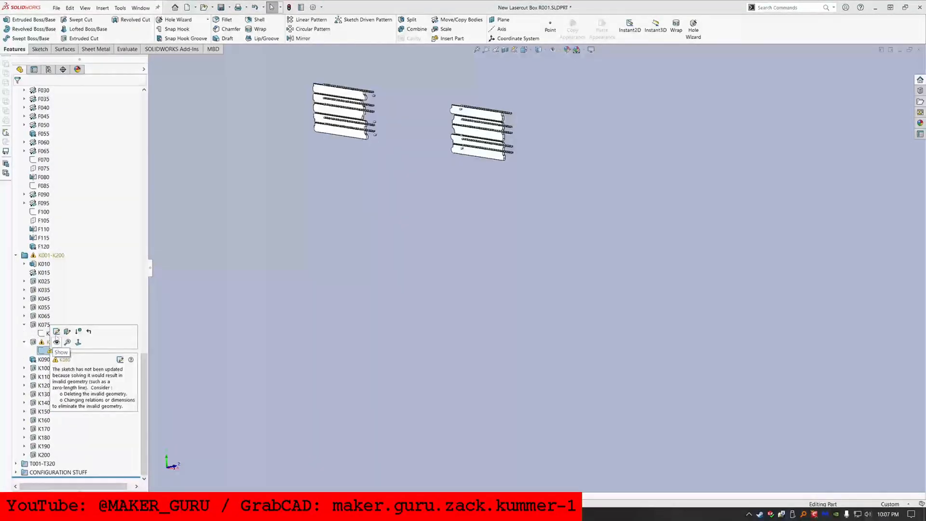
pyautogui.click(56, 342)
pyautogui.moveTo(338, 284); pyautogui.dragTo(302, 232, button='middle')
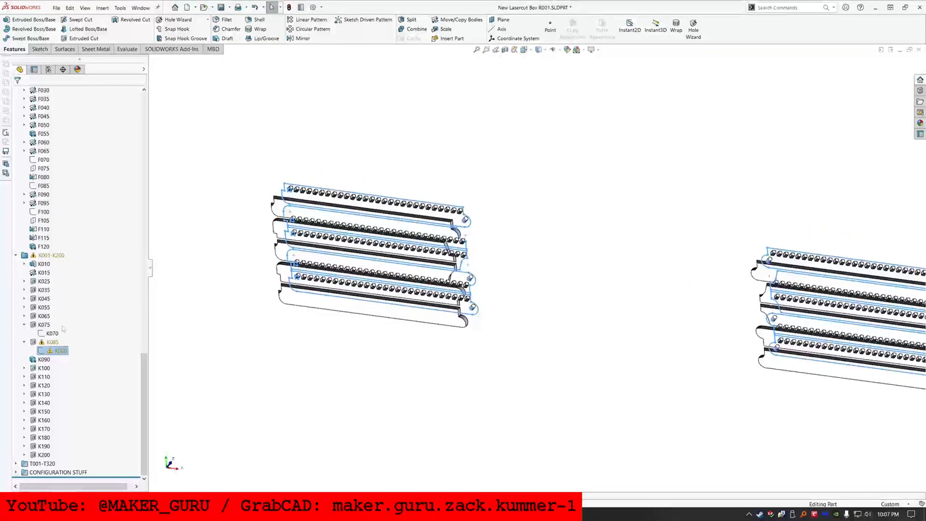
pyautogui.rightClick(66, 352)
pyautogui.press('Escape')
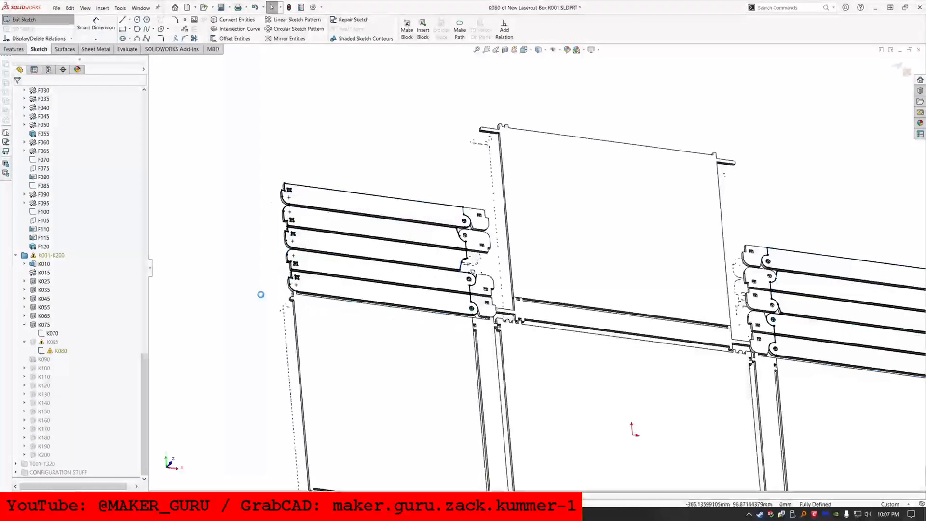
# List all relations in sketch K080 and try to delete the four dangling On Edge relations
pyautogui.click(57, 48)
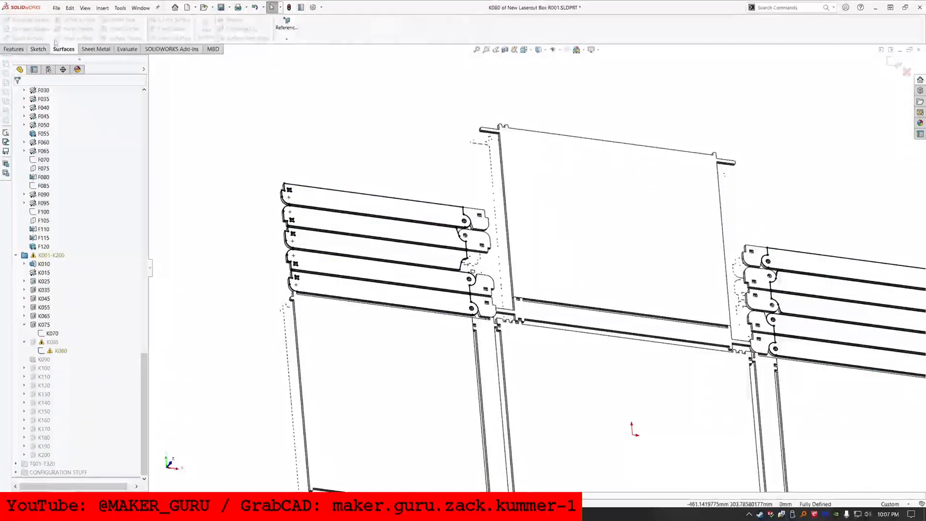
pyautogui.click(38, 49)
pyautogui.click(37, 38)
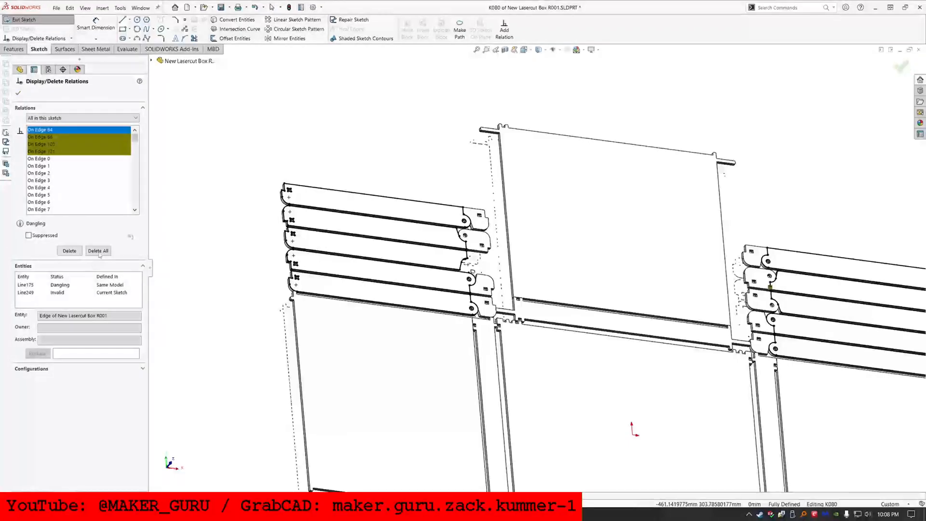
pyautogui.click(44, 152)
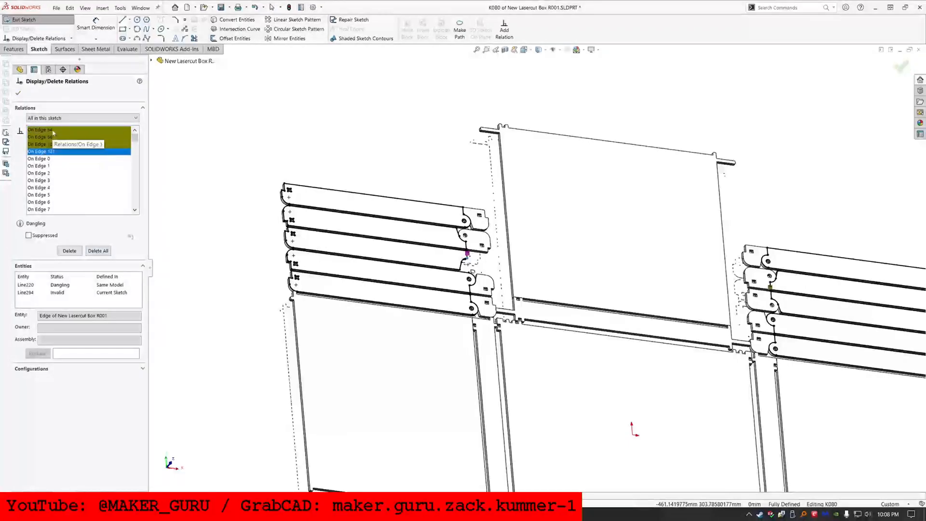
pyautogui.keyDown('shift'); pyautogui.click(53, 131); pyautogui.keyUp('shift')
pyautogui.press('Delete')
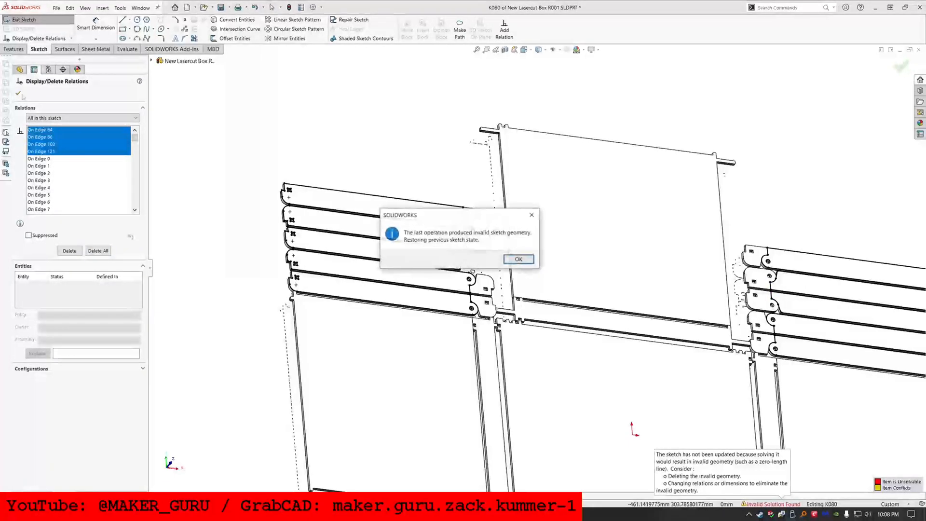
pyautogui.press('Return')
pyautogui.press('Delete')
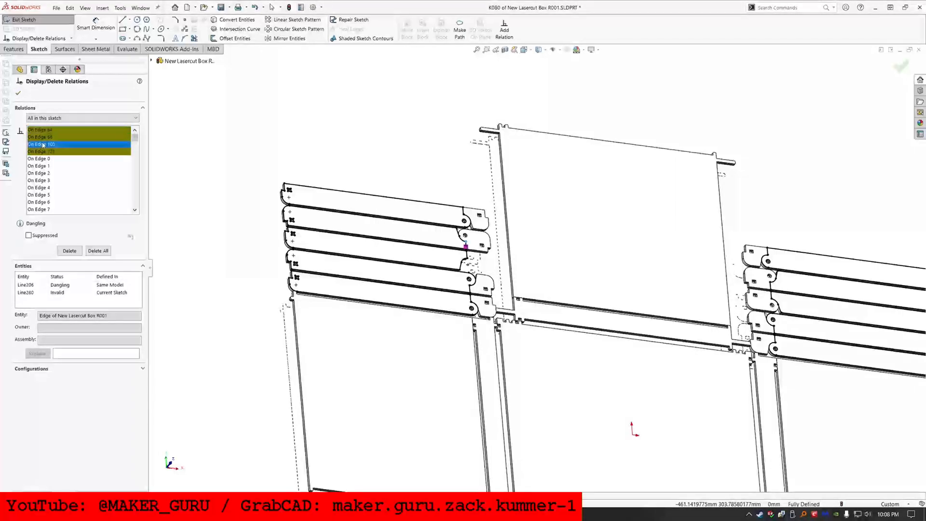
pyautogui.press('Return')
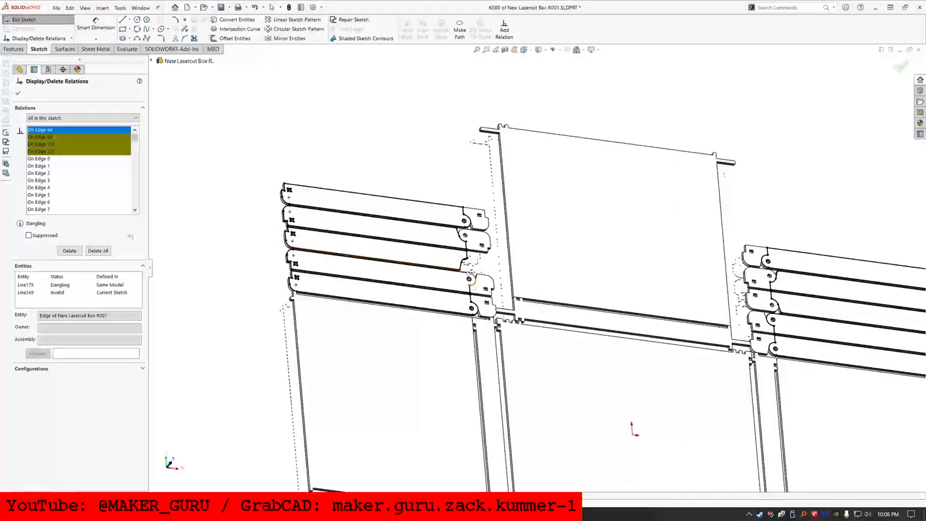
# Examine the converted outlines at the hinge ends of the stacked bars in sketch K080
pyautogui.scroll(-10, 444, 316)
pyautogui.scroll(10, 445, 316)
pyautogui.press('Escape')
pyautogui.scroll(-8, 502, 235)
pyautogui.scroll(7, 561, 340)
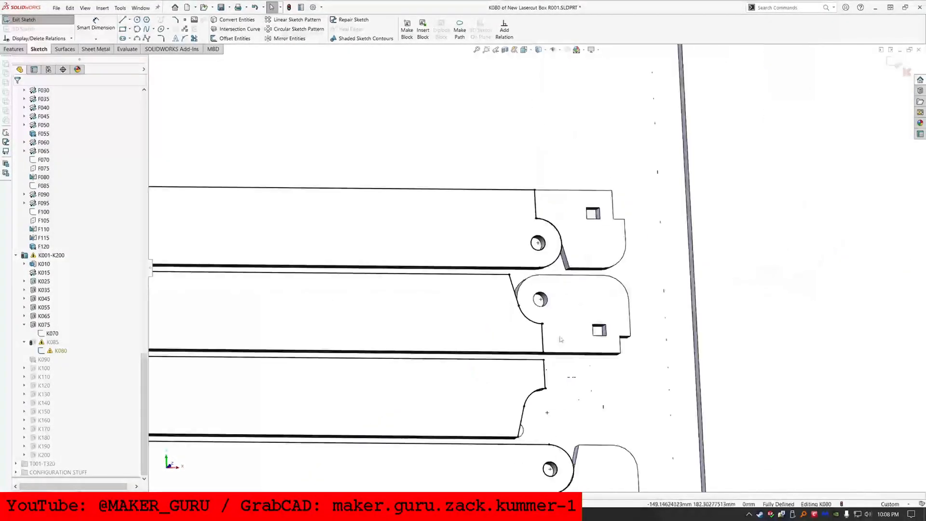
pyautogui.scroll(2, 508, 267)
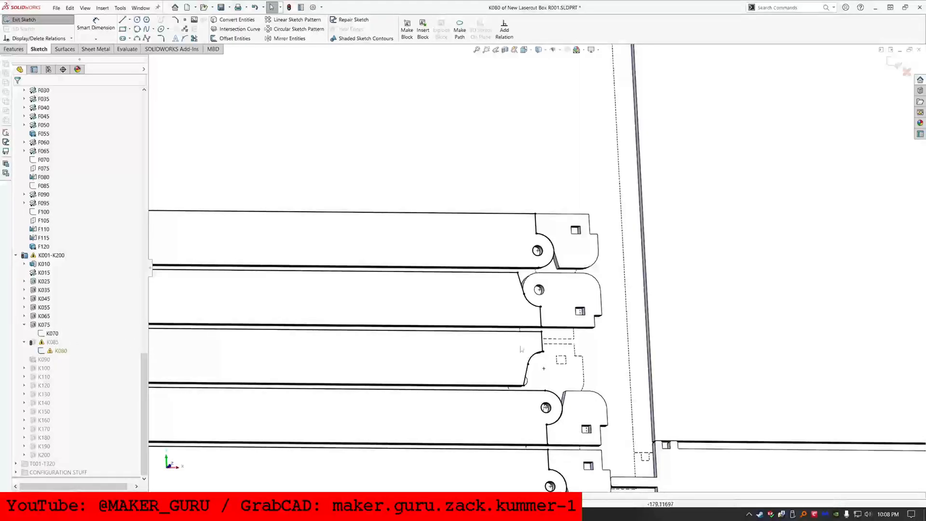
pyautogui.click(553, 393)
pyautogui.press('Escape')
pyautogui.click(554, 403)
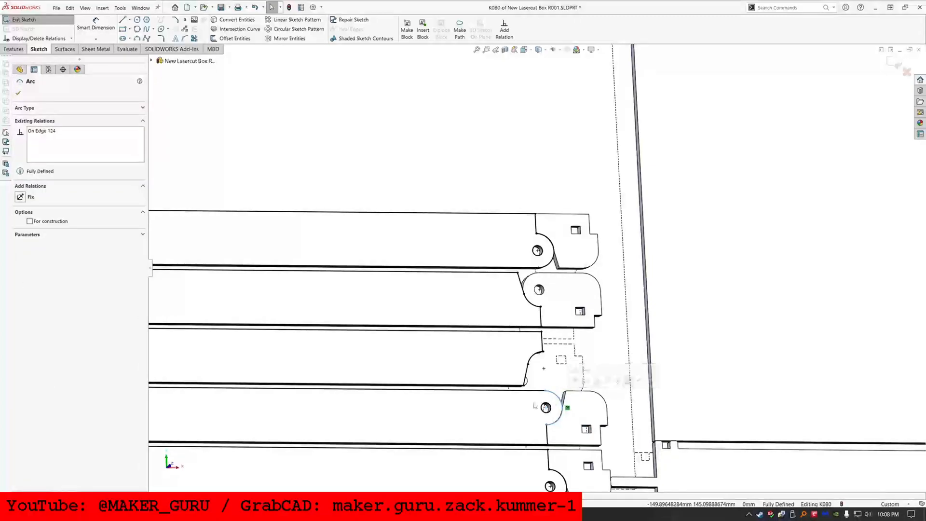
pyautogui.press('Escape')
# Delete the converted outline chains of the second and third bars in the left-hand stack of sketch K080
pyautogui.rightClick(526, 372)
pyautogui.press('Escape')
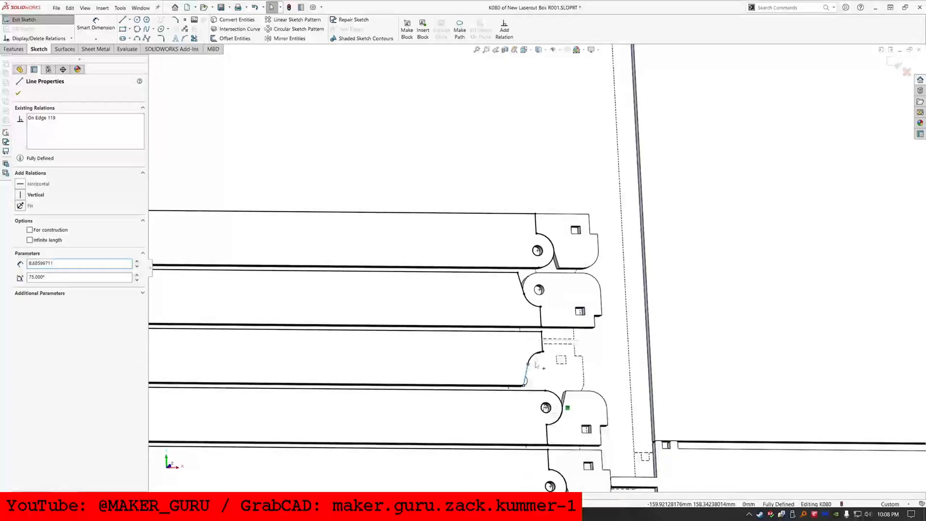
pyautogui.press('Escape')
pyautogui.rightClick(532, 307)
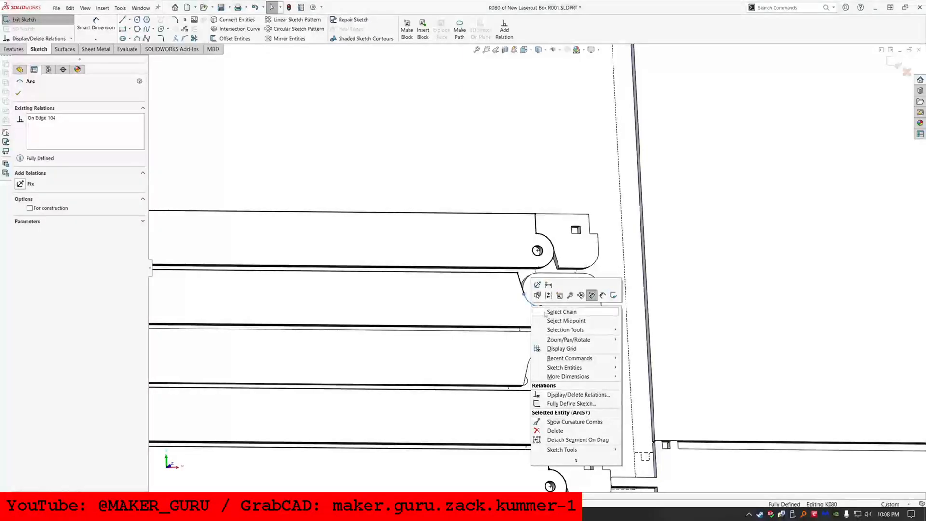
pyautogui.click(560, 312)
pyautogui.press('Delete')
# Try to convert the faces of the second and third left-hand bars into sketch K080
pyautogui.click(236, 19)
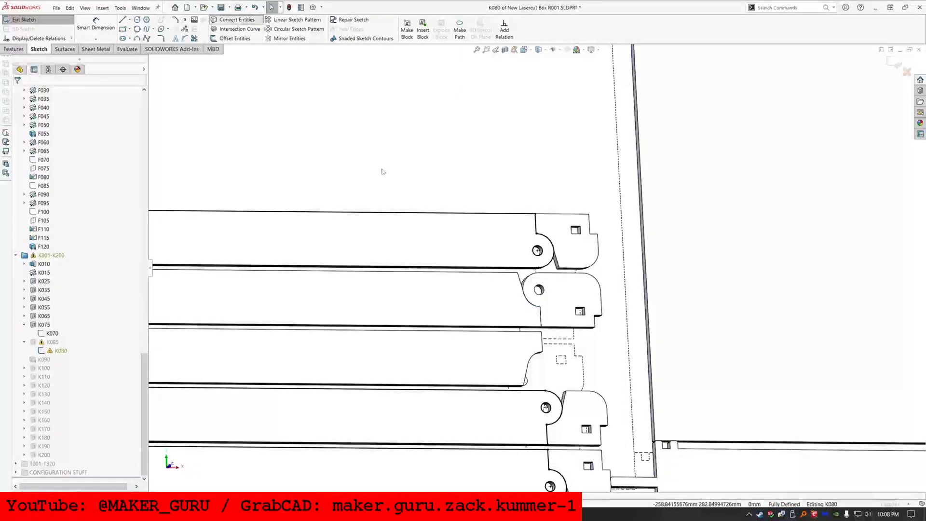
pyautogui.click(471, 303)
pyautogui.click(477, 377)
pyautogui.press('Return')
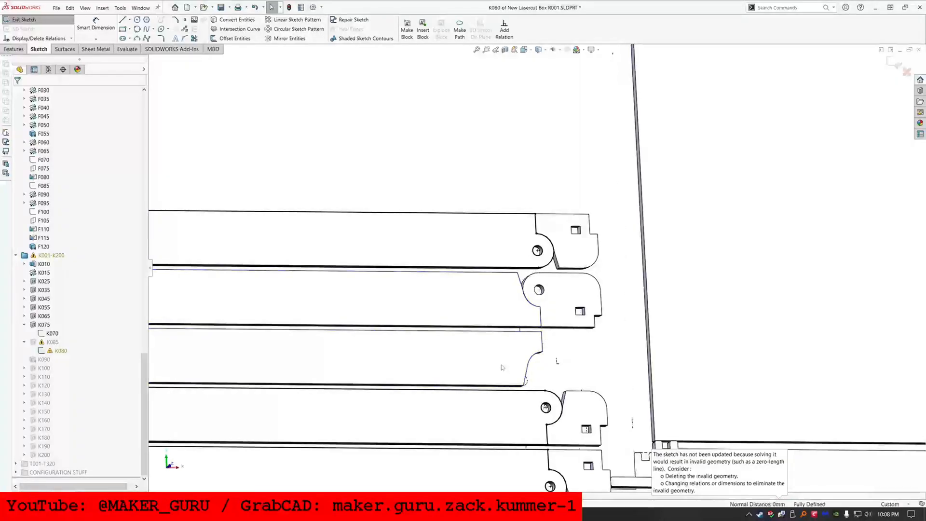
# Delete the converted outline chains of the second and third bars in the right-hand stack of sketch K080
pyautogui.scroll(5, 502, 367)
pyautogui.scroll(-4, 701, 287)
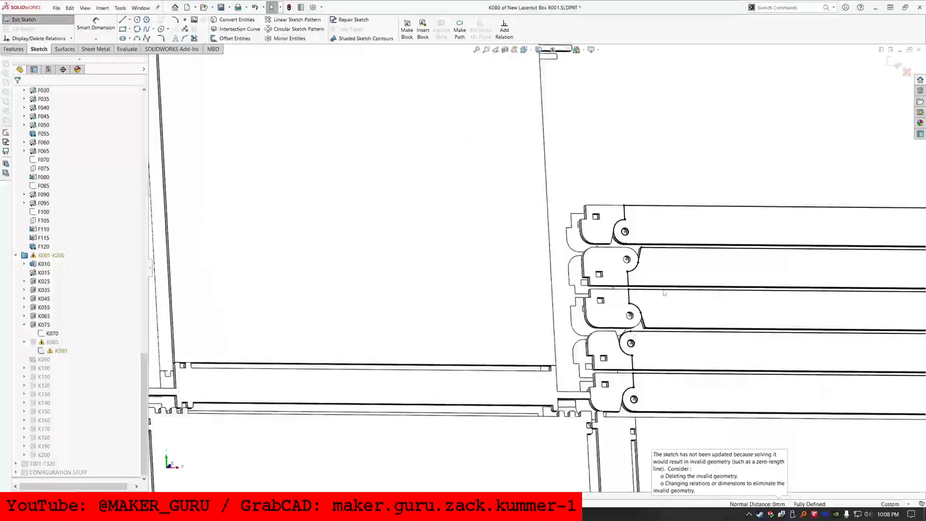
pyautogui.rightClick(664, 290)
pyautogui.click(692, 424)
pyautogui.press('Delete')
pyautogui.rightClick(649, 248)
pyautogui.click(656, 255)
pyautogui.press('Delete')
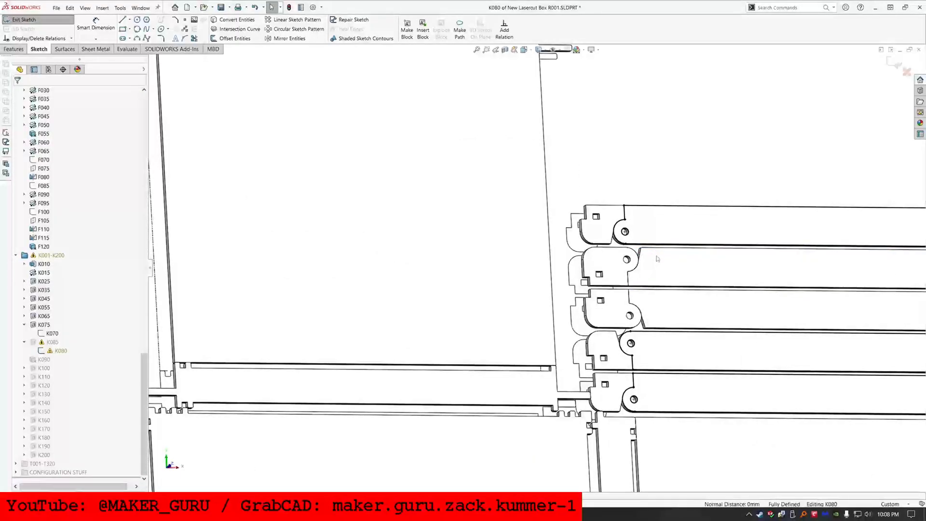
# Convert the faces of the second and third right-hand bars into new outlines in sketch K080
pyautogui.click(656, 276)
pyautogui.click(232, 19)
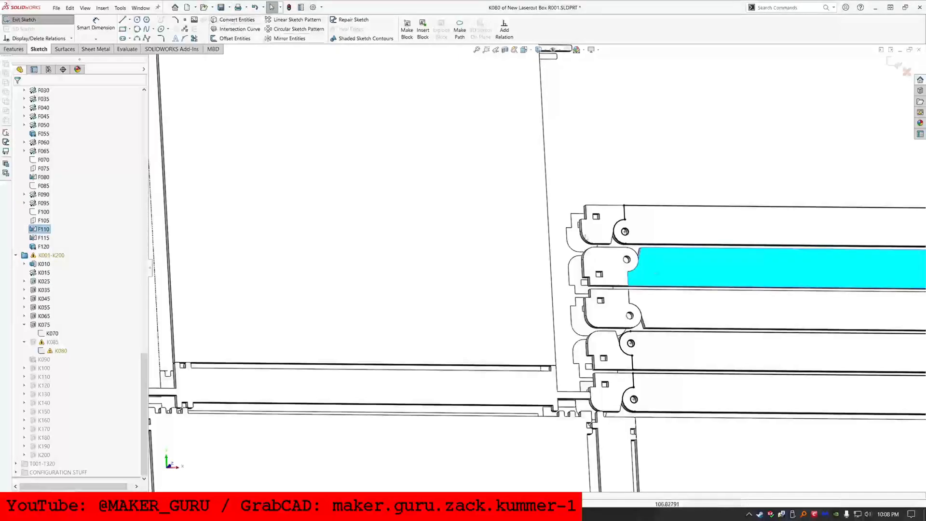
pyautogui.click(658, 310)
pyautogui.click(235, 20)
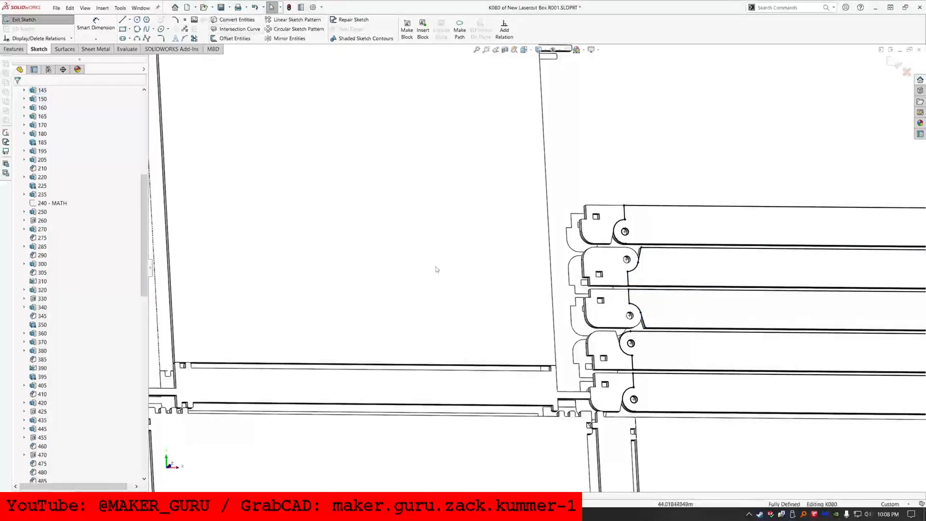
# Convert the faces of the third and second left-hand bars into sketch K080, then exit and continue the rebuild ignoring the K195 error
pyautogui.scroll(5, 436, 268)
pyautogui.scroll(-3, 313, 292)
pyautogui.click(329, 278)
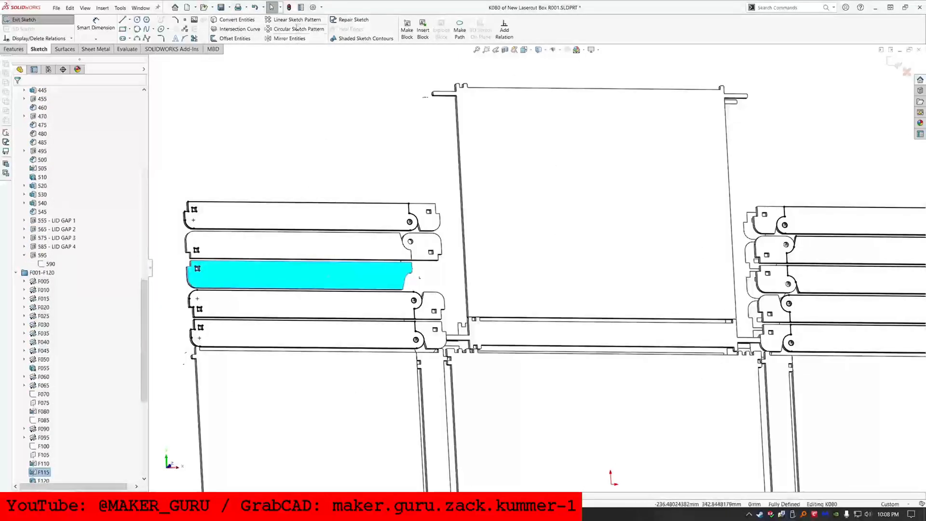
pyautogui.click(237, 25)
pyautogui.click(309, 246)
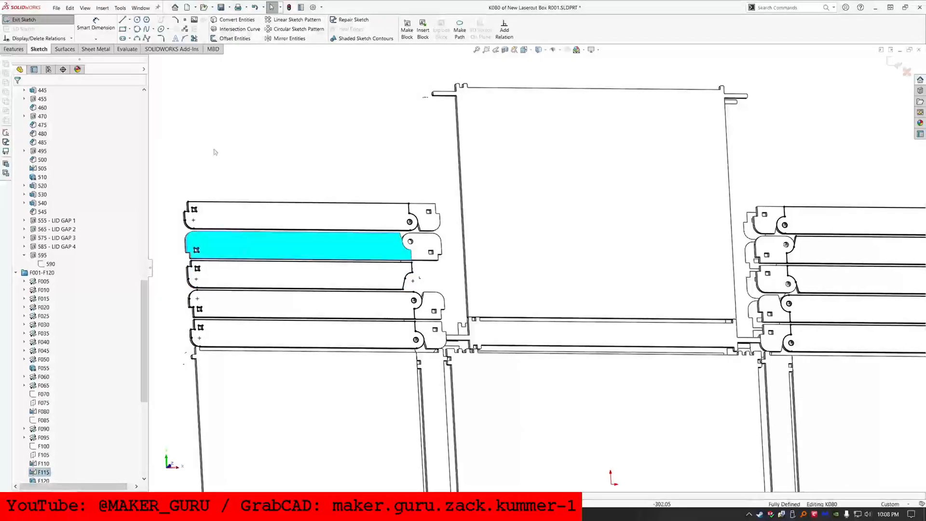
pyautogui.click(232, 22)
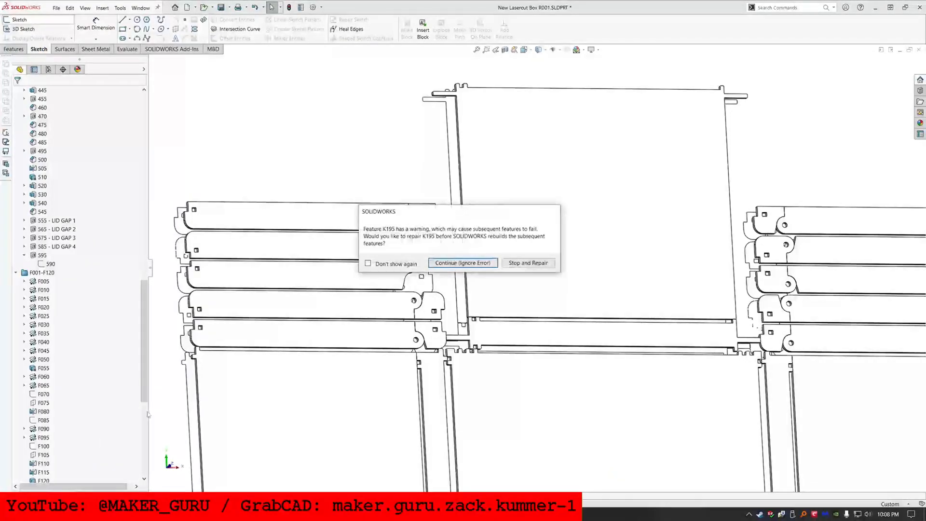
pyautogui.click(478, 264)
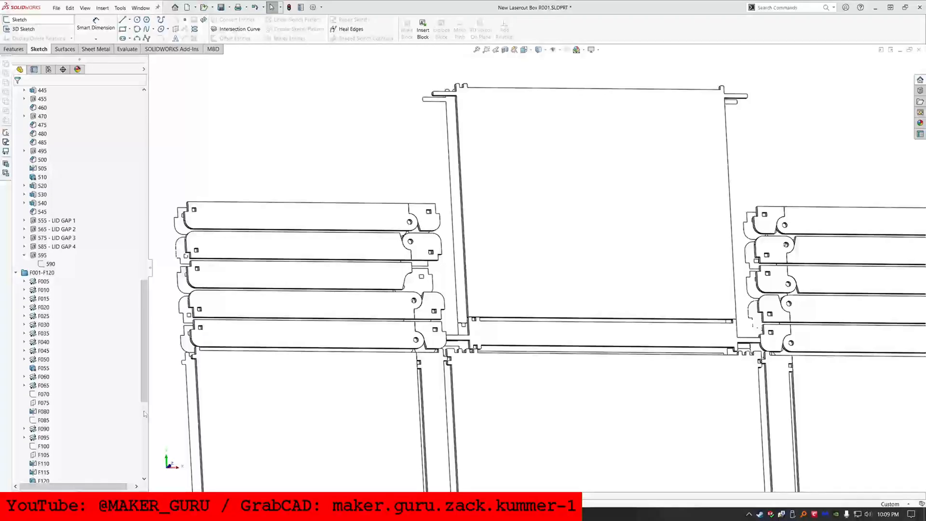
# Find sketch K195 under cut K200 in the feature tree and open it for editing
pyautogui.click(144, 411)
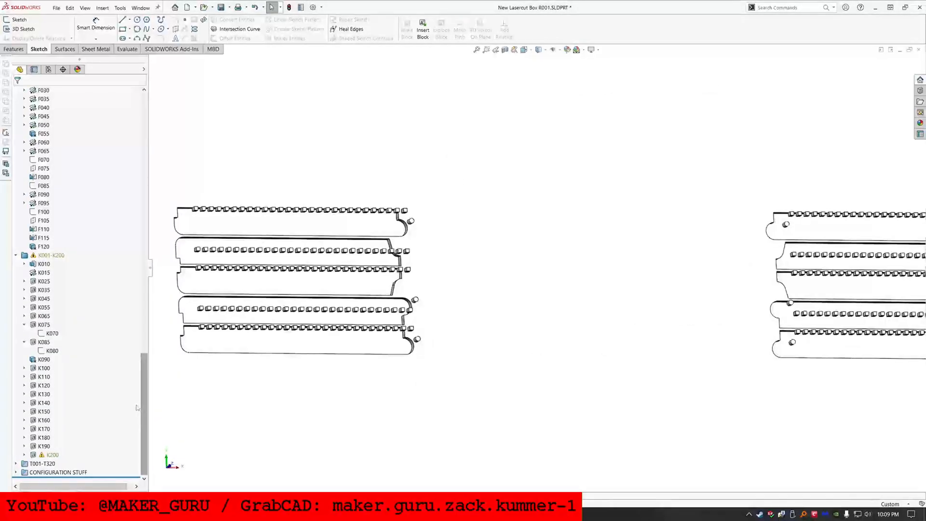
pyautogui.click(24, 455)
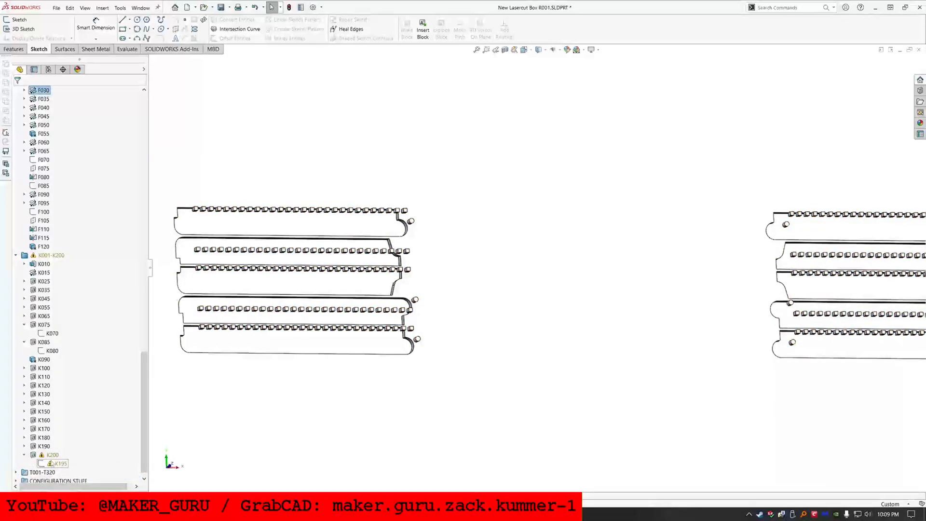
pyautogui.click(51, 464)
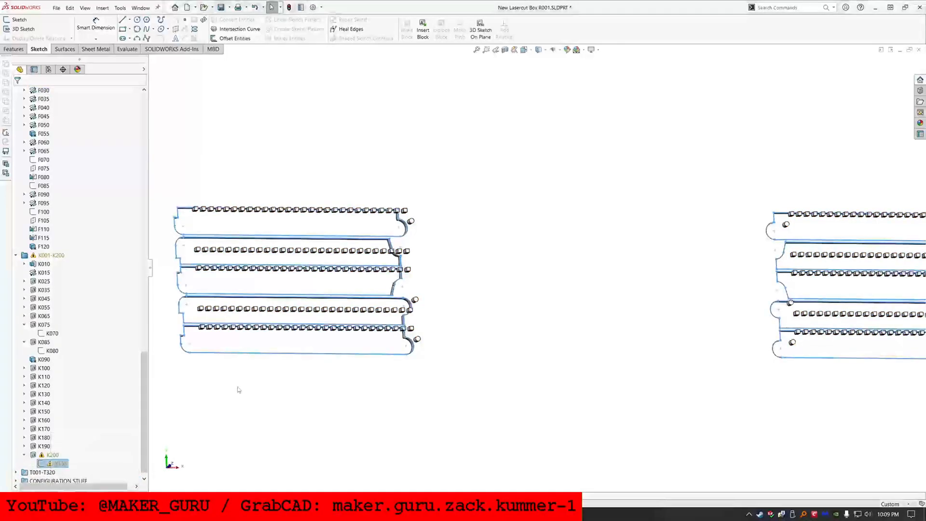
pyautogui.rightClick(68, 467)
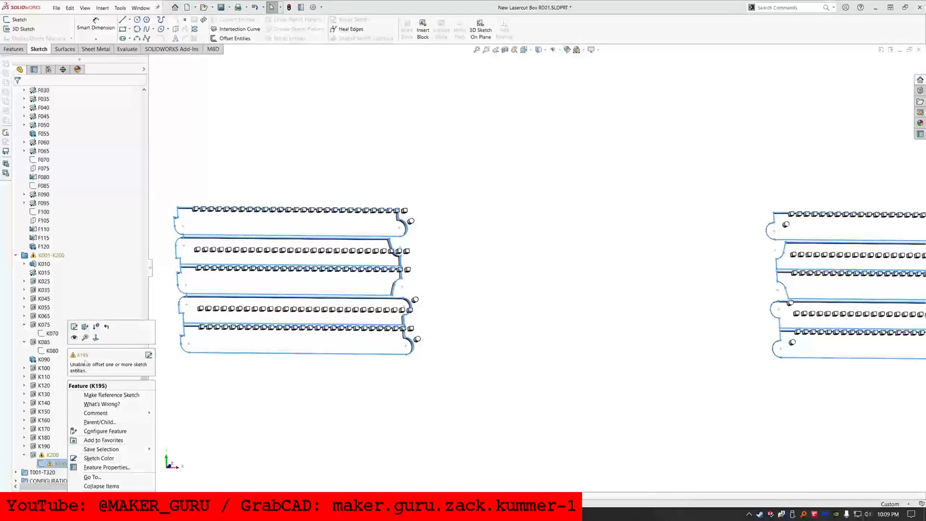
pyautogui.click(74, 327)
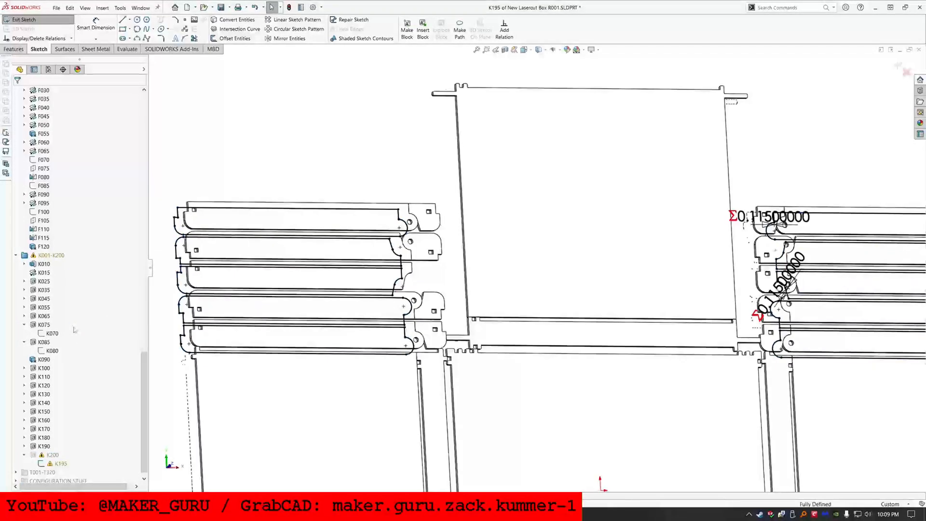
# List all relations in sketch K195 and delete the first dangling On Edge relations, starting with On Edge 74
pyautogui.click(38, 38)
pyautogui.click(39, 144)
pyautogui.click(41, 158)
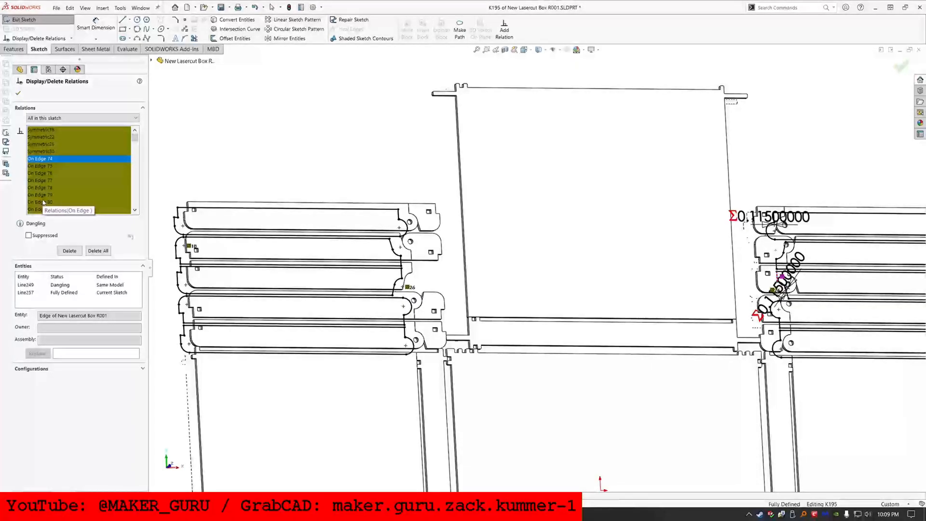
pyautogui.keyDown('shift'); pyautogui.click(41, 172); pyautogui.keyUp('shift')
pyautogui.press('Delete')
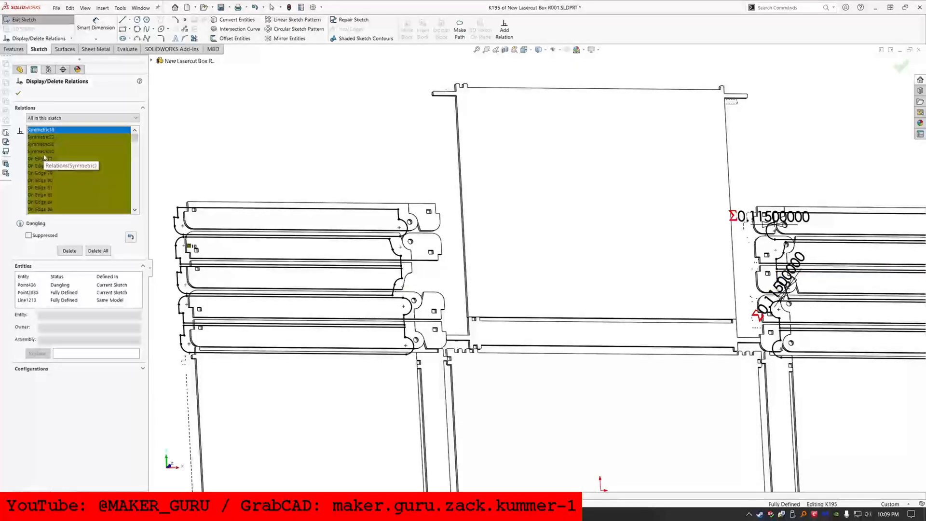
# Delete all dangling Symmetric and On Edge relations from sketch K195
pyautogui.click(44, 158)
pyautogui.keyDown('shift'); pyautogui.click(45, 202); pyautogui.keyUp('shift')
pyautogui.press('Delete')
pyautogui.click(44, 158)
pyautogui.keyDown('shift'); pyautogui.click(42, 203); pyautogui.keyUp('shift')
pyautogui.press('Delete')
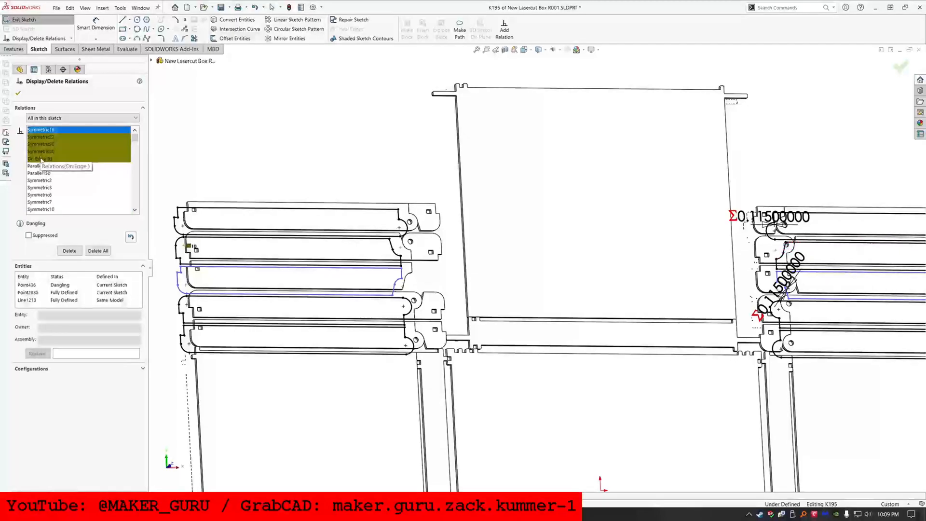
pyautogui.click(41, 158)
pyautogui.press('Delete')
pyautogui.click(40, 152)
pyautogui.press('Delete')
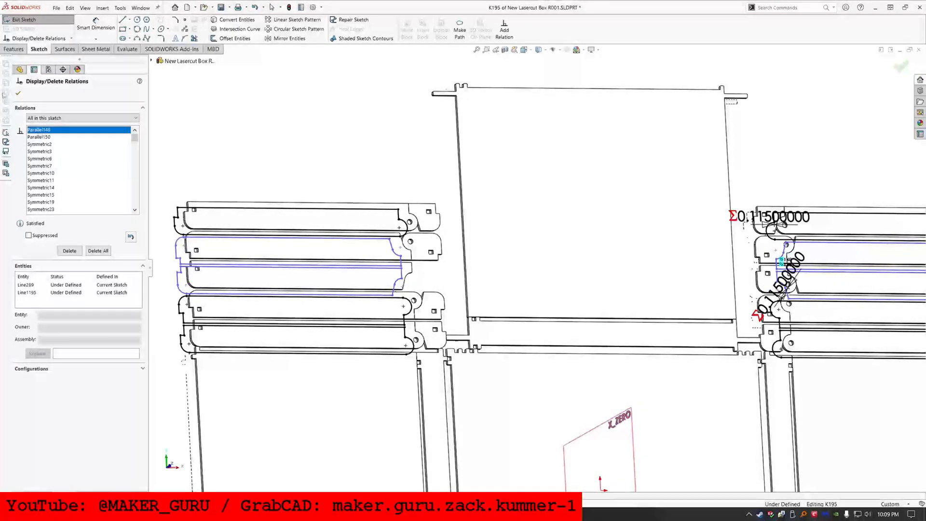
pyautogui.click(18, 94)
# Delete the complete line chains forming the two middle strip outlines in the left-hand stack of sketch K195
pyautogui.scroll(-7, 210, 262)
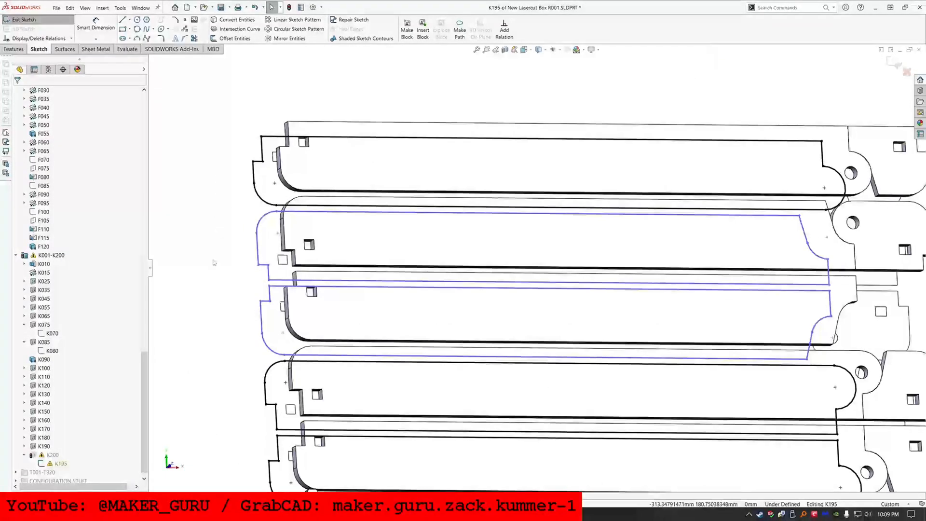
pyautogui.rightClick(369, 289)
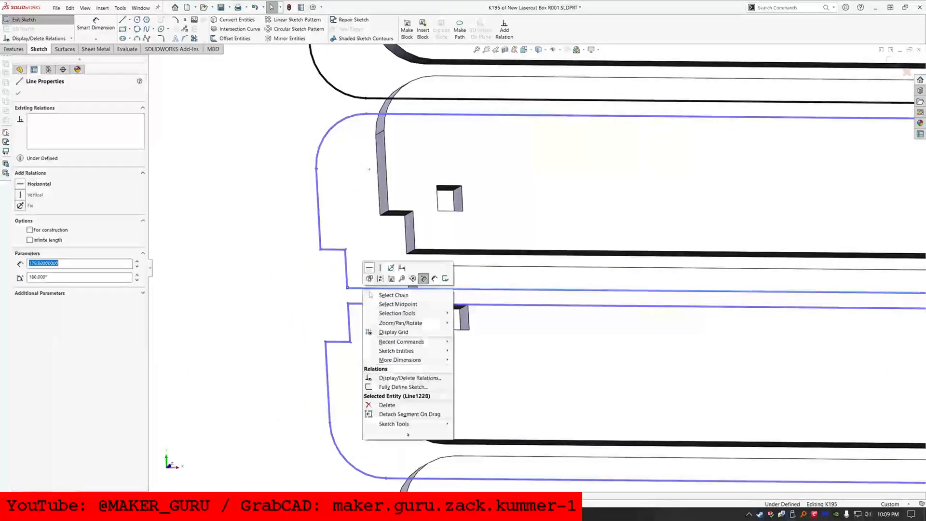
pyautogui.click(372, 295)
pyautogui.press('Delete')
pyautogui.rightClick(363, 304)
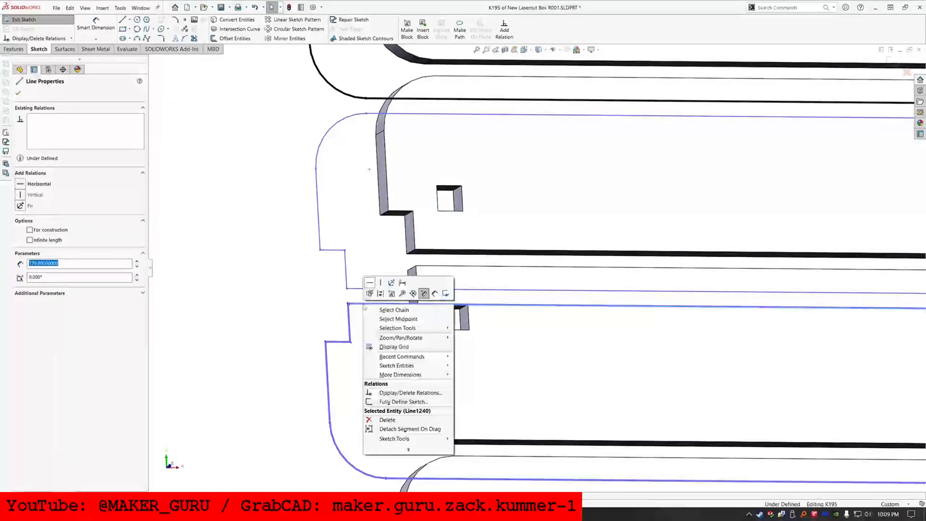
pyautogui.click(375, 310)
pyautogui.press('Delete')
pyautogui.rightClick(367, 304)
pyautogui.click(377, 310)
pyautogui.press('Delete')
pyautogui.rightClick(369, 288)
pyautogui.click(386, 298)
pyautogui.press('Delete')
# Delete the complete line chains forming the two middle strip outlines in the right-hand stack
pyautogui.scroll(10, 560, 327)
pyautogui.scroll(-3, 824, 313)
pyautogui.scroll(3, 668, 382)
pyautogui.scroll(-6, 669, 261)
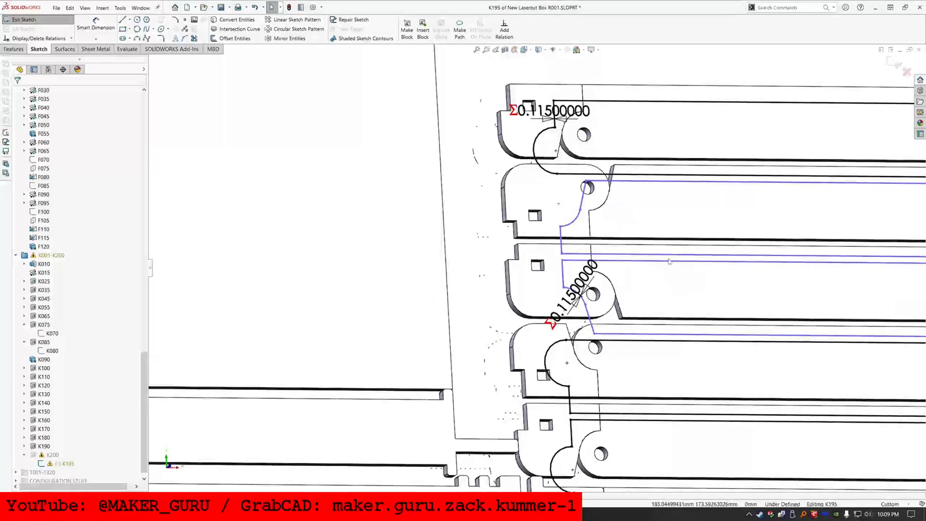
pyautogui.rightClick(670, 261)
pyautogui.click(681, 265)
pyautogui.press('Delete')
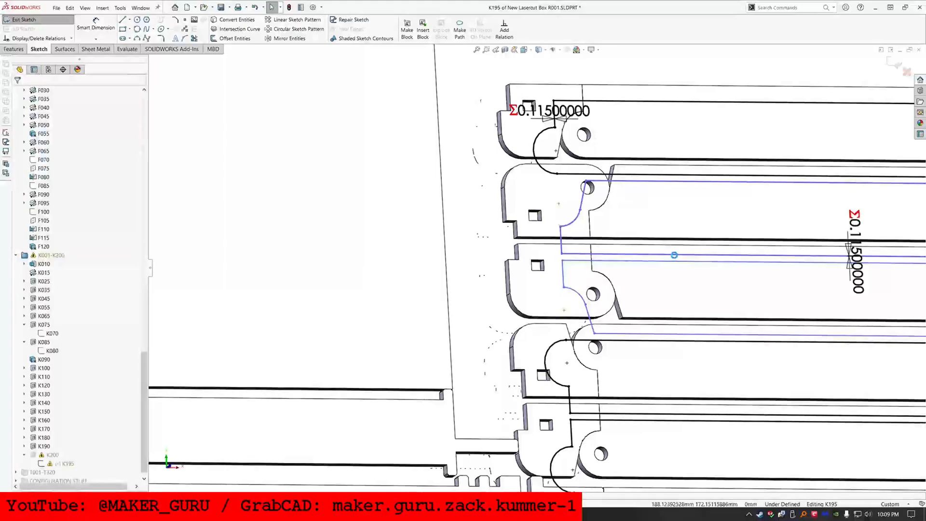
pyautogui.rightClick(675, 258)
pyautogui.click(695, 263)
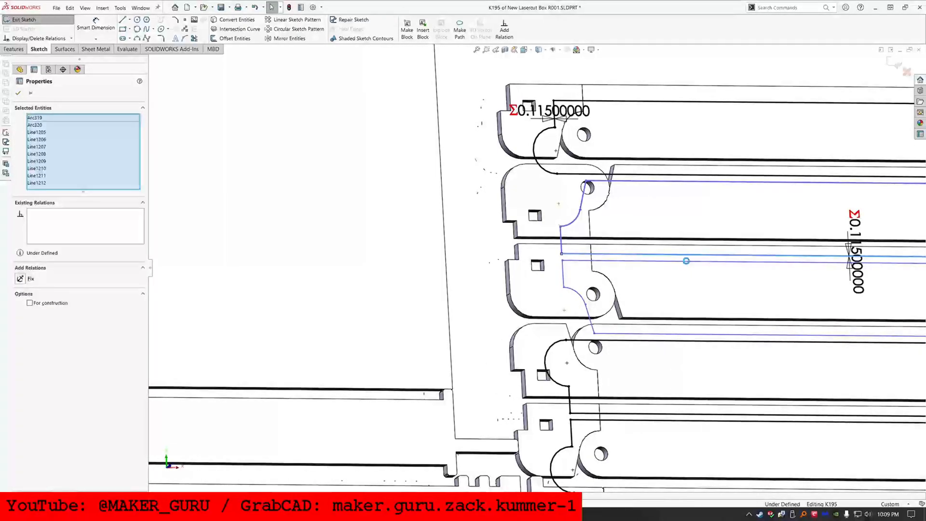
pyautogui.press('Delete')
pyautogui.rightClick(682, 257)
pyautogui.click(690, 264)
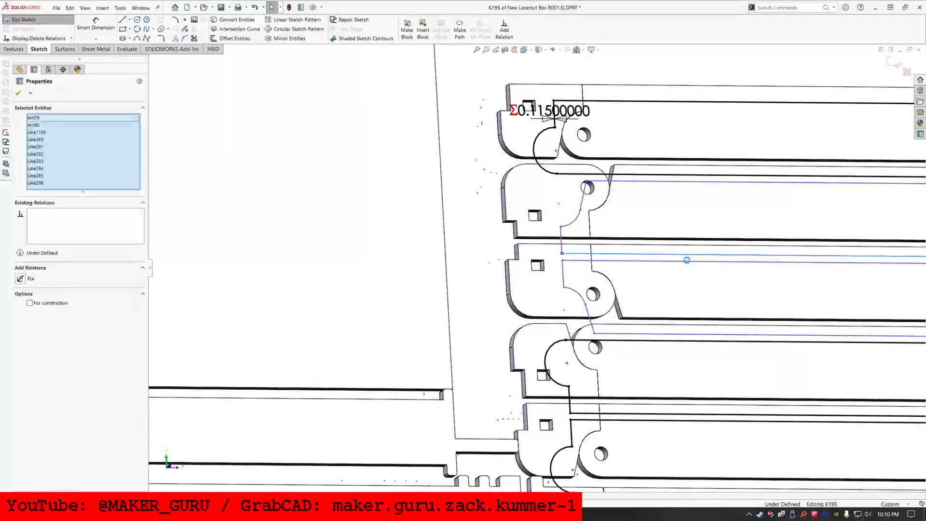
pyautogui.press('Delete')
pyautogui.rightClick(691, 263)
pyautogui.click(702, 268)
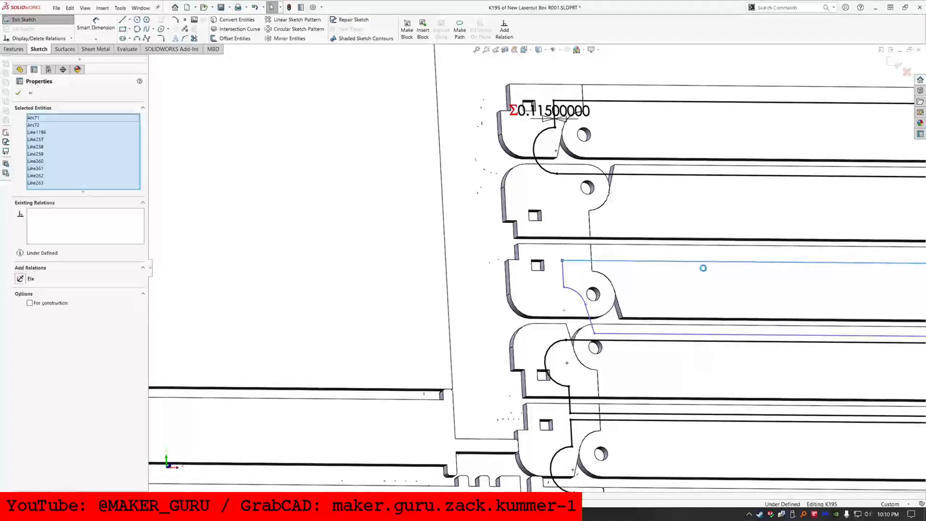
pyautogui.press('Delete')
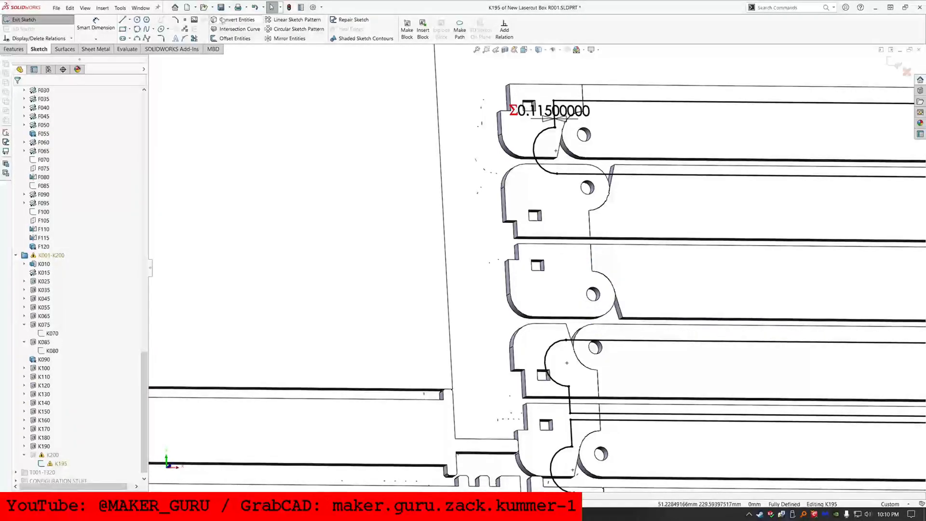
# Convert the four middle strip faces, two in each stack, into sketch entities
pyautogui.click(223, 20)
pyautogui.click(627, 290)
pyautogui.click(636, 208)
pyautogui.scroll(5, 539, 269)
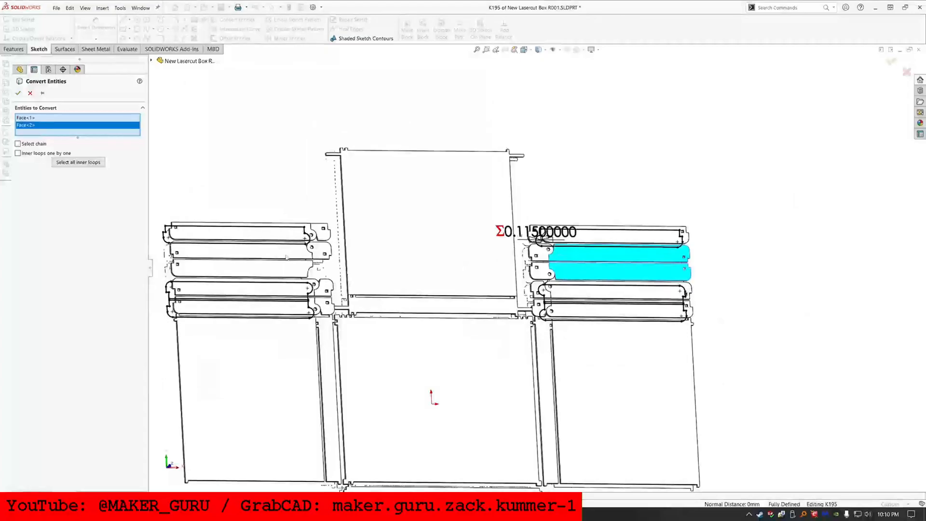
pyautogui.scroll(-2, 222, 246)
pyautogui.click(270, 273)
pyautogui.click(285, 254)
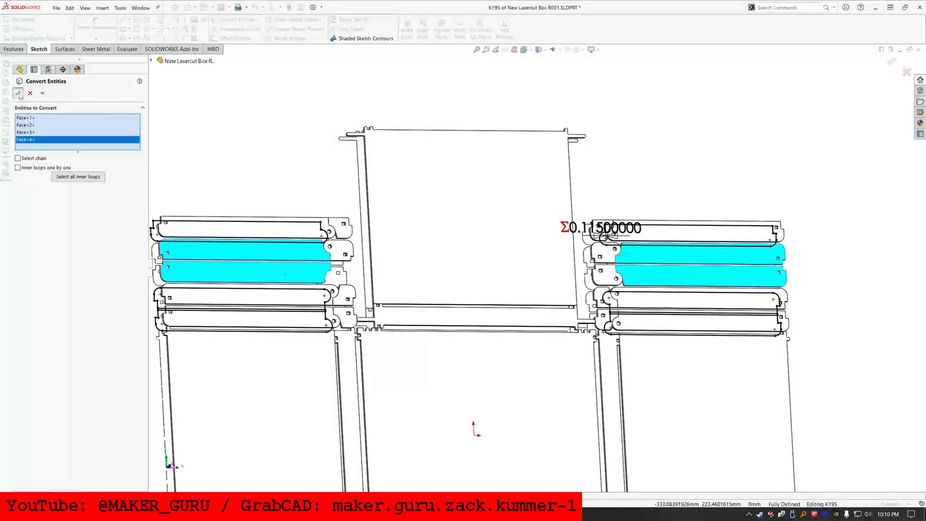
pyautogui.press('Return')
# Offset the four converted strip outlines in both stacks by 0.115 mm
pyautogui.scroll(-4, 385, 273)
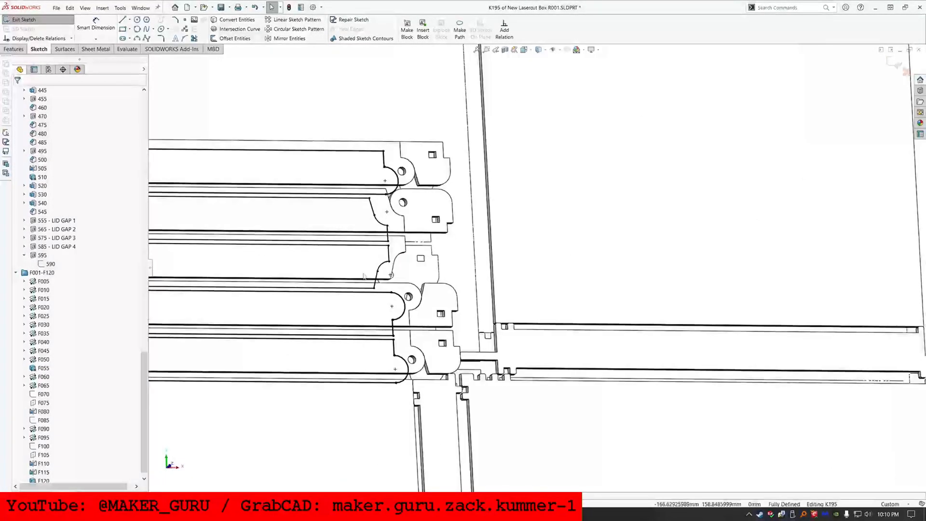
pyautogui.rightClick(380, 269)
pyautogui.click(399, 274)
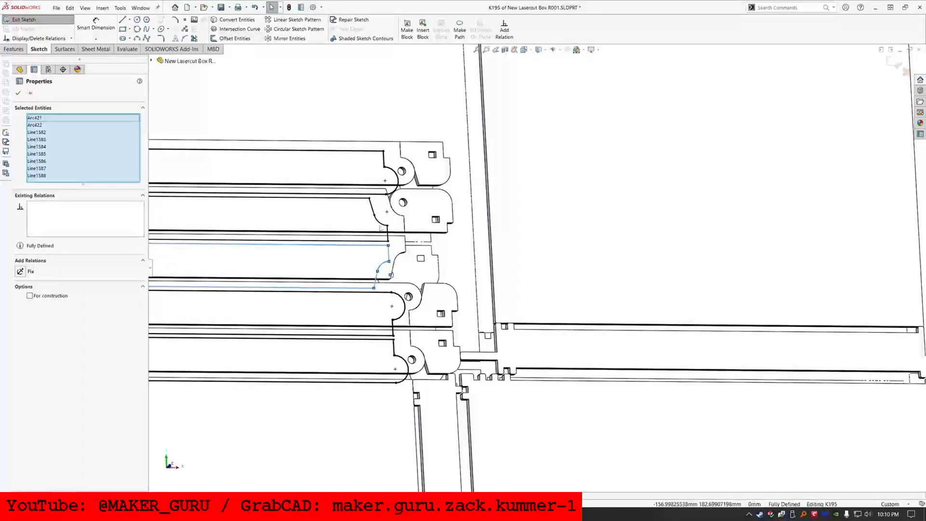
pyautogui.rightClick(380, 226)
pyautogui.click(401, 230)
pyautogui.scroll(7, 420, 235)
pyautogui.scroll(-2, 695, 259)
pyautogui.scroll(-6, 741, 257)
pyautogui.rightClick(409, 278)
pyautogui.click(429, 282)
pyautogui.rightClick(414, 250)
pyautogui.click(440, 273)
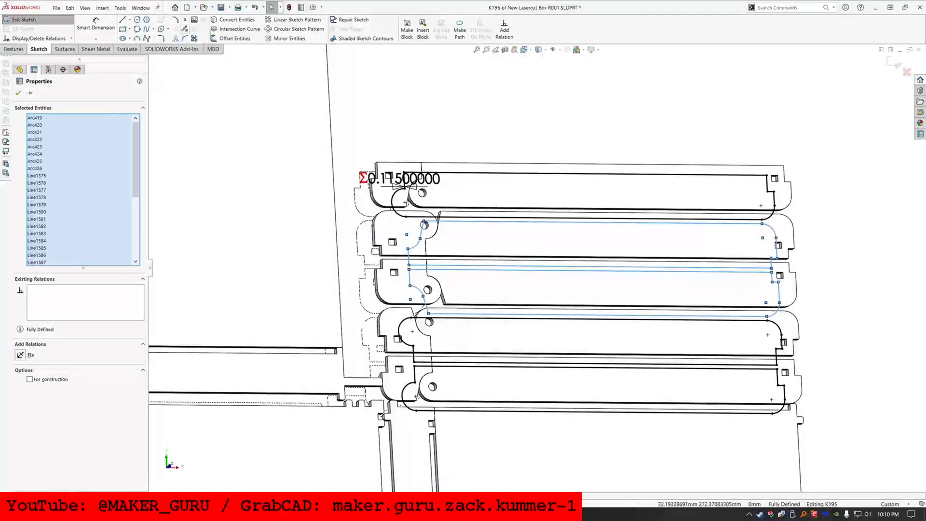
pyautogui.click(231, 38)
pyautogui.write('.1')
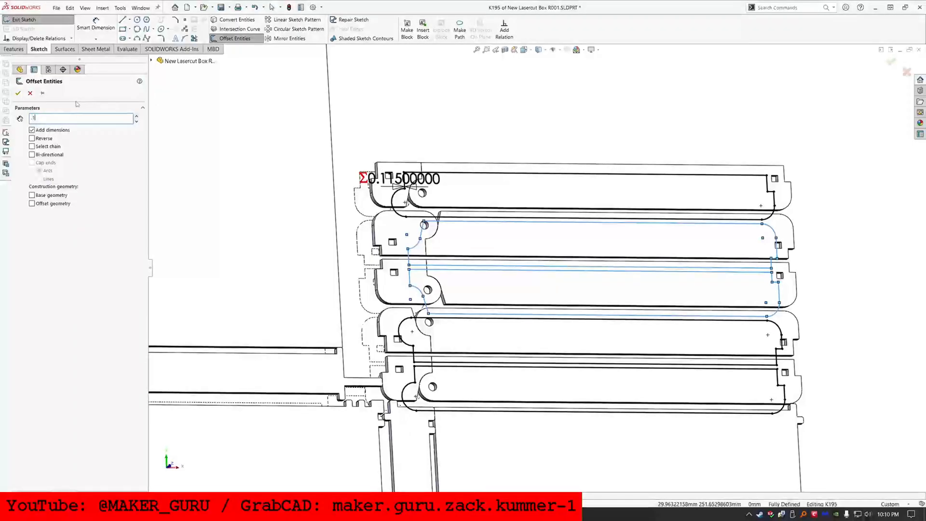
pyautogui.click(17, 93)
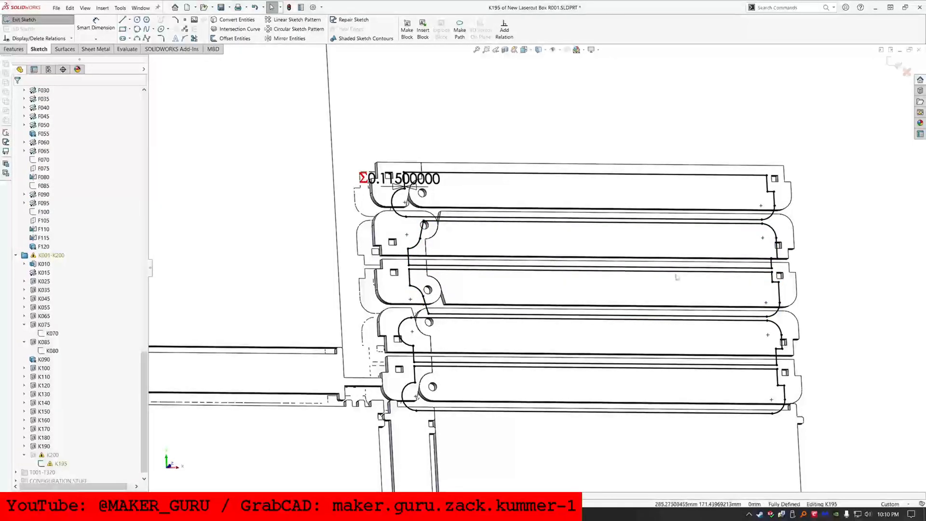
# Move the offset dimension clear of the left stack beside the centre panel and exit sketch K195
pyautogui.scroll(3, 524, 284)
pyautogui.scroll(-2, 302, 266)
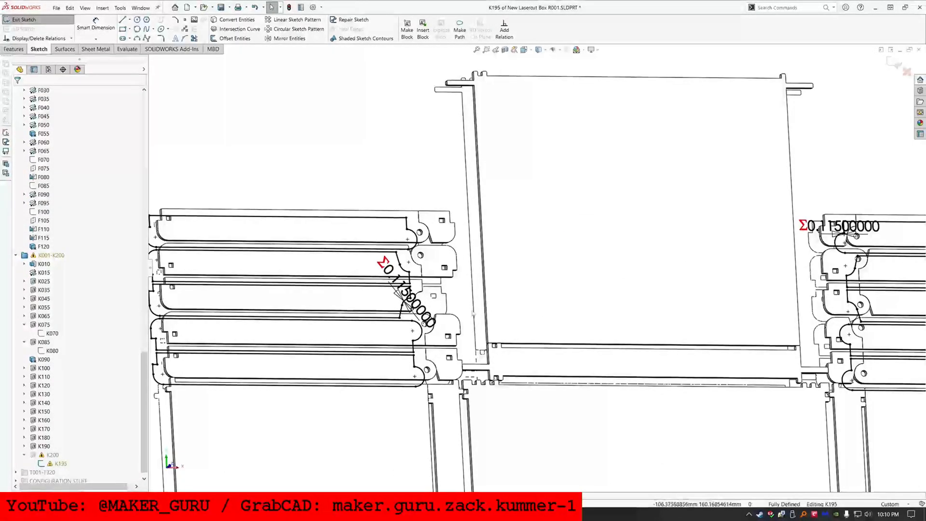
pyautogui.moveTo(414, 284); pyautogui.dragTo(484, 159)
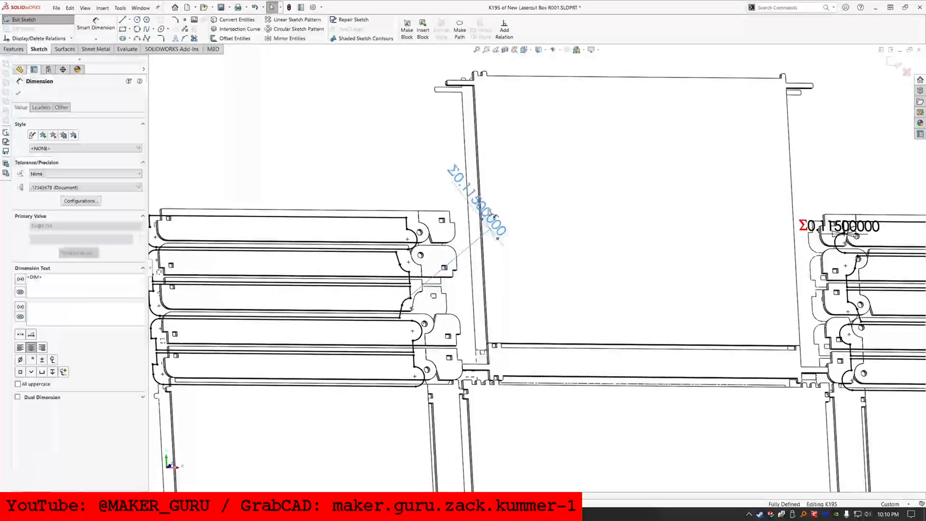
pyautogui.scroll(4, 531, 269)
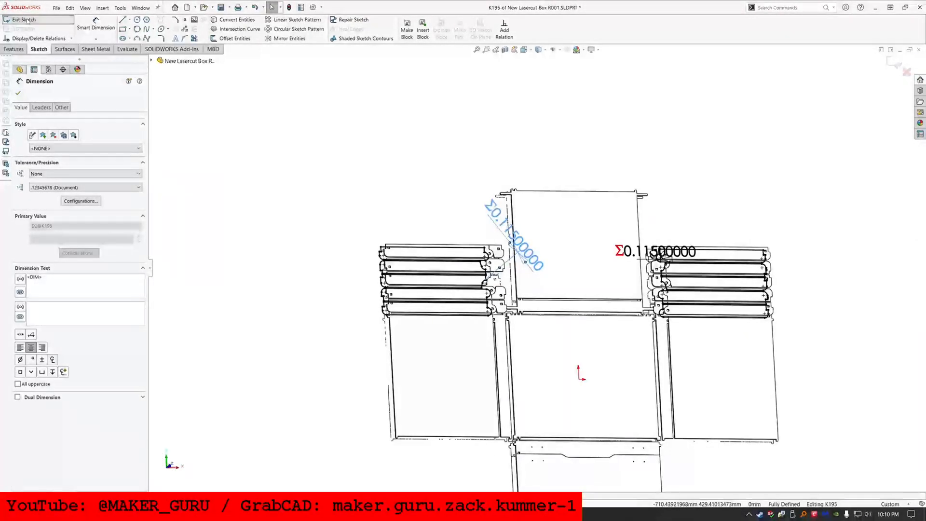
pyautogui.click(28, 19)
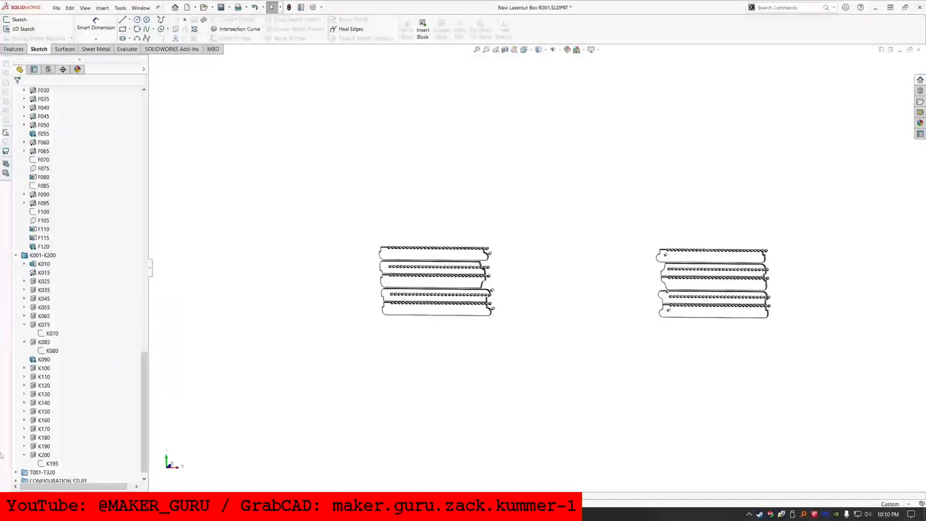
# Inspect the T001-T320 and CONFIGURATION STUFF feature folders and select the Default configuration
pyautogui.scroll(-1, 41, 465)
pyautogui.click(17, 464)
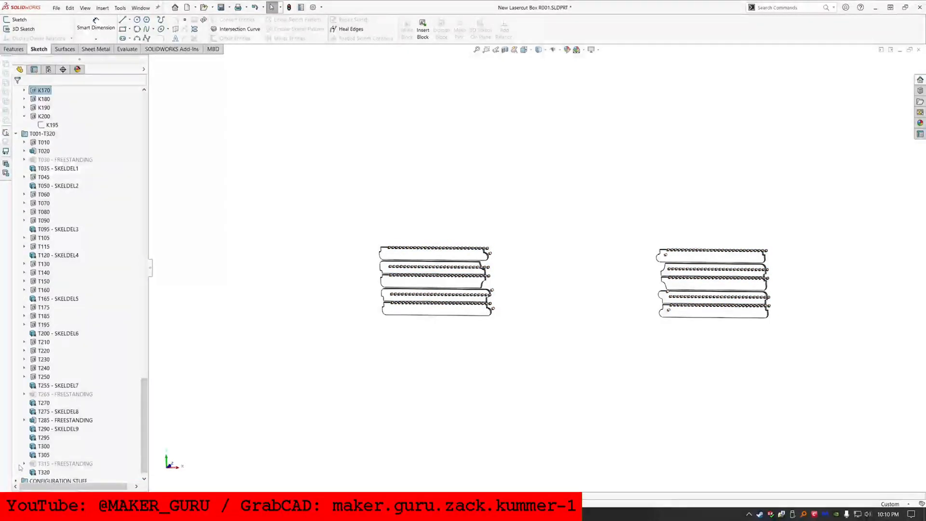
pyautogui.scroll(-1, 32, 439)
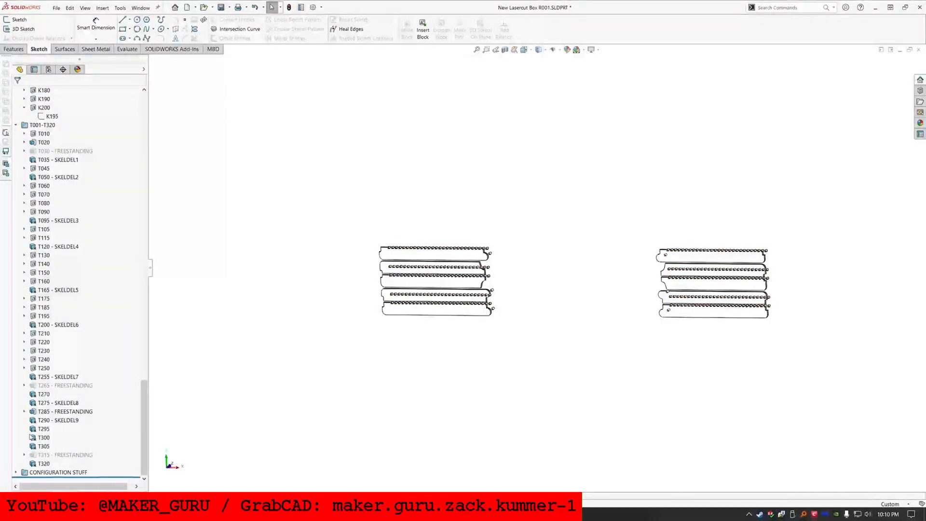
pyautogui.click(16, 472)
pyautogui.moveTo(147, 435); pyautogui.dragTo(89, 89)
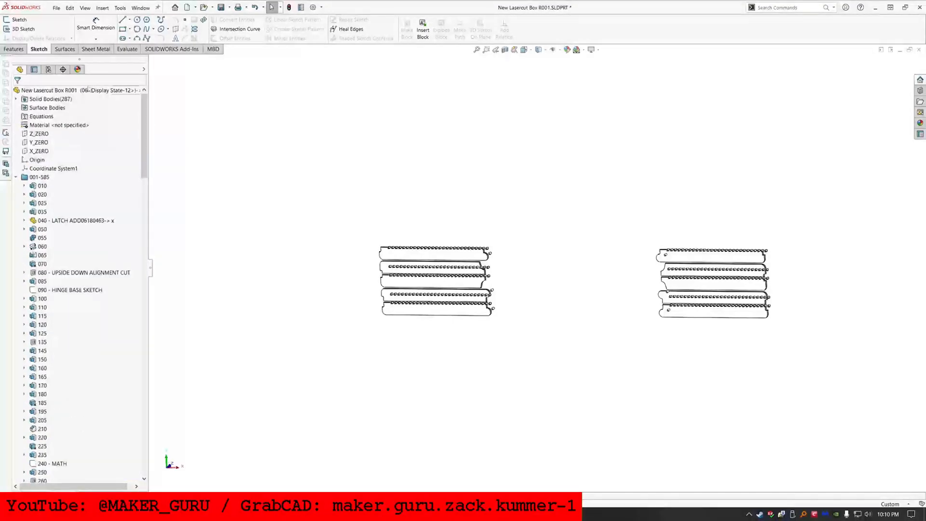
pyautogui.click(49, 70)
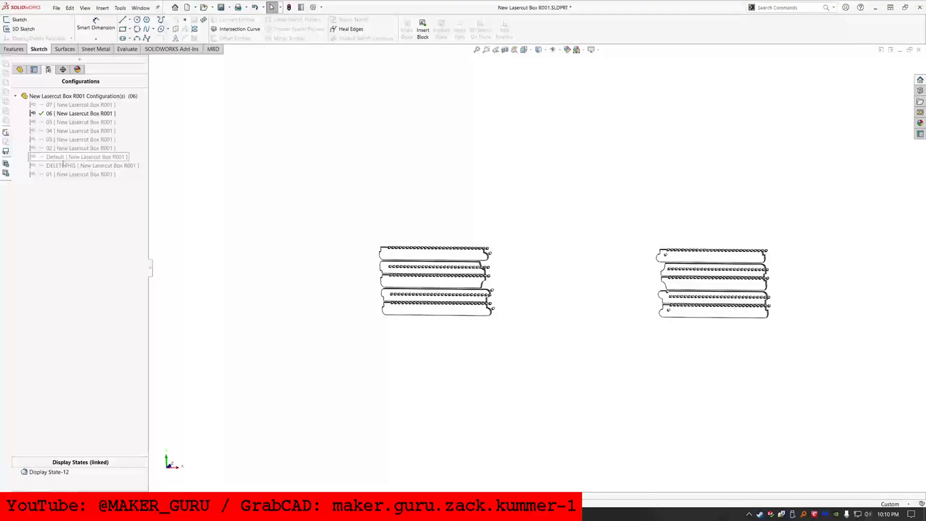
pyautogui.click(70, 157)
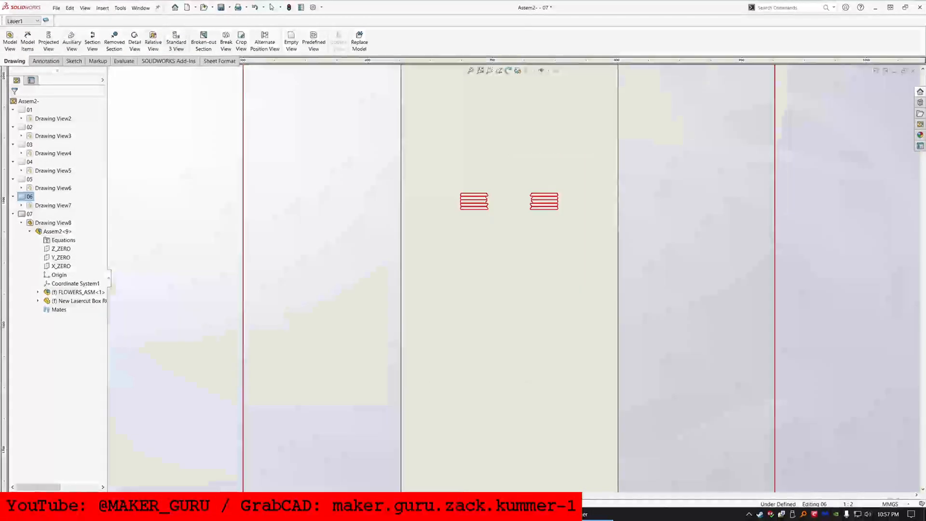
# In the Assem2- drawing, set the scale of sheets 06, 05, 04 and 03 to 1:1
pyautogui.rightClick(32, 197)
pyautogui.click(70, 271)
pyautogui.rightClick(29, 179)
pyautogui.click(57, 239)
pyautogui.press('Return')
pyautogui.rightClick(28, 163)
pyautogui.click(58, 222)
pyautogui.moveTo(445, 212); pyautogui.dragTo(391, 212)
pyautogui.write('1')
pyautogui.press('Return')
pyautogui.rightClick(29, 145)
pyautogui.click(58, 204)
pyautogui.write('1')
pyautogui.press('Return')
pyautogui.rightClick(29, 127)
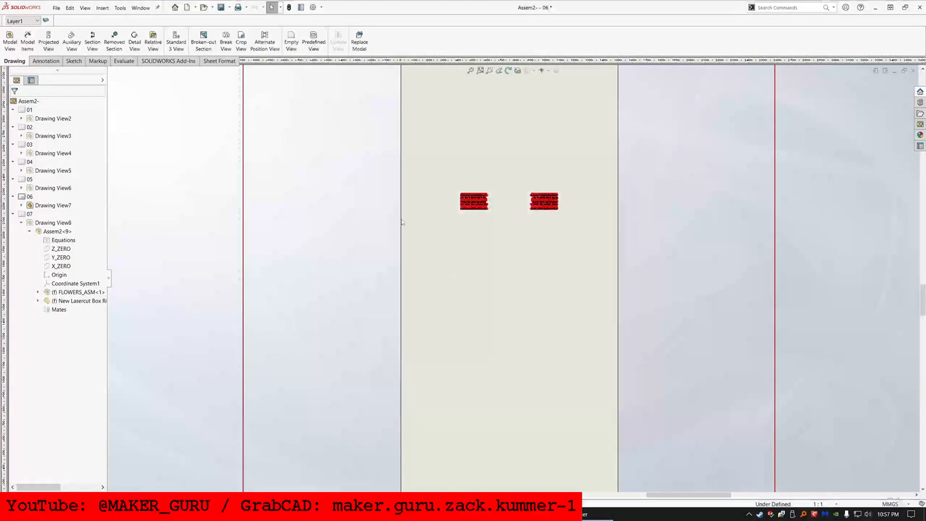
pyautogui.click(134, 494)
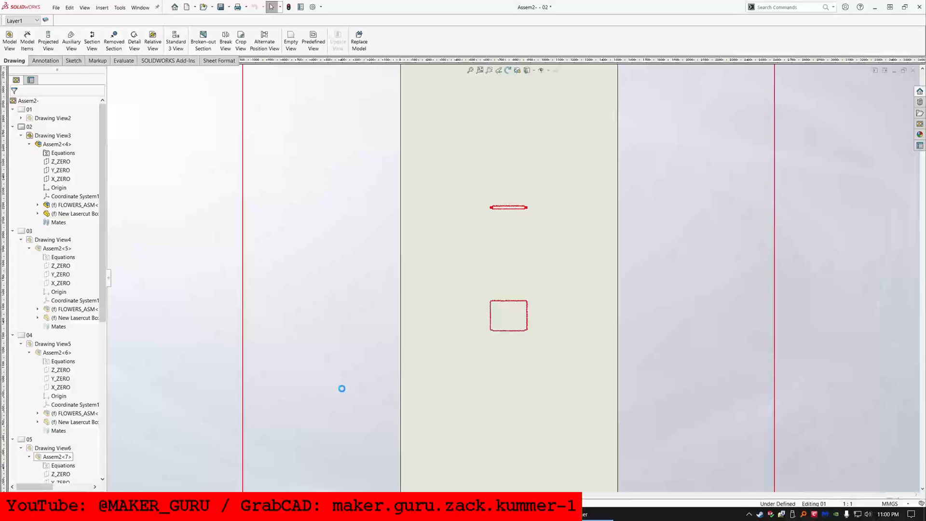
# Save the drawing under the name NEW LASER CUT BOX DXF GENERATOR
pyautogui.click(230, 7)
pyautogui.click(236, 27)
pyautogui.write('NEW LASER CUT BOX DXF GENERATOR')
pyautogui.press('Return')
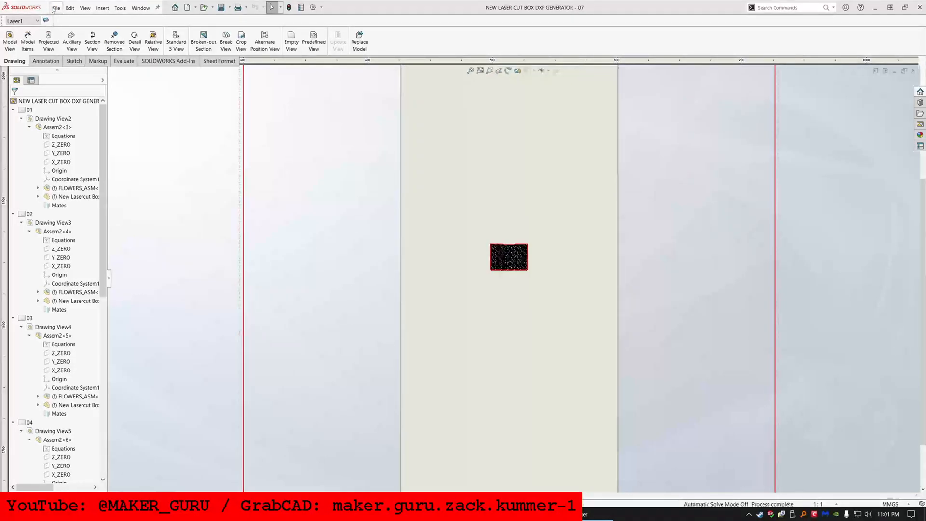
# Export the drawing as NEW LASER CUT BOX DXF GENERATOR.DXF with custom SOLIDWORKS-to-DXF mapping disabled
pyautogui.click(56, 8)
pyautogui.click(70, 68)
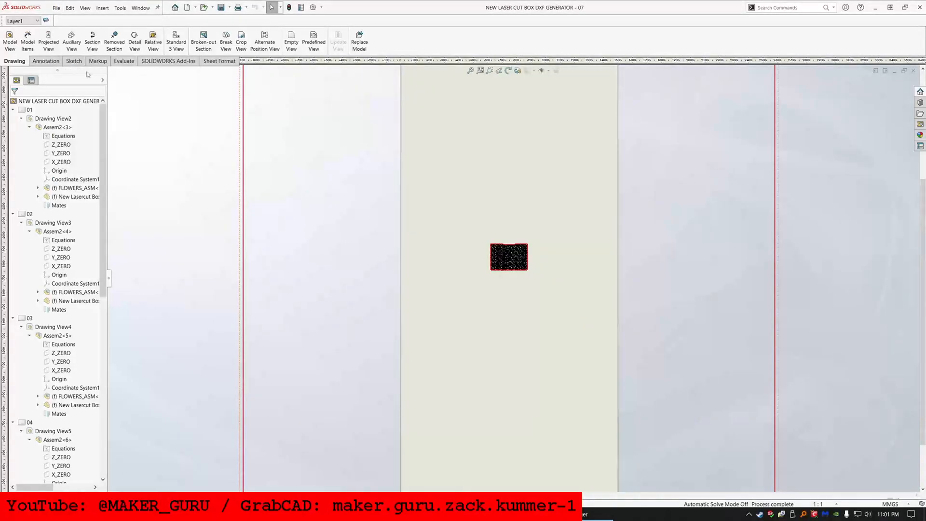
pyautogui.click(122, 225)
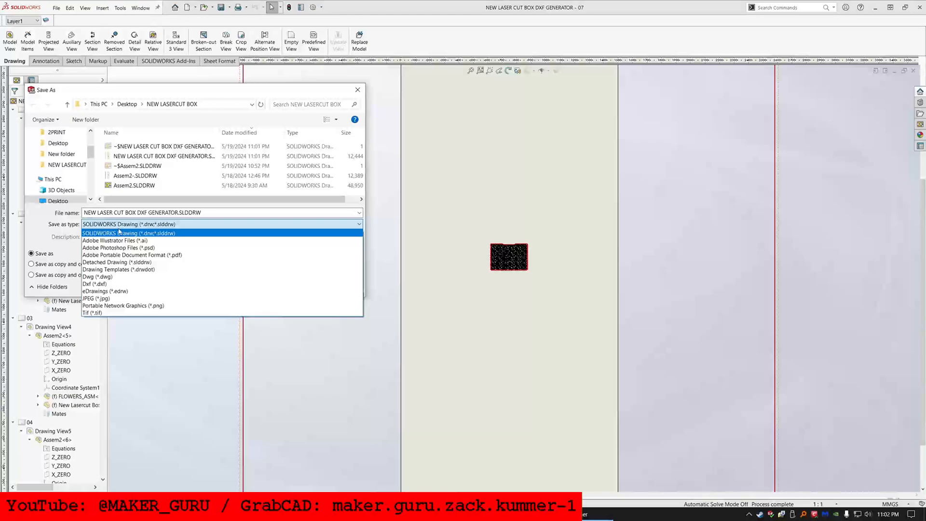
pyautogui.click(121, 284)
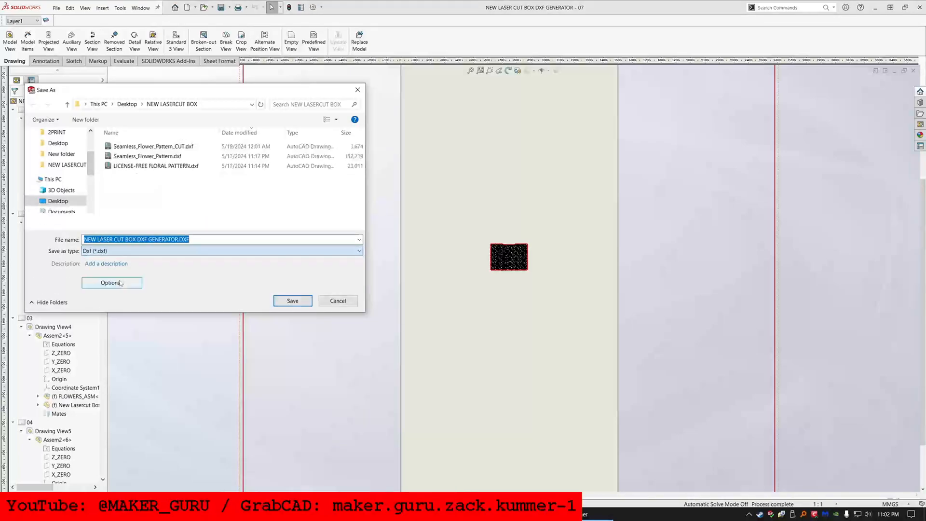
pyautogui.click(128, 286)
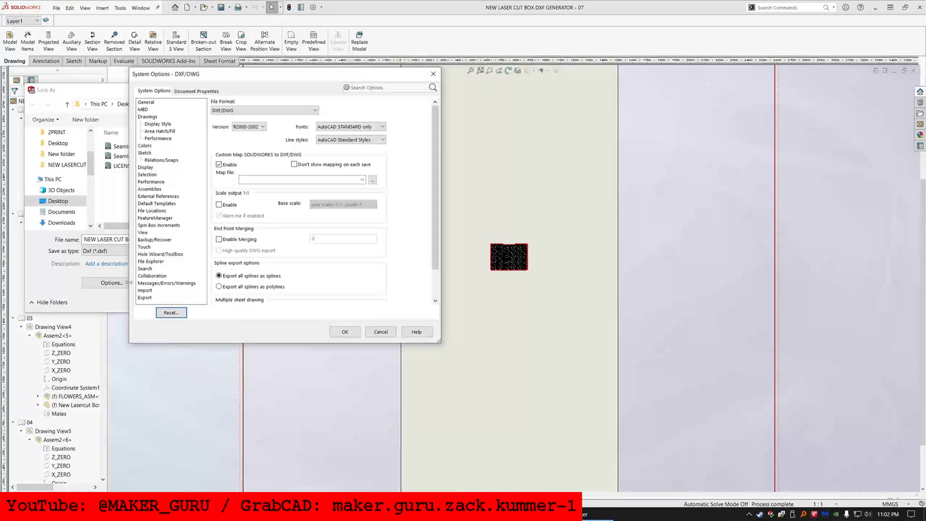
pyautogui.click(221, 165)
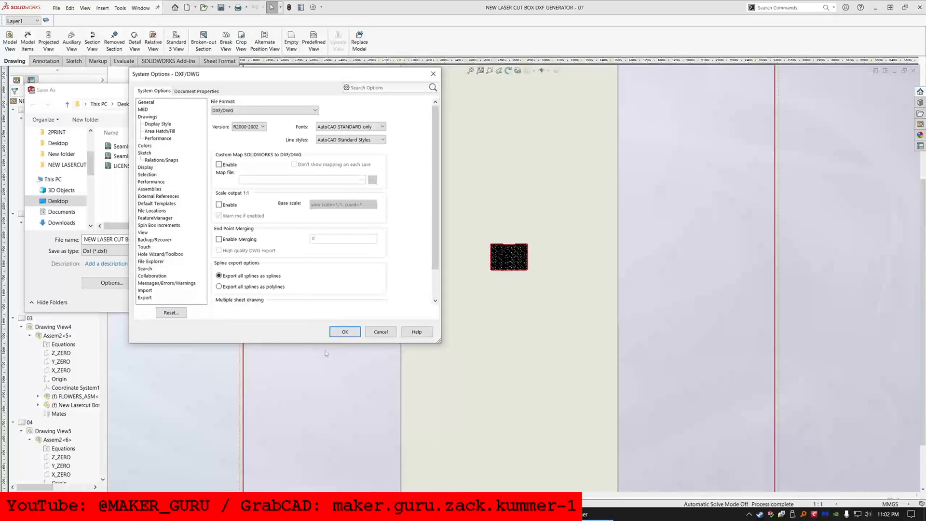
pyautogui.click(345, 332)
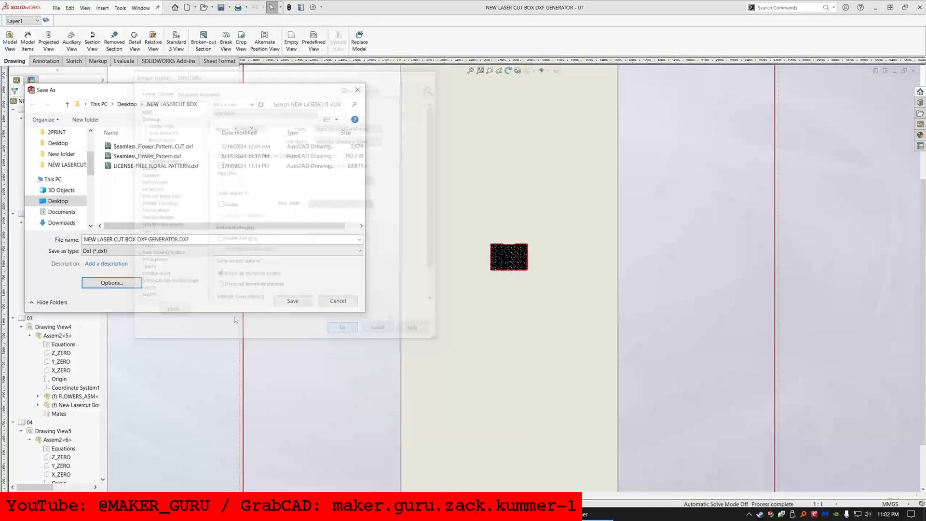
pyautogui.click(293, 301)
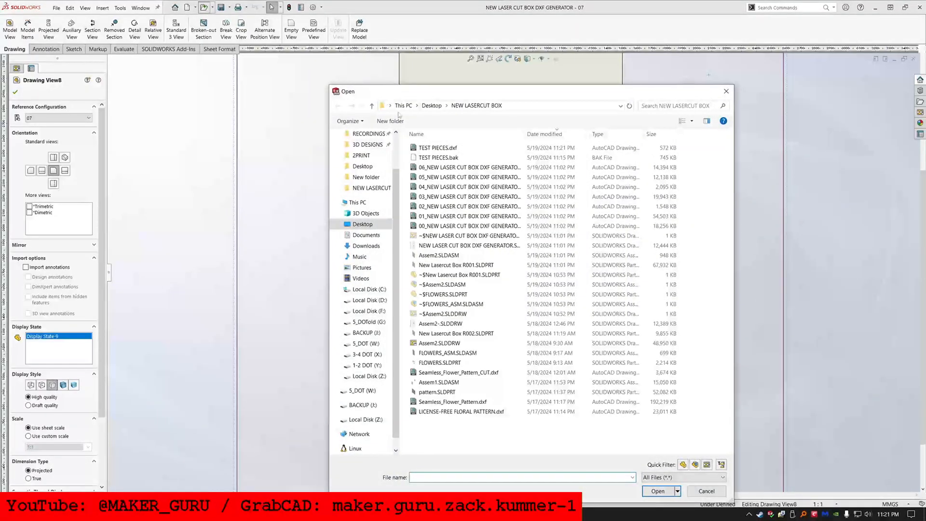
# Import TEST PIECES.dxf into a new part as a 2D sketch in millimetres and extrude it 3.11 mm, blind
pyautogui.doubleClick(444, 148)
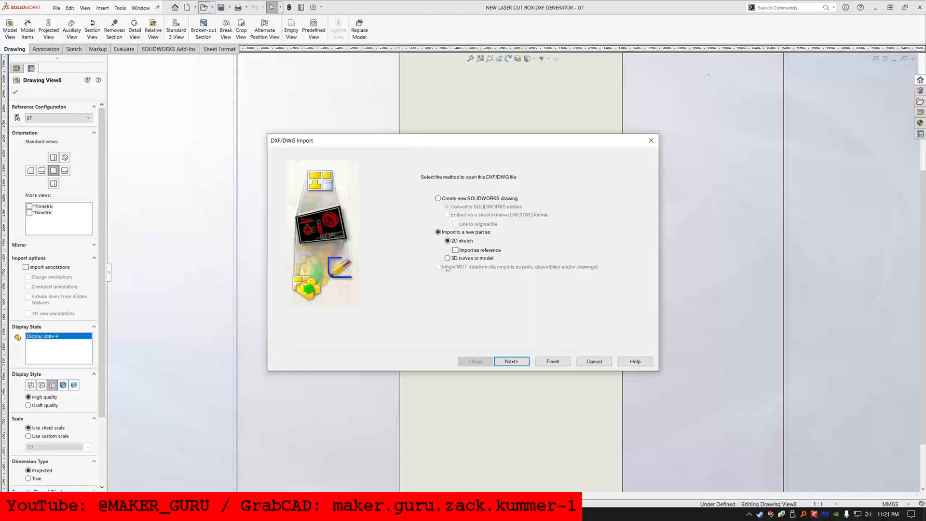
pyautogui.click(517, 365)
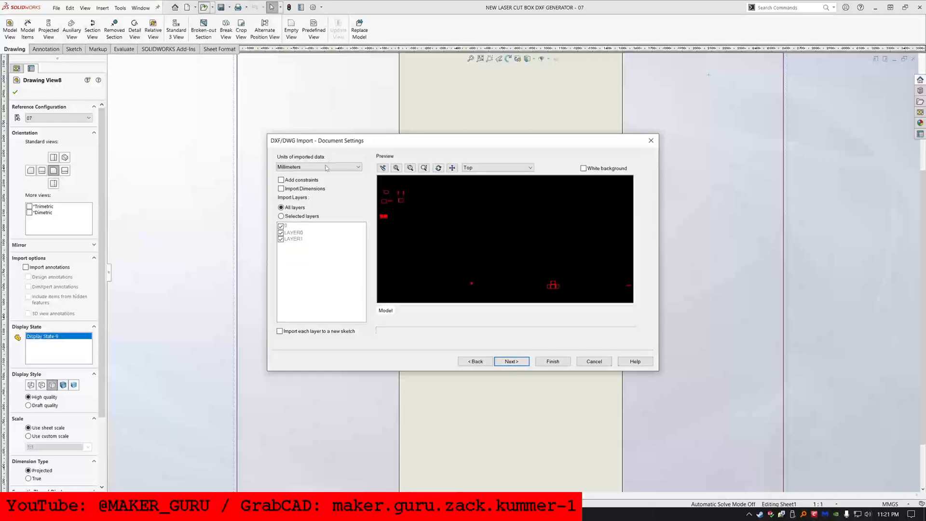
pyautogui.click(553, 361)
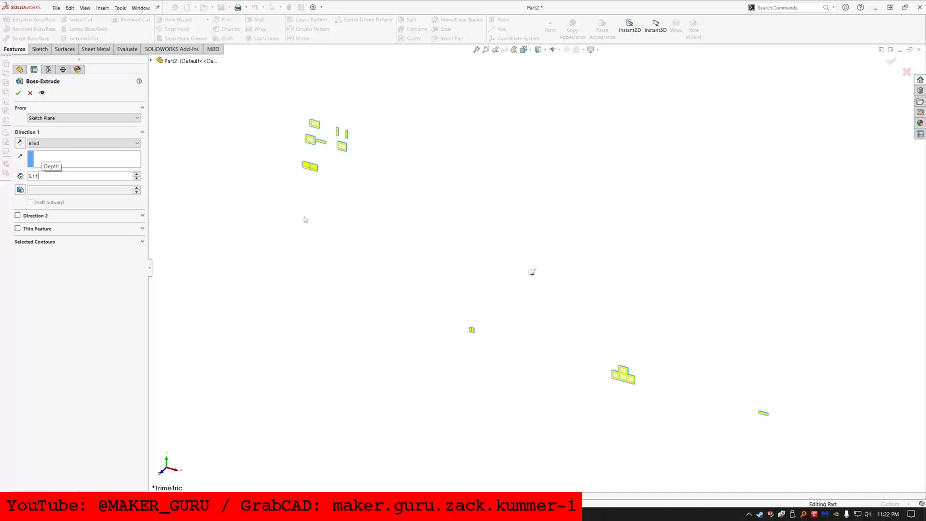
pyautogui.press('Return')
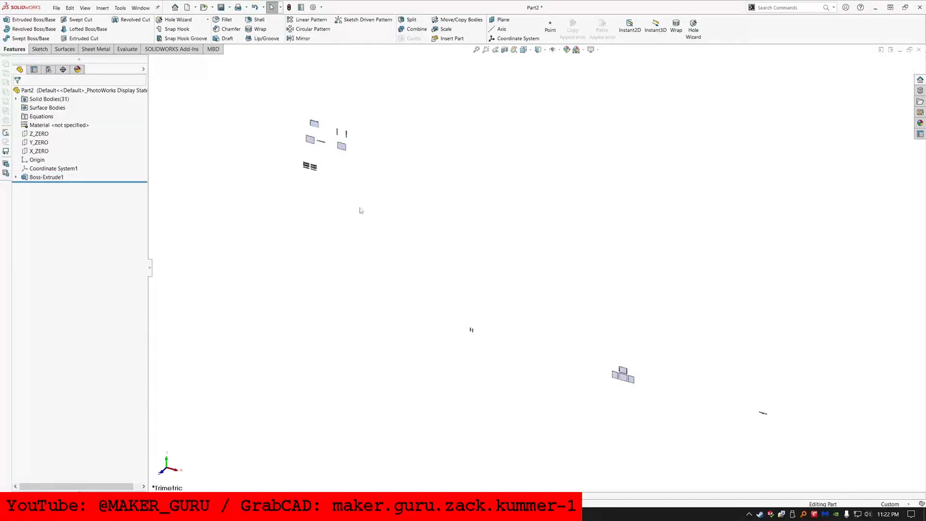
# Move one loose hinge strip body face to face against its matching strip using coincident mates
pyautogui.scroll(10, 490, 262)
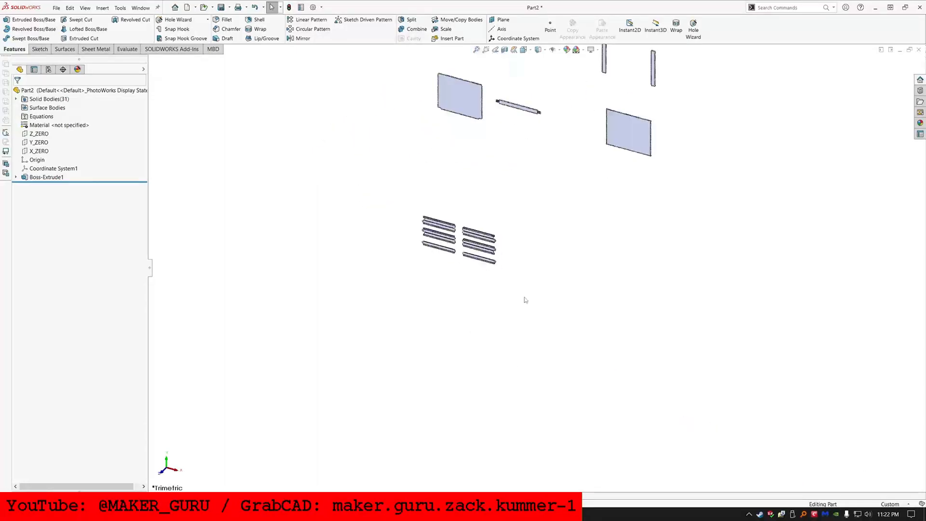
pyautogui.moveTo(466, 264); pyautogui.dragTo(513, 170, button='middle')
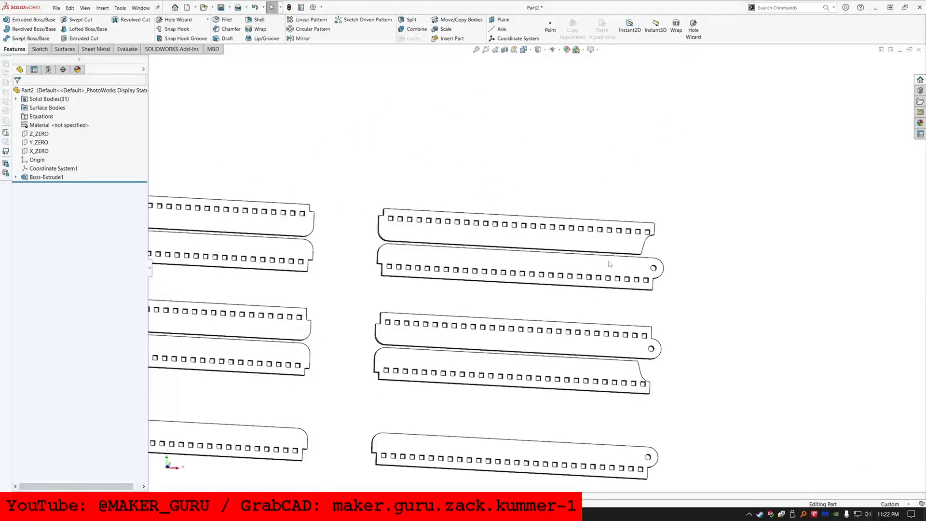
pyautogui.scroll(3, 574, 256)
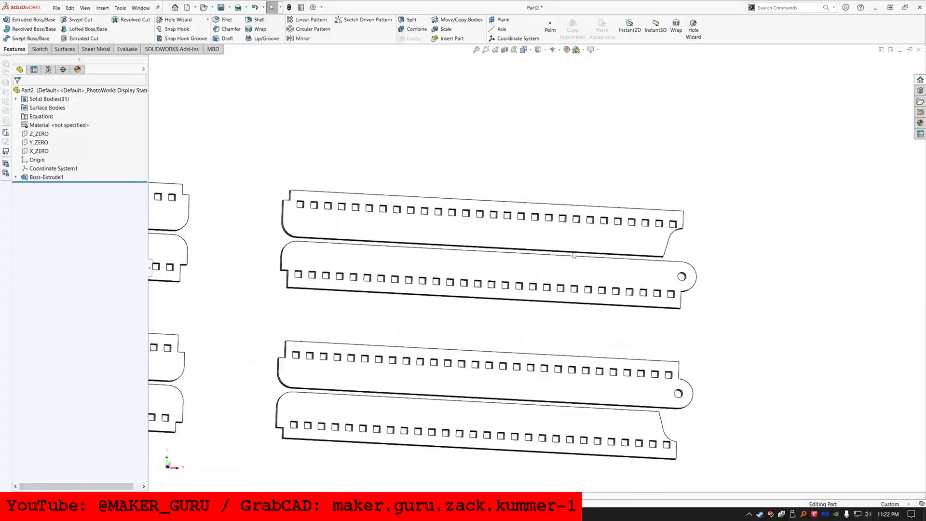
pyautogui.click(451, 21)
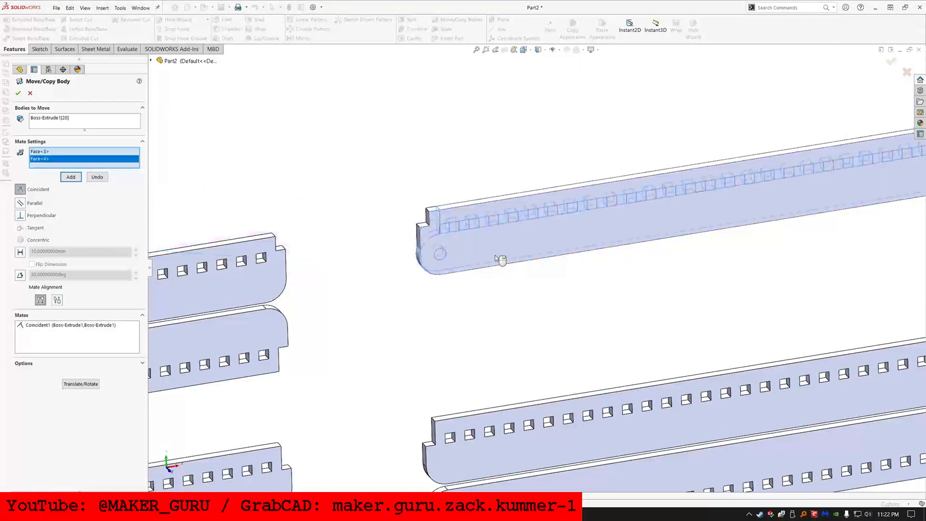
pyautogui.rightClick(494, 255)
pyautogui.scroll(-3, 496, 231)
pyautogui.moveTo(572, 282); pyautogui.dragTo(501, 333, button='middle')
pyautogui.click(72, 326)
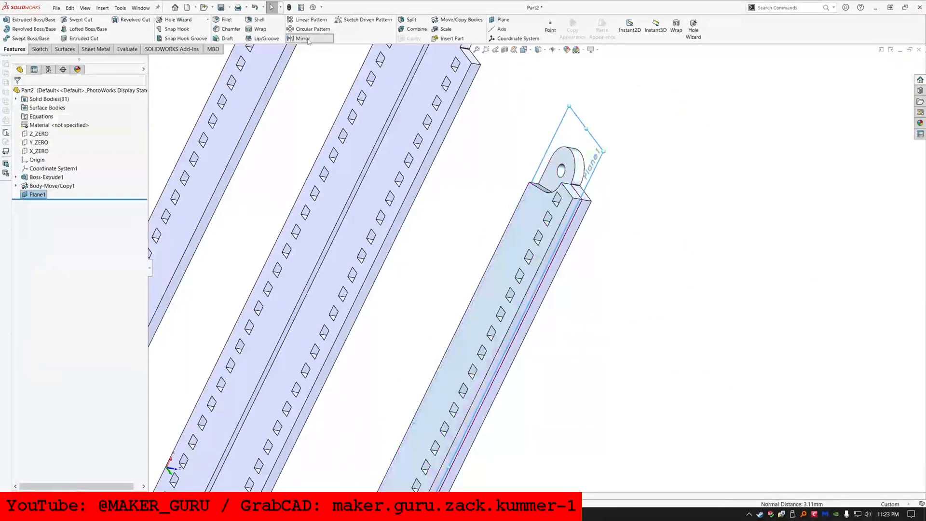
# Mirror the stacked hinge strips about the plane on their outer face and choose the next notched strip body for moving
pyautogui.click(303, 38)
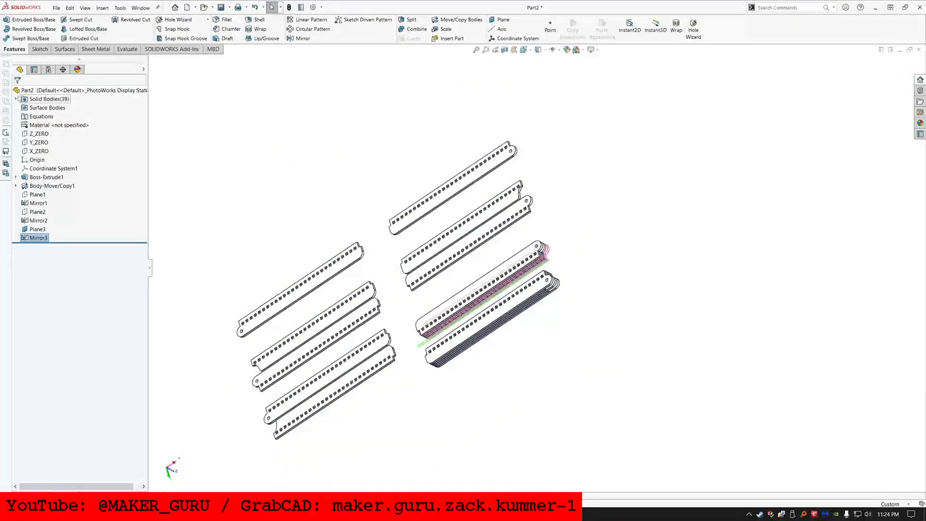
pyautogui.click(39, 455)
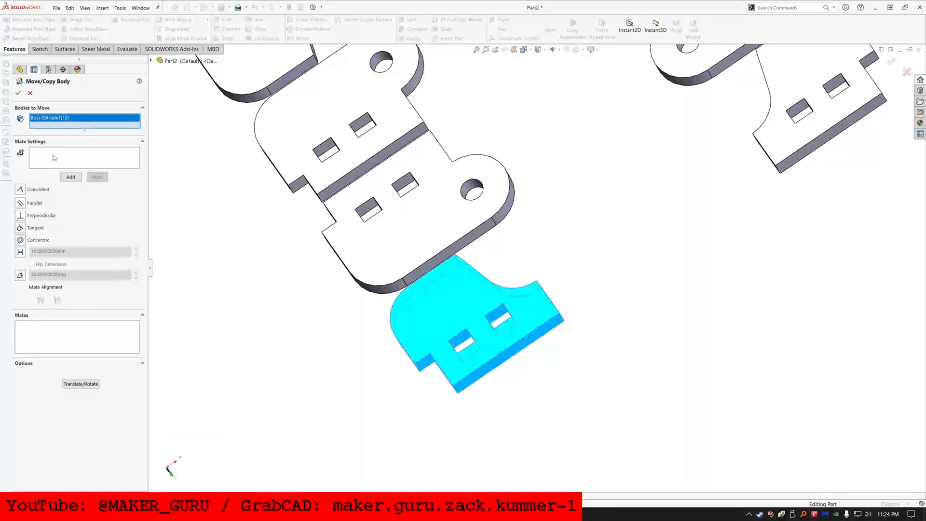
pyautogui.moveTo(270, 222); pyautogui.dragTo(205, 197, button='middle')
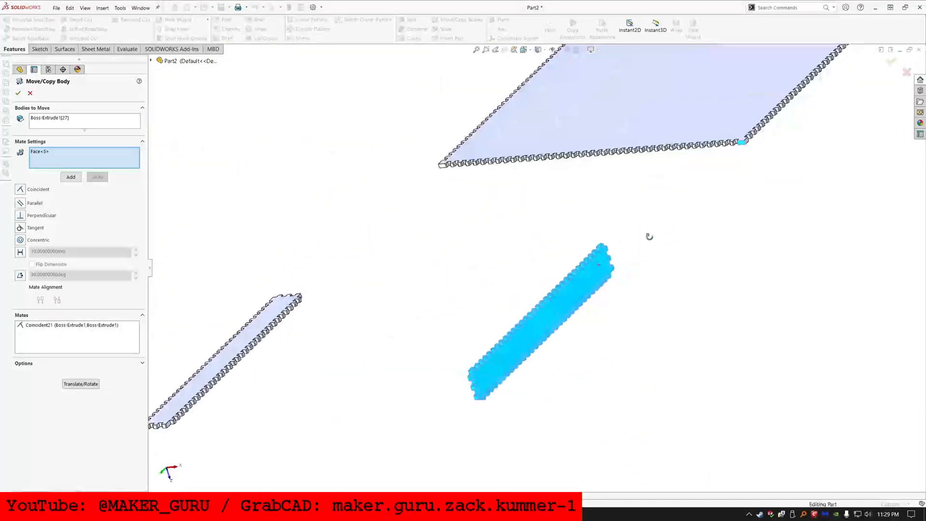
# Position the first long finger-jointed side panel against the large panel's edge with coincident face mates
pyautogui.scroll(3, 718, 169)
pyautogui.click(713, 167)
pyautogui.scroll(-10, 431, 251)
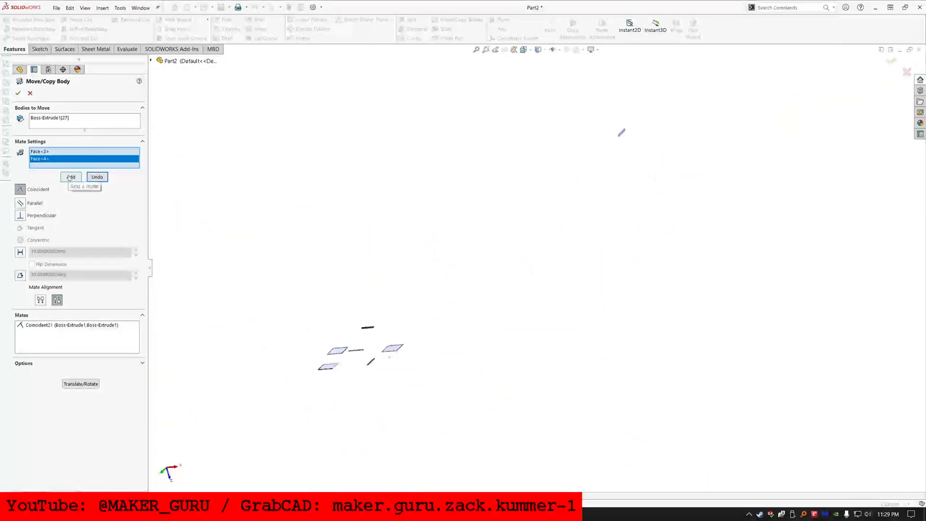
pyautogui.scroll(10, 627, 135)
pyautogui.click(627, 139)
pyautogui.scroll(-8, 484, 364)
pyautogui.scroll(10, 559, 278)
pyautogui.click(544, 265)
pyautogui.click(71, 177)
pyautogui.click(51, 332)
pyautogui.click(50, 332)
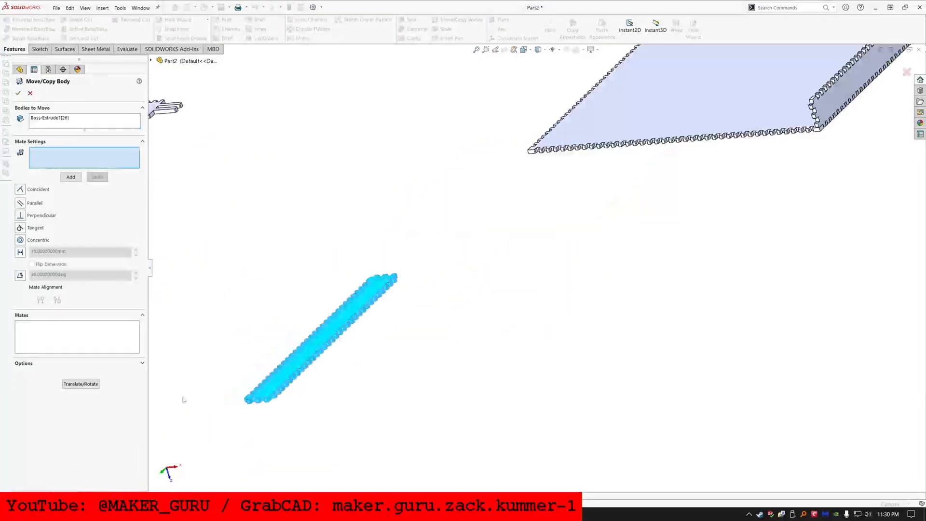
# Move the second long side panel against the opposite edge of the large panel
pyautogui.scroll(5, 589, 157)
pyautogui.scroll(3, 588, 157)
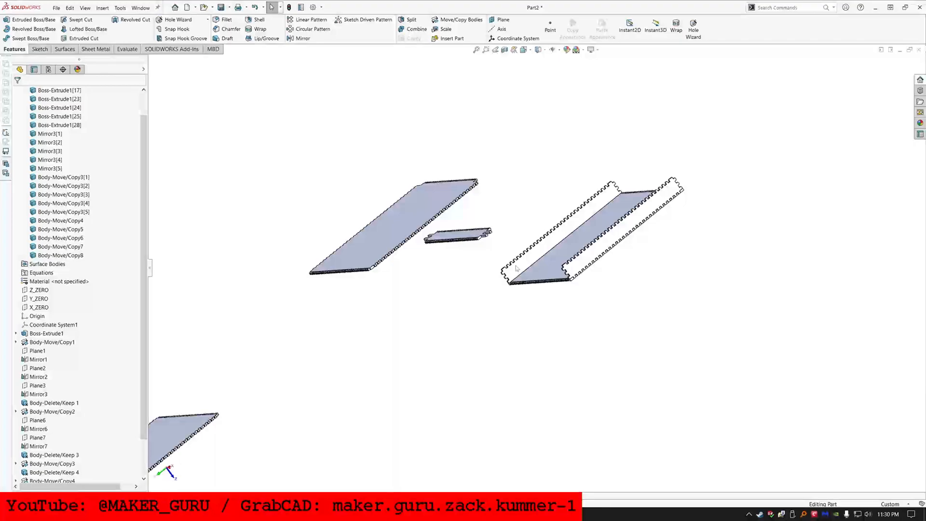
pyautogui.moveTo(516, 268); pyautogui.dragTo(325, 216, button='middle')
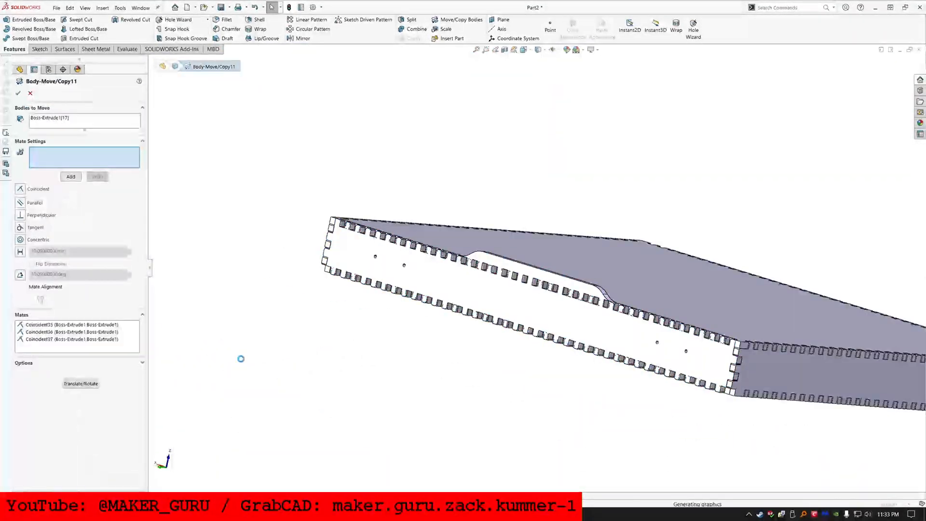
# Edit the front lid panel's body move, removing mates Coincident35 and Coincident36 and picking replacement faces
pyautogui.click(80, 332)
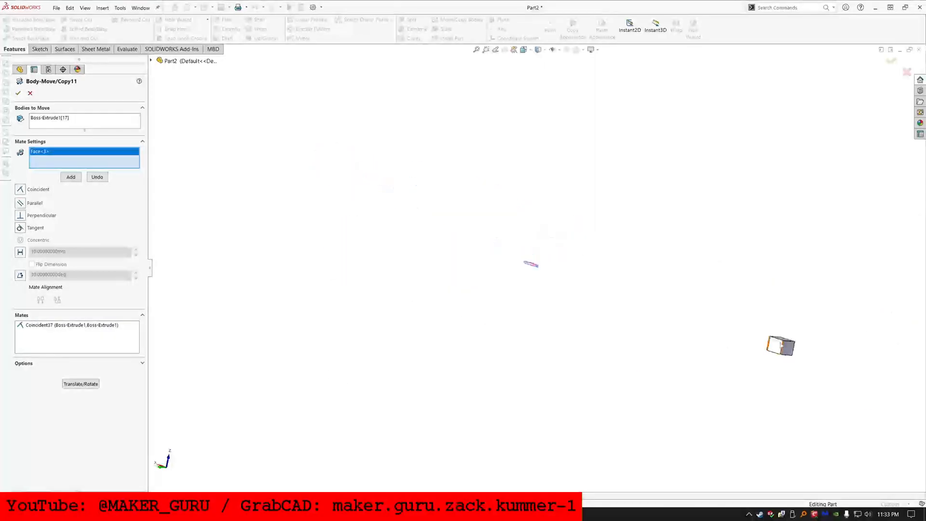
pyautogui.scroll(-10, 459, 210)
pyautogui.click(459, 211)
pyautogui.scroll(10, 453, 235)
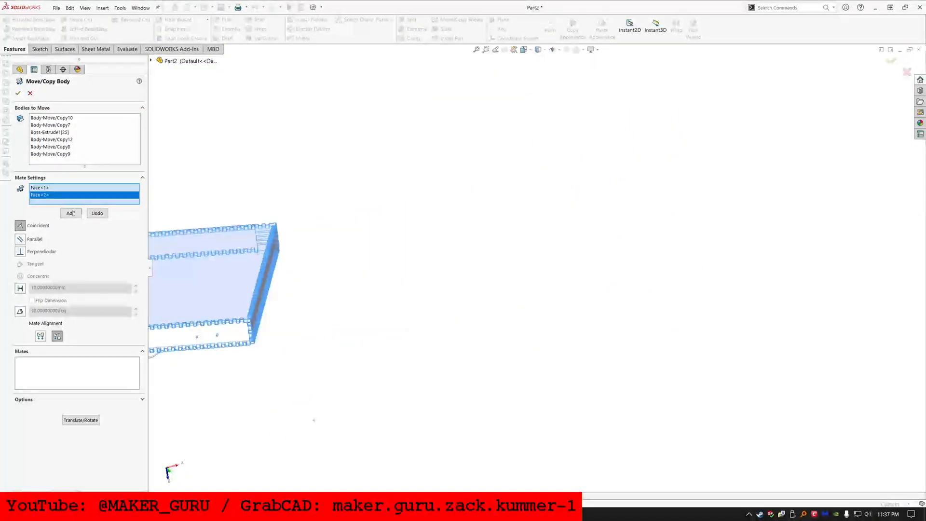
# Move the six lid panel bodies together toward the box with a coincident face mate
pyautogui.click(70, 213)
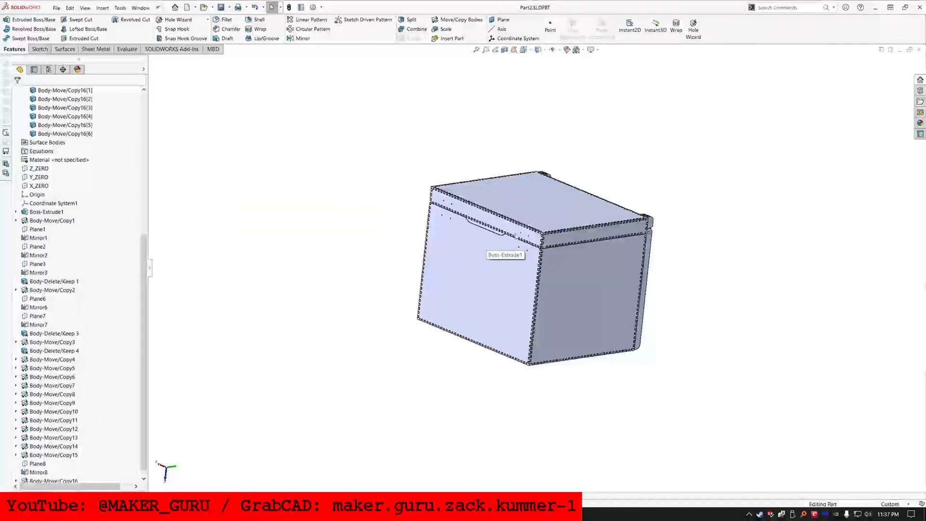
# Examine the assembled box's finger joints, lid seam, side panels and stacked hinge strips from several angles
pyautogui.scroll(-10, 515, 240)
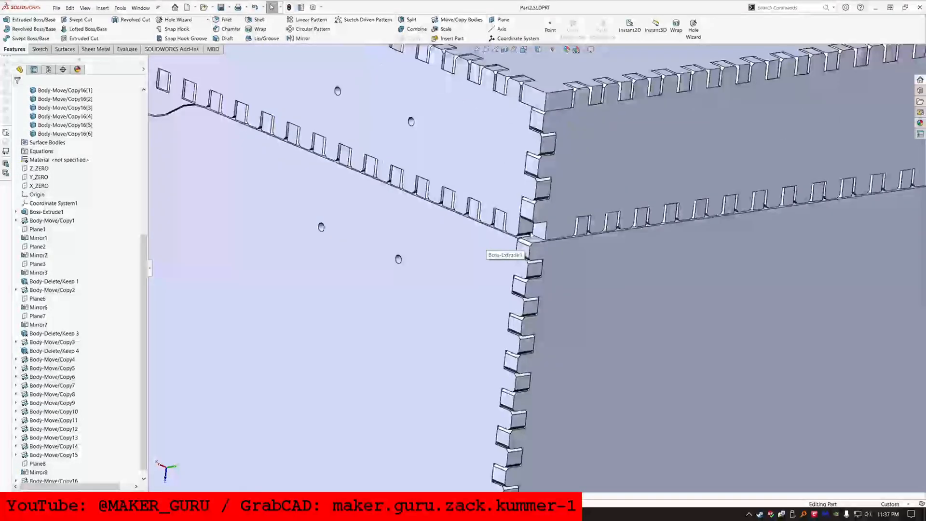
pyautogui.scroll(3, 569, 243)
pyautogui.scroll(-2, 789, 254)
pyautogui.moveTo(801, 242); pyautogui.dragTo(713, 169, button='middle')
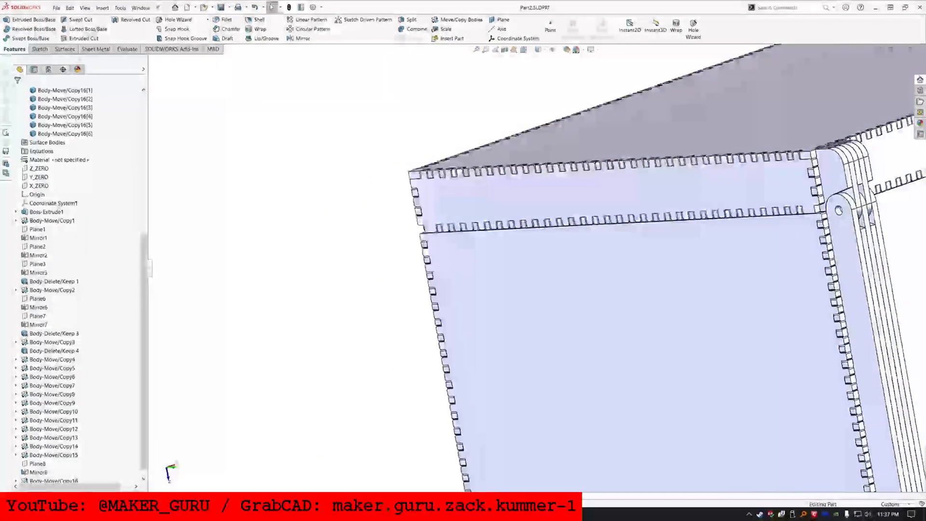
pyautogui.scroll(2, 802, 216)
pyautogui.moveTo(802, 216)
pyautogui.mouseDown(button='middle')
pyautogui.moveTo(743, 215)
pyautogui.moveTo(805, 229)
pyautogui.mouseUp(button='middle')
pyautogui.scroll(5, 687, 357)
pyautogui.scroll(-5, 687, 358)
pyautogui.scroll(5, 651, 333)
pyautogui.scroll(-4, 381, 135)
pyautogui.moveTo(381, 135); pyautogui.dragTo(511, 193, button='middle')
pyautogui.scroll(2, 519, 239)
pyautogui.scroll(-2, 520, 239)
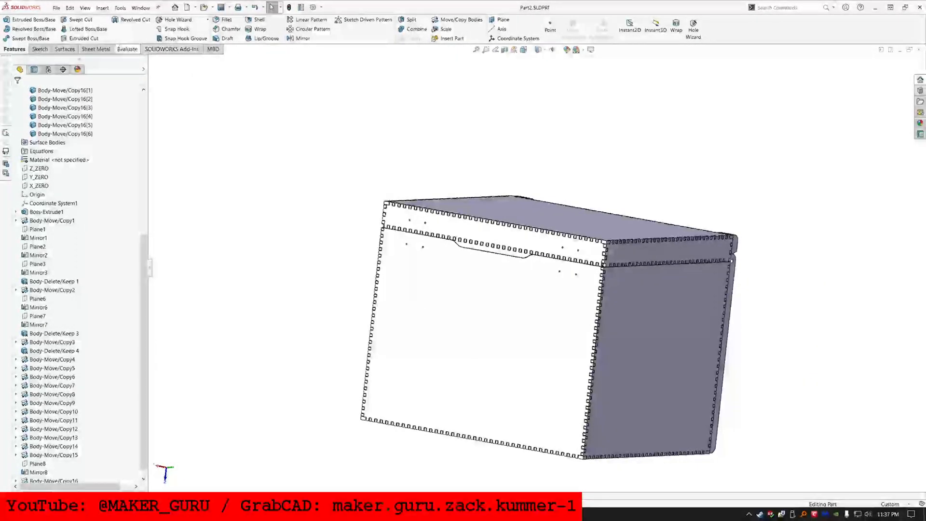
# Run interference detection on the whole part and examine the front corner joint at the lid seam
pyautogui.click(120, 48)
pyautogui.click(56, 36)
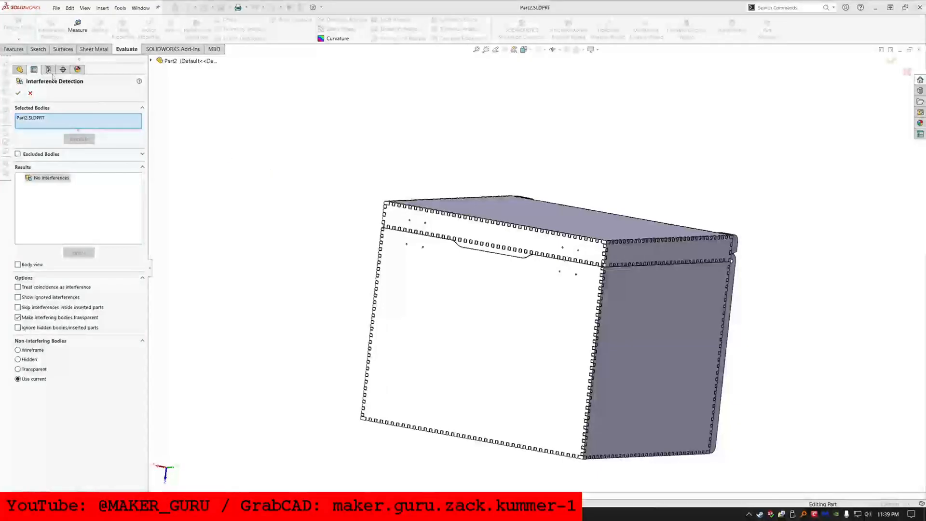
pyautogui.click(30, 93)
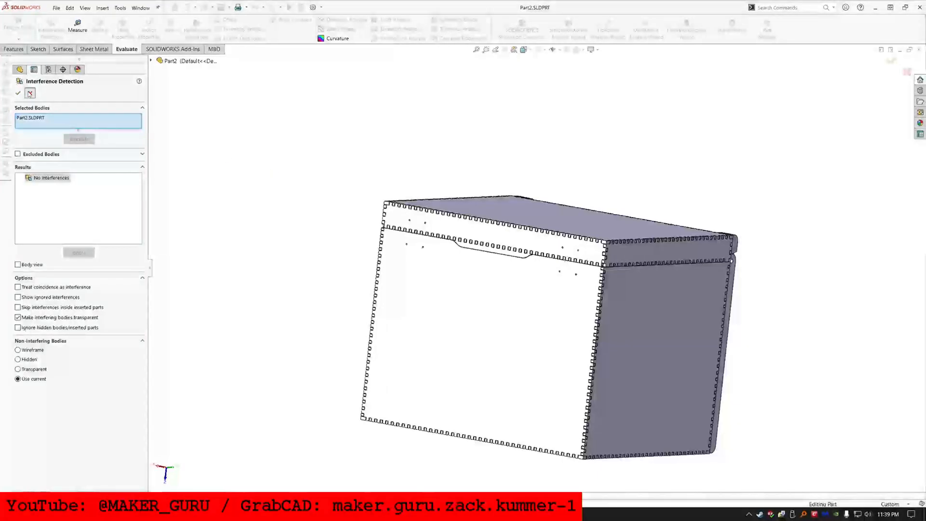
pyautogui.scroll(-10, 604, 239)
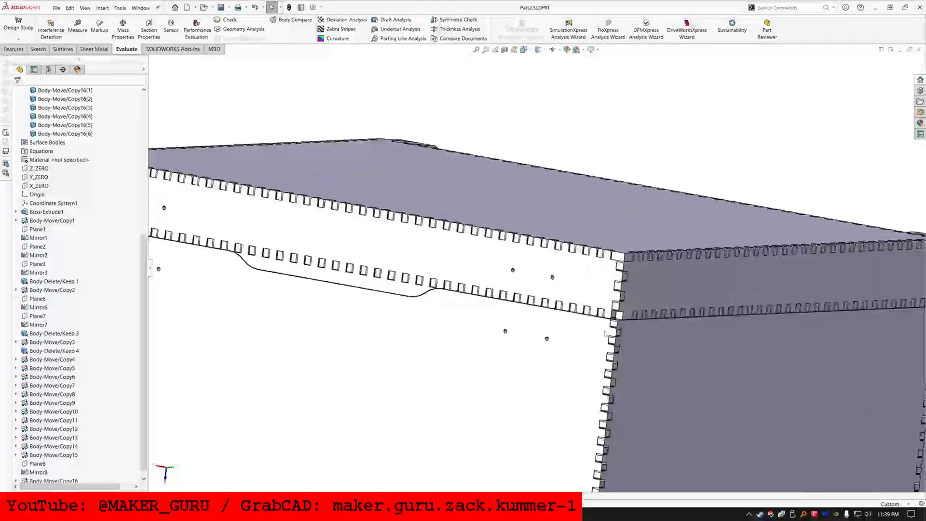
pyautogui.scroll(10, 550, 213)
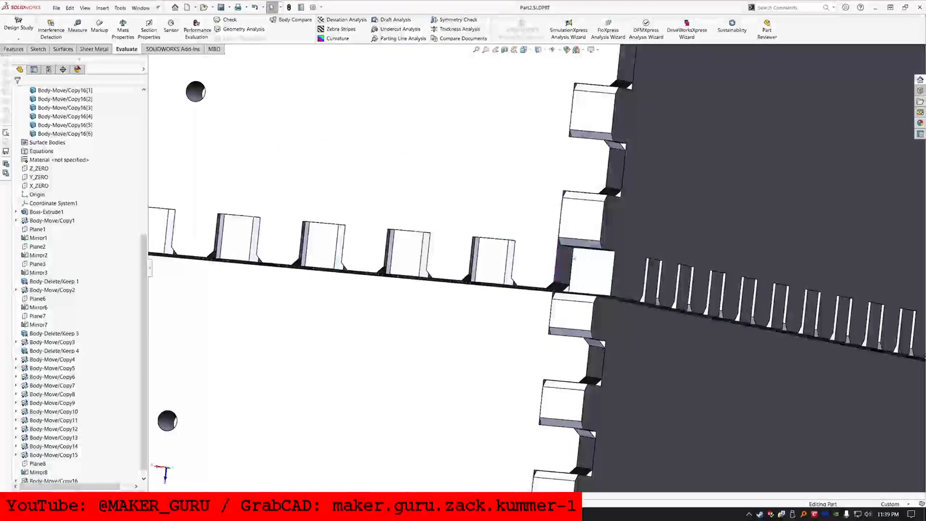
# Open the part New Lasercut Box R001.SLDPRT from the NEW LASERCUT BOX folder
pyautogui.click(204, 7)
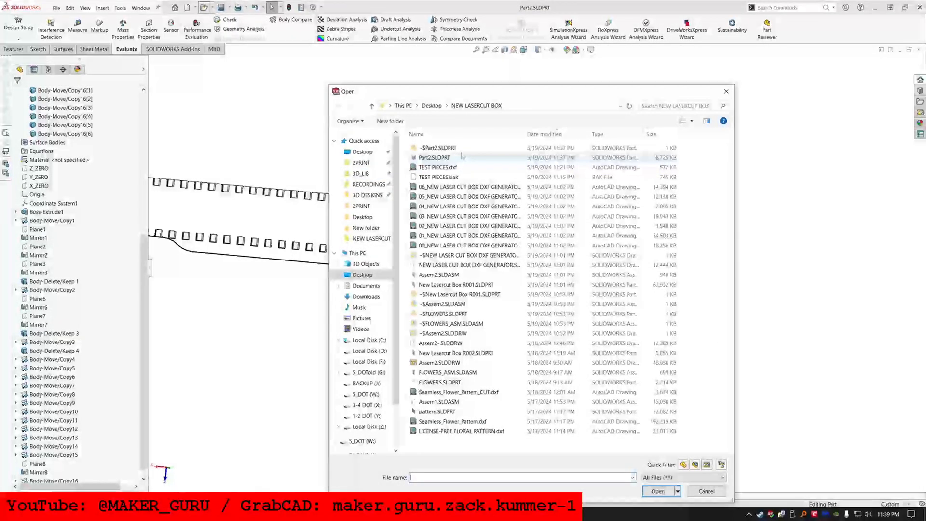
pyautogui.doubleClick(452, 284)
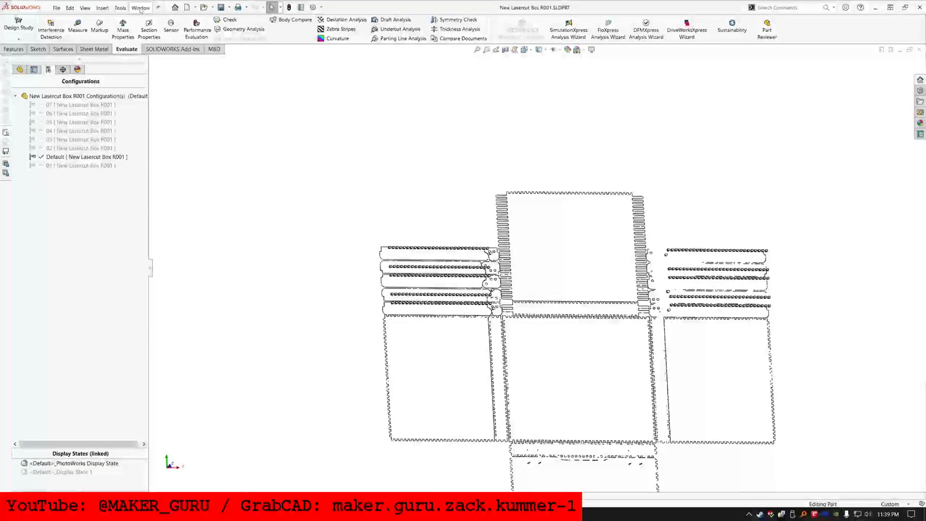
# Switch to Part2.SLDPRT and examine the assembled box's front corner joint at the lid seam
pyautogui.scroll(4, 445, 302)
pyautogui.scroll(-1, 445, 302)
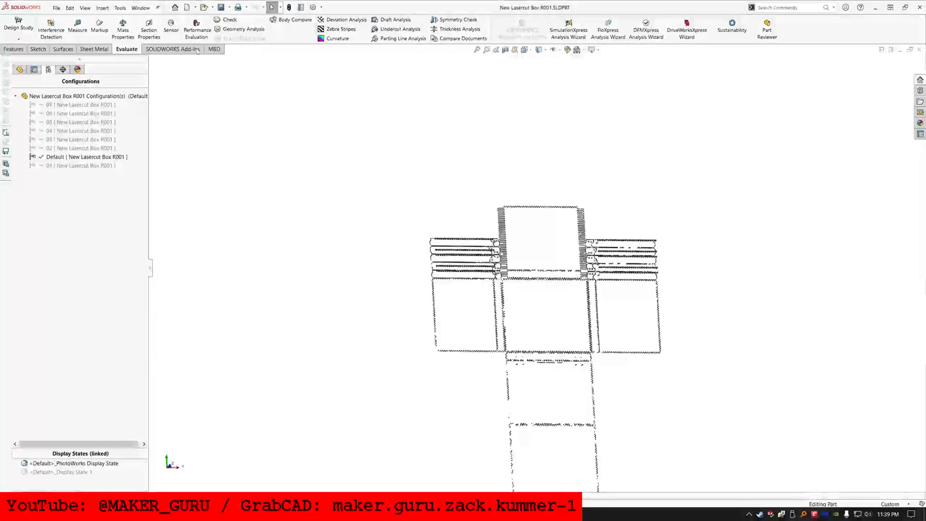
pyautogui.click(141, 8)
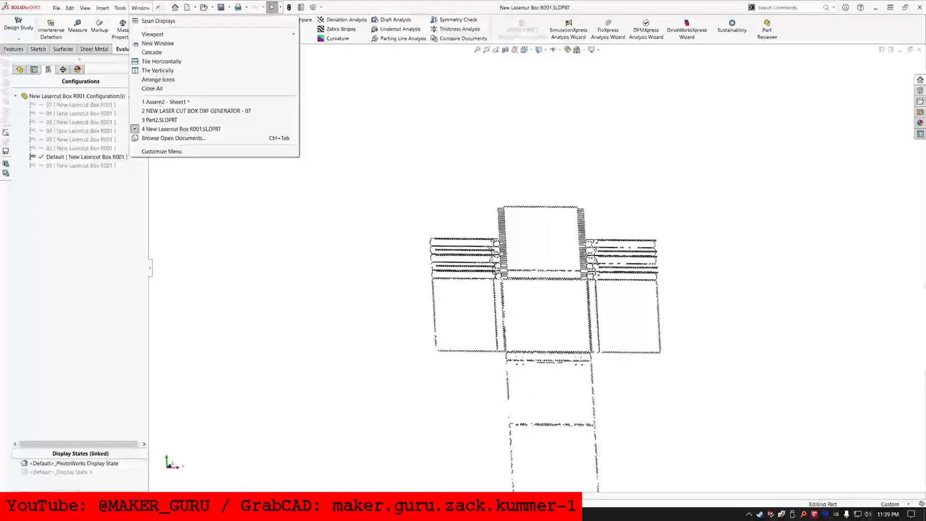
pyautogui.click(163, 119)
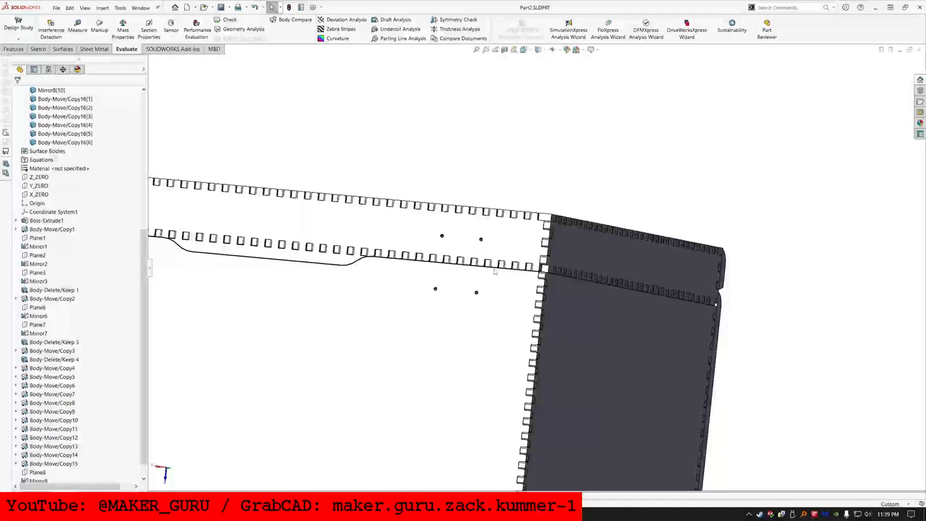
pyautogui.moveTo(524, 252); pyautogui.dragTo(545, 259, button='middle')
pyautogui.scroll(-5, 544, 259)
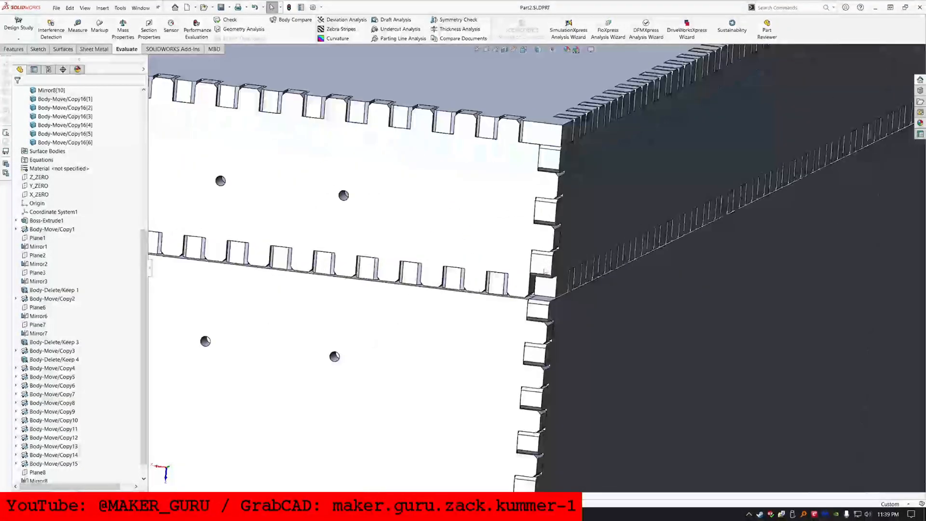
# Return to New Lasercut Box R001.SLDPRT, show its feature tree and frame the narrow strip below the centre panel
pyautogui.click(141, 8)
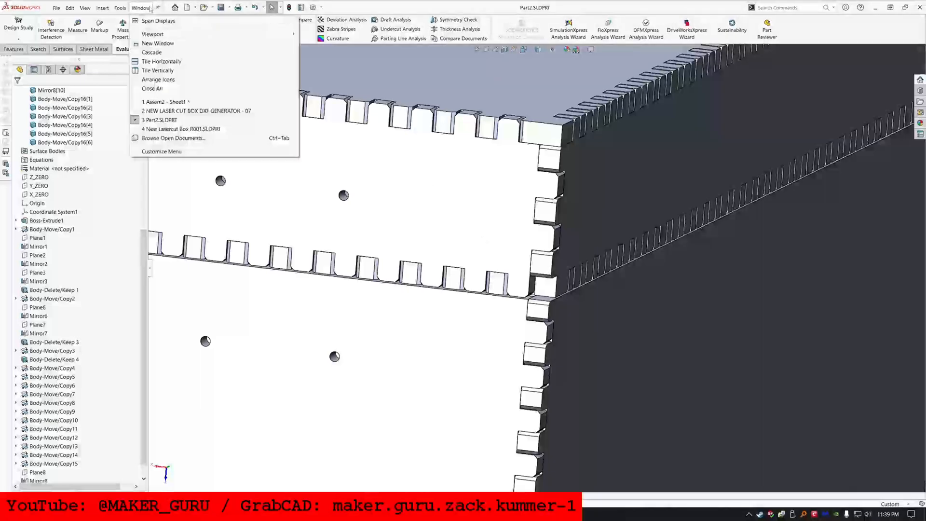
pyautogui.click(163, 129)
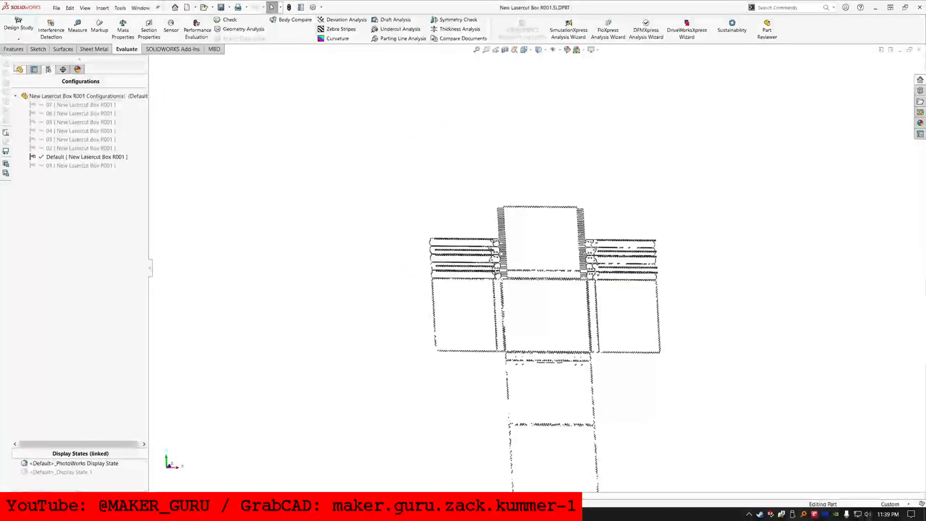
pyautogui.click(20, 69)
pyautogui.moveTo(626, 343); pyautogui.dragTo(542, 304, button='middle')
pyautogui.scroll(-10, 541, 304)
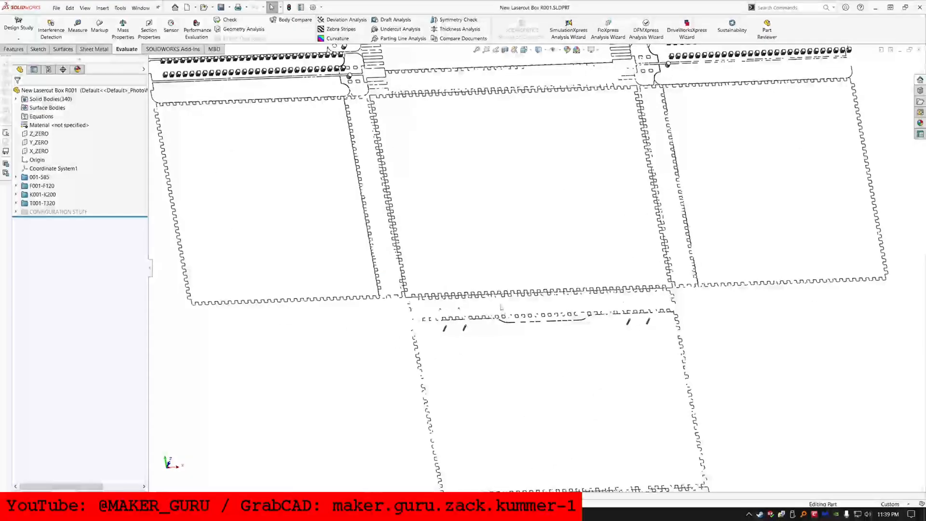
# Hide the panel bodies surrounding and overlapping the narrow front strip so its teeth features stand alone
pyautogui.click(503, 304)
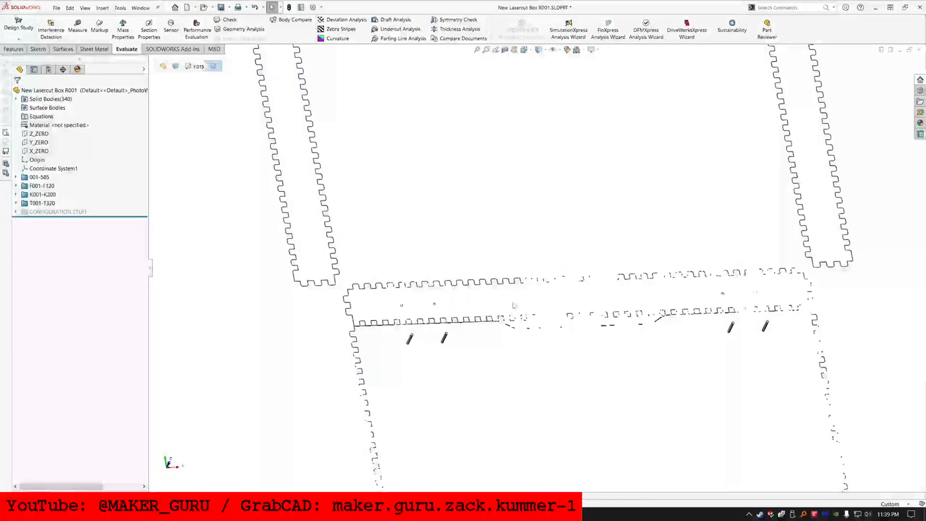
pyautogui.click(516, 304)
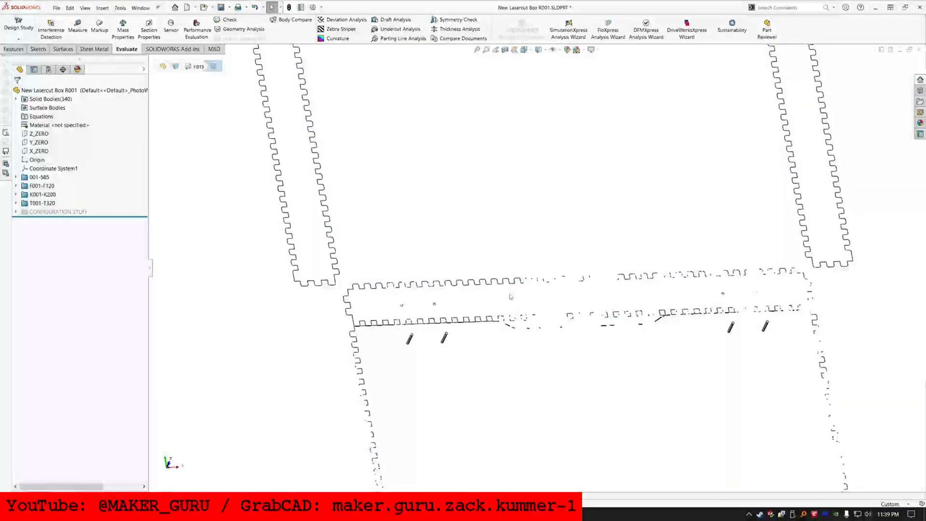
pyautogui.click(515, 305)
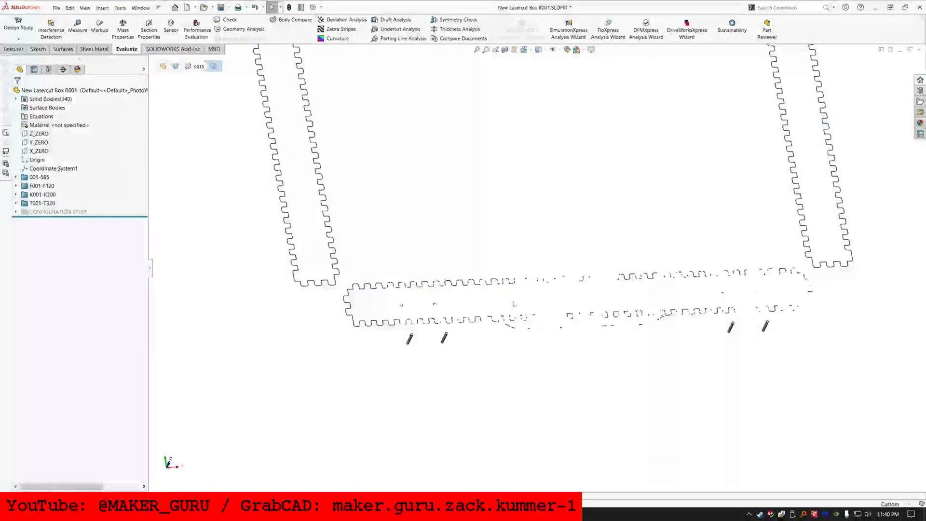
pyautogui.click(510, 305)
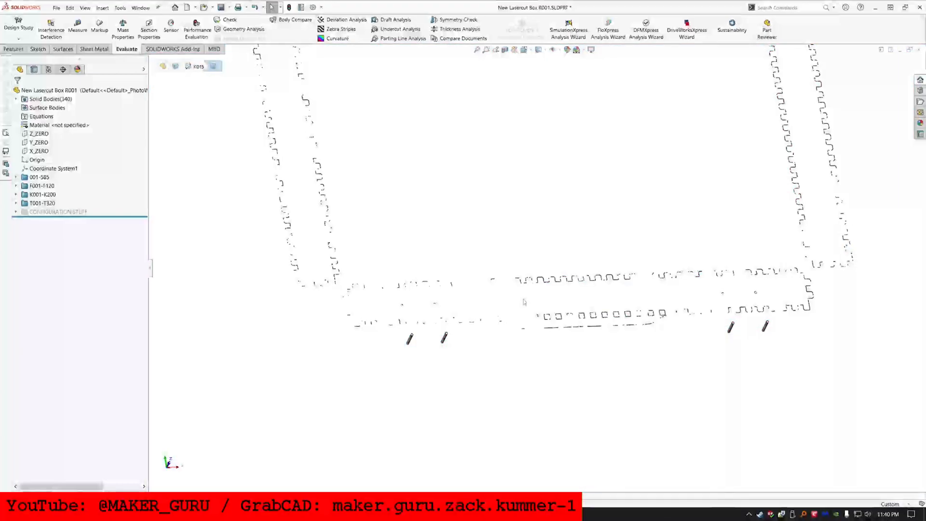
pyautogui.click(529, 298)
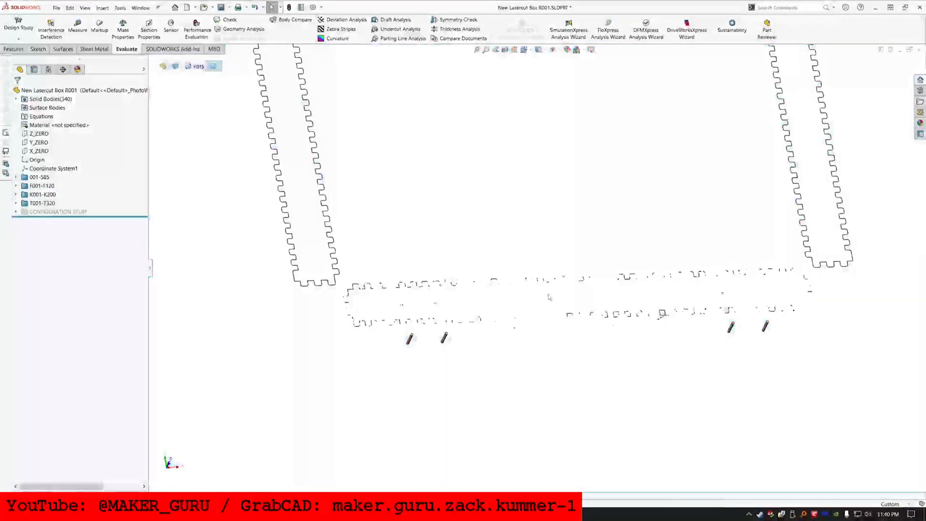
pyautogui.click(560, 284)
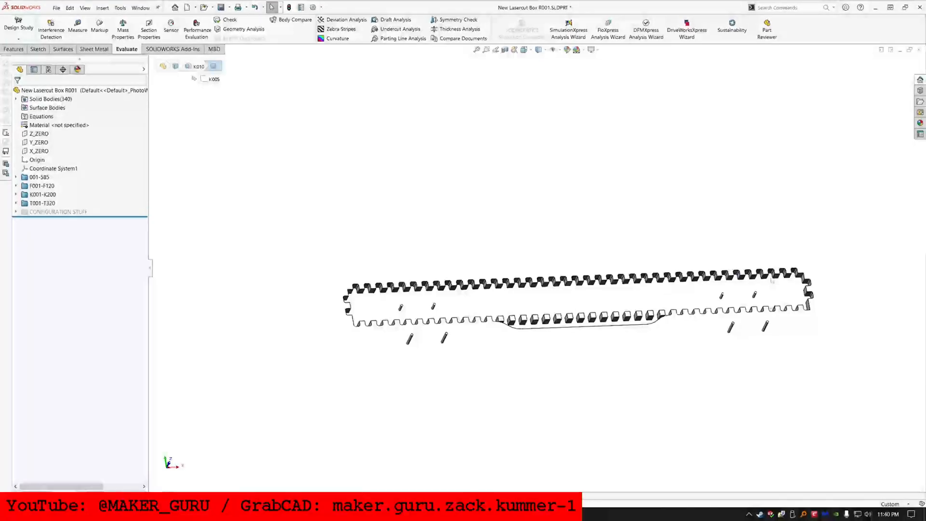
# Open sketch T005 under feature T010 and inspect the equation driving the vertical tooth spacing at the strip's end
pyautogui.scroll(-5, 835, 284)
pyautogui.click(768, 312)
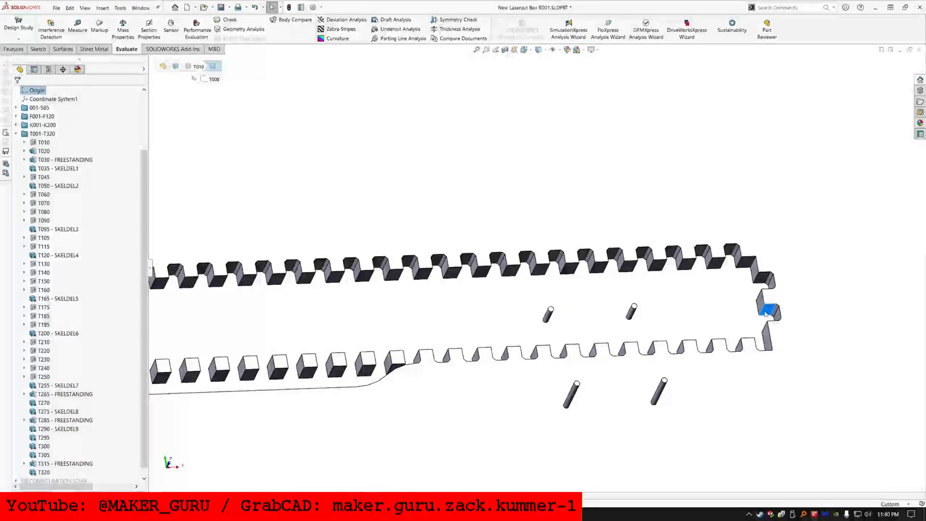
pyautogui.rightClick(38, 143)
pyautogui.click(53, 121)
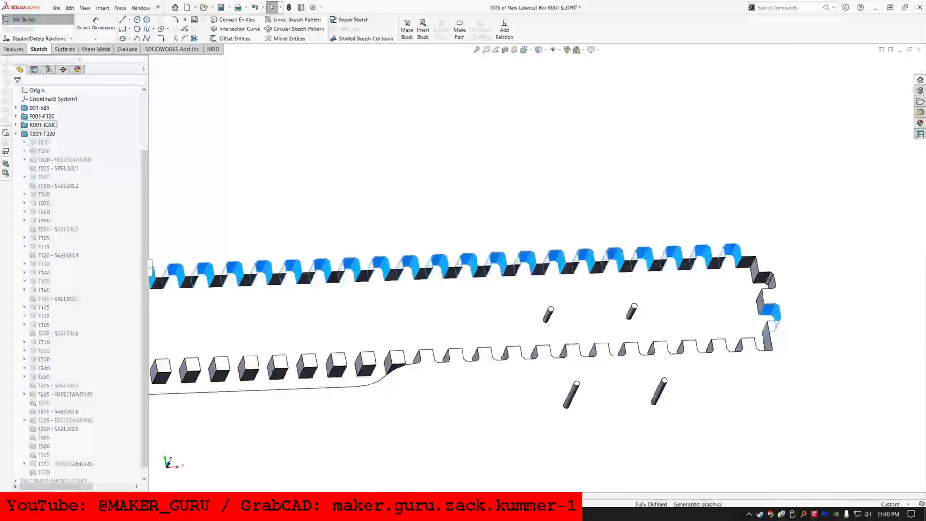
pyautogui.scroll(8, 631, 316)
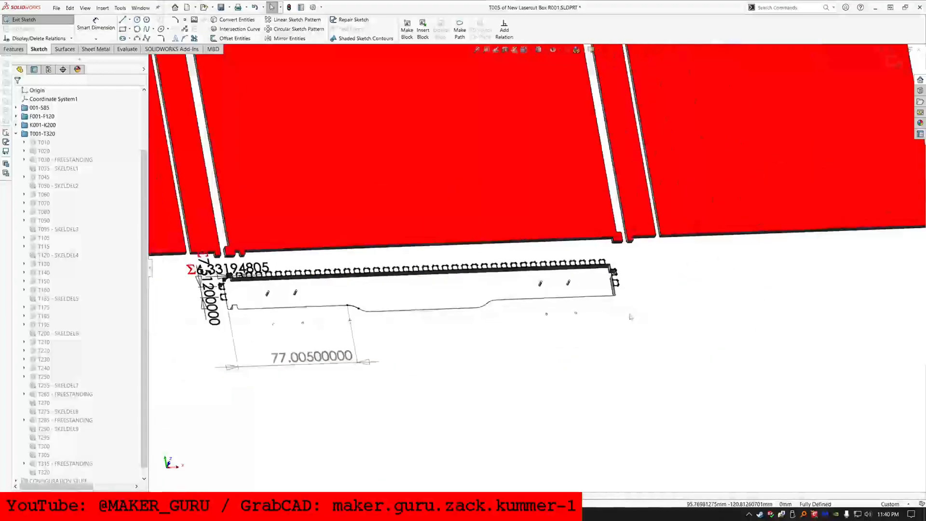
pyautogui.scroll(-6, 334, 307)
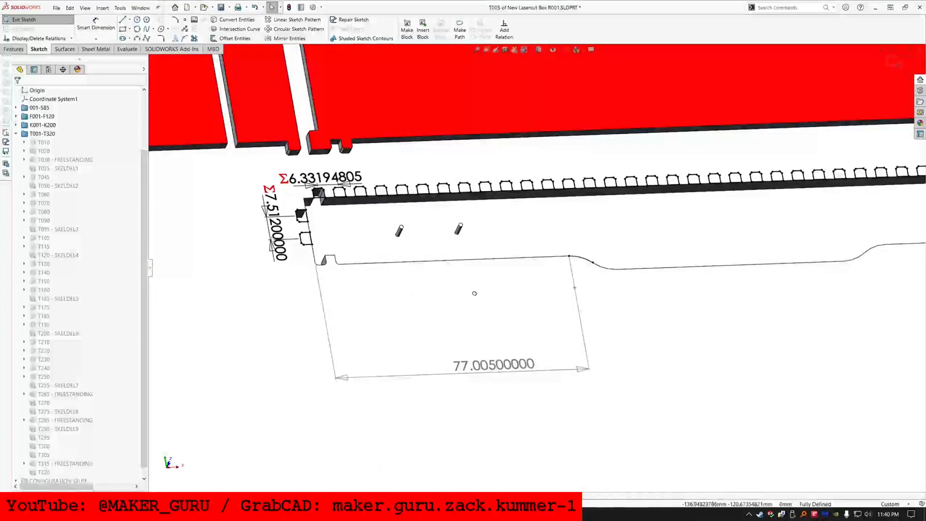
pyautogui.doubleClick(277, 237)
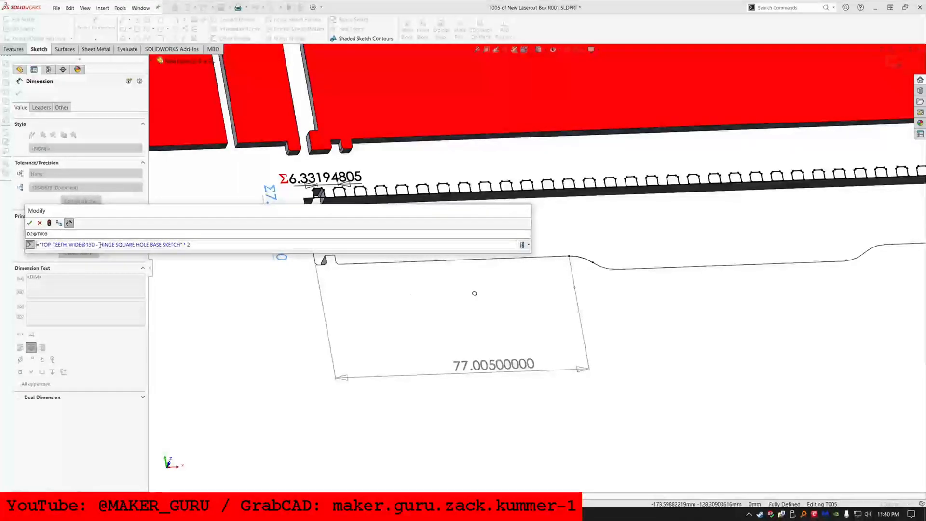
pyautogui.moveTo(120, 211); pyautogui.dragTo(257, 309)
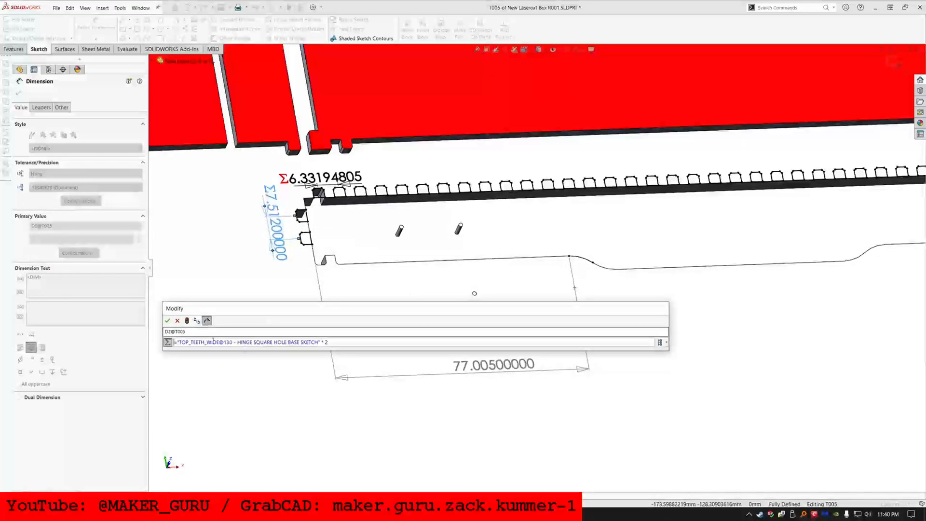
pyautogui.click(236, 341)
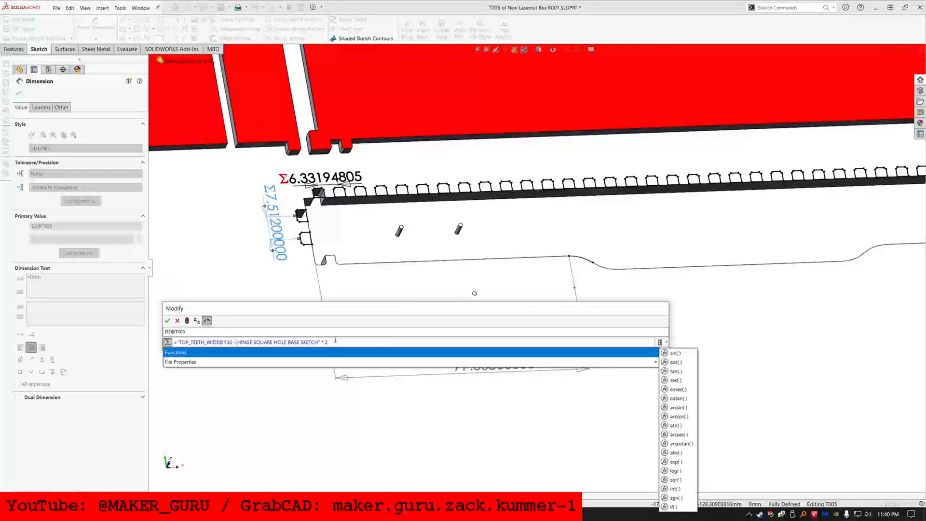
pyautogui.click(195, 342)
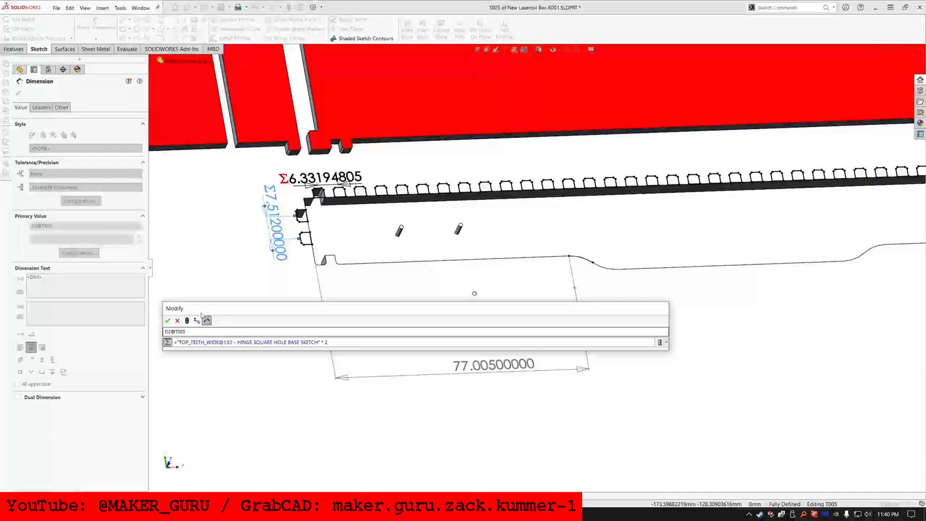
pyautogui.press('Return')
# Remove the "- 1" term from the count equation of the strip's vertical end-tooth pattern
pyautogui.click(315, 242)
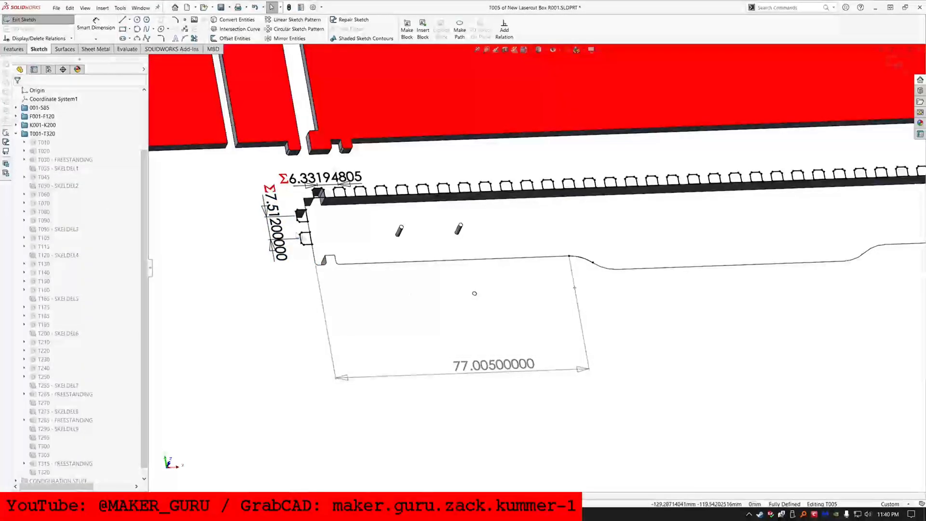
pyautogui.click(306, 232)
pyautogui.scroll(1, 321, 229)
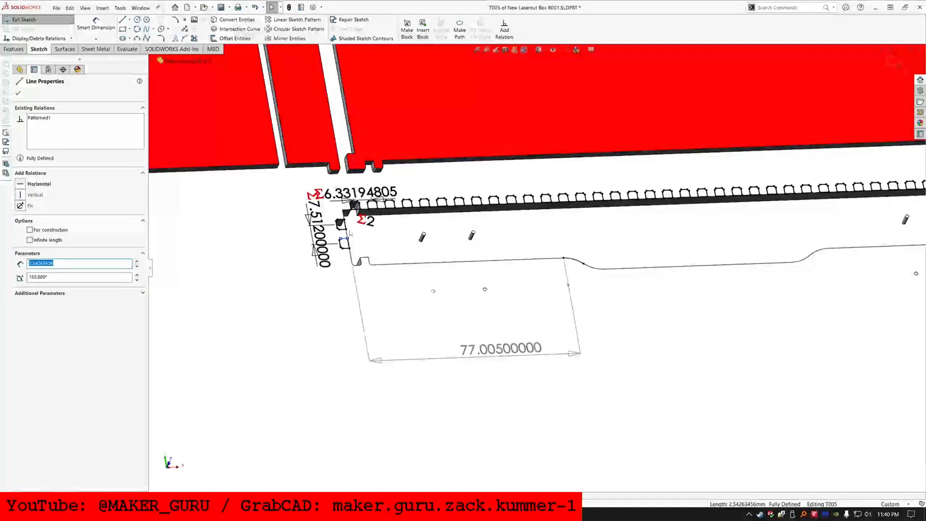
pyautogui.scroll(-4, 316, 227)
pyautogui.doubleClick(438, 230)
pyautogui.doubleClick(334, 250)
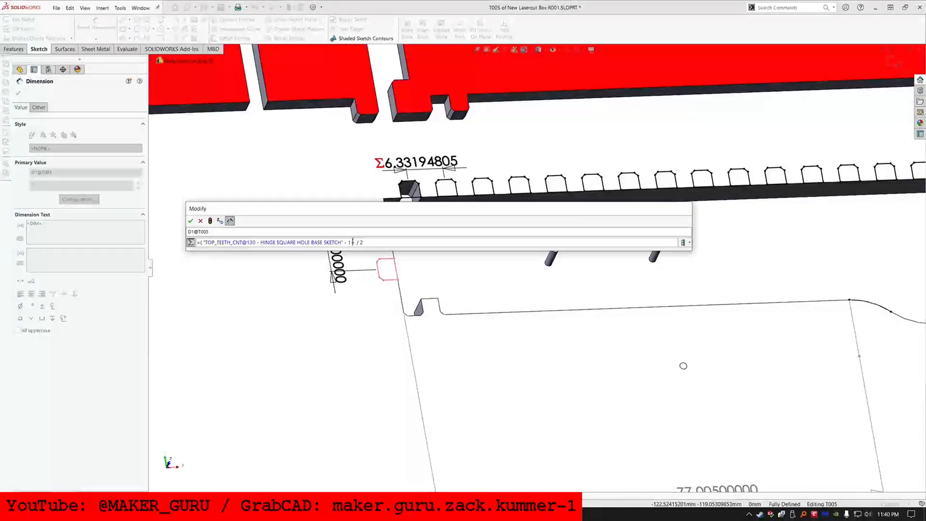
pyautogui.press('BackSpace')
pyautogui.press('BackSpace')
pyautogui.press('BackSpace')
pyautogui.press('End')
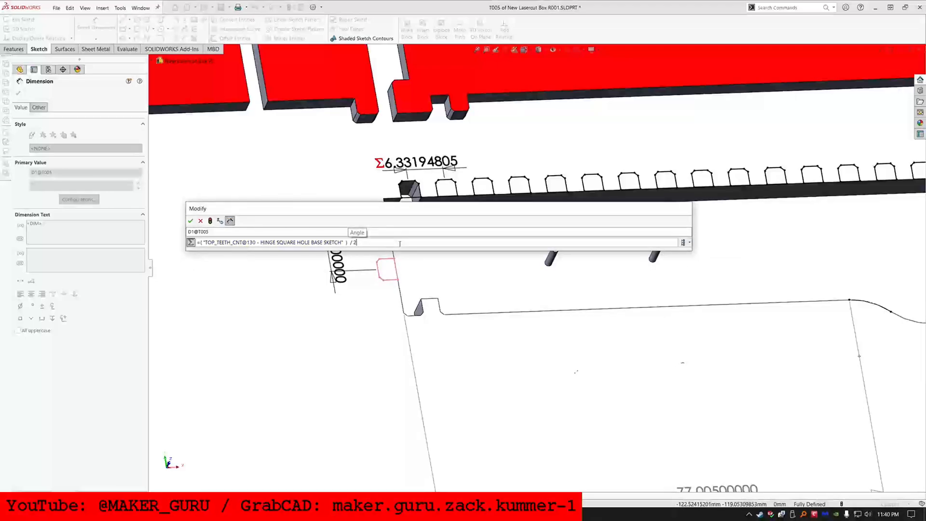
# Copy the "TOP_TEETH_CNT@130 - HINGE SQUARE HOLE BASE SKETCH" reference from the count equation and cancel the equation edit
pyautogui.moveTo(372, 212); pyautogui.dragTo(406, 153)
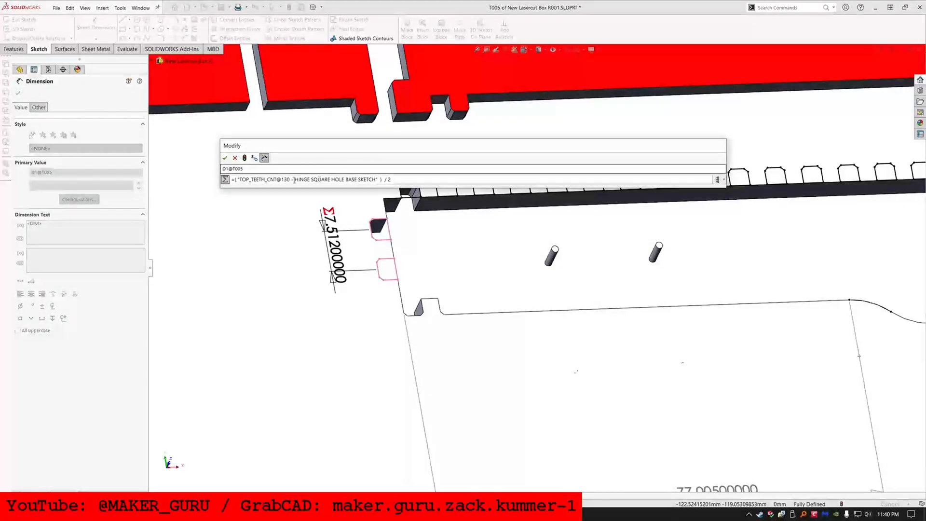
pyautogui.moveTo(377, 179); pyautogui.dragTo(237, 183)
pyautogui.hotkey('ctrl', 'c')
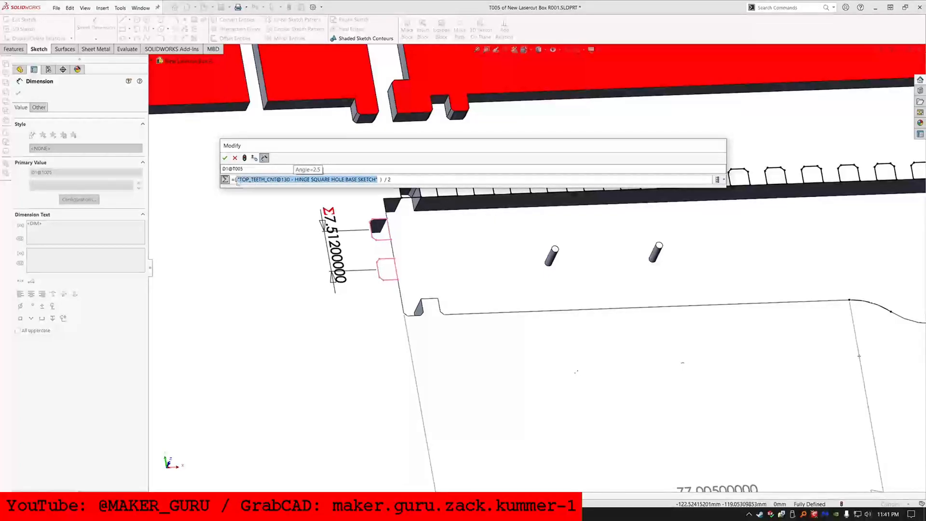
pyautogui.click(235, 158)
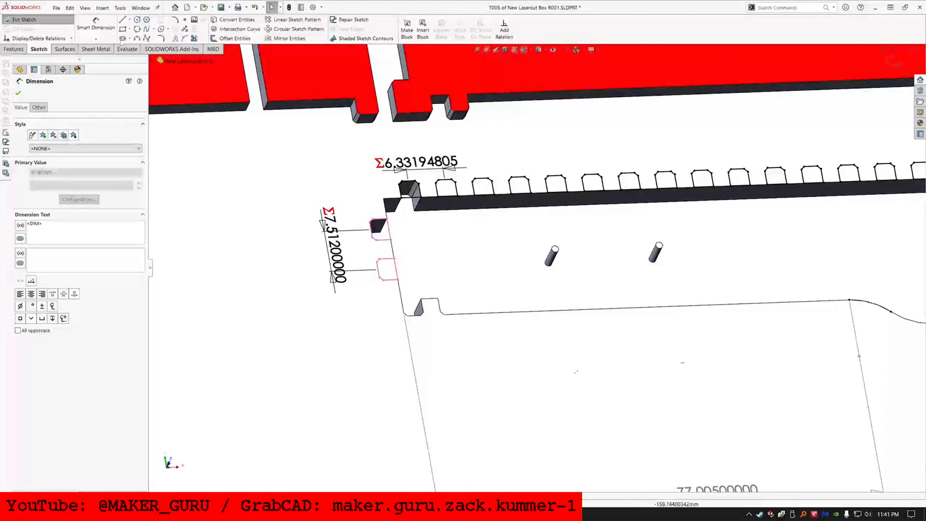
# Draw a scratch rectangle beside the strip and try to dimension its top edge with the copied TOP_TEETH_CNT reference
pyautogui.click(123, 38)
pyautogui.click(123, 30)
pyautogui.moveTo(178, 176); pyautogui.dragTo(211, 207)
pyautogui.click(103, 31)
pyautogui.click(194, 176)
pyautogui.click(192, 160)
pyautogui.hotkey('ctrl', 'v')
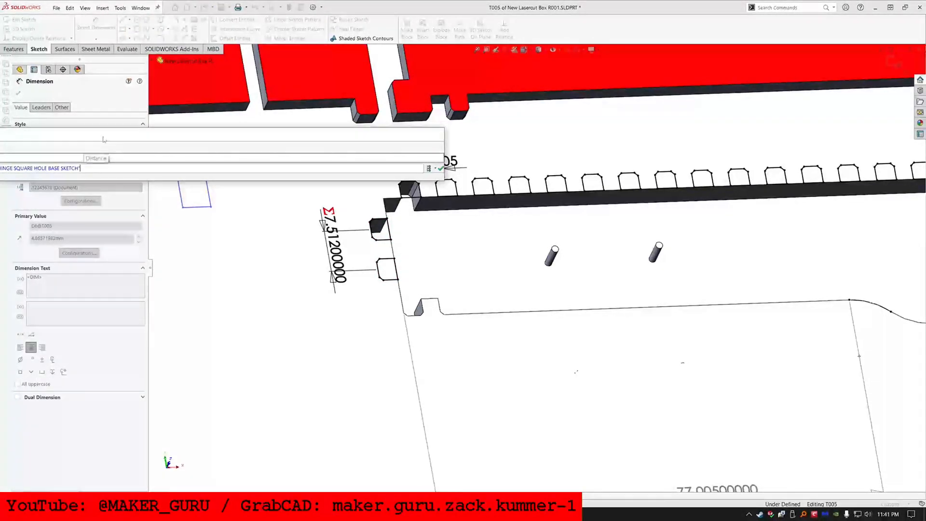
pyautogui.moveTo(104, 140); pyautogui.dragTo(247, 156)
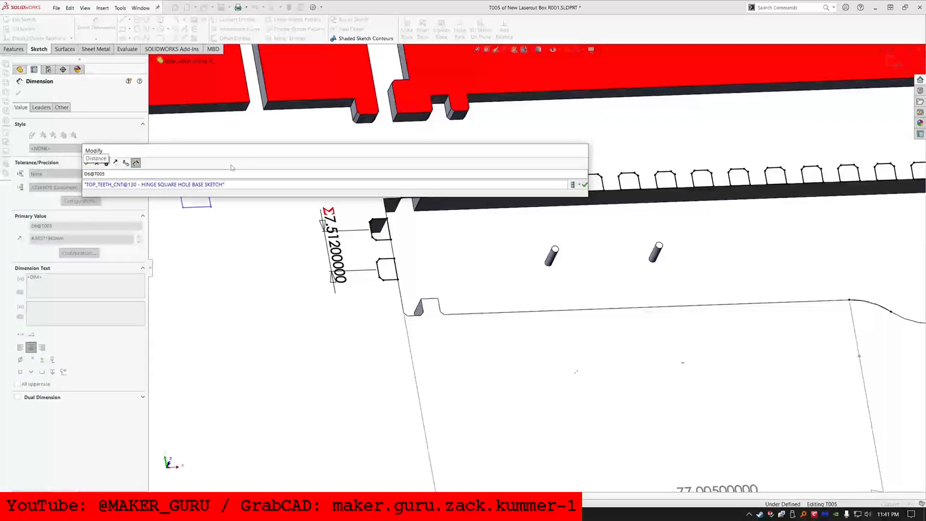
pyautogui.press('Return')
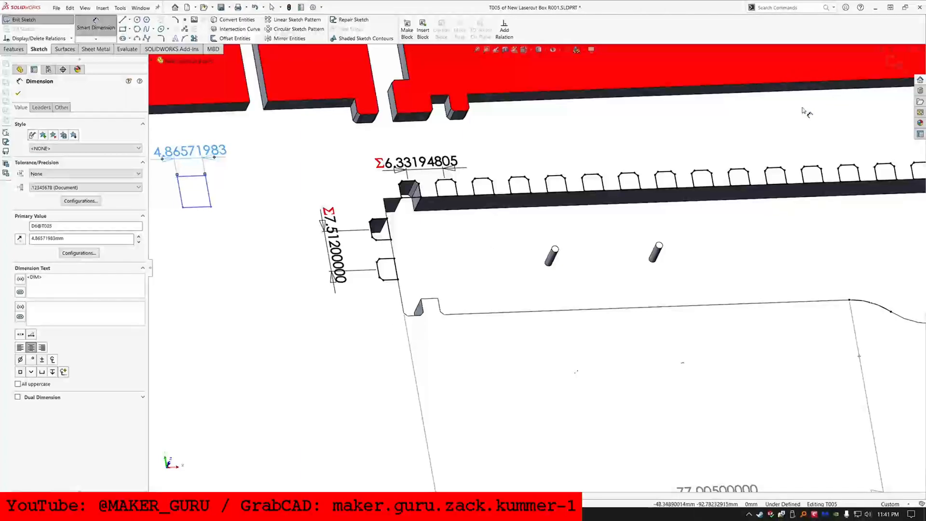
# Exit sketch T005, discarding all changes made to it
pyautogui.scroll(3, 529, 257)
pyautogui.press('Escape')
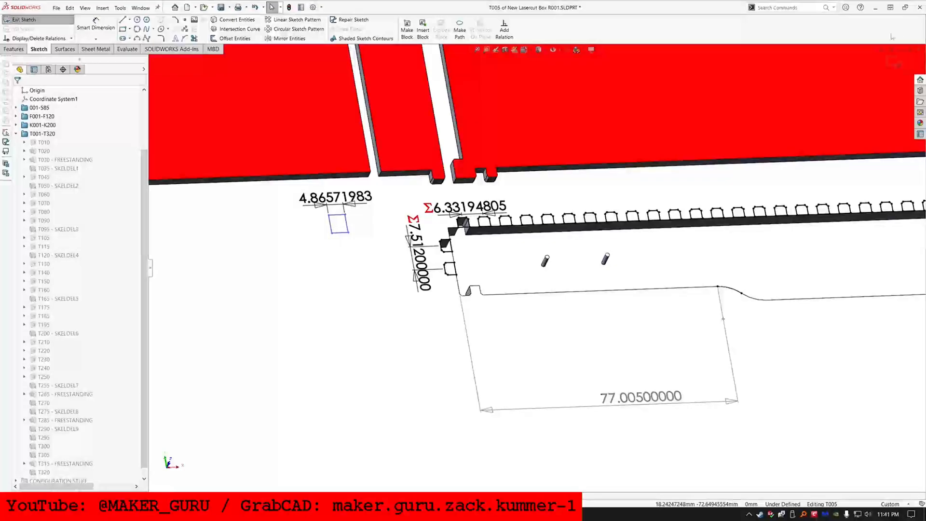
pyautogui.click(905, 73)
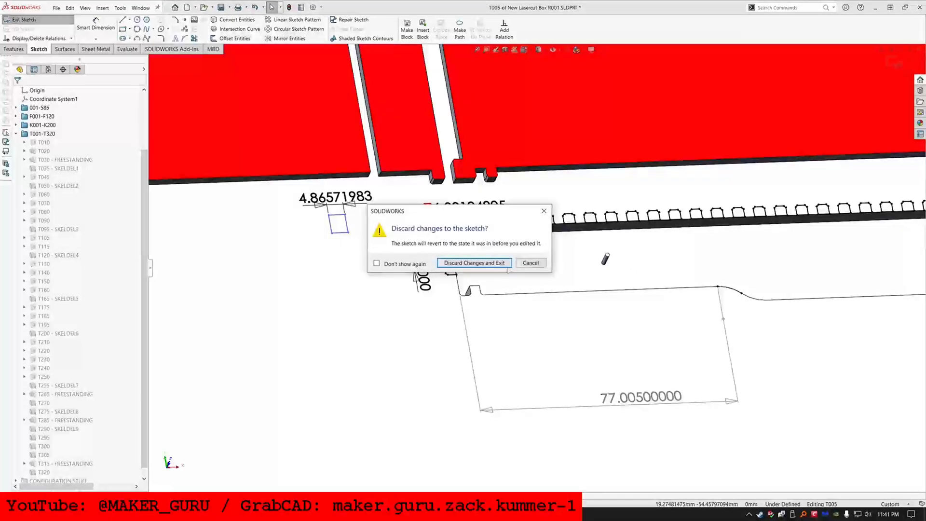
pyautogui.click(494, 265)
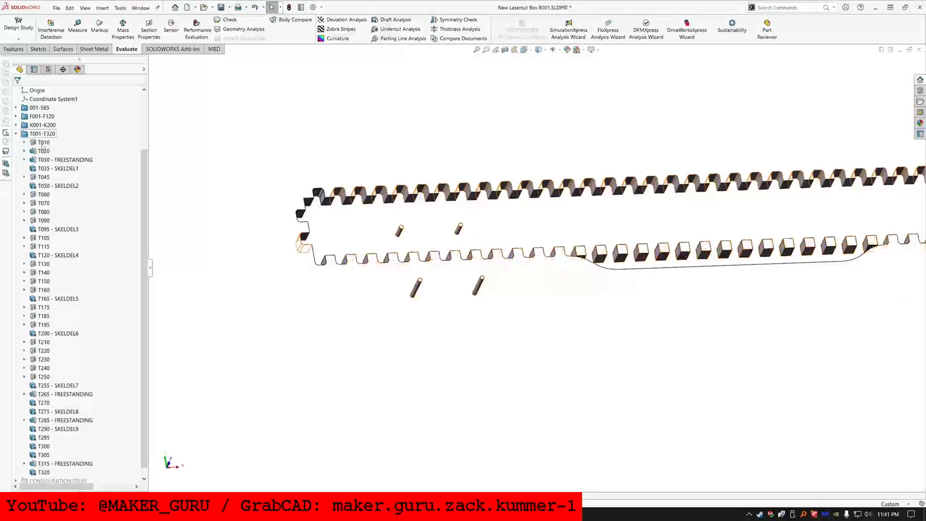
# Open sketch T005 of feature T010 for editing to work on the strip's end teeth
pyautogui.click(43, 142)
pyautogui.click(59, 123)
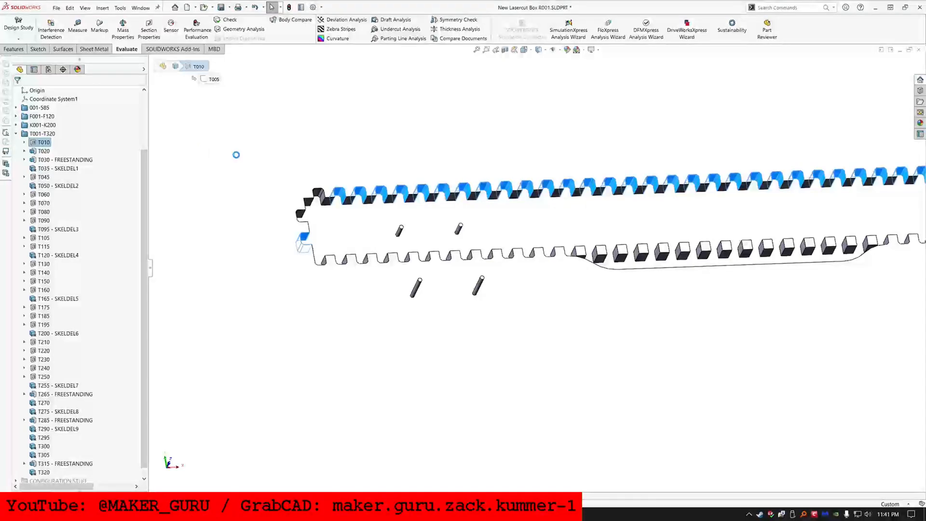
pyautogui.scroll(-3, 346, 273)
pyautogui.moveTo(341, 273)
pyautogui.mouseDown(button='middle')
pyautogui.moveTo(326, 284)
pyautogui.moveTo(328, 305)
pyautogui.mouseUp(button='middle')
pyautogui.scroll(-3, 324, 233)
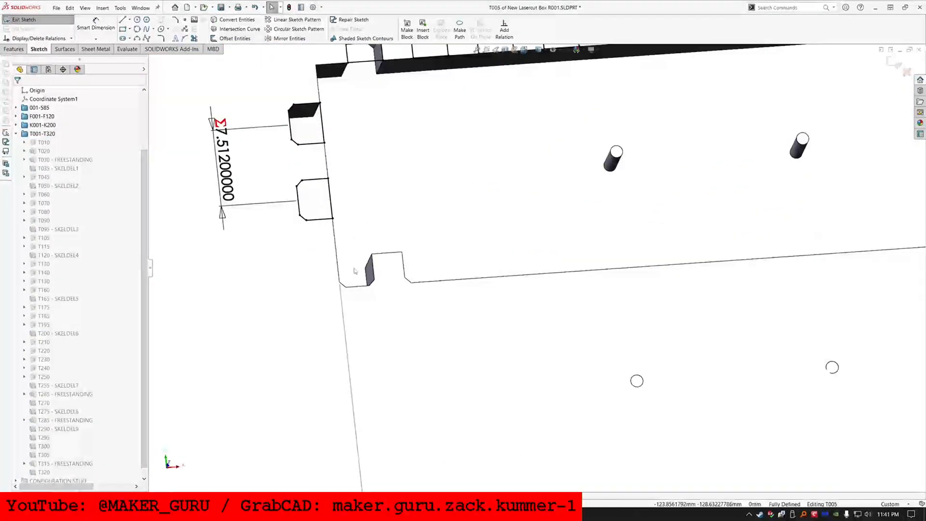
# Sketch a corner rectangle about 3.11 mm high on the strip's lower end corner and stretch its free side outward past the end edge
pyautogui.click(123, 21)
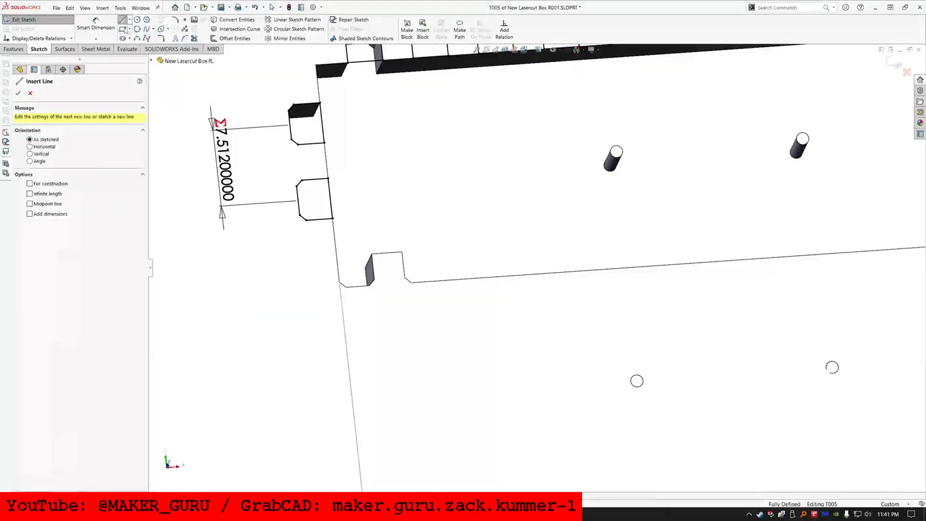
pyautogui.click(124, 29)
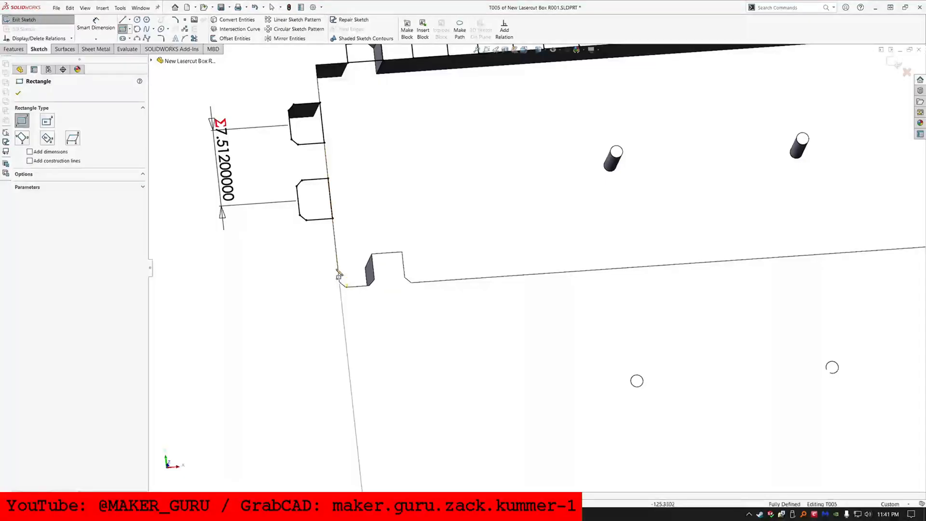
pyautogui.click(358, 287)
pyautogui.click(375, 254)
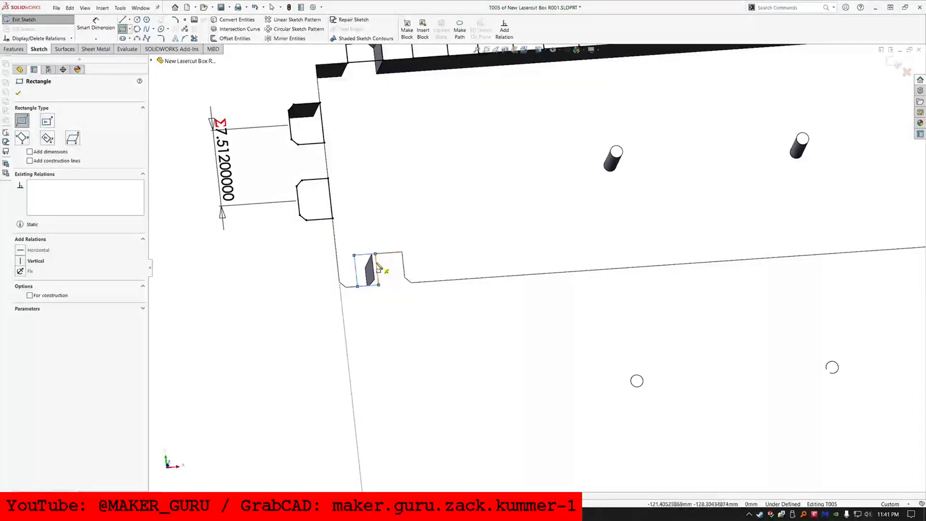
pyautogui.press('Escape')
pyautogui.moveTo(378, 271); pyautogui.dragTo(308, 274)
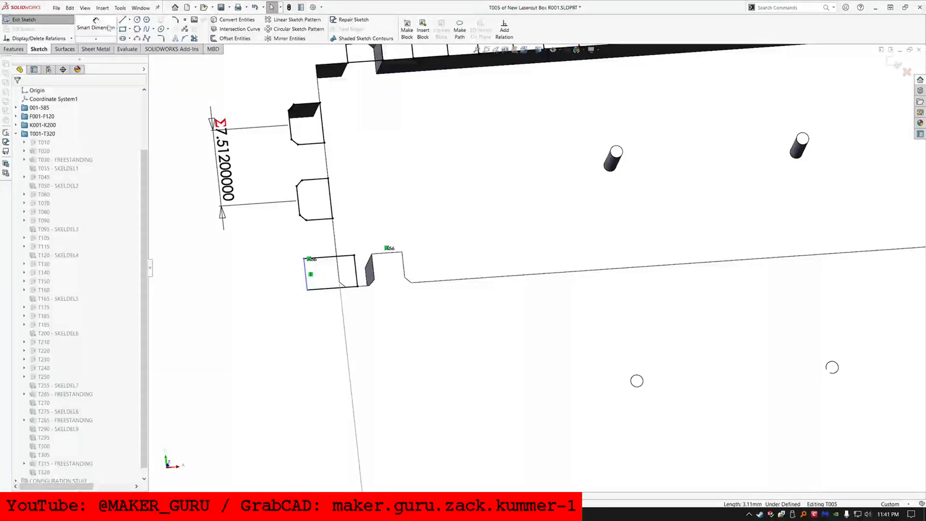
# Make the rectangle's outer edge coincident with the outer corner point of the end tooth above it
pyautogui.click(300, 215)
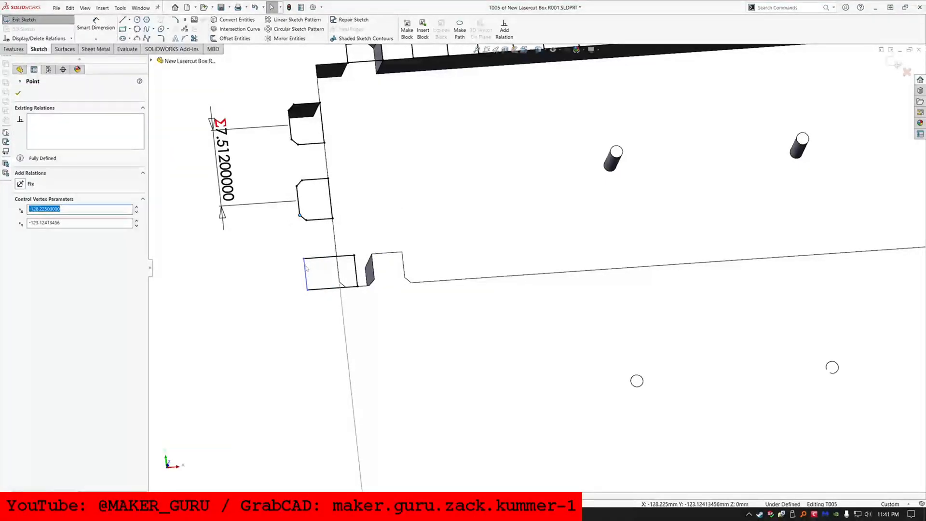
pyautogui.moveTo(291, 114); pyautogui.dragTo(289, 115)
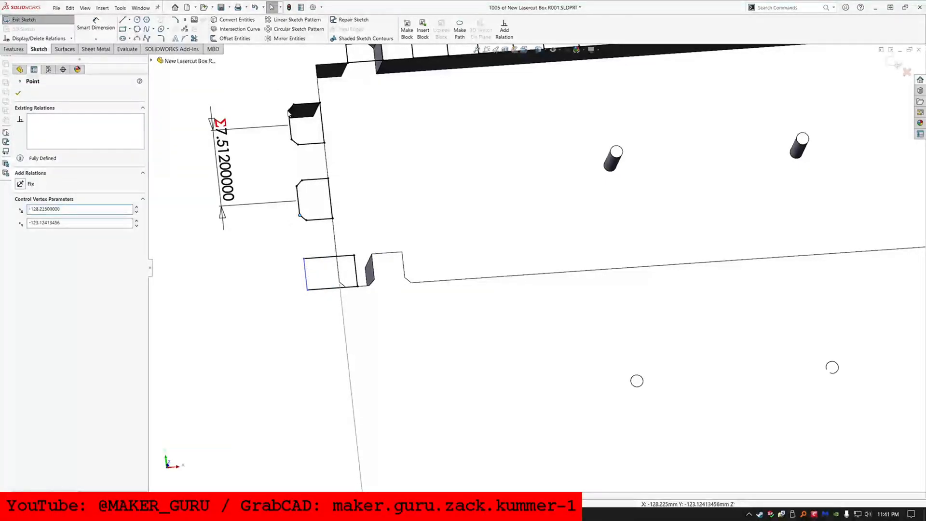
pyautogui.keyDown('ctrl'); pyautogui.click(306, 271); pyautogui.keyUp('ctrl')
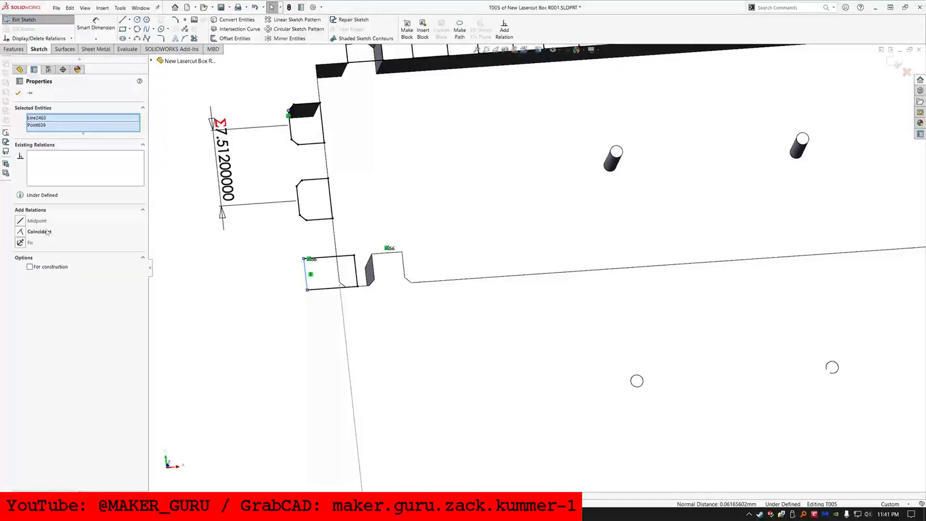
# Examine the edges of the existing end teeth and their position relative to the rectangle and neighbouring panels
pyautogui.click(312, 181)
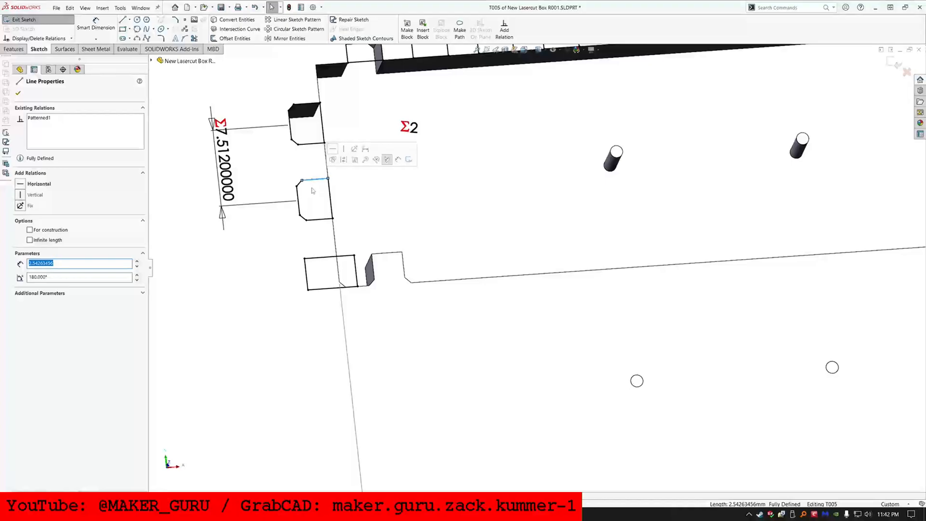
pyautogui.click(309, 145)
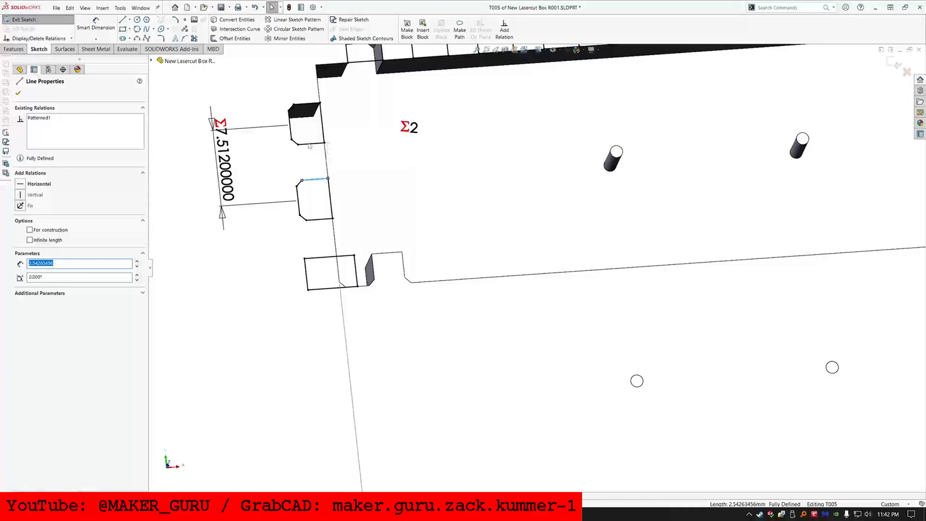
pyautogui.click(305, 105)
pyautogui.click(290, 124)
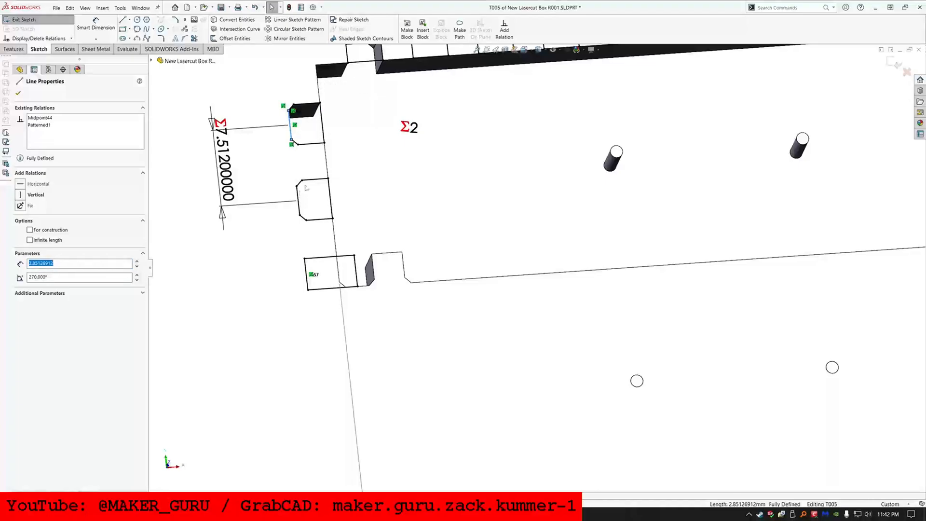
pyautogui.click(324, 137)
pyautogui.click(330, 188)
pyautogui.click(313, 180)
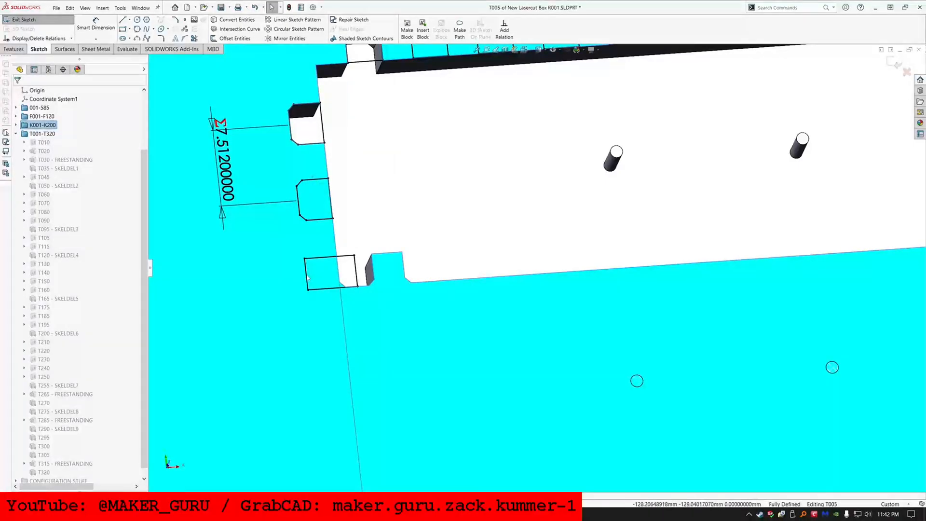
pyautogui.scroll(14, 594, 327)
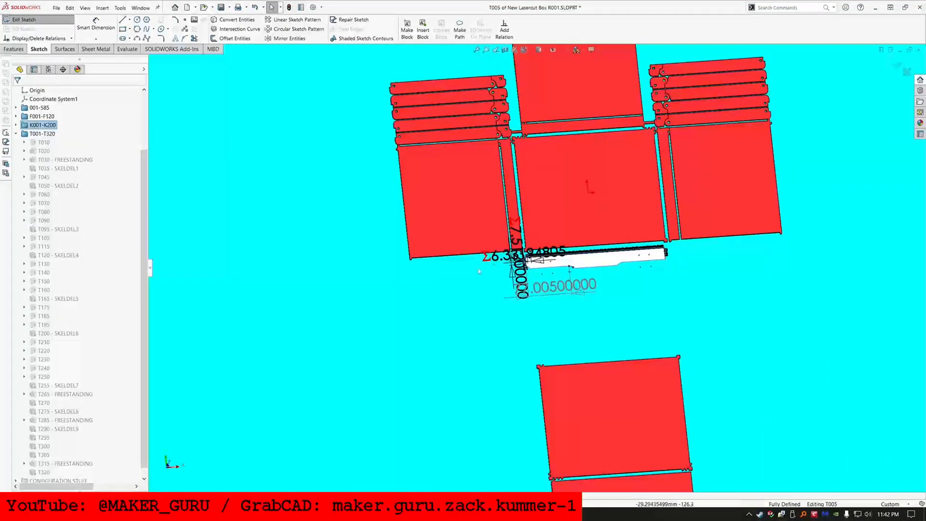
pyautogui.scroll(-8, 596, 253)
pyautogui.scroll(-6, 225, 259)
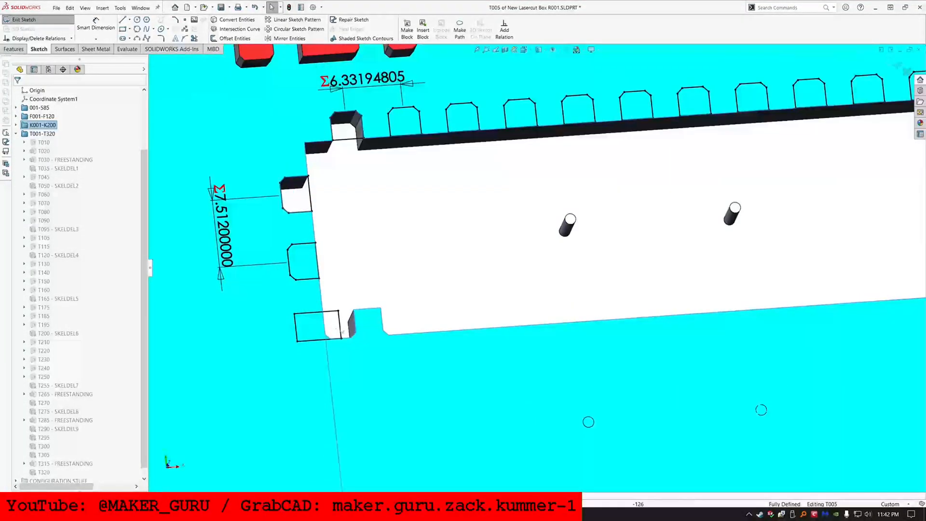
pyautogui.scroll(-2, 335, 318)
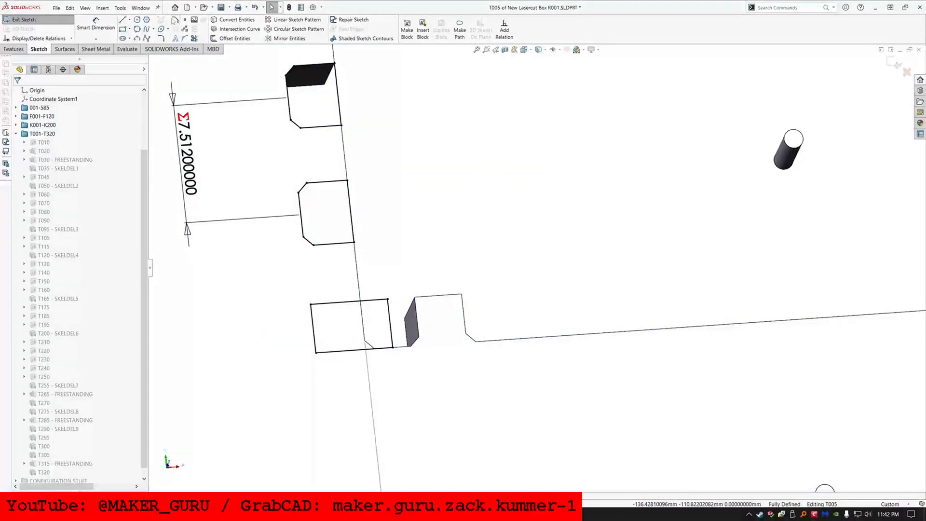
# Try 0.5 mm equal-distance sketch chamfers on the rectangle's two outer corners and undo them
pyautogui.click(175, 19)
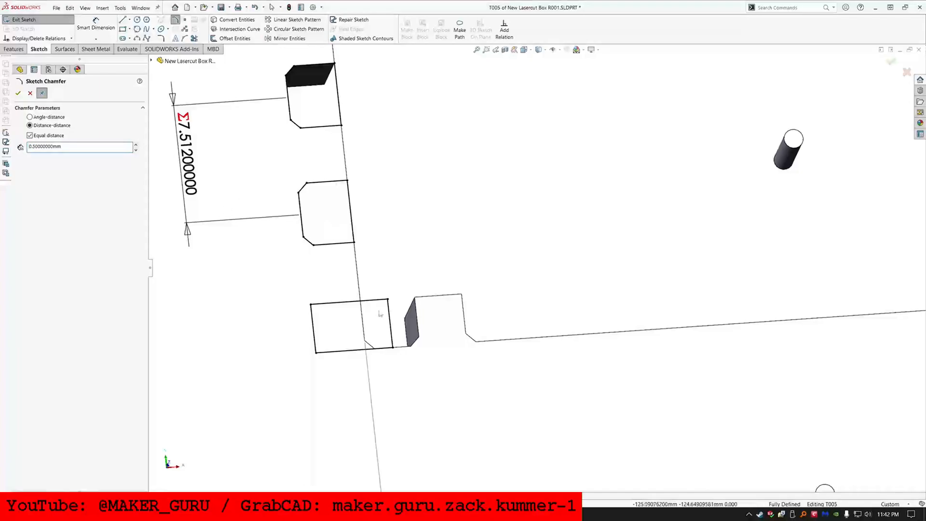
pyautogui.click(311, 305)
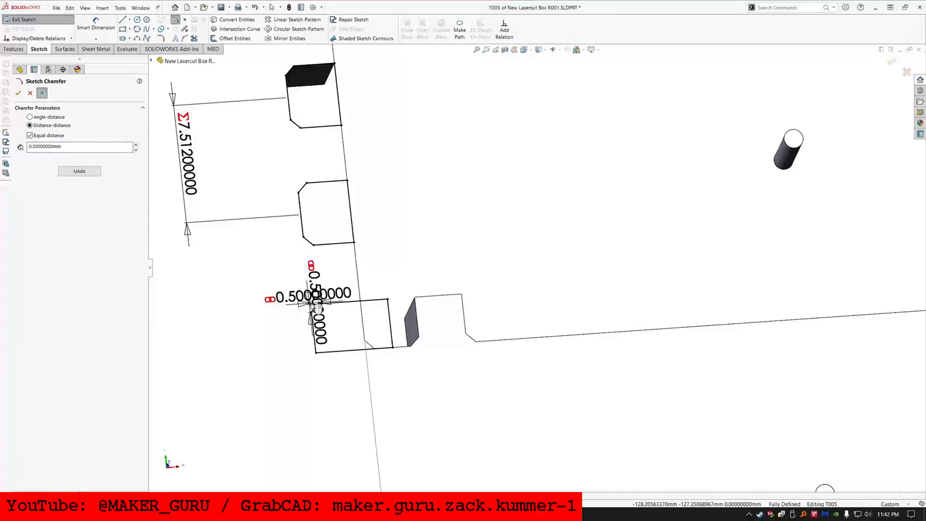
pyautogui.click(317, 354)
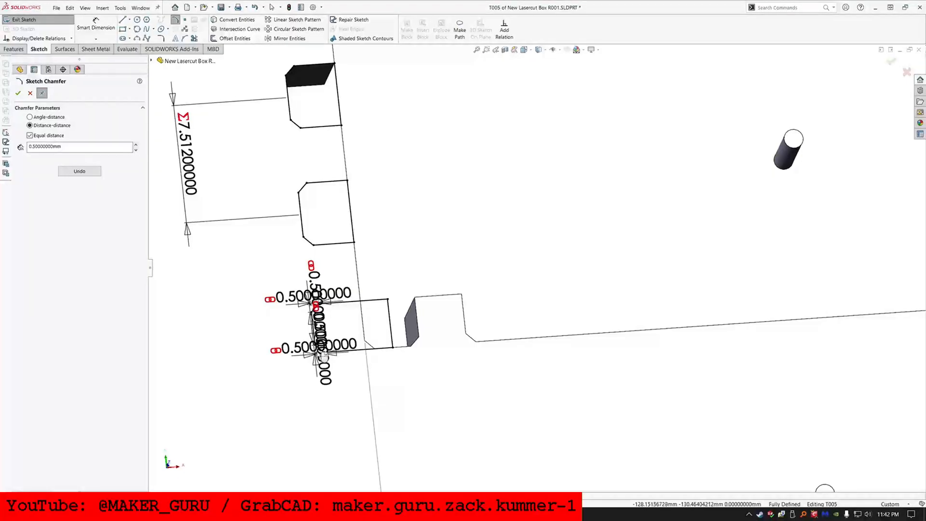
pyautogui.press('Escape')
pyautogui.hotkey('ctrl', 'z')
pyautogui.hotkey('ctrl', 'z')
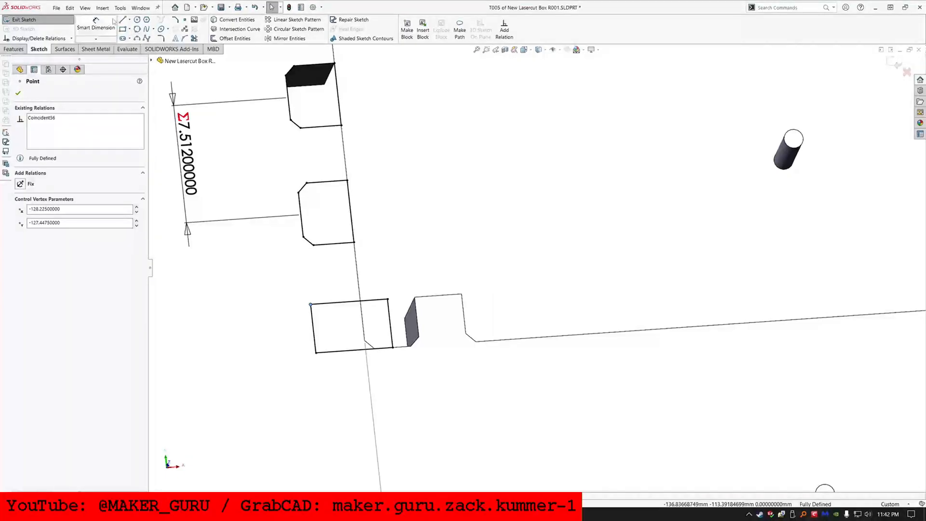
# Trace a line chain along the rectangle's top, outer and bottom edges, cutting diagonally across its two outer corners
pyautogui.press('l')
pyautogui.scroll(-3, 348, 306)
pyautogui.click(379, 290)
pyautogui.click(448, 286)
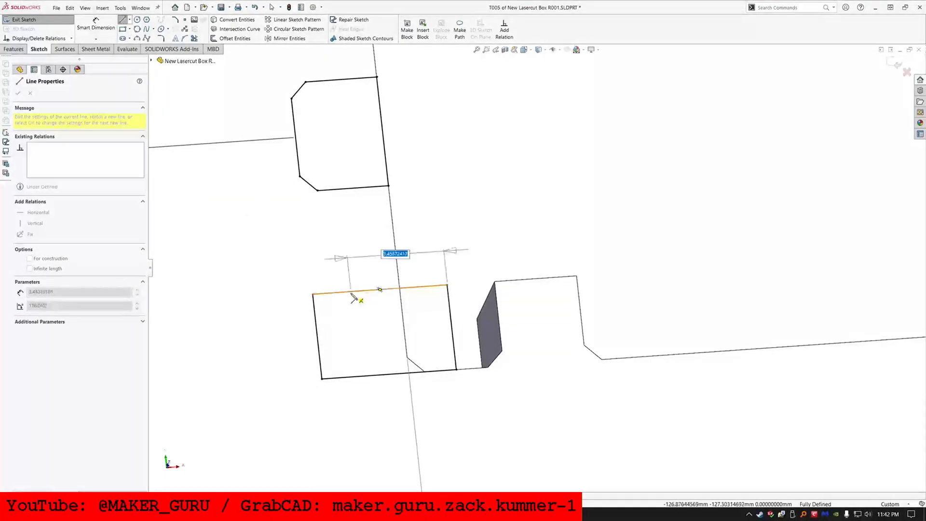
pyautogui.click(349, 291)
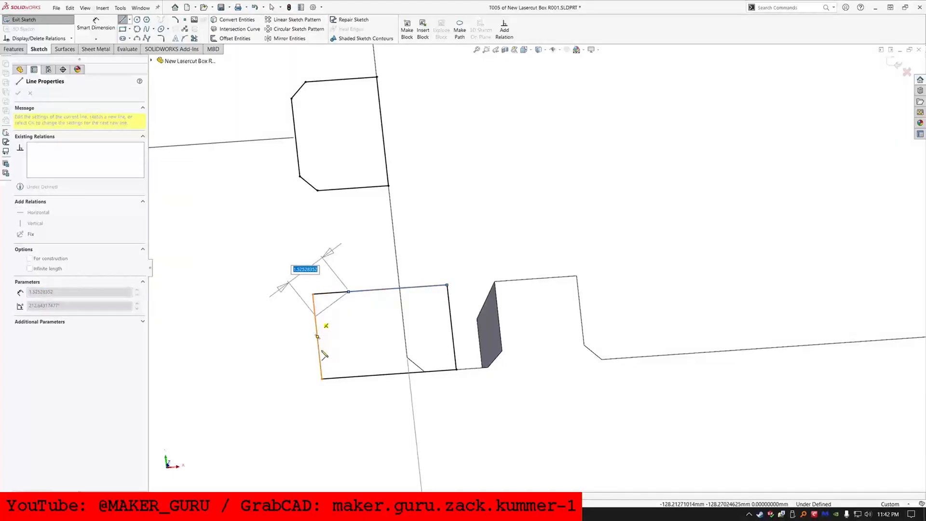
pyautogui.press('Return')
pyautogui.press('Return')
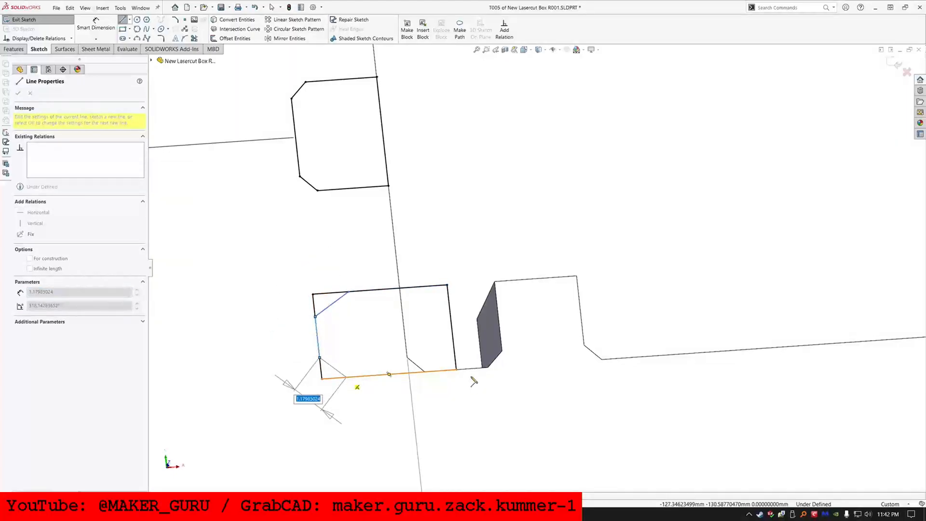
pyautogui.press('Return')
pyautogui.press('Escape')
# Convert the rectangle's original top, outer and bottom edges to construction geometry
pyautogui.click(332, 378)
pyautogui.keyDown('ctrl'); pyautogui.click(321, 370); pyautogui.keyUp('ctrl')
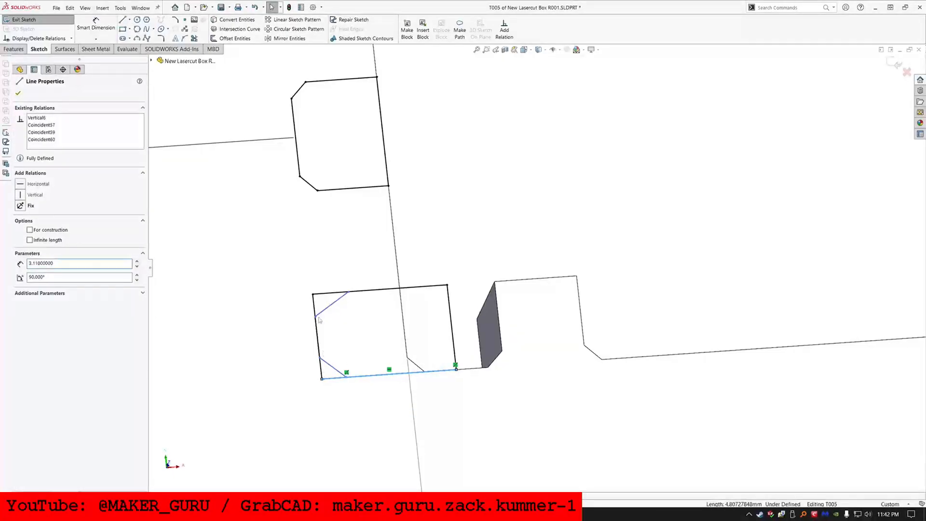
pyautogui.keyDown('ctrl'); pyautogui.click(329, 294); pyautogui.keyUp('ctrl')
pyautogui.press('Escape')
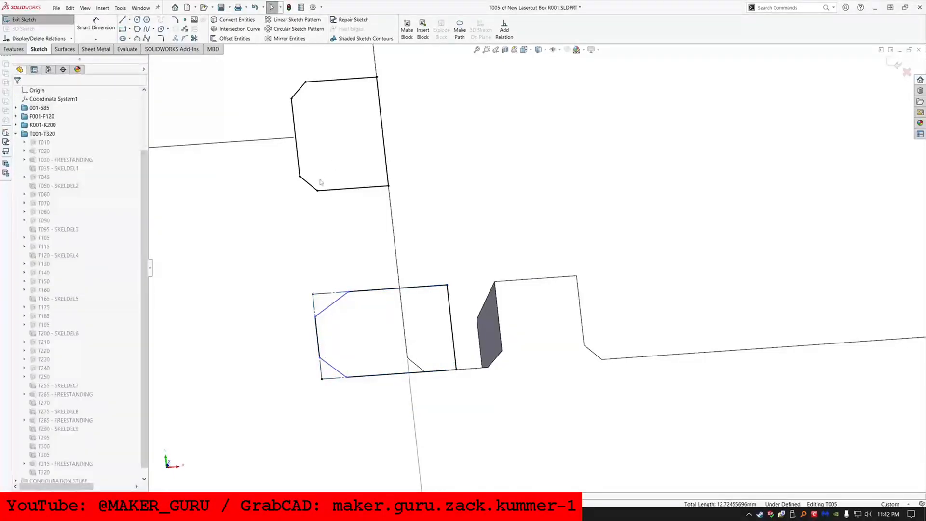
# Make the new tooth's upper diagonal perpendicular and equal to the lower chamfer of the tooth above
pyautogui.click(311, 186)
pyautogui.keyDown('ctrl'); pyautogui.click(327, 308); pyautogui.keyUp('ctrl')
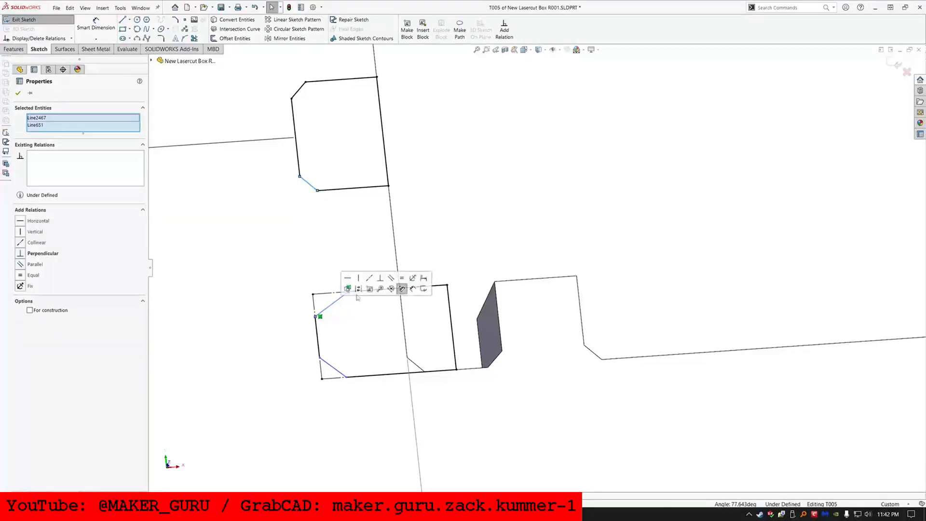
pyautogui.click(380, 278)
pyautogui.click(402, 279)
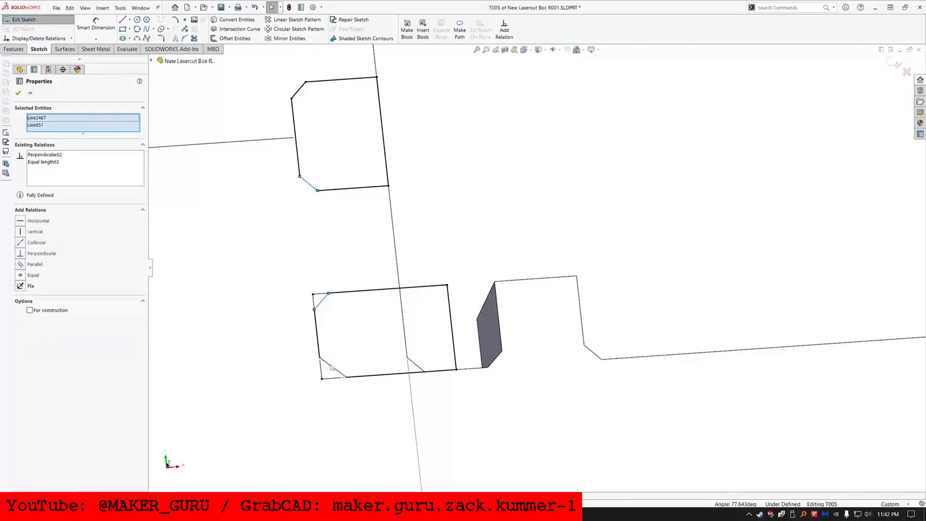
# Make the new tooth's lower diagonal perpendicular and equal to its upper diagonal
pyautogui.click(331, 368)
pyautogui.keyDown('ctrl'); pyautogui.click(321, 304); pyautogui.keyUp('ctrl')
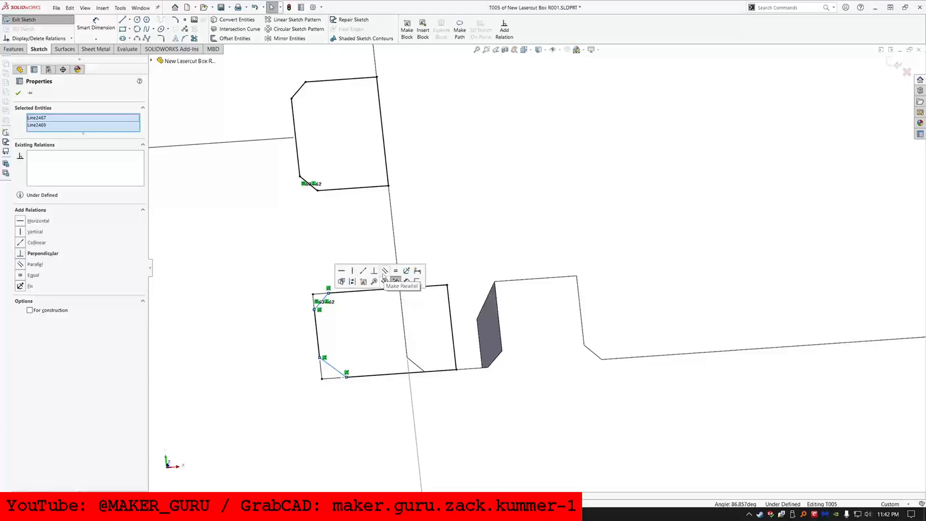
pyautogui.click(374, 271)
pyautogui.click(396, 271)
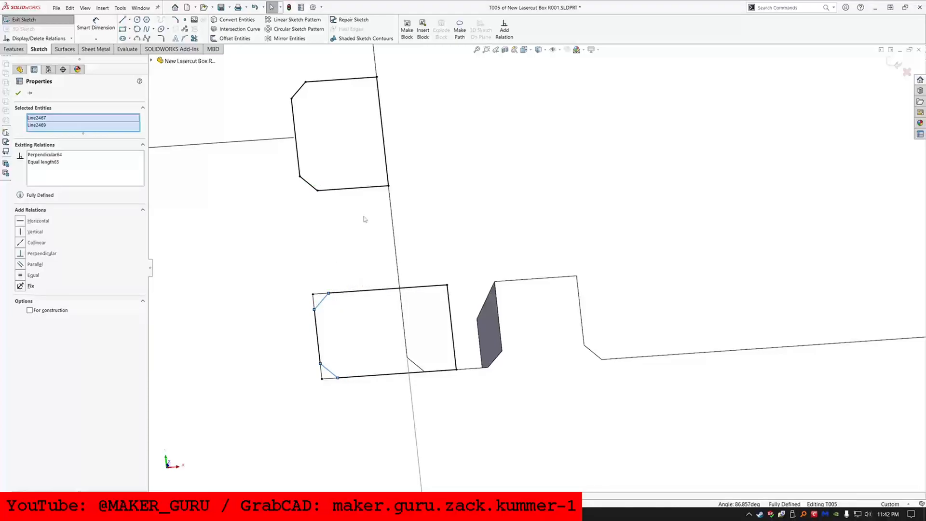
pyautogui.click(365, 220)
# Examine the tooth edges and corner points at the strip's opposite end
pyautogui.scroll(11, 401, 314)
pyautogui.scroll(3, 727, 287)
pyautogui.scroll(-5, 610, 243)
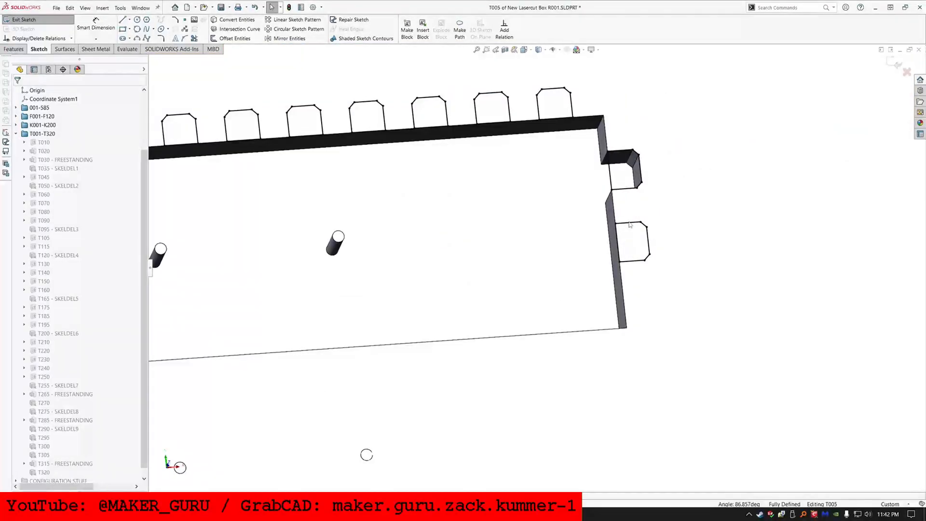
pyautogui.click(630, 223)
pyautogui.click(629, 190)
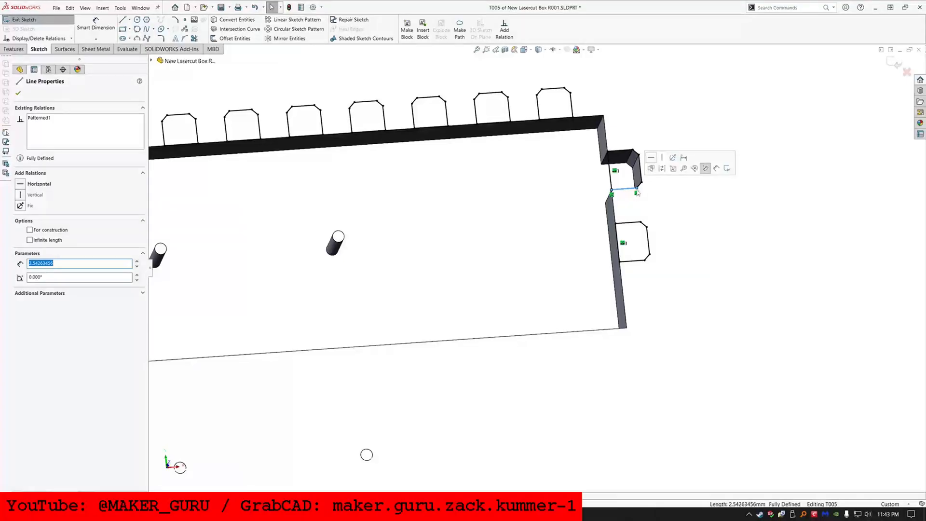
pyautogui.press('Escape')
pyautogui.click(637, 191)
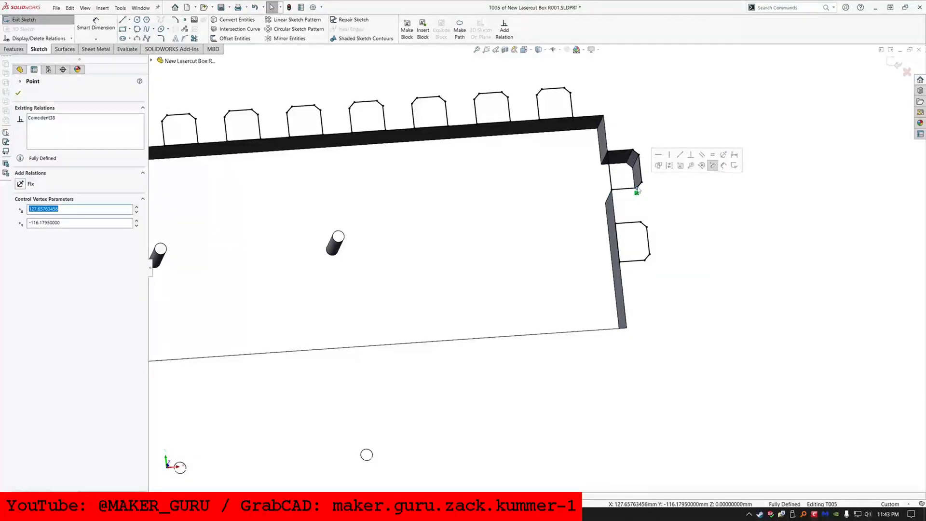
pyautogui.press('Escape')
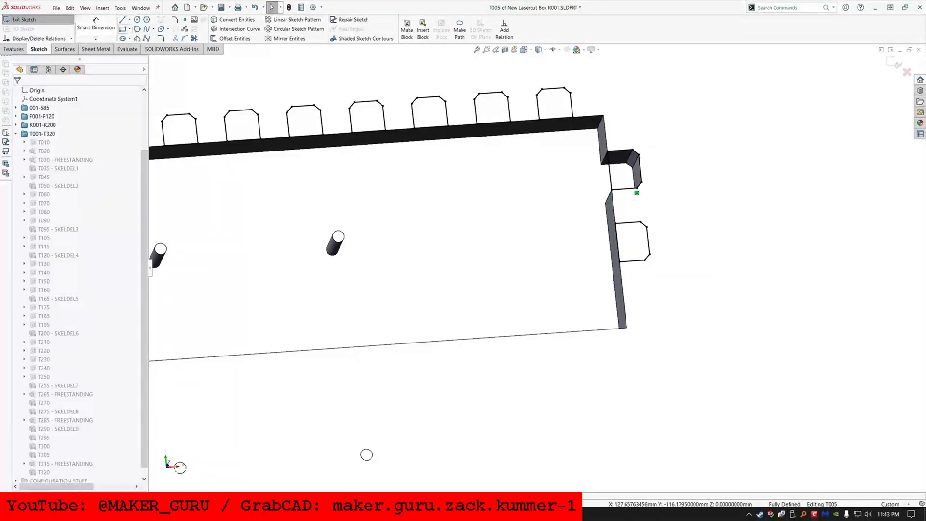
# Sketch a closed six-sided tooth outline with two chamfered outer corners beside the strip's bottom corner tooth, using lines
pyautogui.click(125, 21)
pyautogui.scroll(12, 553, 384)
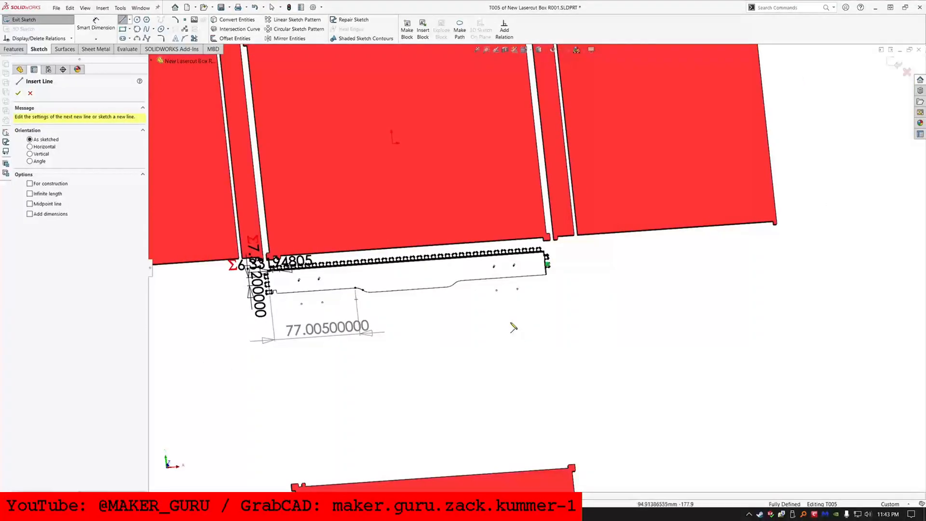
pyautogui.scroll(-3, 451, 313)
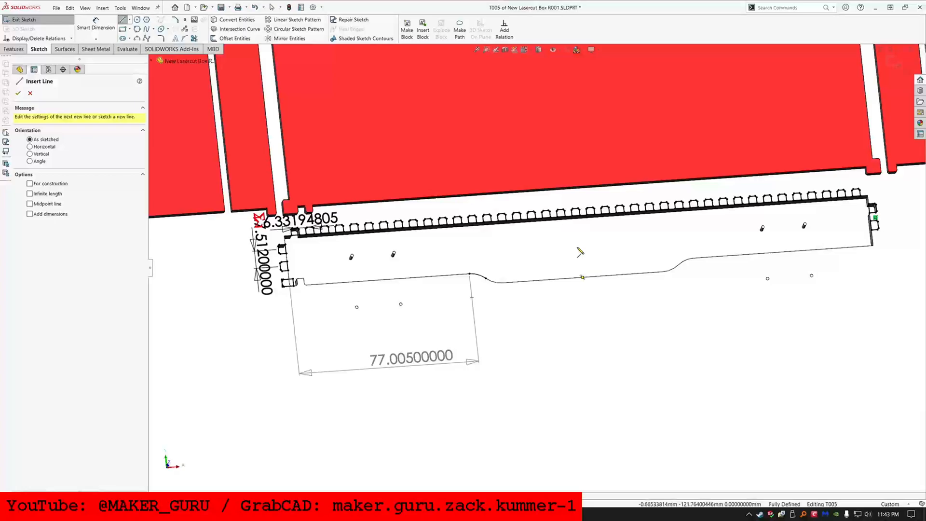
pyautogui.scroll(-8, 320, 275)
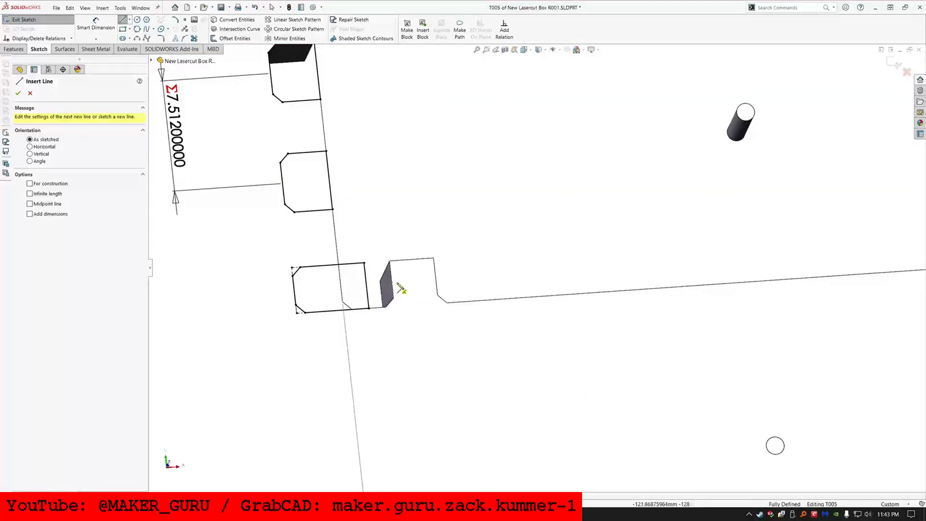
pyautogui.moveTo(526, 233); pyautogui.dragTo(529, 326)
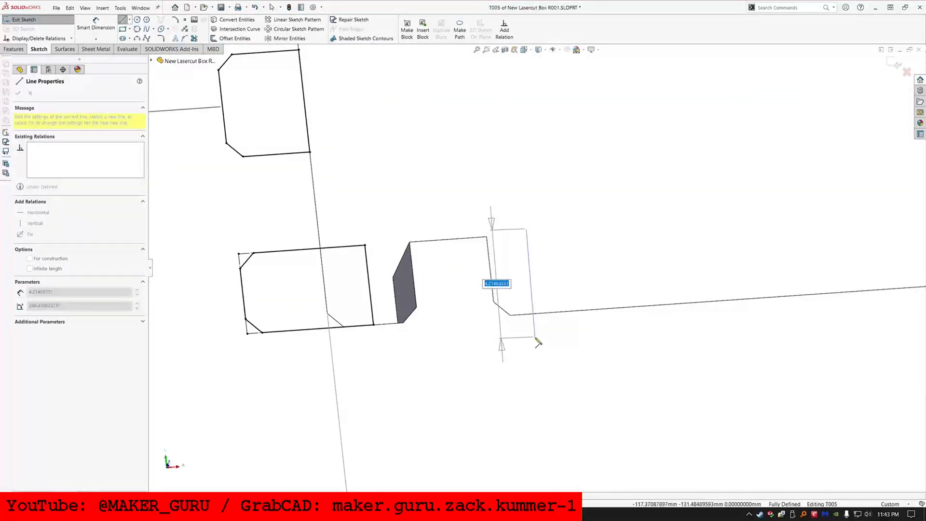
pyautogui.press('Return')
pyautogui.click(649, 291)
pyautogui.click(639, 250)
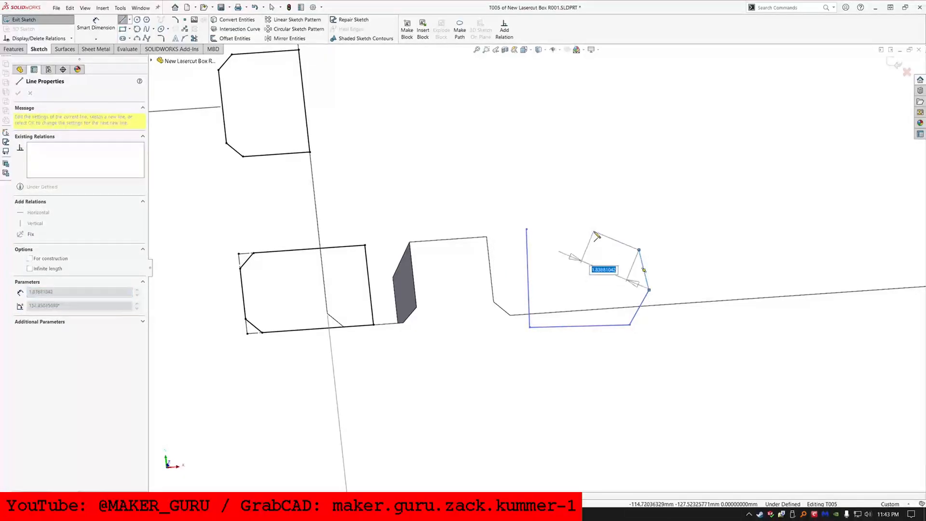
pyautogui.click(527, 231)
pyautogui.press('Escape')
# Make the new outline's upper edge collinear with and equal to the existing corner tooth's upper edge
pyautogui.click(345, 248)
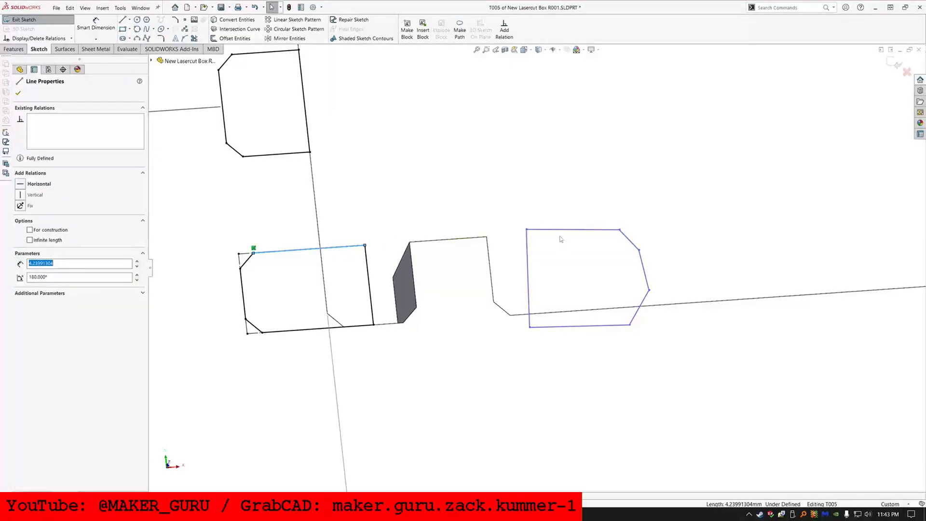
pyautogui.keyDown('ctrl'); pyautogui.click(559, 230); pyautogui.keyUp('ctrl')
pyautogui.click(601, 196)
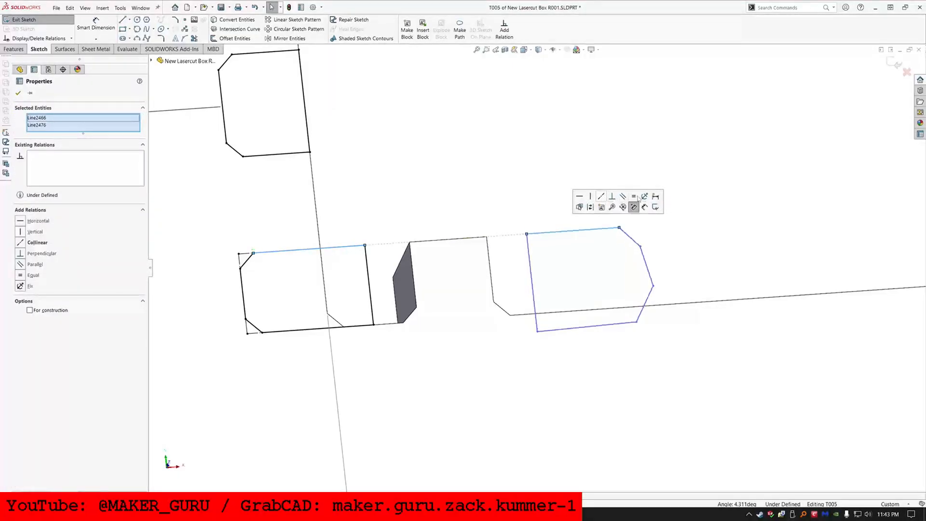
pyautogui.click(633, 197)
# Make the new outline's lower edge collinear with and equal to the existing corner tooth's lower edge
pyautogui.click(577, 328)
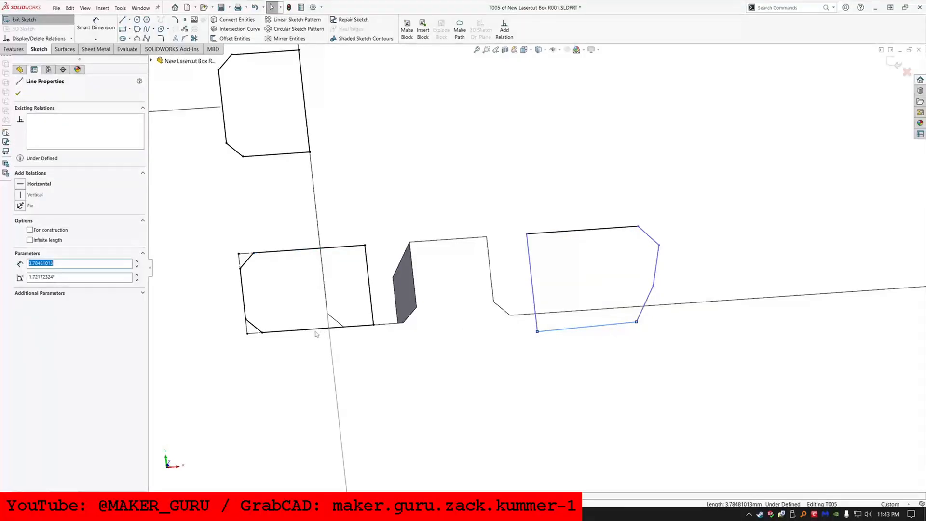
pyautogui.keyDown('ctrl'); pyautogui.click(316, 332); pyautogui.keyUp('ctrl')
pyautogui.click(316, 330)
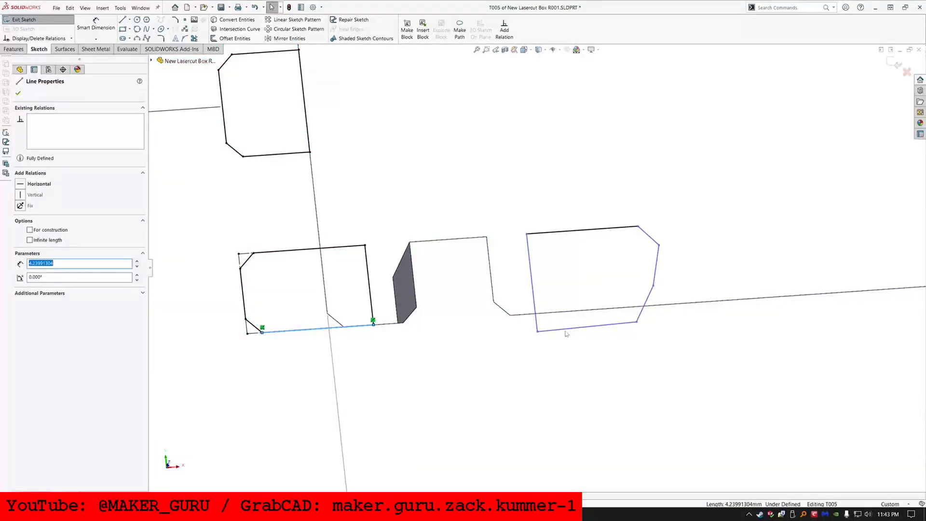
pyautogui.keyDown('ctrl'); pyautogui.click(566, 328); pyautogui.keyUp('ctrl')
pyautogui.click(608, 299)
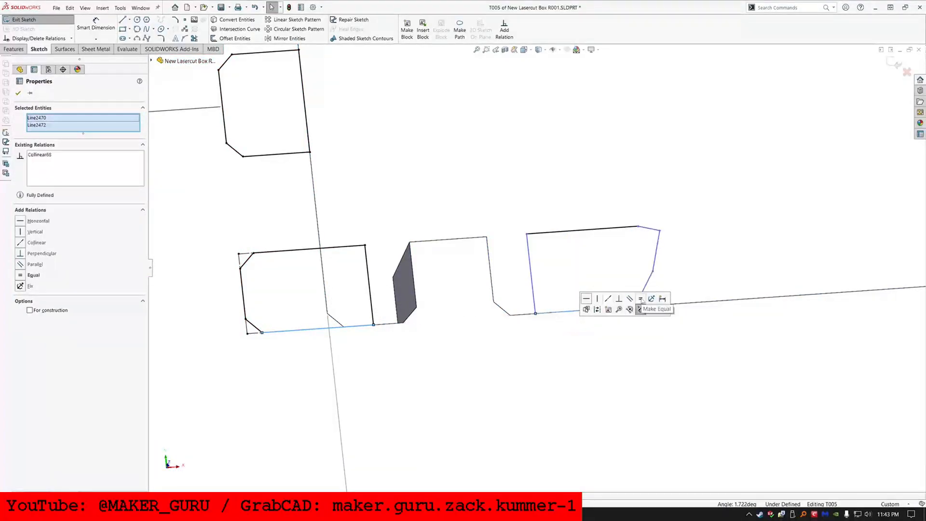
# Make the new outline's inner edge parallel to the existing corner tooth's inner edge
pyautogui.click(532, 285)
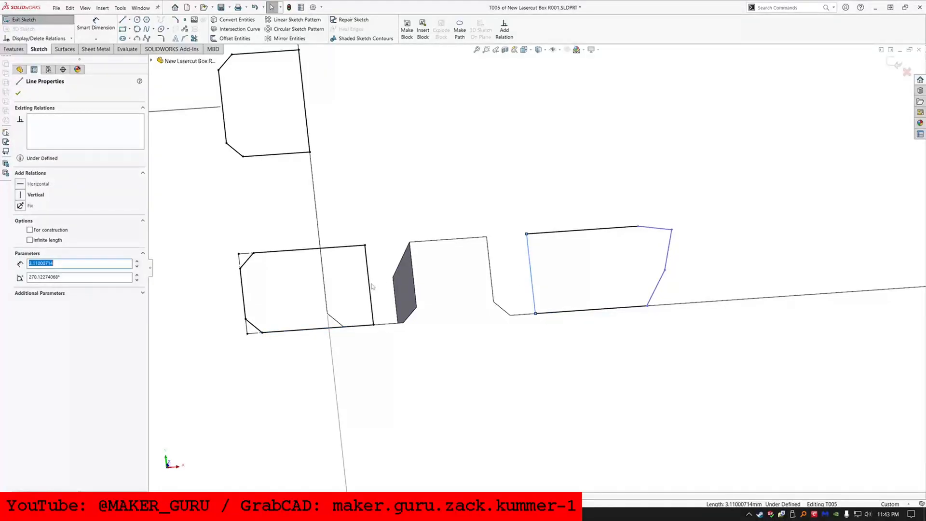
pyautogui.keyDown('ctrl'); pyautogui.click(369, 287); pyautogui.keyUp('ctrl')
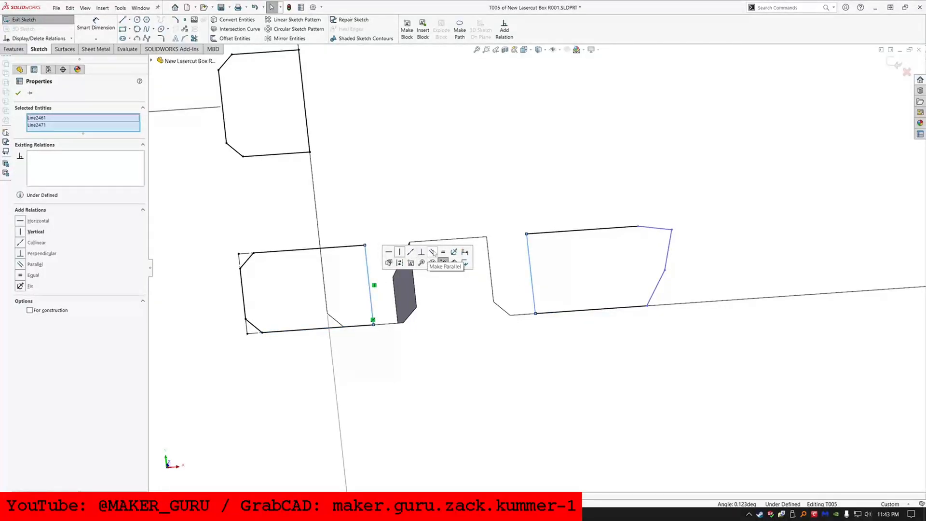
pyautogui.click(433, 252)
# Make the new outline's lower diagonal parallel and equal to the existing corner tooth's upper diagonal
pyautogui.click(667, 267)
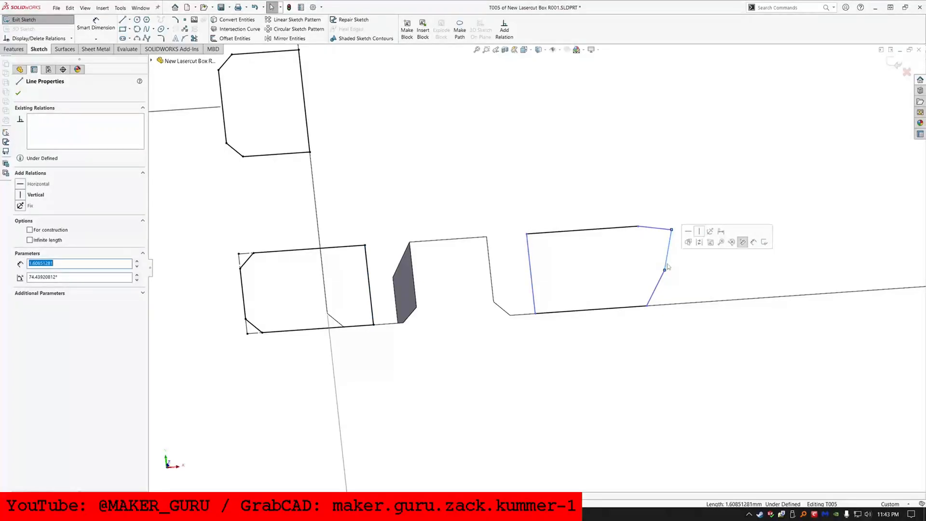
pyautogui.click(663, 276)
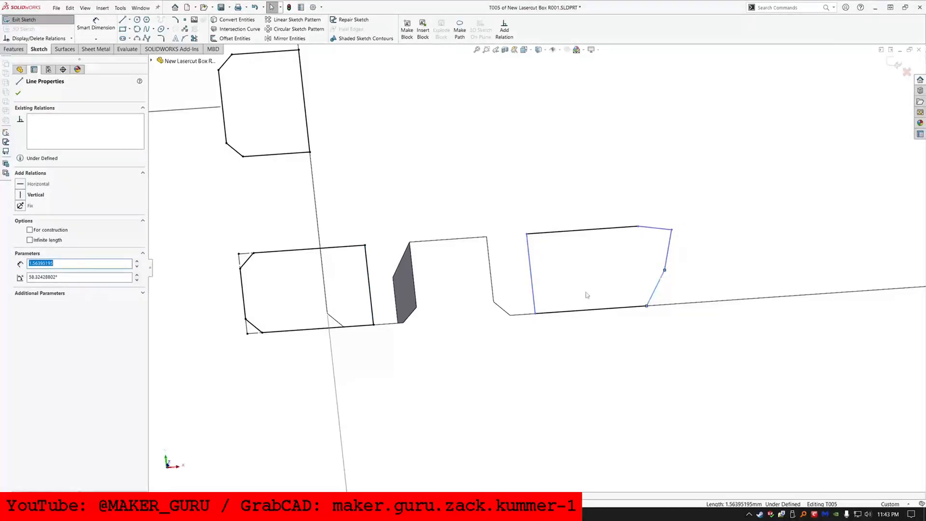
pyautogui.keyDown('ctrl'); pyautogui.click(247, 263); pyautogui.keyUp('ctrl')
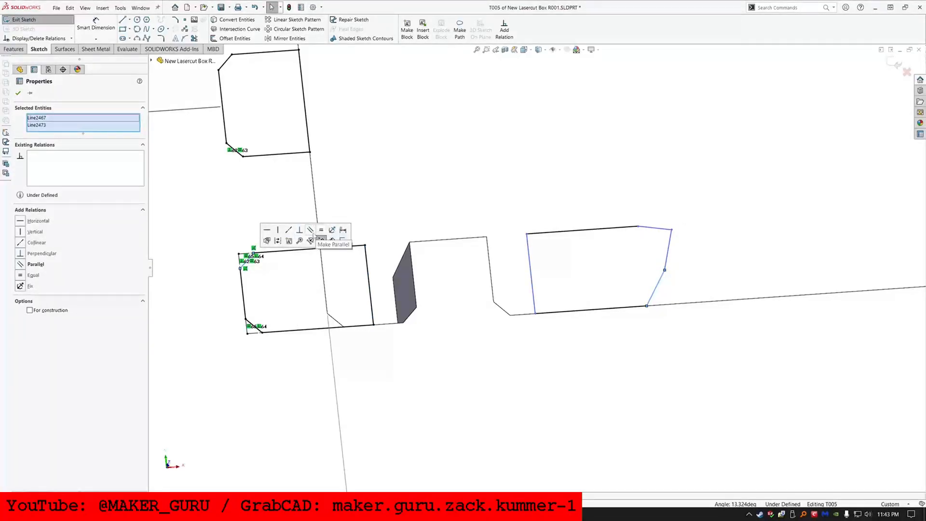
pyautogui.click(321, 236)
pyautogui.press('Escape')
# Make the new outline's upper diagonal perpendicular and equal to its lower diagonal
pyautogui.click(653, 238)
pyautogui.keyDown('ctrl'); pyautogui.click(670, 268); pyautogui.keyUp('ctrl')
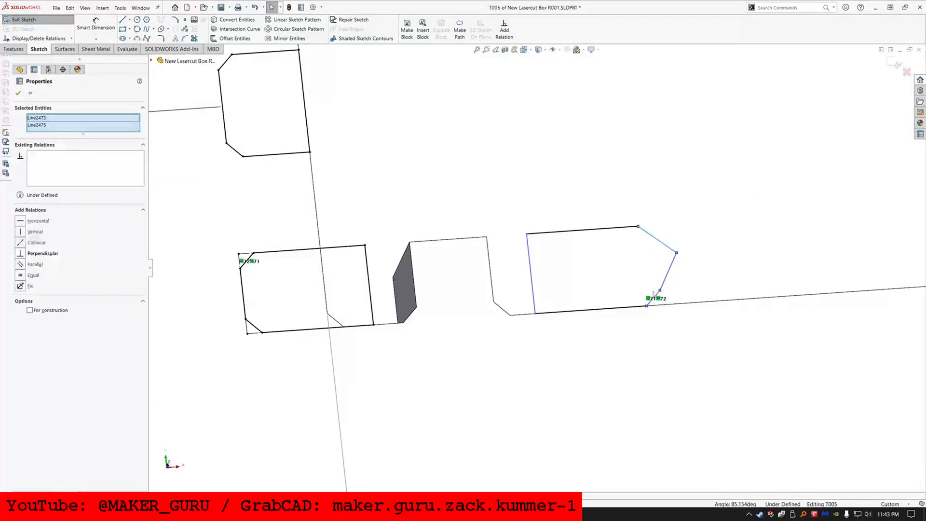
pyautogui.click(710, 262)
pyautogui.click(731, 262)
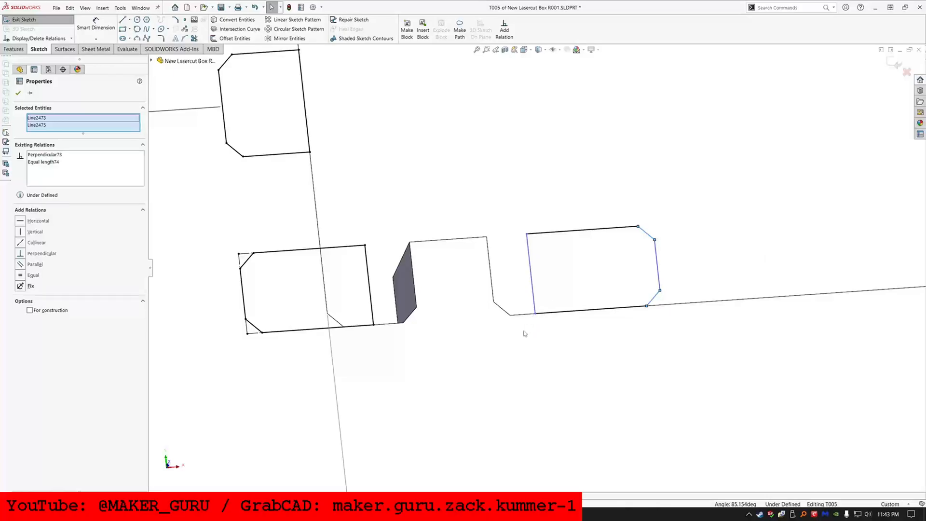
# Make the new outline's upper outer corner point coincident with the outer tooth edge line at the strip's opposite end
pyautogui.scroll(6, 525, 332)
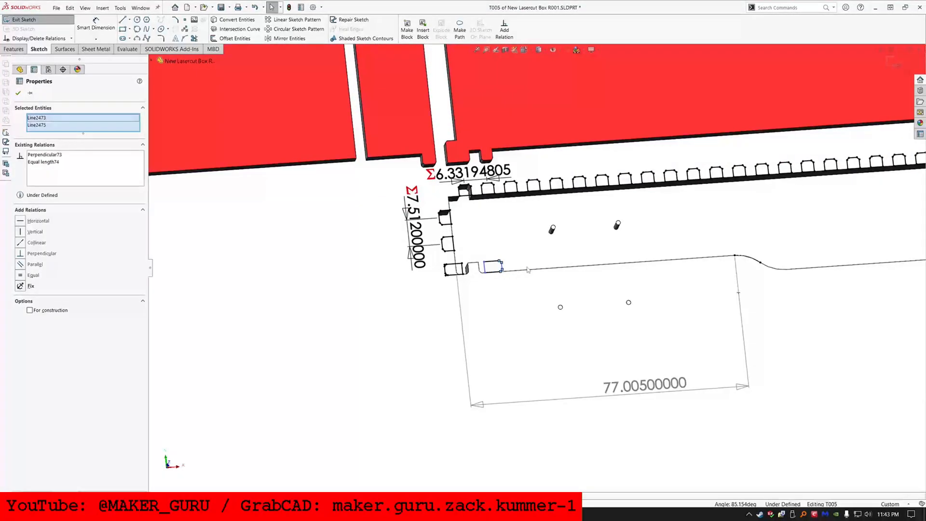
pyautogui.scroll(-2, 510, 265)
pyautogui.click(503, 266)
pyautogui.scroll(4, 505, 268)
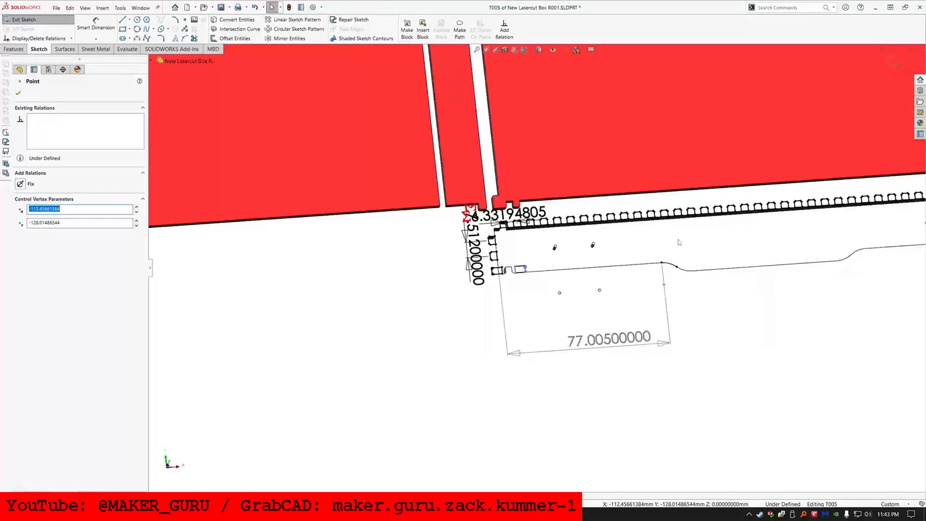
pyautogui.scroll(-2, 735, 231)
pyautogui.scroll(-2, 722, 200)
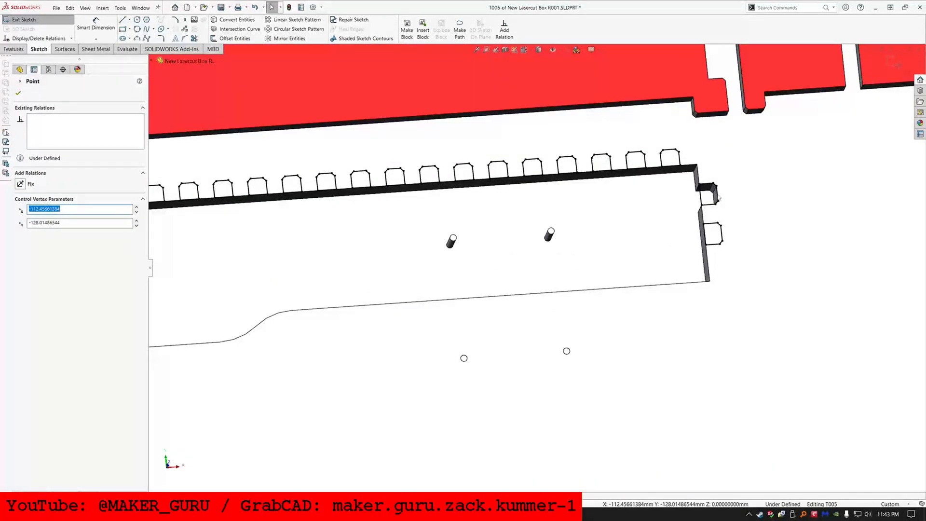
pyautogui.keyDown('ctrl'); pyautogui.click(718, 198); pyautogui.keyUp('ctrl')
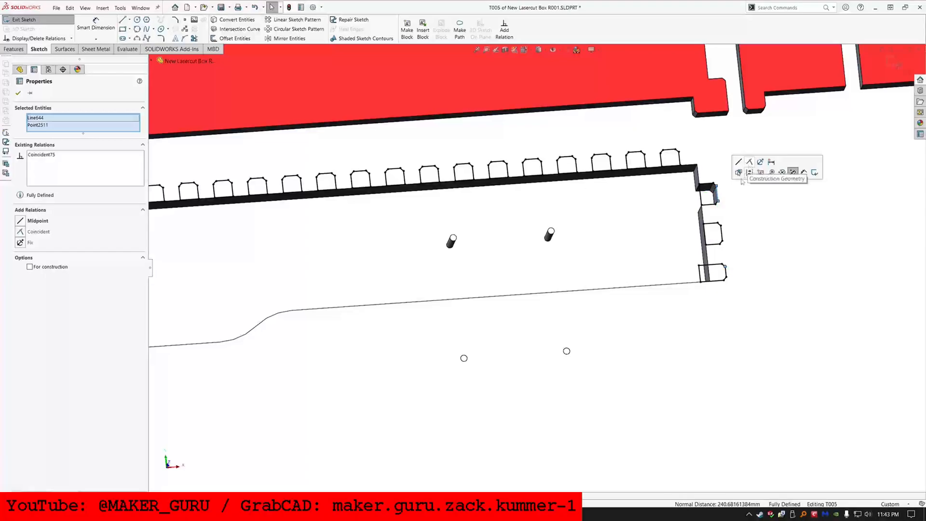
pyautogui.click(749, 163)
pyautogui.click(619, 311)
# Finish editing sketch T005 to rebuild the part, and check the strip's teeth at both ends
pyautogui.scroll(3, 620, 304)
pyautogui.scroll(3, 555, 299)
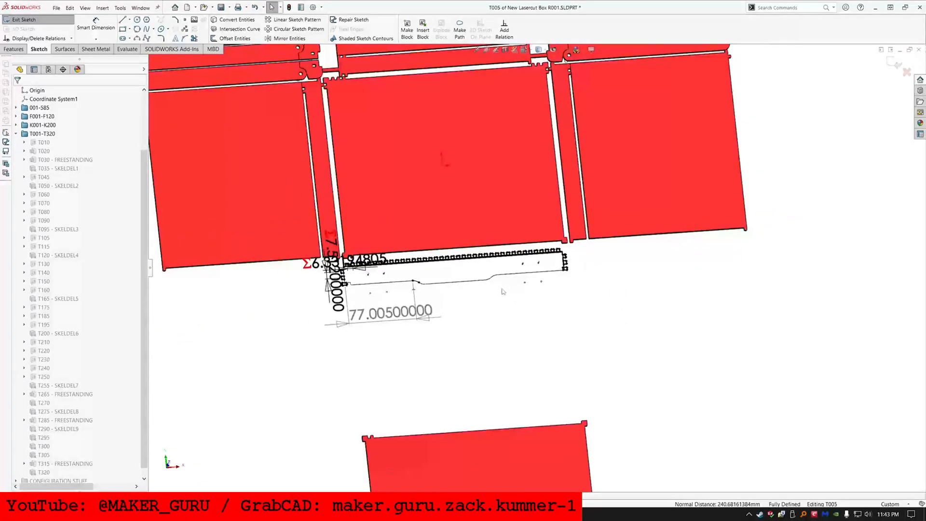
pyautogui.scroll(-2, 425, 291)
pyautogui.scroll(-3, 333, 283)
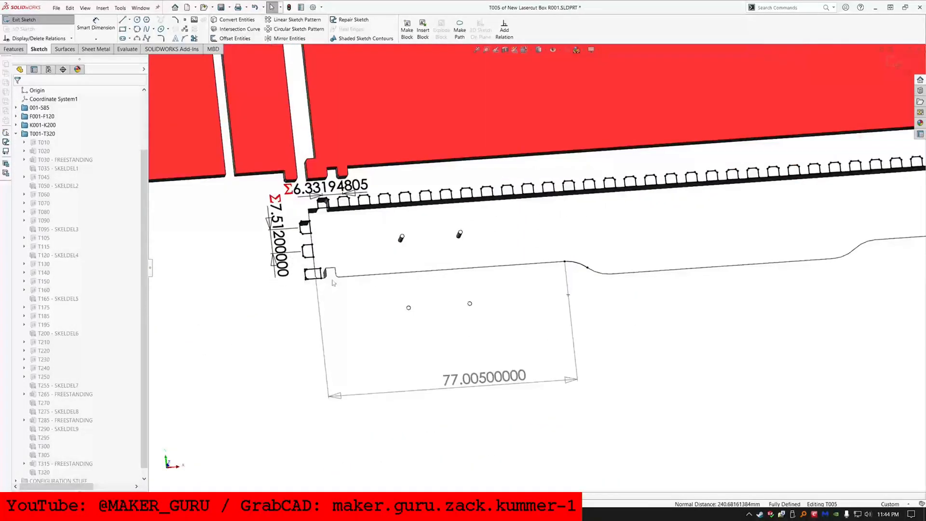
pyautogui.click(41, 21)
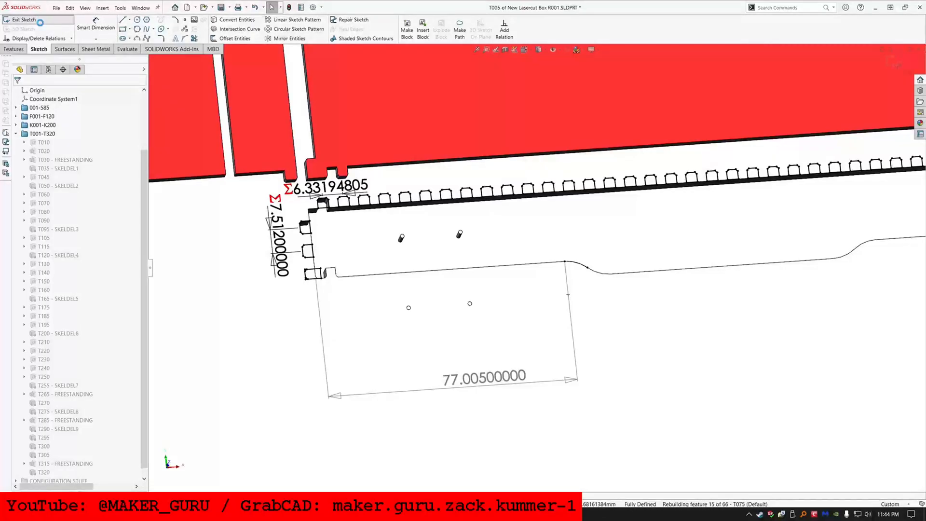
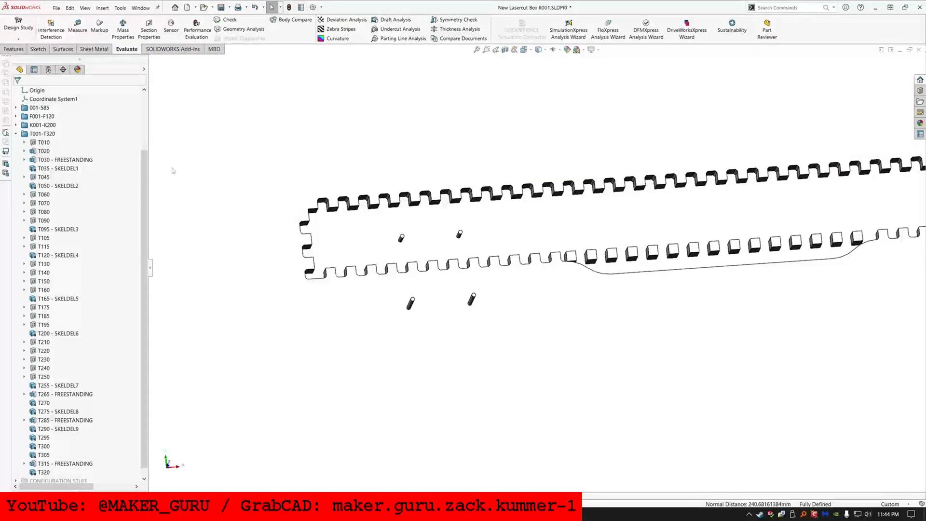
pyautogui.scroll(8, 539, 251)
pyautogui.scroll(-6, 690, 263)
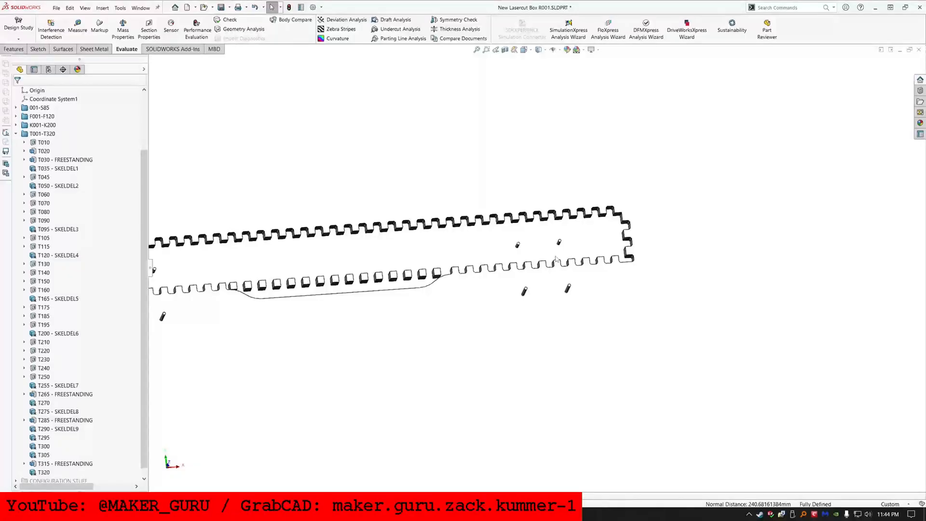
pyautogui.scroll(6, 498, 252)
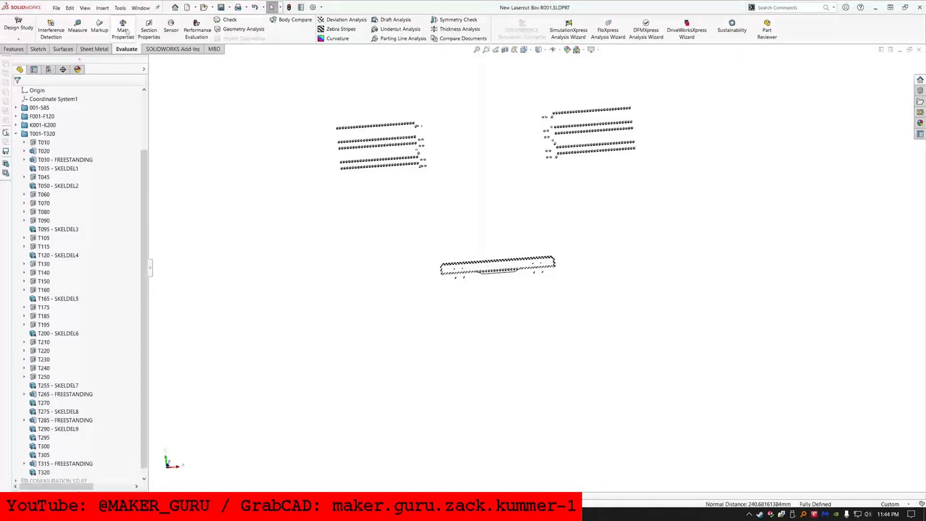
# Switch to the Part2 document and examine the corner tooth where the rounded side piece meets the strip and large panel
pyautogui.click(141, 7)
pyautogui.click(156, 121)
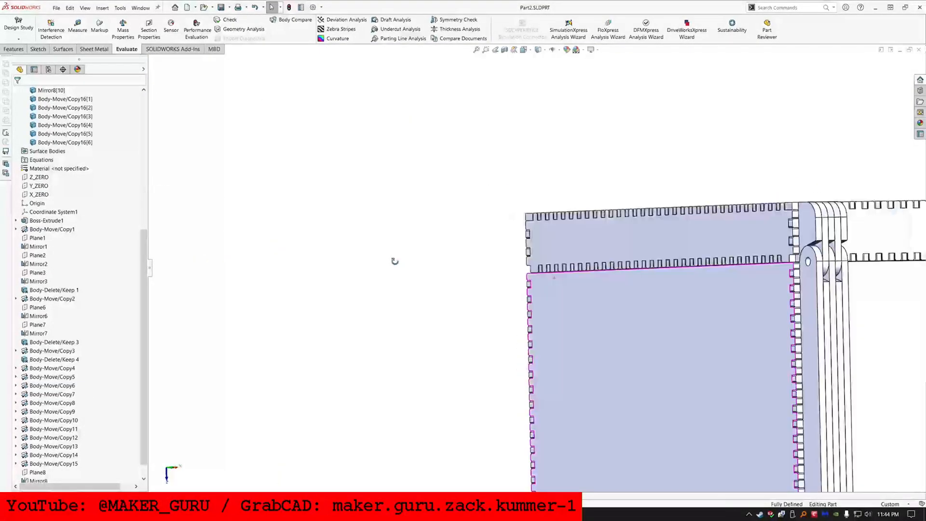
pyautogui.moveTo(394, 261); pyautogui.dragTo(380, 283, button='middle')
pyautogui.scroll(-6, 709, 318)
pyautogui.moveTo(598, 262); pyautogui.dragTo(606, 284, button='middle')
pyautogui.click(606, 285)
pyautogui.scroll(-2, 606, 288)
pyautogui.moveTo(567, 331); pyautogui.dragTo(583, 290, button='middle')
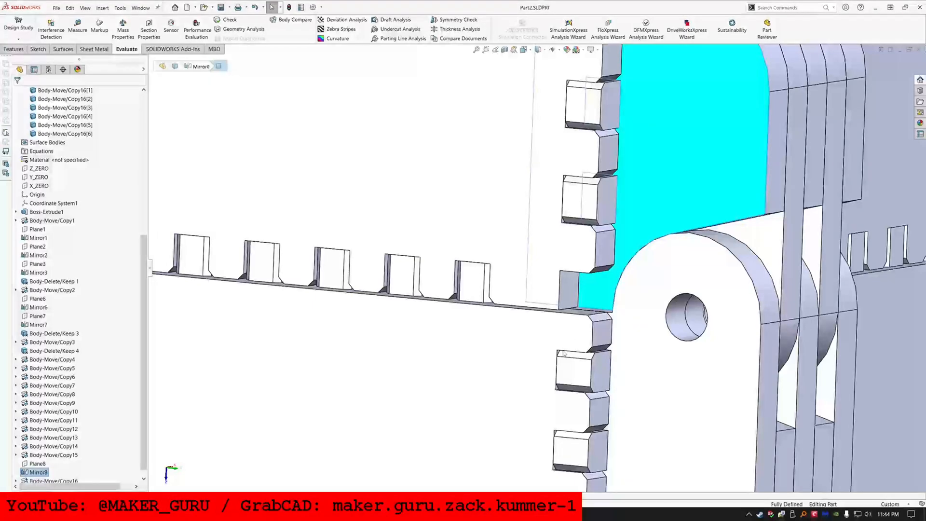
pyautogui.moveTo(540, 335)
pyautogui.mouseDown(button='middle')
pyautogui.moveTo(504, 326)
pyautogui.moveTo(491, 298)
pyautogui.moveTo(576, 307)
pyautogui.moveTo(551, 289)
pyautogui.mouseUp(button='middle')
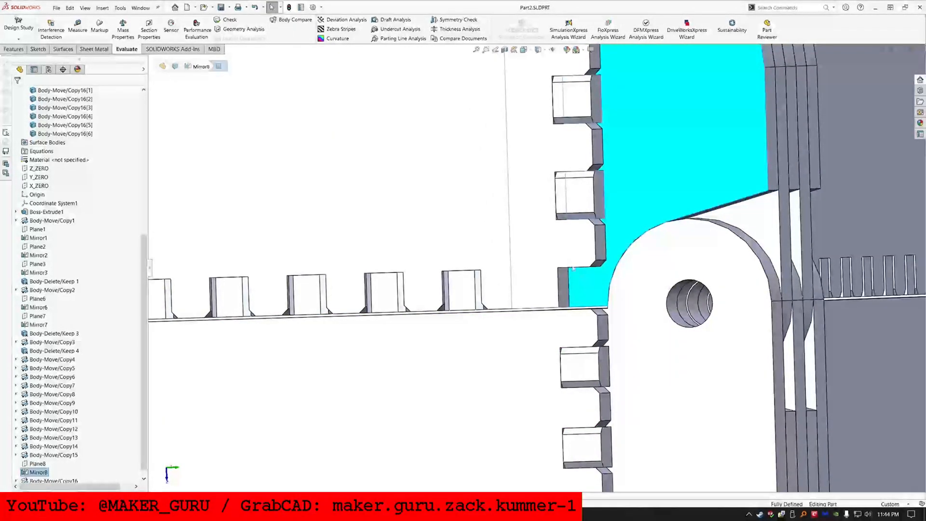
# Examine how the toothed strip's lower corner fits against the side piece and the large panel in the assembled box
pyautogui.scroll(5, 569, 268)
pyautogui.scroll(5, 570, 268)
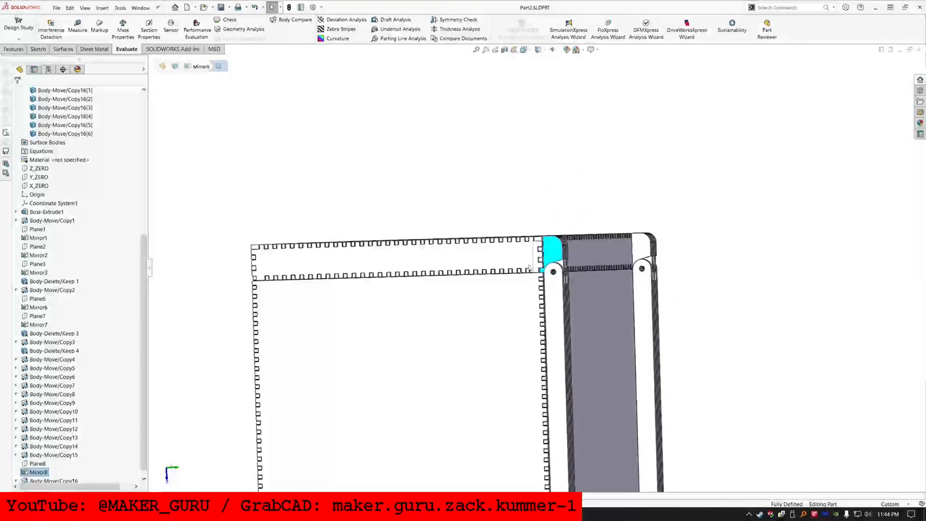
pyautogui.scroll(-10, 530, 268)
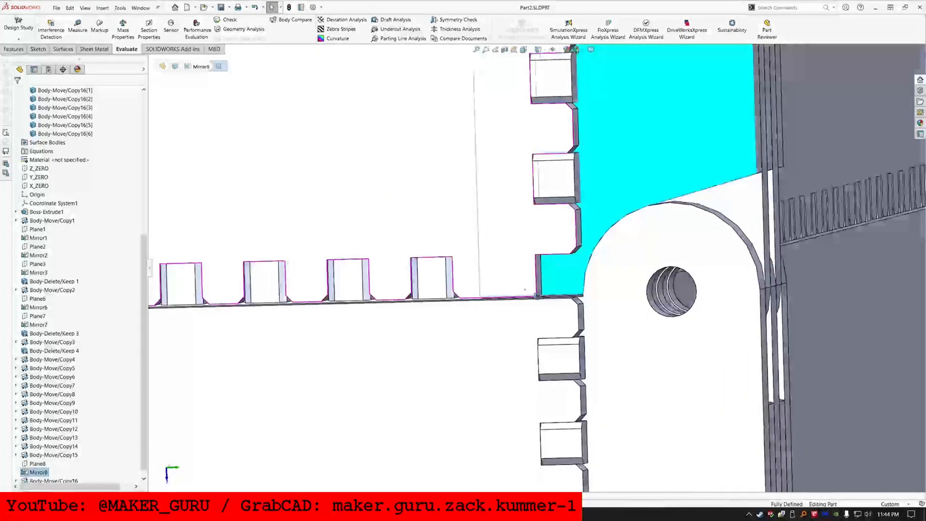
pyautogui.moveTo(525, 289); pyautogui.dragTo(538, 295, button='middle')
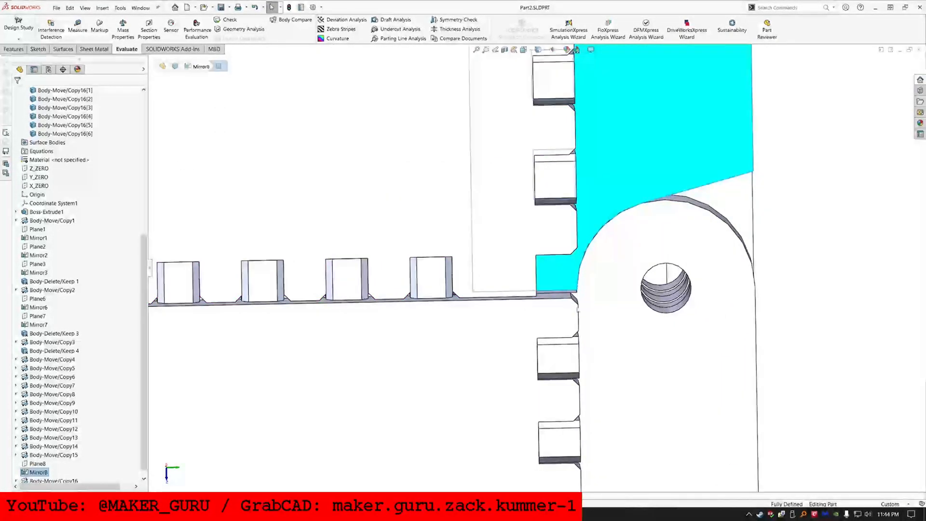
pyautogui.moveTo(505, 268); pyautogui.dragTo(496, 242, button='middle')
pyautogui.click(512, 263)
pyautogui.scroll(6, 511, 263)
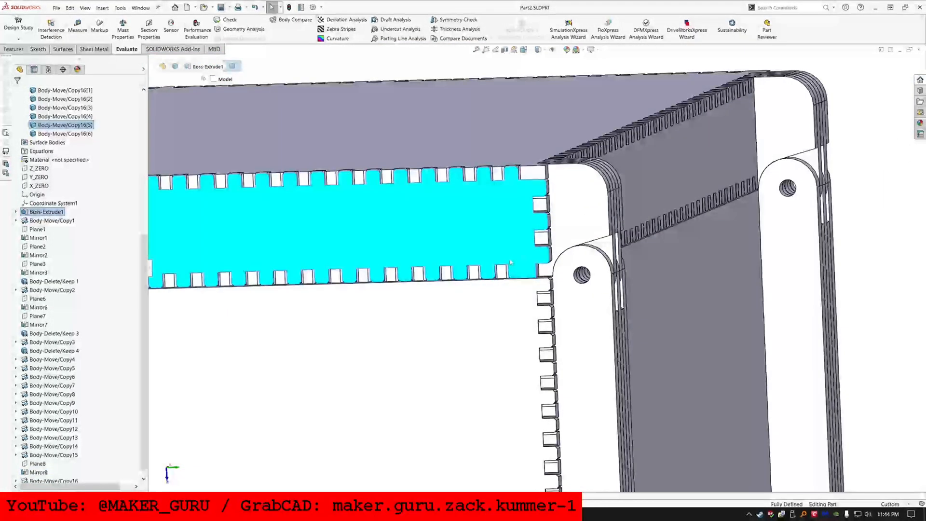
pyautogui.scroll(4, 511, 263)
pyautogui.scroll(-5, 511, 263)
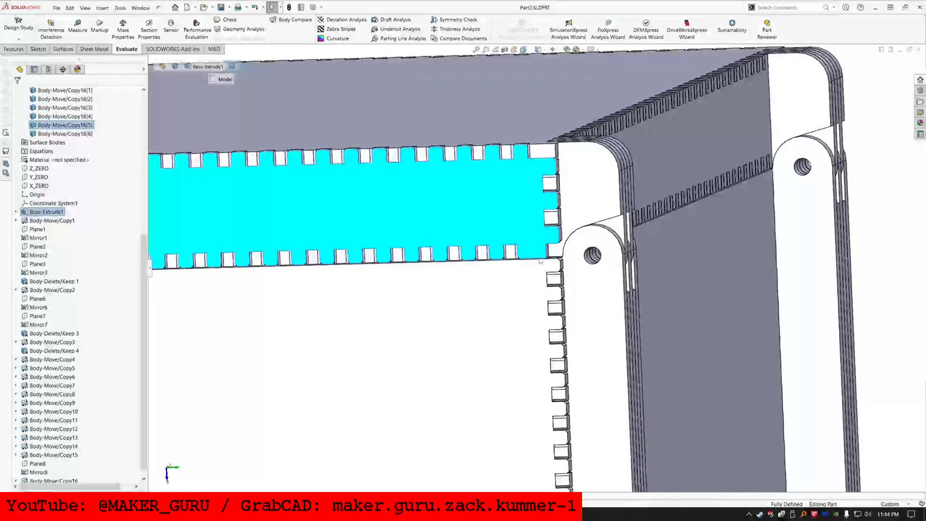
# Examine the toothed strip's lower edge and its corners at both ends of the assembled box
pyautogui.click(540, 258)
pyautogui.scroll(4, 538, 260)
pyautogui.scroll(-8, 395, 266)
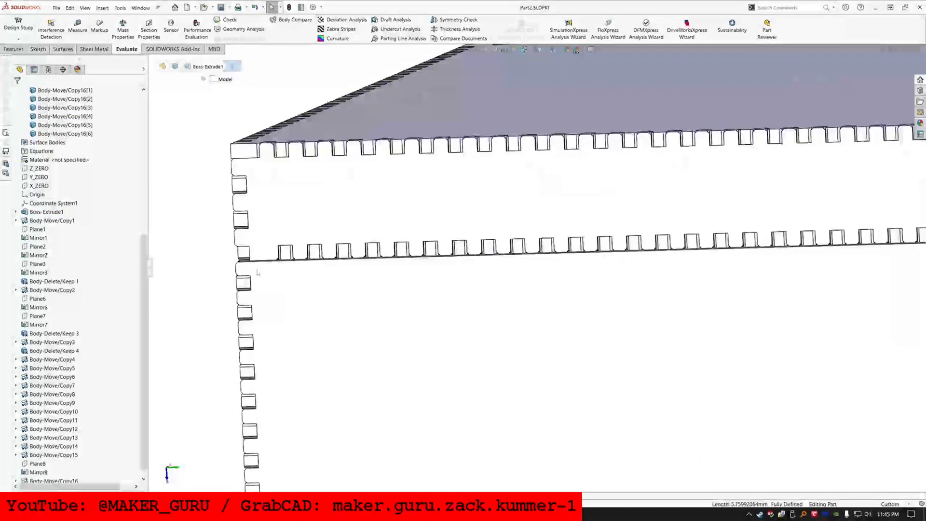
pyautogui.click(348, 270)
pyautogui.scroll(10, 467, 195)
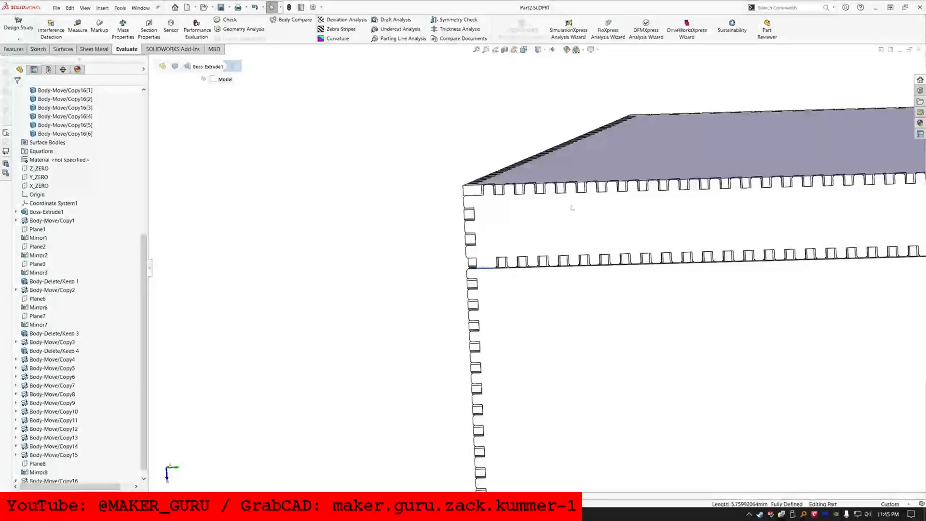
pyautogui.scroll(-3, 794, 217)
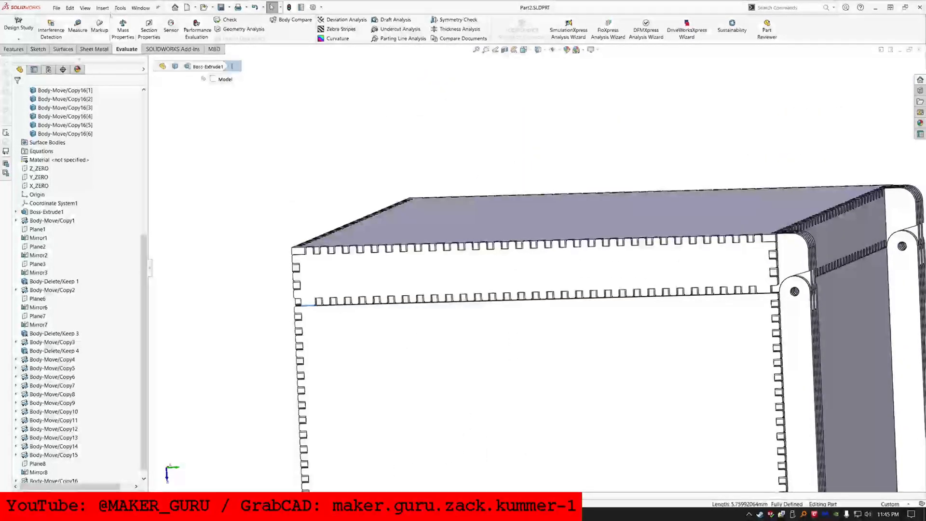
# Switch to the New Lasercut Box R001 document and show all of its solid bodies
pyautogui.click(140, 8)
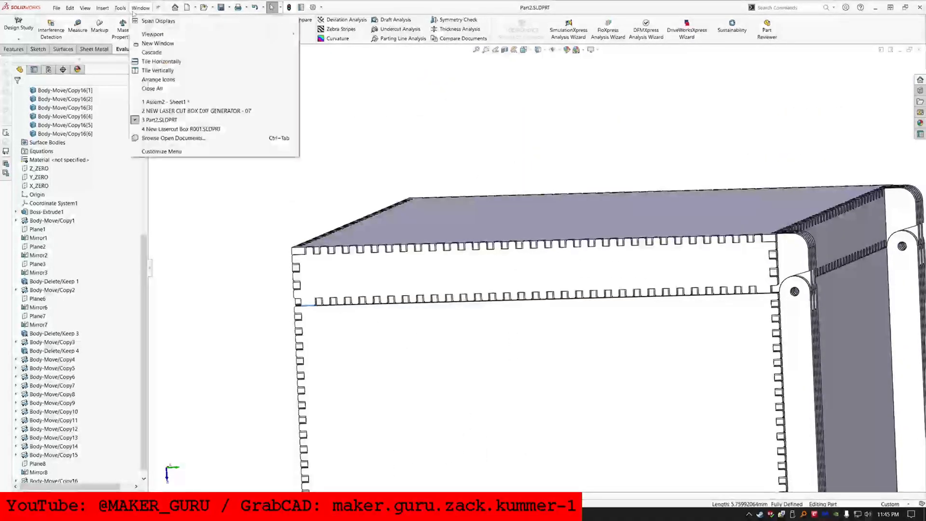
pyautogui.click(165, 111)
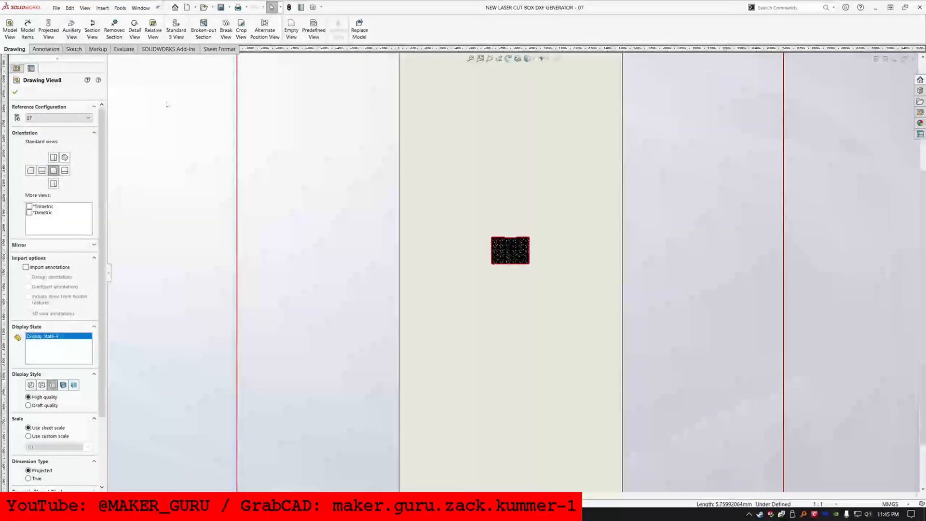
pyautogui.click(140, 8)
pyautogui.click(166, 120)
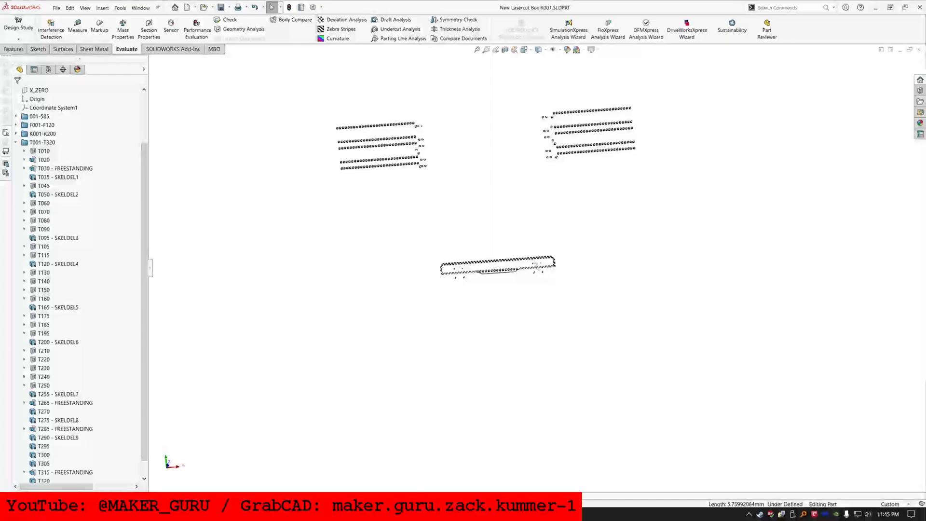
pyautogui.scroll(5, 534, 263)
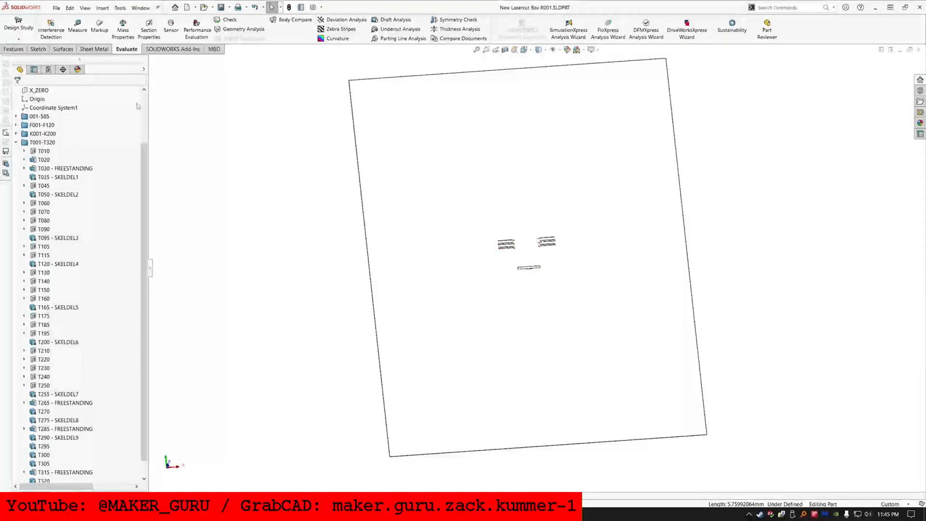
pyautogui.scroll(3, 138, 106)
pyautogui.click(46, 99)
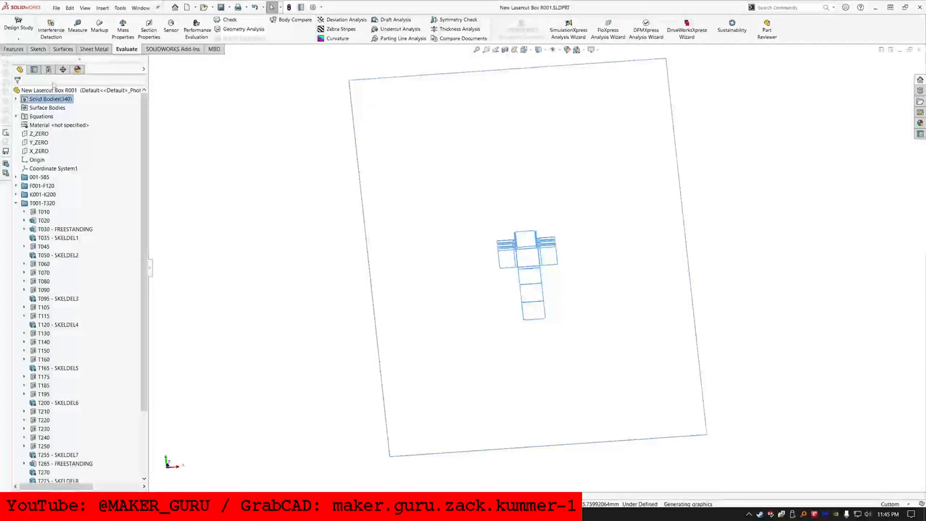
pyautogui.rightClick(48, 99)
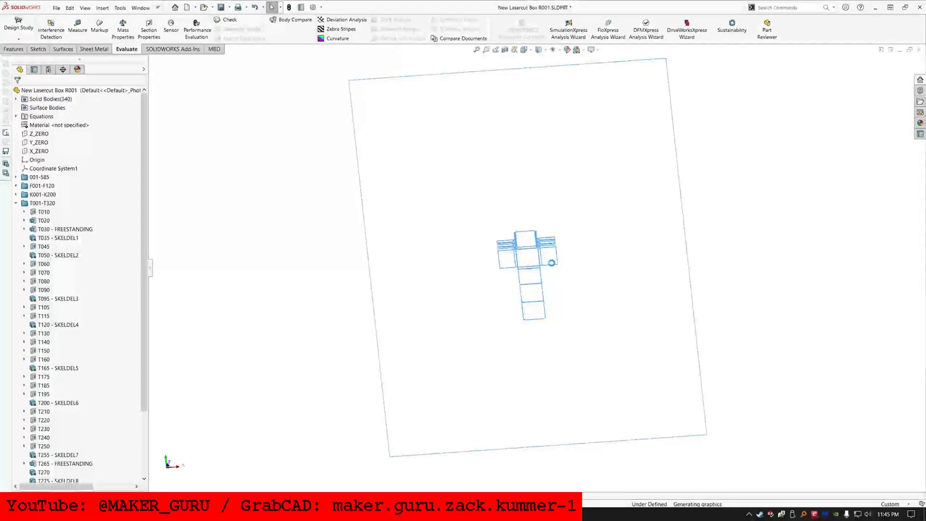
pyautogui.scroll(-6, 530, 268)
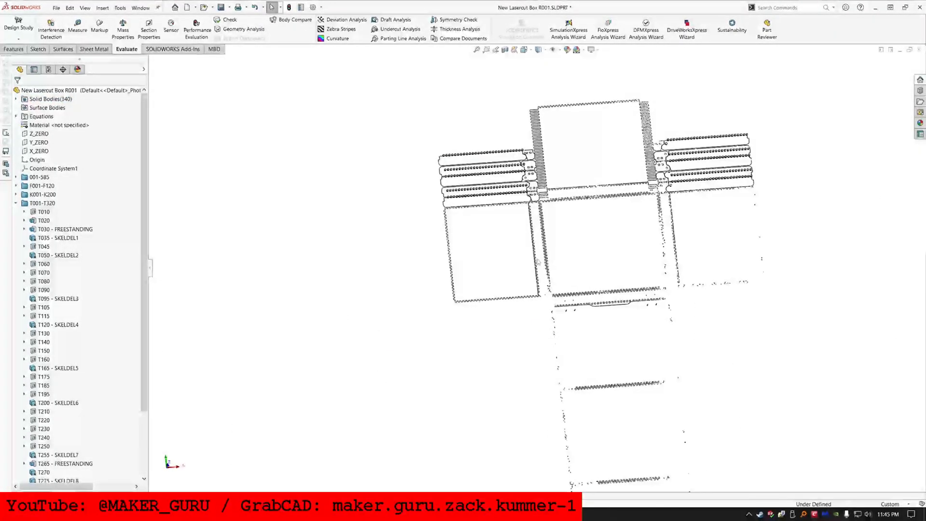
# Hide the larger panels and the horizontal strip surrounding the two narrow toothed side strips
pyautogui.click(537, 262)
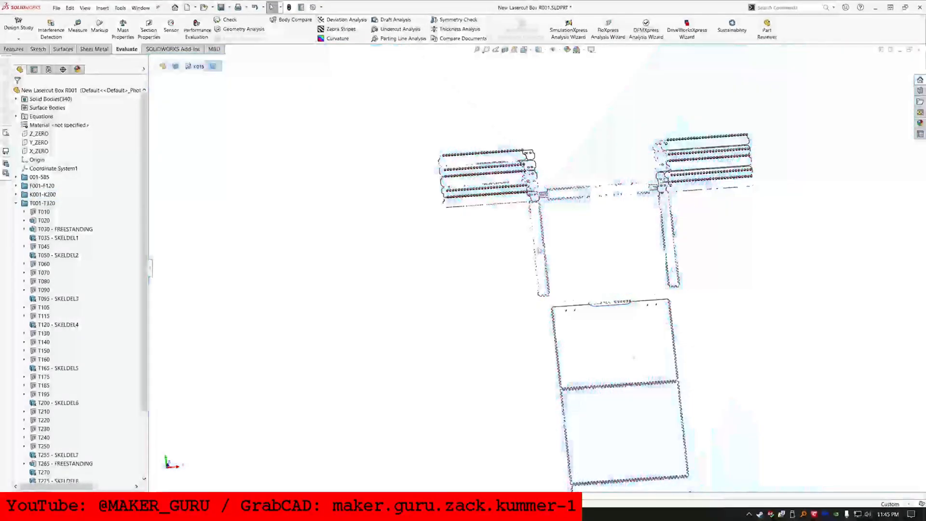
pyautogui.click(541, 249)
pyautogui.click(582, 226)
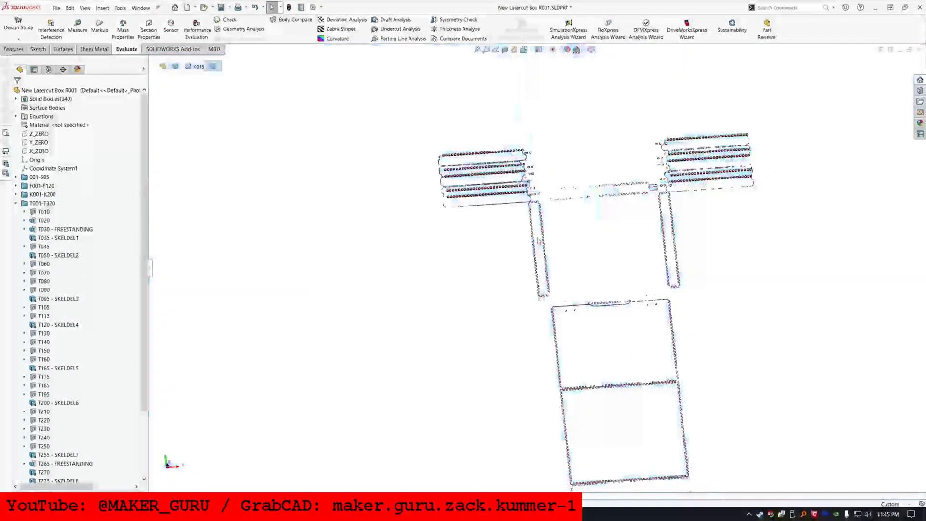
pyautogui.click(539, 239)
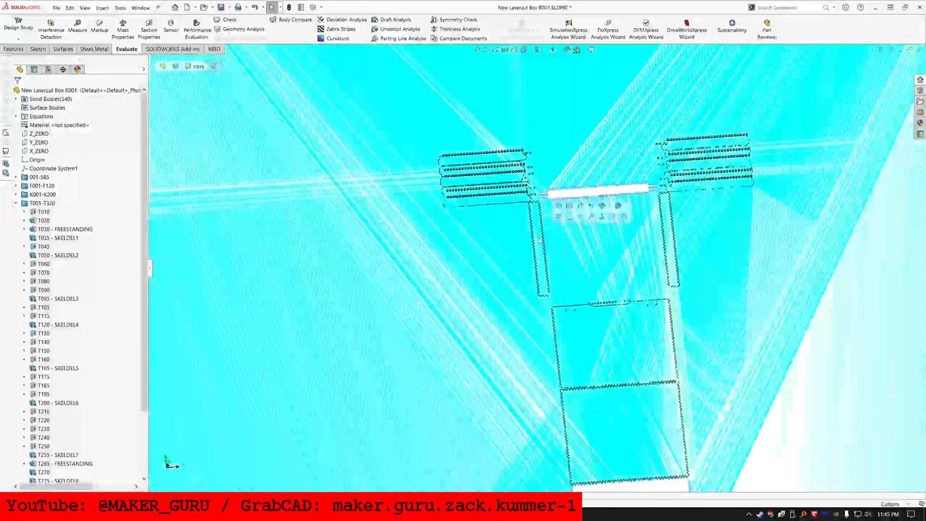
pyautogui.click(576, 220)
pyautogui.click(537, 235)
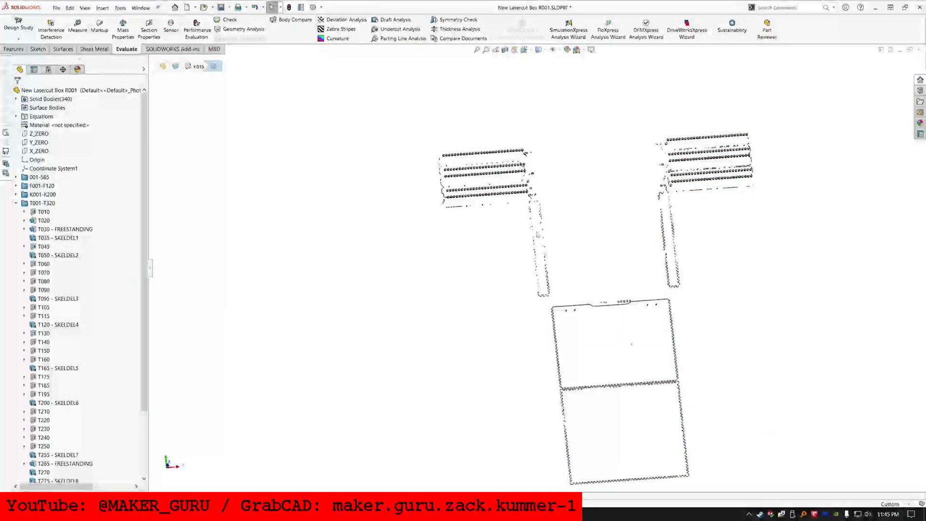
pyautogui.click(538, 241)
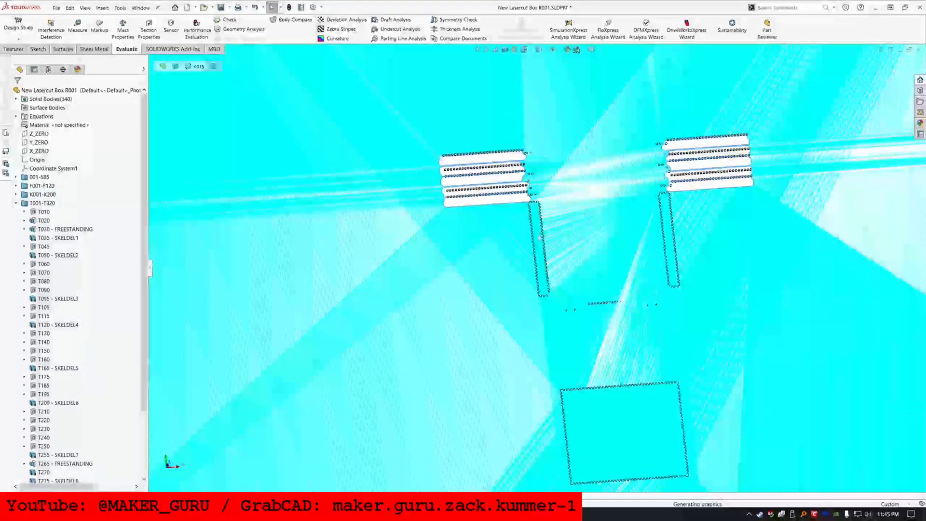
# Compare the narrow strip's toothed end with the matching corner of the assembled box in Part2
pyautogui.scroll(-5, 539, 238)
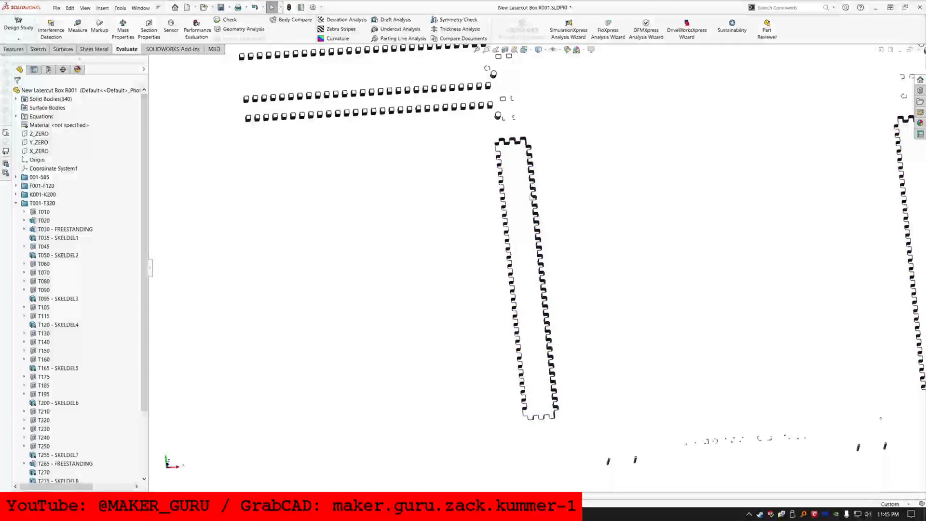
pyautogui.scroll(-3, 491, 384)
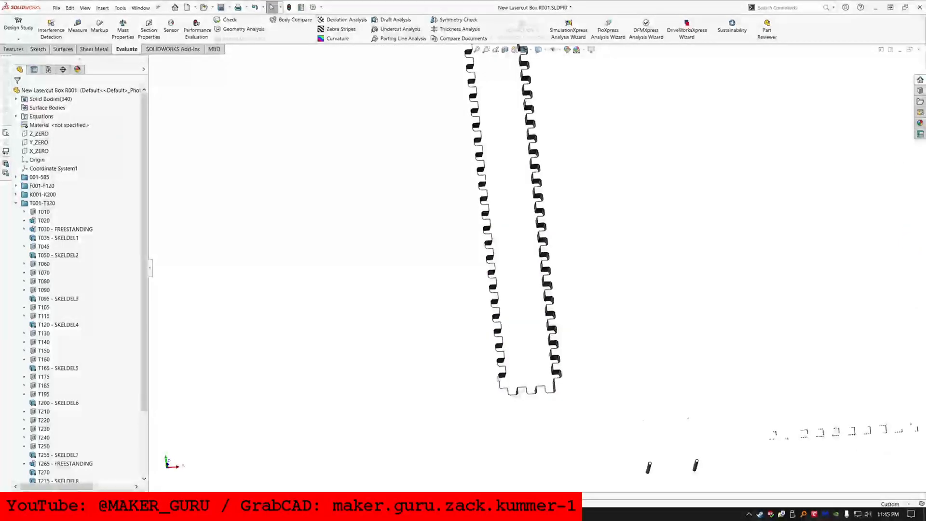
pyautogui.click(141, 8)
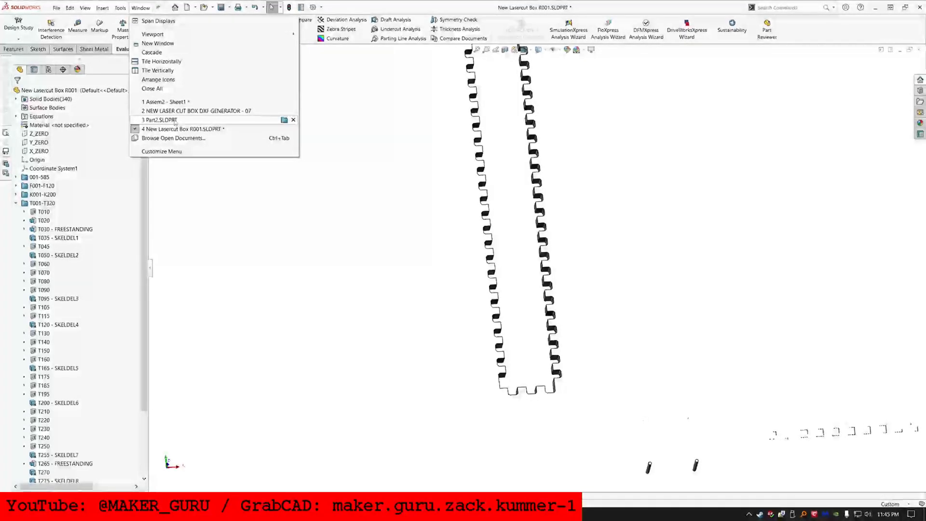
pyautogui.click(405, 189)
pyautogui.scroll(-3, 726, 288)
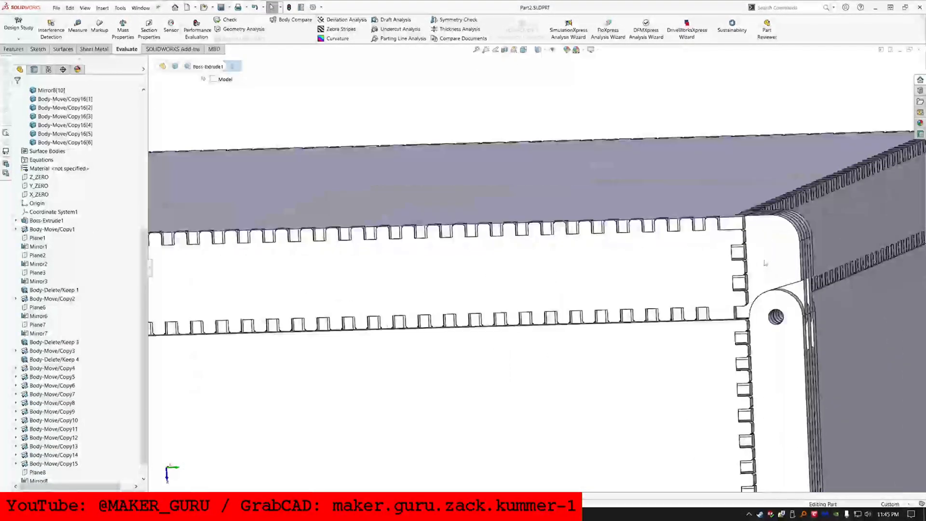
pyautogui.moveTo(726, 288); pyautogui.dragTo(735, 290, button='middle')
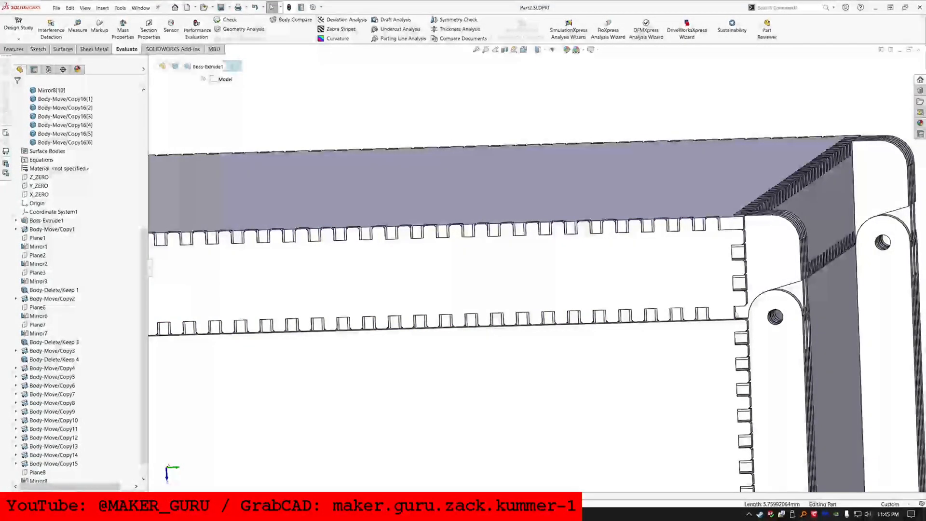
# Return to New Lasercut Box R001 and examine the narrow strip's end teeth and lower corner
pyautogui.click(141, 8)
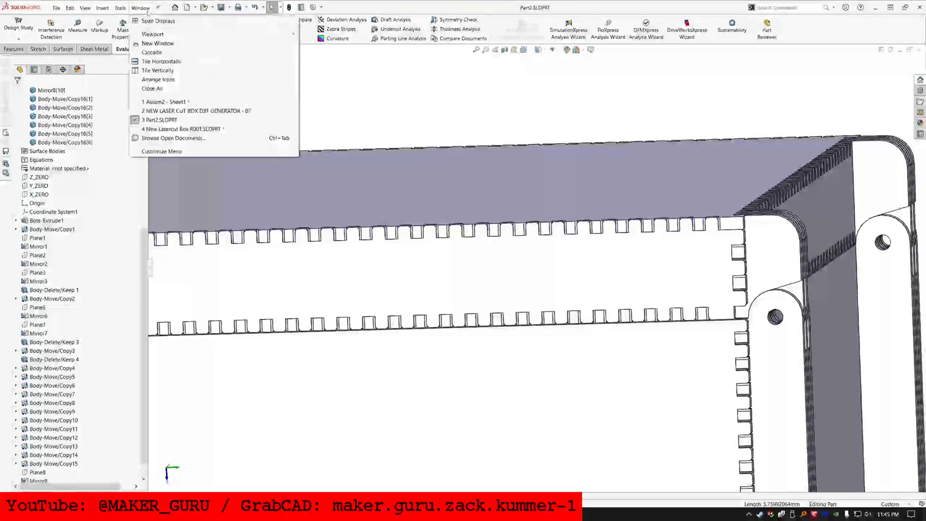
pyautogui.click(169, 129)
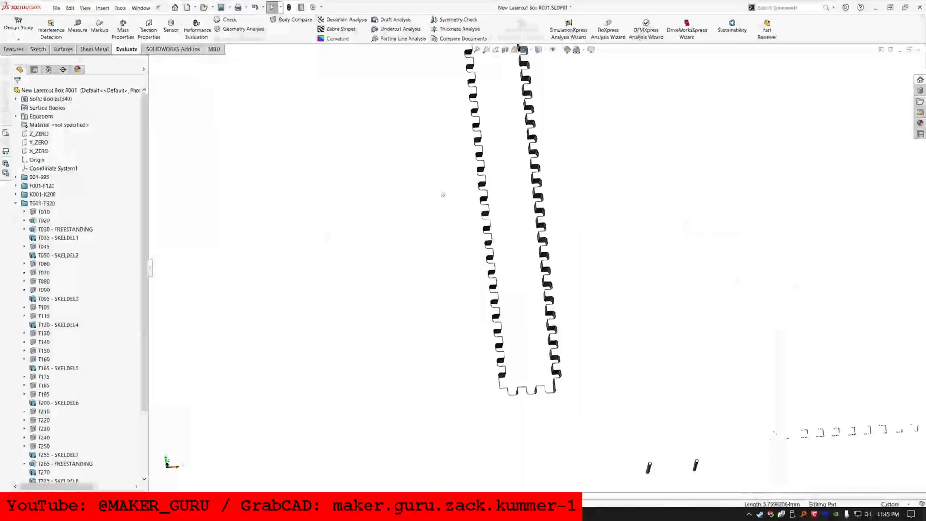
pyautogui.moveTo(533, 392); pyautogui.dragTo(585, 406, button='middle')
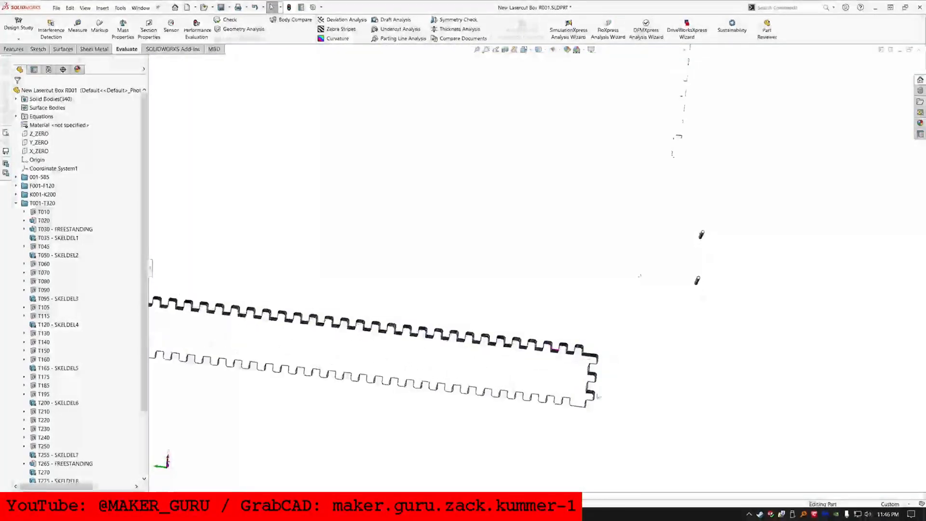
pyautogui.scroll(6, 585, 407)
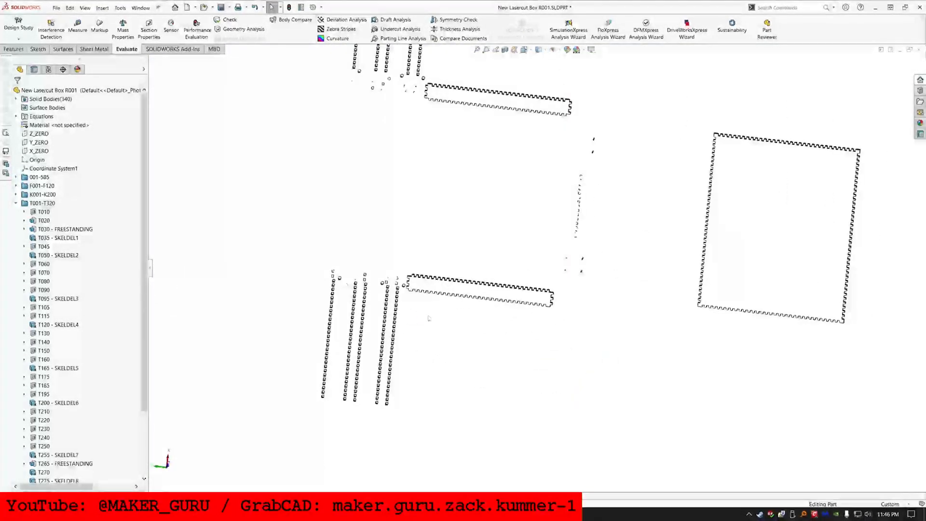
pyautogui.scroll(-5, 506, 321)
pyautogui.click(572, 302)
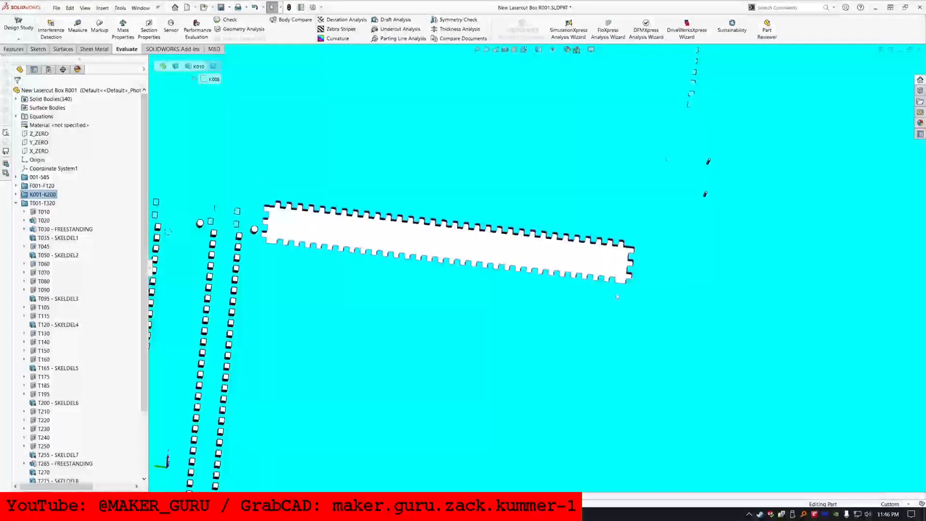
pyautogui.scroll(-5, 621, 284)
pyautogui.moveTo(621, 285)
pyautogui.mouseDown(button='middle')
pyautogui.moveTo(608, 308)
pyautogui.moveTo(640, 304)
pyautogui.moveTo(632, 261)
pyautogui.moveTo(629, 272)
pyautogui.mouseUp(button='middle')
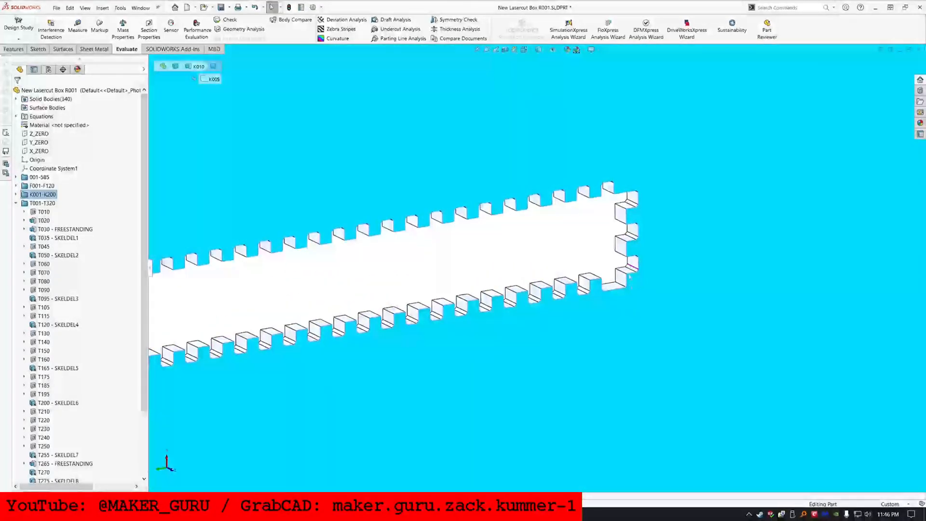
# Identify the features shaping the strip's end corner and roll the part back to just before T150
pyautogui.click(630, 272)
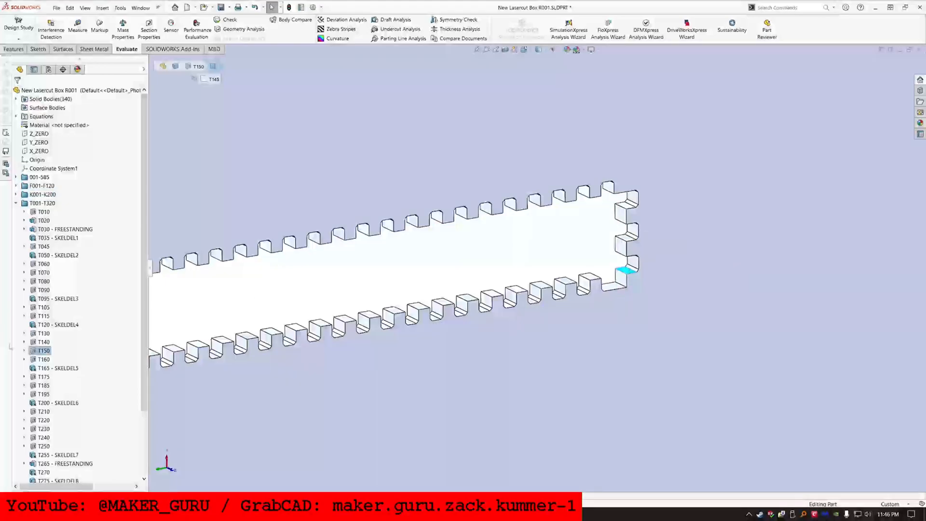
pyautogui.click(44, 351)
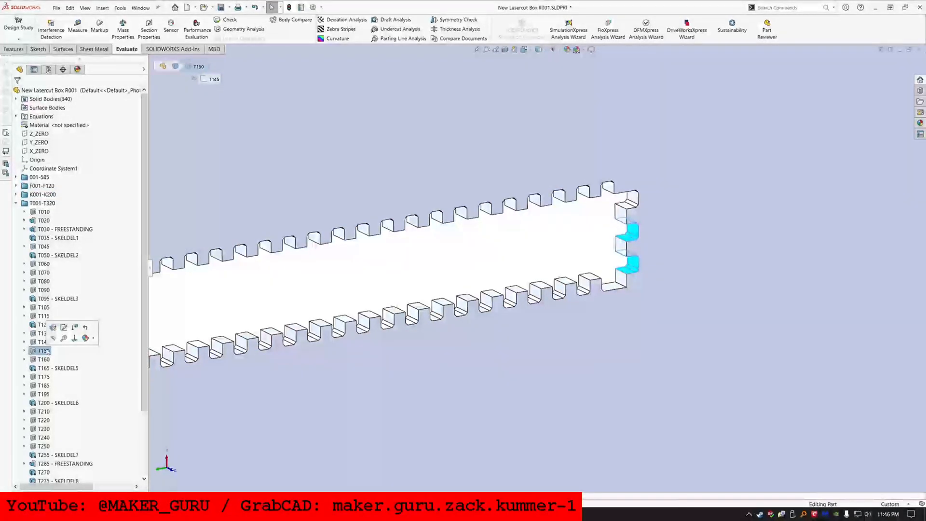
pyautogui.click(41, 342)
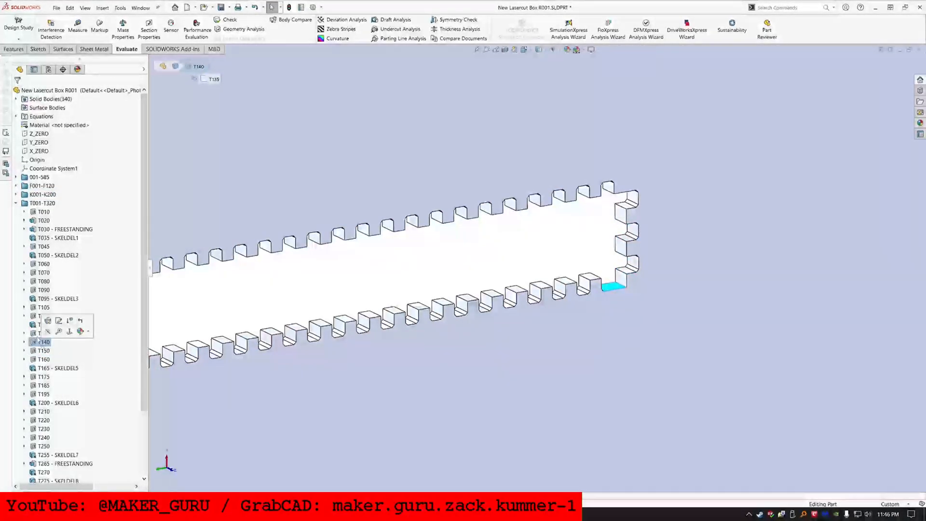
pyautogui.click(42, 342)
pyautogui.click(43, 351)
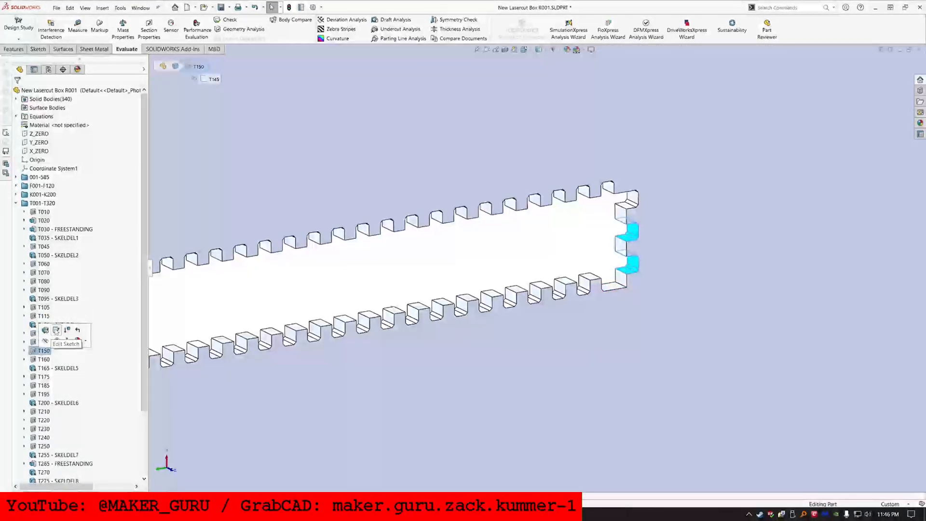
pyautogui.scroll(-3, 66, 379)
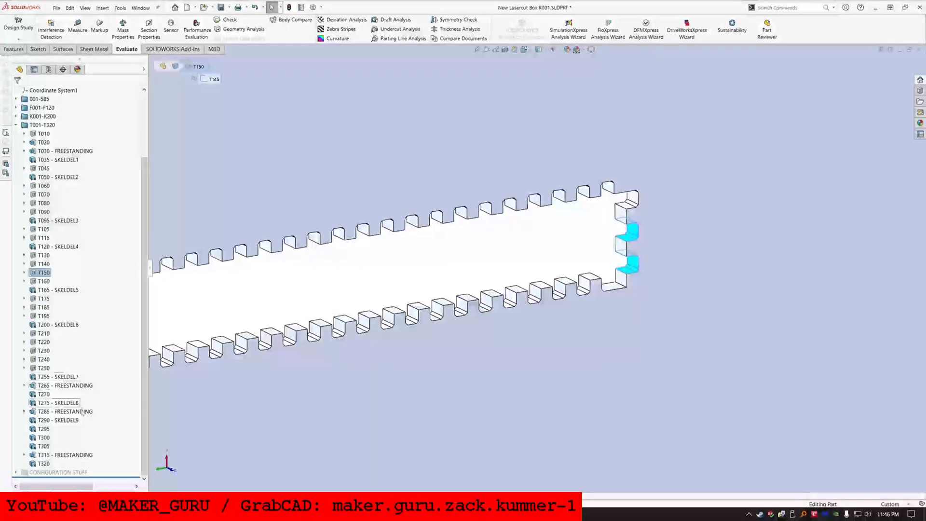
pyautogui.moveTo(72, 468); pyautogui.dragTo(79, 268)
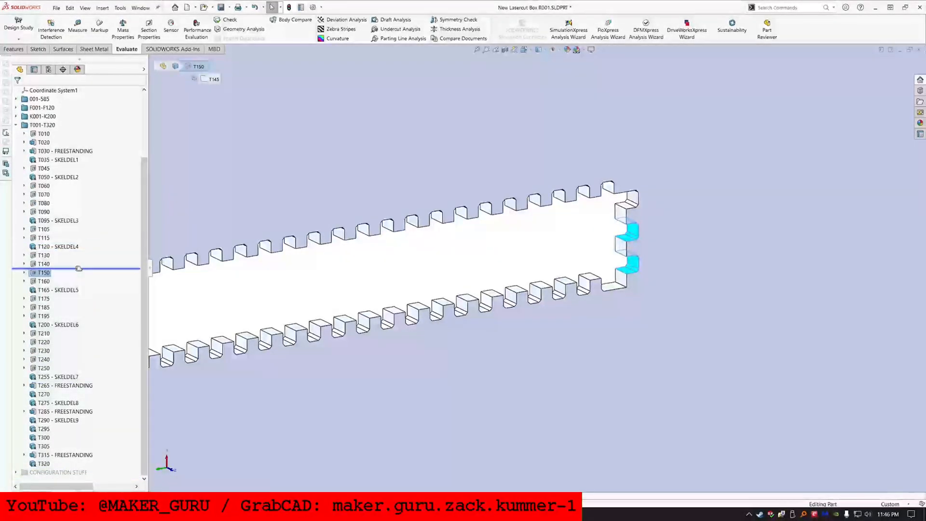
# Start a new sketch and draw a closed profile about 6 mm tall with two chamfered outer corners against the narrow strip's end near its lower corner
pyautogui.moveTo(458, 276); pyautogui.dragTo(534, 430, button='middle')
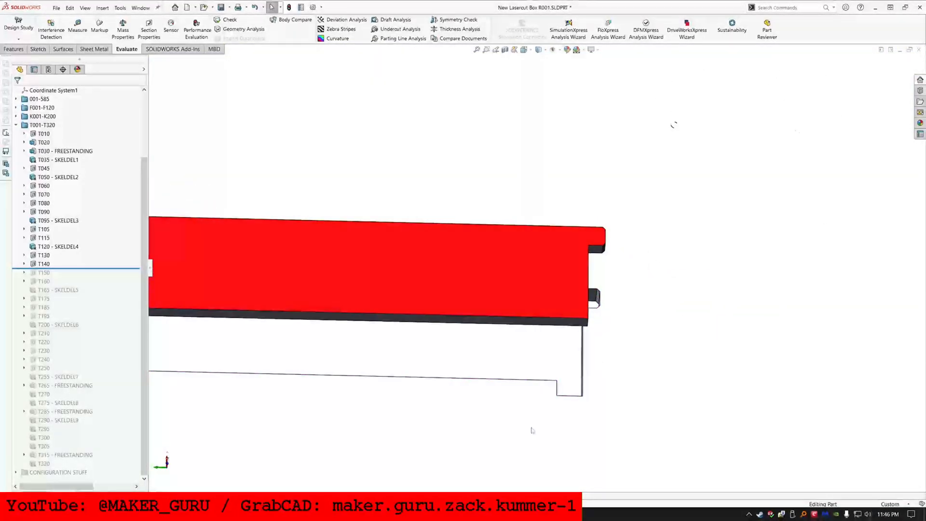
pyautogui.click(43, 116)
pyautogui.click(39, 49)
pyautogui.click(14, 24)
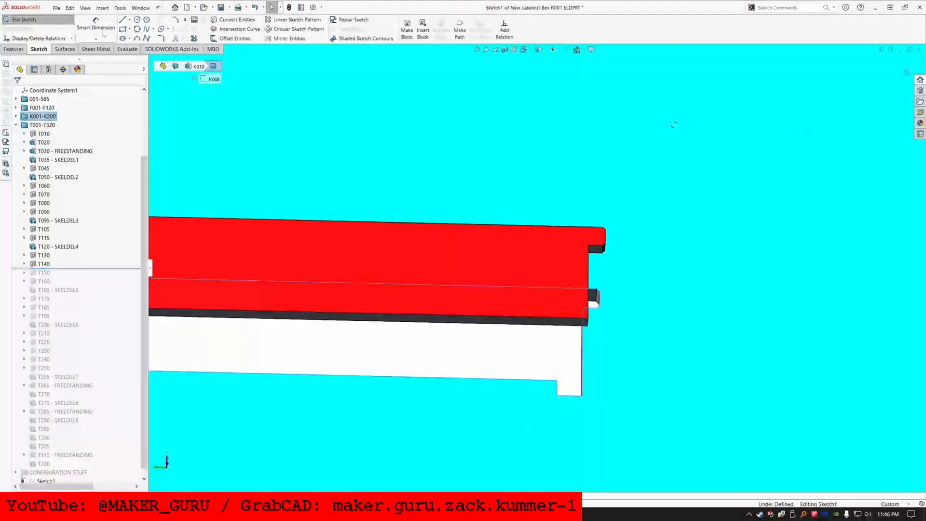
pyautogui.press('l')
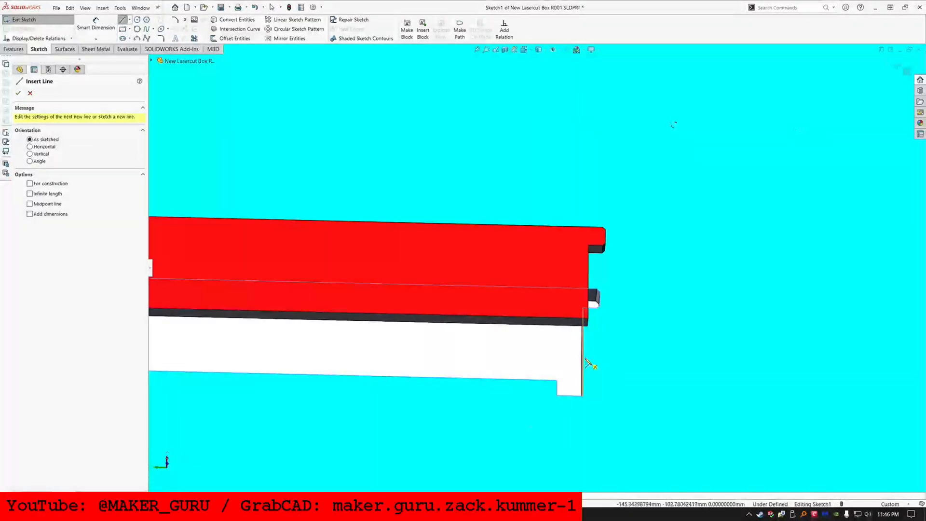
pyautogui.click(583, 357)
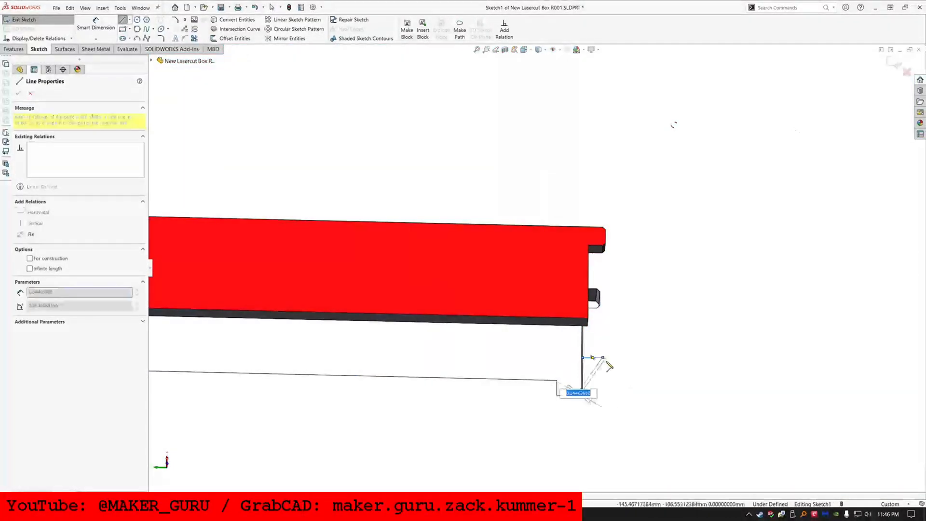
pyautogui.click(607, 366)
pyautogui.click(608, 380)
pyautogui.click(601, 388)
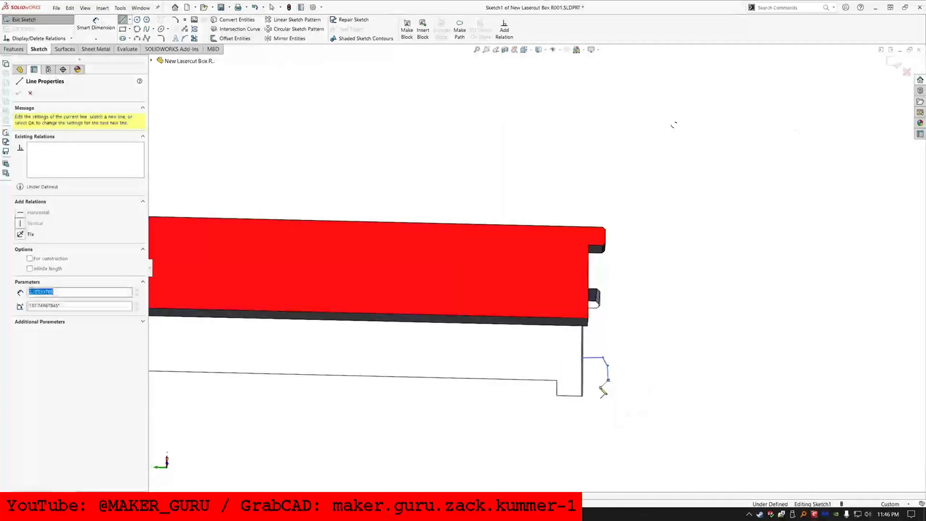
pyautogui.click(583, 387)
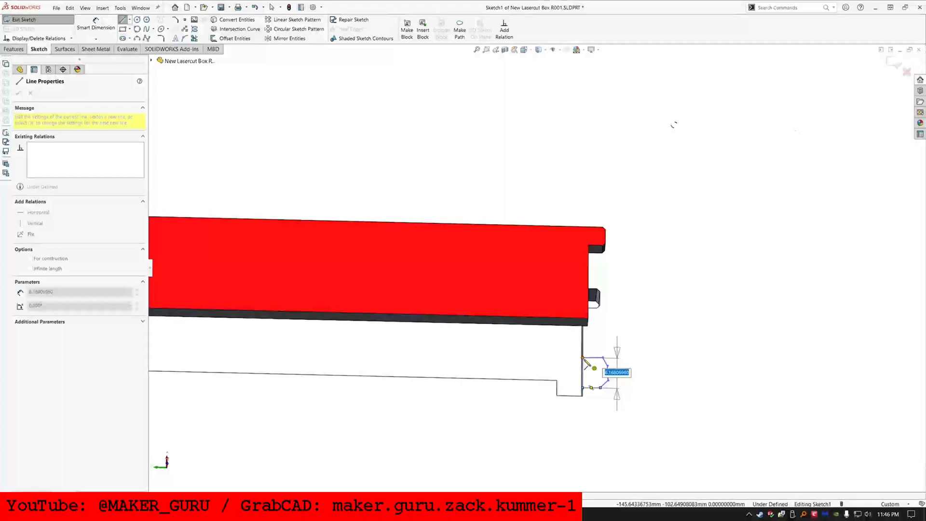
pyautogui.click(582, 358)
pyautogui.scroll(3, 579, 372)
pyautogui.scroll(-3, 577, 376)
pyautogui.press('Escape')
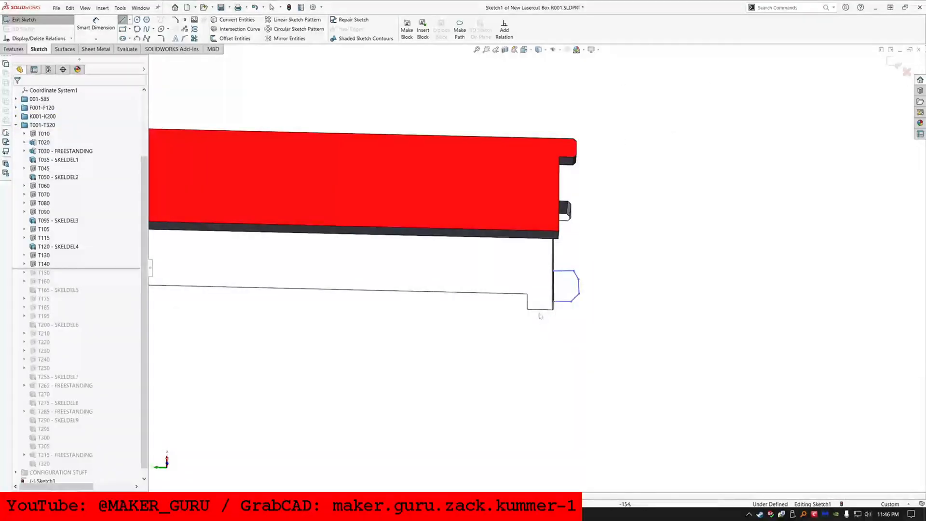
pyautogui.press('Escape')
# Make the profile's lower side collinear with the strip's bottom corner edge and its upper side collinear with the strip's long lower edge
pyautogui.scroll(3, 540, 316)
pyautogui.scroll(-3, 544, 280)
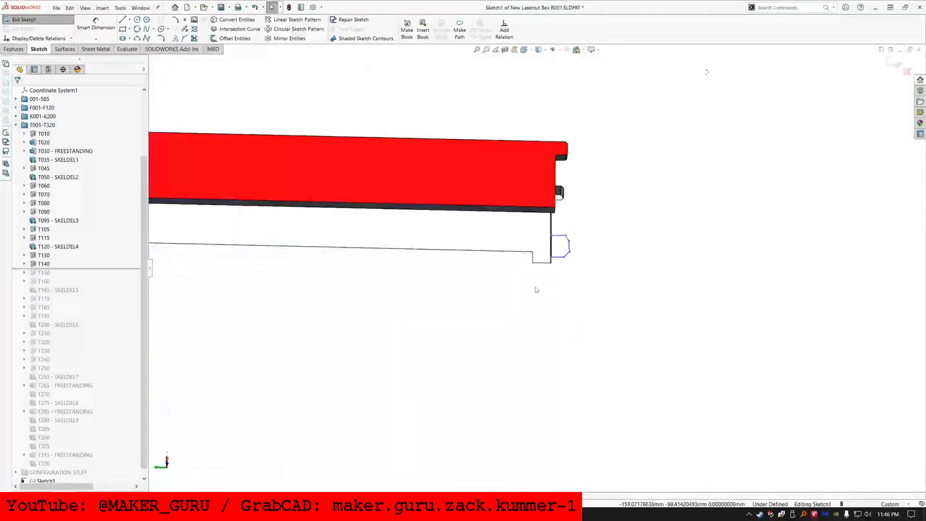
pyautogui.keyDown('ctrl'); pyautogui.click(557, 257); pyautogui.keyUp('ctrl')
pyautogui.click(578, 225)
pyautogui.click(529, 252)
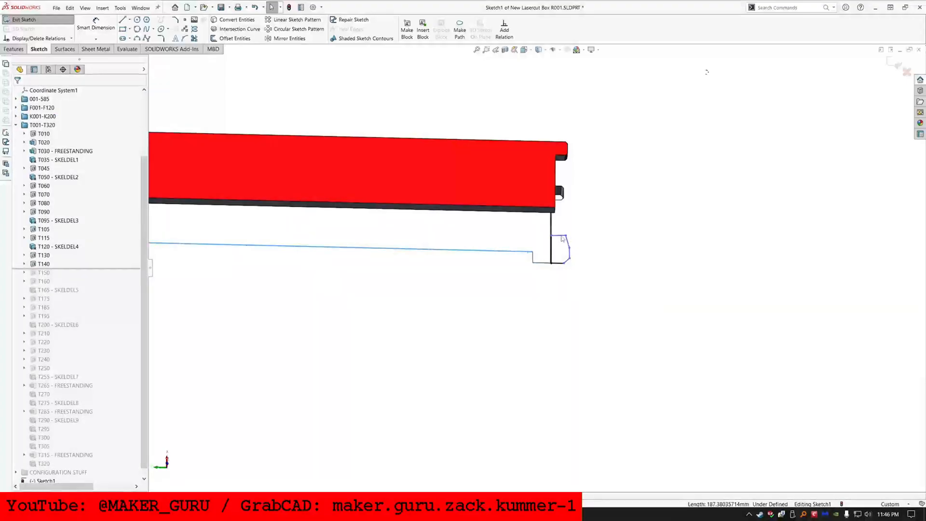
pyautogui.keyDown('ctrl'); pyautogui.click(560, 235); pyautogui.keyUp('ctrl')
pyautogui.click(583, 205)
pyautogui.scroll(-2, 564, 265)
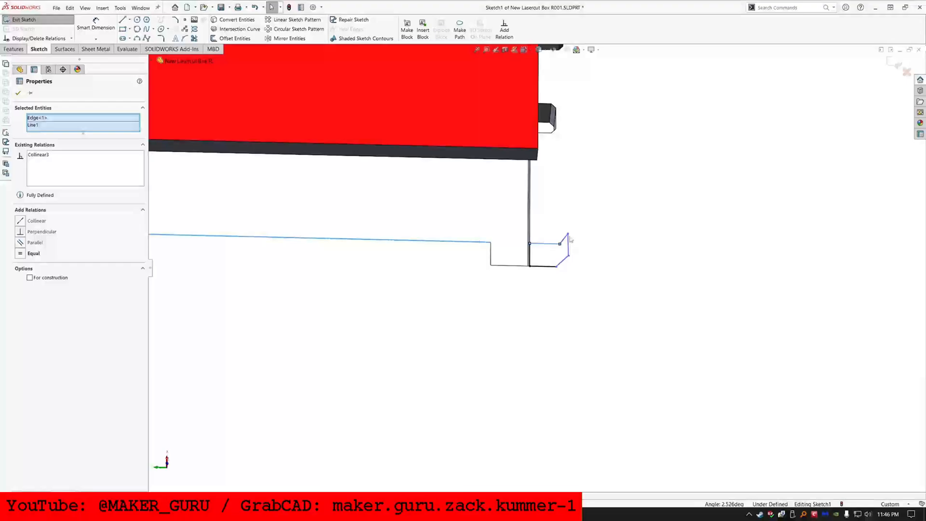
# Shorten the profile's upper chamfer line and make it parallel and equal to the chamfer edge of the neighbouring tooth
pyautogui.moveTo(568, 234); pyautogui.dragTo(567, 252)
pyautogui.click(564, 248)
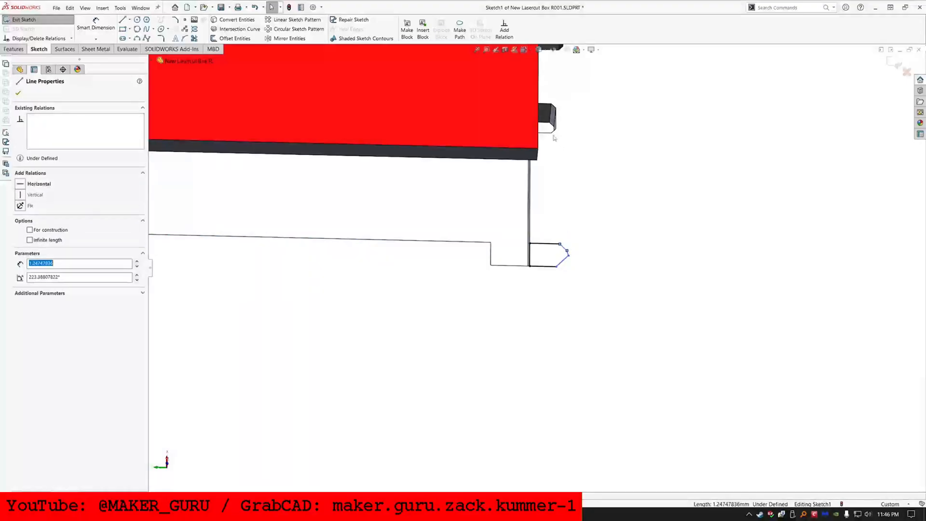
pyautogui.scroll(4, 571, 151)
pyautogui.scroll(-3, 498, 305)
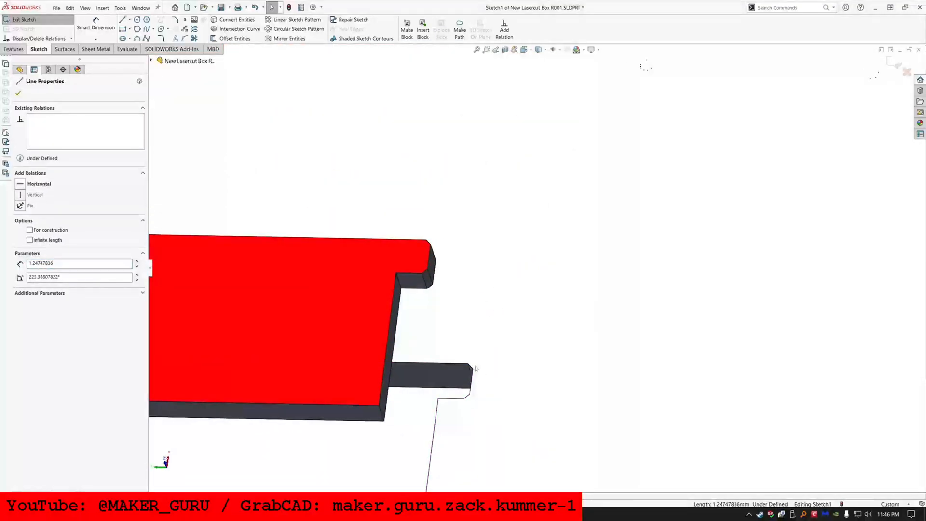
pyautogui.keyDown('ctrl'); pyautogui.click(471, 368); pyautogui.keyUp('ctrl')
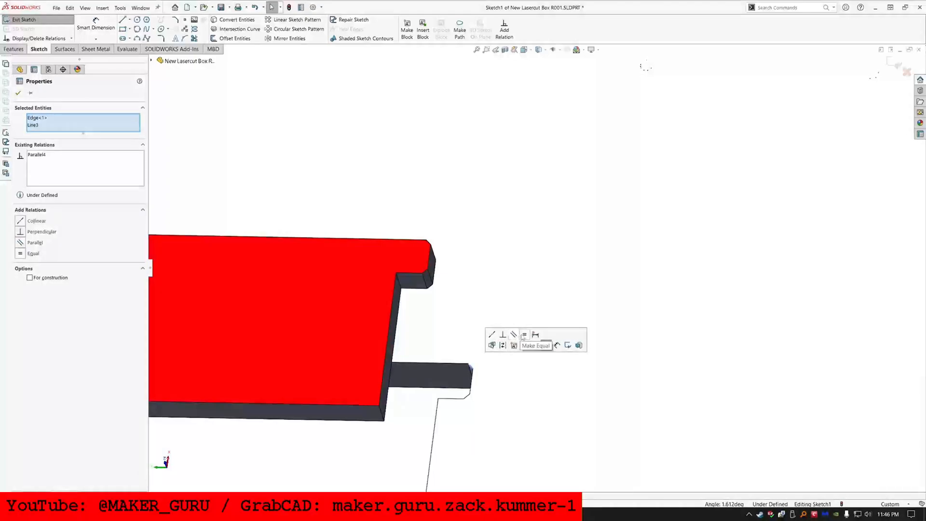
pyautogui.scroll(-5, 506, 362)
pyautogui.scroll(5, 500, 379)
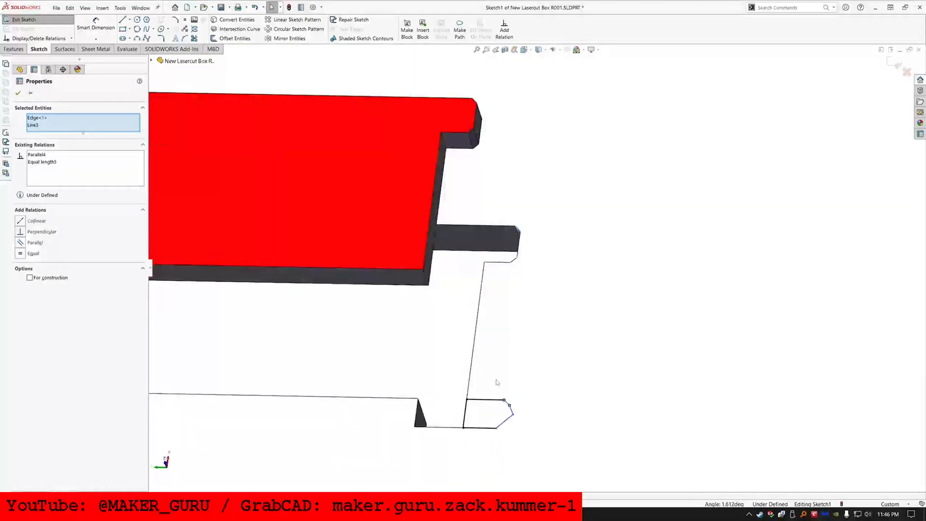
# Make the profile's lower chamfer line perpendicular and equal to its upper chamfer line
pyautogui.scroll(-5, 503, 393)
pyautogui.click(515, 381)
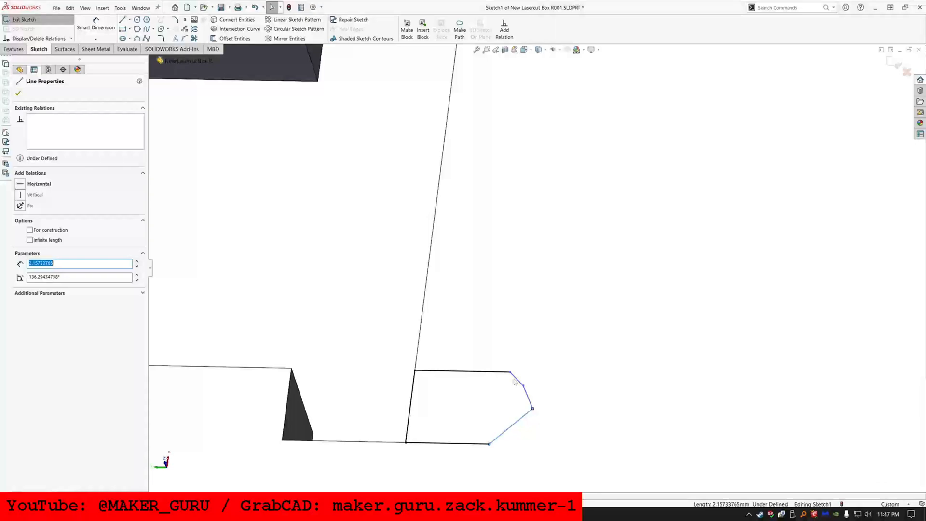
pyautogui.keyDown('ctrl'); pyautogui.click(520, 384); pyautogui.keyUp('ctrl')
pyautogui.click(573, 350)
pyautogui.click(593, 350)
# Make the profile's outer line perpendicular to its upper side
pyautogui.click(518, 397)
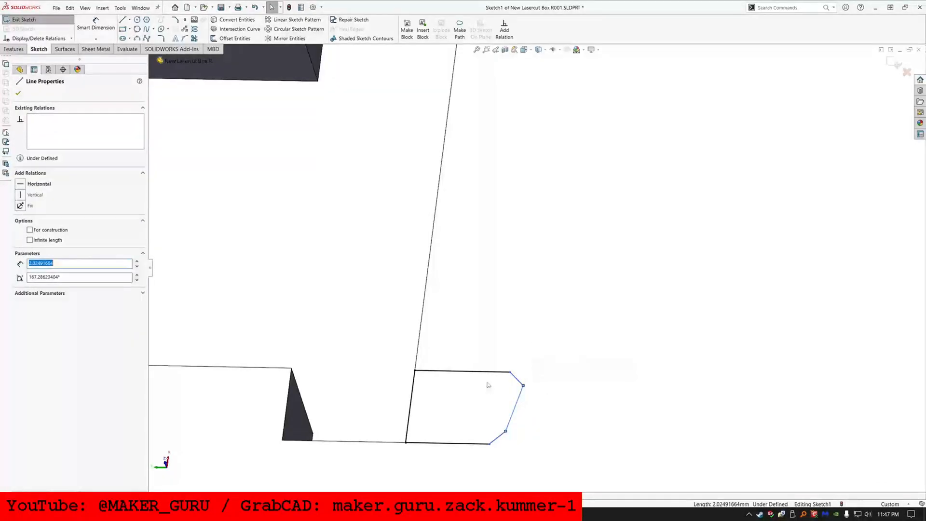
pyautogui.keyDown('ctrl'); pyautogui.click(492, 372); pyautogui.keyUp('ctrl')
pyautogui.click(566, 350)
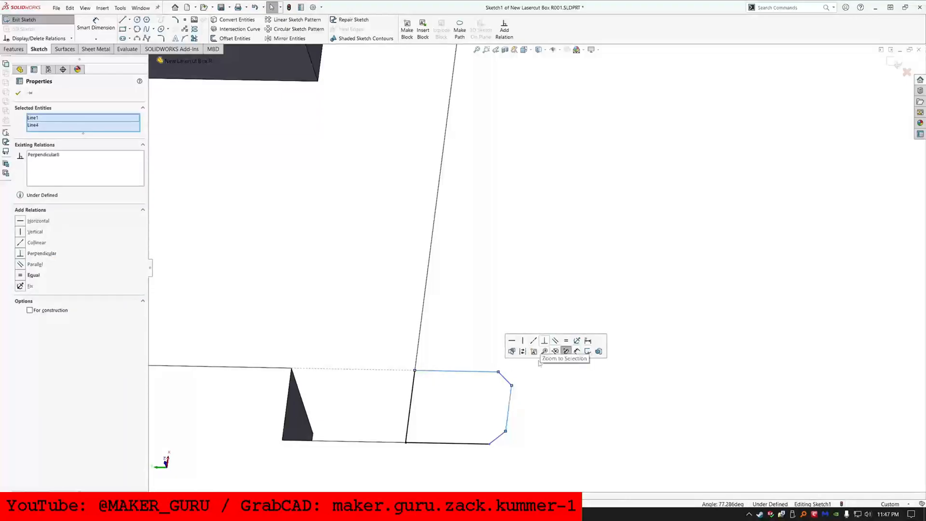
pyautogui.click(548, 383)
# Make the profile's outer line coincident with the outer chamfer vertex of the strip's neighbouring tooth
pyautogui.click(509, 406)
pyautogui.scroll(7, 539, 263)
pyautogui.scroll(-4, 542, 196)
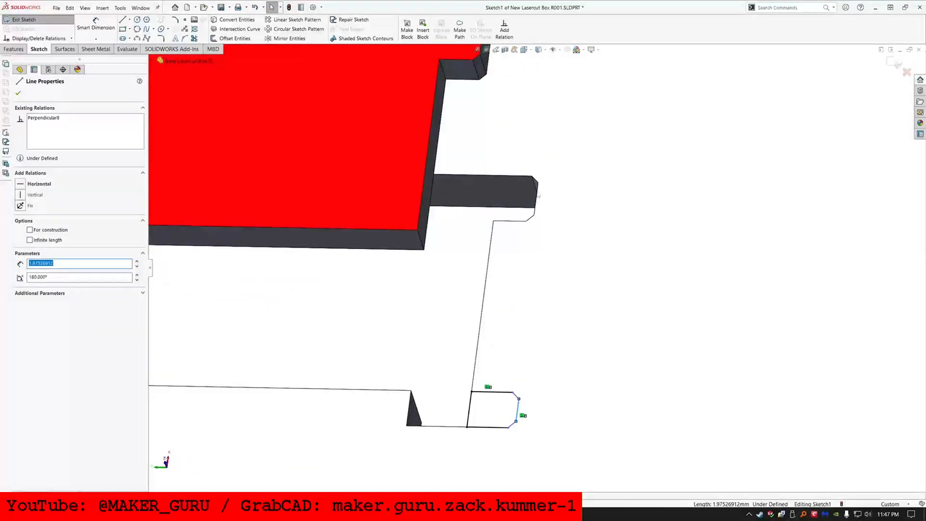
pyautogui.keyDown('ctrl'); pyautogui.click(538, 183); pyautogui.keyUp('ctrl')
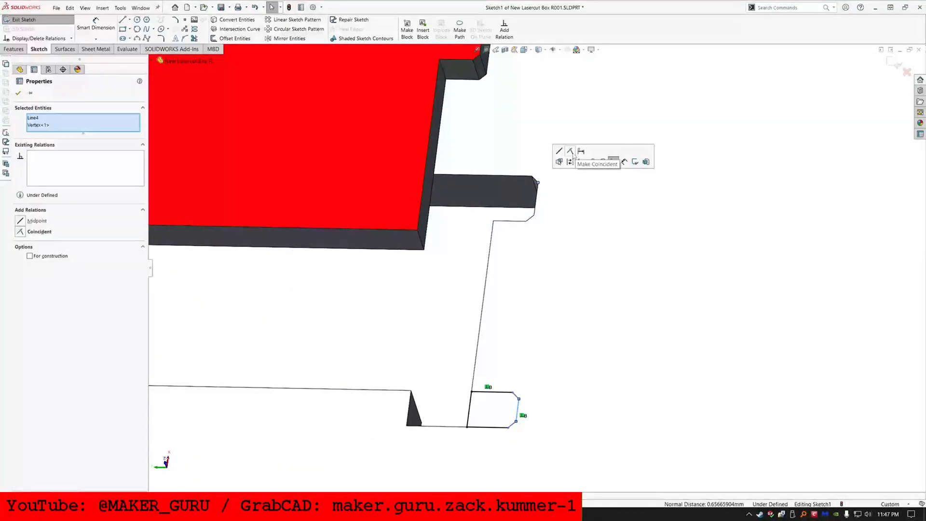
pyautogui.click(572, 151)
pyautogui.scroll(6, 490, 318)
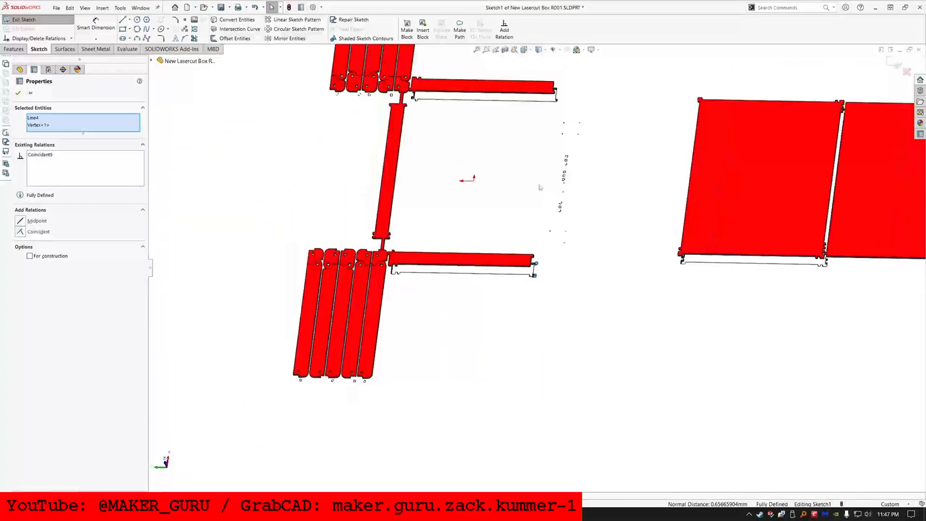
pyautogui.click(541, 178)
# Draw a second closed profile with two chamfered outer corners on the strip's end edge, between the first profile and the existing tooth
pyautogui.scroll(-8, 535, 347)
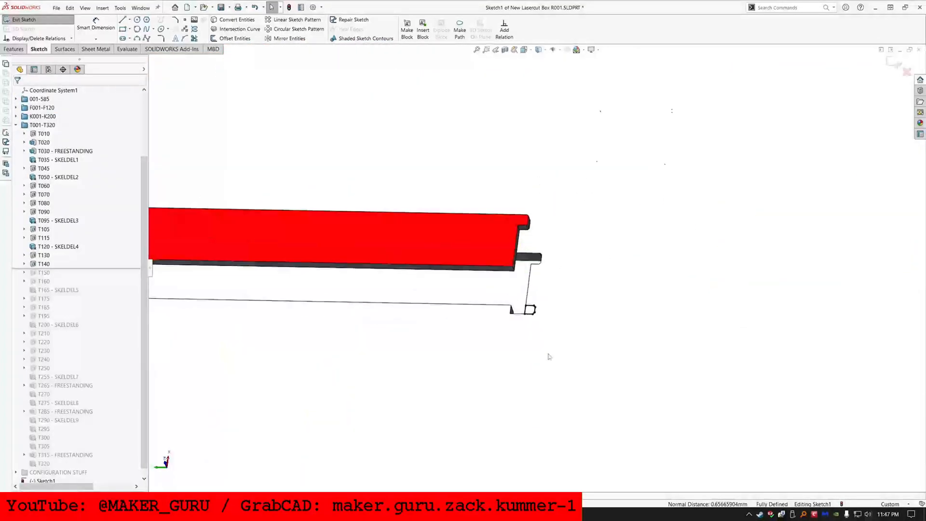
pyautogui.click(124, 20)
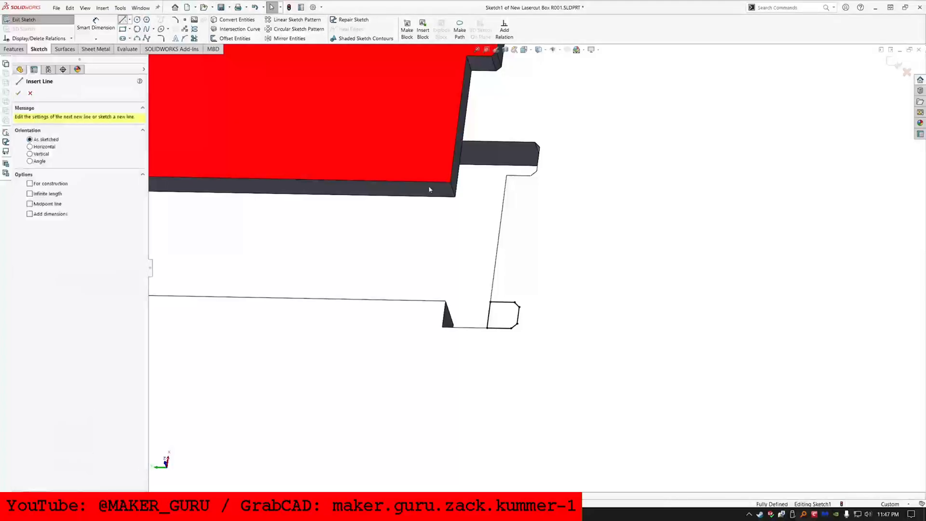
pyautogui.click(501, 220)
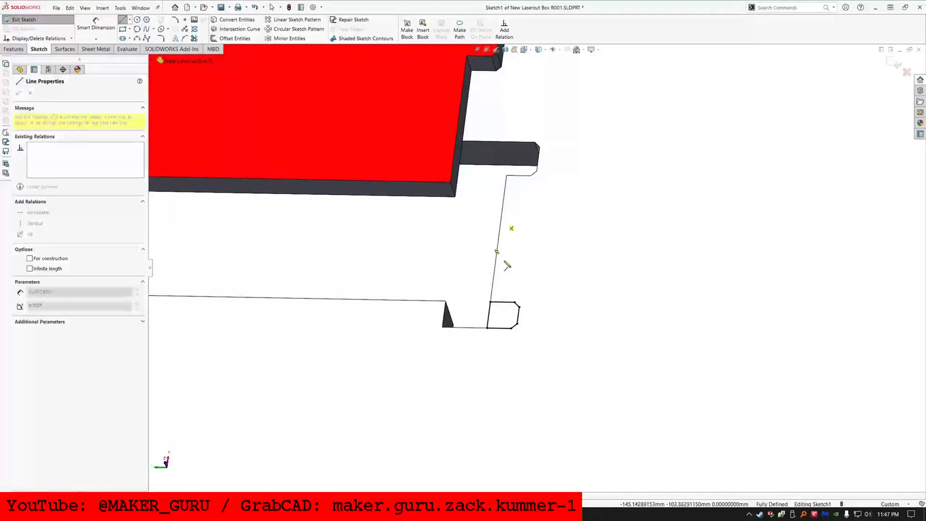
pyautogui.click(495, 264)
pyautogui.click(540, 264)
pyautogui.click(558, 251)
pyautogui.click(558, 233)
pyautogui.click(544, 220)
pyautogui.click(500, 219)
pyautogui.press('Escape')
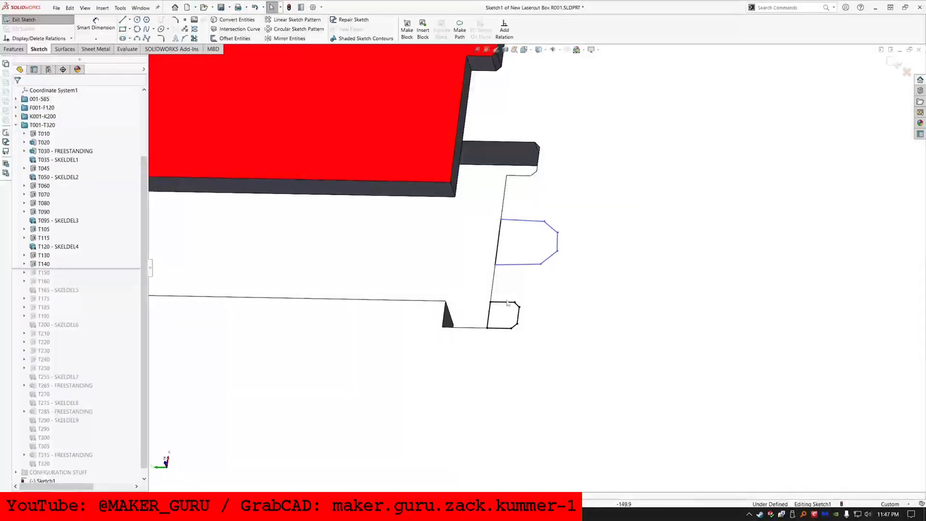
# Make the second profile's upper and lower sides parallel and equal to the first profile's upper side
pyautogui.click(508, 295)
pyautogui.click(504, 302)
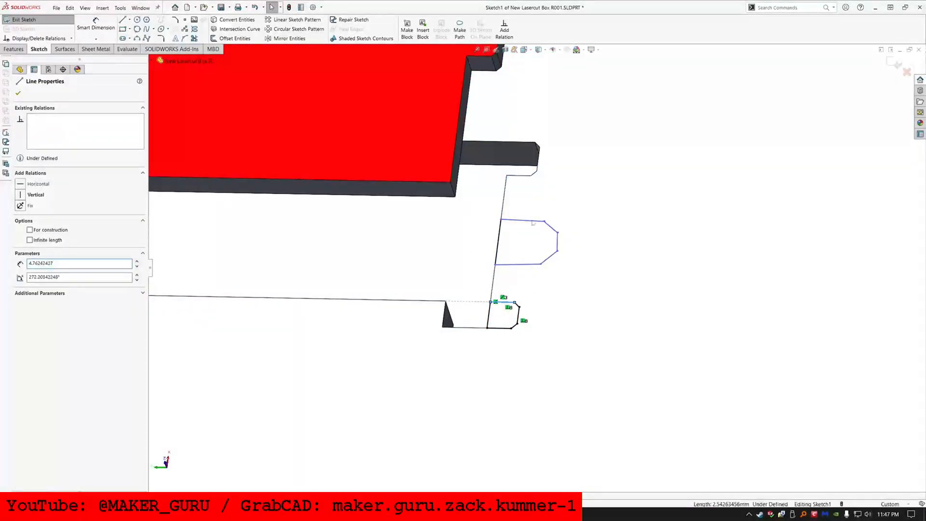
pyautogui.keyDown('ctrl'); pyautogui.click(519, 265); pyautogui.keyUp('ctrl')
pyautogui.keyDown('ctrl'); pyautogui.click(523, 221); pyautogui.keyUp('ctrl')
pyautogui.click(607, 198)
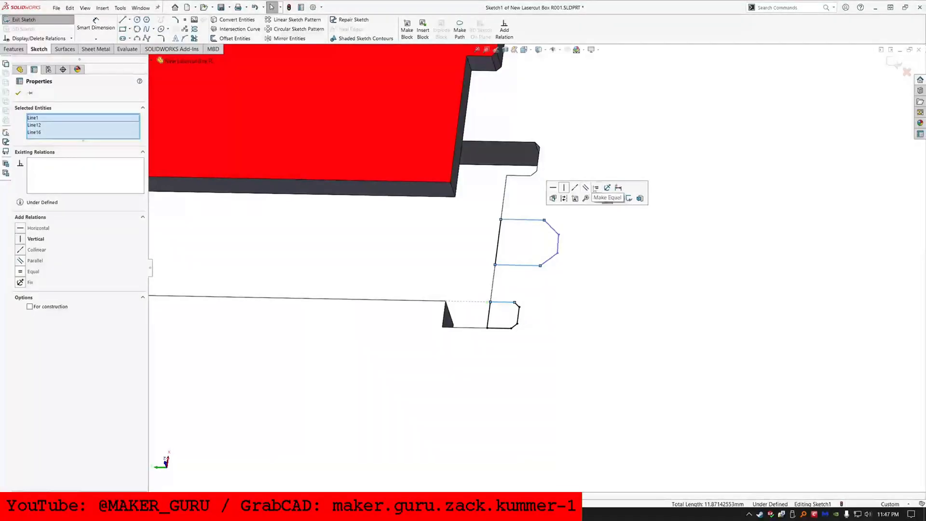
# Make the second profile's lower chamfer perpendicular and equal to the first profile's upper chamfer
pyautogui.click(524, 263)
pyautogui.scroll(-3, 517, 311)
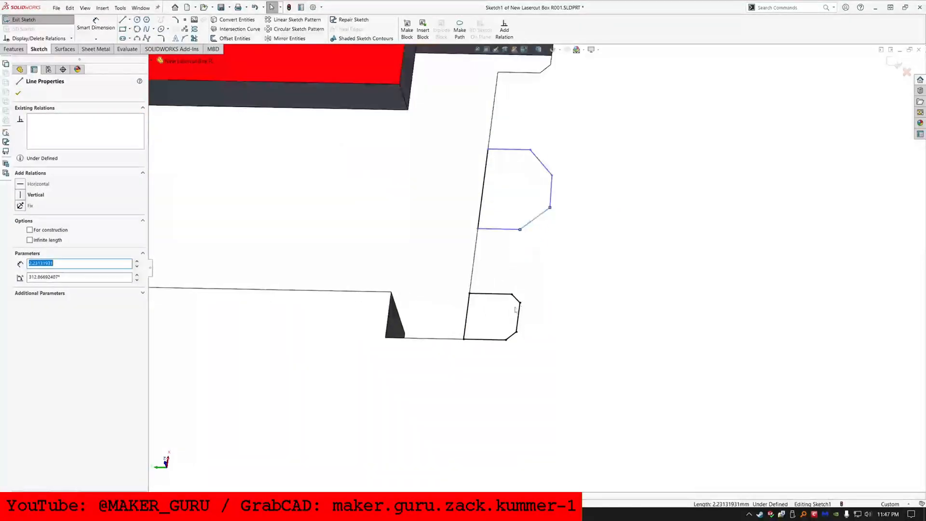
pyautogui.keyDown('ctrl'); pyautogui.click(516, 299); pyautogui.keyUp('ctrl')
pyautogui.click(570, 267)
pyautogui.click(591, 267)
# Make the second profile's upper chamfer perpendicular and equal to its own lower chamfer
pyautogui.click(532, 187)
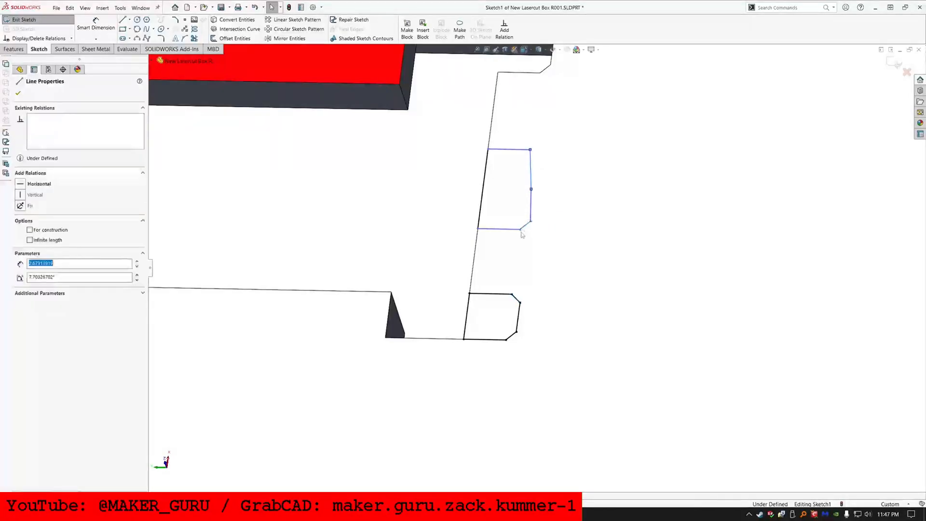
pyautogui.keyDown('ctrl'); pyautogui.click(529, 223); pyautogui.keyUp('ctrl')
pyautogui.keyDown('ctrl'); pyautogui.click(525, 225); pyautogui.keyUp('ctrl')
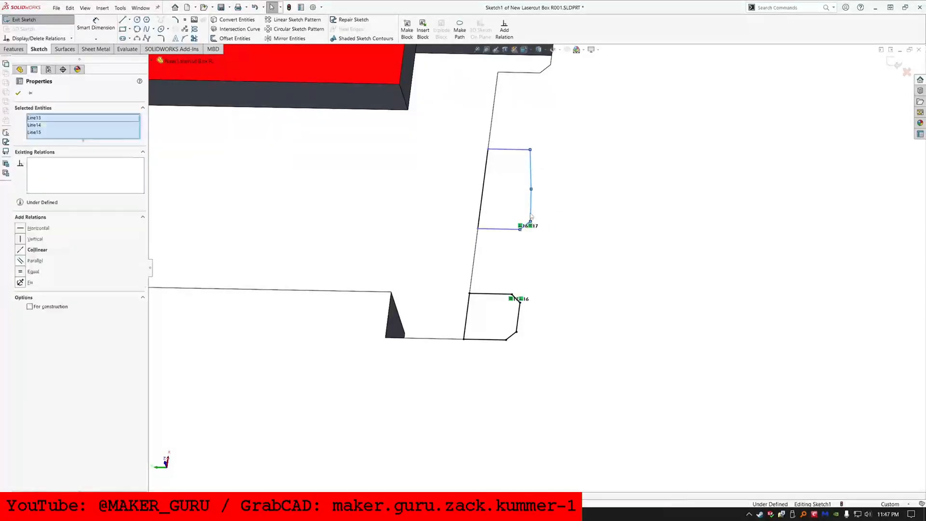
pyautogui.keyDown('ctrl'); pyautogui.click(531, 211); pyautogui.keyUp('ctrl')
pyautogui.click(584, 181)
pyautogui.click(606, 181)
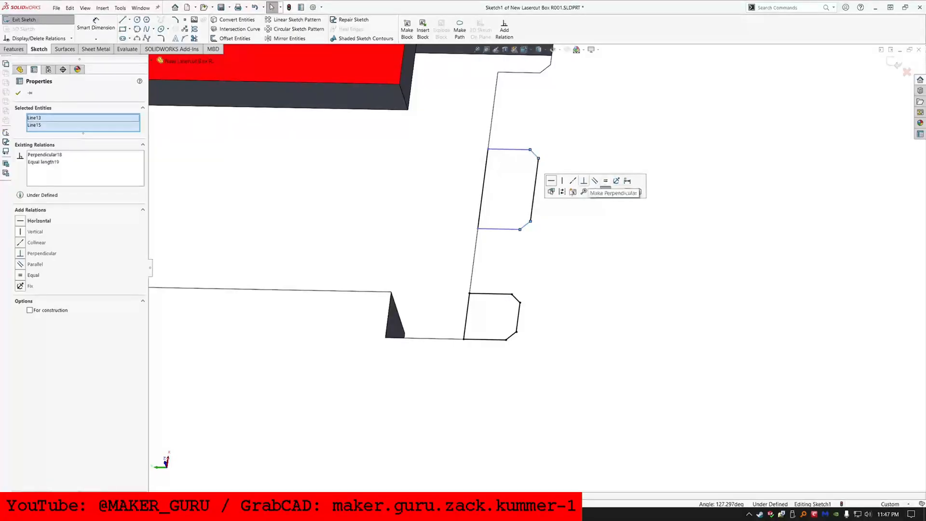
# Make the outer lines of the two sketched profiles equal in length
pyautogui.click(519, 313)
pyautogui.keyDown('ctrl'); pyautogui.click(534, 197); pyautogui.keyUp('ctrl')
pyautogui.click(606, 181)
pyautogui.click(537, 186)
# Make the second profile's upper inner corner point coincident with the upper edge of the end tooth on the other narrow side strip
pyautogui.click(484, 183)
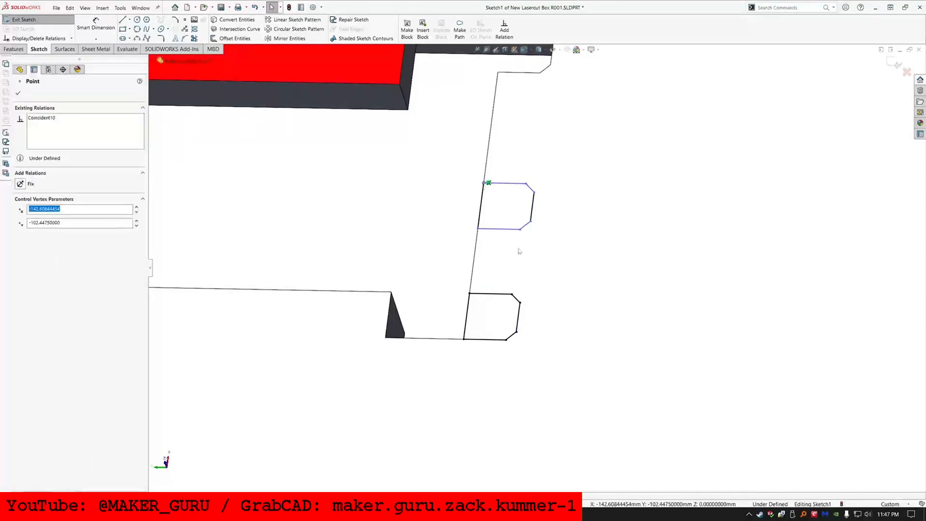
pyautogui.scroll(10, 523, 269)
pyautogui.scroll(3, 523, 270)
pyautogui.scroll(-10, 524, 275)
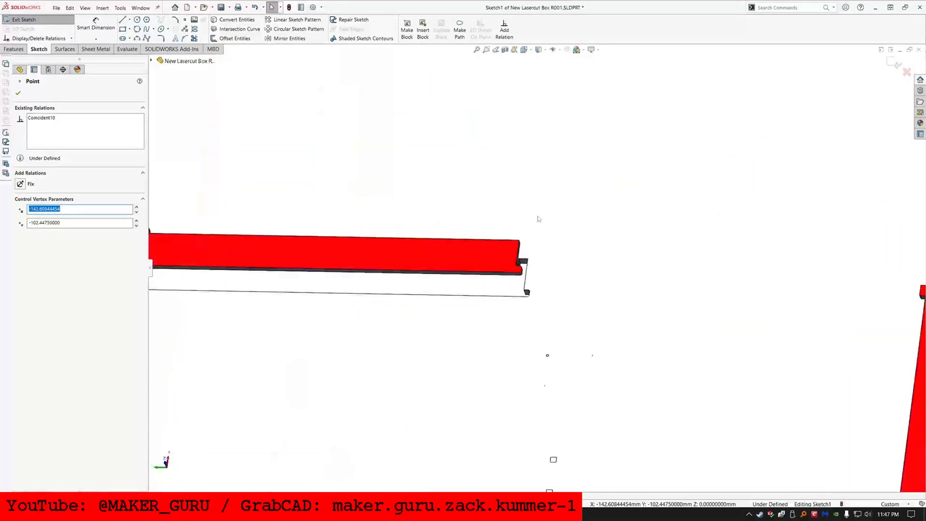
pyautogui.keyDown('ctrl'); pyautogui.click(518, 299); pyautogui.keyUp('ctrl')
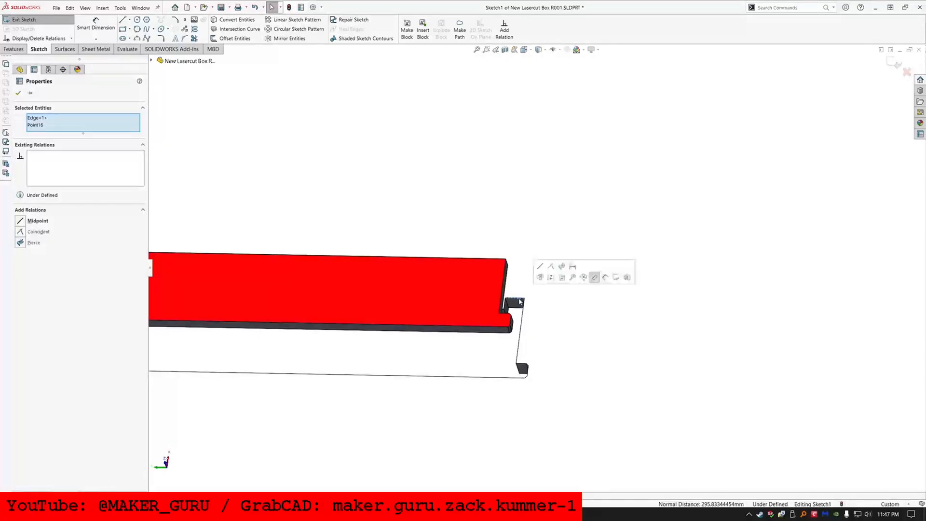
pyautogui.click(593, 277)
pyautogui.click(18, 92)
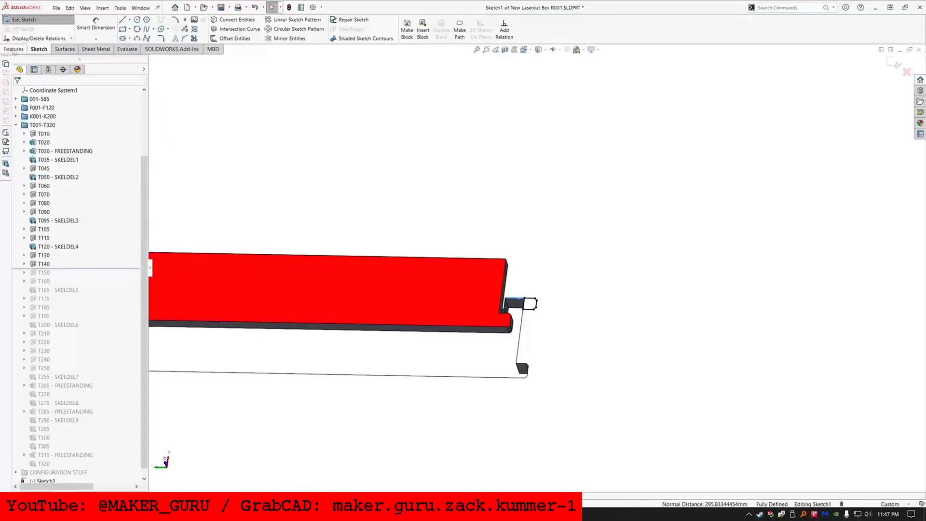
# Cut the two sketched profiles Through All, limiting the cut to the selected narrow strip body
pyautogui.click(14, 51)
pyautogui.click(82, 142)
pyautogui.click(48, 155)
pyautogui.click(46, 281)
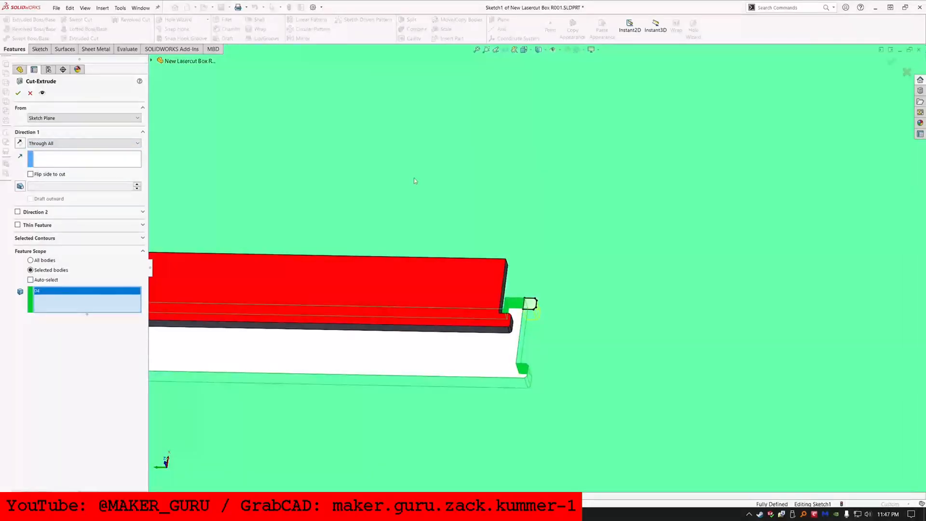
pyautogui.press('Return')
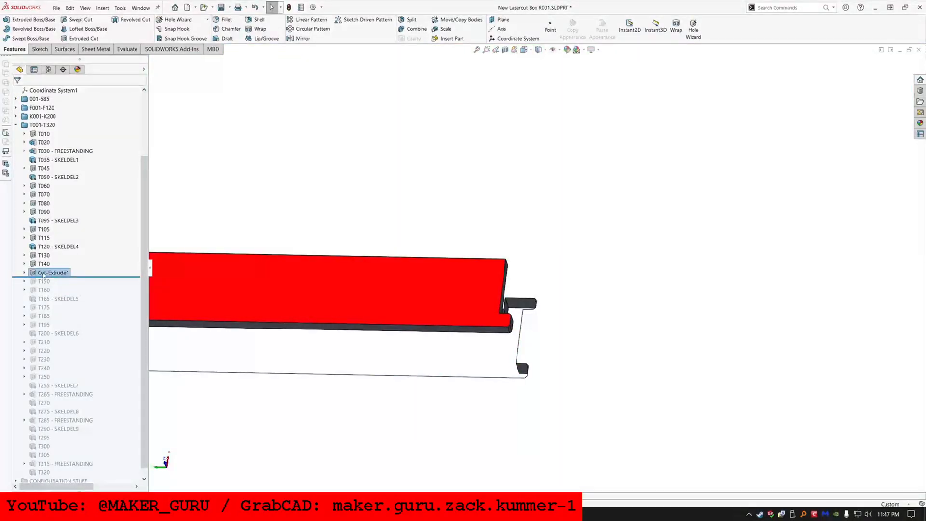
# Rename the new cut feature T142 and its sketch T141
pyautogui.click(24, 273)
pyautogui.click(44, 281)
pyautogui.click(46, 282)
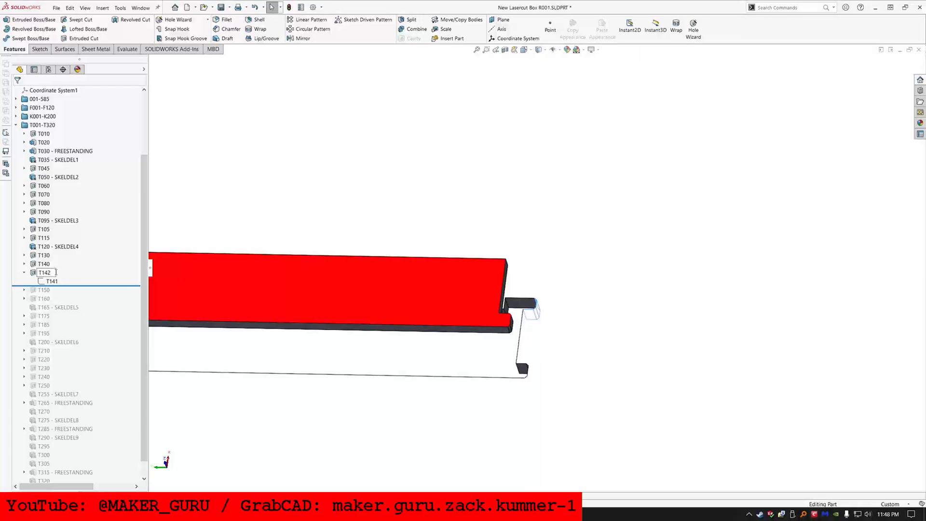
pyautogui.scroll(-1, 87, 273)
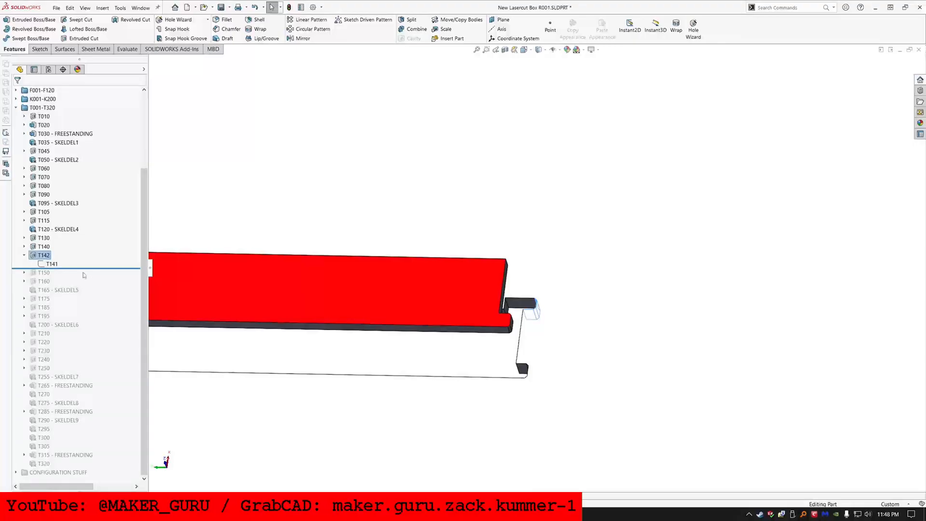
# Roll the feature history forward to include T150 and view the strip's end teeth
pyautogui.moveTo(76, 266); pyautogui.dragTo(77, 274)
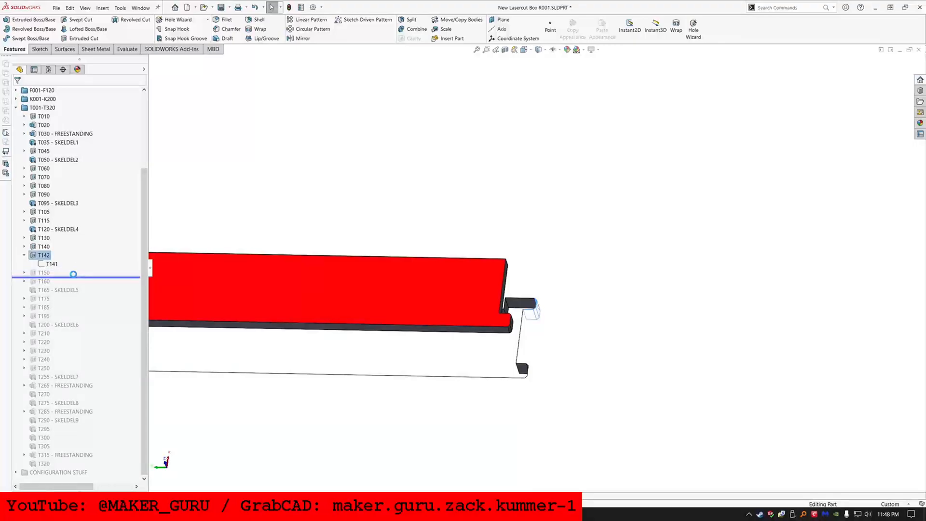
pyautogui.moveTo(519, 302)
pyautogui.mouseDown(button='middle')
pyautogui.moveTo(503, 305)
pyautogui.moveTo(508, 322)
pyautogui.moveTo(515, 310)
pyautogui.moveTo(505, 309)
pyautogui.mouseUp(button='middle')
pyautogui.middleClick(515, 311)
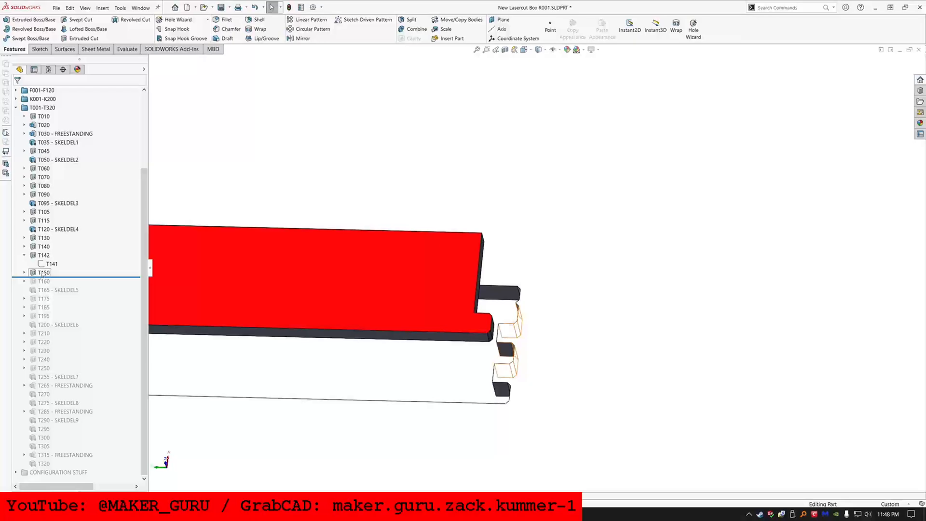
# Reopen sketch T141 and delete the collinear relation from the lower end tooth profile's upper line
pyautogui.click(48, 264)
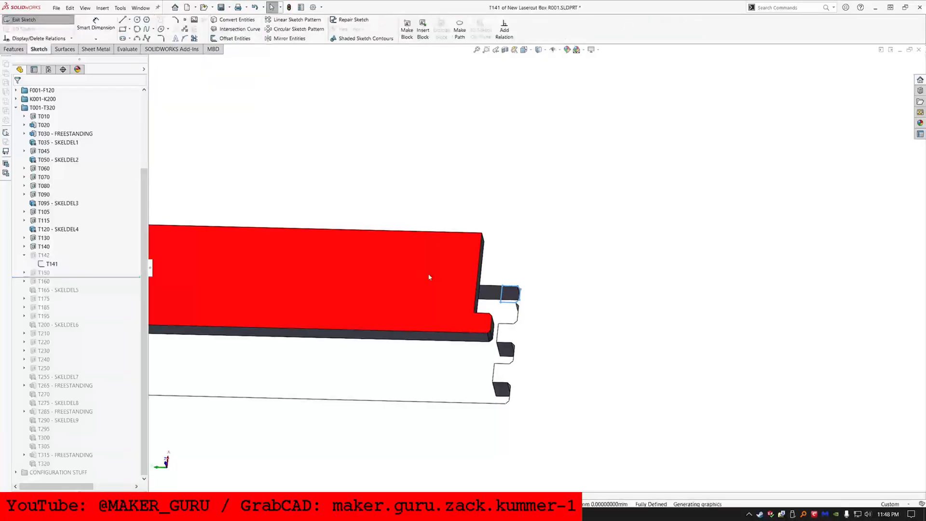
pyautogui.scroll(10, 571, 285)
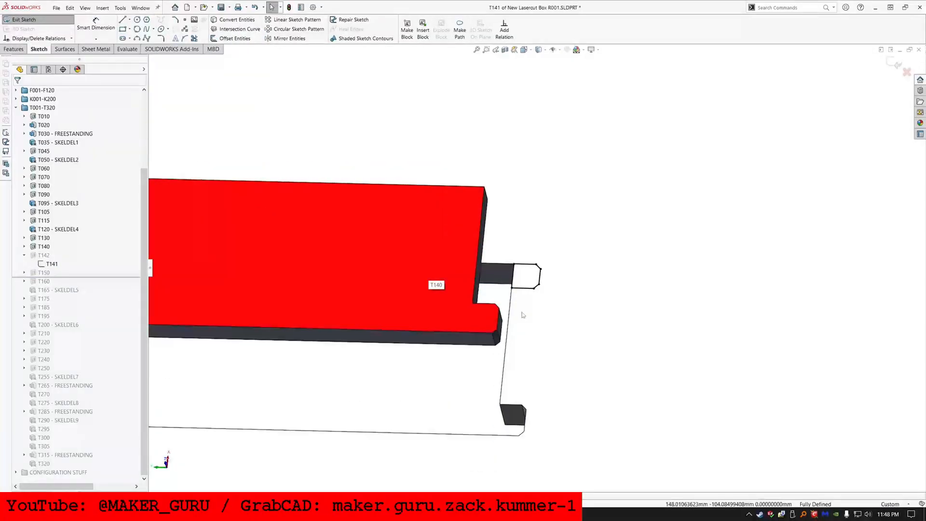
pyautogui.scroll(-10, 512, 324)
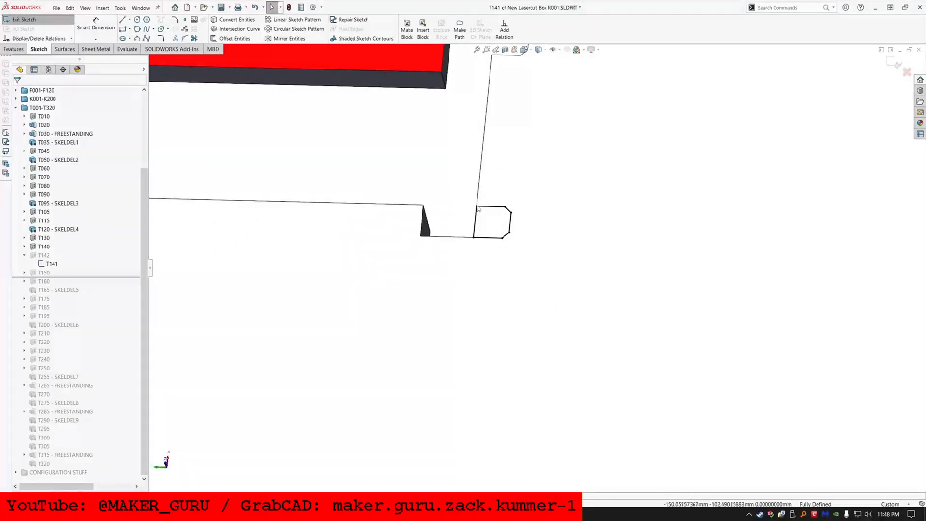
pyautogui.click(477, 207)
pyautogui.click(61, 117)
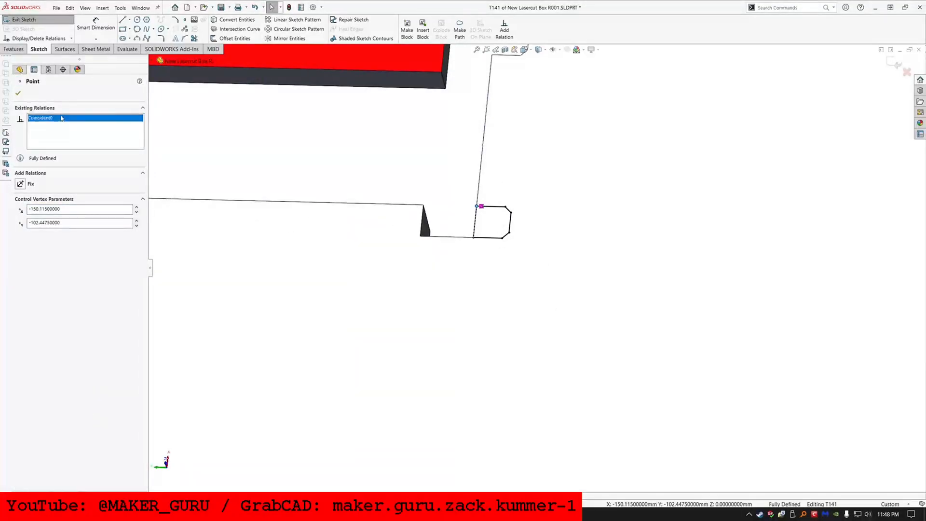
pyautogui.click(497, 207)
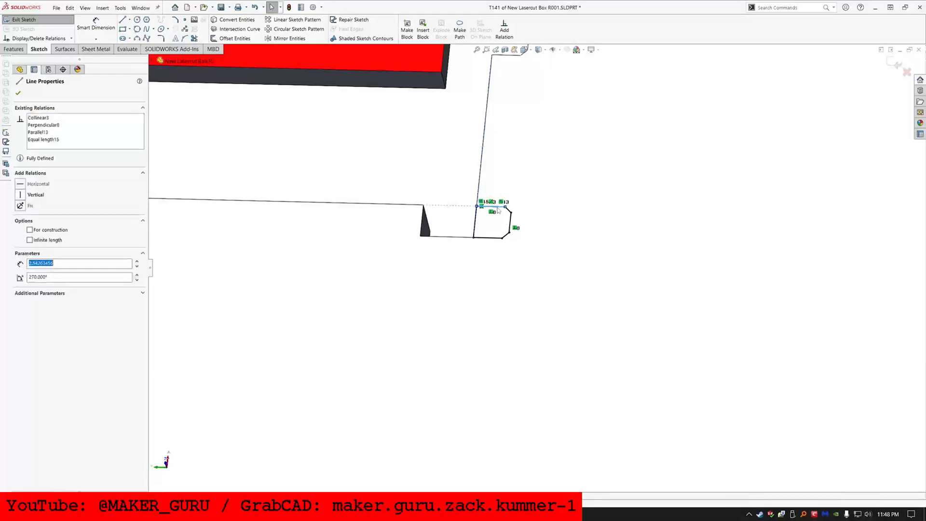
pyautogui.click(38, 118)
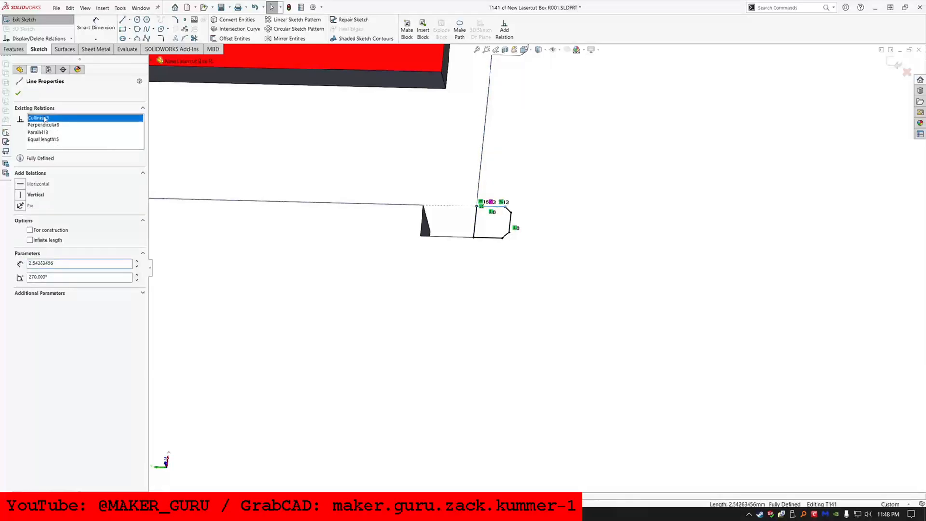
# Add a relation between the profile's upper and lower lines and stretch its upper edge upward beyond the strip's notch corner
pyautogui.click(487, 238)
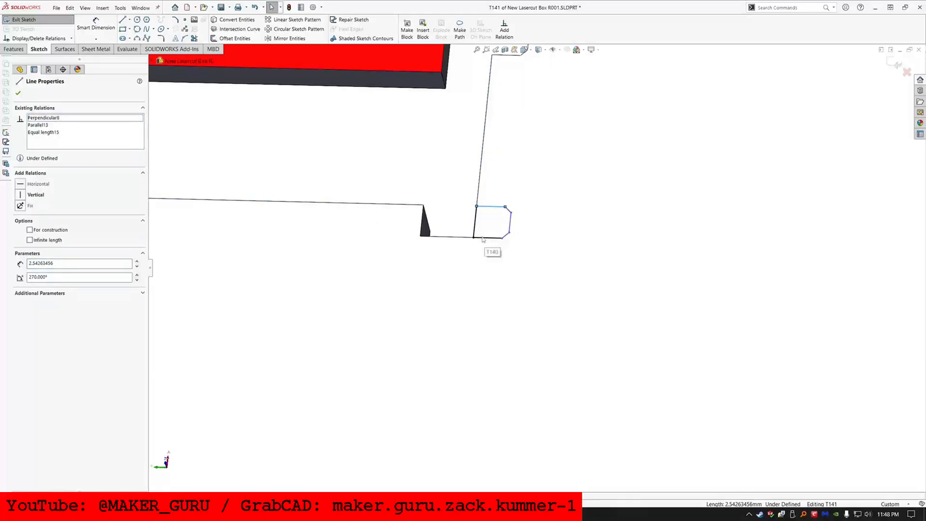
pyautogui.keyDown('ctrl'); pyautogui.click(492, 206); pyautogui.keyUp('ctrl')
pyautogui.click(41, 266)
pyautogui.click(322, 239)
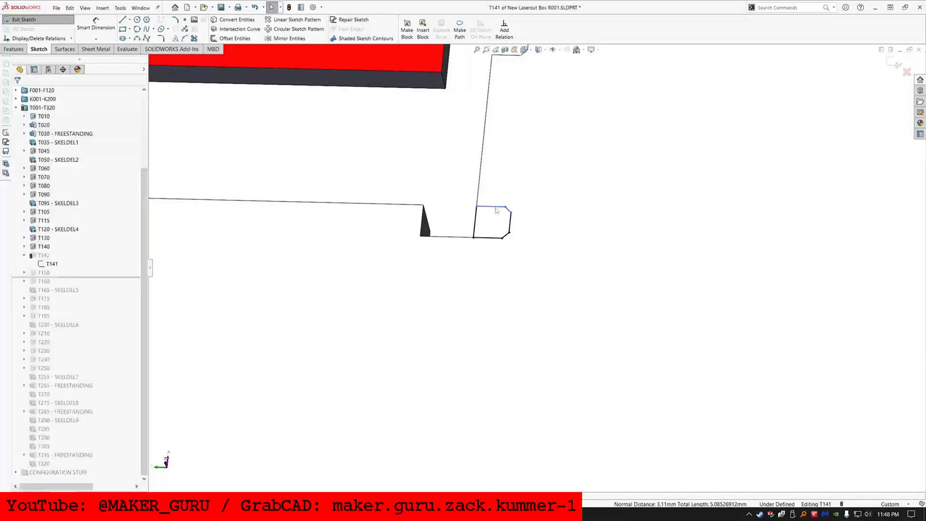
pyautogui.moveTo(506, 206); pyautogui.dragTo(509, 181)
pyautogui.click(495, 184)
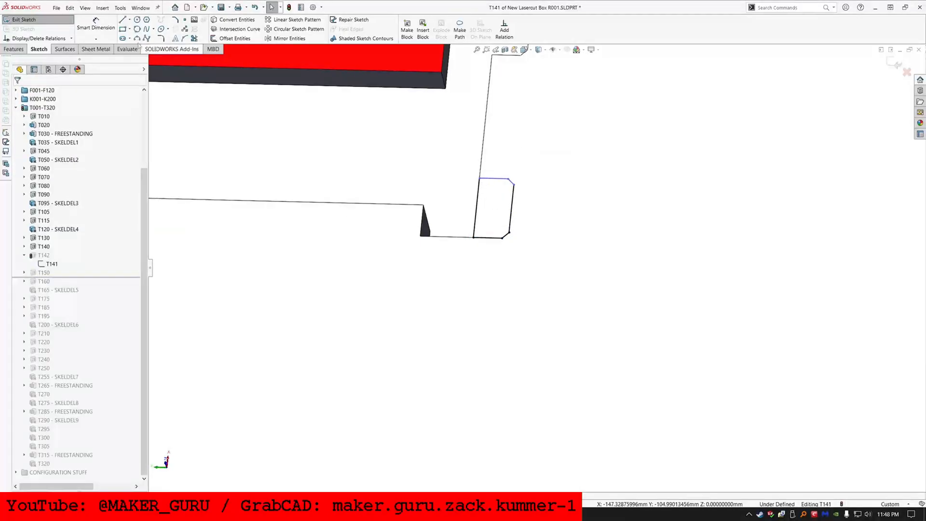
# Dimension the profile's upper corner from the strip's notch corner as "TOOTH_CHAMFER" * 2 and exit the sketch
pyautogui.click(107, 18)
pyautogui.click(411, 204)
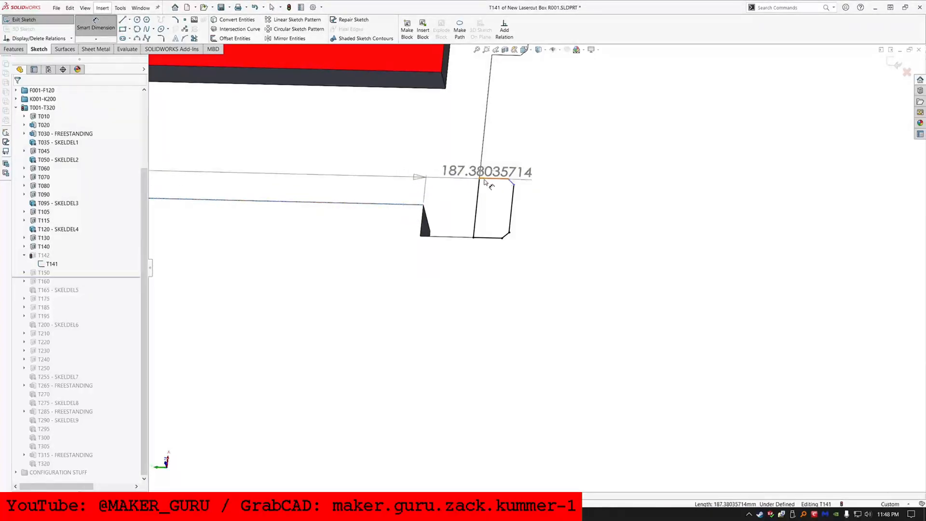
pyautogui.click(424, 206)
pyautogui.click(420, 211)
pyautogui.write('=')
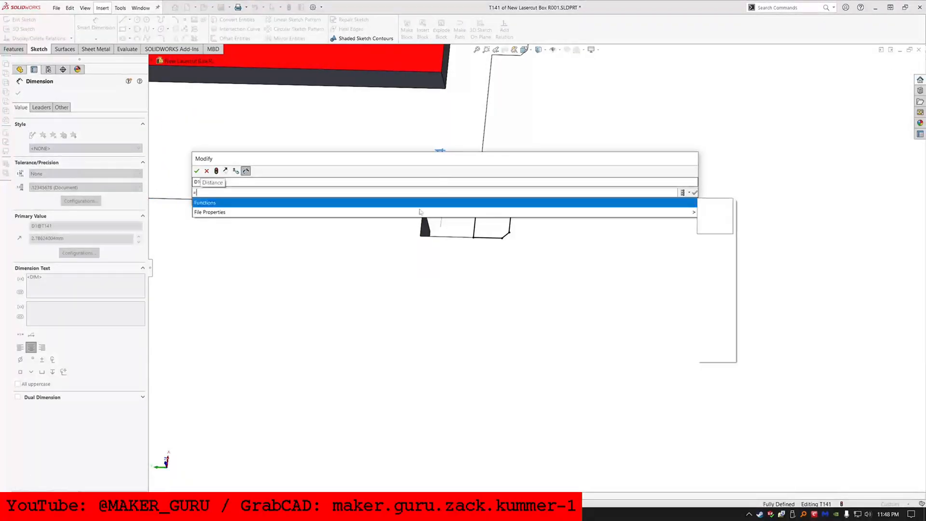
pyautogui.moveTo(687, 214)
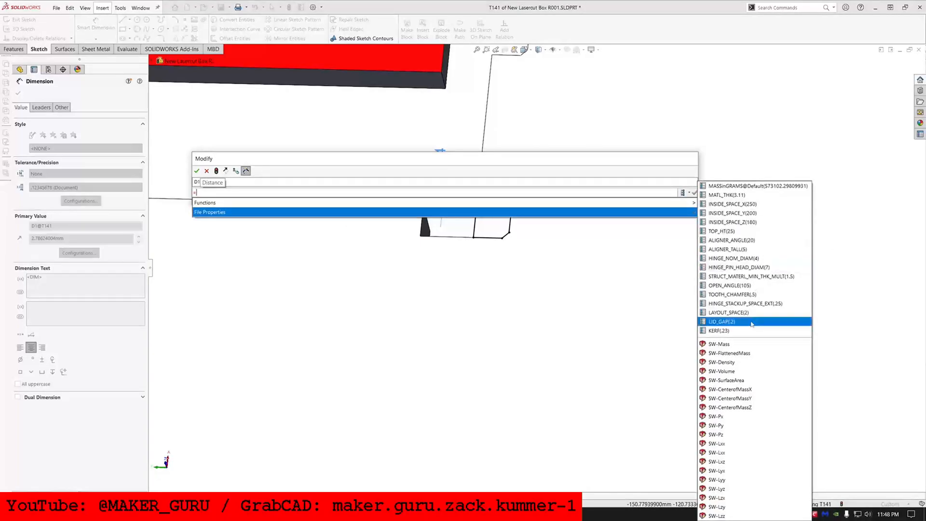
pyautogui.click(743, 295)
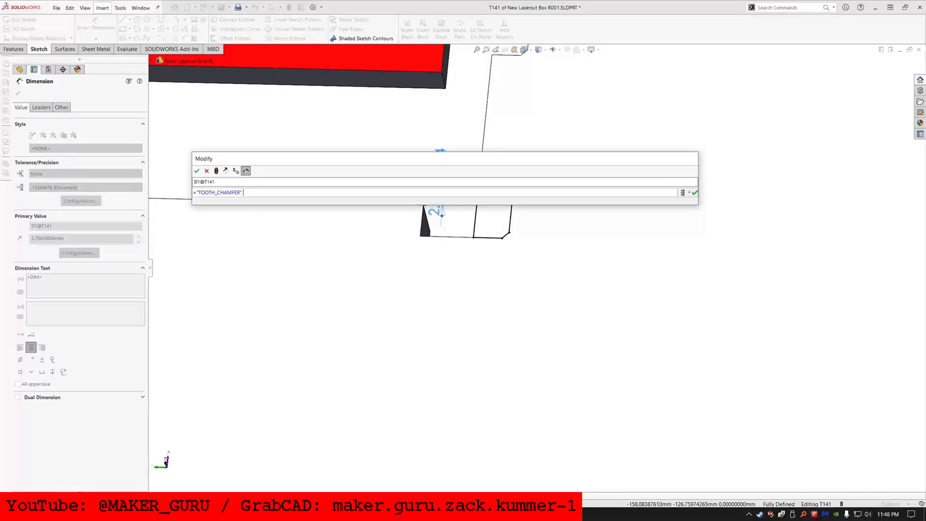
pyautogui.press('Return')
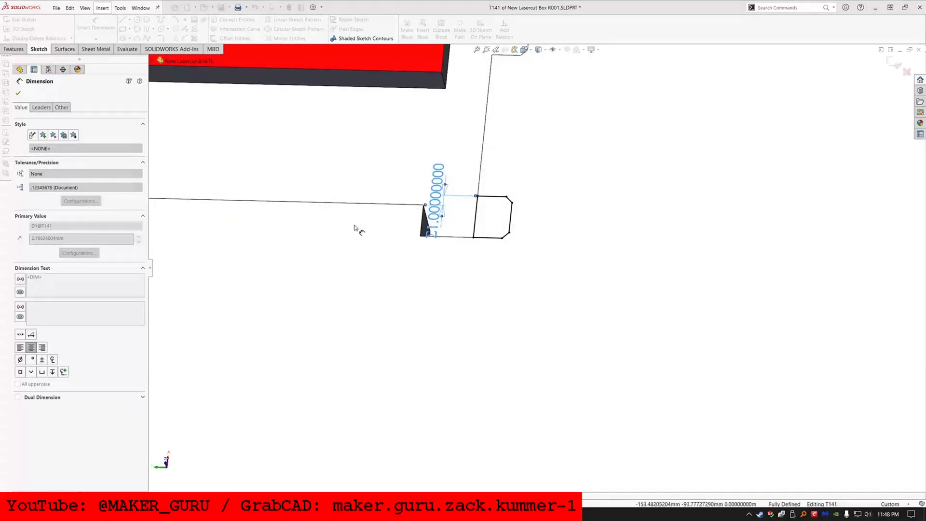
pyautogui.click(30, 19)
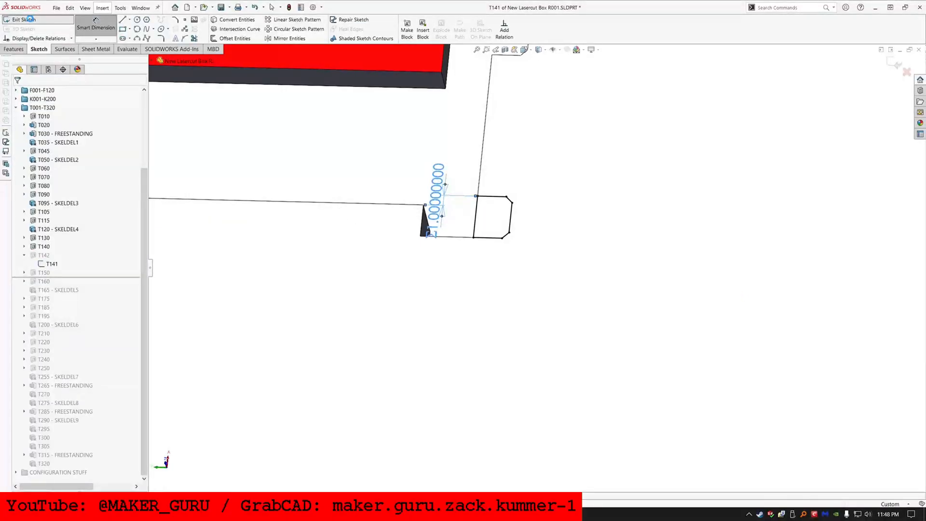
# Change the T141 offset dimension's equation to ("TOOTH_CHAMFER" * 2) + ("KERF" * 2) and rebuild the cut
pyautogui.scroll(1, 549, 268)
pyautogui.scroll(-1, 520, 218)
pyautogui.moveTo(526, 219)
pyautogui.mouseDown(button='middle')
pyautogui.moveTo(540, 225)
pyautogui.moveTo(516, 210)
pyautogui.mouseUp(button='middle')
pyautogui.scroll(-2, 528, 217)
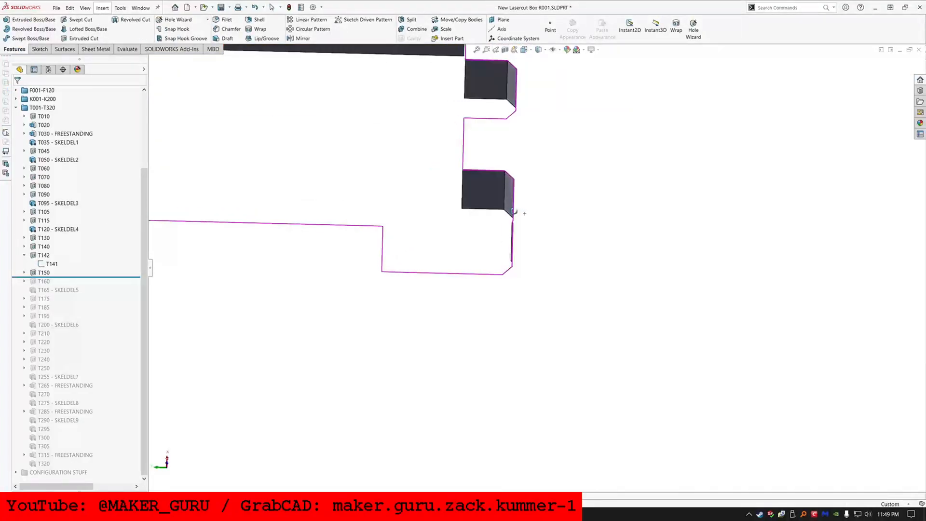
pyautogui.click(56, 252)
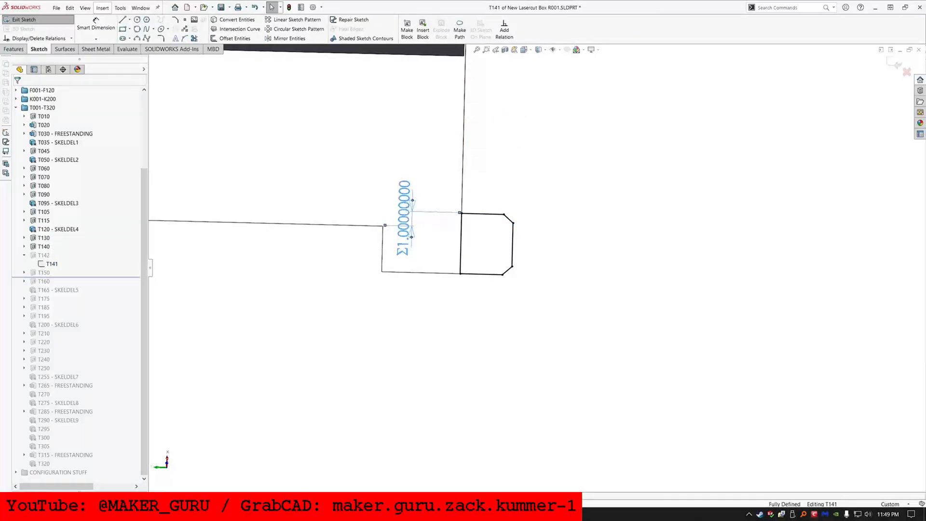
pyautogui.doubleClick(409, 209)
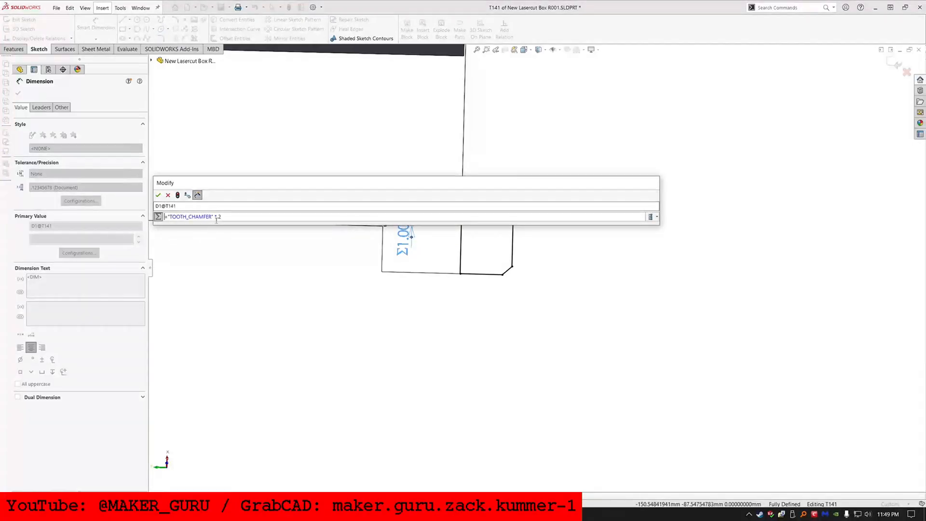
pyautogui.press('Right')
pyautogui.write('(')
pyautogui.press('End')
pyautogui.write(')')
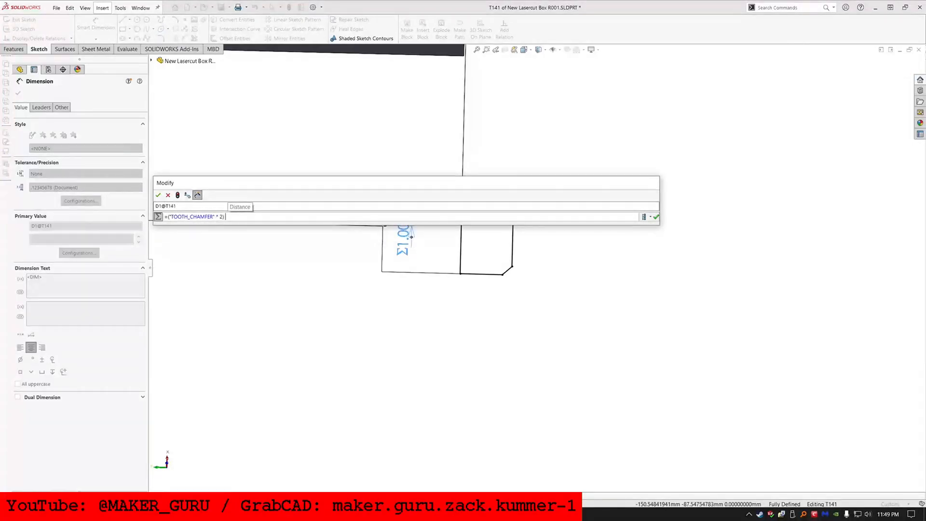
pyautogui.write(' + (')
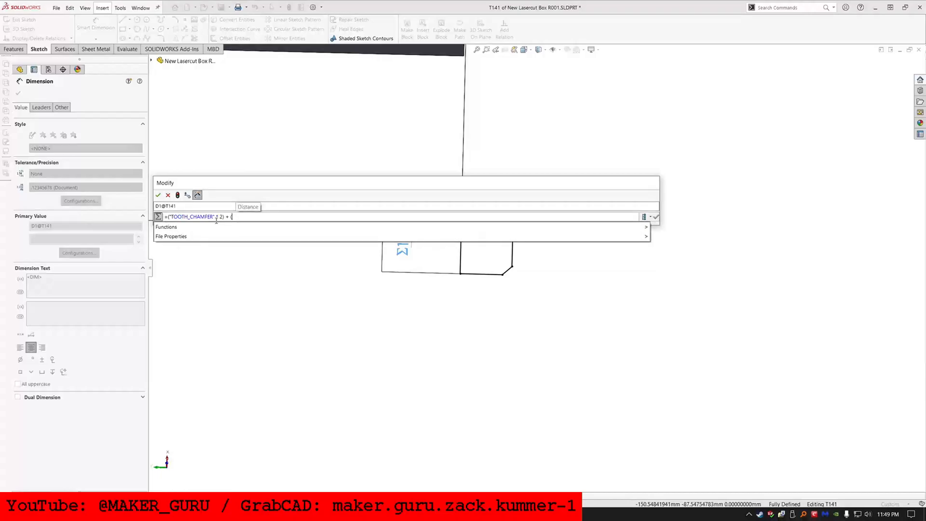
pyautogui.write('K')
pyautogui.click(219, 226)
pyautogui.write('* 2)')
pyautogui.press('Return')
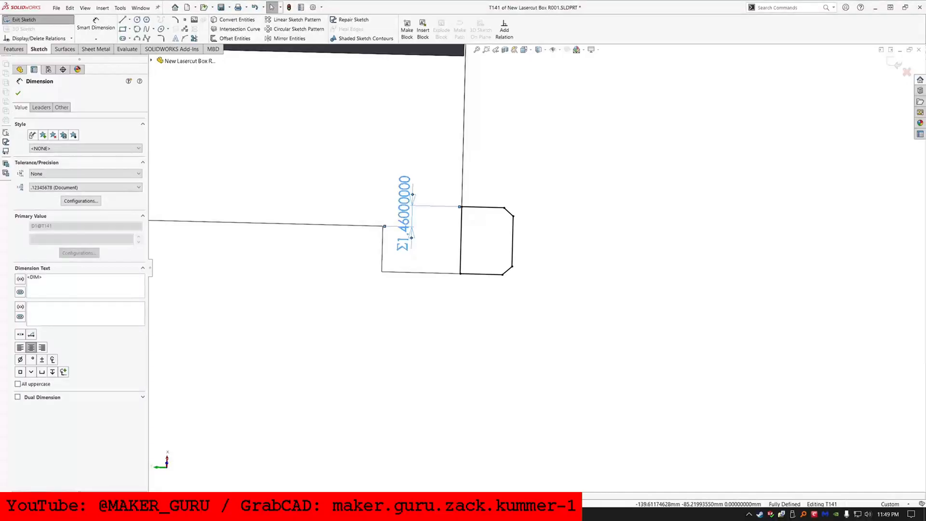
pyautogui.click(48, 22)
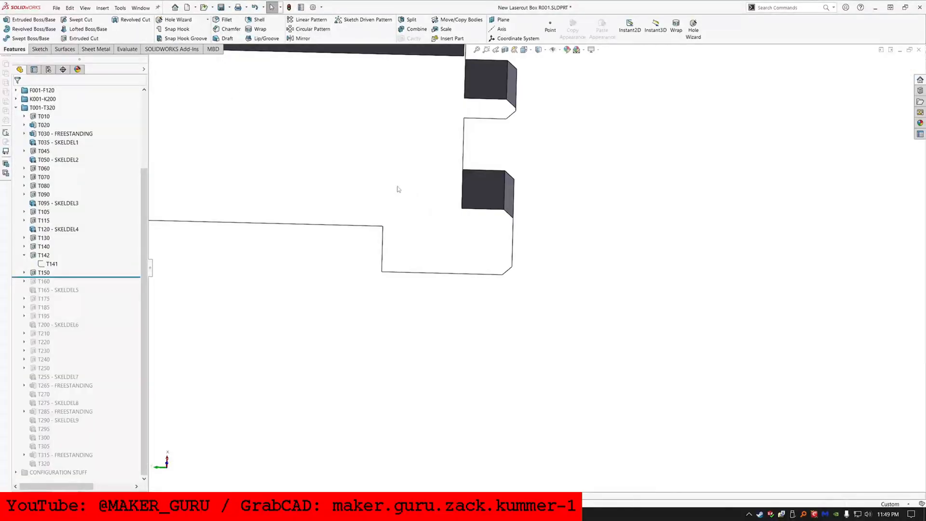
# Compare the strip's corrected end tooth with the assembled box corner in Part2, returning to New Lasercut Box R001
pyautogui.scroll(4, 517, 248)
pyautogui.moveTo(512, 238); pyautogui.dragTo(535, 268, button='middle')
pyautogui.scroll(7, 534, 268)
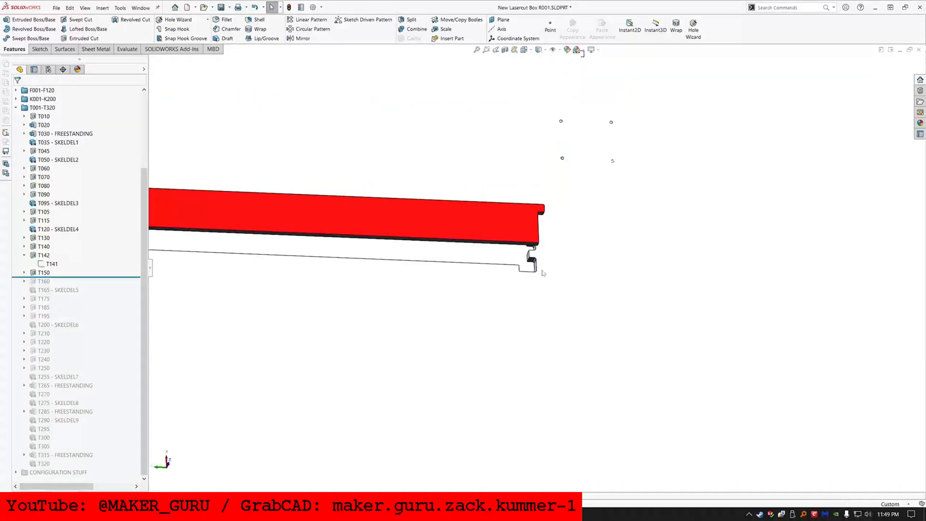
pyautogui.scroll(3, 536, 275)
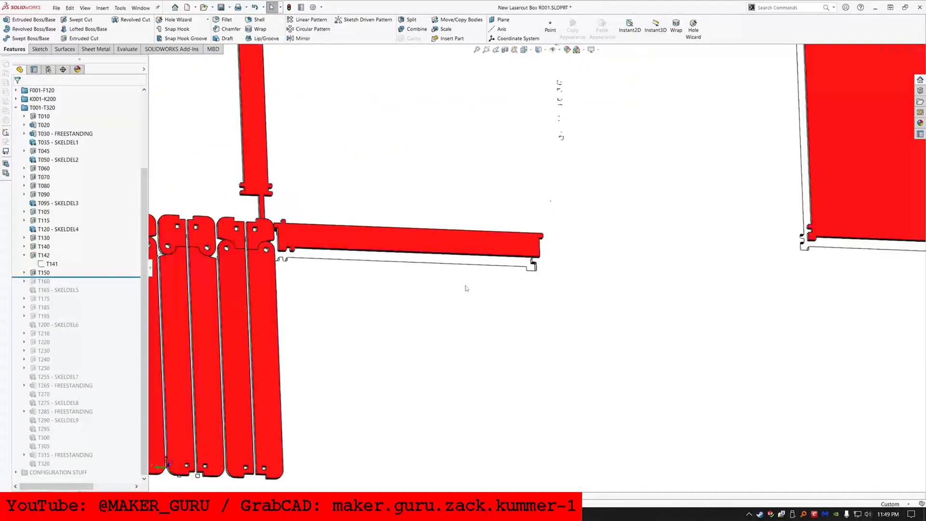
pyautogui.scroll(4, 467, 288)
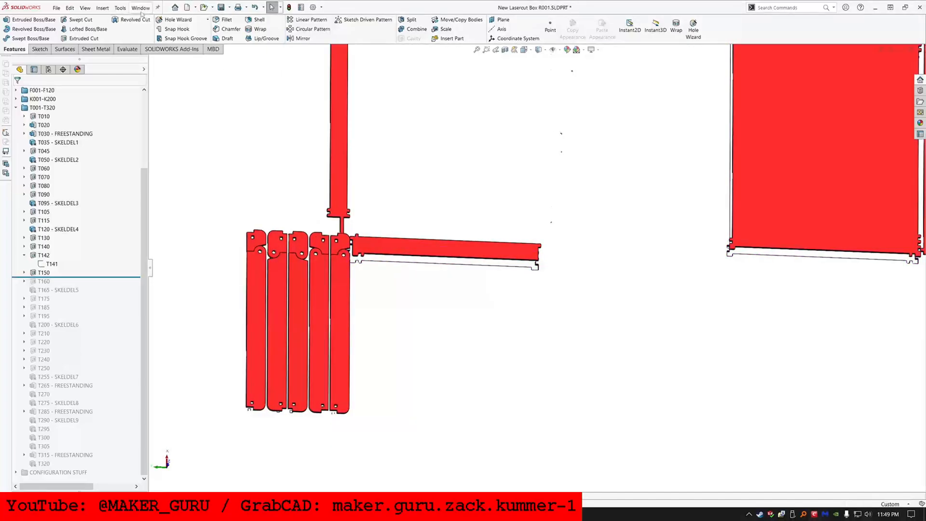
pyautogui.click(142, 9)
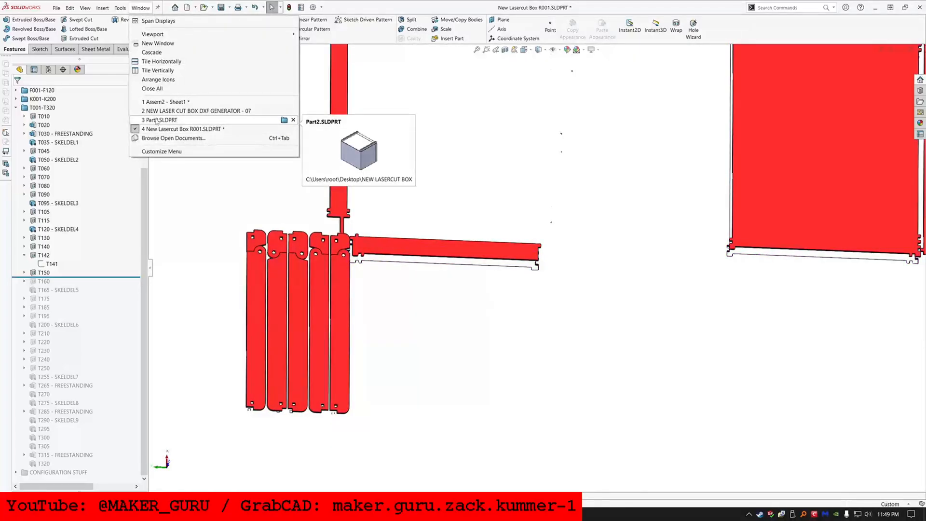
pyautogui.click(157, 120)
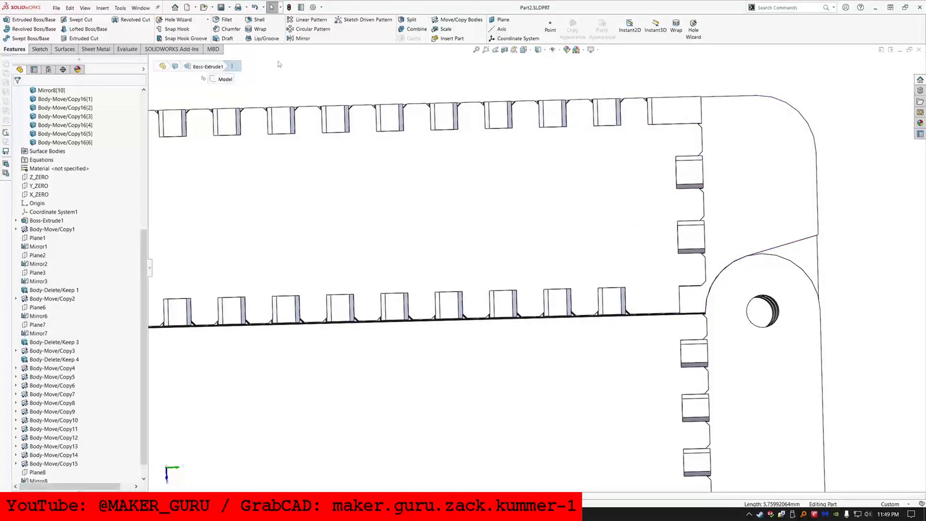
pyautogui.click(140, 8)
pyautogui.click(157, 127)
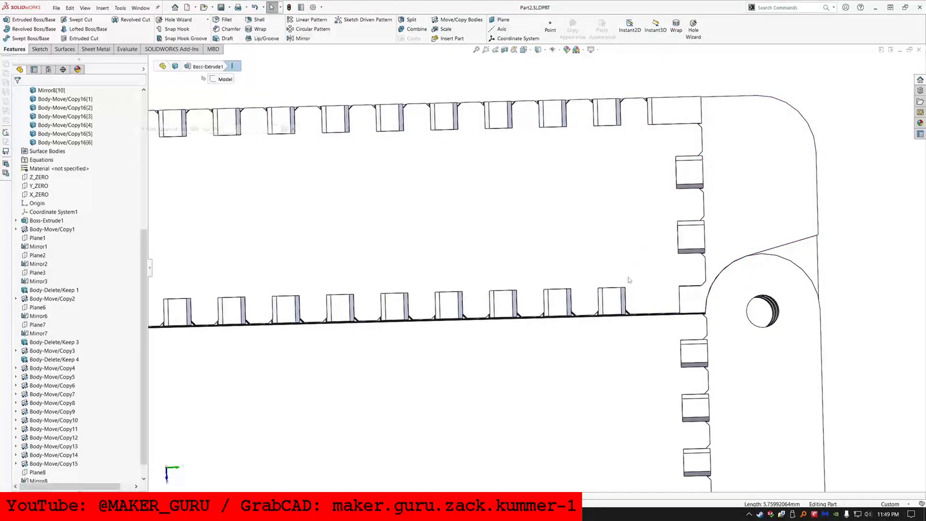
pyautogui.scroll(-3, 516, 216)
pyautogui.moveTo(516, 216); pyautogui.dragTo(476, 259, button='middle')
pyautogui.moveTo(541, 273); pyautogui.dragTo(550, 251, button='middle')
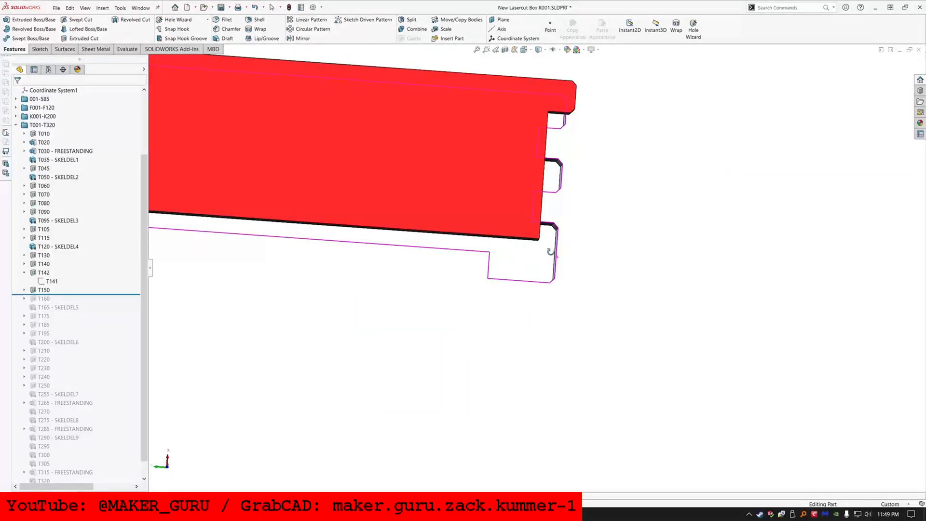
# Roll the feature history forward from T150 to the end, past the CONFIGURATION STUFF folder, rebuilding all remaining features
pyautogui.scroll(13, 537, 265)
pyautogui.scroll(-10, 536, 193)
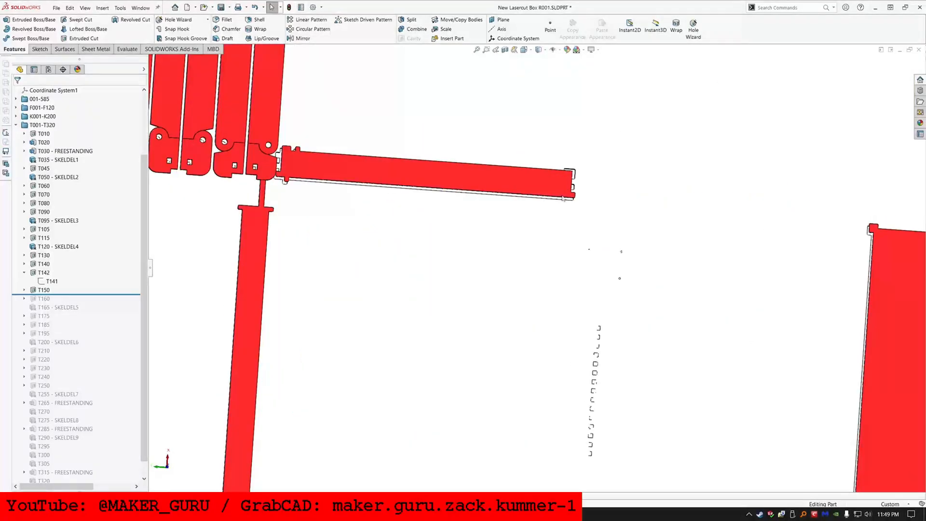
pyautogui.scroll(3, 536, 193)
pyautogui.moveTo(92, 295); pyautogui.dragTo(91, 475)
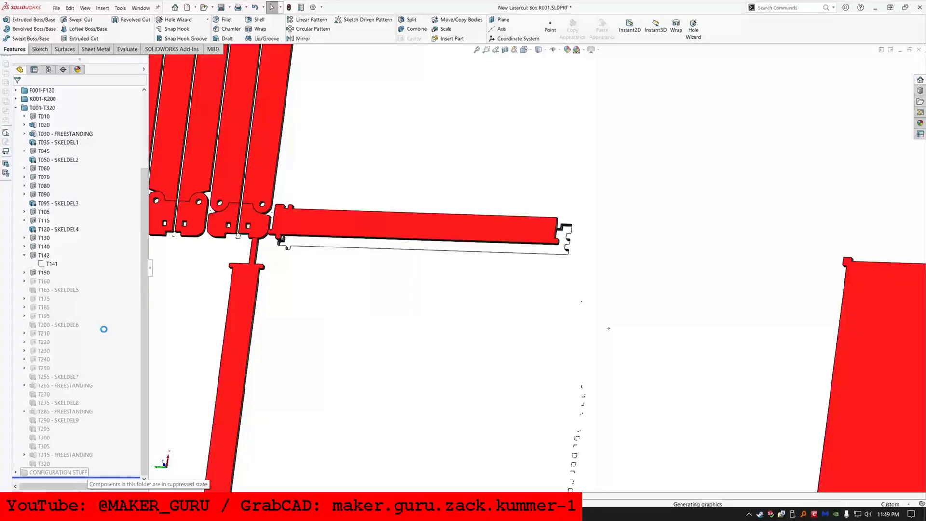
# Configure the T142 cut and its T141 sketch so that they are unsuppressed in configurations 01 to 07 and Default
pyautogui.click(51, 264)
pyautogui.rightClick(51, 264)
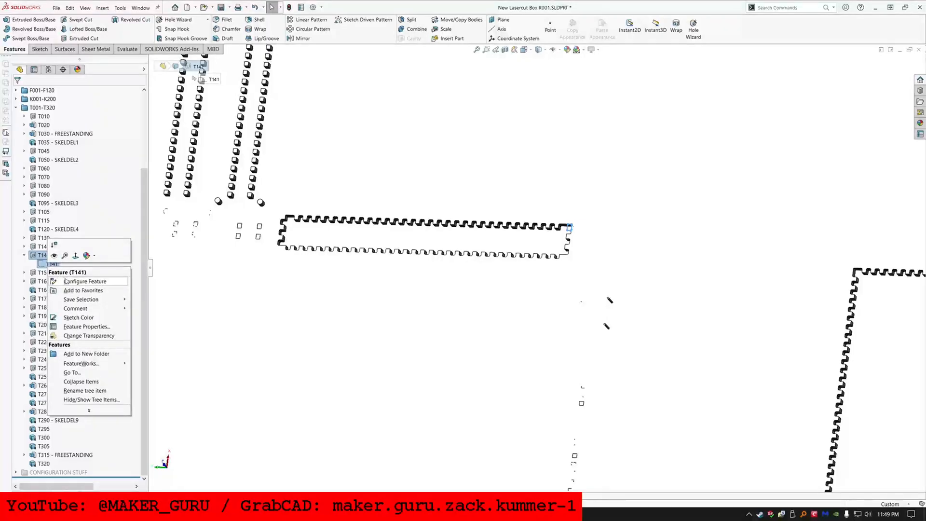
pyautogui.click(77, 281)
pyautogui.click(245, 88)
pyautogui.press('space')
pyautogui.press('Down')
pyautogui.press('space')
pyautogui.press('Down')
pyautogui.press('space')
pyautogui.press('Down')
pyautogui.press('space')
pyautogui.press('Down')
pyautogui.press('space')
pyautogui.press('Down')
pyautogui.press('space')
pyautogui.press('Down')
pyautogui.press('Down')
pyautogui.press('space')
pyautogui.press('Right')
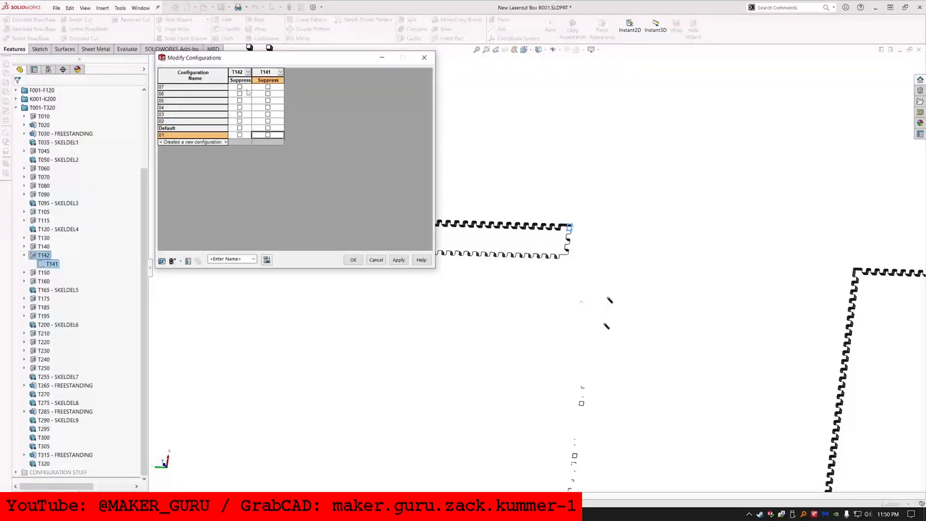
pyautogui.click(354, 260)
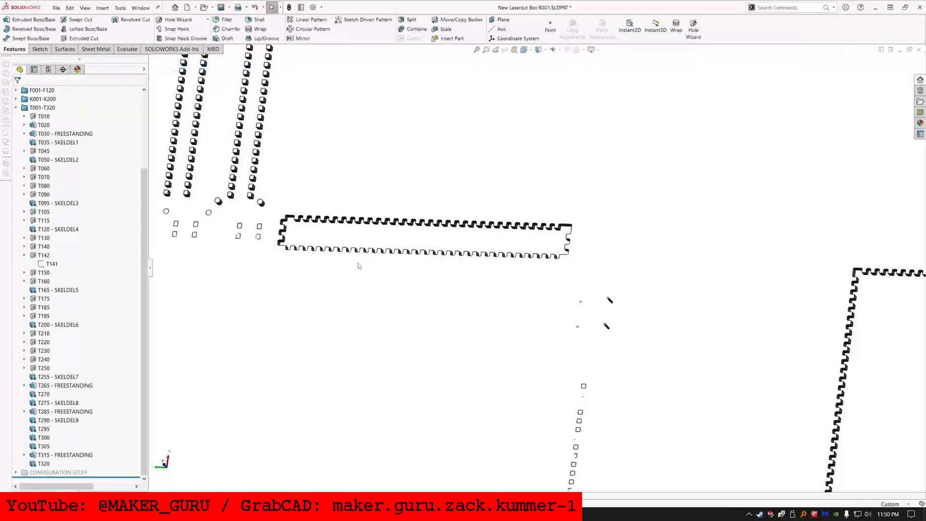
# Bring the whole sheet layout into view and save the New Lasercut Box R001 part
pyautogui.scroll(8, 353, 267)
pyautogui.moveTo(464, 293); pyautogui.dragTo(558, 276, button='middle')
pyautogui.scroll(5, 488, 245)
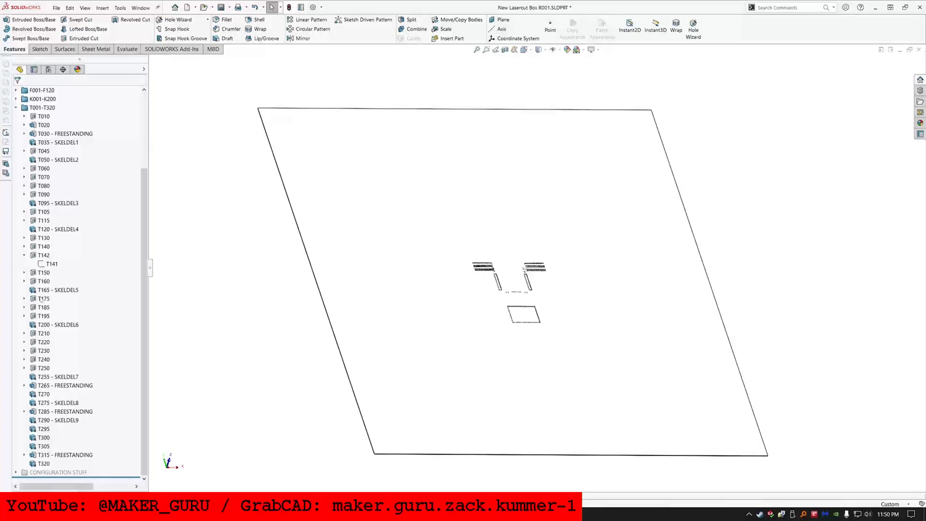
pyautogui.scroll(4, 41, 299)
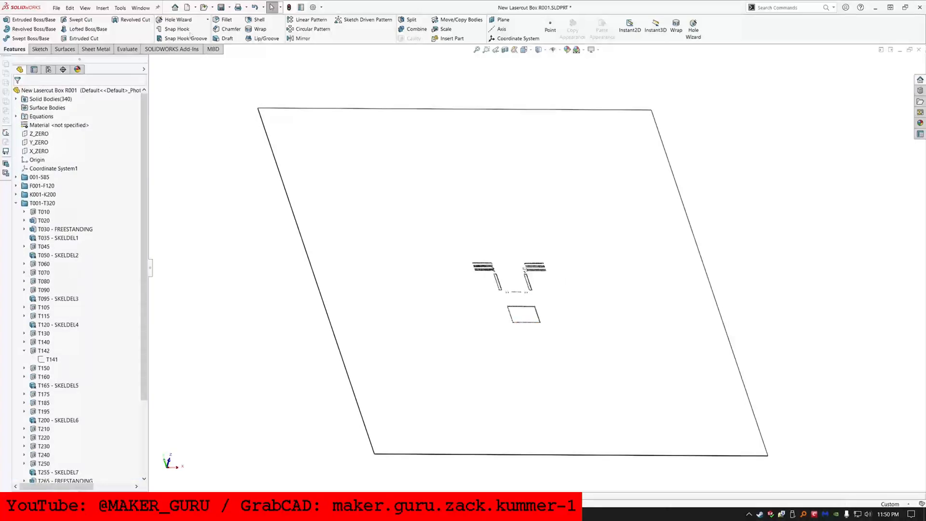
pyautogui.click(217, 7)
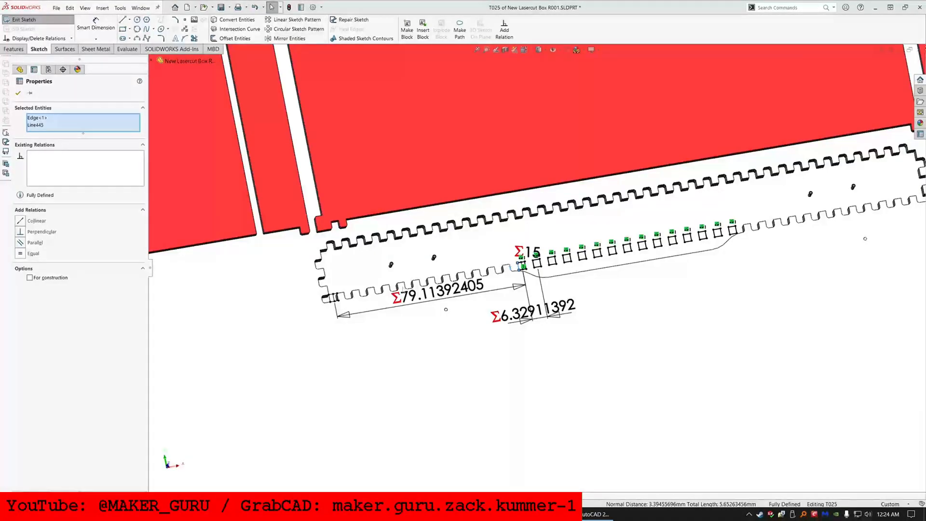
# Clear the selection in sketch T025 and examine the strip's end tooth and the spacing of the square tooth pattern
pyautogui.scroll(3, 512, 297)
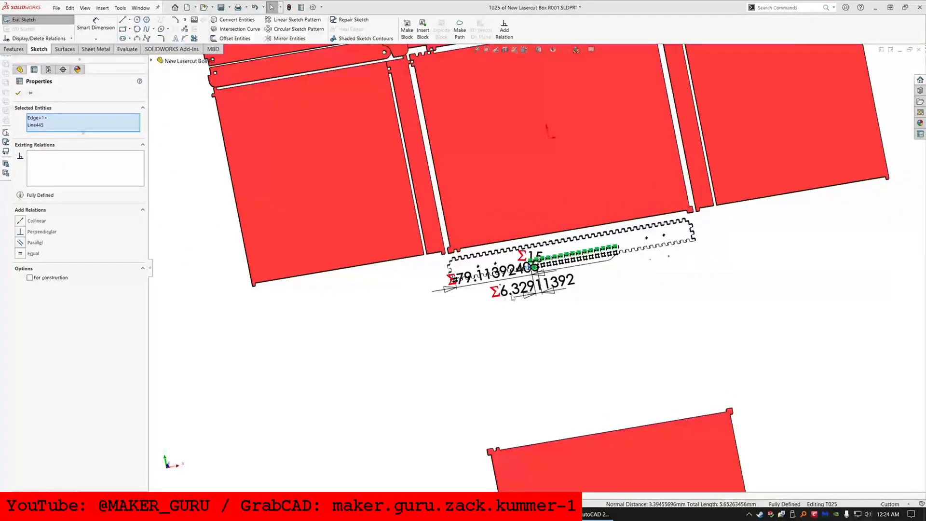
pyautogui.scroll(-6, 512, 297)
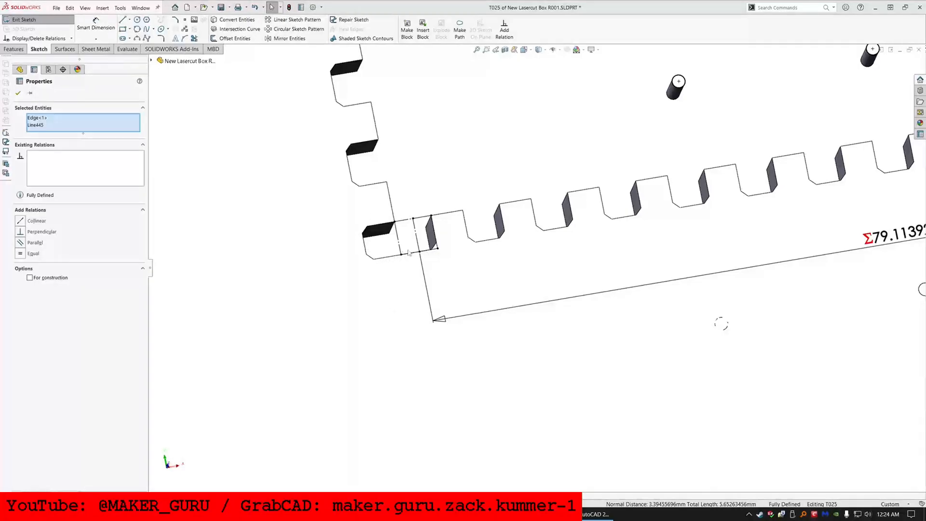
pyautogui.press('Escape')
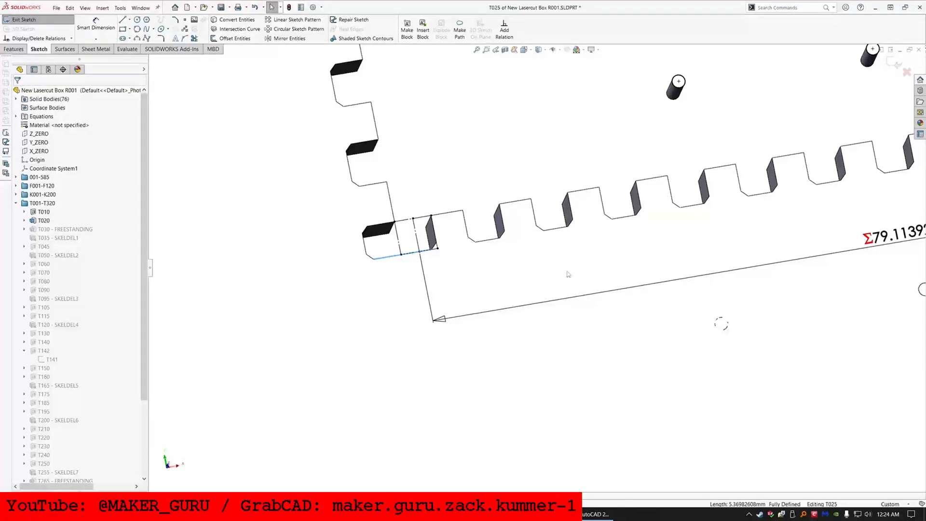
pyautogui.scroll(5, 568, 274)
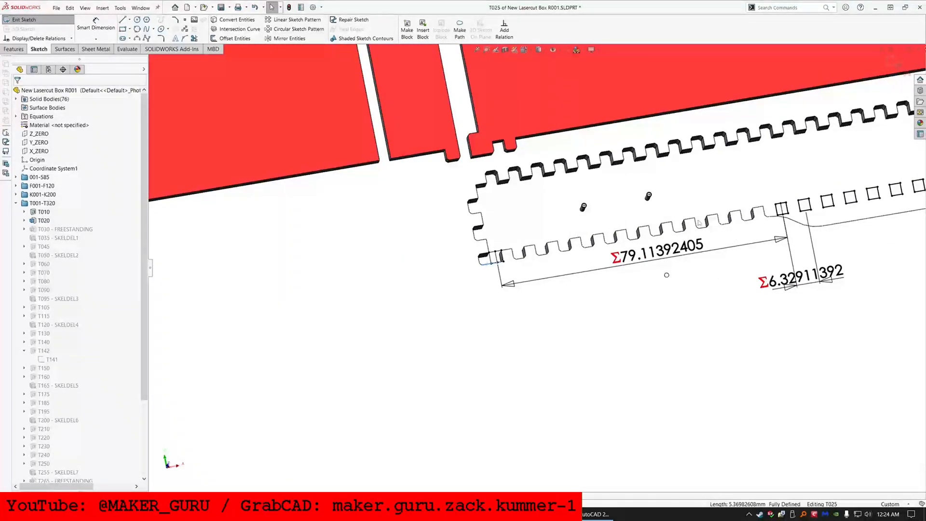
pyautogui.scroll(2, 753, 230)
pyautogui.scroll(-1, 754, 229)
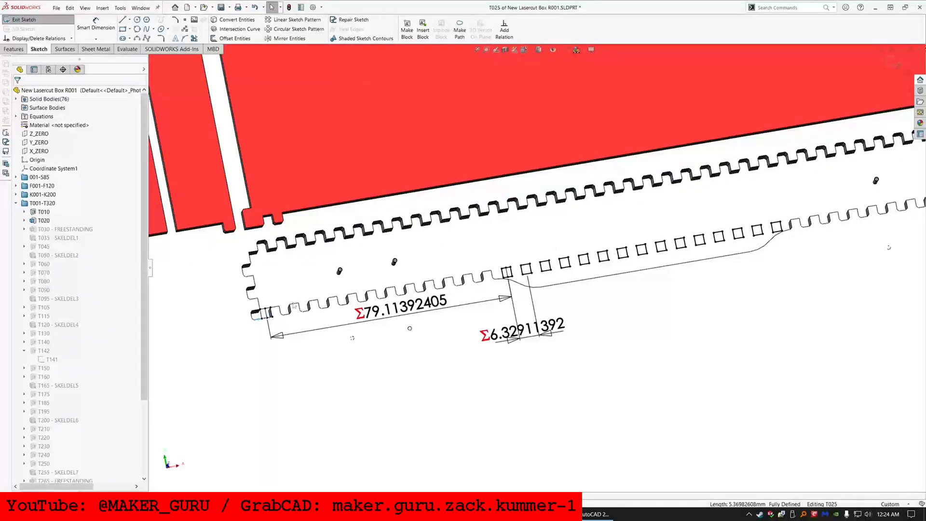
pyautogui.scroll(-4, 191, 323)
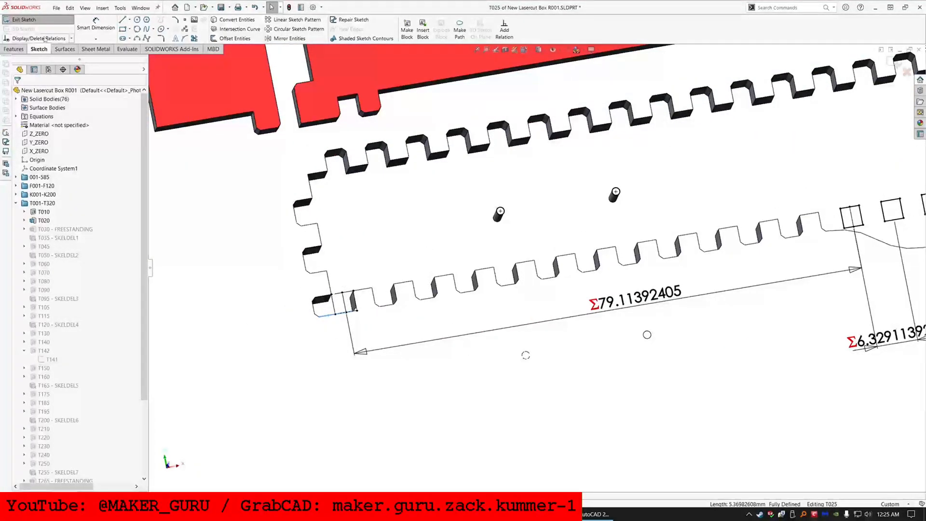